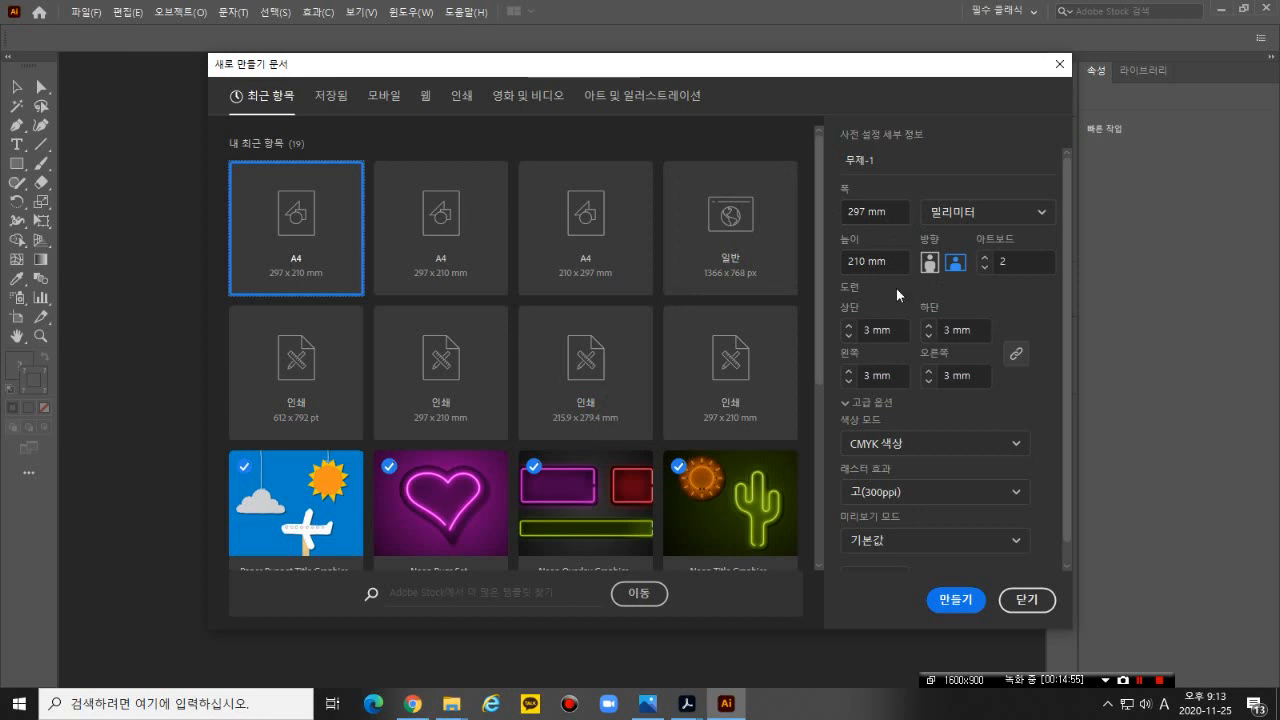
- Create a 297 x 210 mm CMYK document with two artboards and place the linked image 인물사진 in it
{"action": "left_click", "coordinate": [954, 600]}
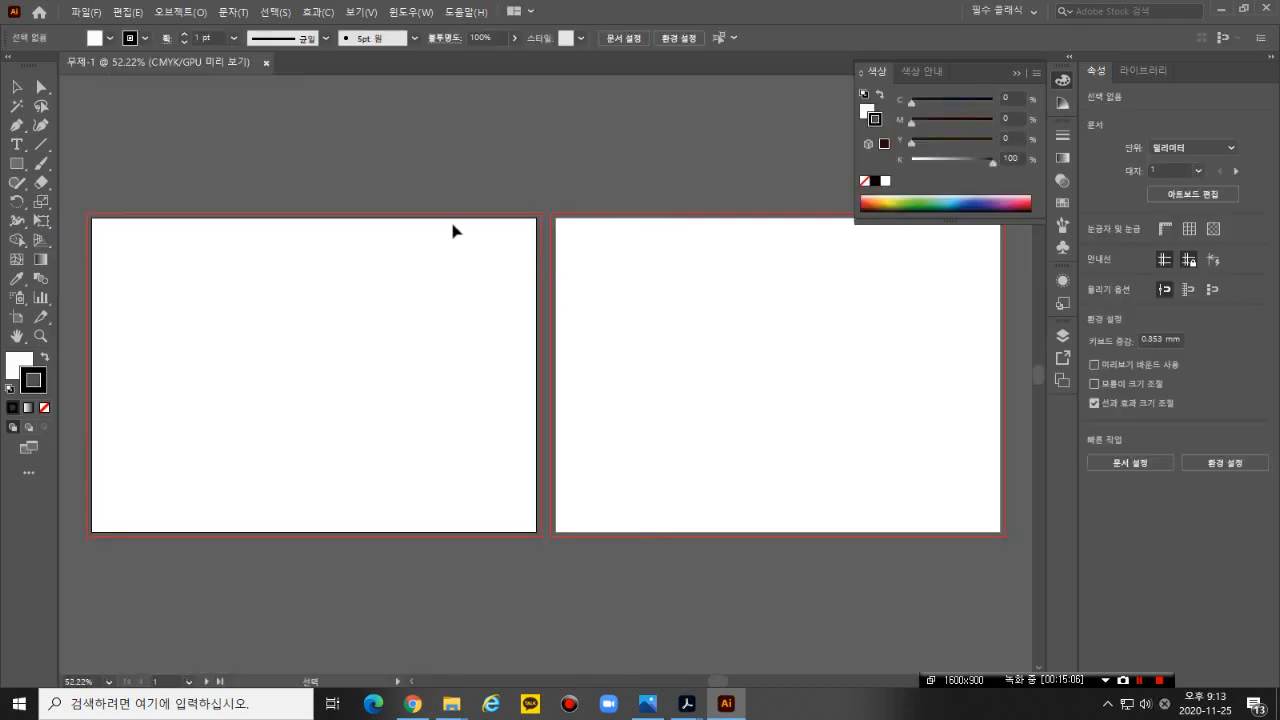
{"action": "left_click", "coordinate": [85, 12]}
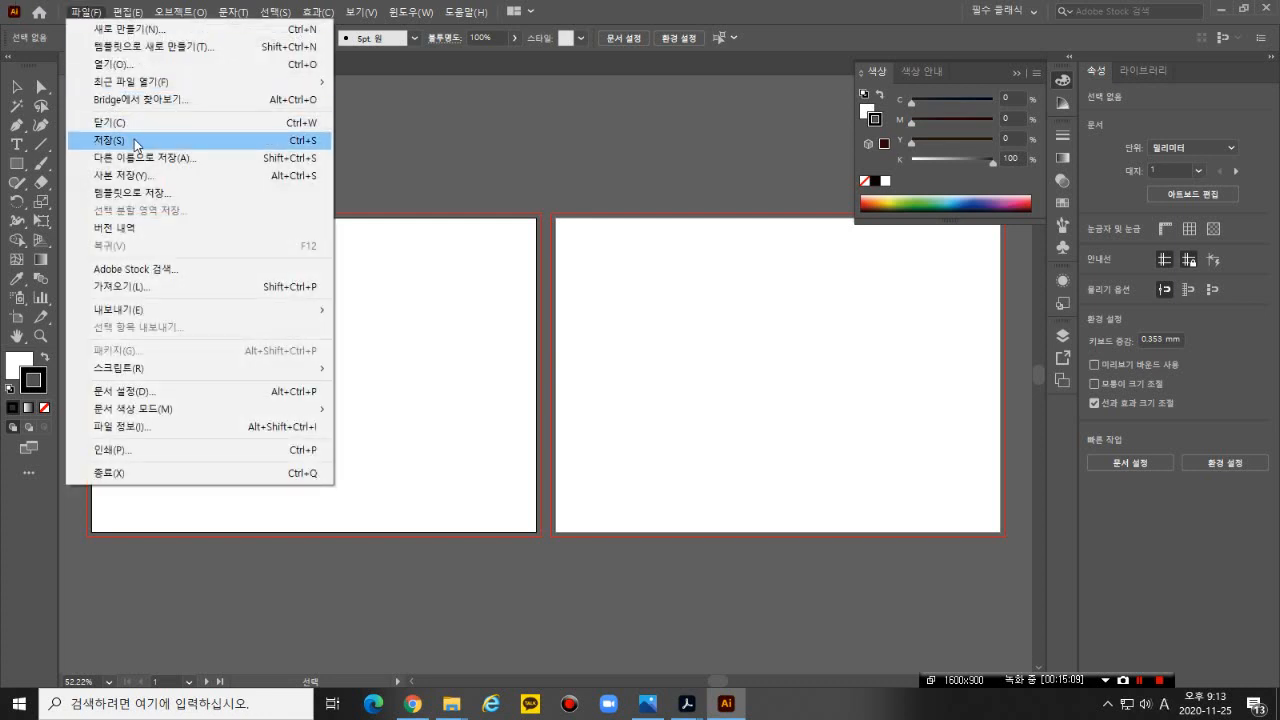
{"action": "left_click", "coordinate": [136, 286]}
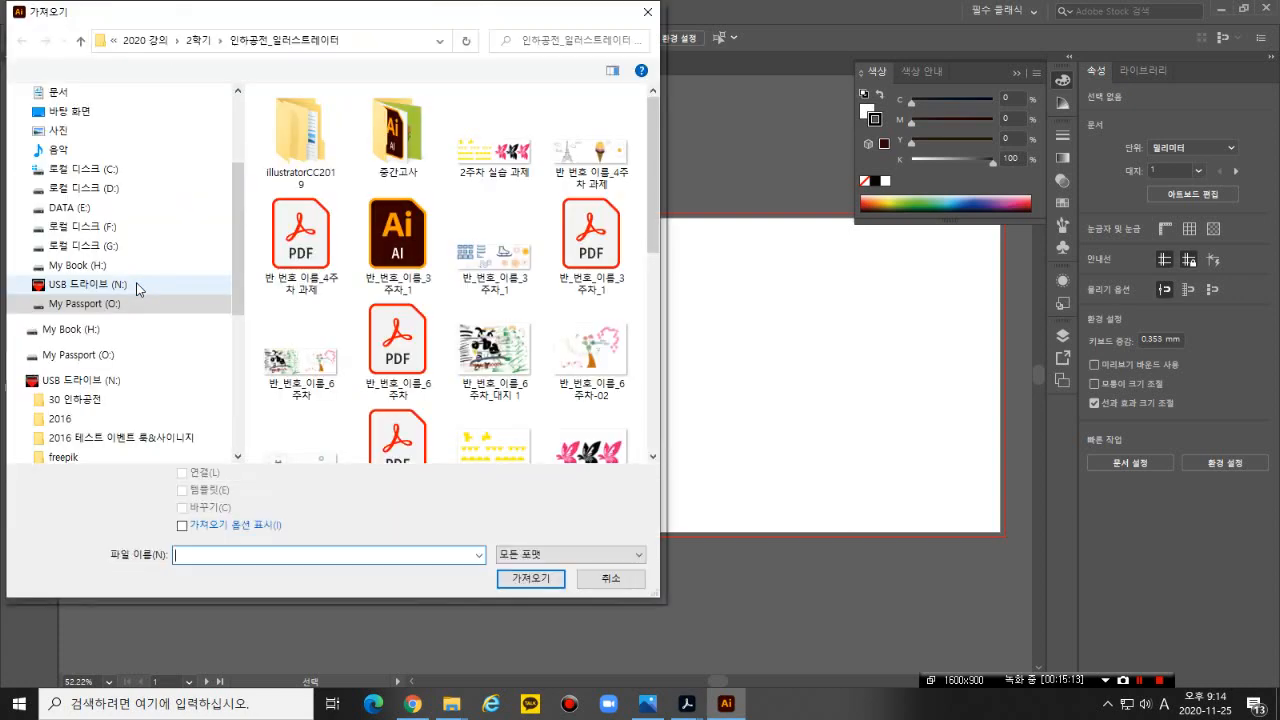
{"action": "scroll", "coordinate": [437, 304], "scroll_direction": "down", "scroll_amount": 5}
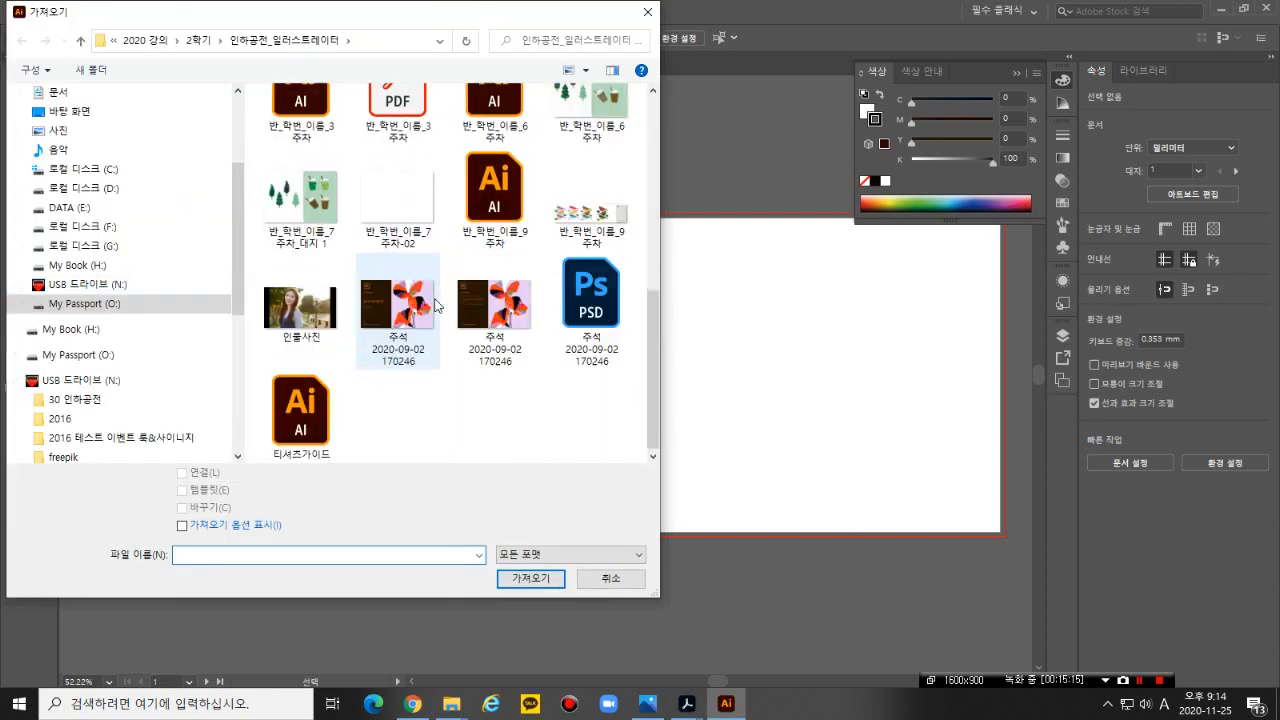
{"action": "left_click", "coordinate": [310, 306]}
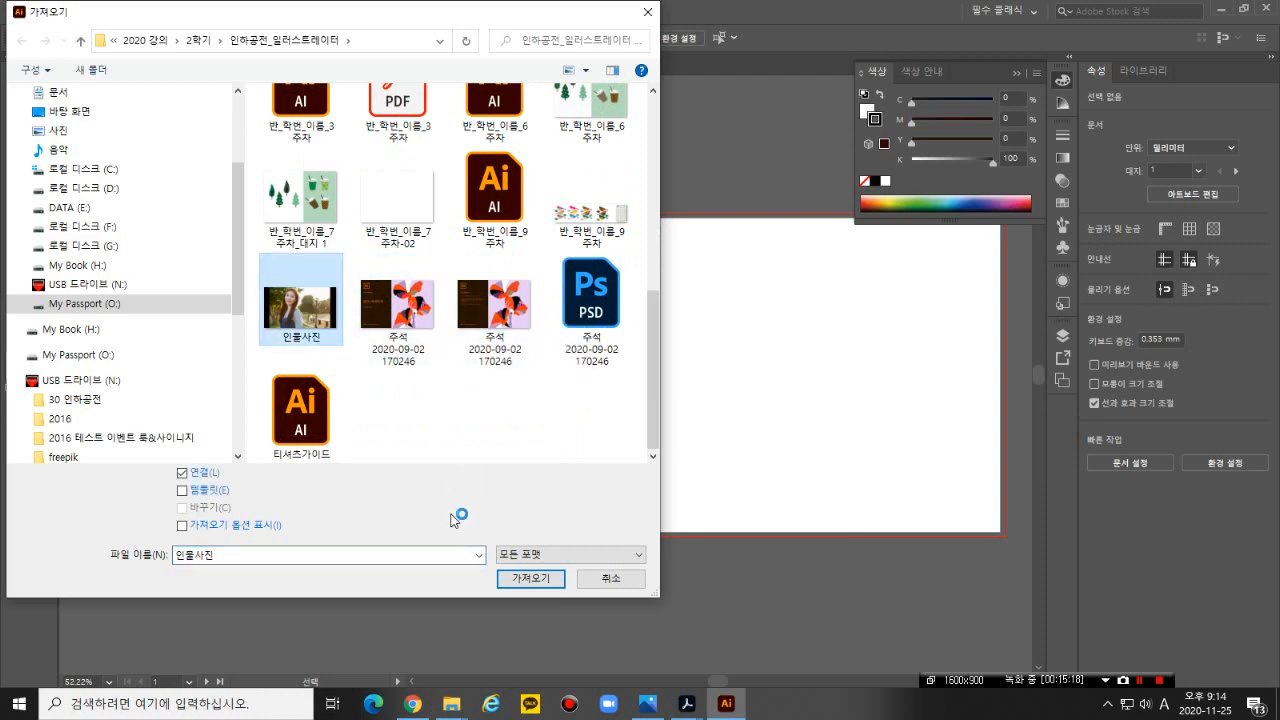
{"action": "left_click", "coordinate": [517, 580]}
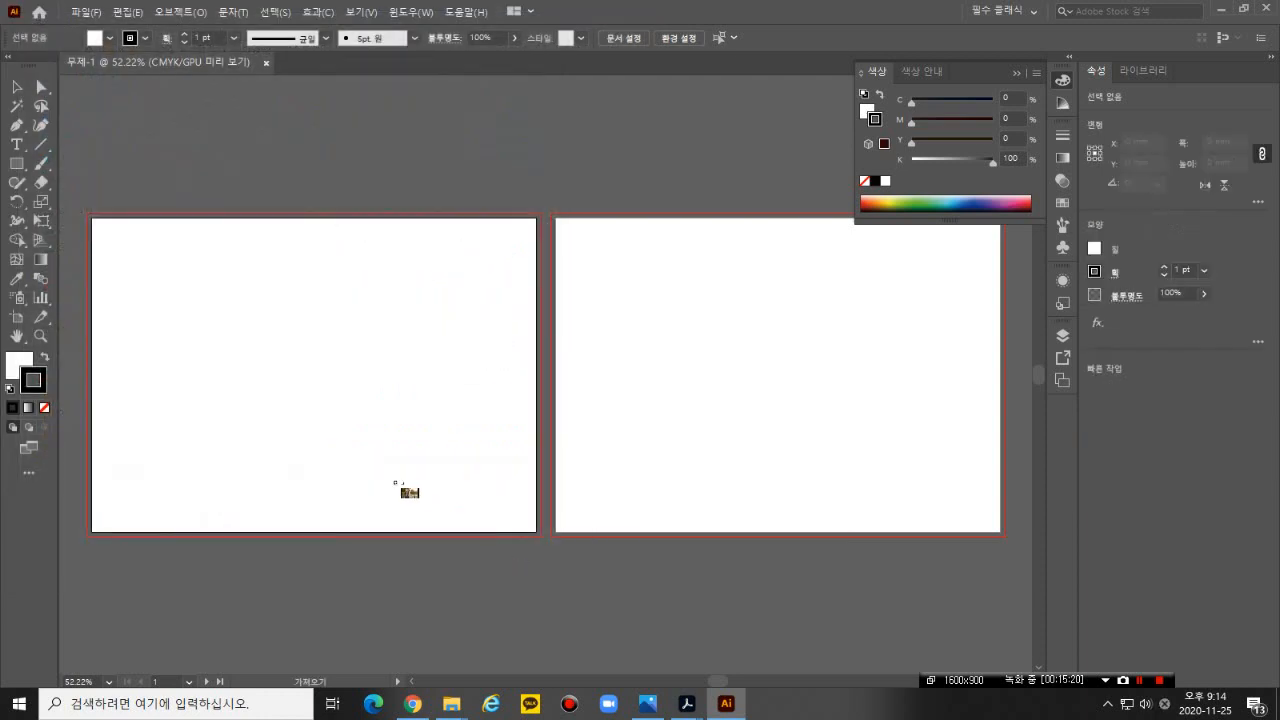
{"action": "left_click", "coordinate": [158, 269]}
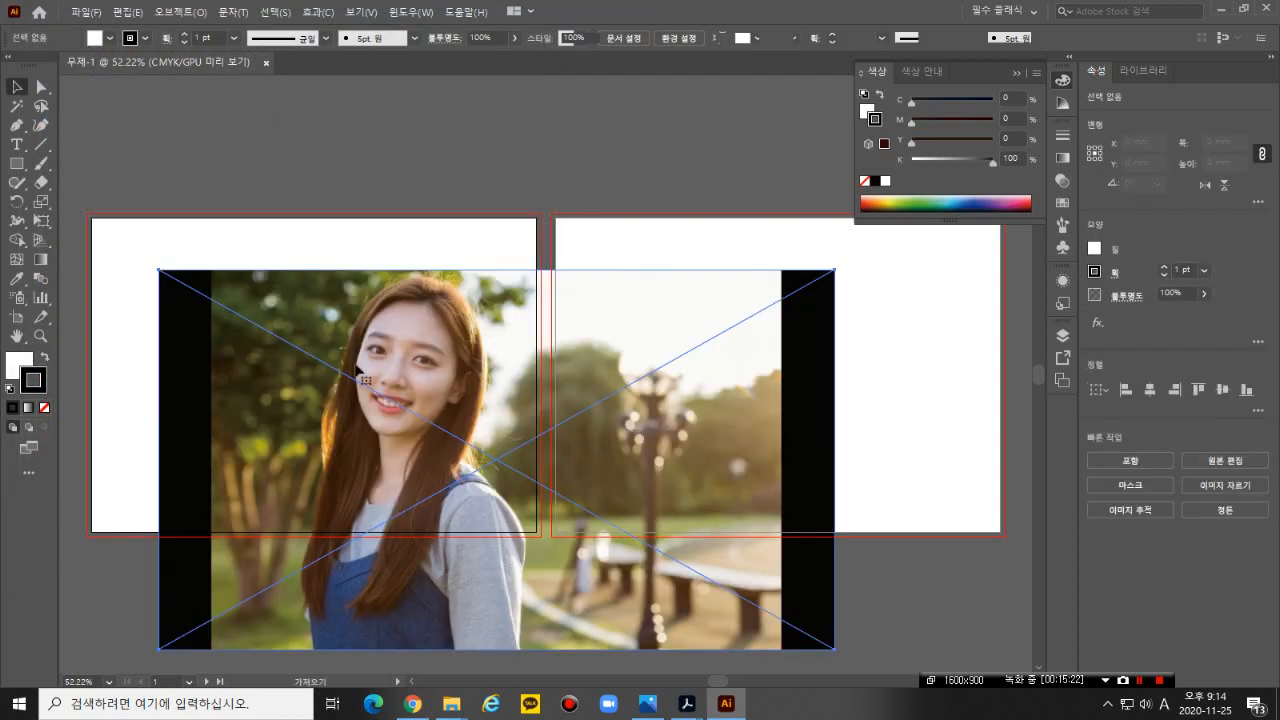
- Scale the placed photo down to about 310 x 174 mm and position it over the first artboard
{"action": "left_click_drag", "start_coordinate": [343, 440], "coordinate": [254, 351]}
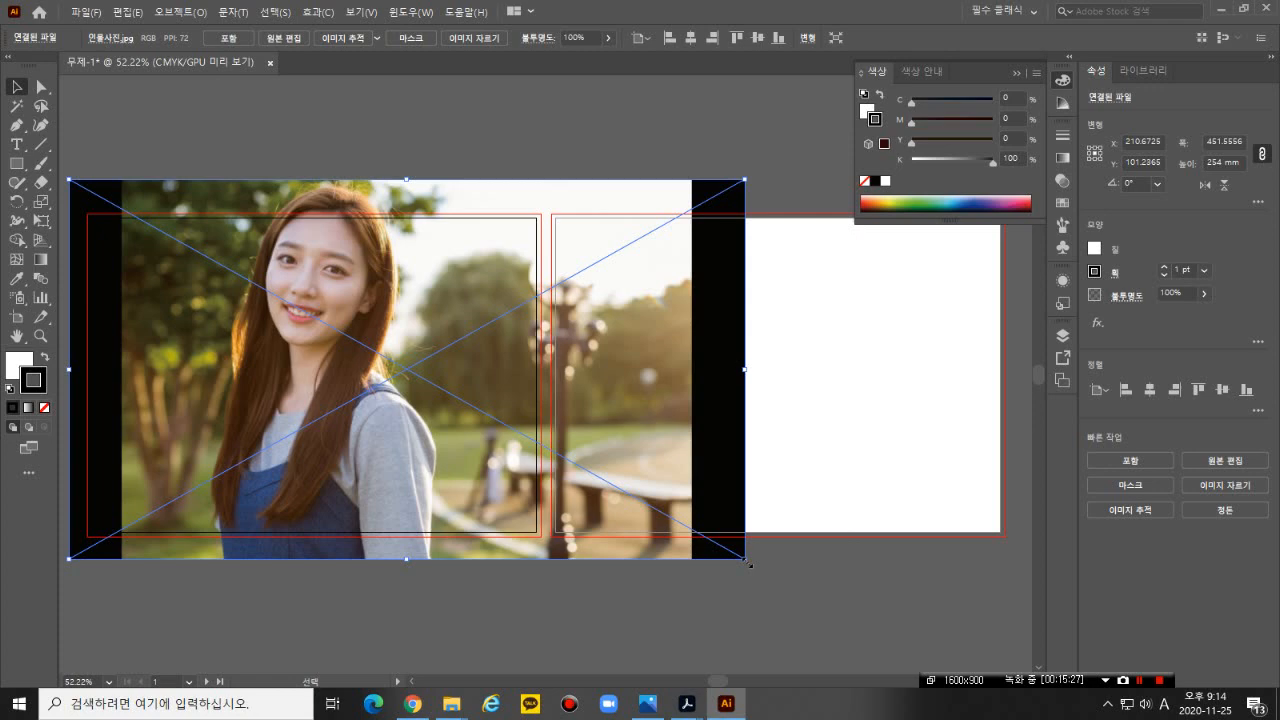
{"action": "left_click_drag", "start_coordinate": [746, 561], "coordinate": [533, 442]}
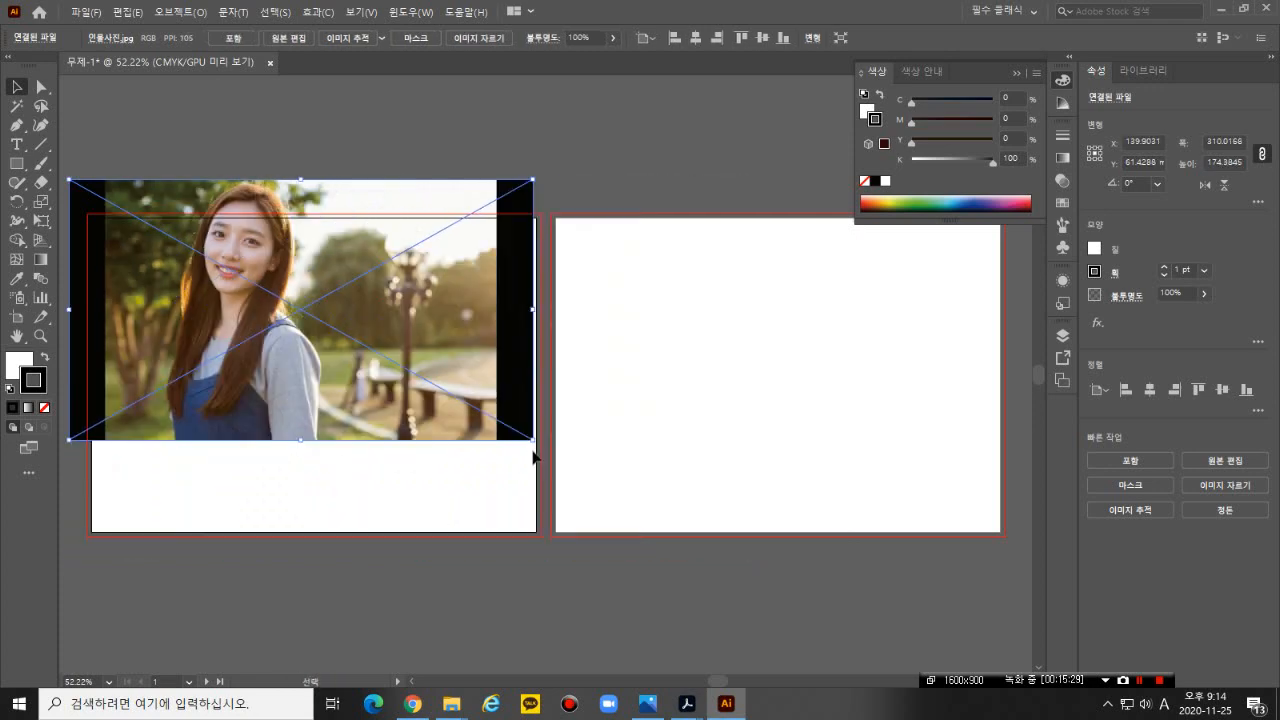
{"action": "left_click_drag", "start_coordinate": [366, 357], "coordinate": [372, 405]}
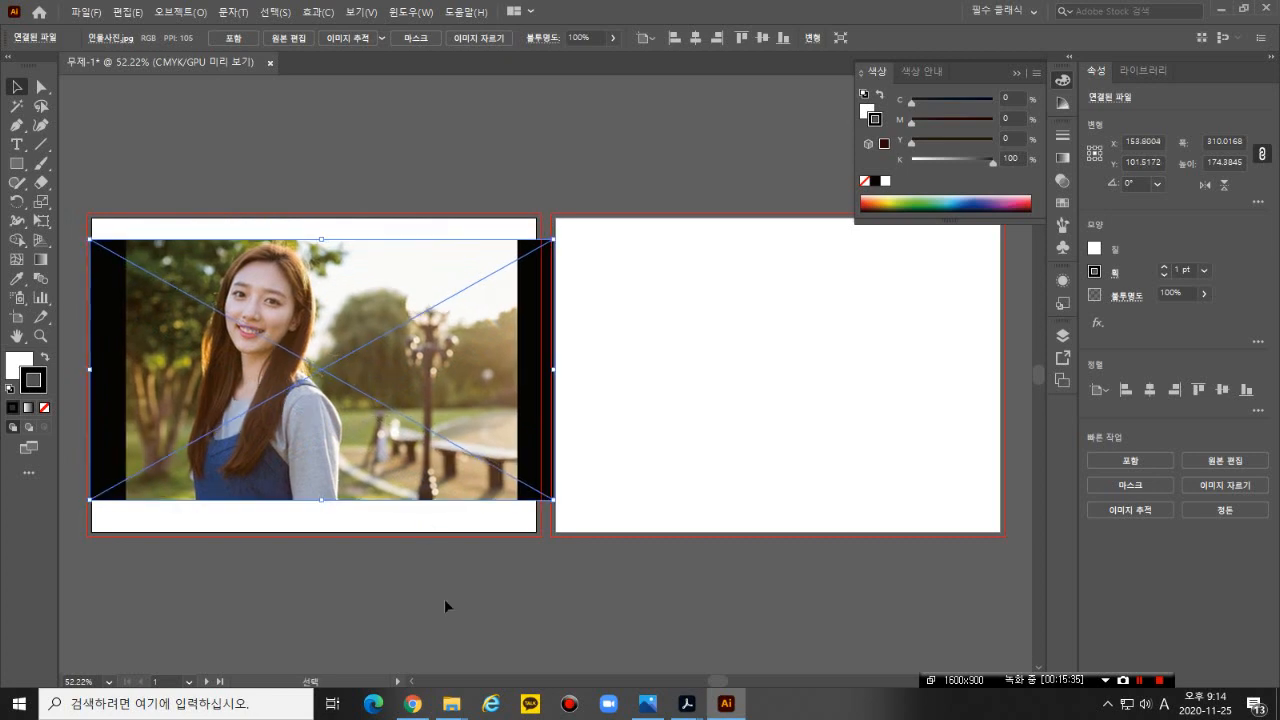
{"action": "left_click", "coordinate": [445, 605]}
- Enlarge the photo proportionally to about 347 x 195 mm and shift it back over the first artboard
{"action": "left_click", "coordinate": [387, 389]}
{"action": "left_click_drag", "start_coordinate": [557, 502], "coordinate": [609, 568]}
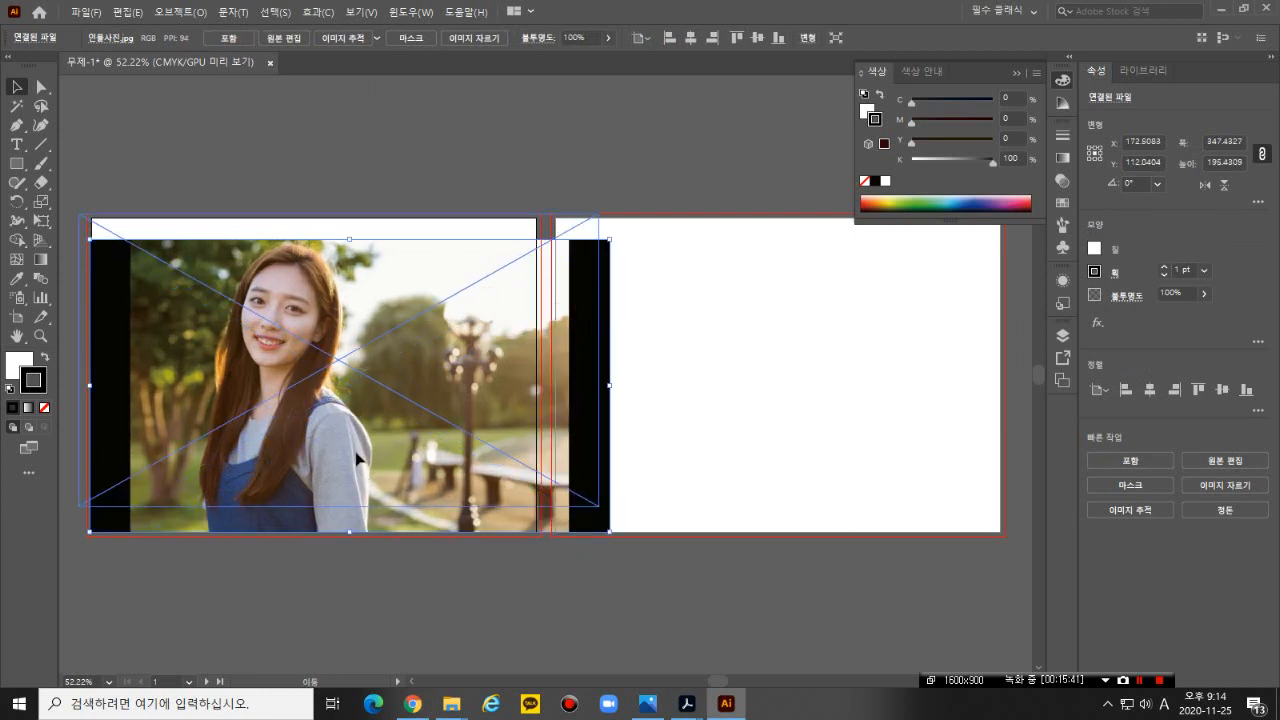
{"action": "mouse_move", "coordinate": [368, 485]}
{"action": "left_mouse_down"}
{"action": "mouse_move", "coordinate": [356, 459]}
{"action": "mouse_move", "coordinate": [360, 470]}
{"action": "left_mouse_up"}
{"action": "left_click", "coordinate": [505, 163]}
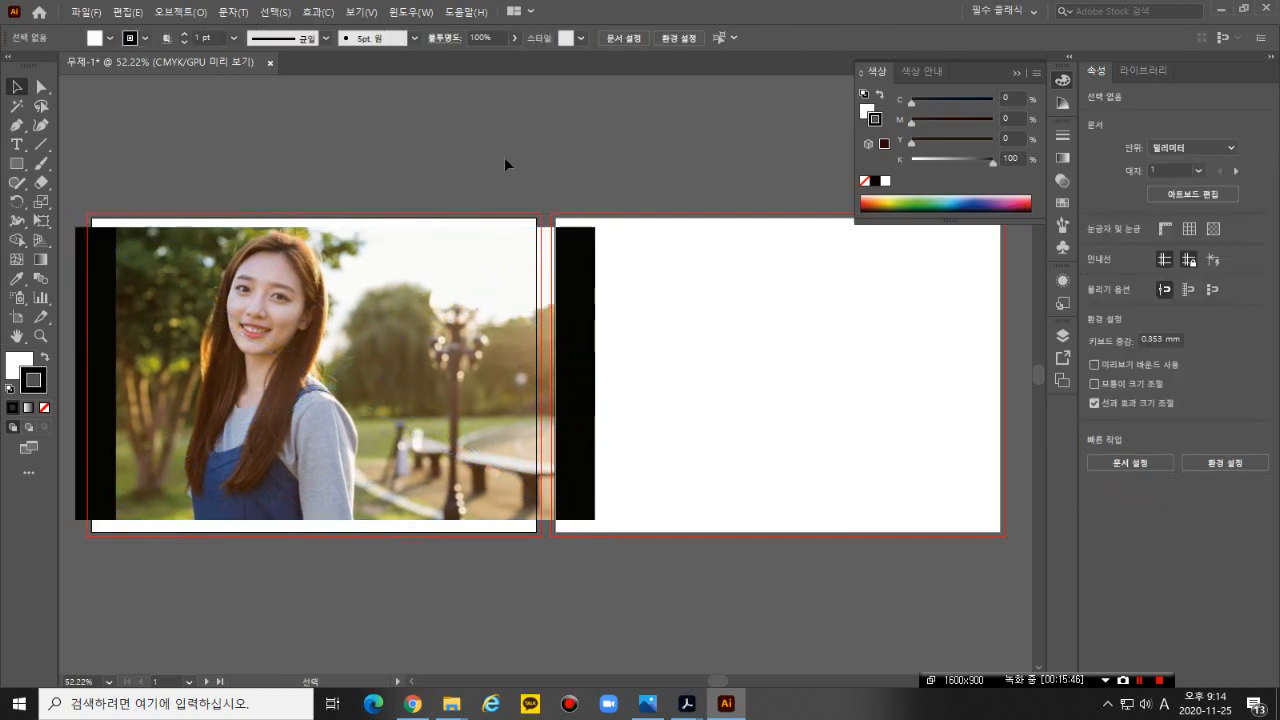
- Move the photo so its black side bars fall outside the first artboard, and enlarge it to about 355 x 200 mm
{"action": "left_click", "coordinate": [443, 318]}
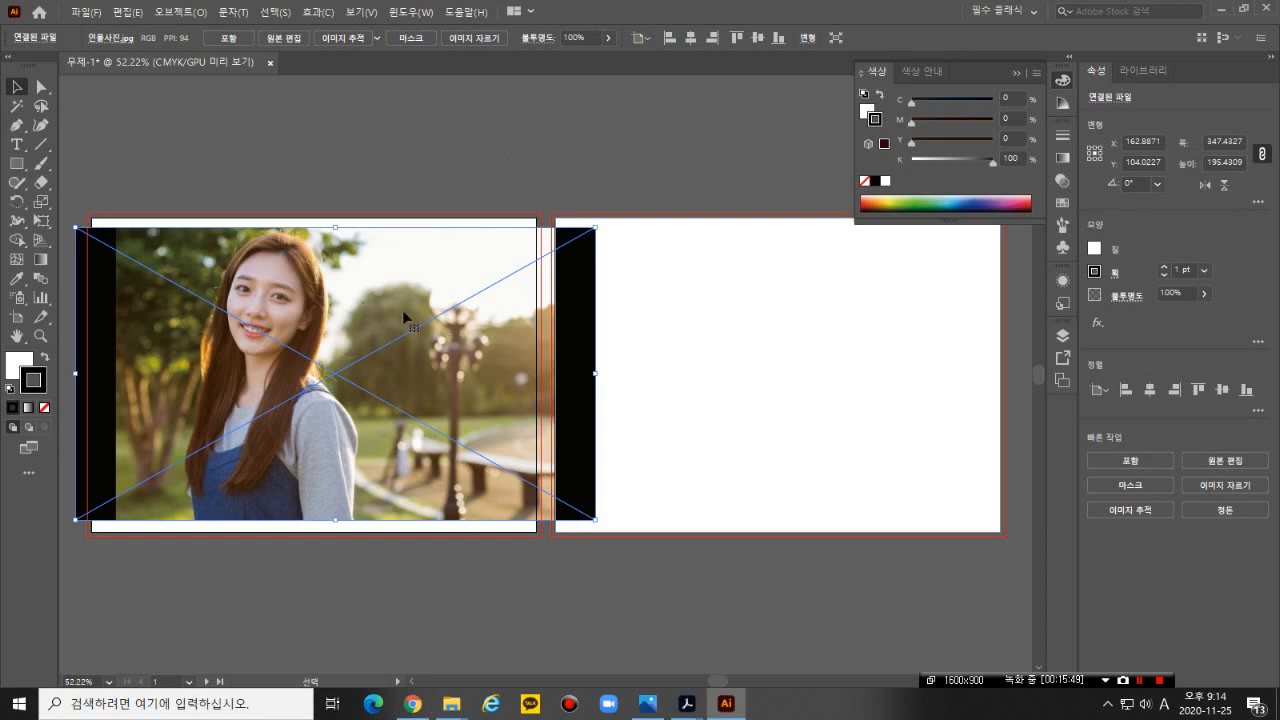
{"action": "left_click_drag", "start_coordinate": [402, 311], "coordinate": [378, 313]}
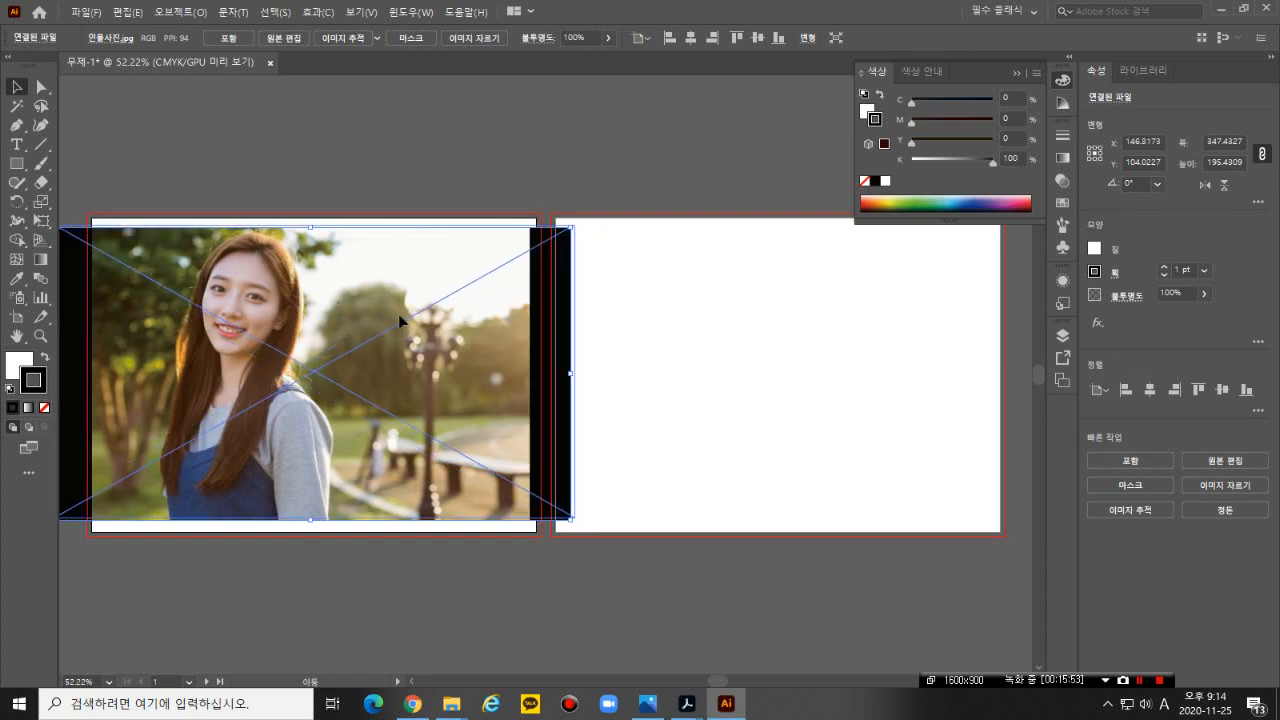
{"action": "left_click_drag", "start_coordinate": [398, 314], "coordinate": [397, 318]}
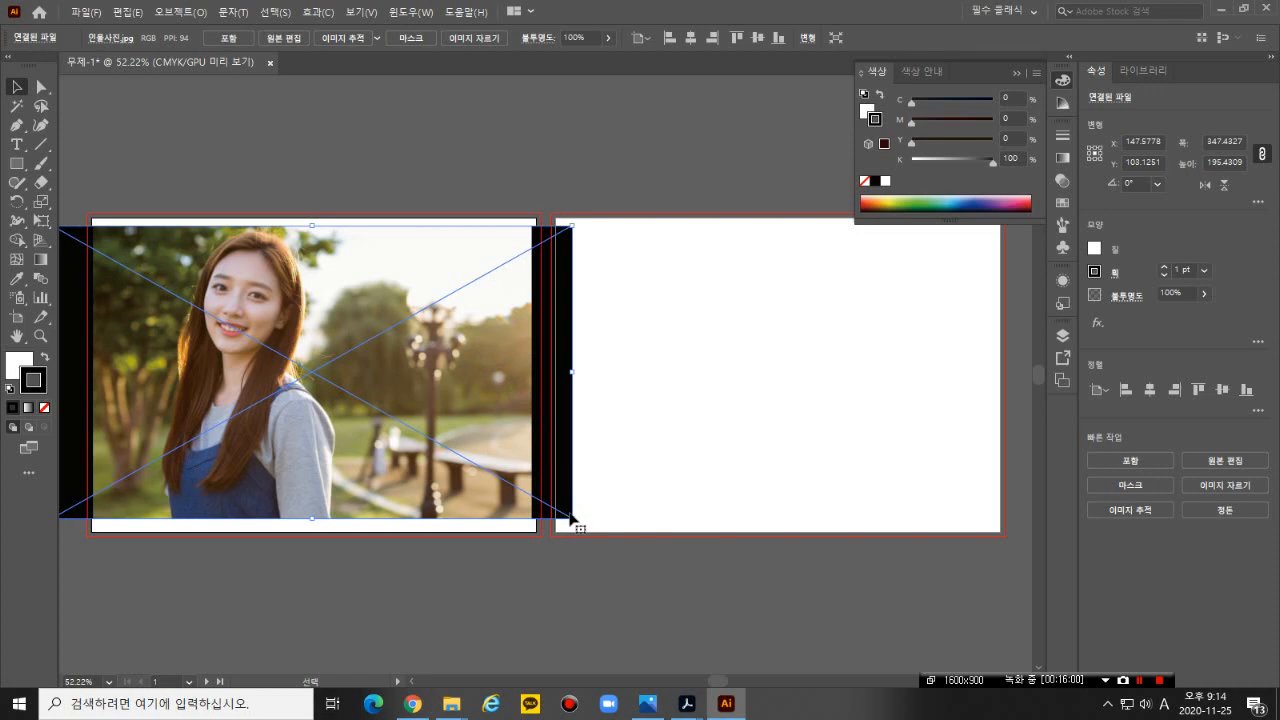
{"action": "left_click_drag", "start_coordinate": [574, 519], "coordinate": [584, 525]}
{"action": "left_click_drag", "start_coordinate": [521, 484], "coordinate": [507, 462]}
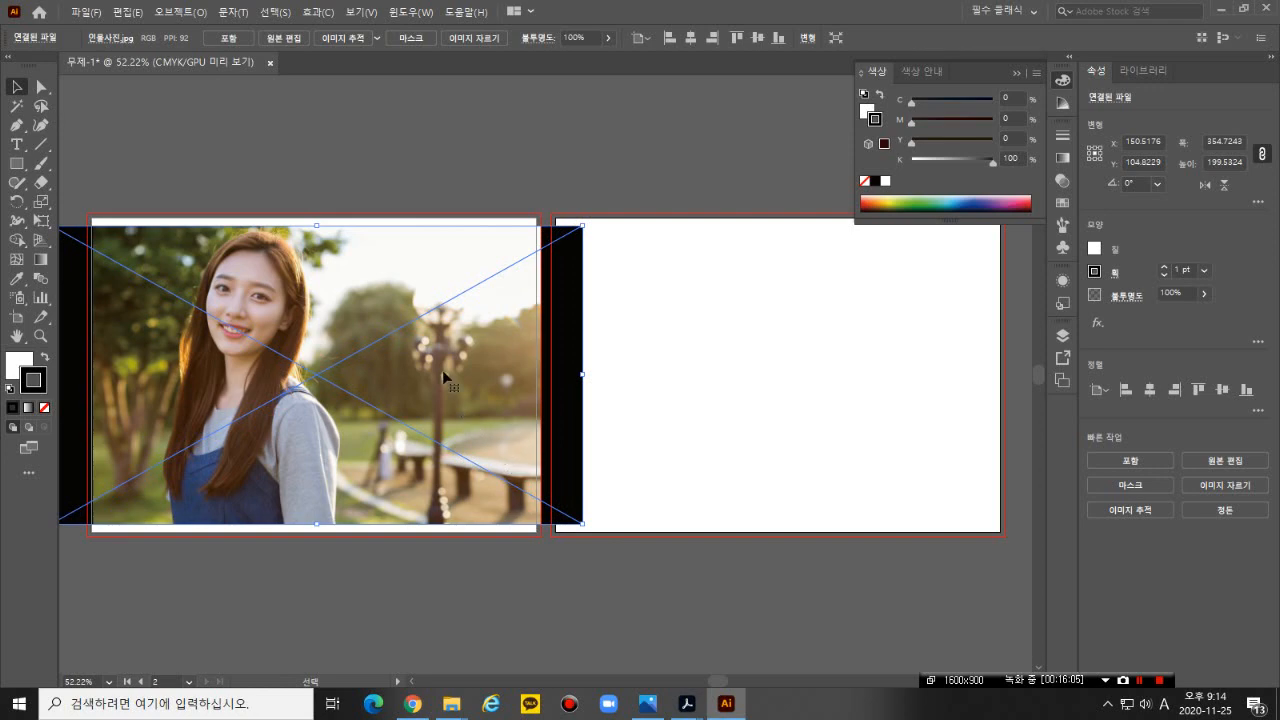
{"action": "left_click", "coordinate": [385, 148]}
- Lower the photo's opacity to 80% and restore it to 100%
{"action": "left_click", "coordinate": [360, 330]}
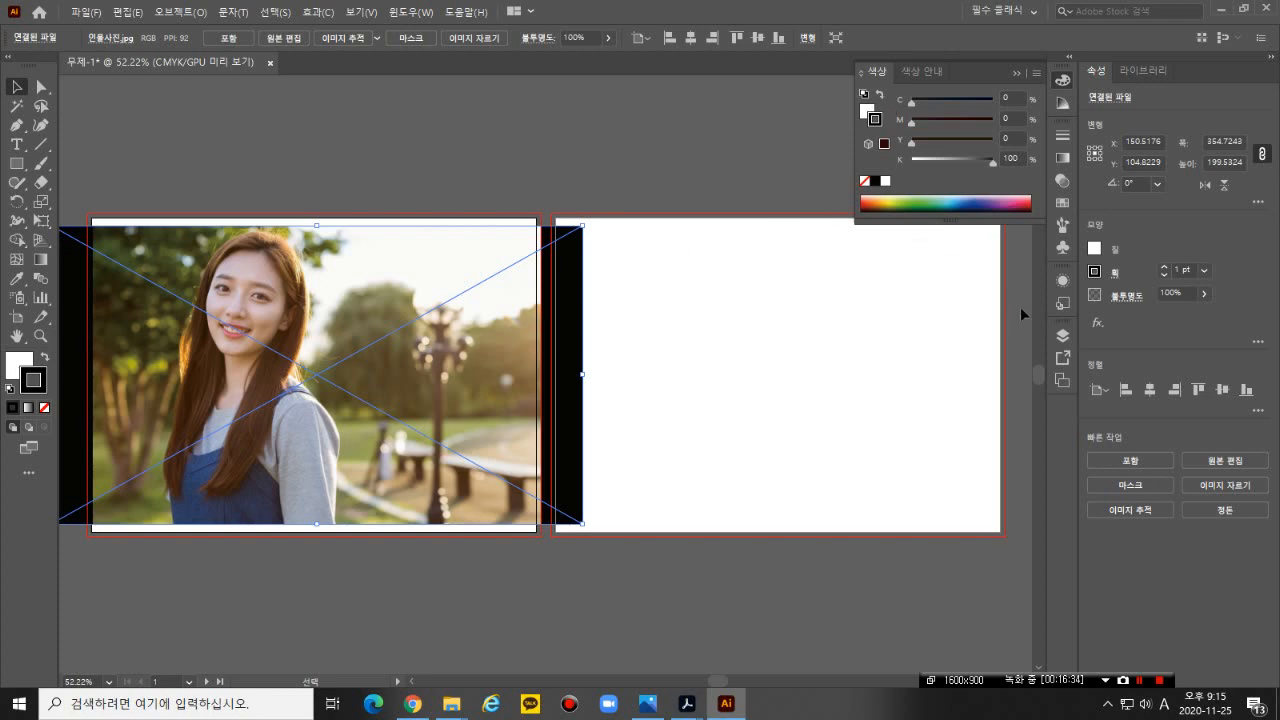
{"action": "left_click", "coordinate": [1204, 293]}
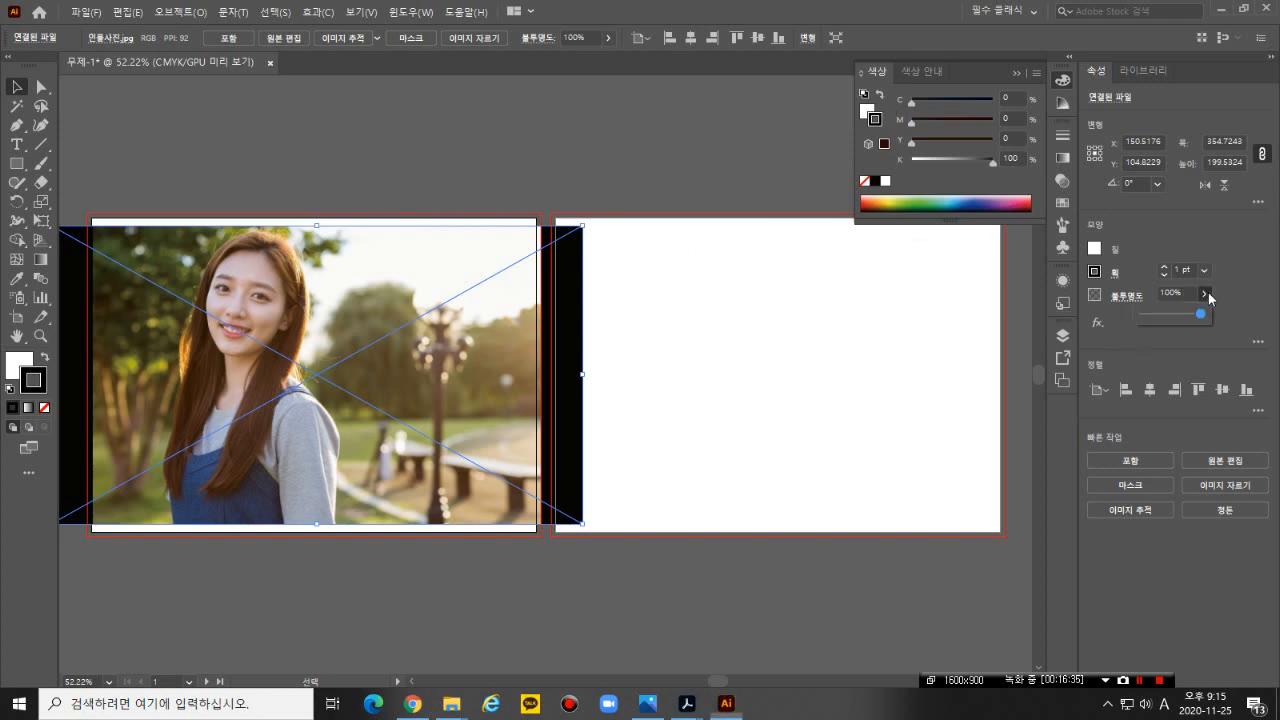
{"action": "left_click_drag", "start_coordinate": [1205, 316], "coordinate": [1186, 309]}
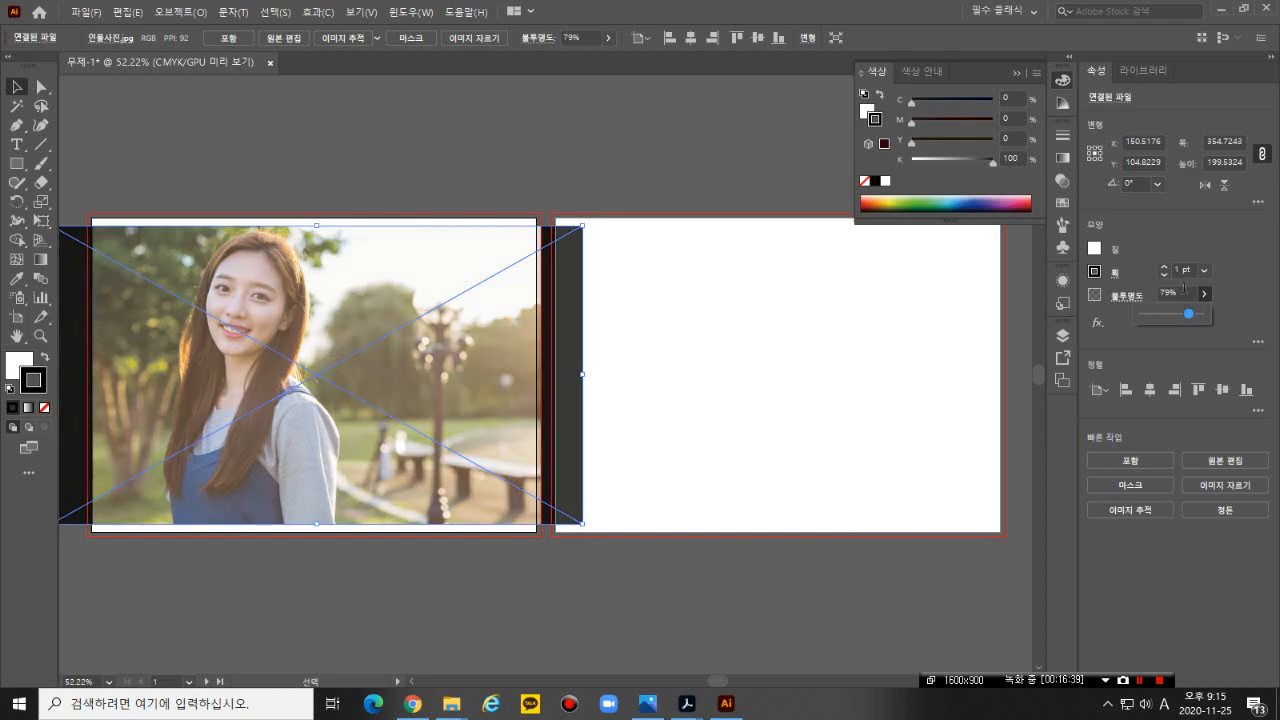
{"action": "left_click", "coordinate": [1180, 292]}
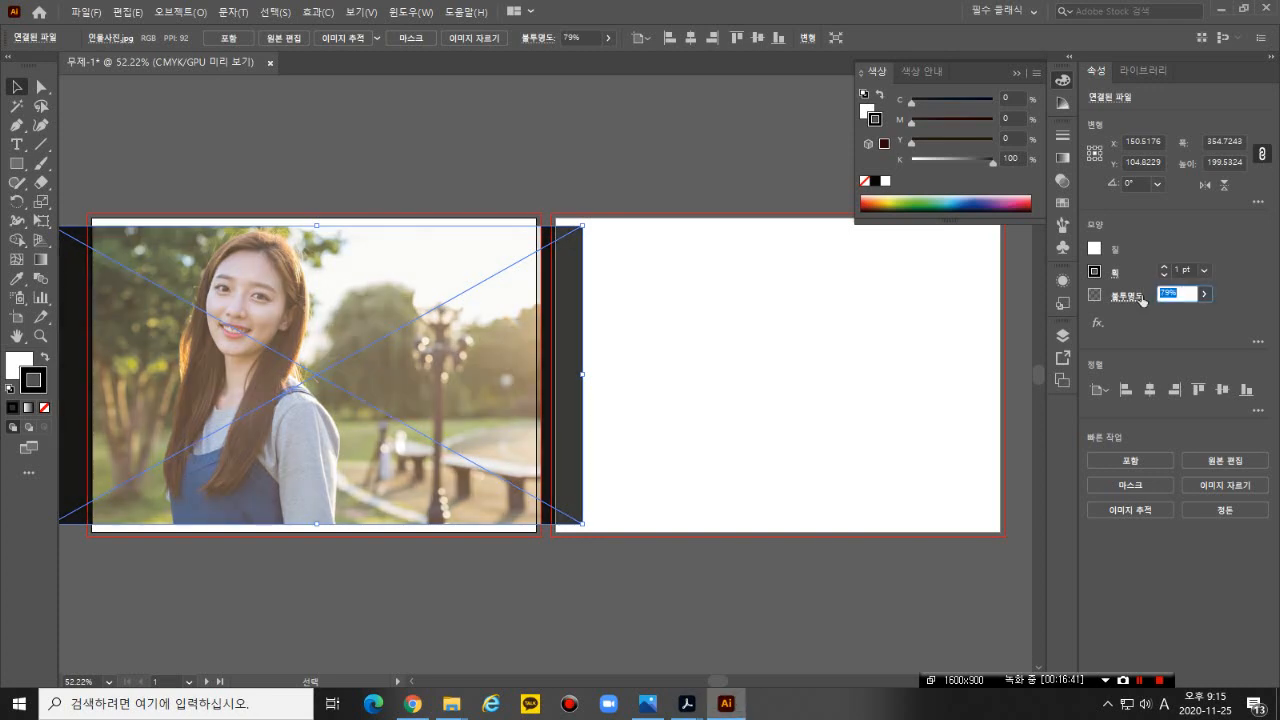
{"action": "type", "text": "80"}
{"action": "key", "text": "Return"}
{"action": "left_click", "coordinate": [1201, 293]}
{"action": "left_click_drag", "start_coordinate": [1190, 314], "coordinate": [1212, 322]}
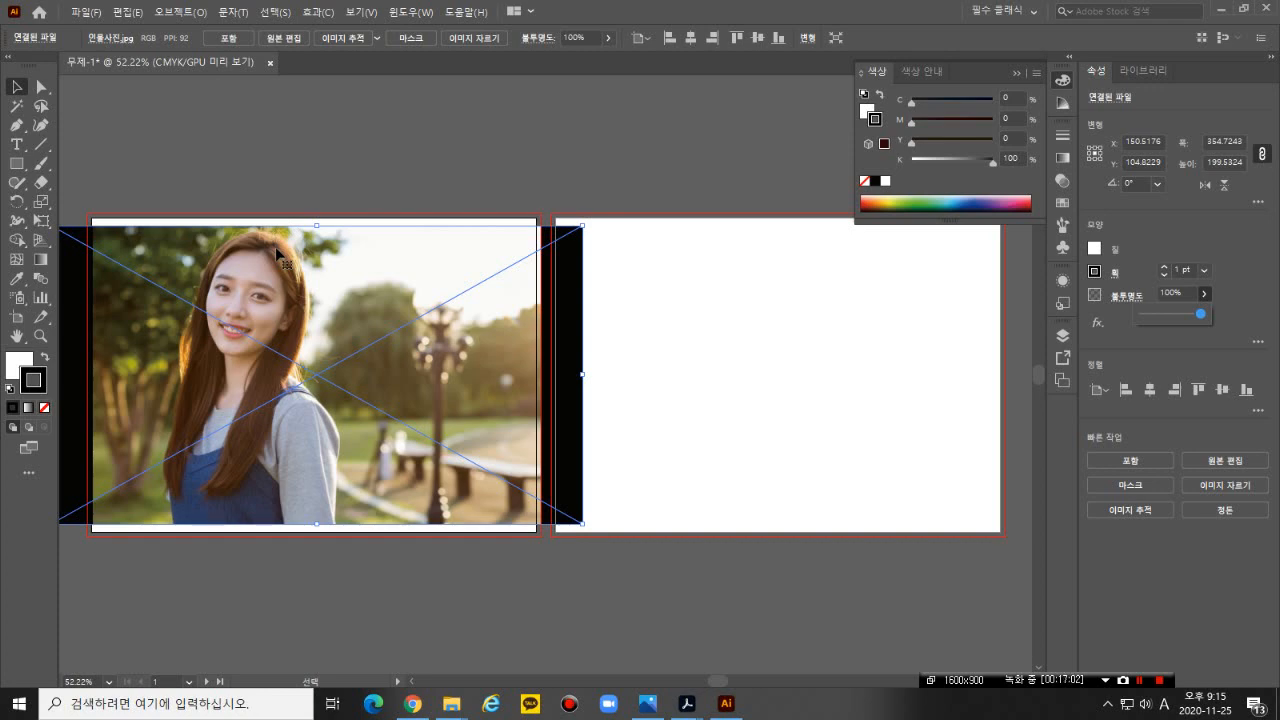
{"action": "left_click", "coordinate": [301, 126]}
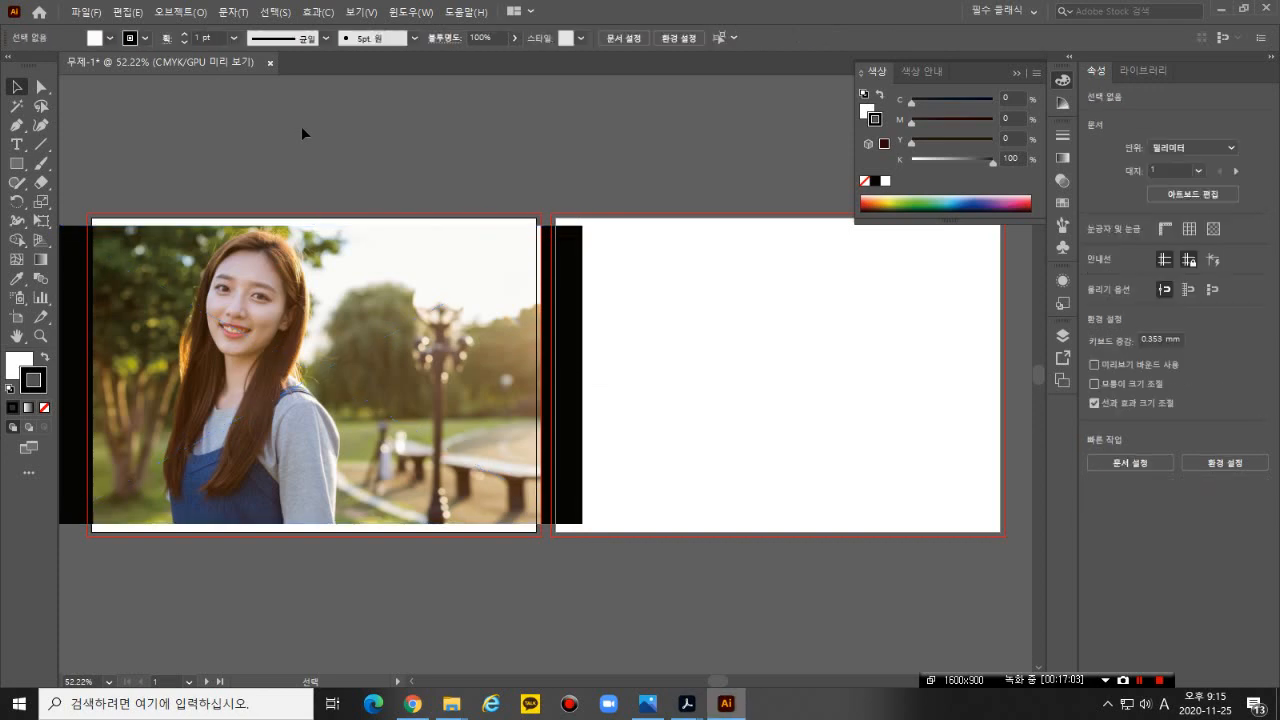
- Lock the photo and release it again with Unlock All
{"action": "left_click", "coordinate": [525, 287]}
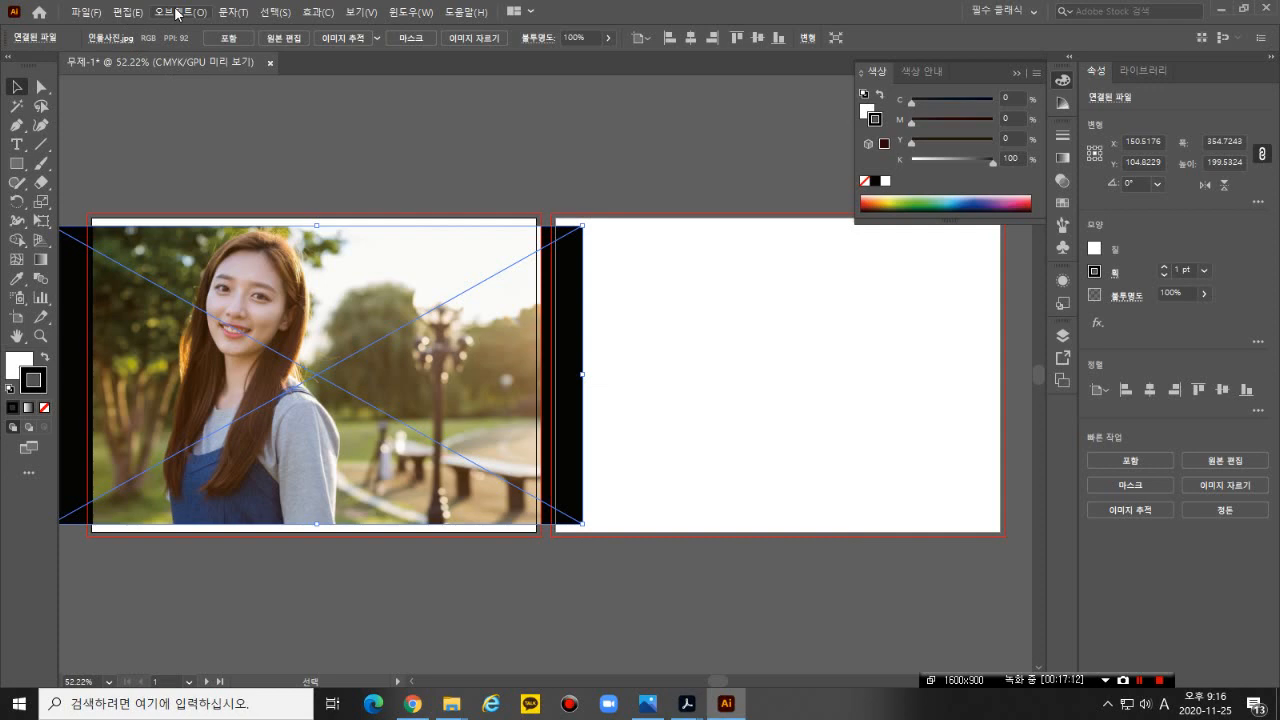
{"action": "key", "text": "ctrl+shift+a"}
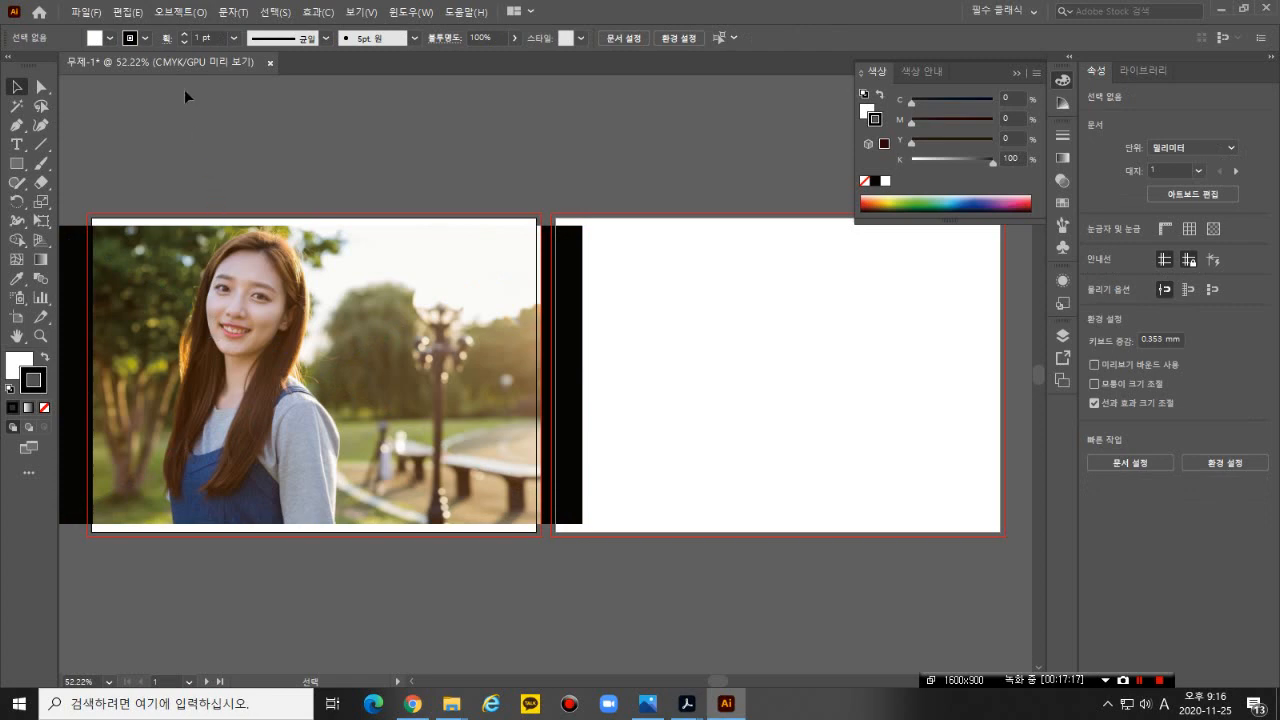
{"action": "left_click", "coordinate": [186, 13]}
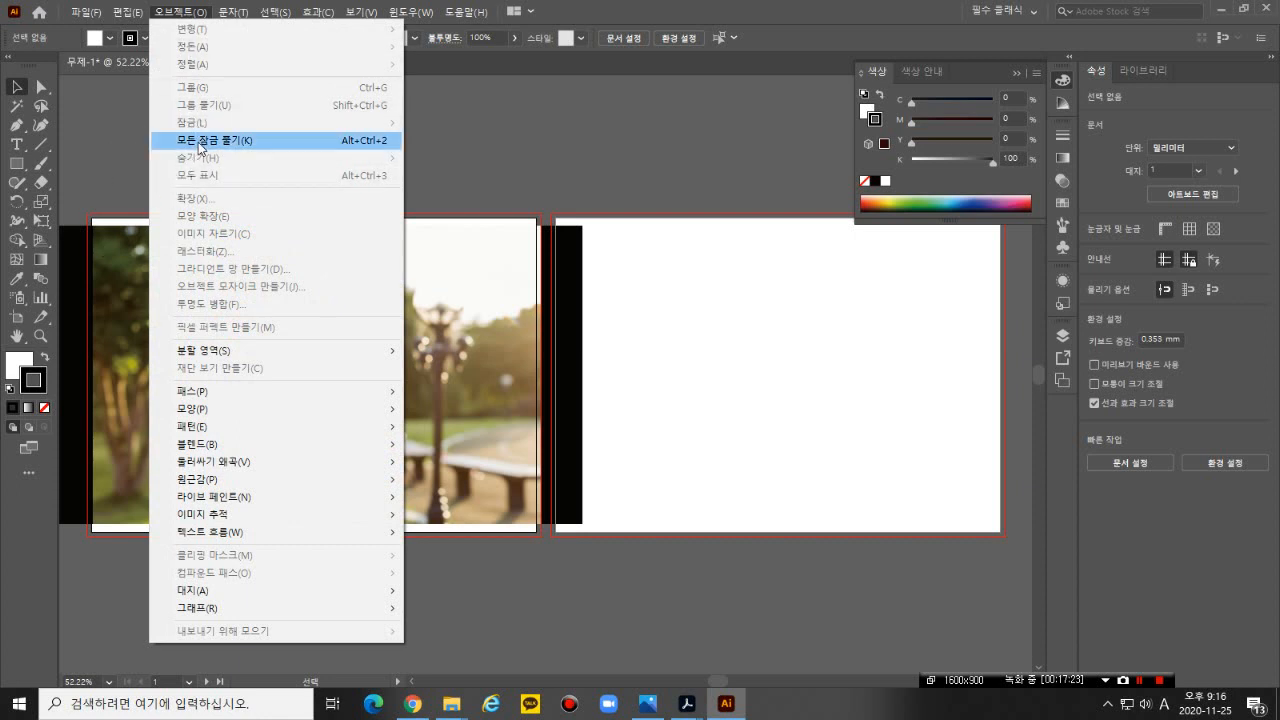
{"action": "left_click", "coordinate": [200, 141]}
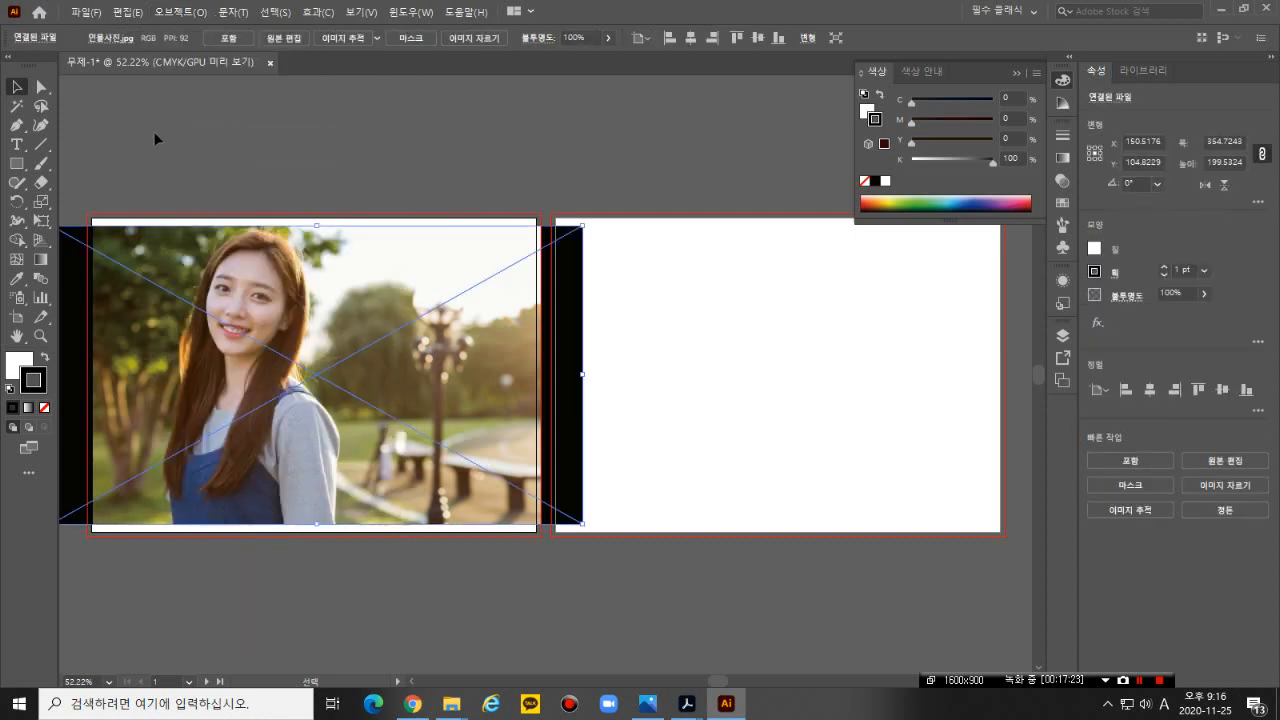
- Lock the selected photo so it cannot be selected or moved
{"action": "left_click", "coordinate": [172, 14]}
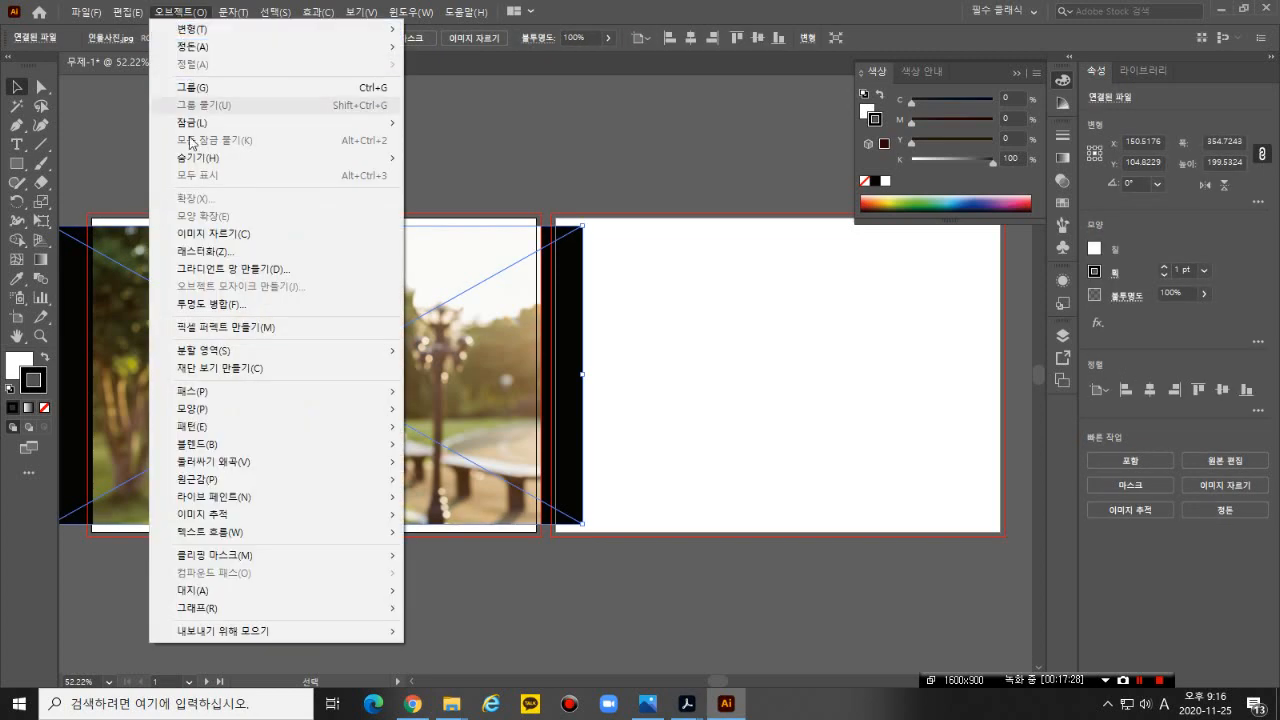
{"action": "mouse_move", "coordinate": [300, 124]}
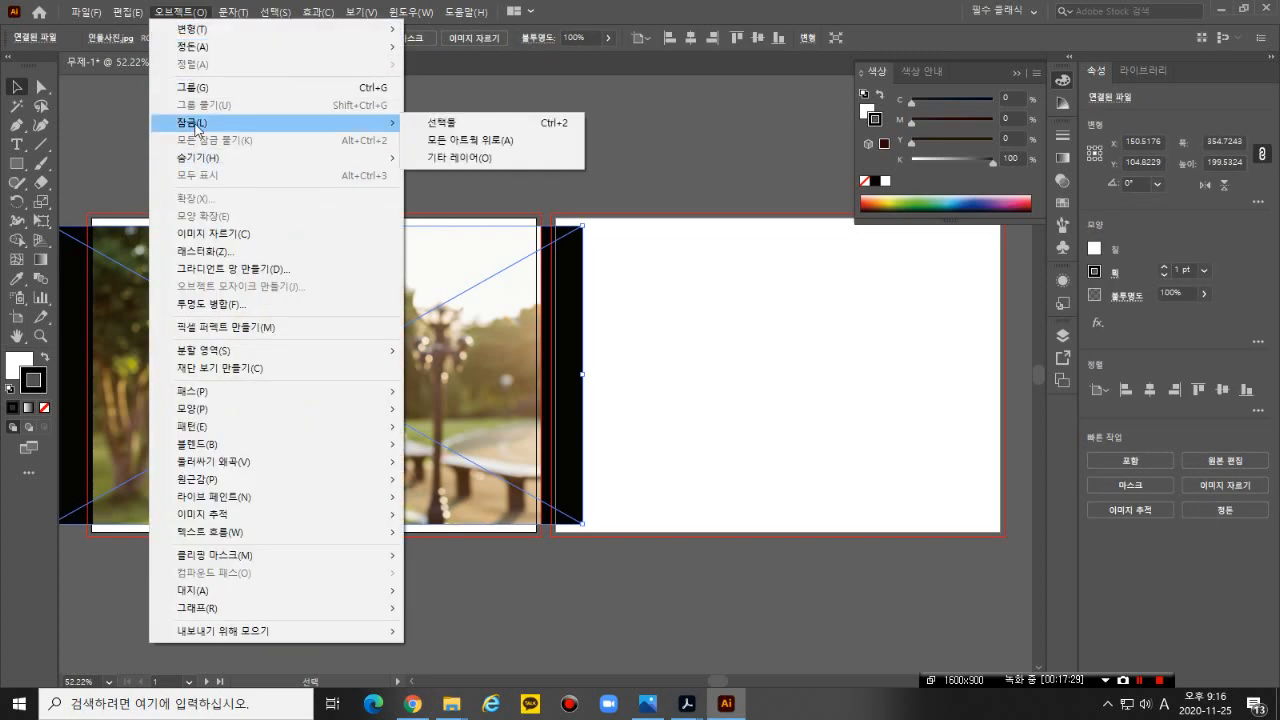
{"action": "left_click", "coordinate": [451, 125]}
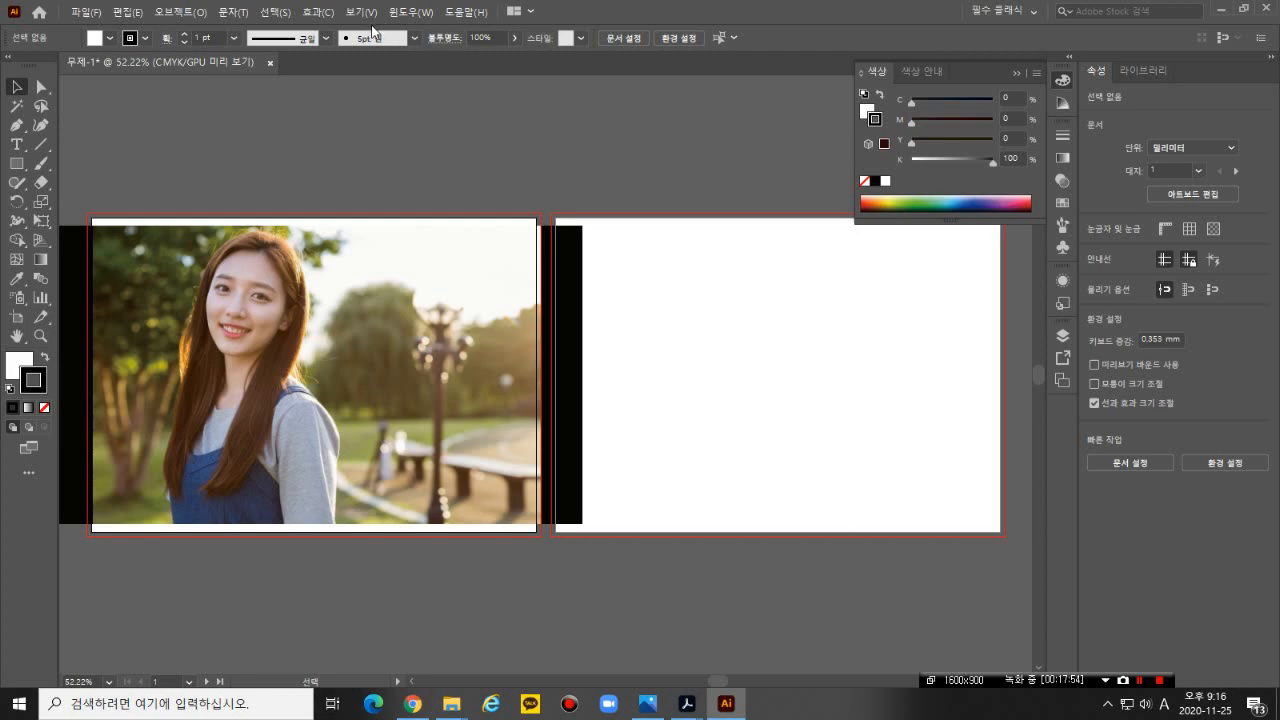
- Display the Layers panel and float it over the upper part of the second artboard
{"action": "left_click", "coordinate": [410, 12]}
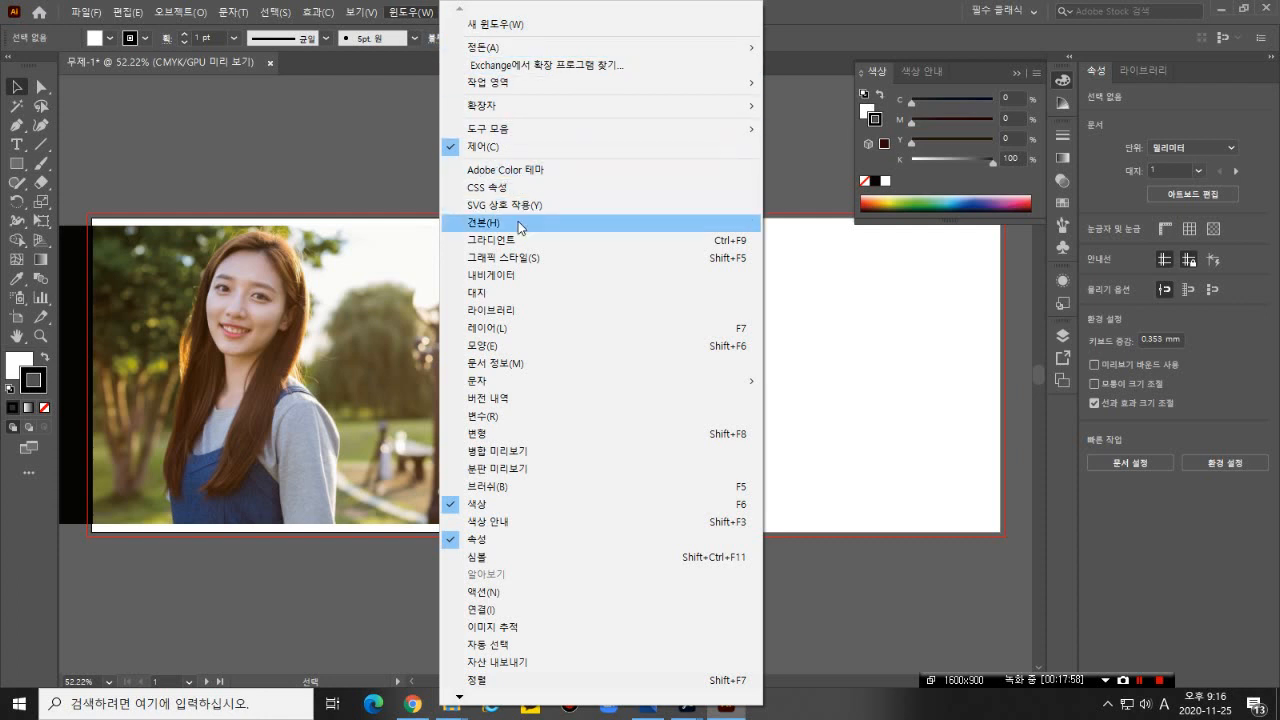
{"action": "left_click", "coordinate": [500, 331]}
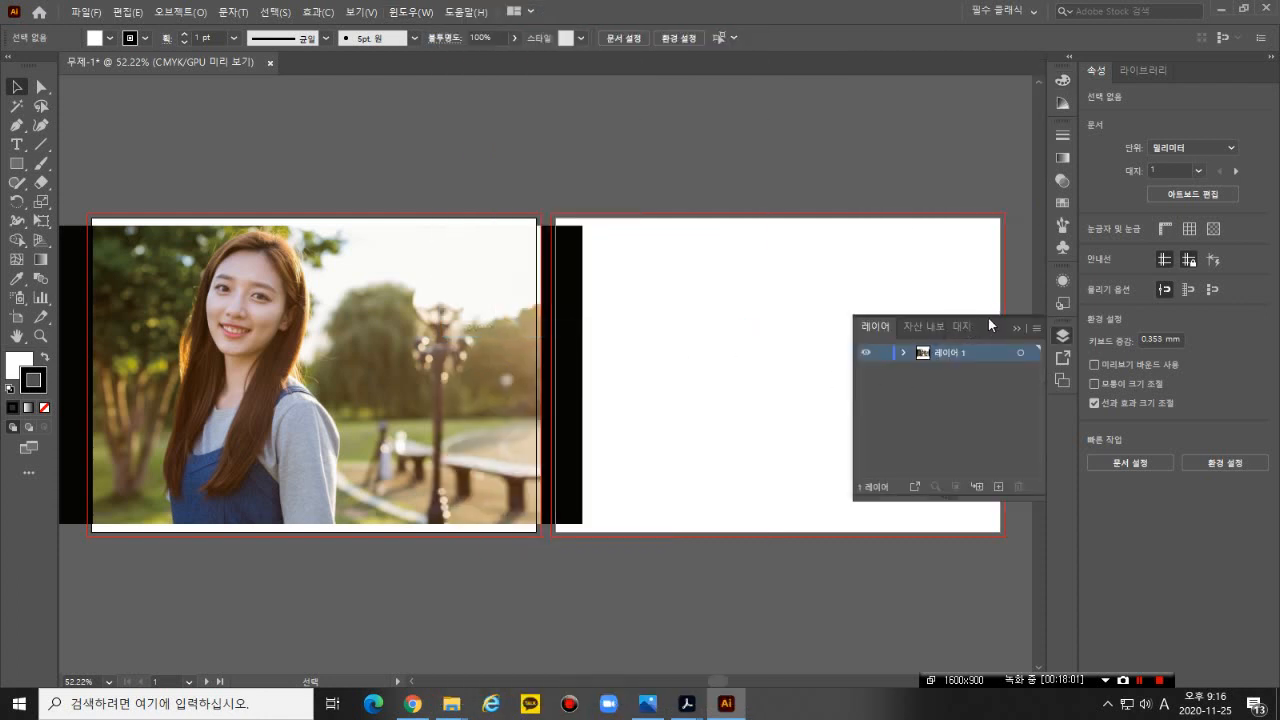
{"action": "left_click_drag", "start_coordinate": [988, 318], "coordinate": [780, 106]}
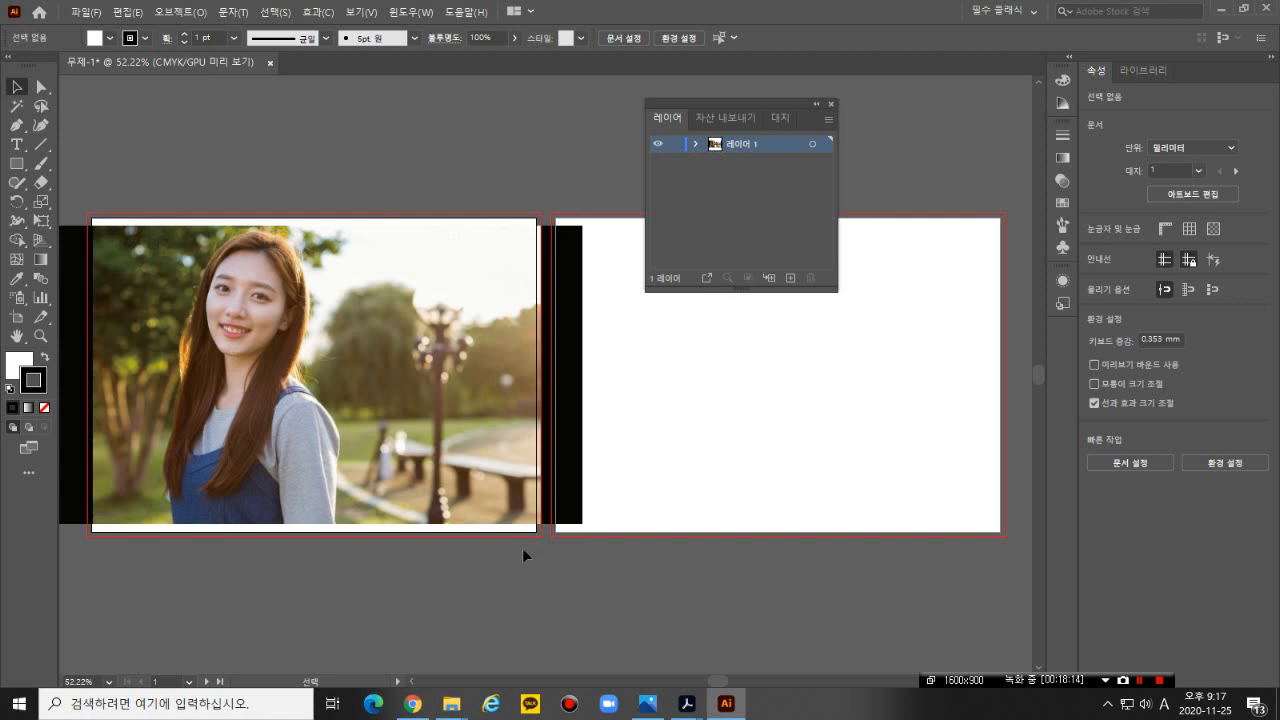
- Hide 레이어 1 and make it visible again
{"action": "left_click", "coordinate": [658, 145]}
{"action": "key", "text": "ctrl+y"}
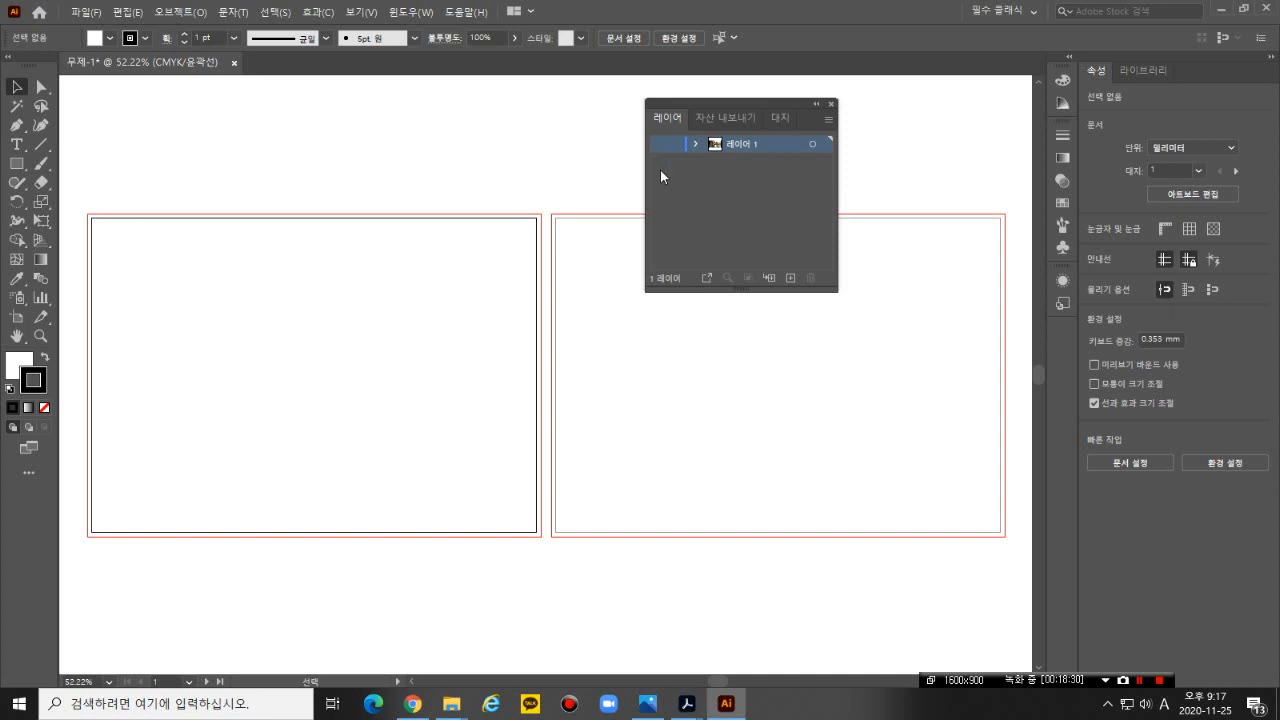
{"action": "left_click", "coordinate": [658, 145]}
{"action": "key", "text": "ctrl+y"}
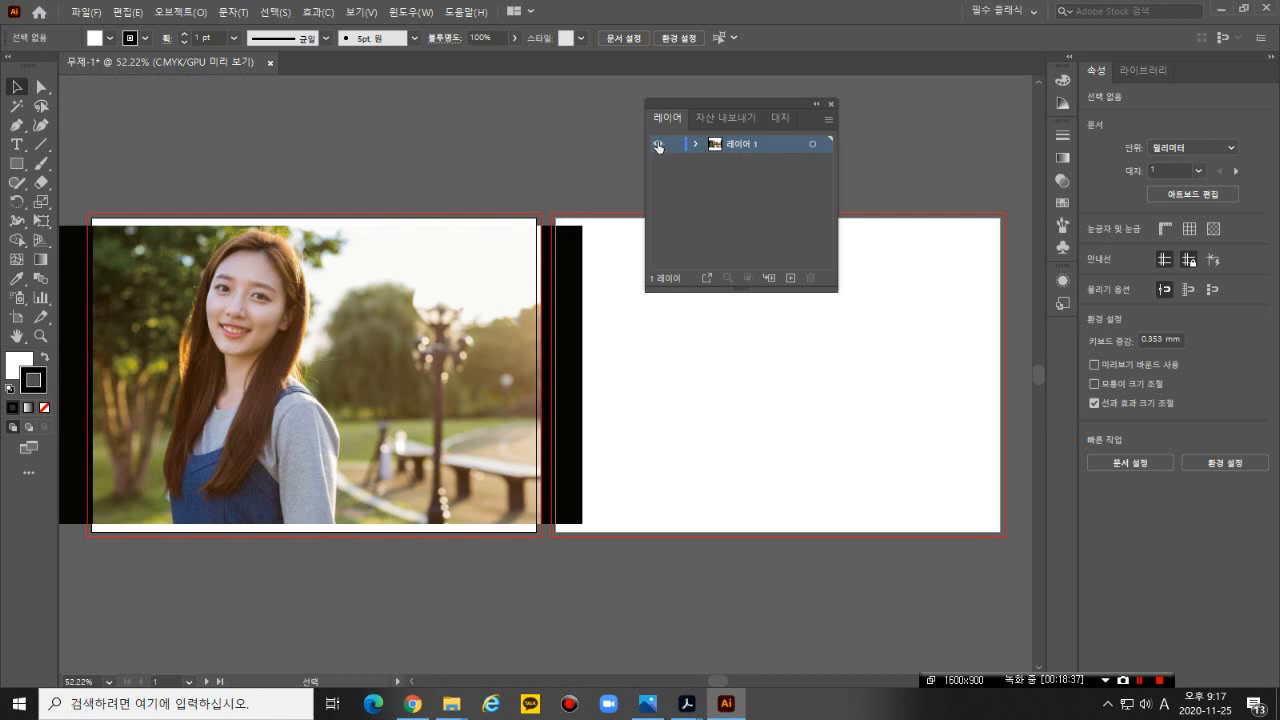
- Unlock all locked objects and test-select the portrait photo, leaving nothing selected
{"action": "left_click", "coordinate": [180, 12]}
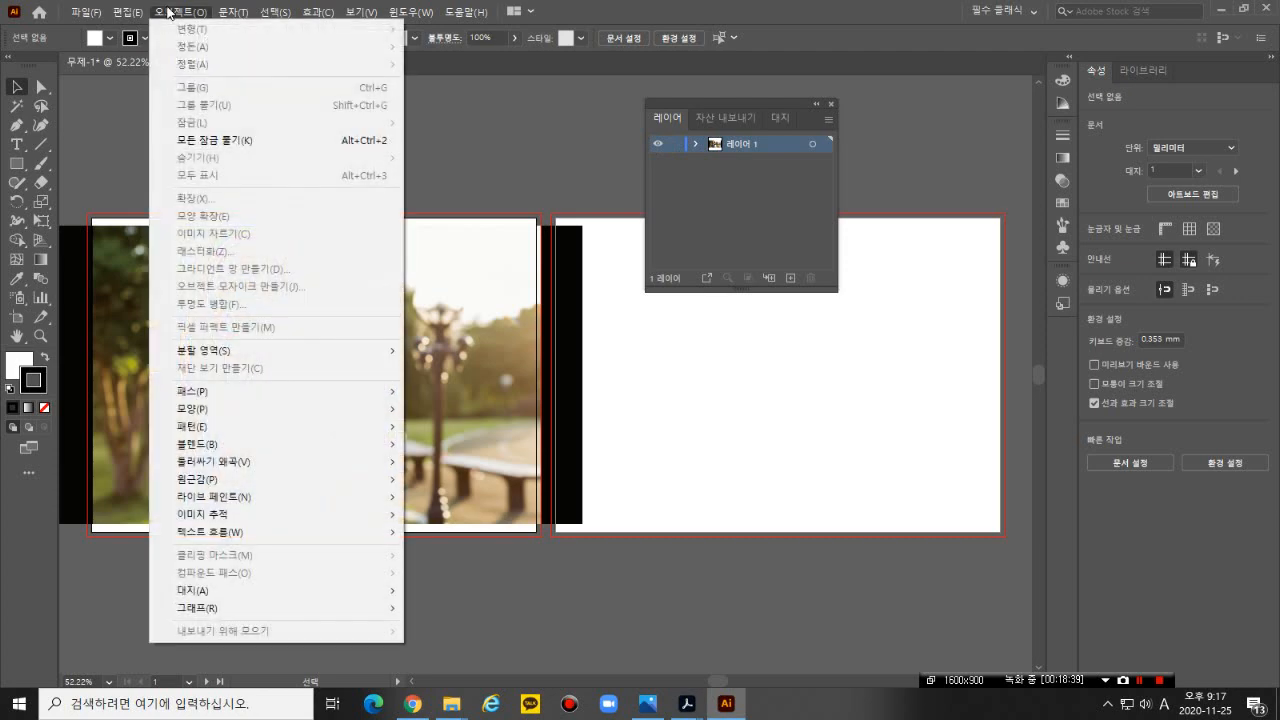
{"action": "left_click", "coordinate": [183, 140]}
{"action": "left_click", "coordinate": [287, 160]}
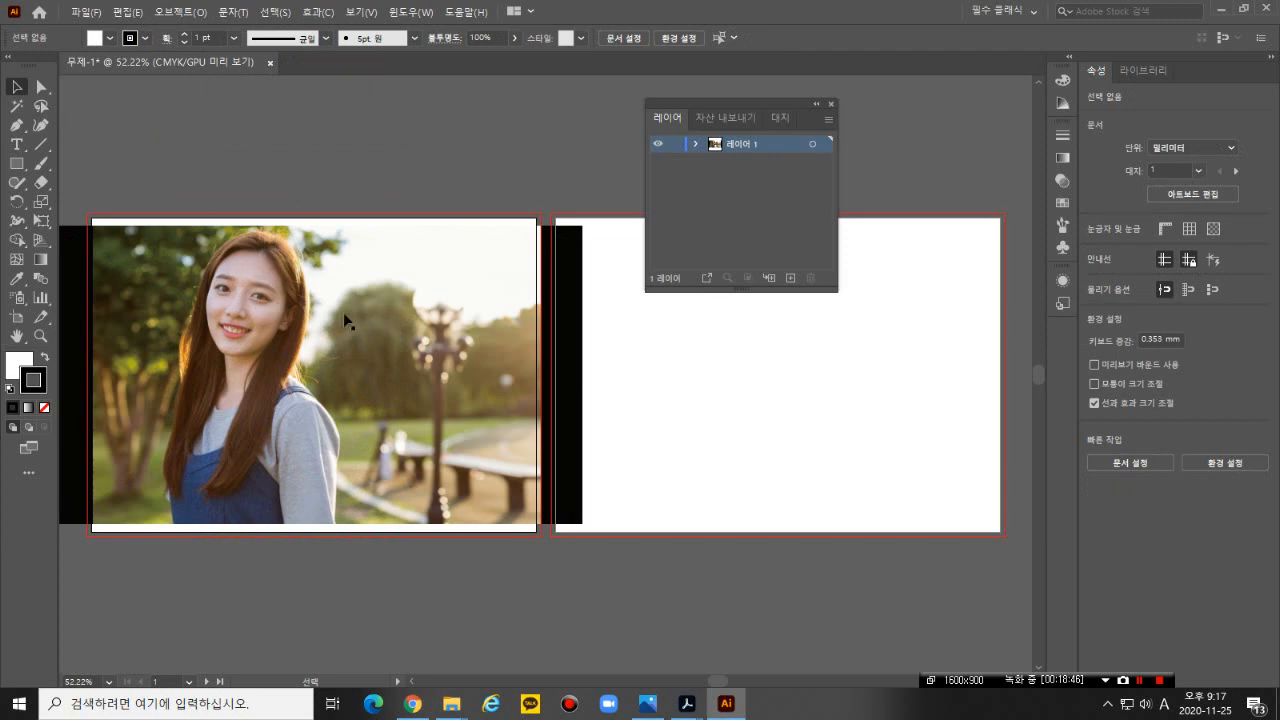
{"action": "left_click", "coordinate": [232, 252]}
{"action": "left_click", "coordinate": [193, 13]}
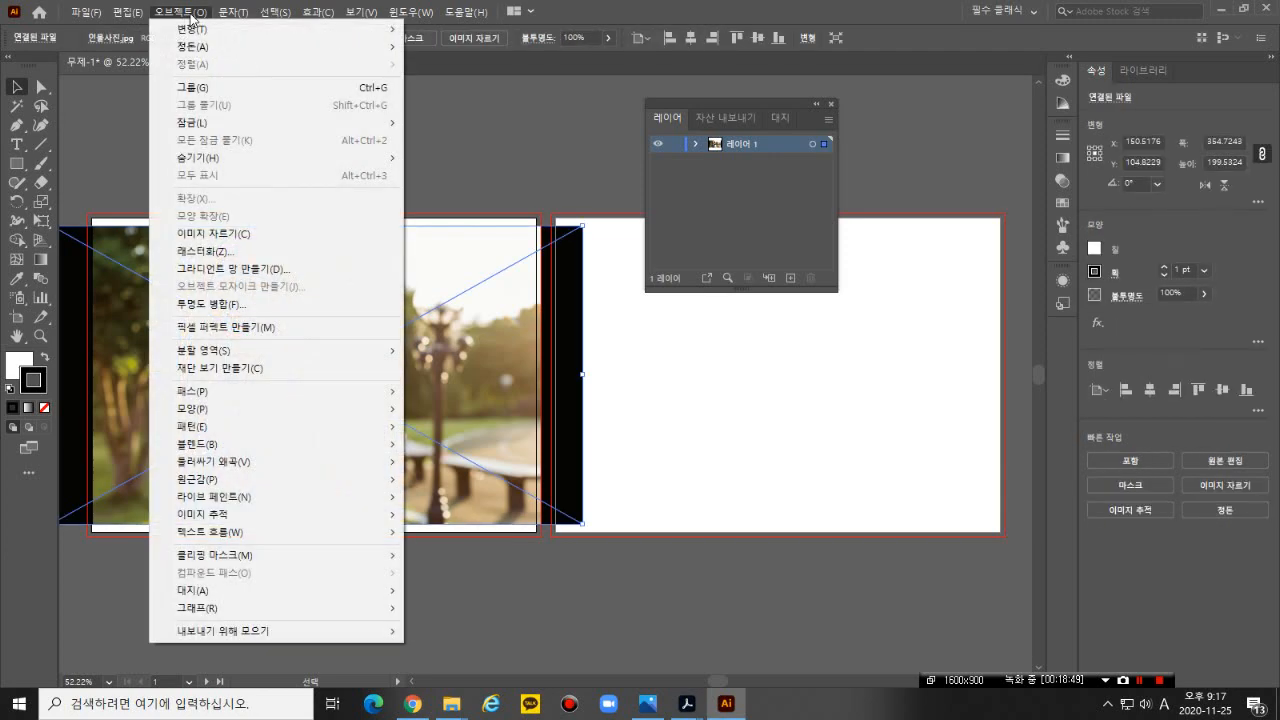
{"action": "left_click", "coordinate": [118, 126]}
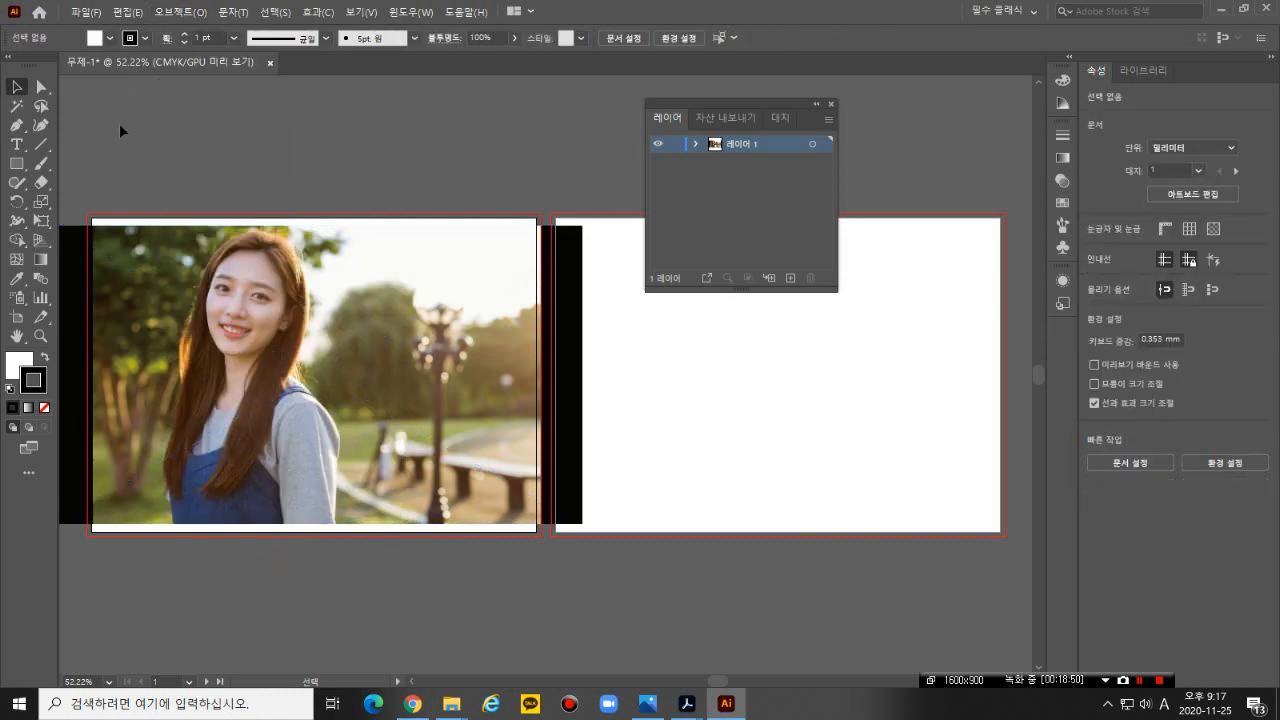
{"action": "left_click", "coordinate": [372, 295]}
{"action": "left_click", "coordinate": [382, 189]}
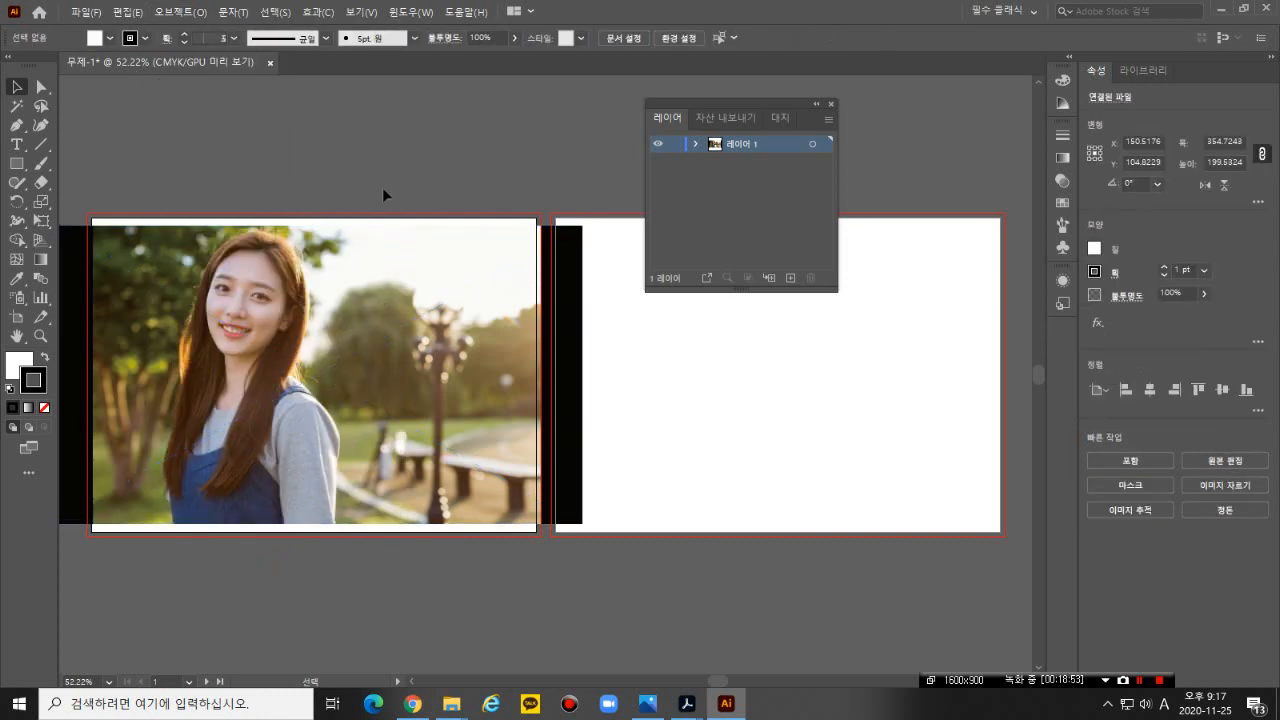
- Lock 레이어 1 and activate the Pen tool
{"action": "left_click", "coordinate": [676, 145]}
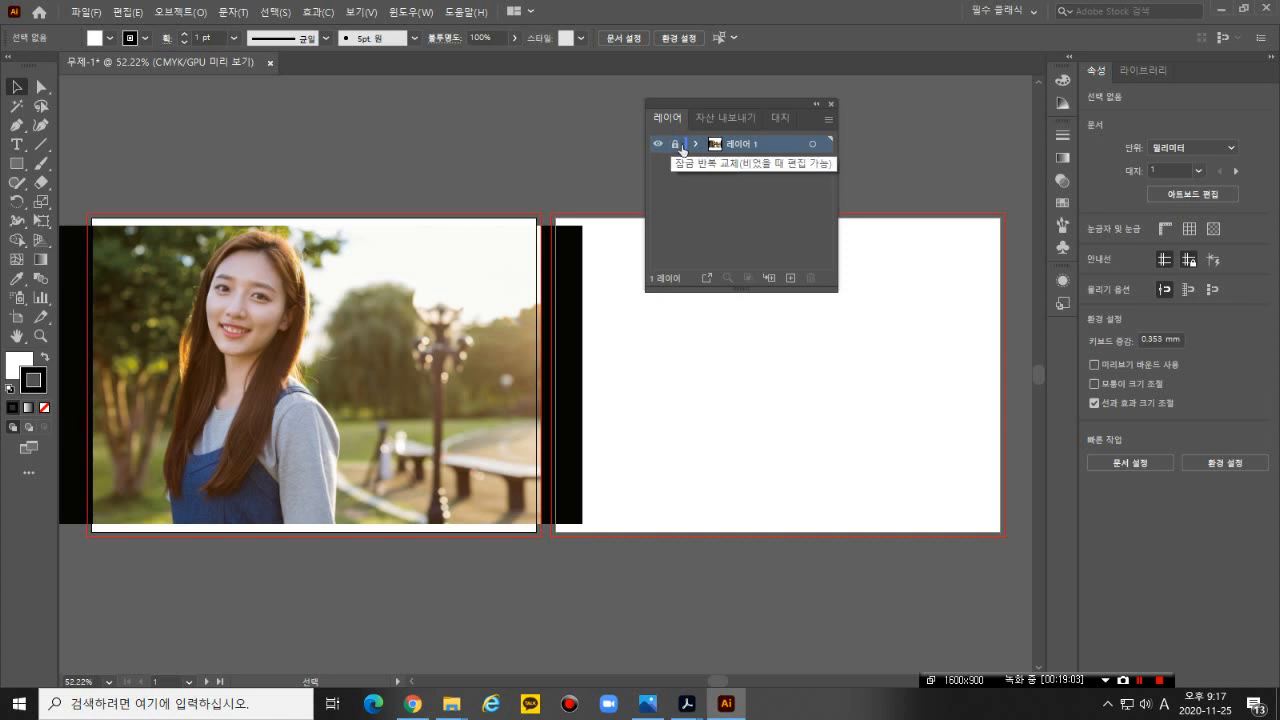
{"action": "left_click", "coordinate": [675, 146]}
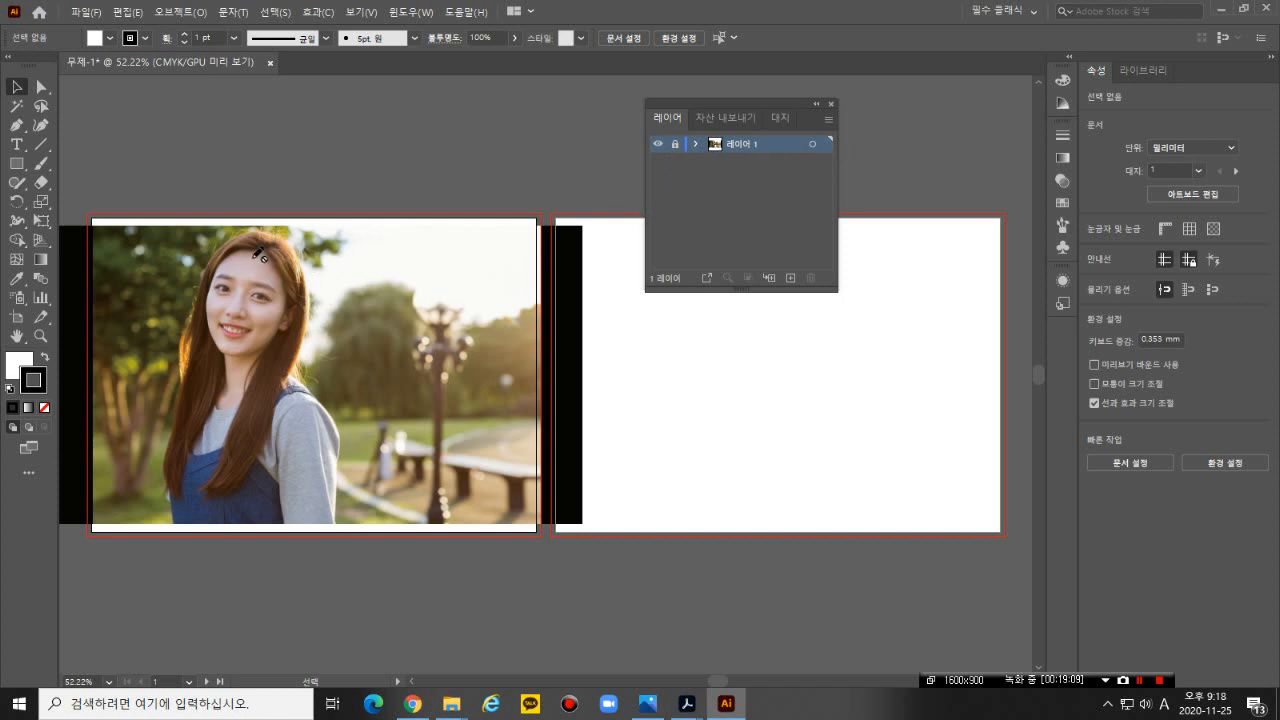
{"action": "left_click", "coordinate": [16, 125]}
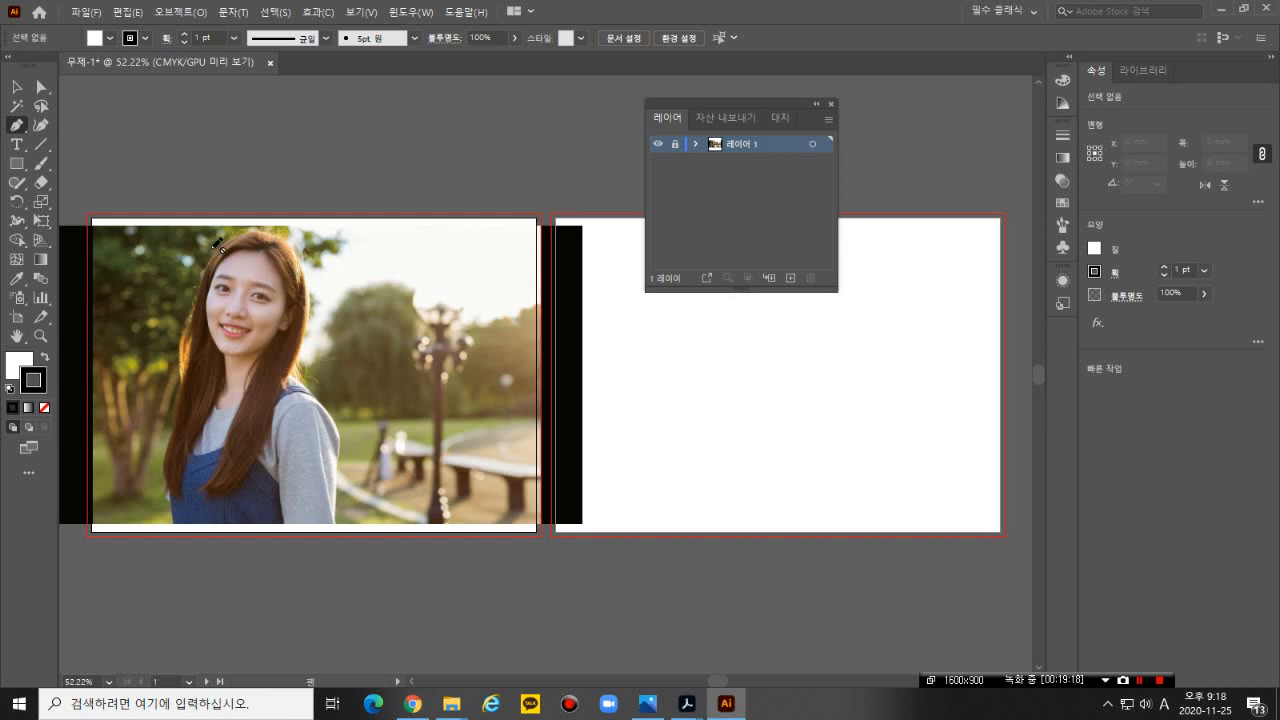
- Test placing a Pen anchor point with 레이어 1 unlocked, undo it and lock the layer again
{"action": "left_click", "coordinate": [675, 145]}
{"action": "left_click", "coordinate": [342, 318]}
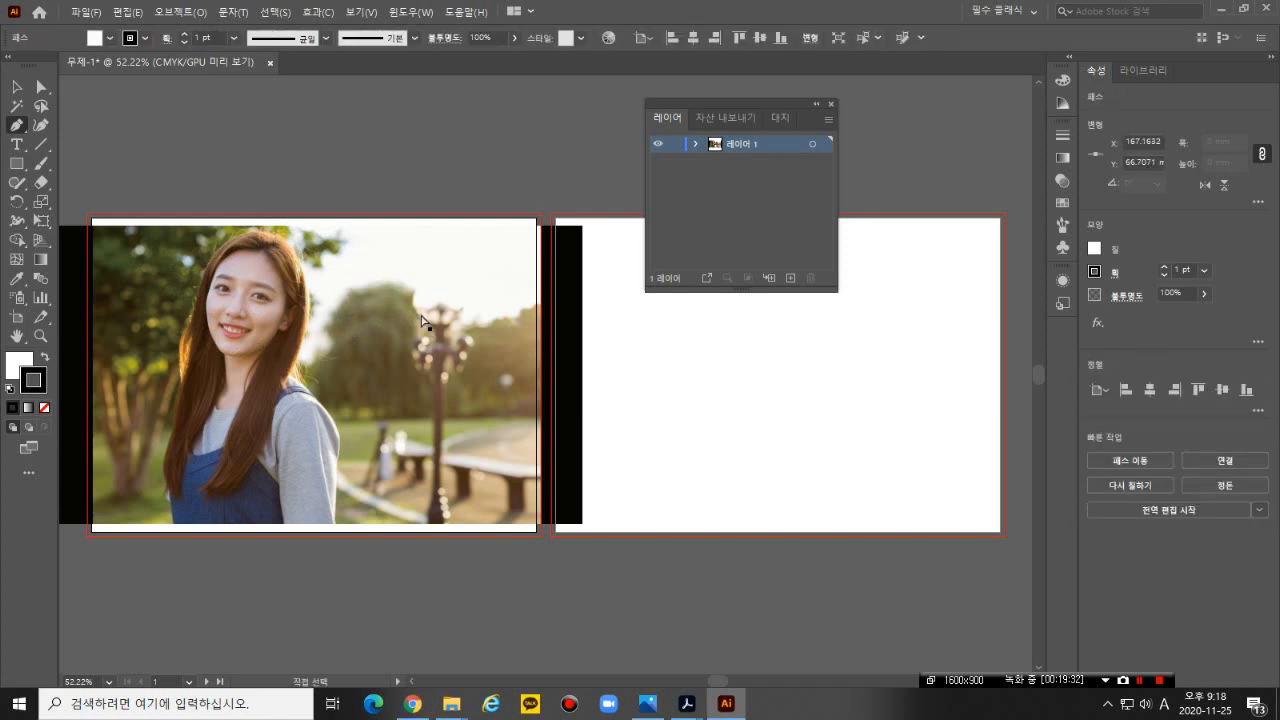
{"action": "key", "text": "ctrl+z"}
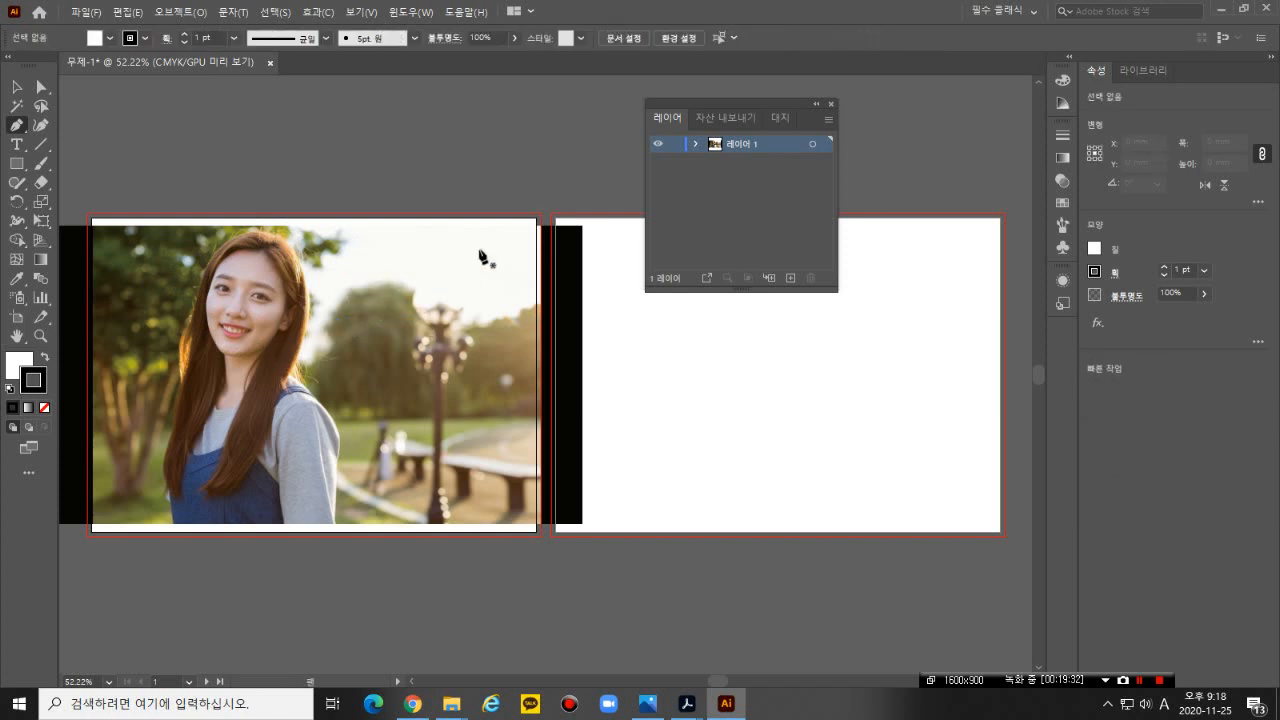
{"action": "left_click", "coordinate": [674, 145]}
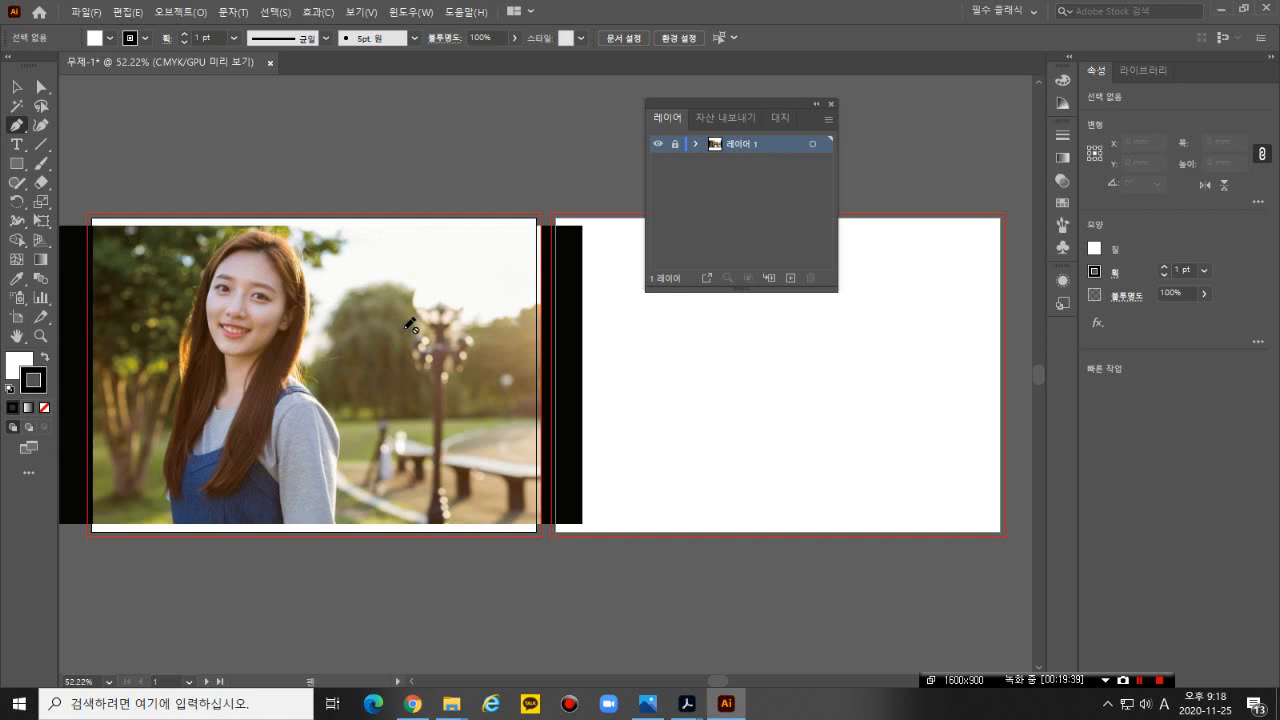
- Add a new layer above 레이어 1 and draw an S-shaped Pen curve about 101 by 56 mm beside the portrait
{"action": "left_click", "coordinate": [752, 192]}
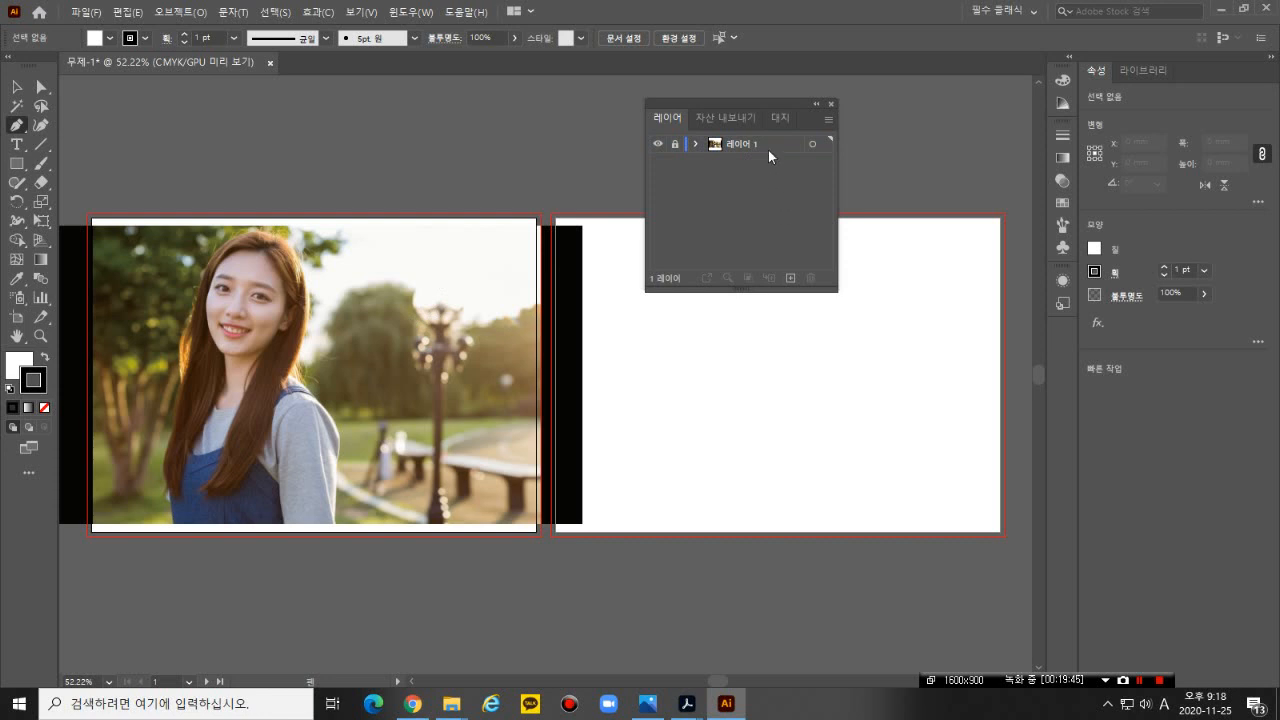
{"action": "left_click", "coordinate": [790, 279]}
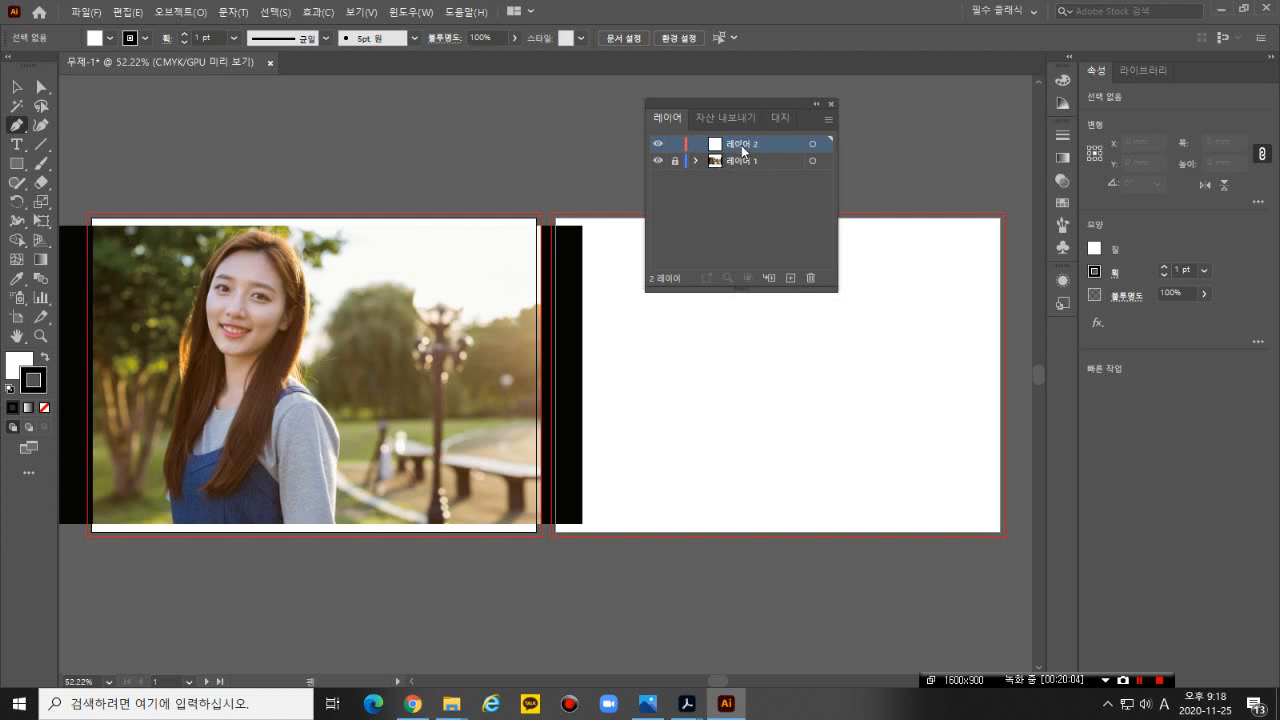
{"action": "left_click", "coordinate": [355, 328]}
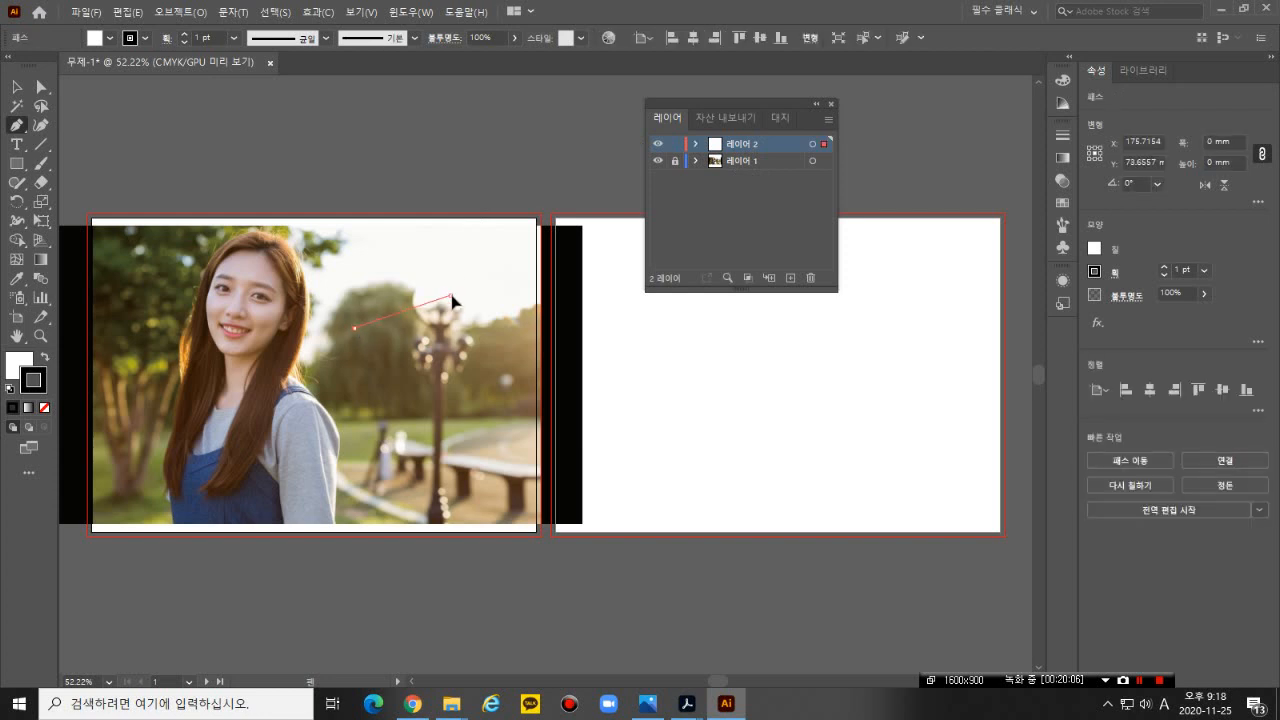
{"action": "left_click_drag", "start_coordinate": [450, 295], "coordinate": [516, 343]}
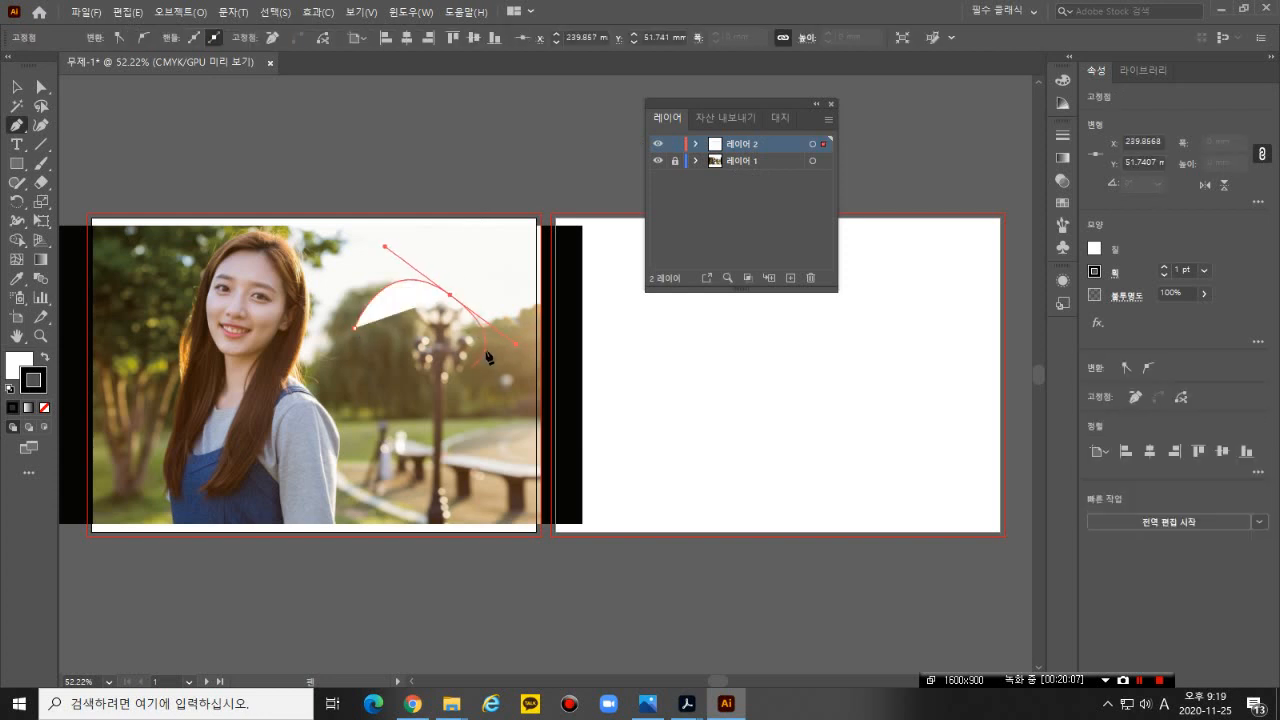
{"action": "left_click", "coordinate": [503, 243]}
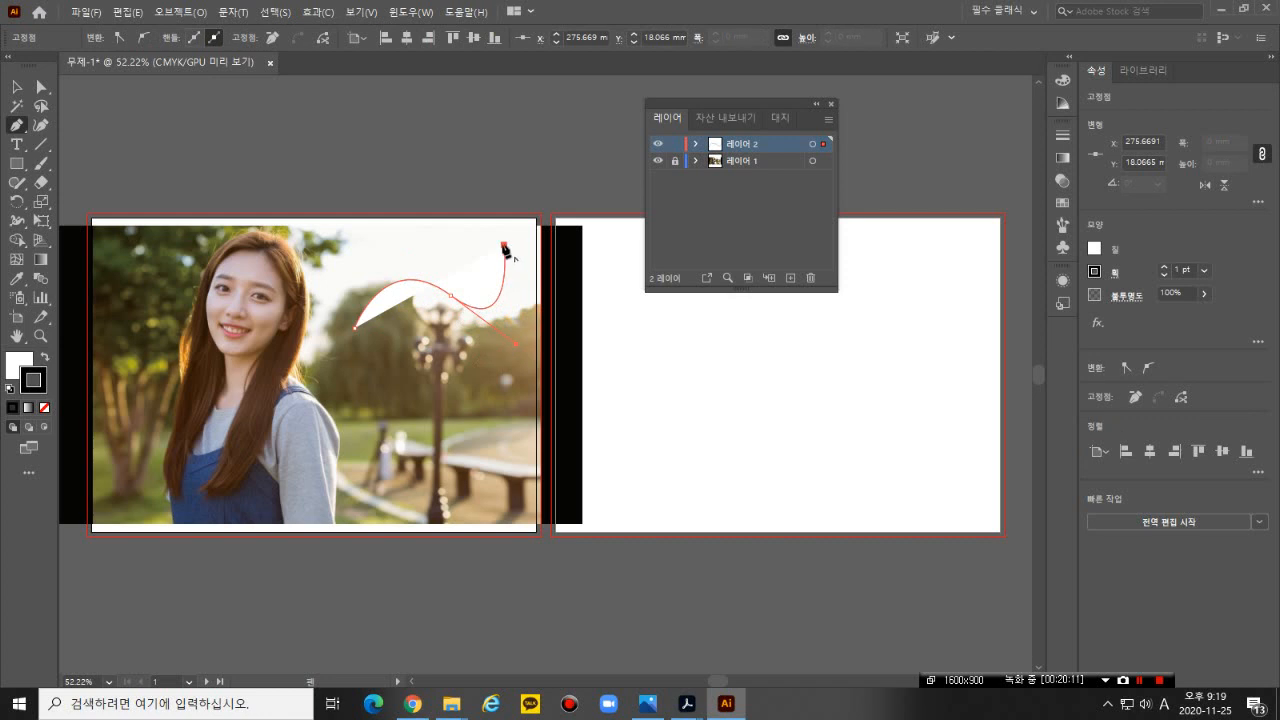
{"action": "left_click_drag", "start_coordinate": [504, 246], "coordinate": [474, 241]}
- Move the S-shaped curve down about 57 mm so it crosses the lamp post
{"action": "left_click", "coordinate": [17, 87]}
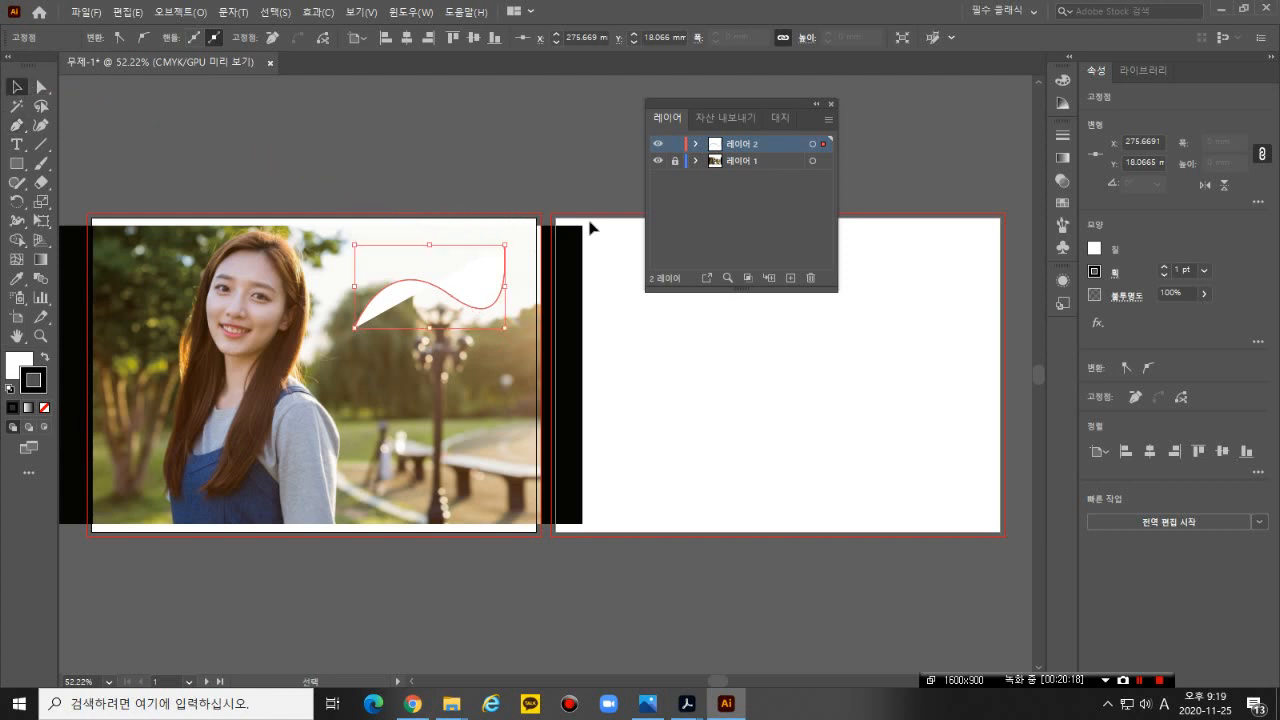
{"action": "left_click", "coordinate": [432, 287]}
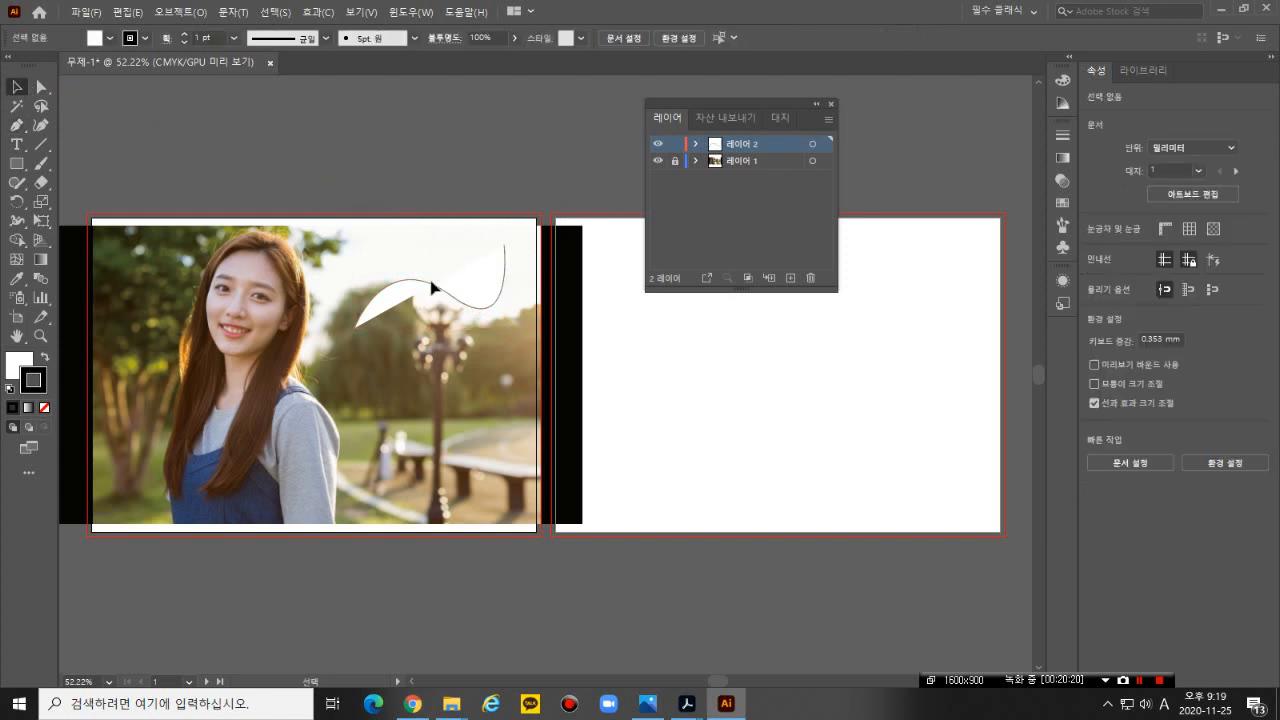
{"action": "left_click_drag", "start_coordinate": [423, 280], "coordinate": [413, 368]}
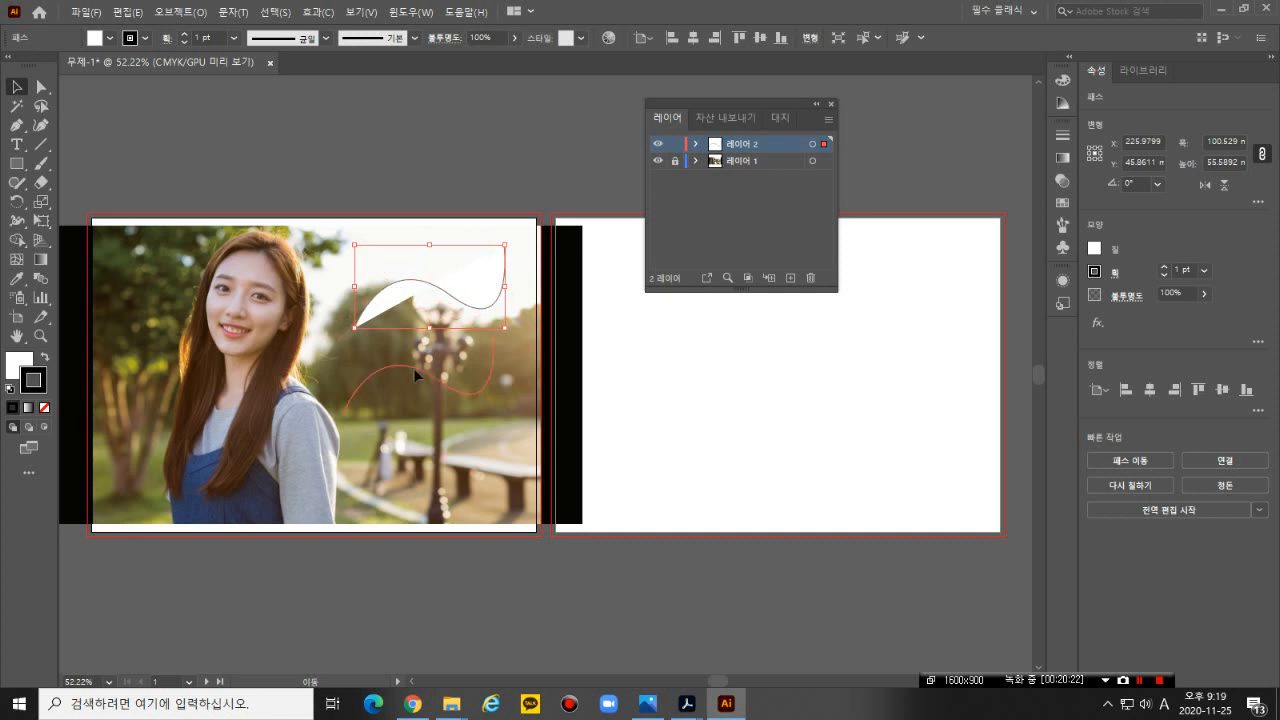
- Unlock 레이어 1 and select the photo and the curve in turn to compare their layer markers
{"action": "left_click", "coordinate": [748, 162]}
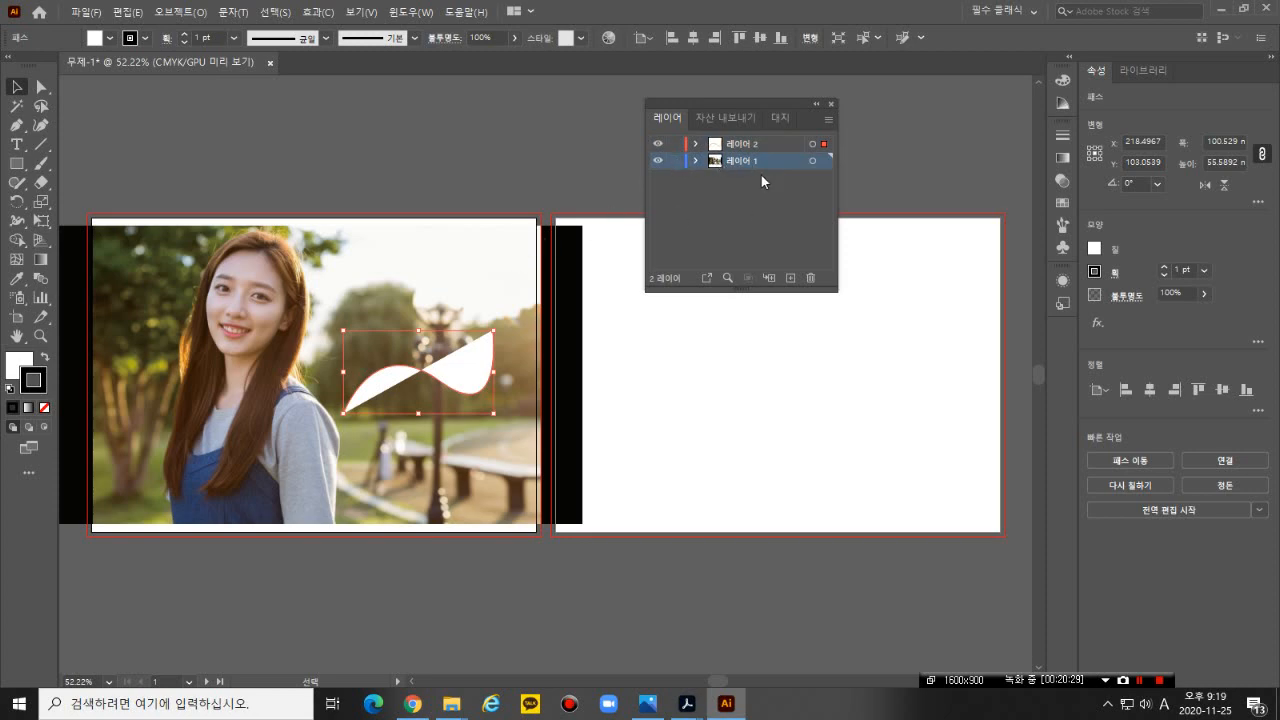
{"action": "left_click", "coordinate": [430, 270]}
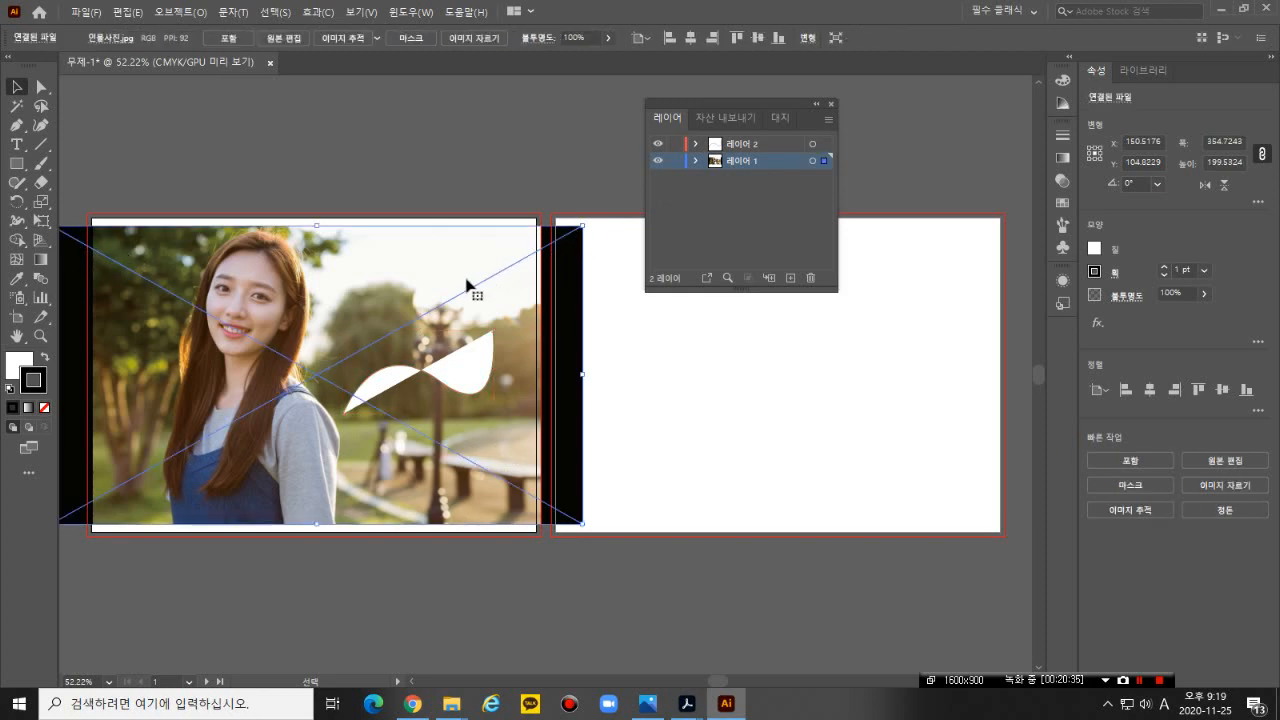
{"action": "left_click_drag", "start_coordinate": [306, 308], "coordinate": [381, 262]}
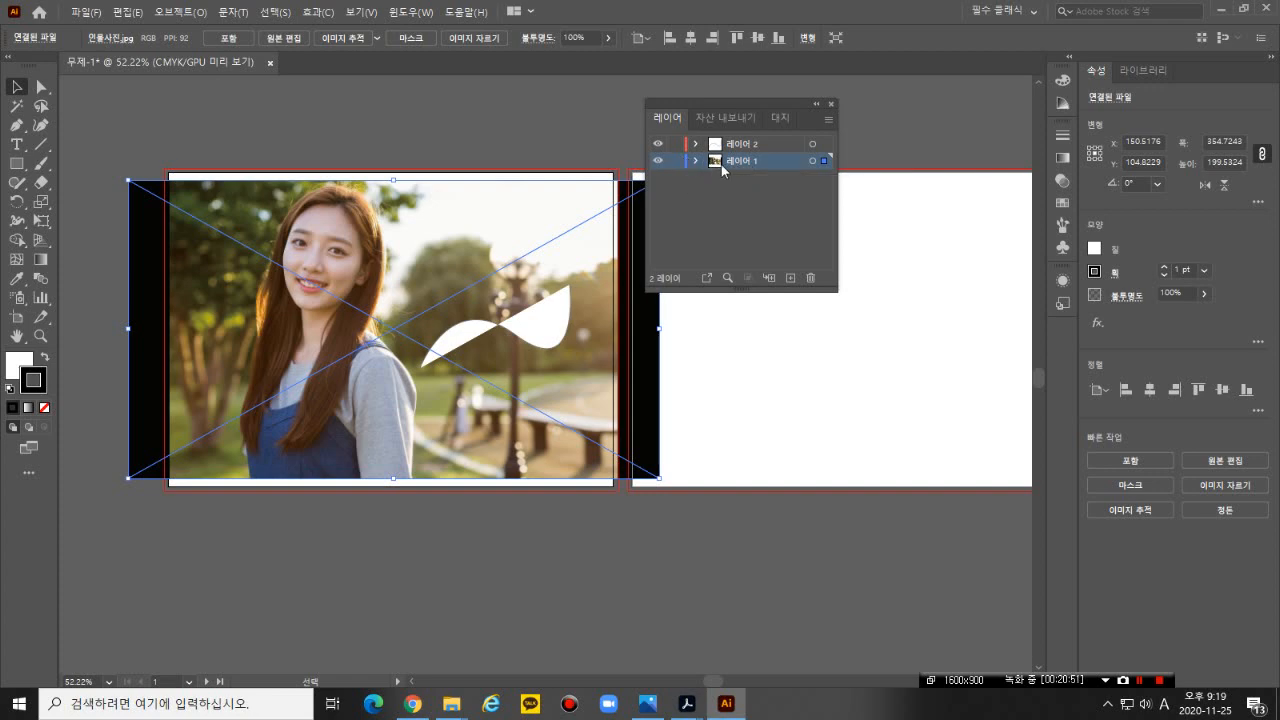
{"action": "left_click", "coordinate": [551, 329]}
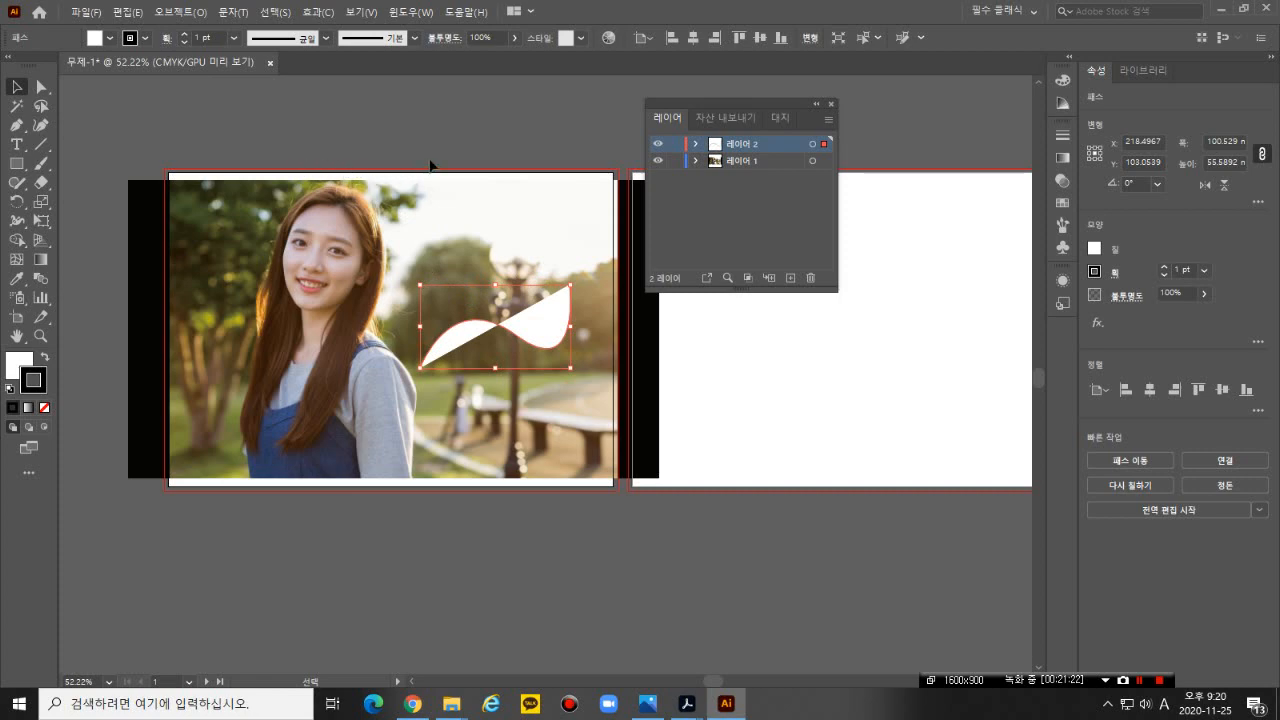
{"action": "left_click", "coordinate": [506, 134]}
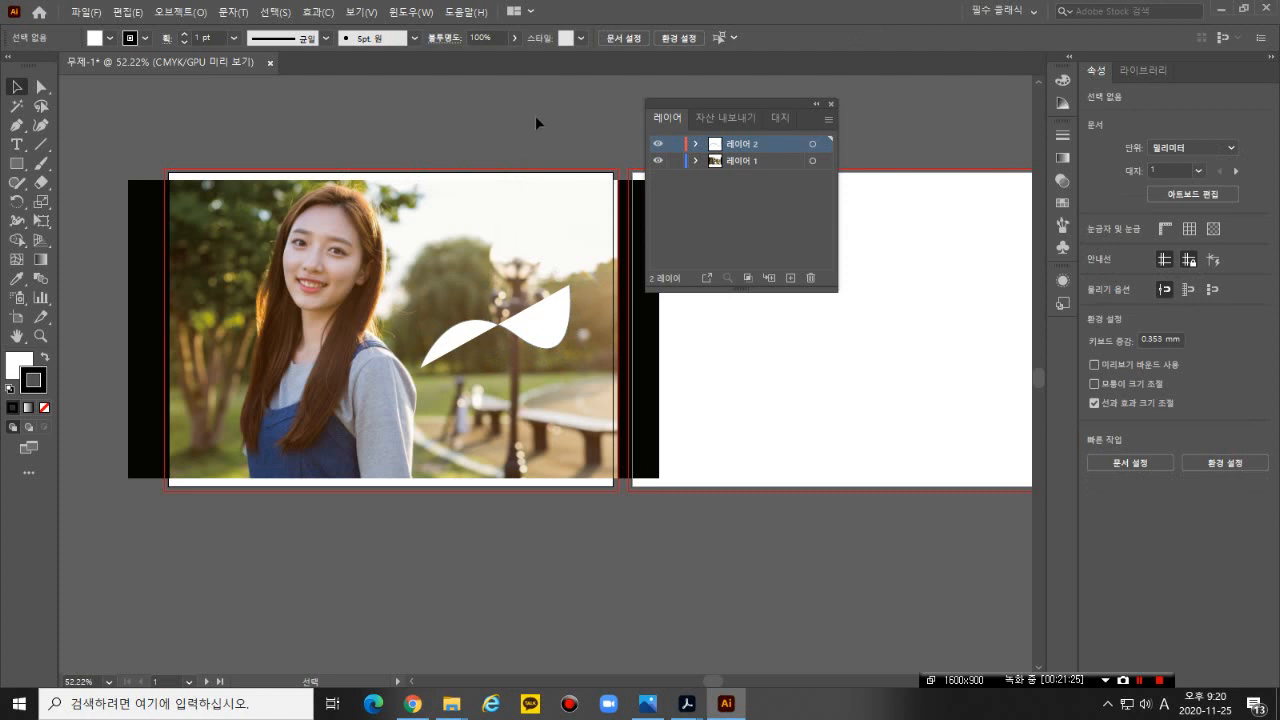
- Move the portrait photo from 레이어 1 to 레이어 2 and clear the selection
{"action": "left_click", "coordinate": [458, 238]}
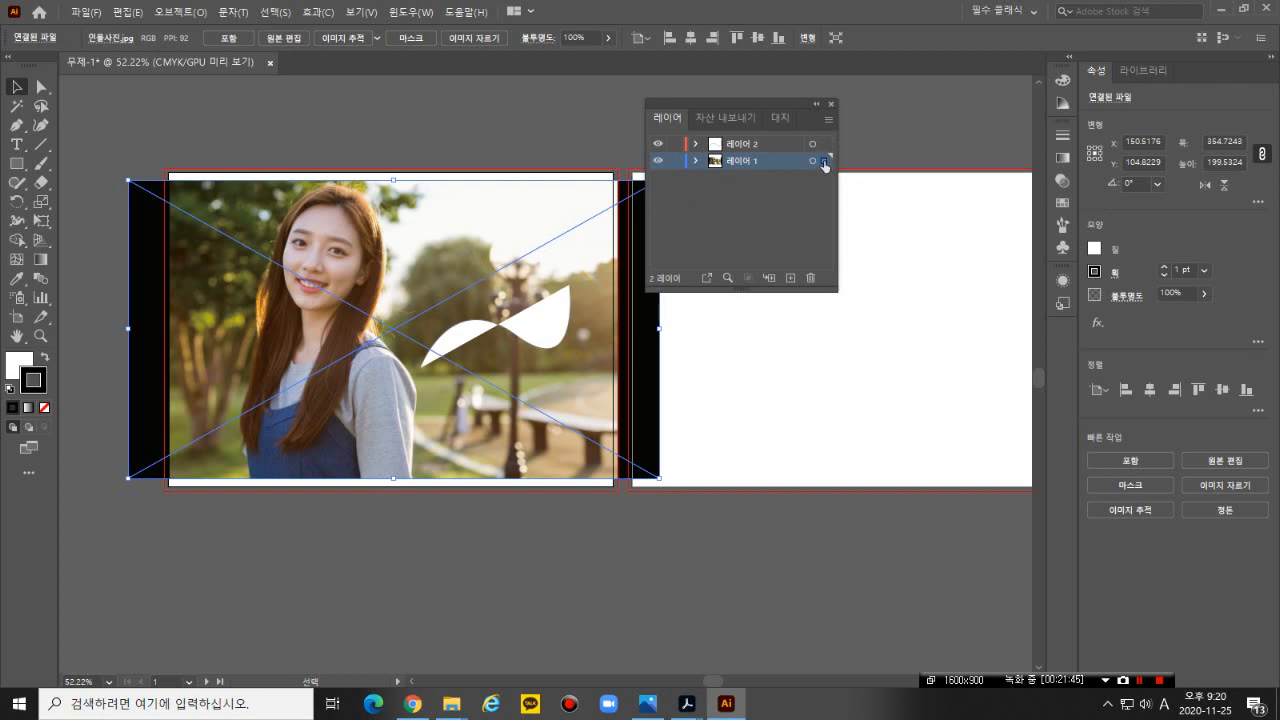
{"action": "left_click_drag", "start_coordinate": [824, 163], "coordinate": [824, 144]}
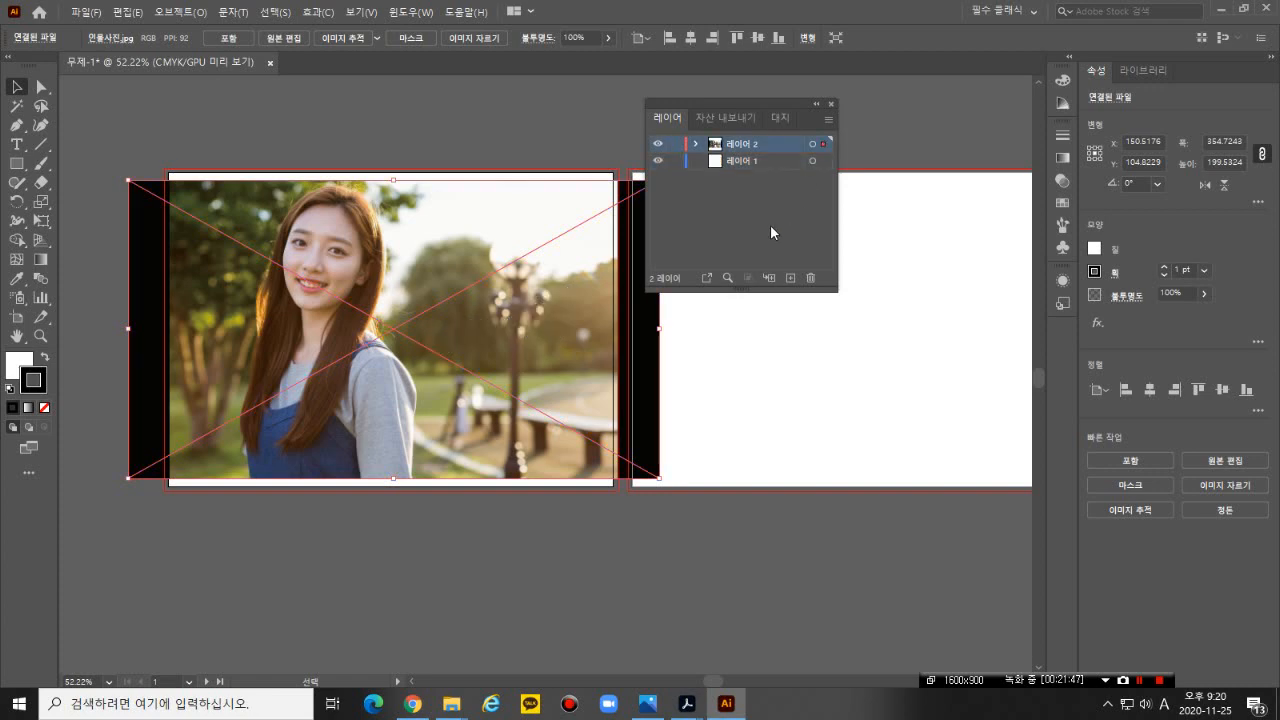
{"action": "left_click", "coordinate": [485, 132]}
- Check which objects each layer holds by selecting the photo, targeting 레이어 1 and selecting everything
{"action": "left_click", "coordinate": [521, 229]}
{"action": "left_click", "coordinate": [812, 161]}
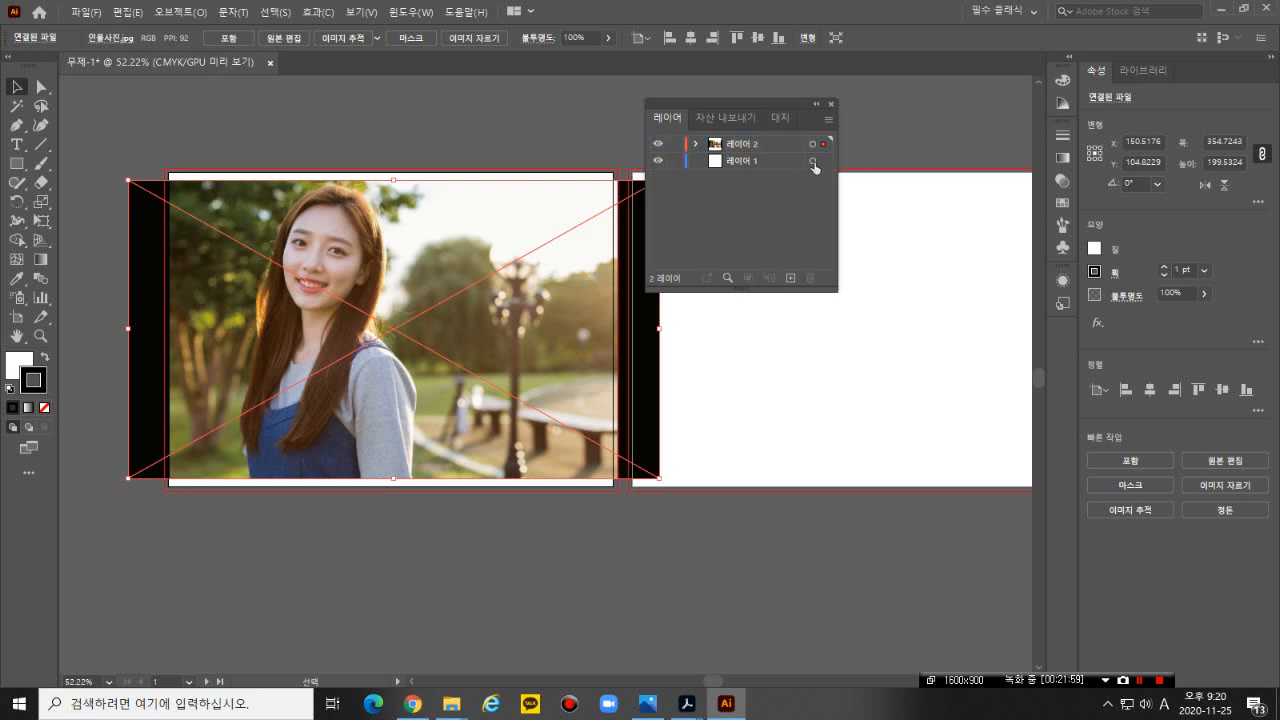
{"action": "left_click", "coordinate": [823, 163]}
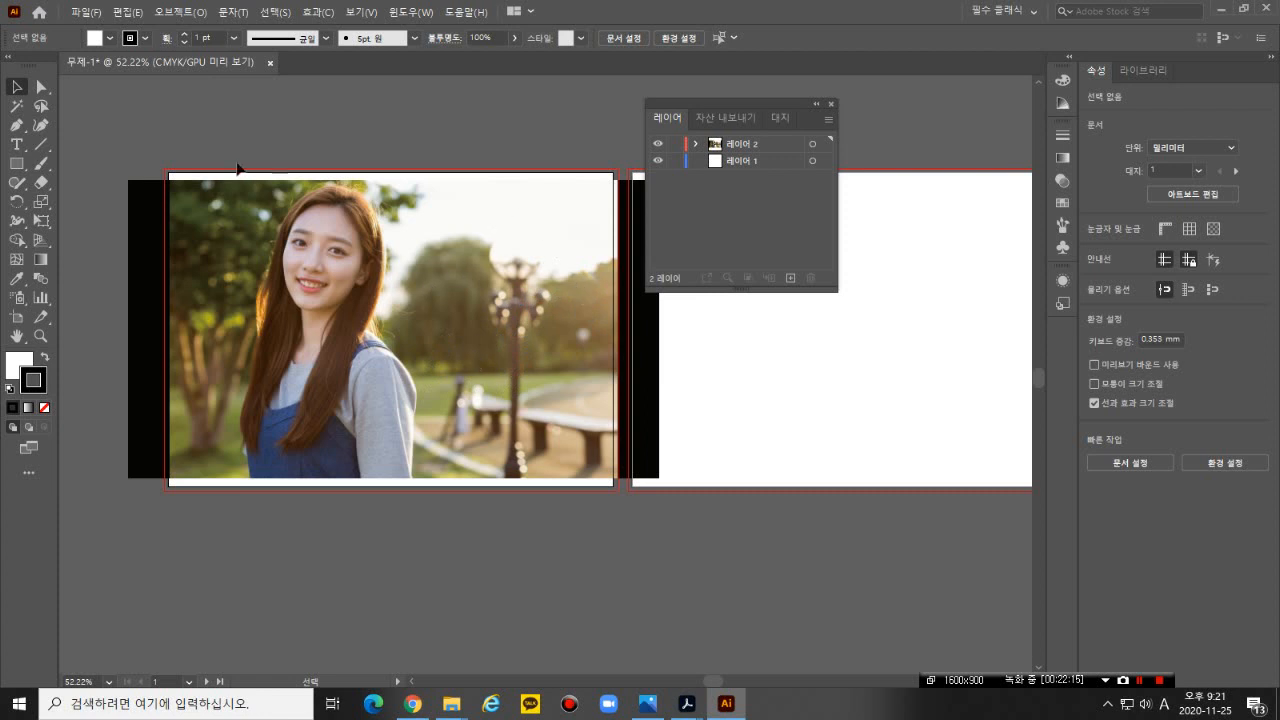
{"action": "key", "text": "ctrl+a"}
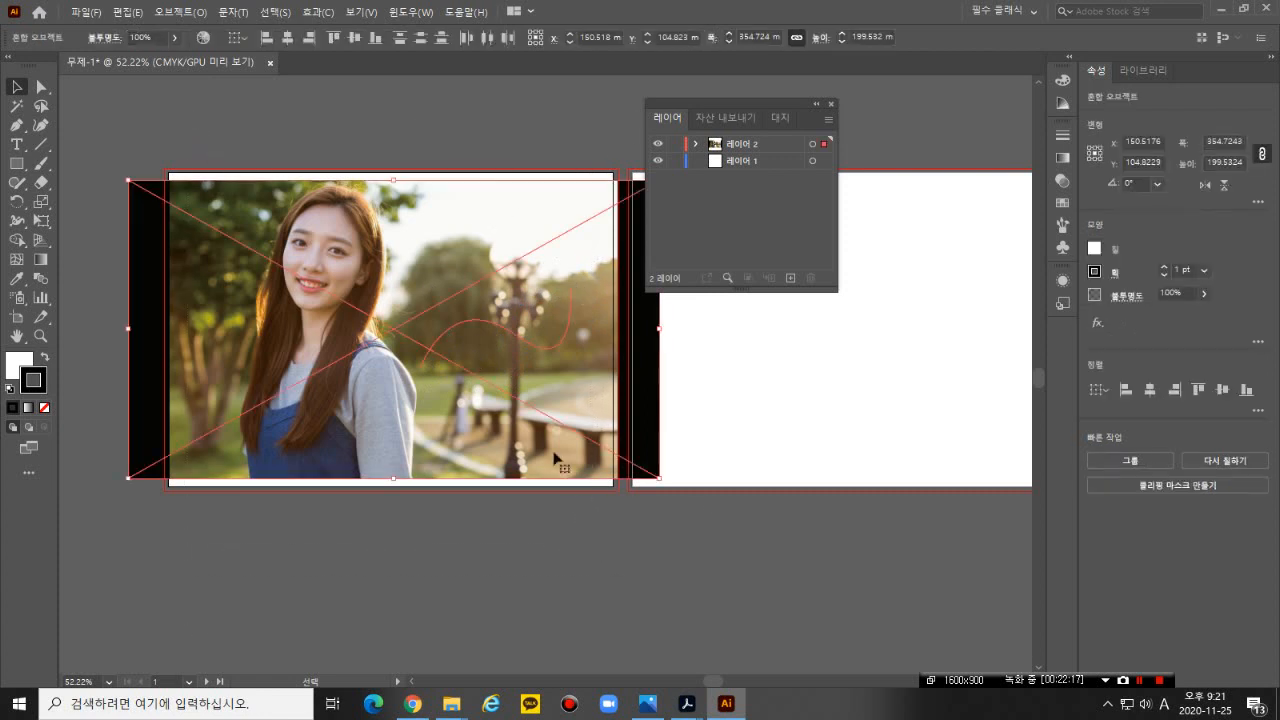
{"action": "left_click", "coordinate": [468, 110]}
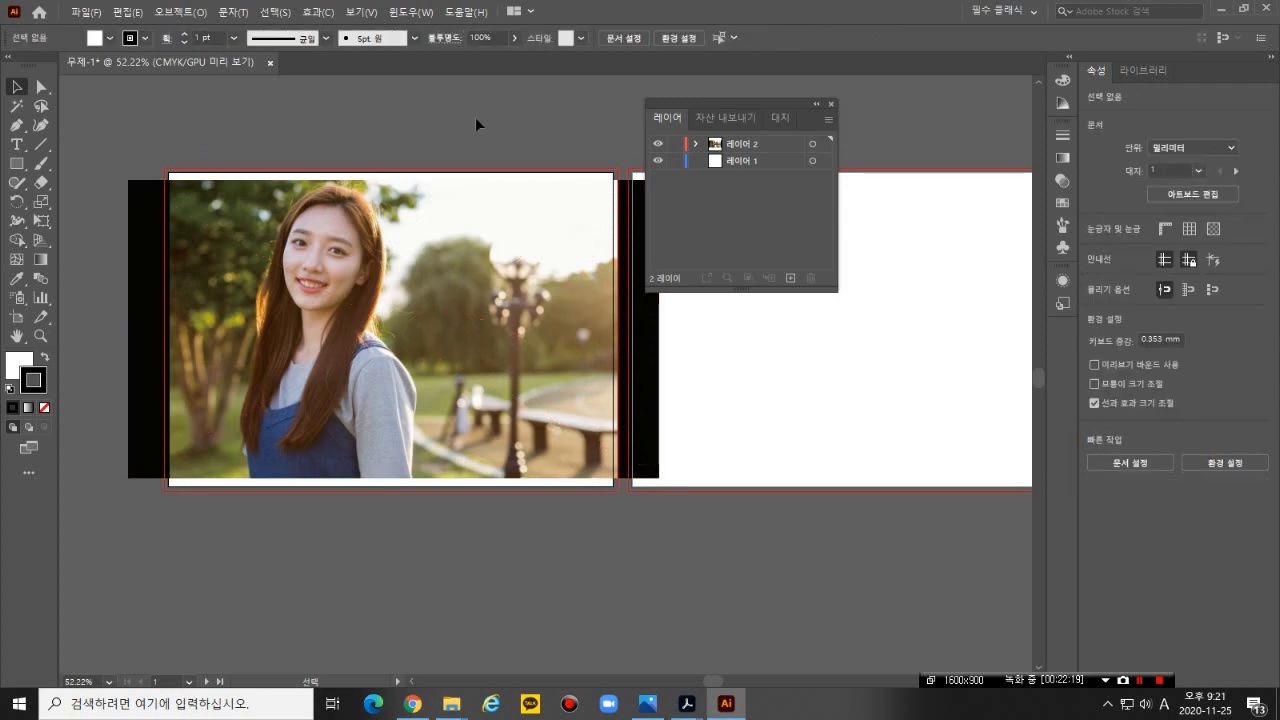
- Move only the S-shaped curve from 레이어 2 to 레이어 1 and lock 레이어 1
{"action": "left_click", "coordinate": [824, 145]}
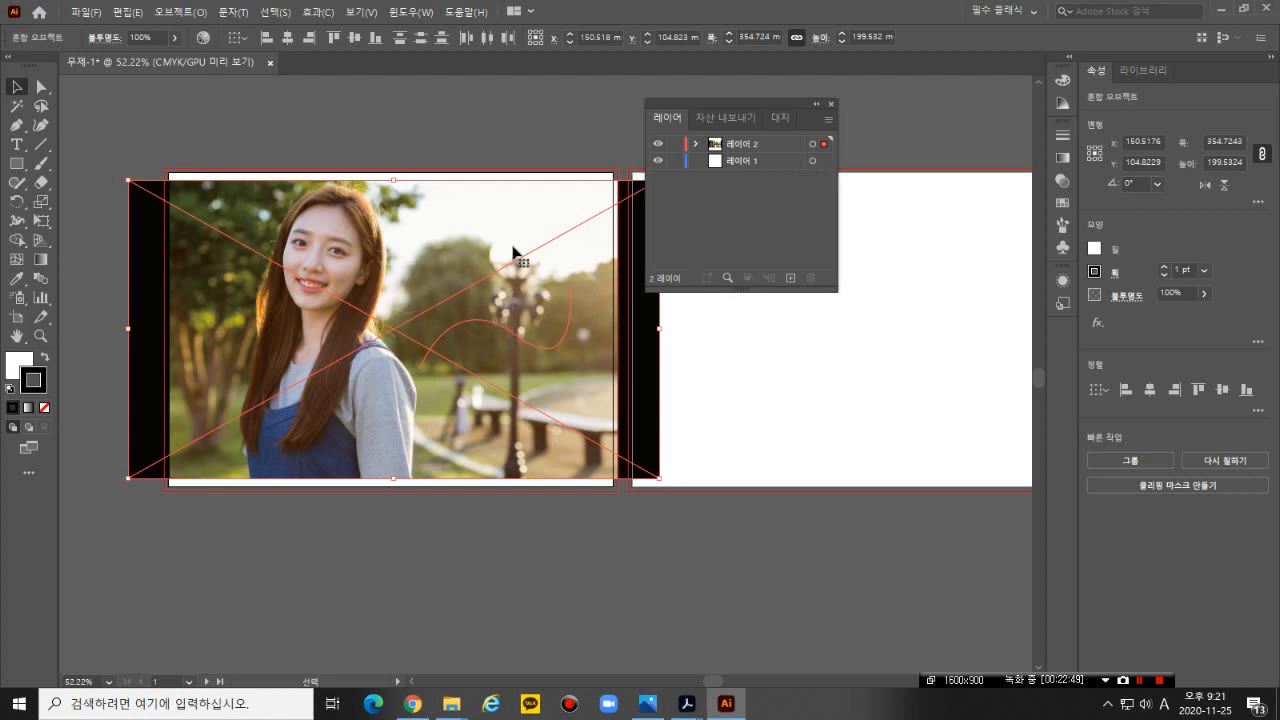
{"action": "left_click", "coordinate": [428, 240], "text": "shift"}
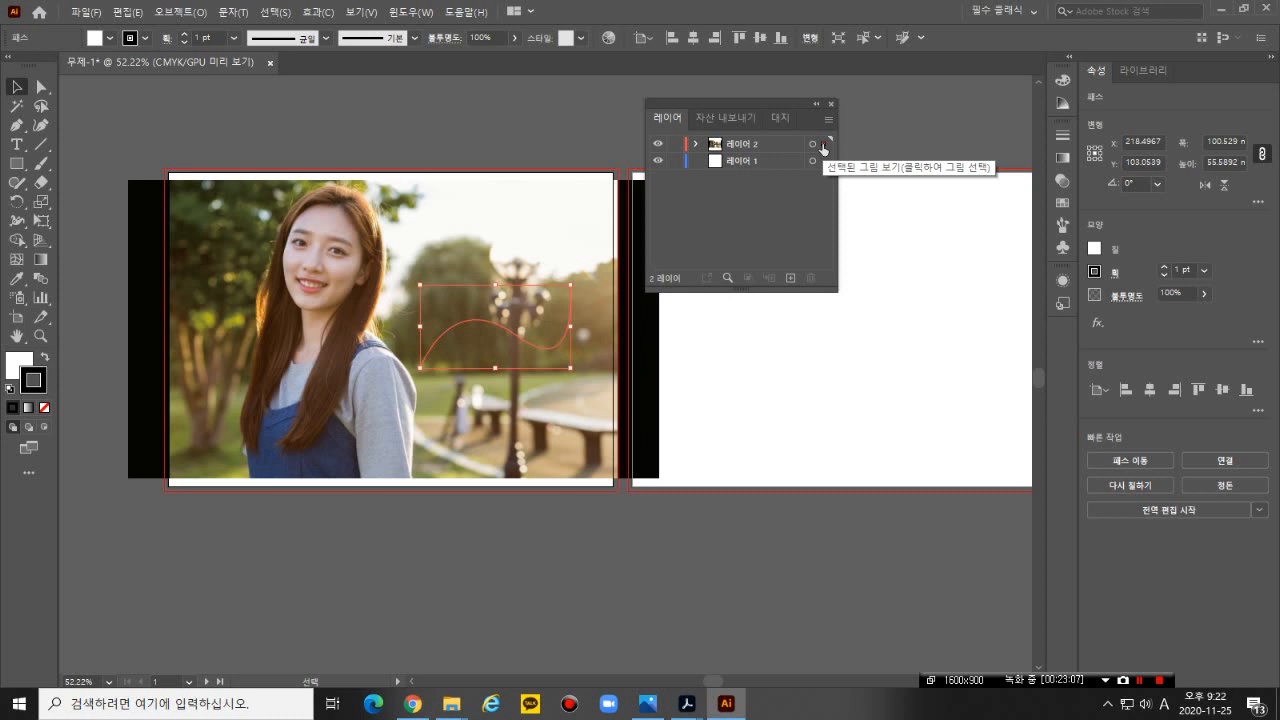
{"action": "left_click_drag", "start_coordinate": [824, 148], "coordinate": [824, 164]}
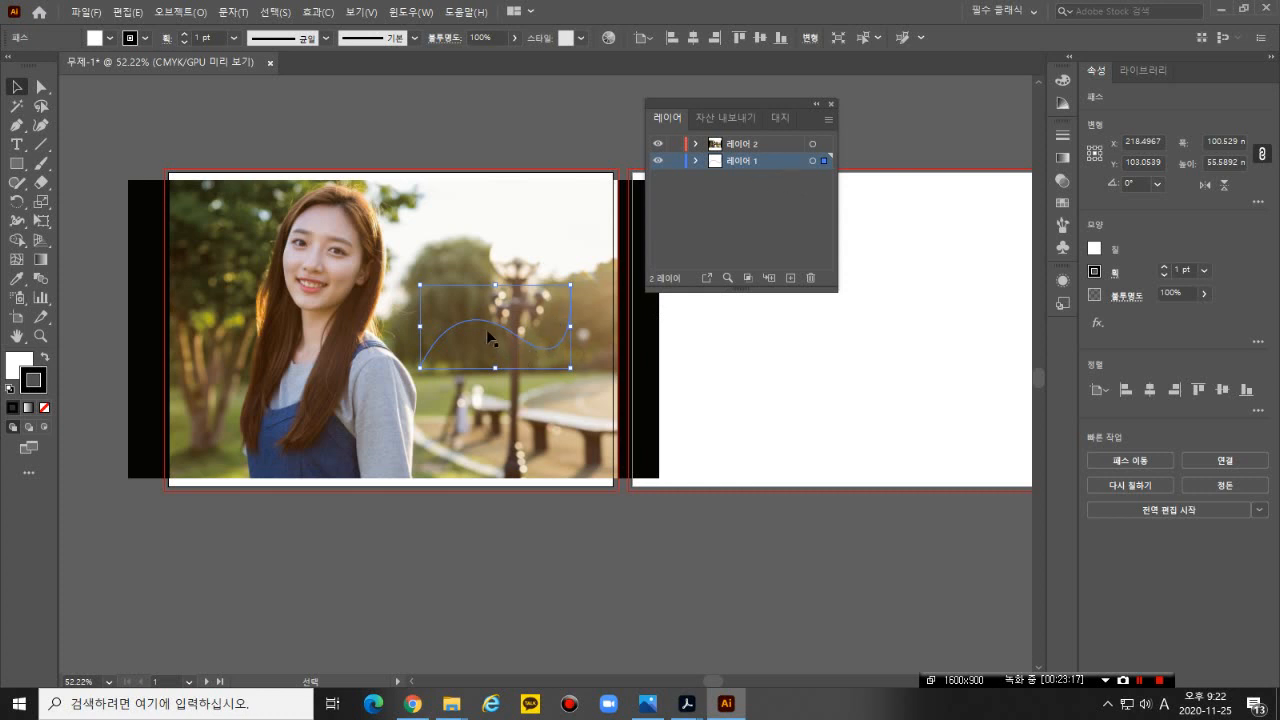
{"action": "left_click", "coordinate": [499, 128]}
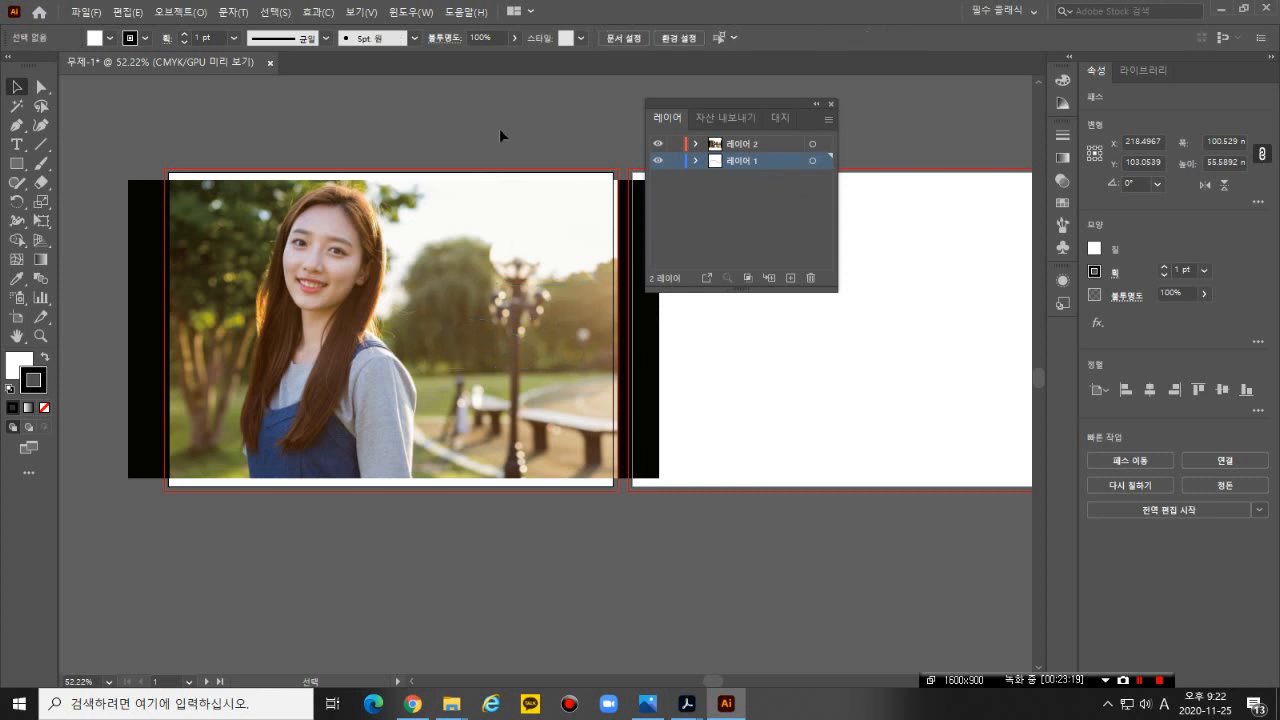
{"action": "left_click", "coordinate": [675, 163]}
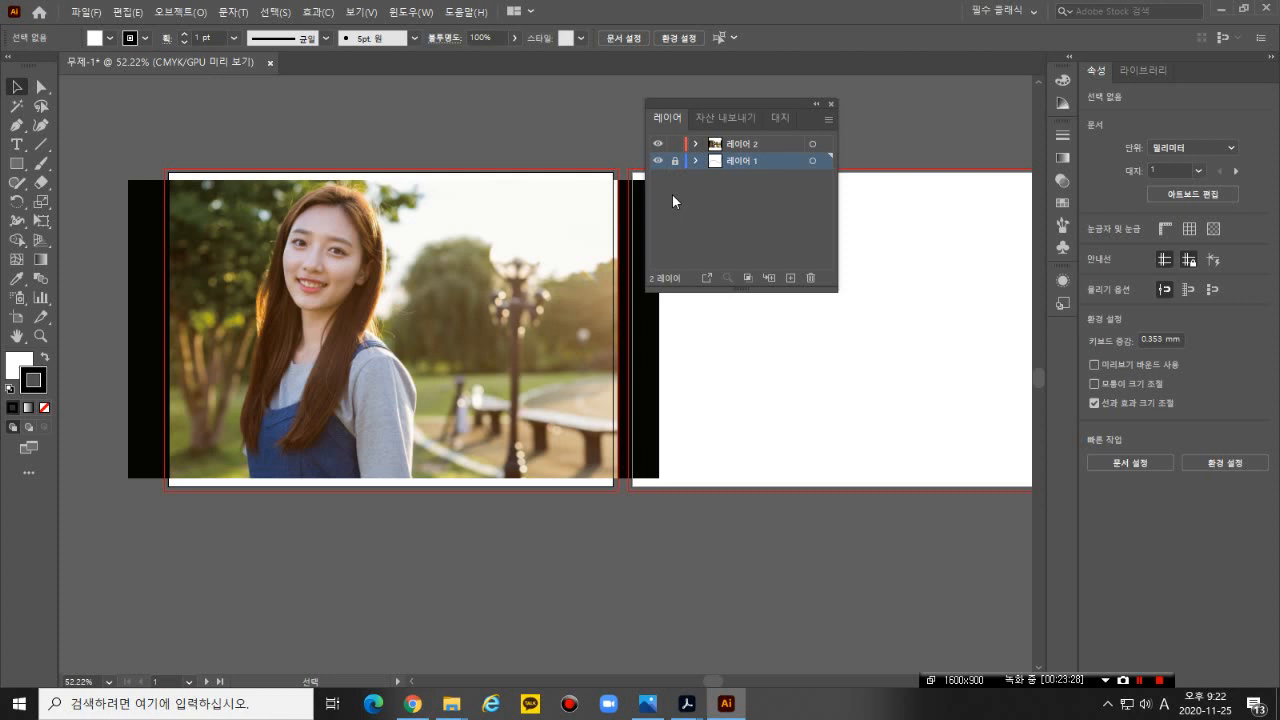
- Hide 레이어 2 to view the curve on 레이어 1 alone, and show 레이어 2 again
{"action": "left_click", "coordinate": [657, 146]}
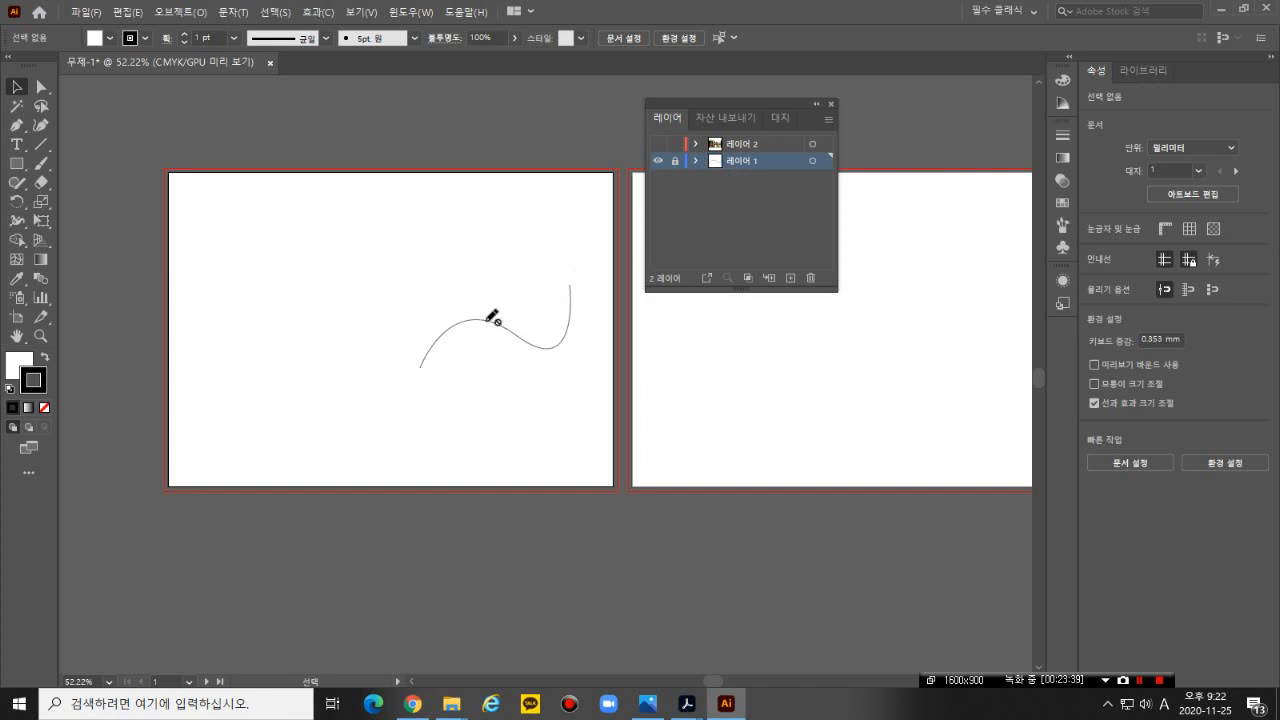
{"action": "left_click", "coordinate": [657, 144]}
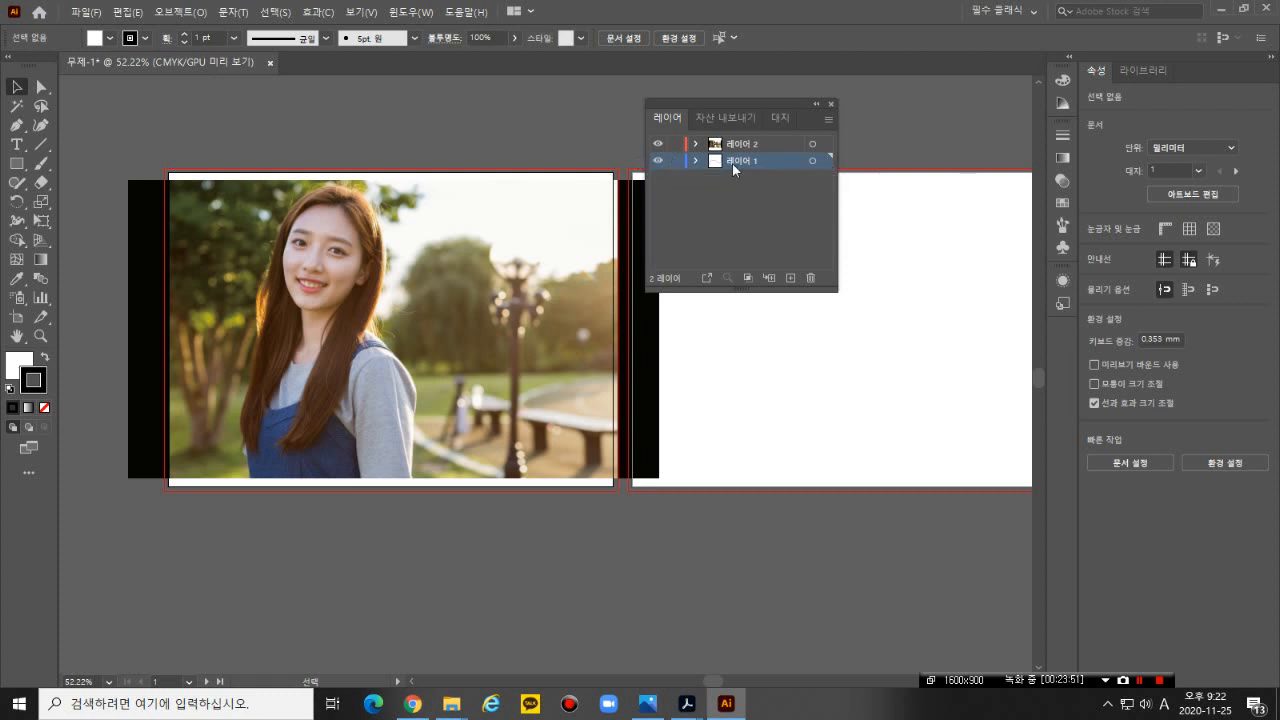
- Swap the objects' layers by moving the curve to 레이어 2 and the portrait photo to 레이어 1, and clear the selection
{"action": "left_click", "coordinate": [825, 163]}
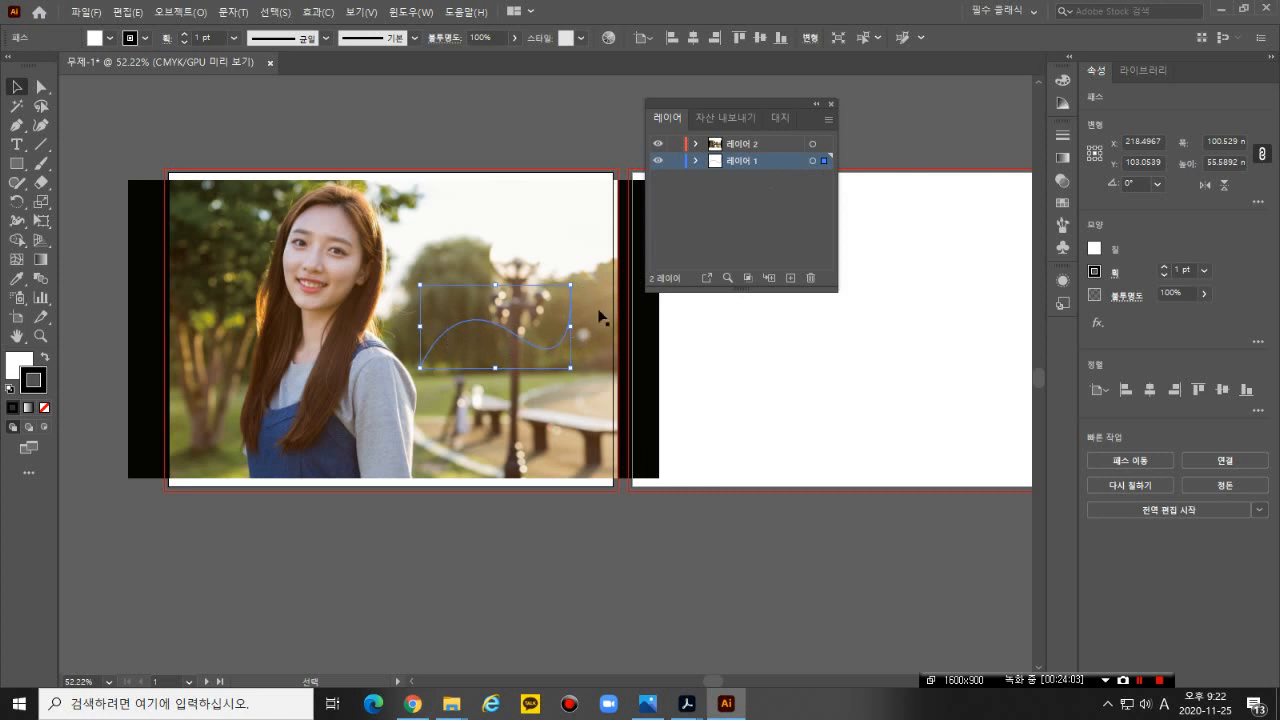
{"action": "left_click_drag", "start_coordinate": [824, 162], "coordinate": [824, 144]}
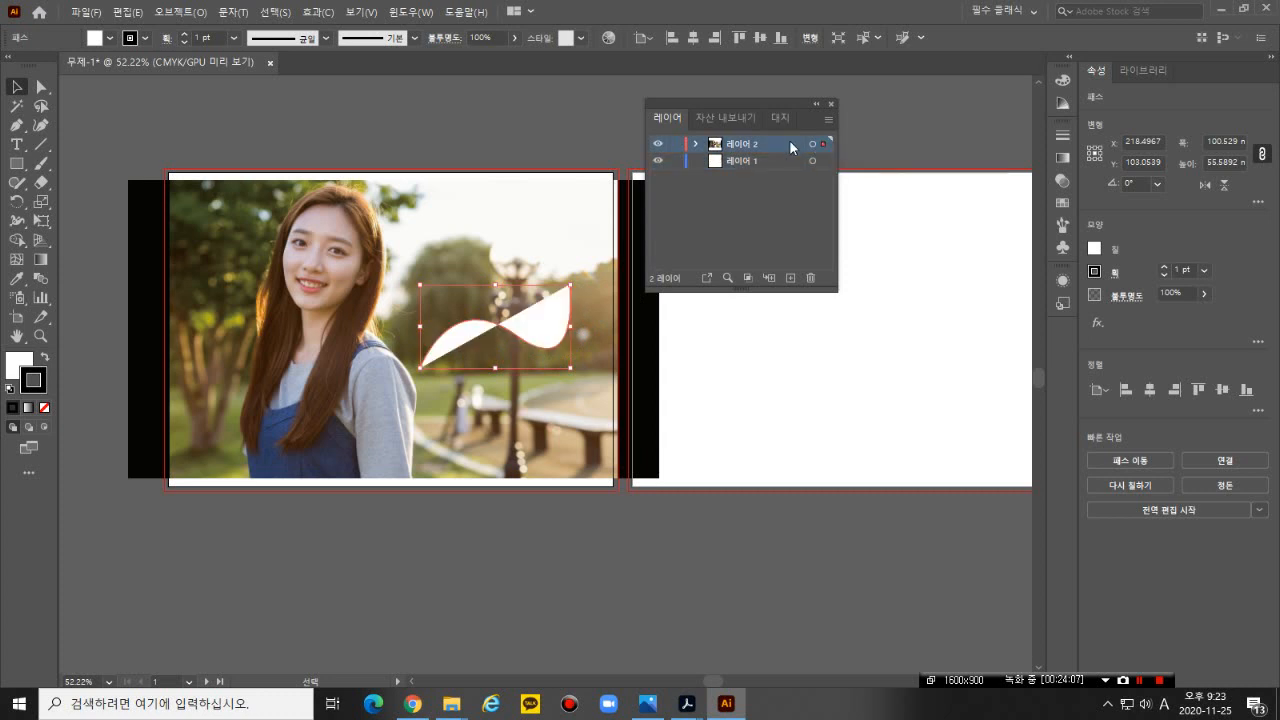
{"action": "left_click", "coordinate": [415, 218]}
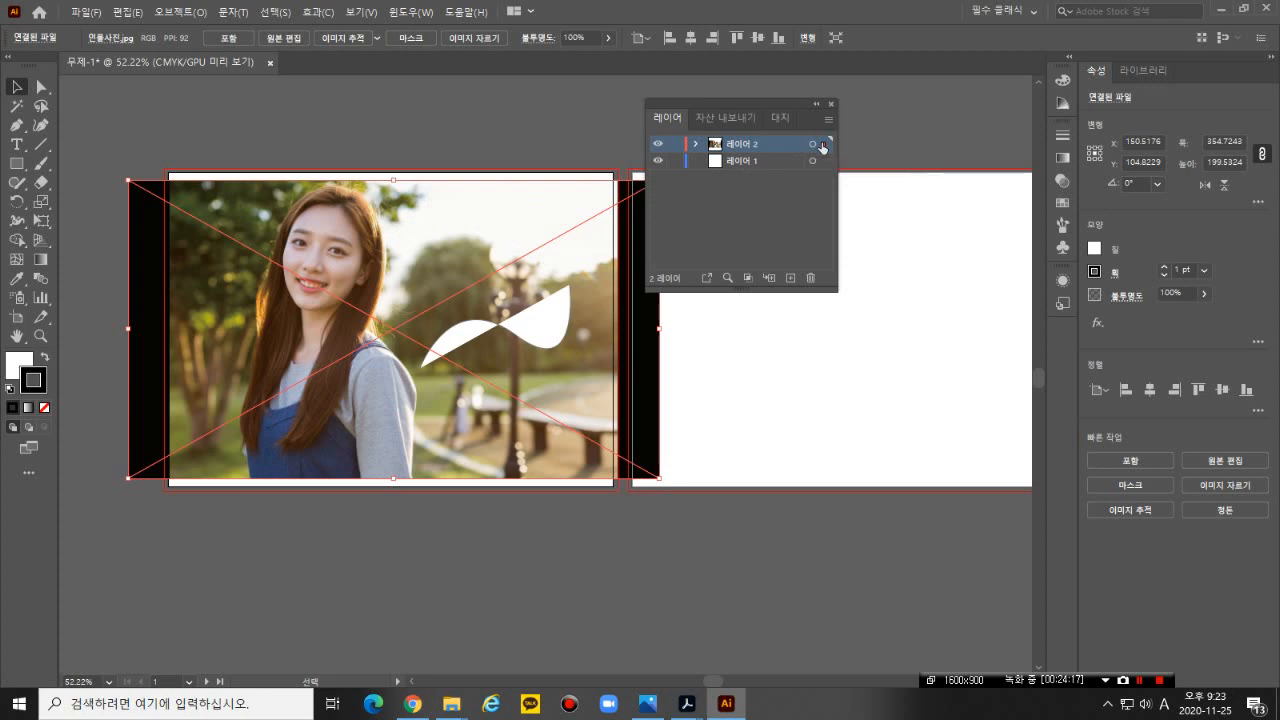
{"action": "left_click_drag", "start_coordinate": [821, 146], "coordinate": [822, 163]}
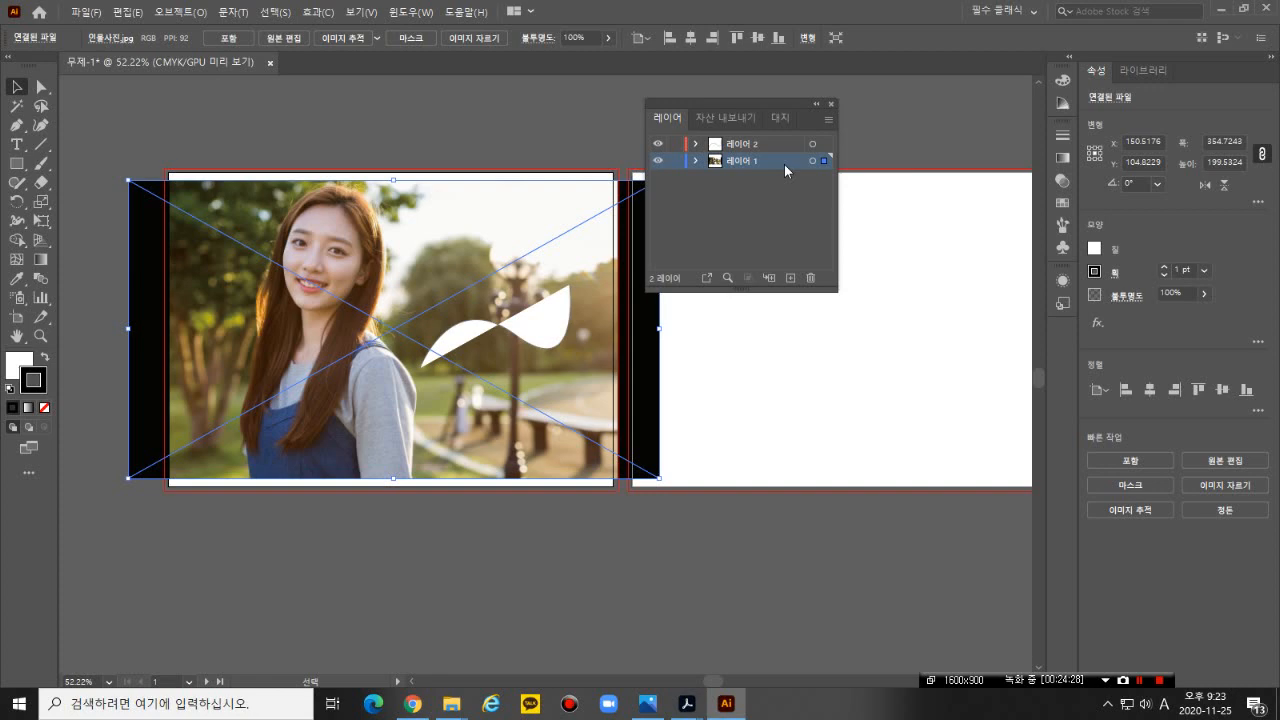
{"action": "left_click", "coordinate": [534, 131]}
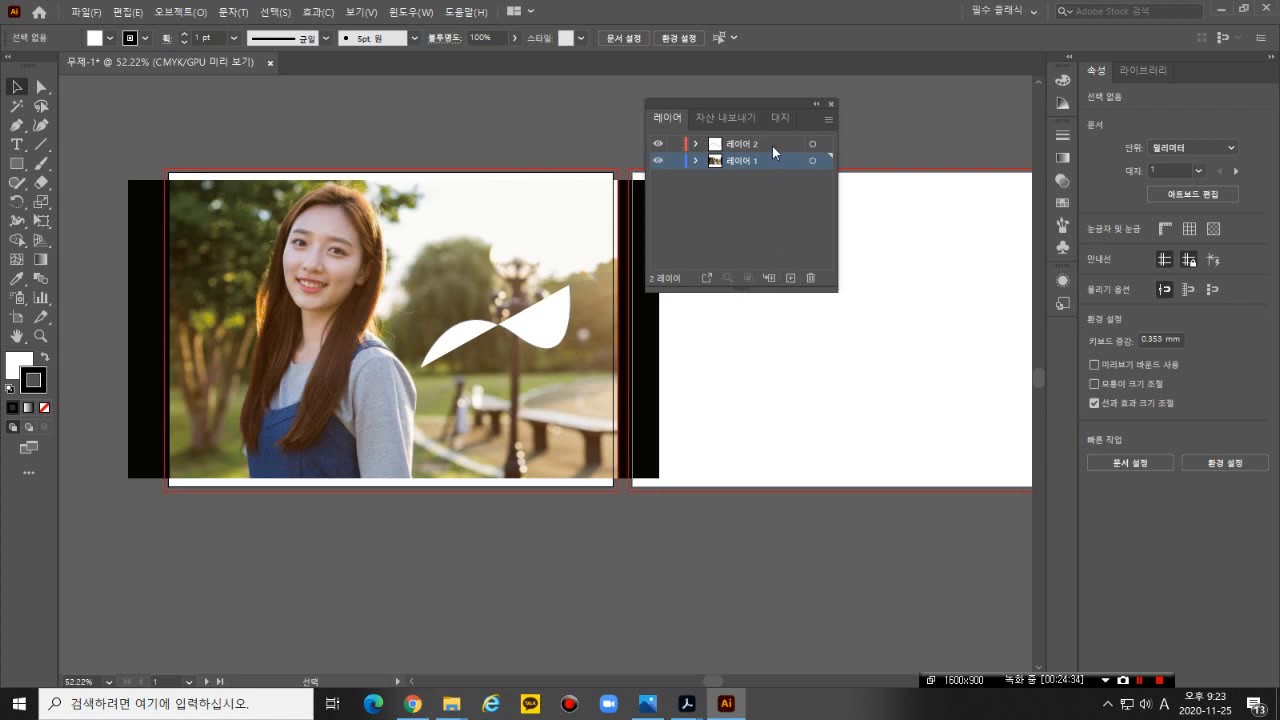
{"action": "left_click", "coordinate": [790, 277]}
{"action": "key", "text": "ctrl+z"}
{"action": "left_click", "coordinate": [790, 278]}
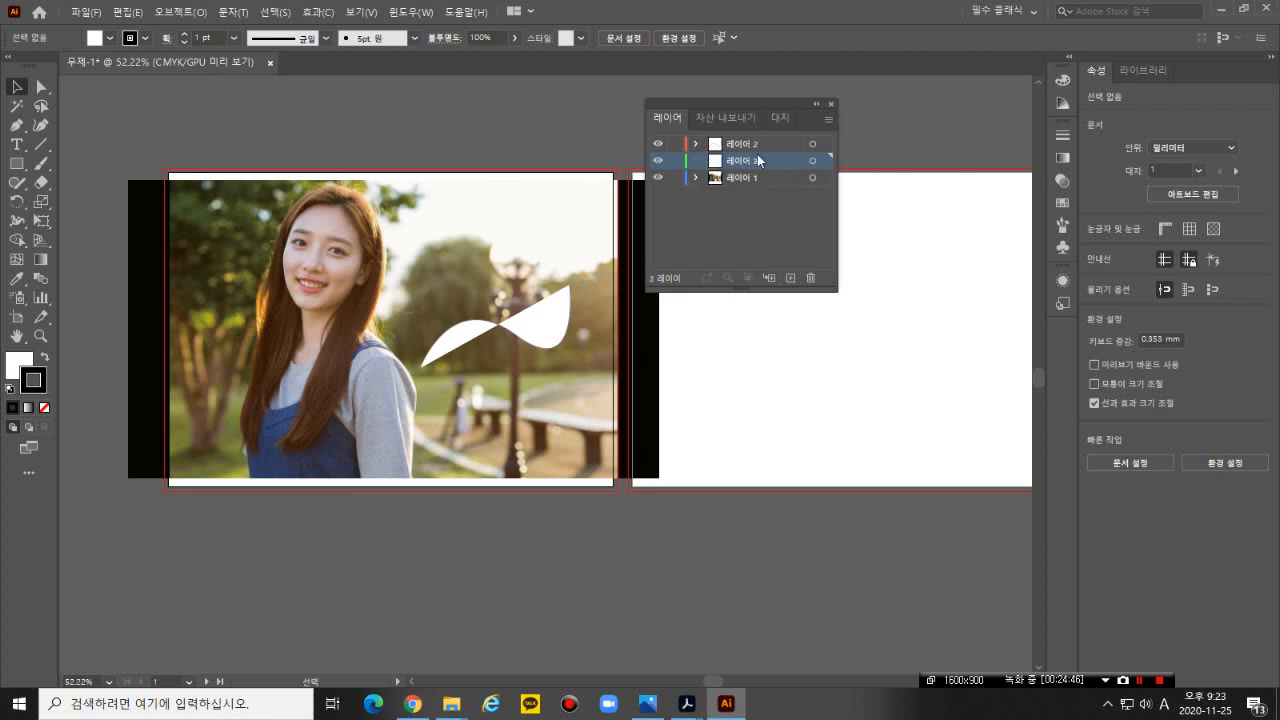
{"action": "key", "text": "ctrl+z"}
- Add a new layer directly above 레이어 2
{"action": "left_click", "coordinate": [770, 146]}
{"action": "left_click", "coordinate": [793, 278]}
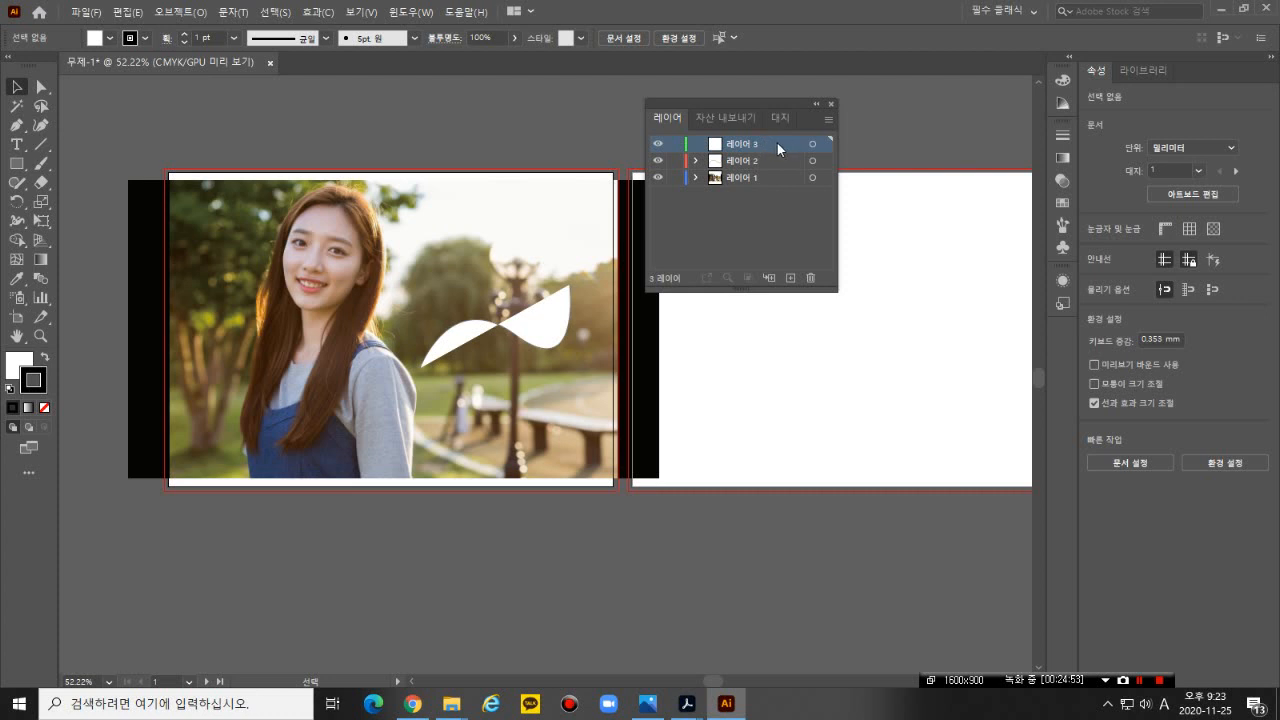
- Nest 레이어 3 inside 레이어 2 and move it back out to the top of the layer stack
{"action": "mouse_move", "coordinate": [767, 141]}
{"action": "left_mouse_down"}
{"action": "mouse_move", "coordinate": [772, 182]}
{"action": "mouse_move", "coordinate": [776, 145]}
{"action": "left_mouse_up"}
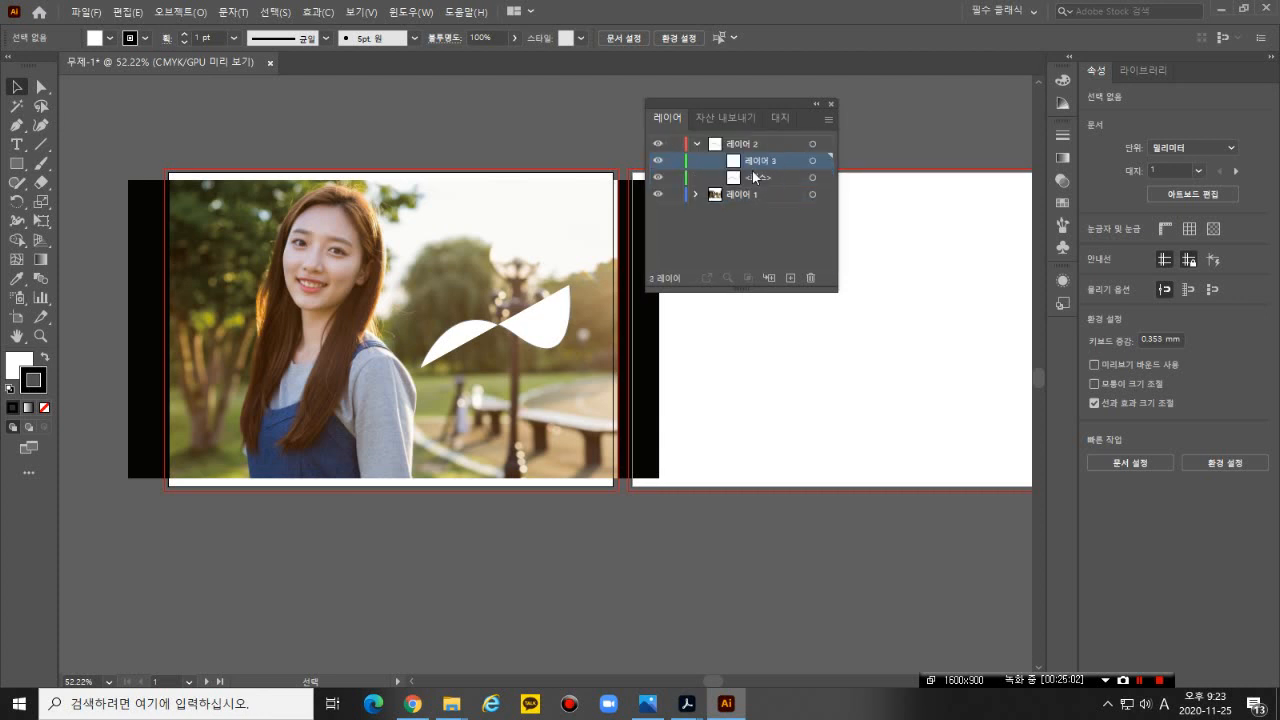
{"action": "left_click", "coordinate": [697, 143]}
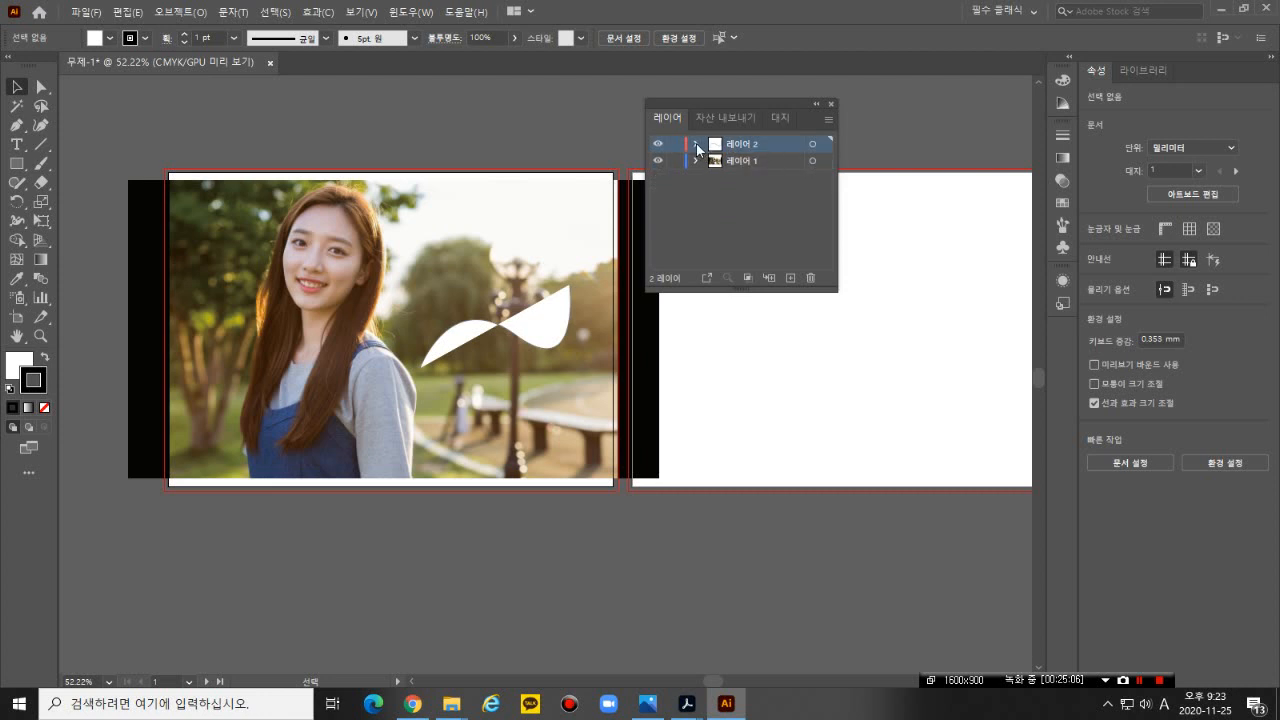
{"action": "left_click", "coordinate": [697, 143]}
{"action": "left_click_drag", "start_coordinate": [766, 163], "coordinate": [756, 138]}
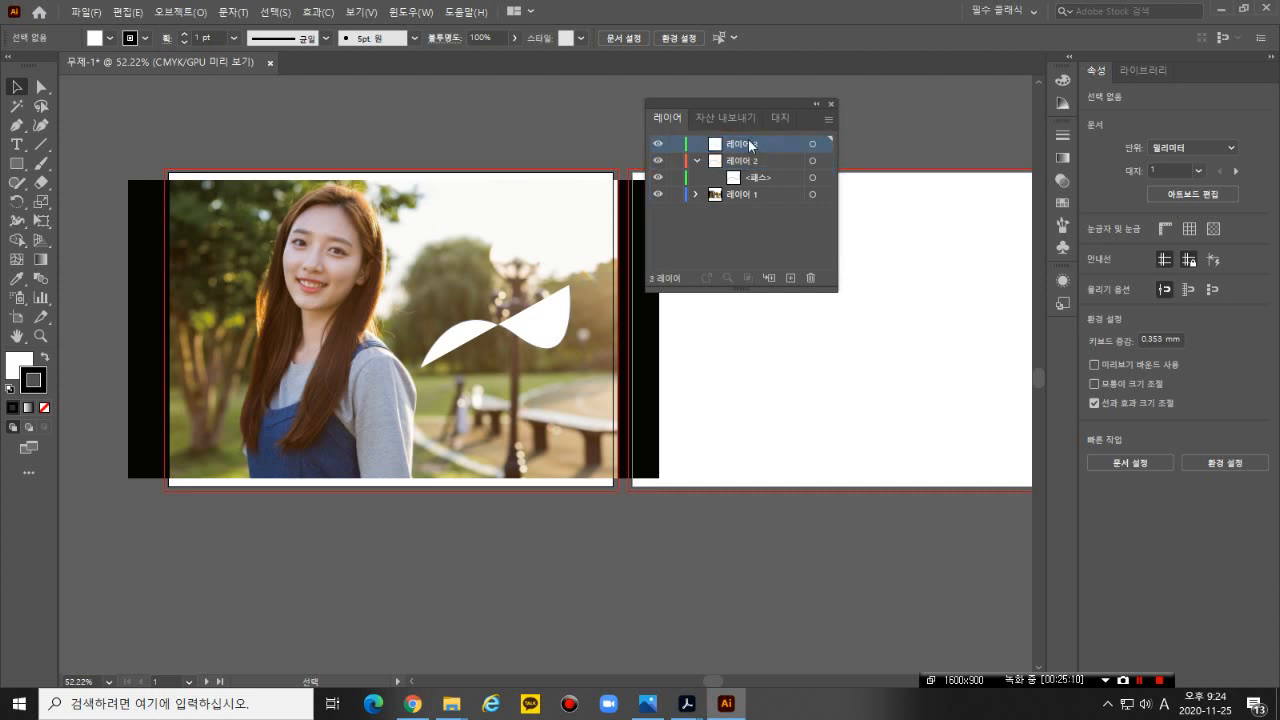
{"action": "left_click", "coordinate": [697, 160]}
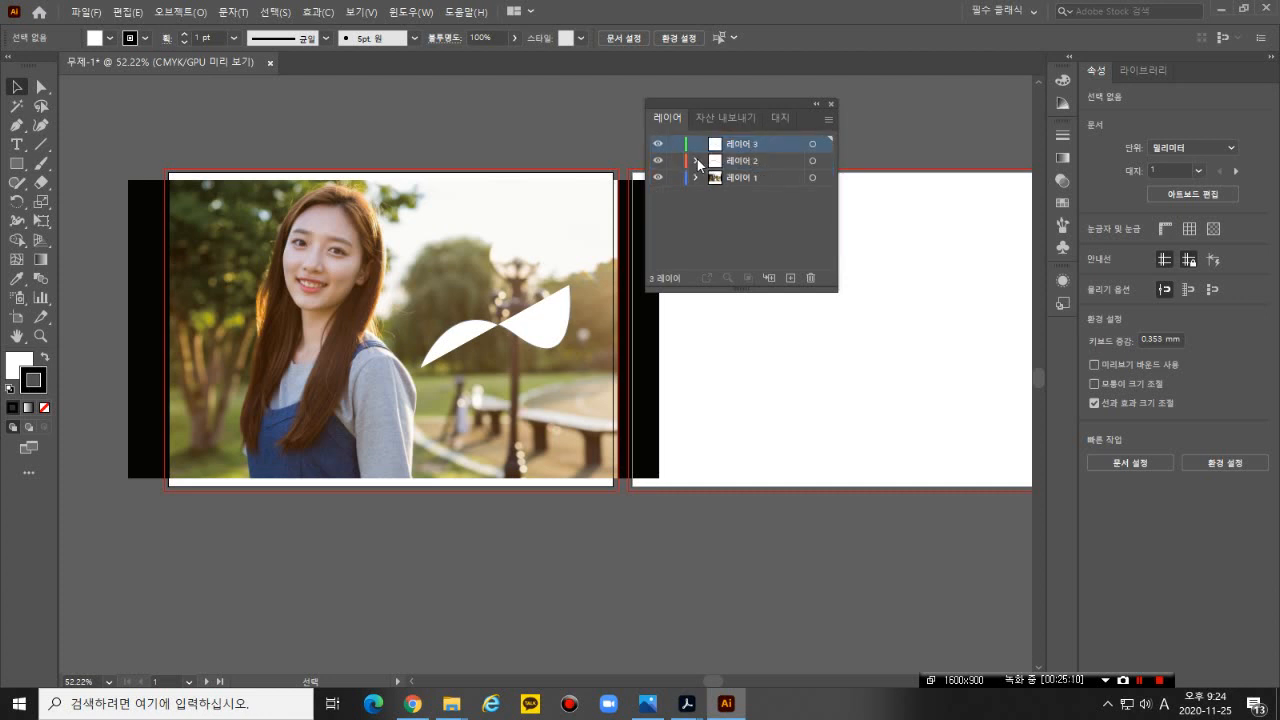
- Draw a circle about 45 mm in diameter over the woman's shoulder on 레이어 3 and deselect it
{"action": "left_click", "coordinate": [772, 162]}
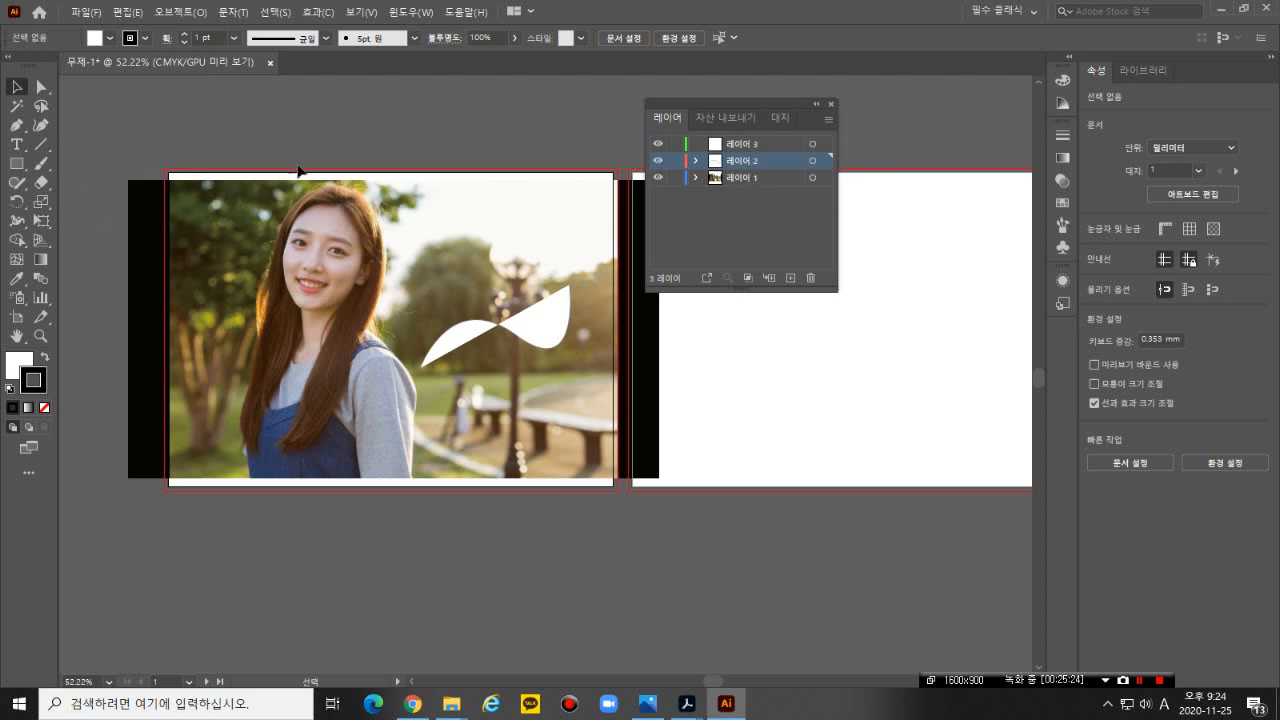
{"action": "left_click", "coordinate": [761, 144]}
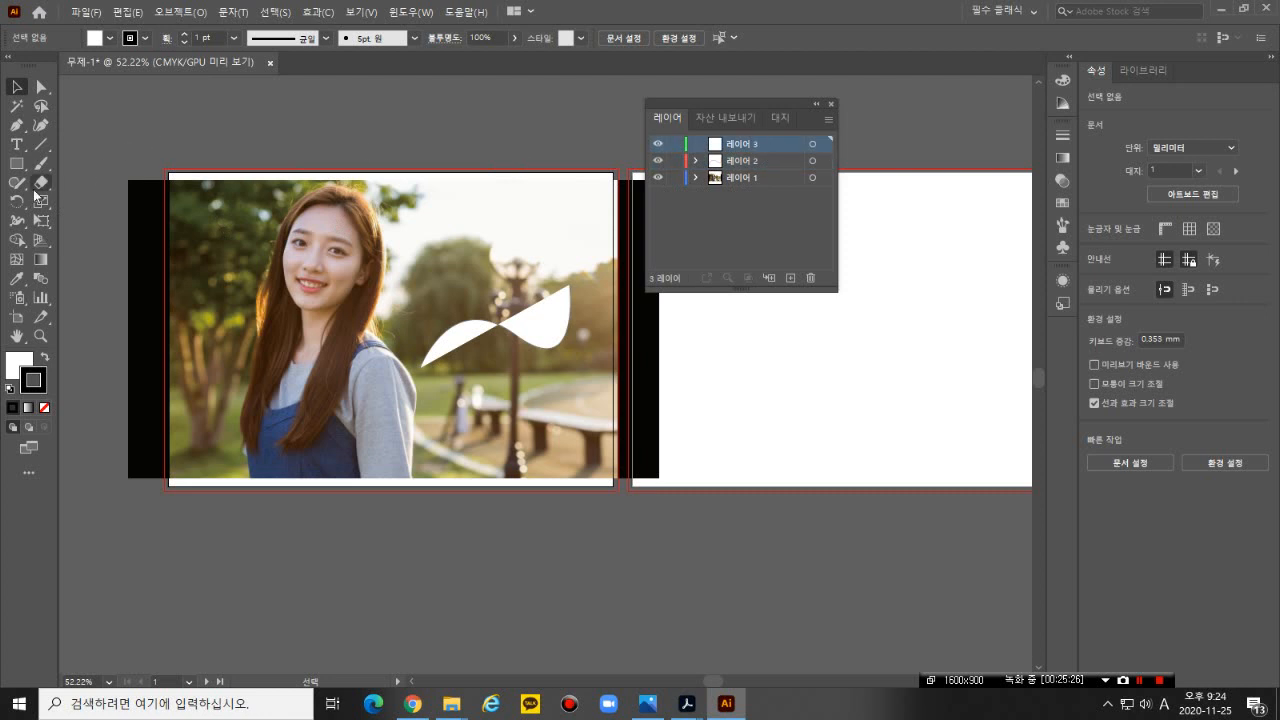
{"action": "left_click_drag", "start_coordinate": [22, 170], "coordinate": [78, 199]}
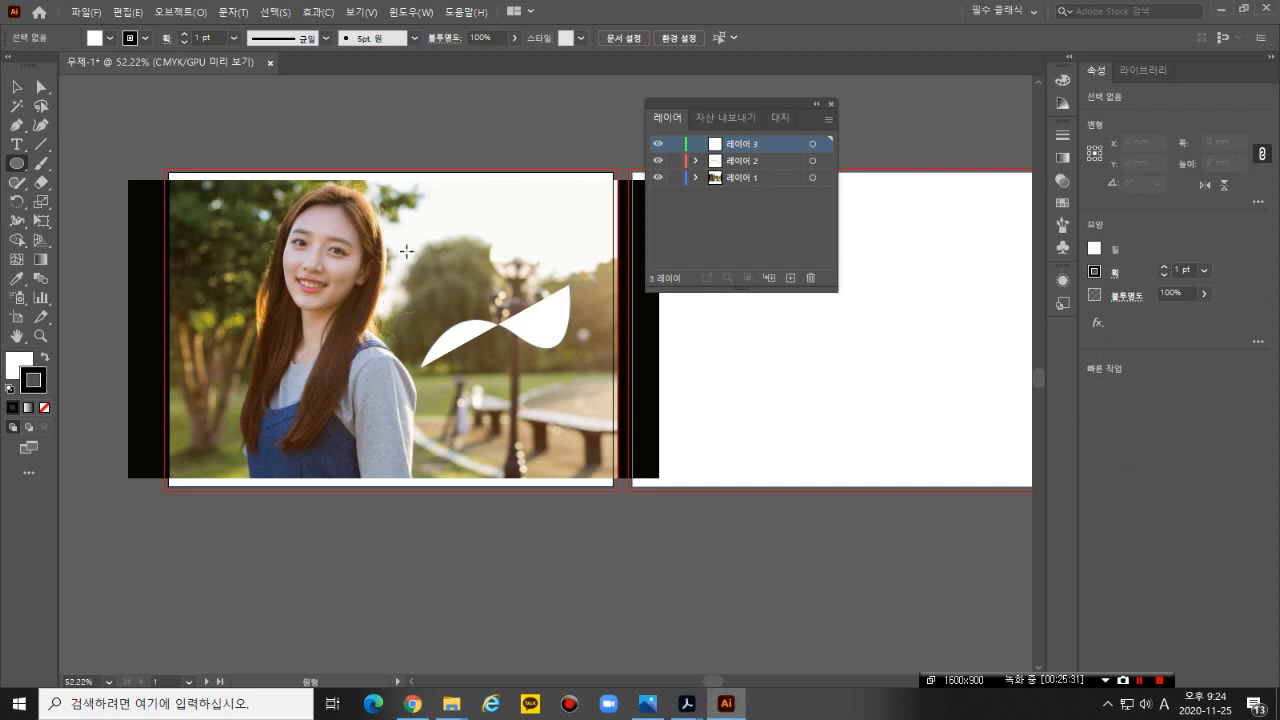
{"action": "left_click_drag", "start_coordinate": [323, 336], "coordinate": [391, 403]}
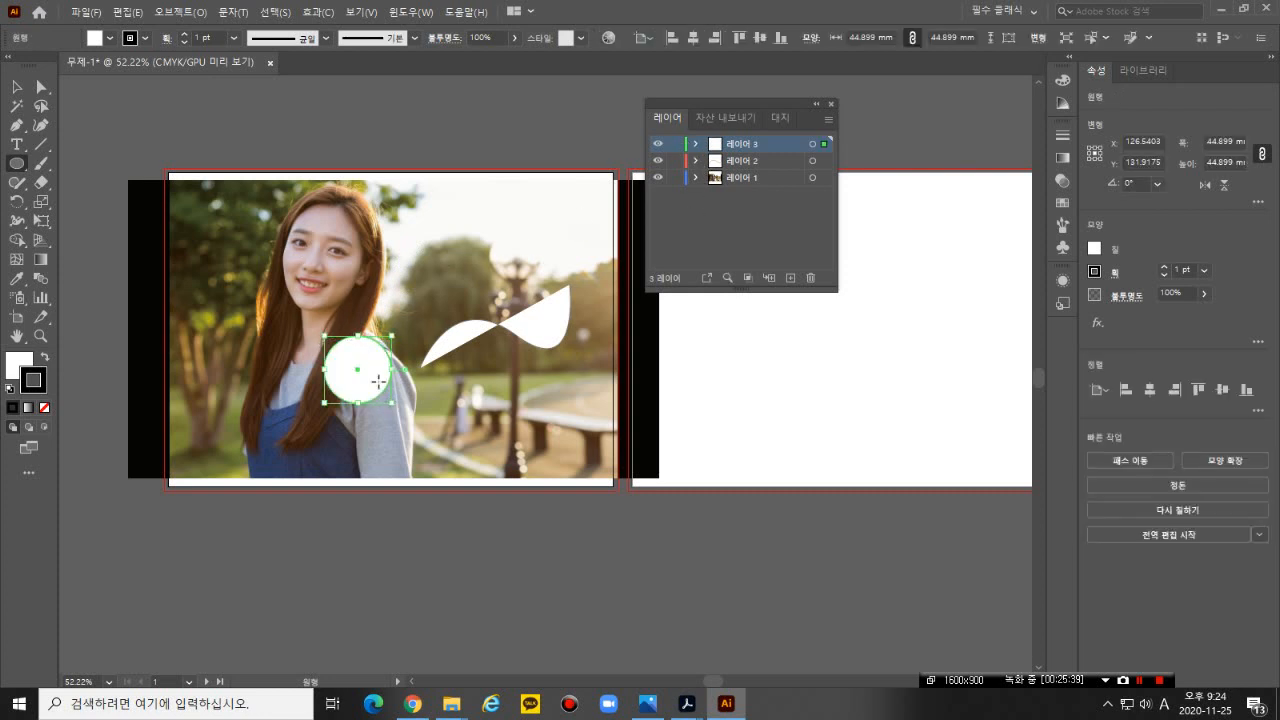
{"action": "left_click", "coordinate": [17, 87]}
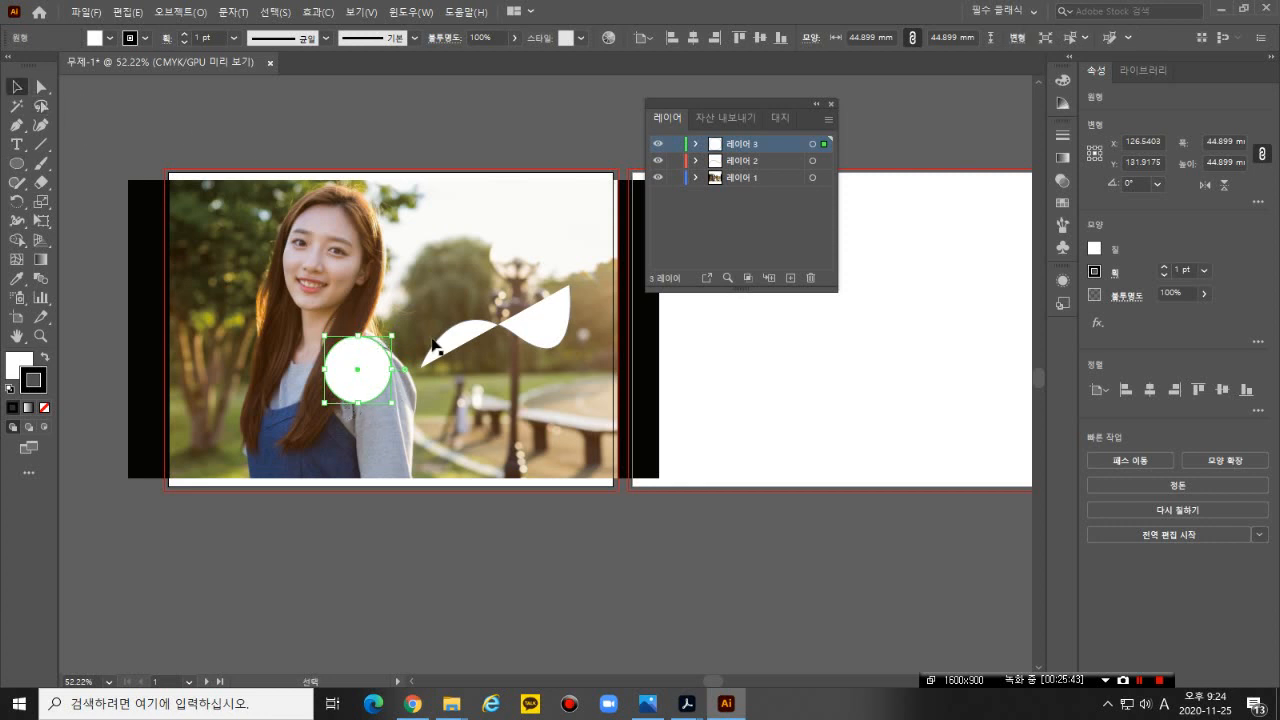
{"action": "left_click", "coordinate": [340, 133]}
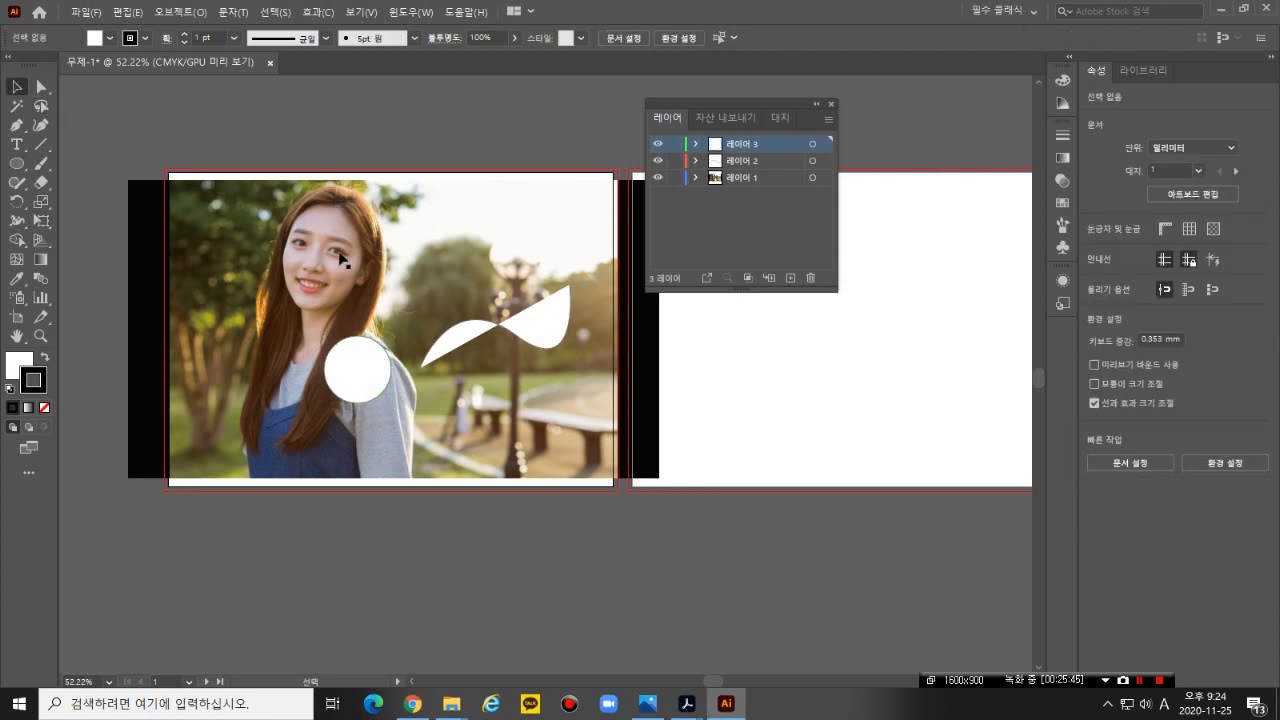
- Swap the circle's fill and stroke to get a black fill and white stroke, and move it onto the middle of the curve
{"action": "left_click", "coordinate": [366, 370]}
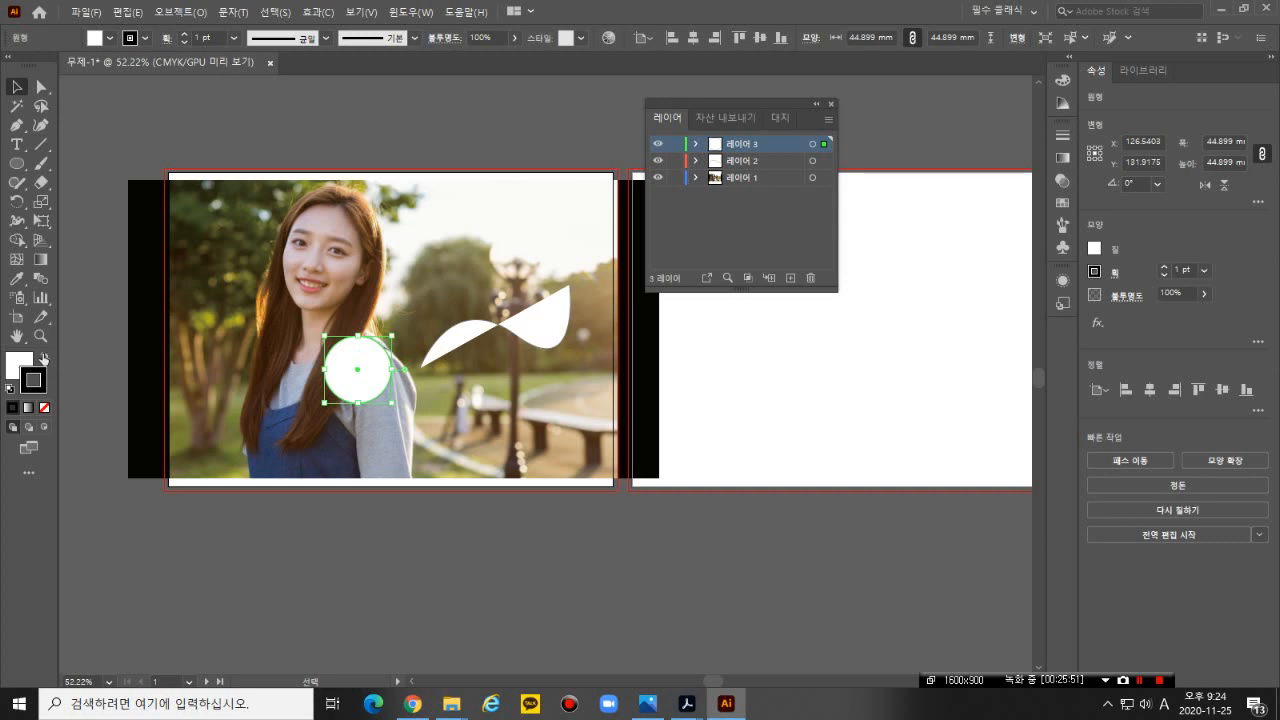
{"action": "left_click", "coordinate": [44, 357]}
{"action": "left_click", "coordinate": [437, 122]}
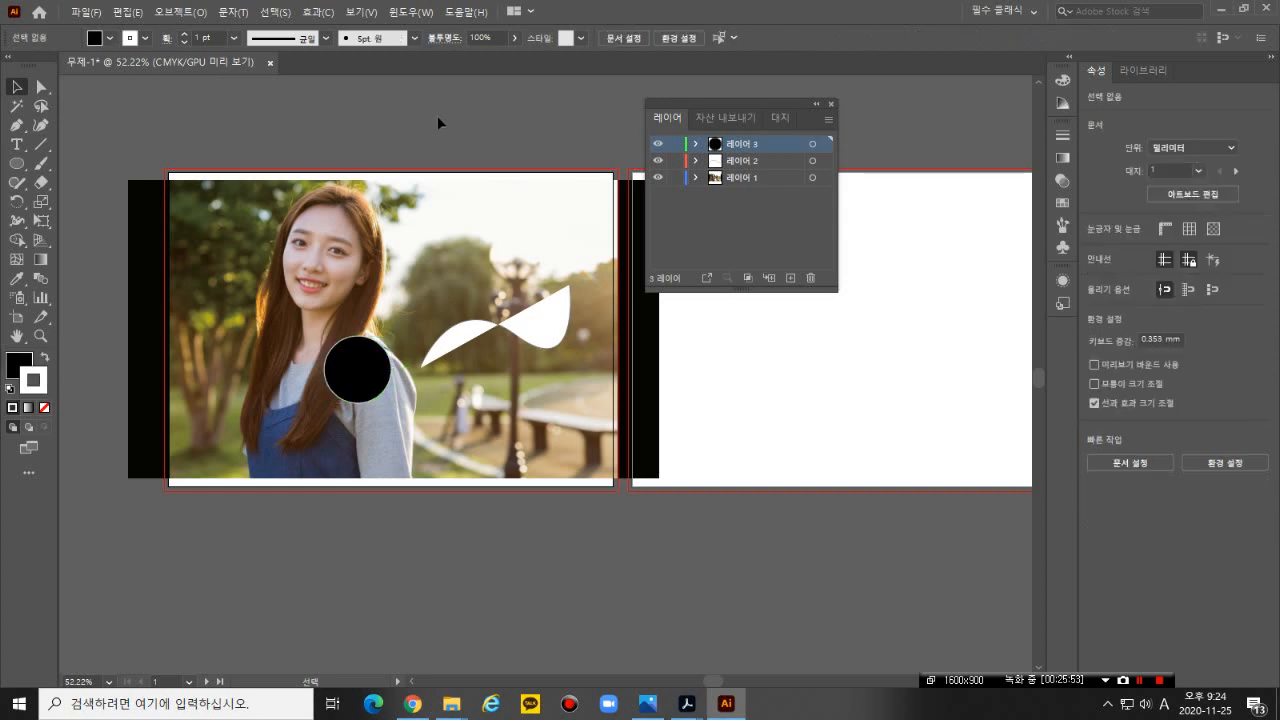
{"action": "left_click", "coordinate": [348, 370]}
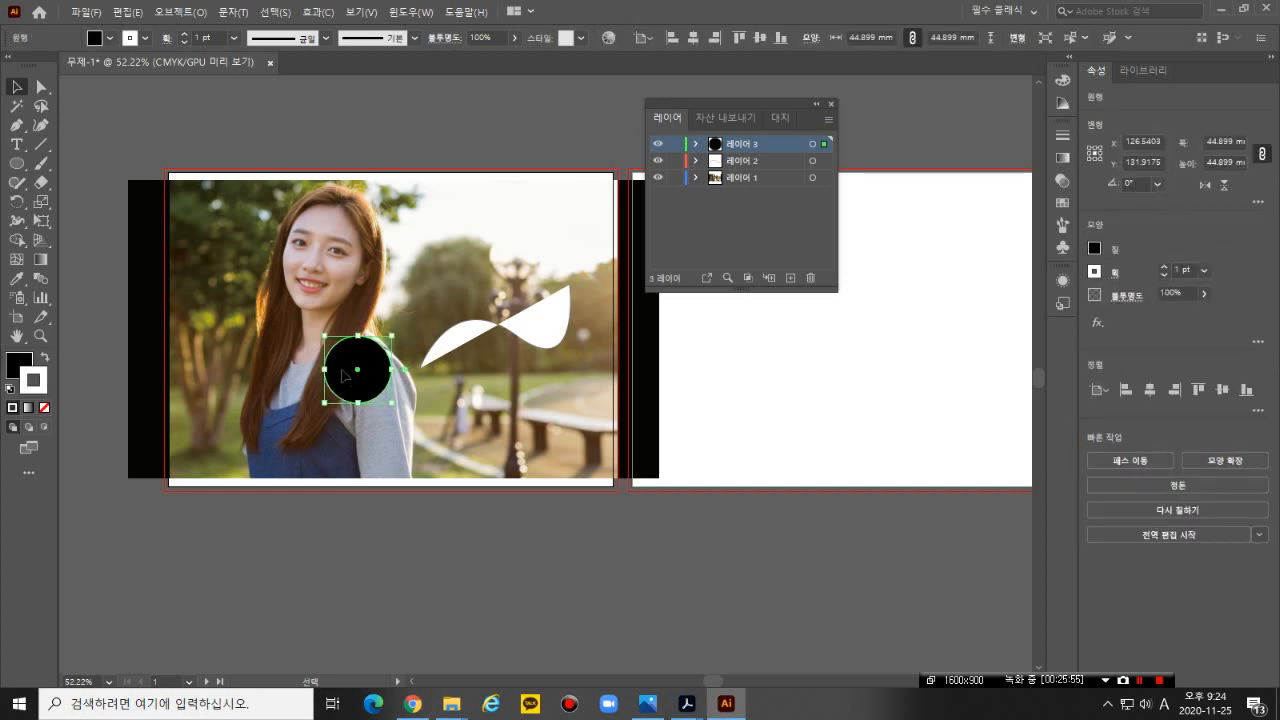
{"action": "left_click_drag", "start_coordinate": [343, 370], "coordinate": [501, 330]}
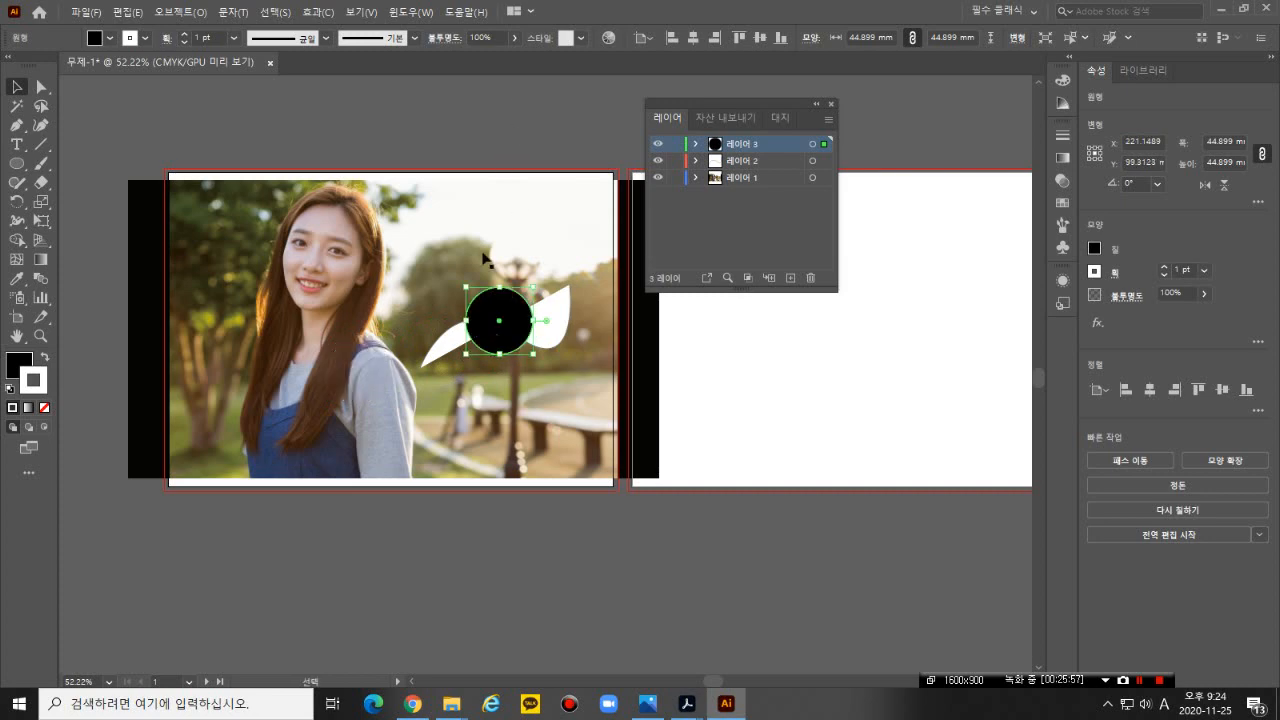
{"action": "left_click", "coordinate": [504, 116]}
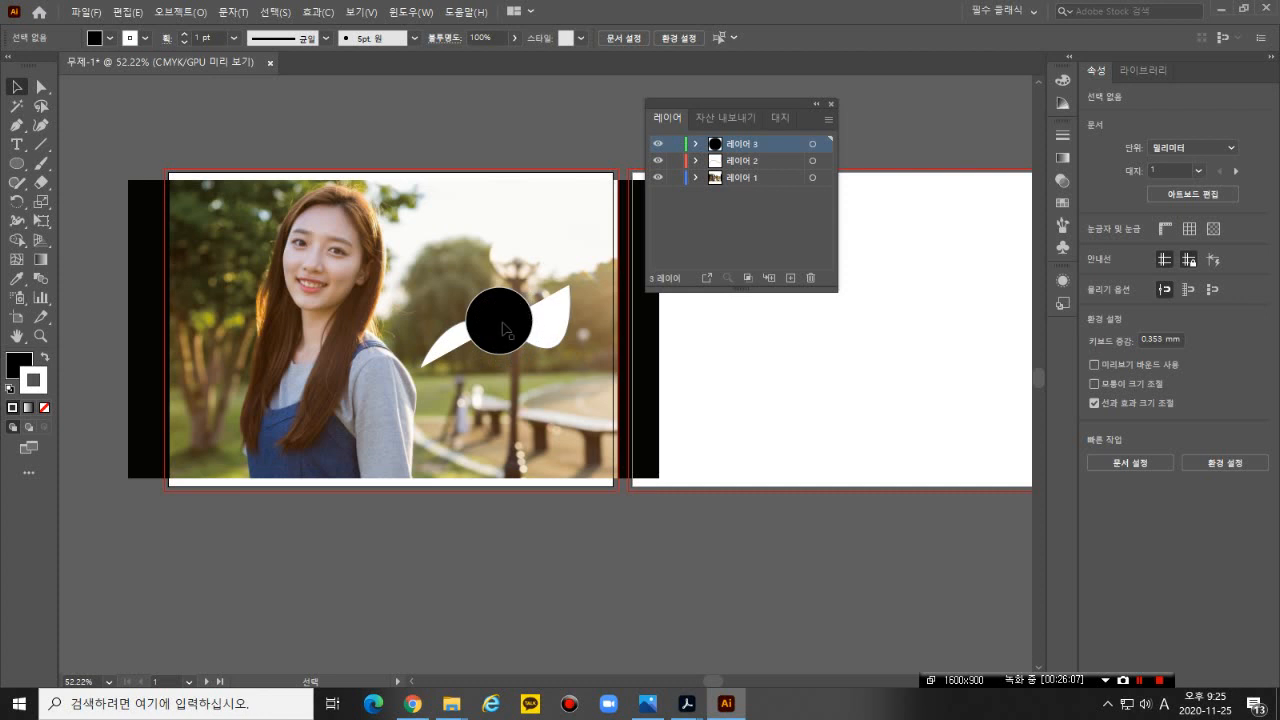
- Move 레이어 3 below 레이어 2 in the stacking order and select the curve on 레이어 2
{"action": "left_click_drag", "start_coordinate": [764, 141], "coordinate": [764, 168]}
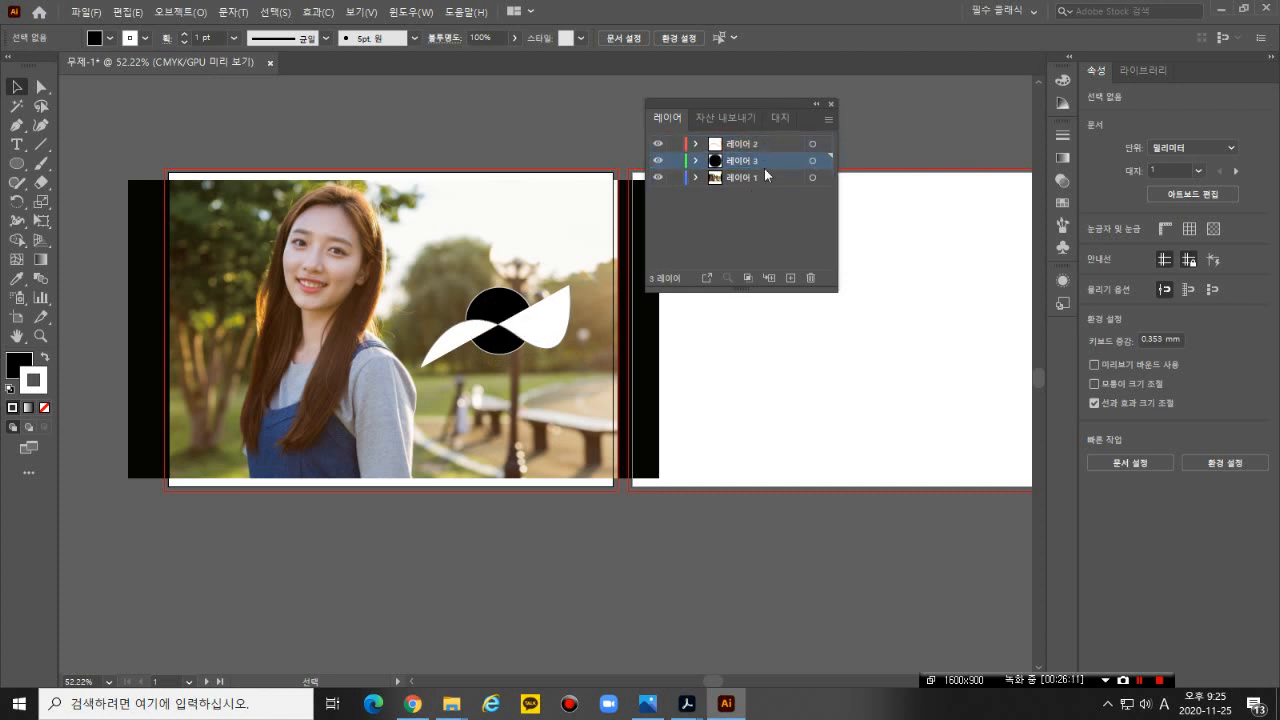
{"action": "left_click", "coordinate": [754, 148]}
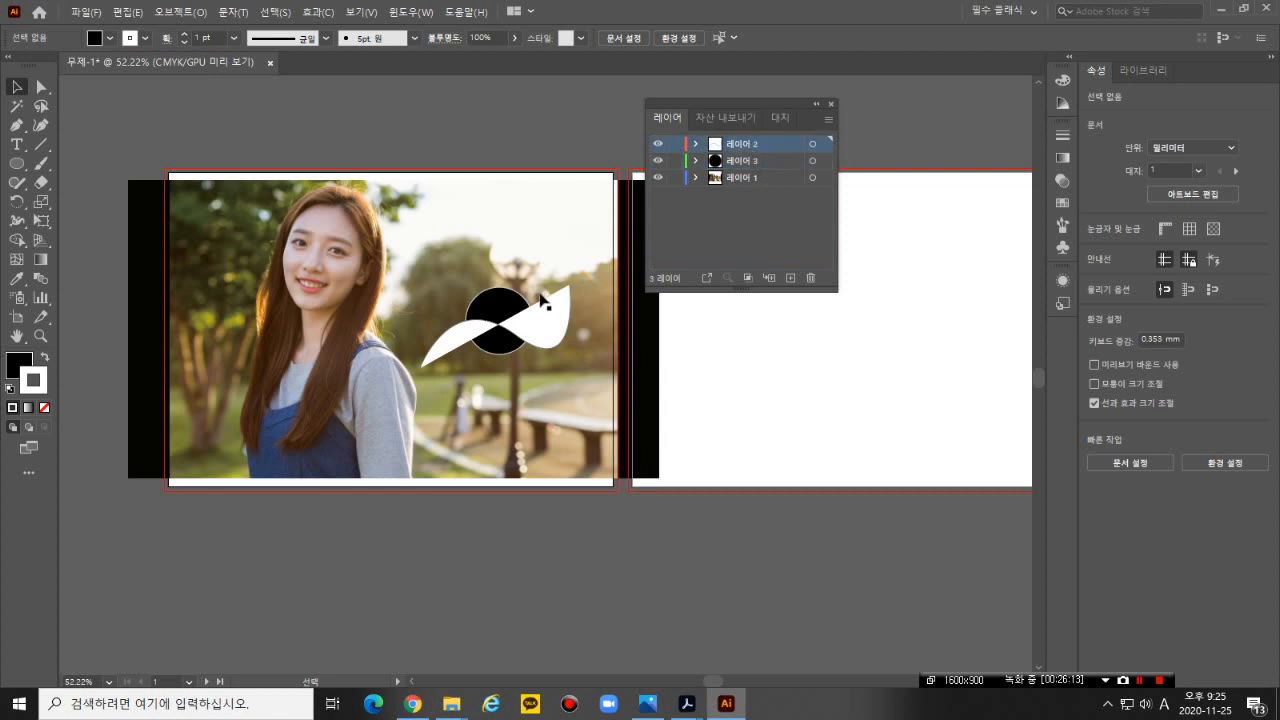
{"action": "left_click", "coordinate": [823, 147]}
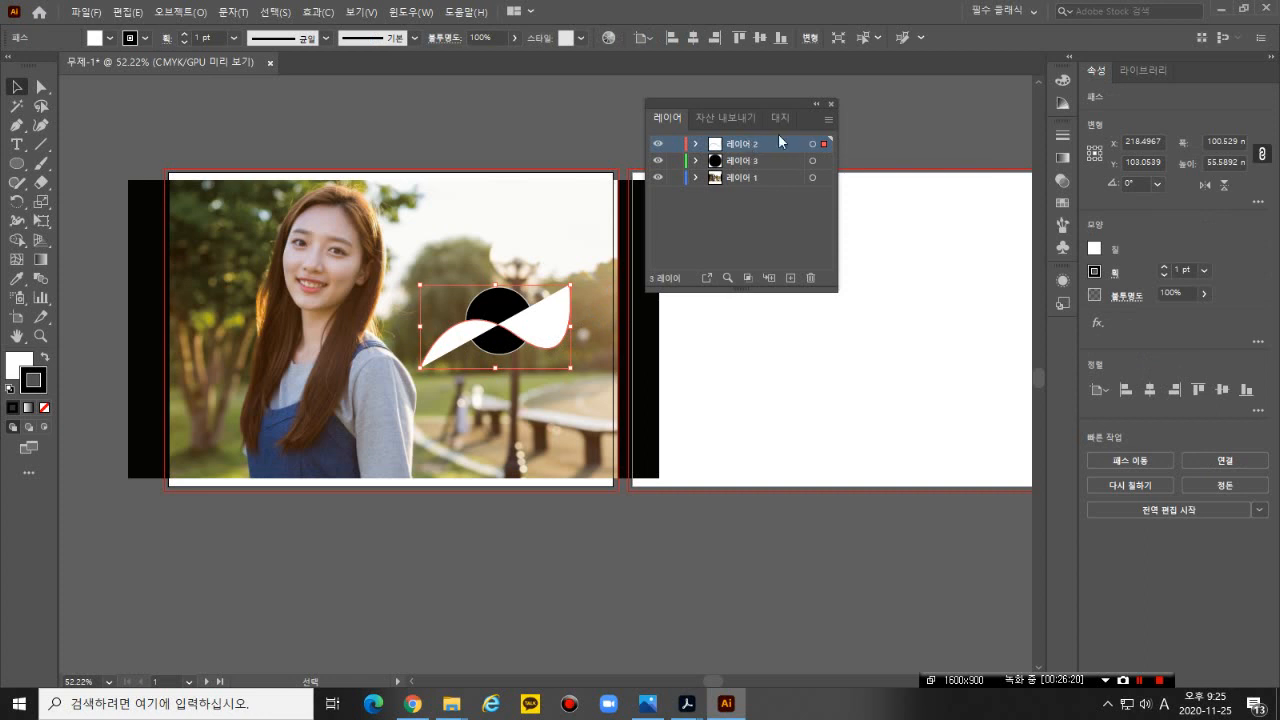
- Move 레이어 1 with the portrait photo to the top of the layer stack and clear the selection
{"action": "left_click", "coordinate": [743, 177]}
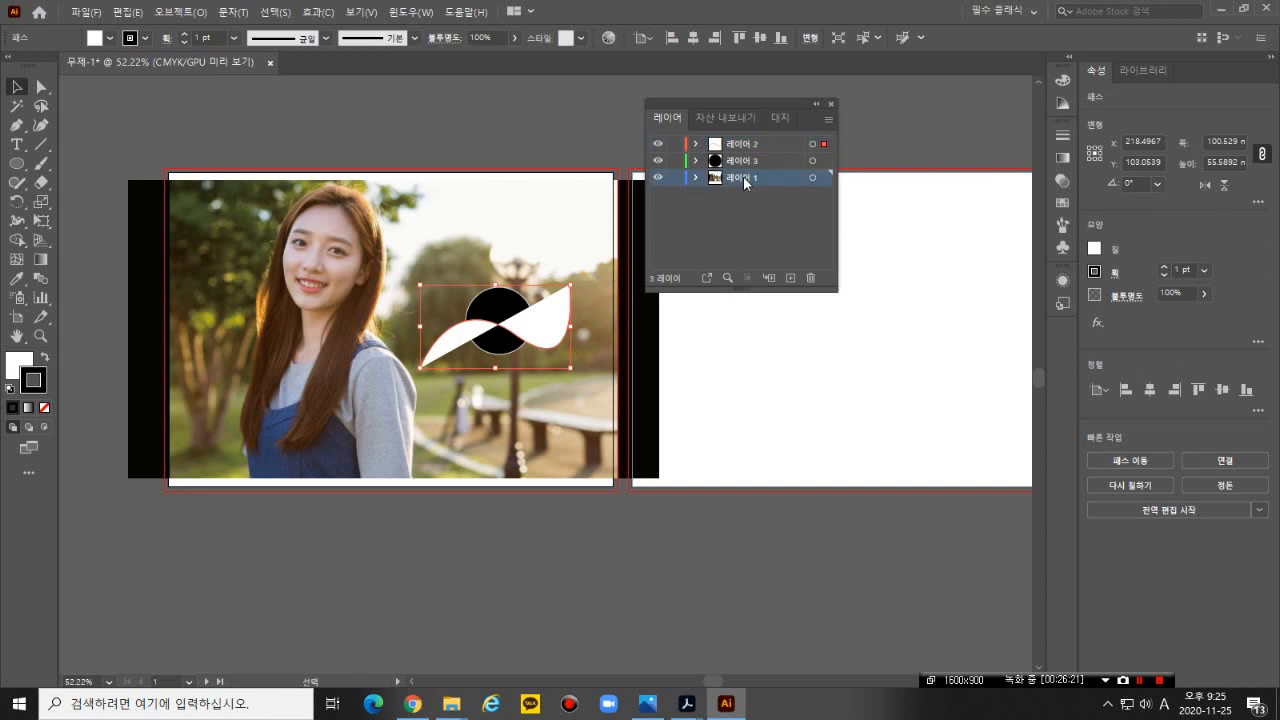
{"action": "left_click_drag", "start_coordinate": [743, 177], "coordinate": [744, 144]}
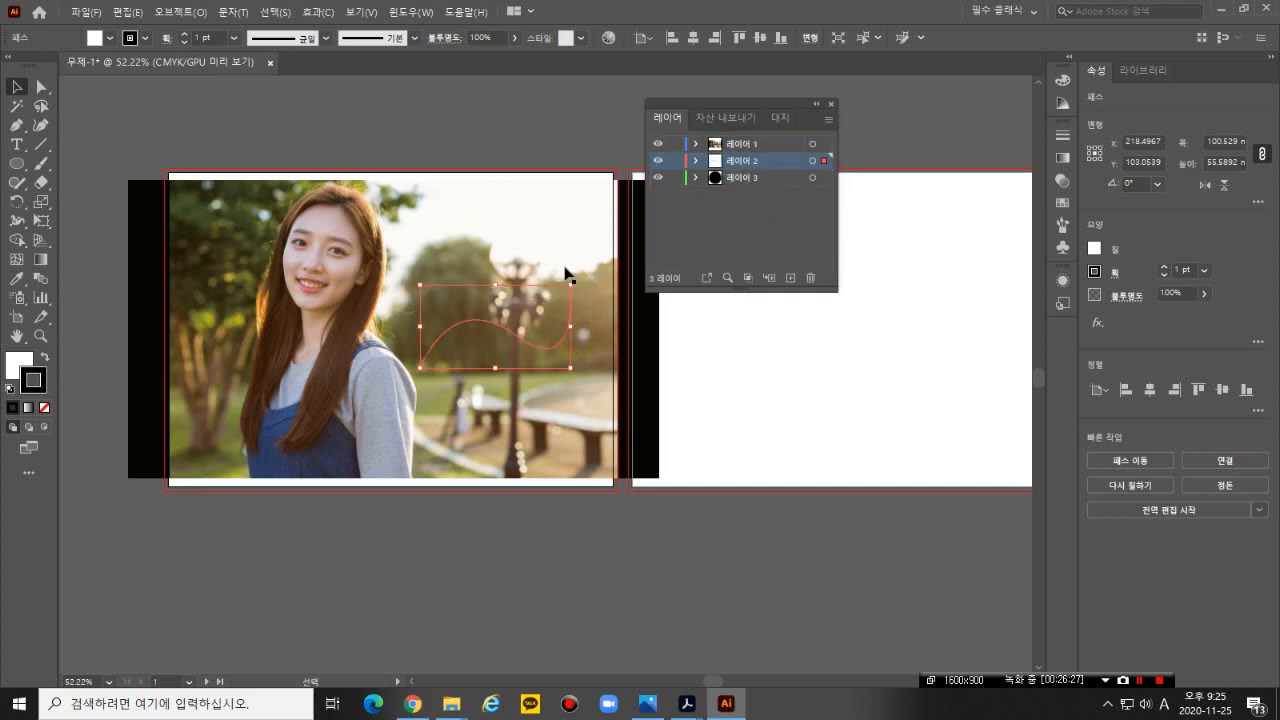
{"action": "left_click", "coordinate": [548, 212]}
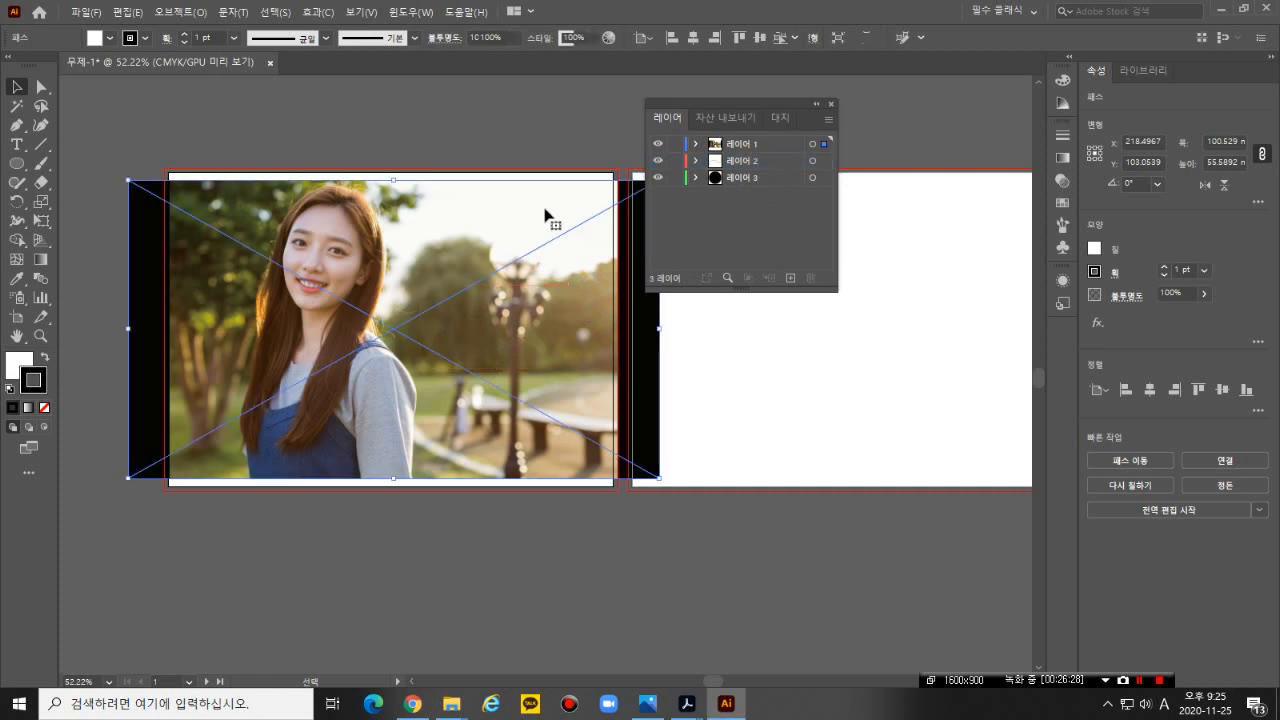
{"action": "left_click", "coordinate": [532, 147]}
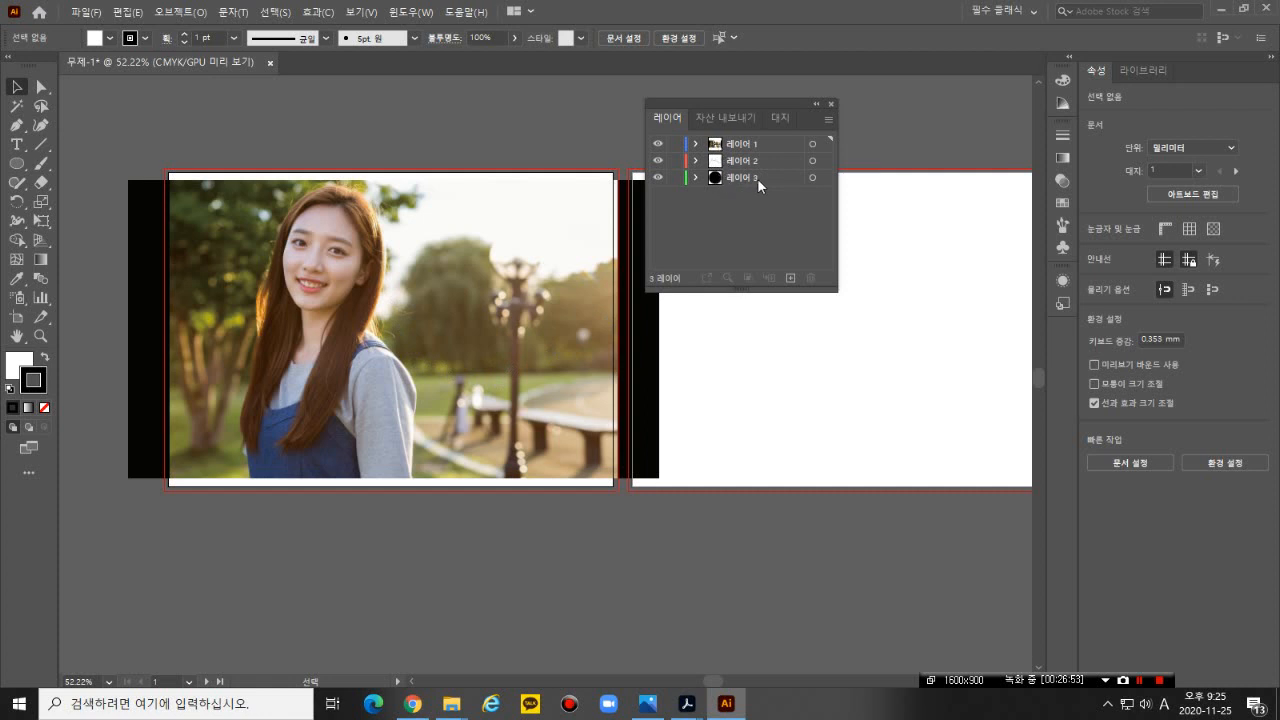
- Select each layer's contents in turn, and select the hidden circle on 레이어 3 together with the curve on 레이어 2
{"action": "left_click", "coordinate": [823, 178]}
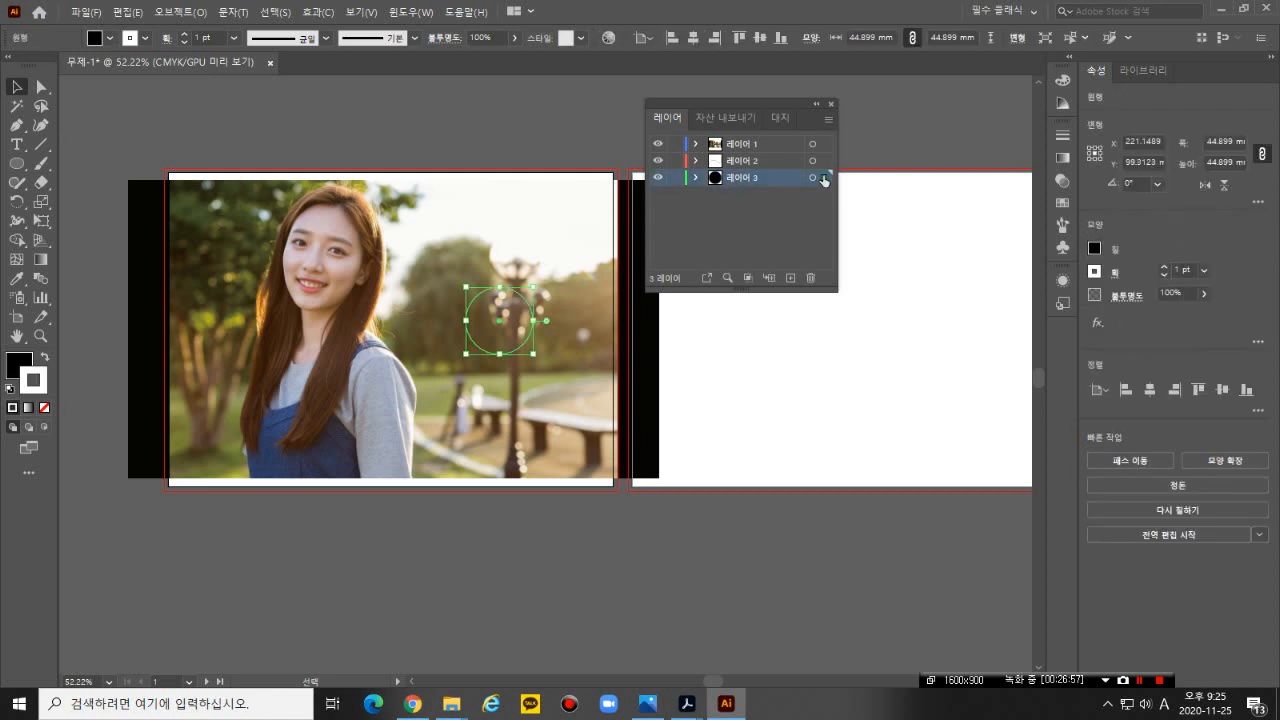
{"action": "left_click", "coordinate": [823, 161]}
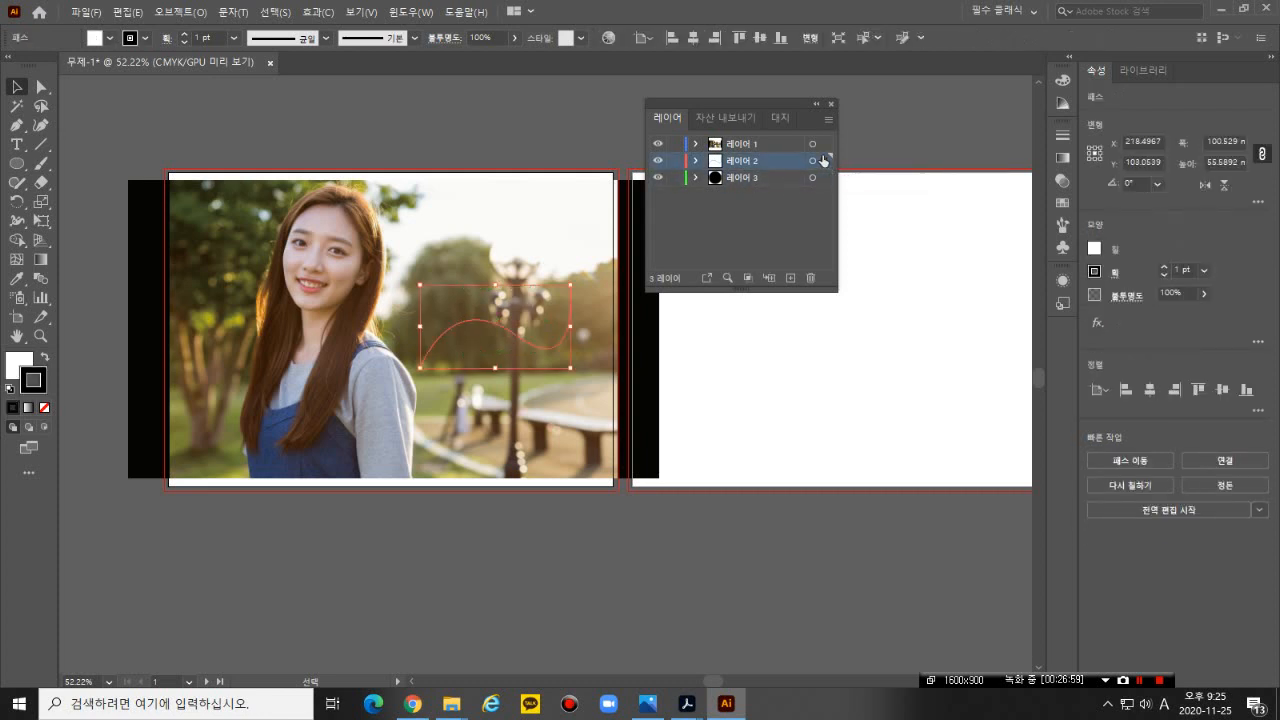
{"action": "left_click", "coordinate": [823, 144]}
{"action": "left_click", "coordinate": [824, 178]}
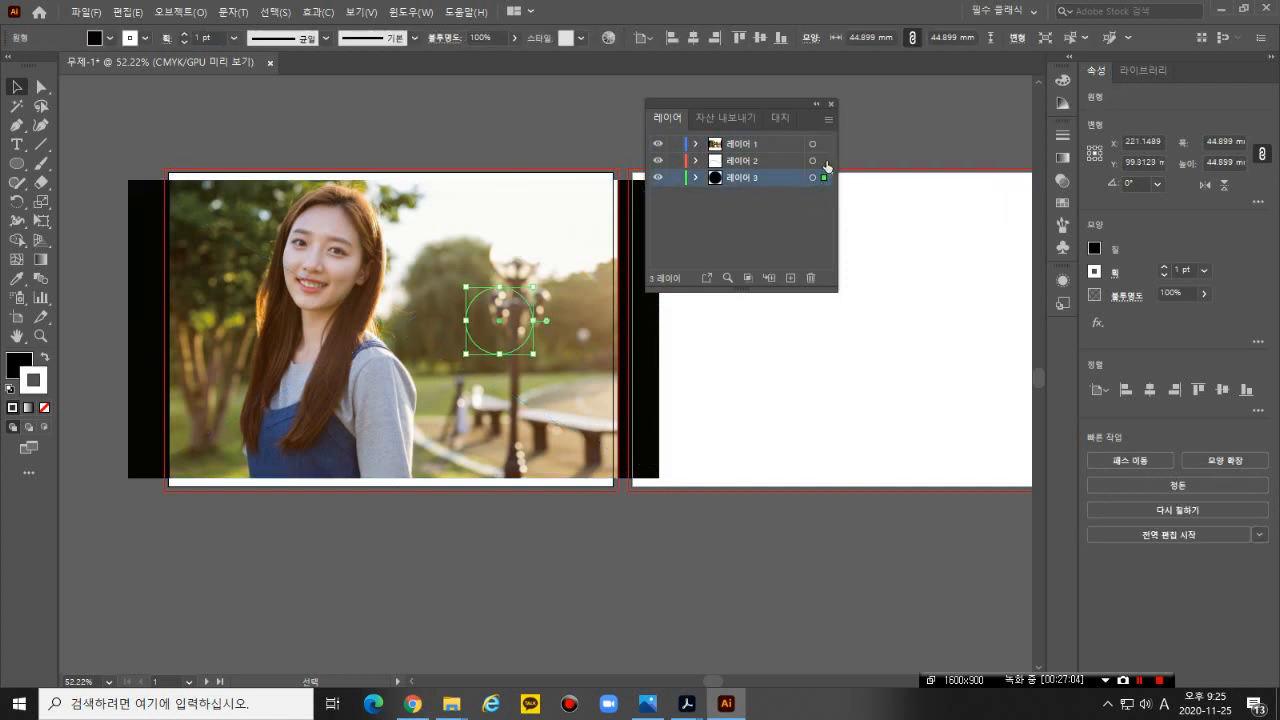
{"action": "left_click", "coordinate": [822, 161], "text": "shift"}
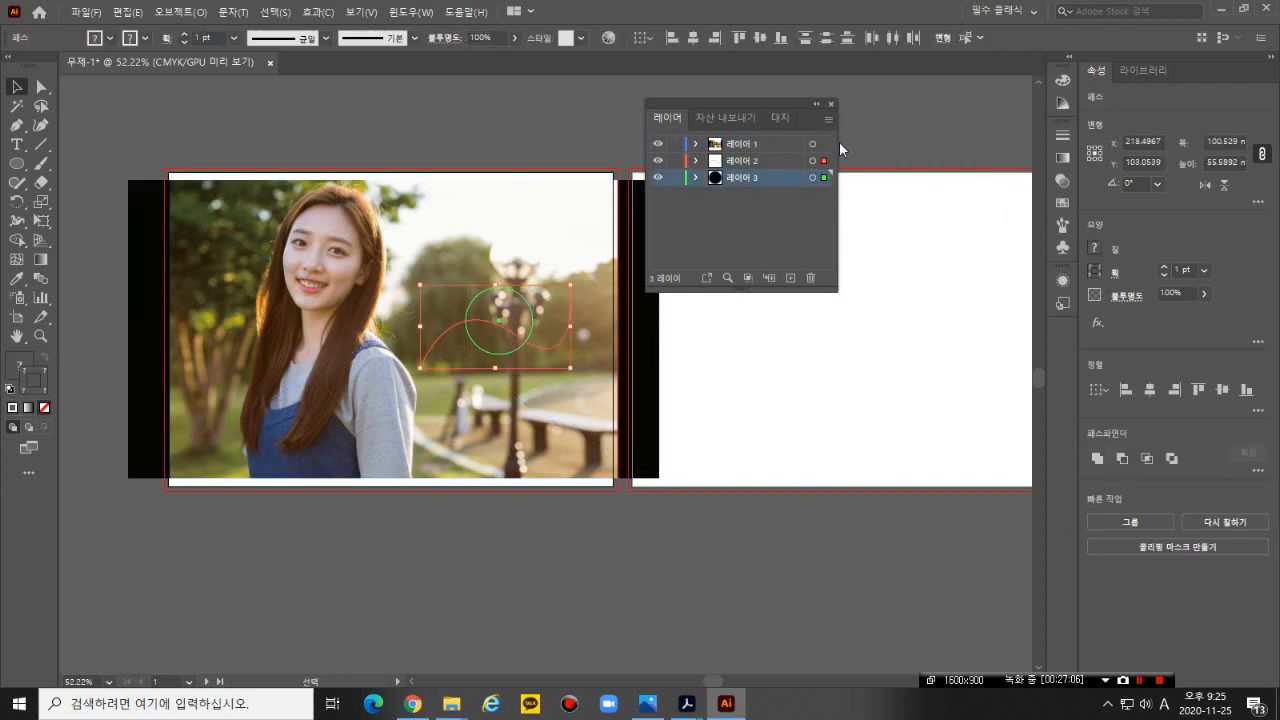
- Add the photo on 레이어 1 to the selection, select the curve and circle by layer in turn, and clear the selection
{"action": "left_click", "coordinate": [824, 145], "text": "shift"}
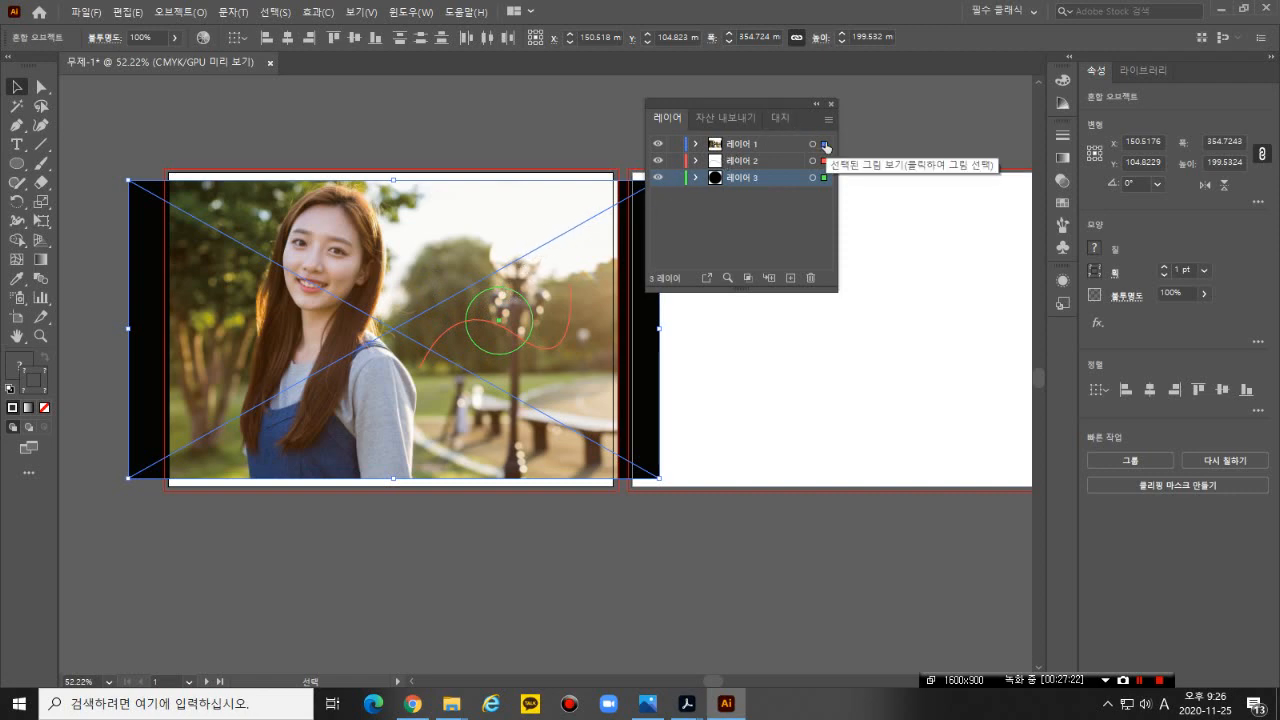
{"action": "left_click", "coordinate": [823, 161]}
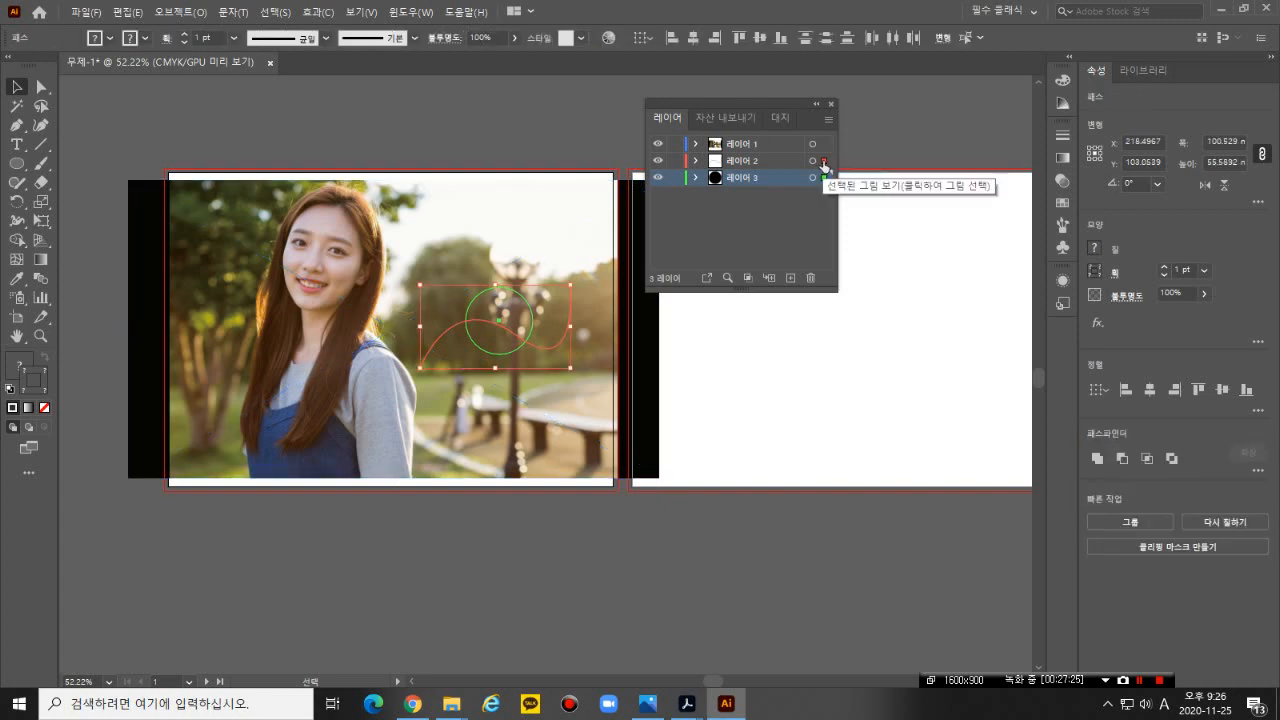
{"action": "left_click", "coordinate": [824, 177]}
{"action": "key", "text": "ctrl+shift+a"}
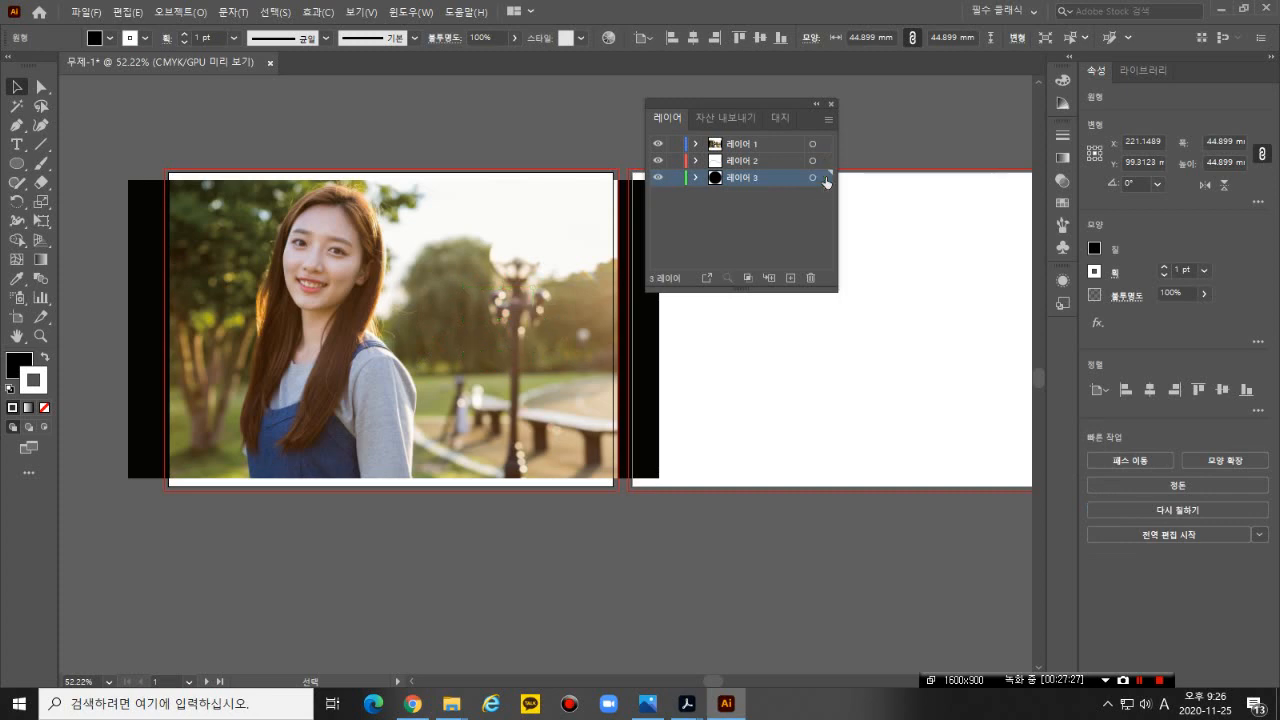
{"action": "left_click", "coordinate": [747, 240]}
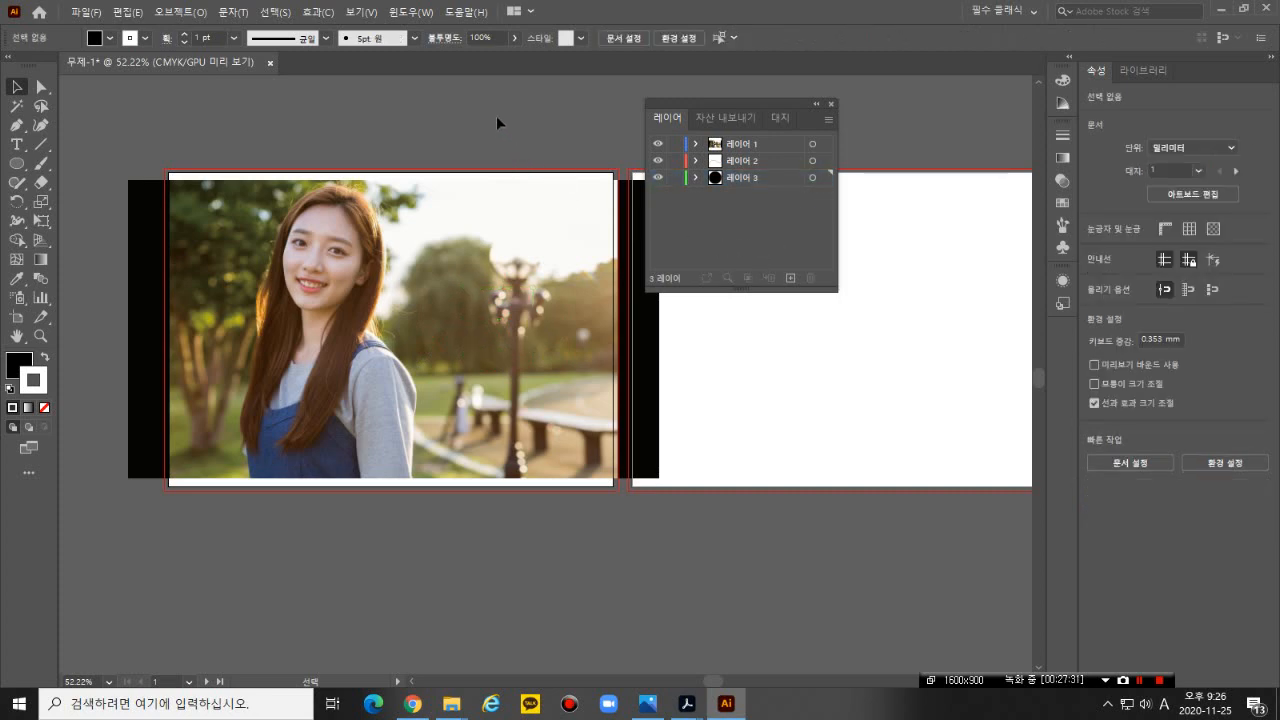
- Move 레이어 1 with the photo to the bottom of the layer stack, lock it, and make 레이어 3 active
{"action": "left_click", "coordinate": [765, 144]}
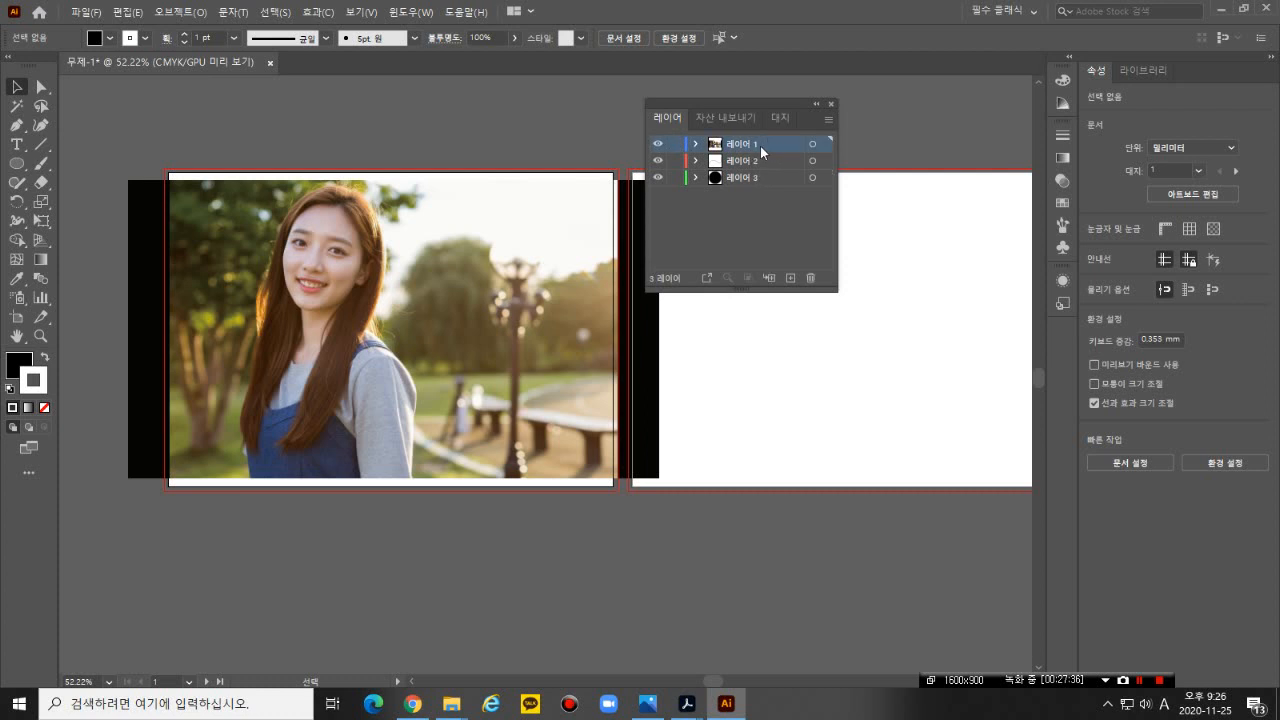
{"action": "left_click_drag", "start_coordinate": [762, 141], "coordinate": [769, 186]}
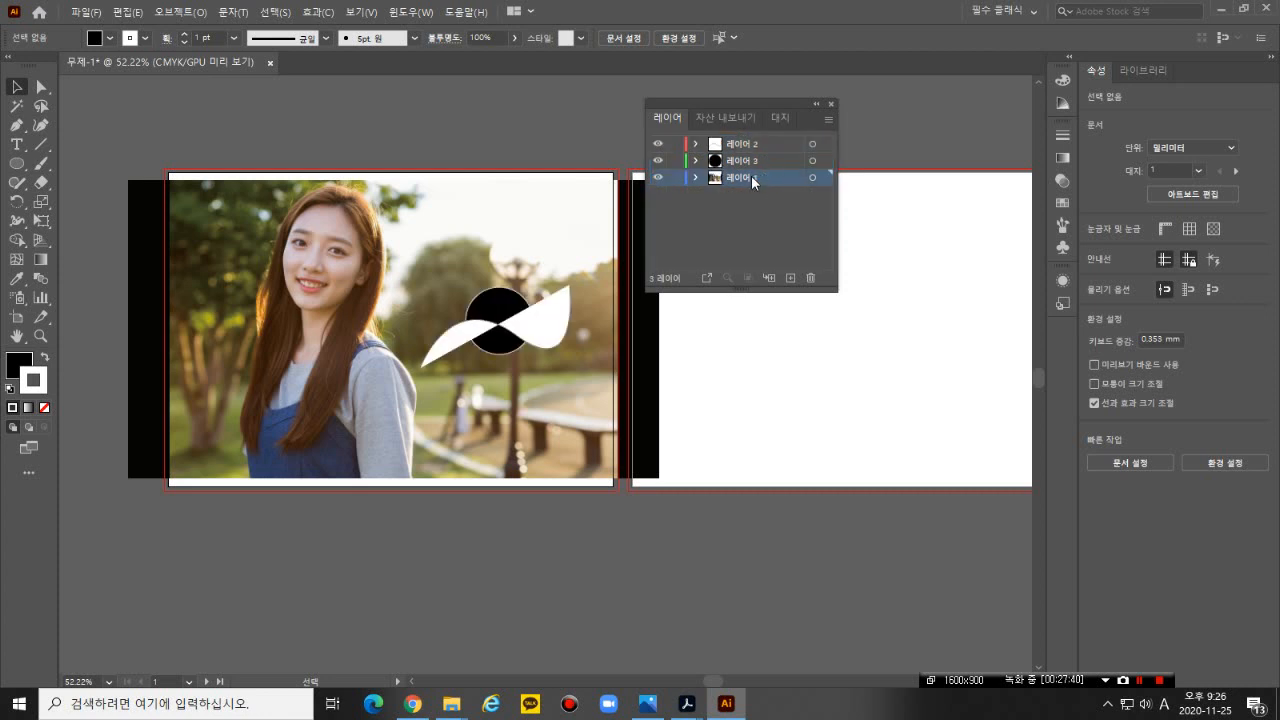
{"action": "left_click", "coordinate": [771, 160]}
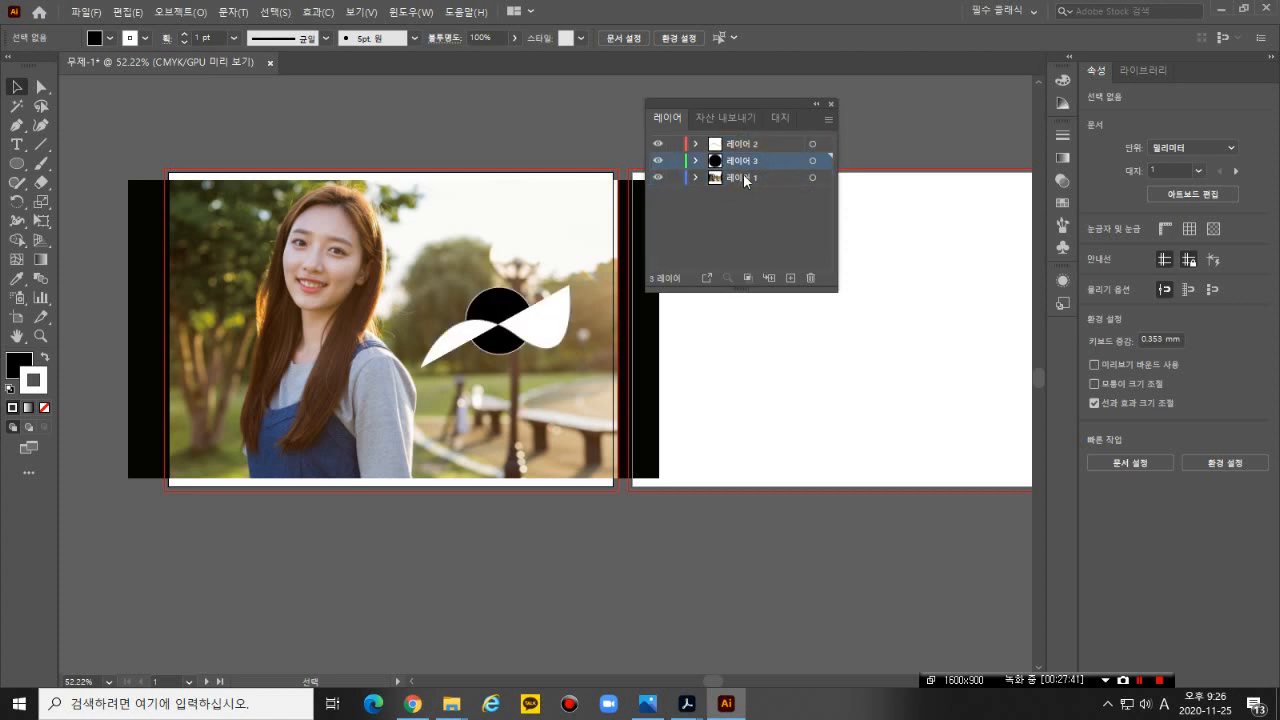
{"action": "left_click", "coordinate": [677, 181]}
{"action": "left_click", "coordinate": [765, 162]}
- Delete the curve on 레이어 2 and the circle on 레이어 3, and move the layer list clear of the photo
{"action": "left_click", "coordinate": [527, 334]}
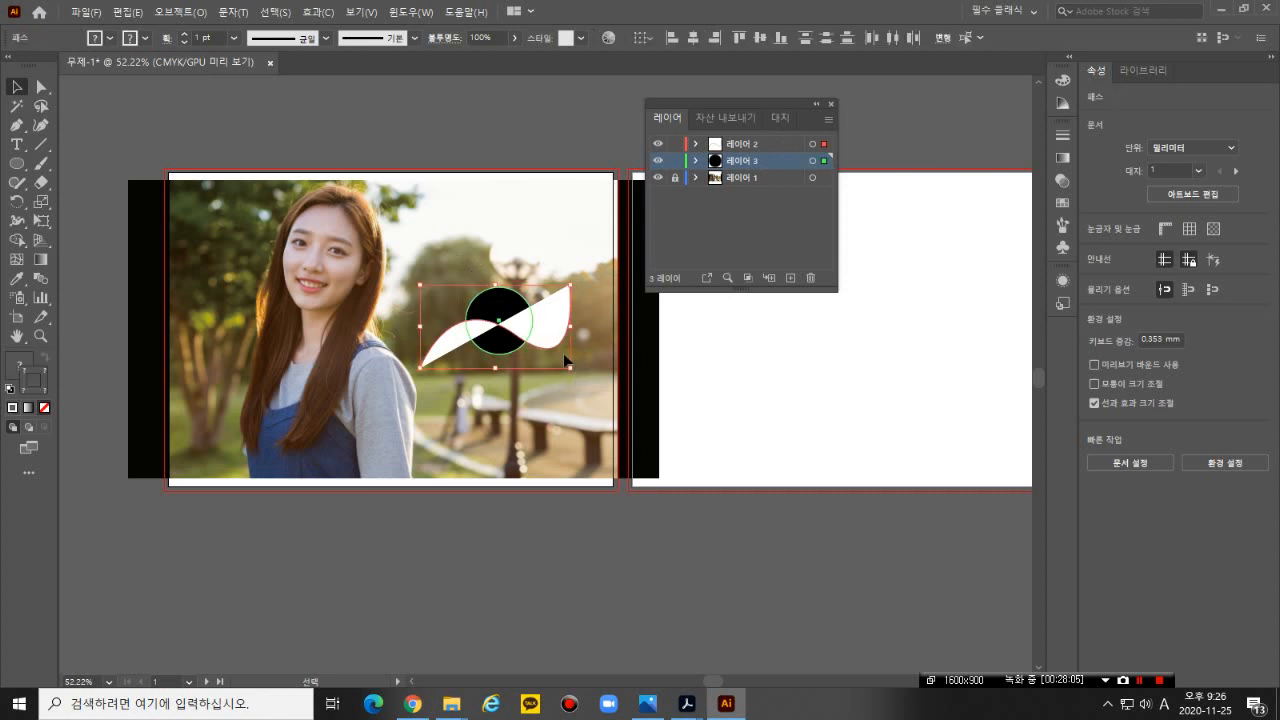
{"action": "key", "text": "Delete"}
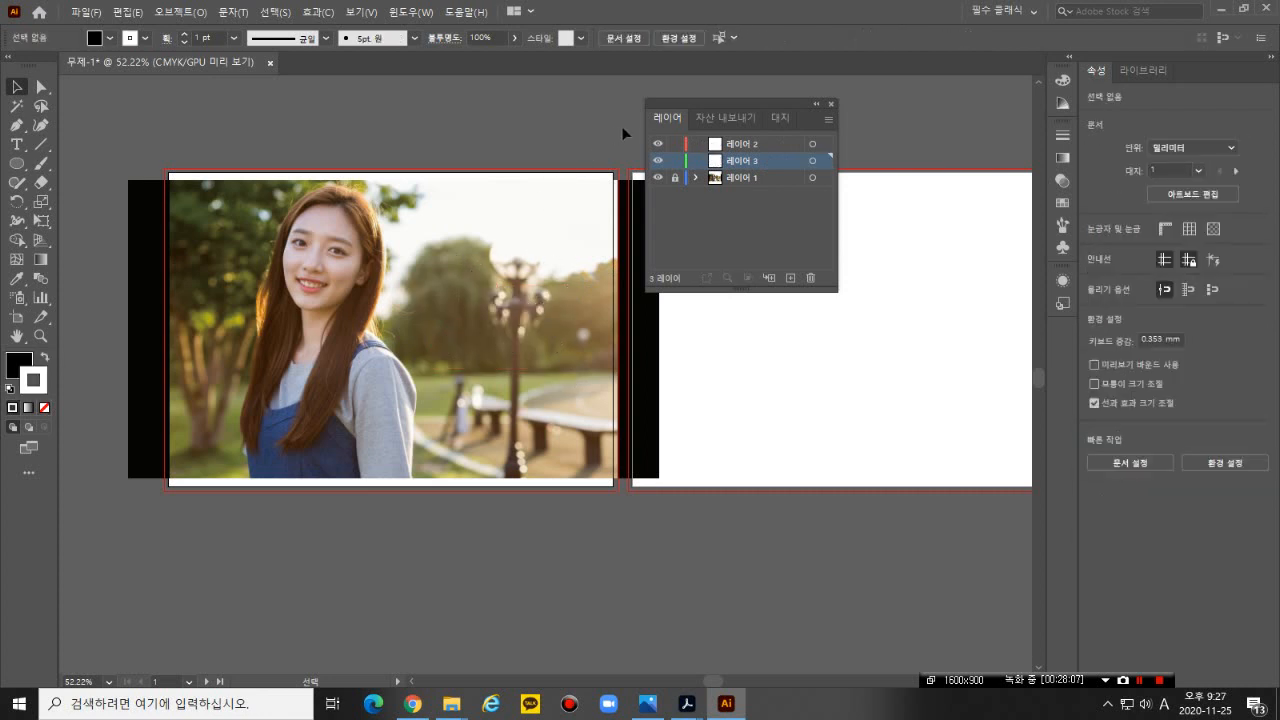
{"action": "left_click_drag", "start_coordinate": [711, 99], "coordinate": [789, 105]}
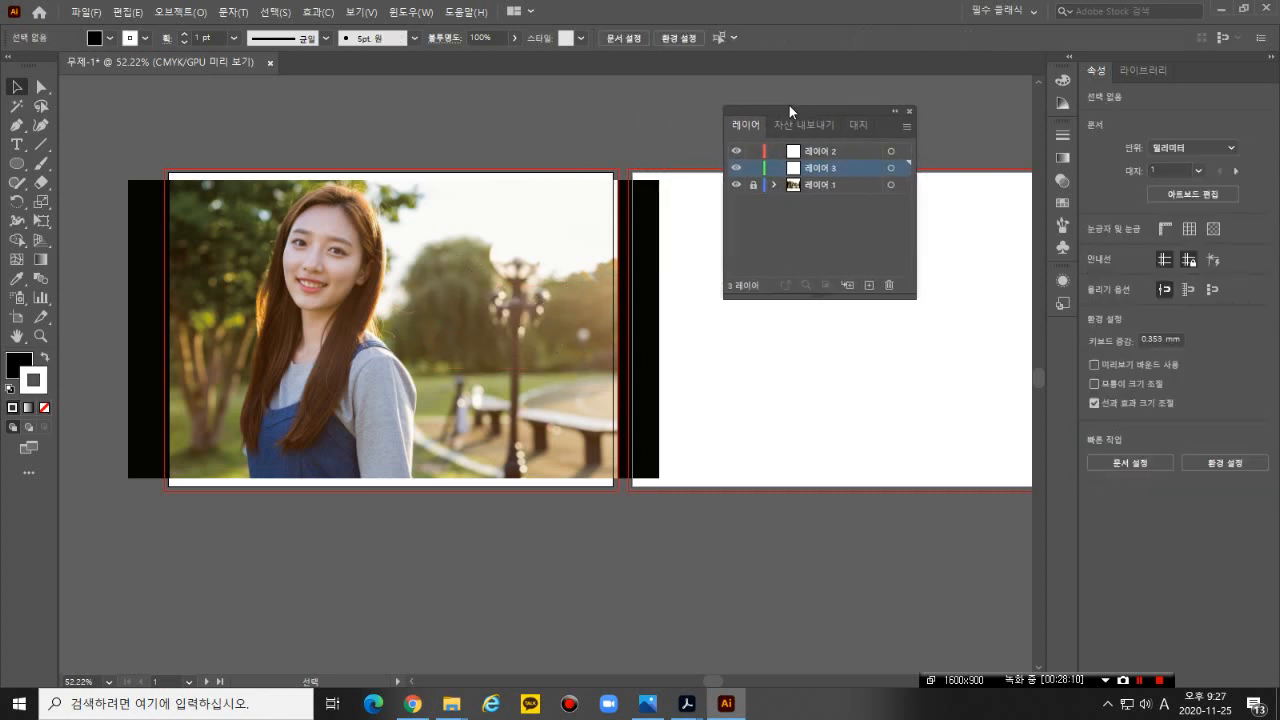
- Examine the portrait close up, from the face and hair down to the neck and clothing
{"action": "left_click_drag", "start_coordinate": [227, 193], "coordinate": [379, 344]}
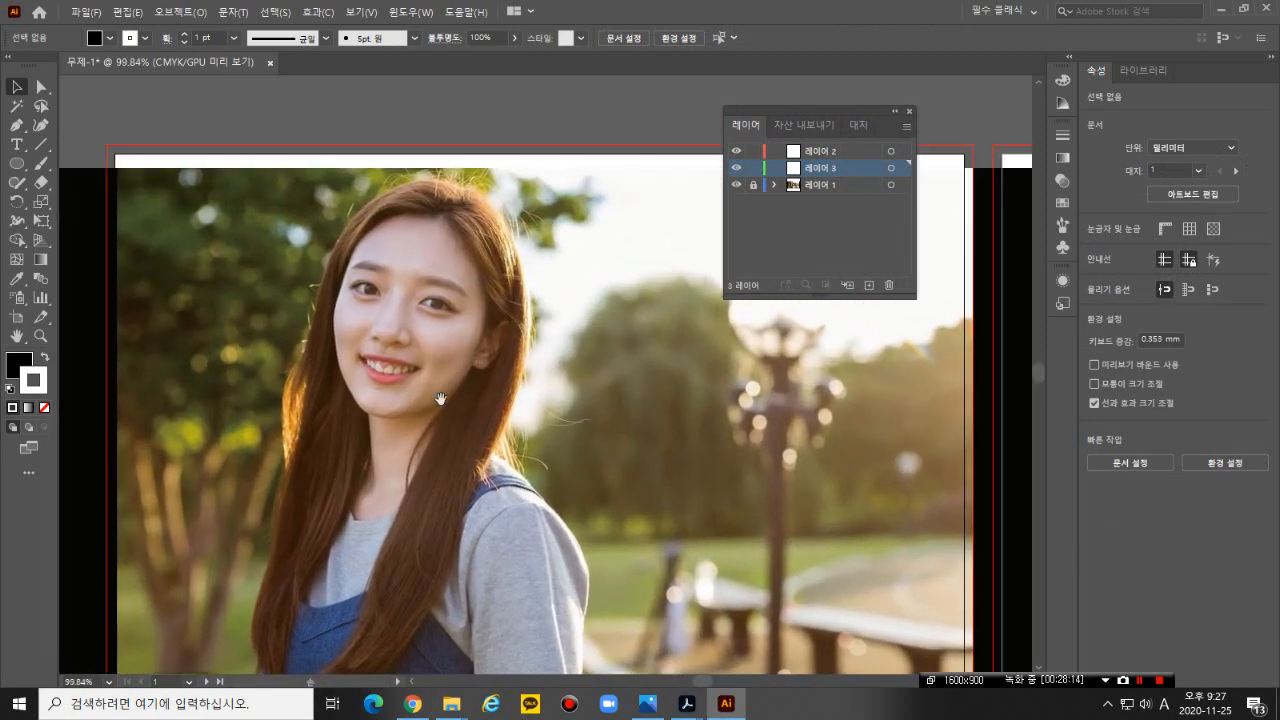
{"action": "left_click_drag", "start_coordinate": [437, 396], "coordinate": [366, 317]}
{"action": "left_click_drag", "start_coordinate": [218, 184], "coordinate": [228, 186]}
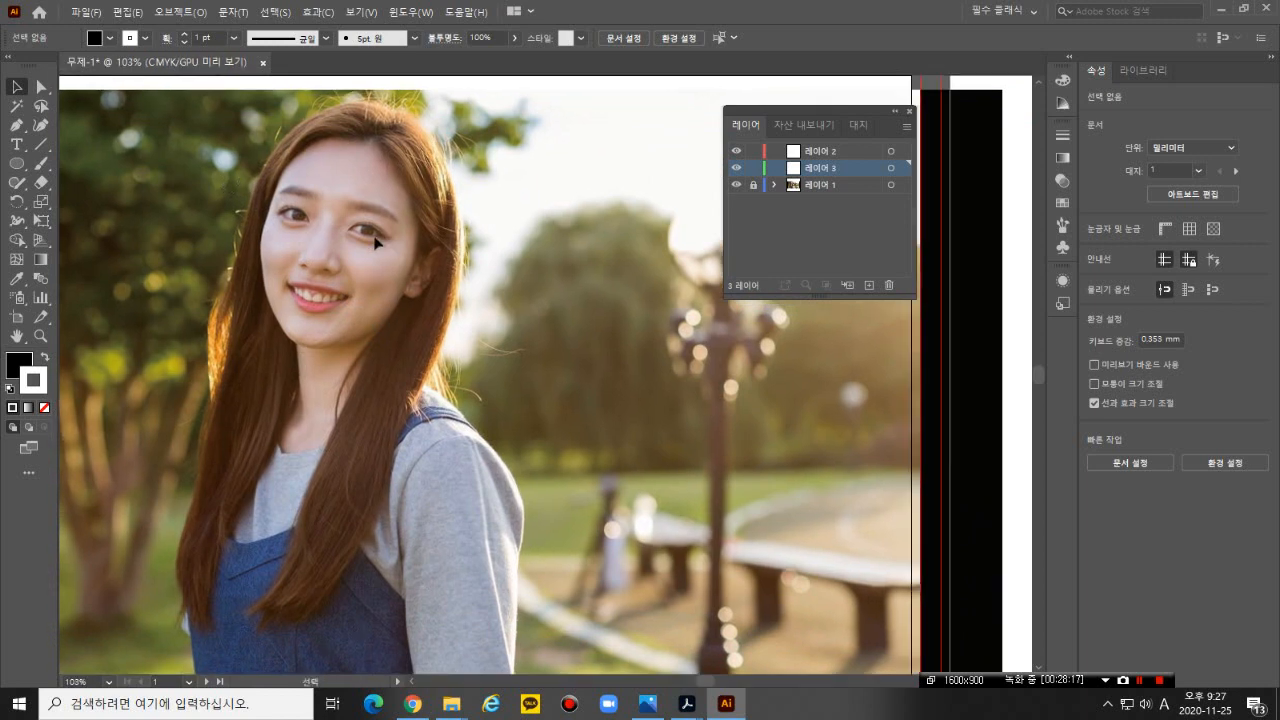
{"action": "key", "text": "ctrl+space"}
{"action": "left_click_drag", "start_coordinate": [342, 227], "coordinate": [765, 600]}
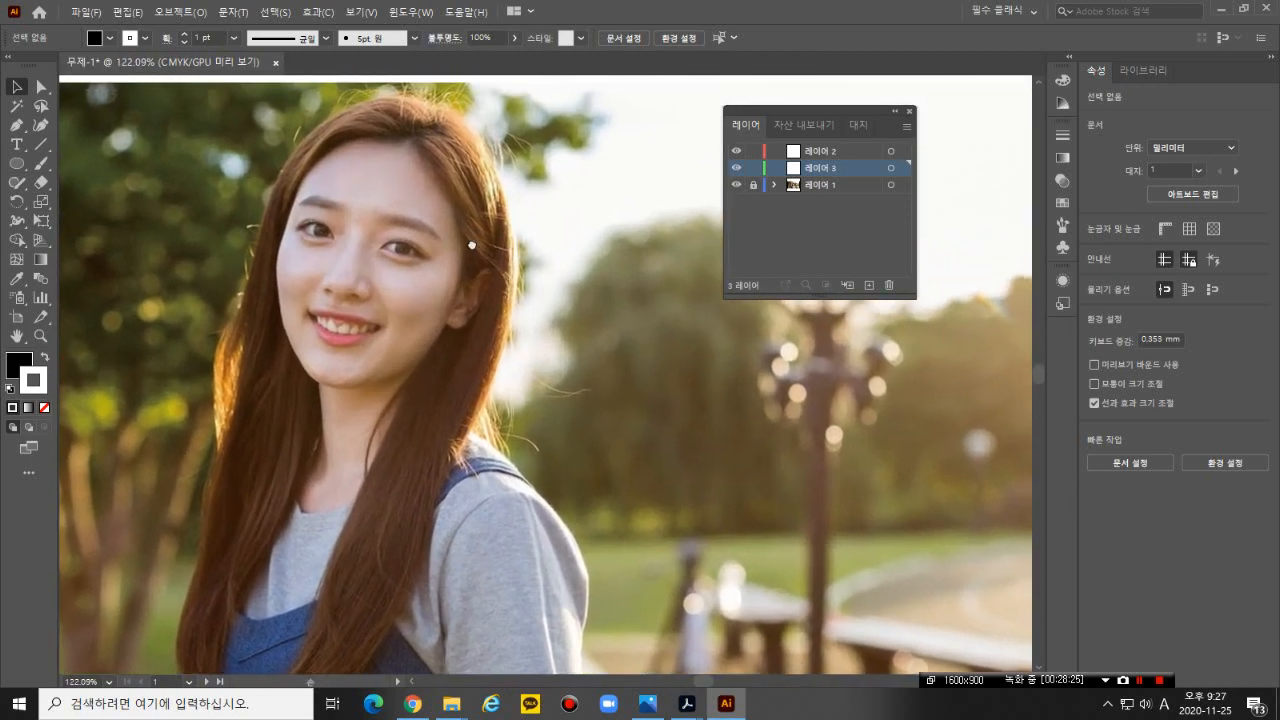
{"action": "scroll", "coordinate": [472, 245], "scroll_direction": "up", "scroll_amount": 1}
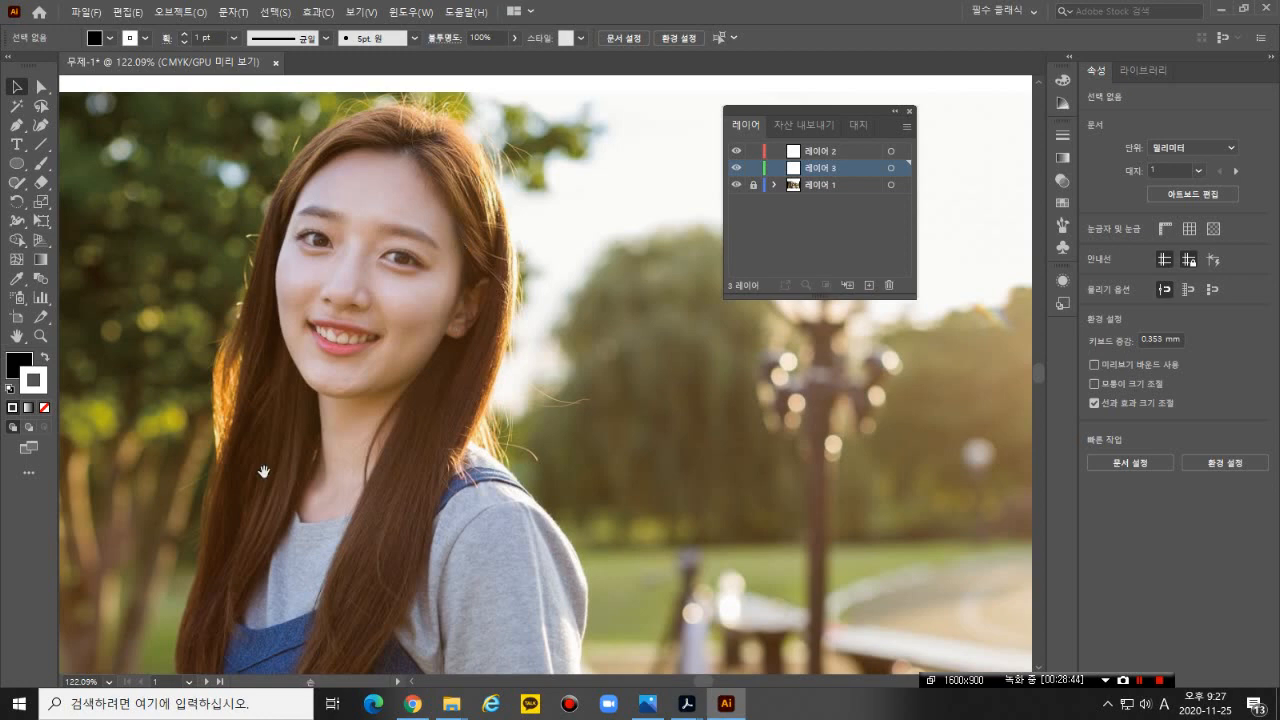
{"action": "scroll", "coordinate": [263, 460], "scroll_direction": "down", "scroll_amount": 1}
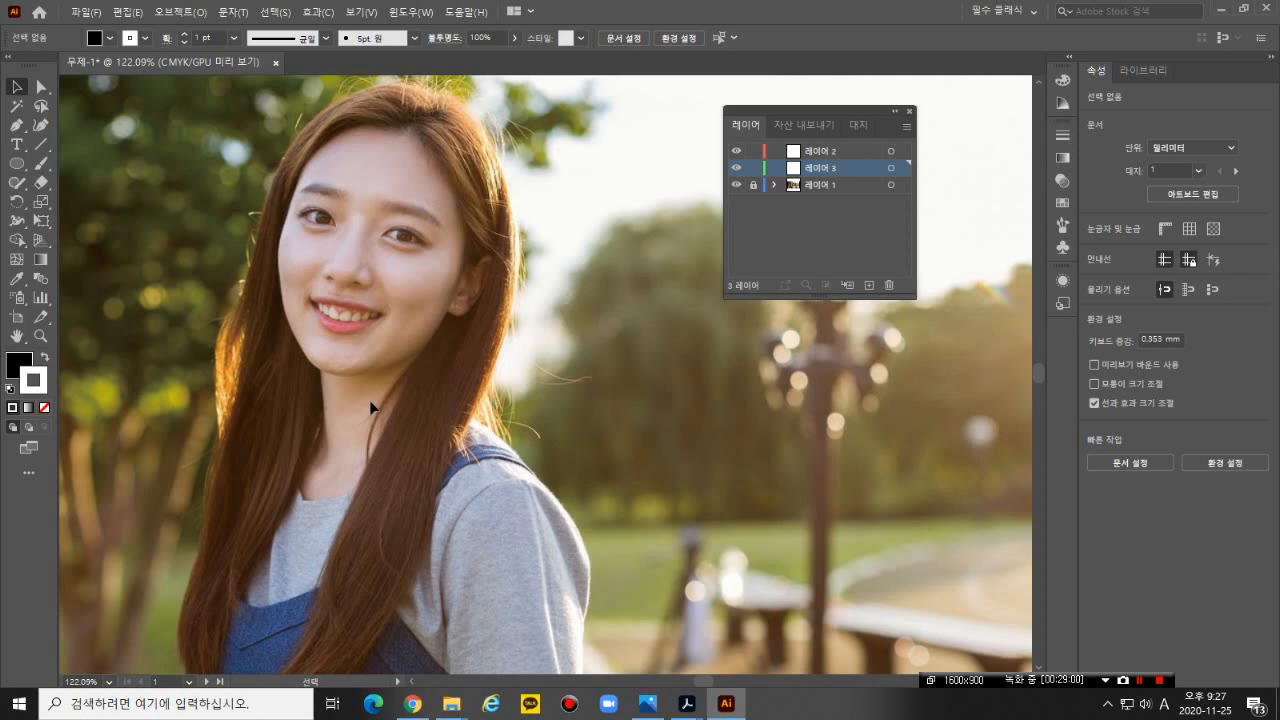
{"action": "scroll", "coordinate": [257, 366], "scroll_direction": "down", "scroll_amount": 4}
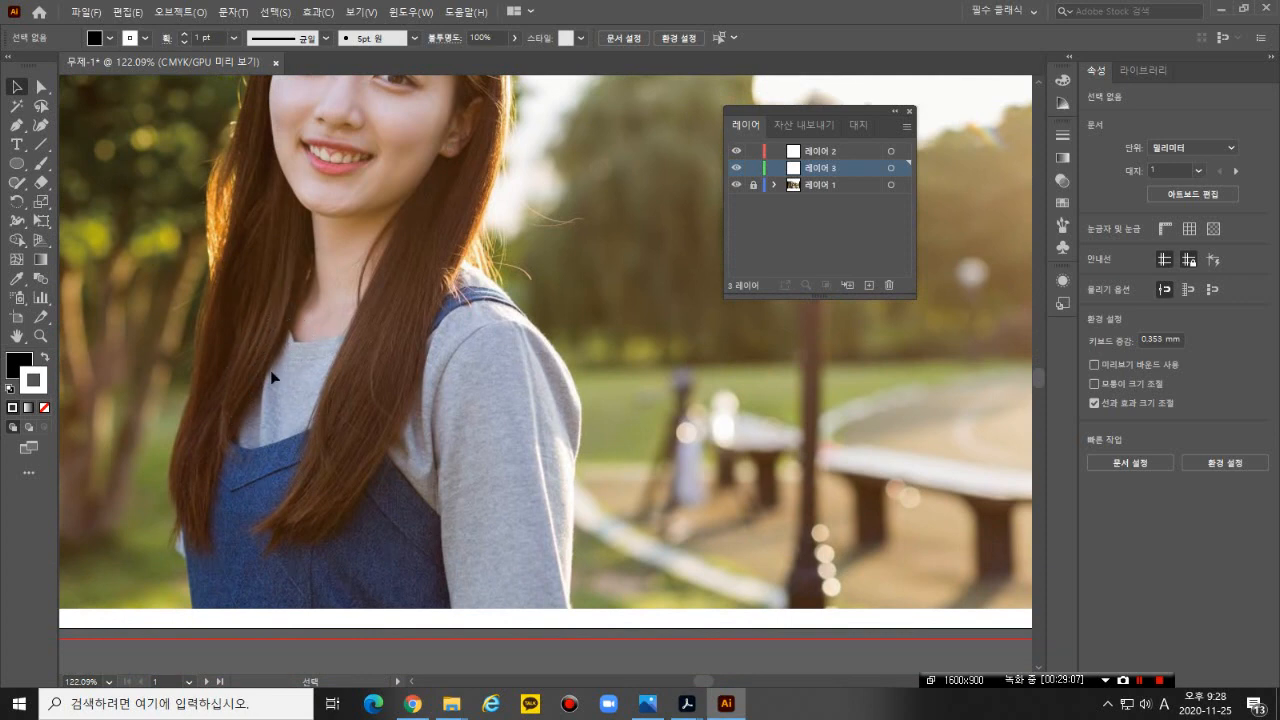
{"action": "left_click_drag", "start_coordinate": [331, 296], "coordinate": [325, 345]}
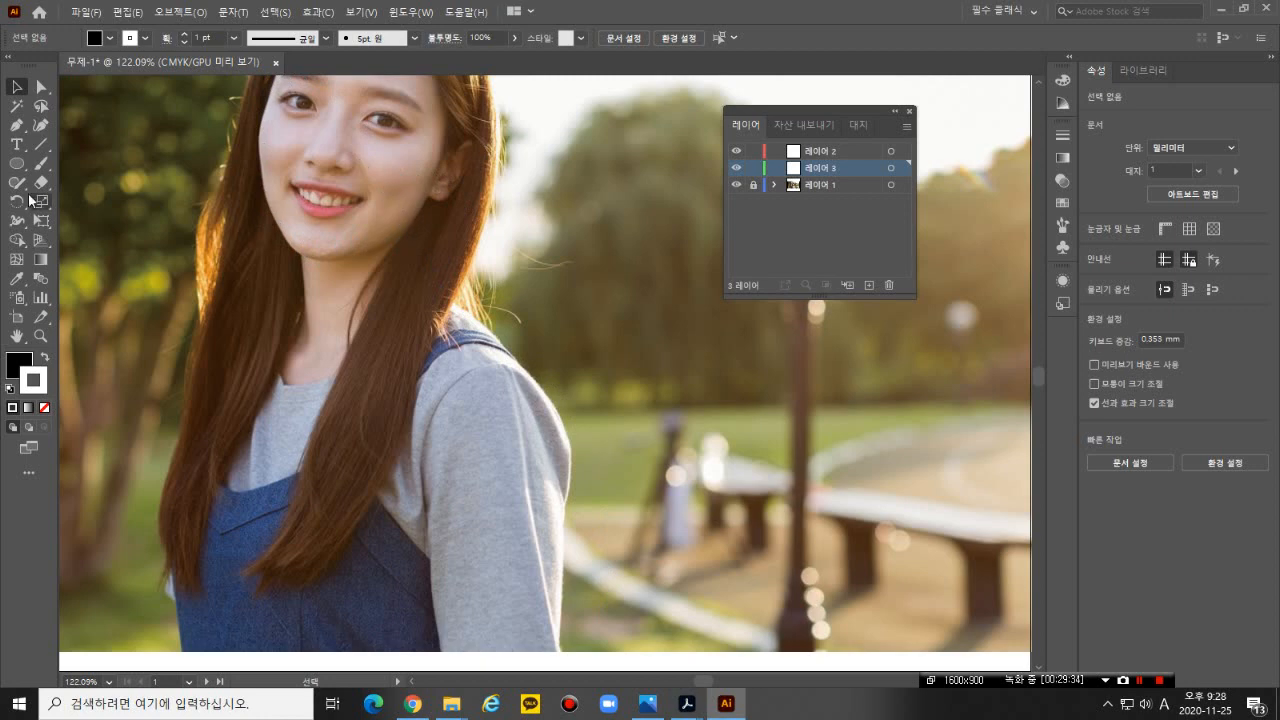
- Set up the Pen tool with no fill and a black 0.25 pt stroke
{"action": "left_click", "coordinate": [17, 126]}
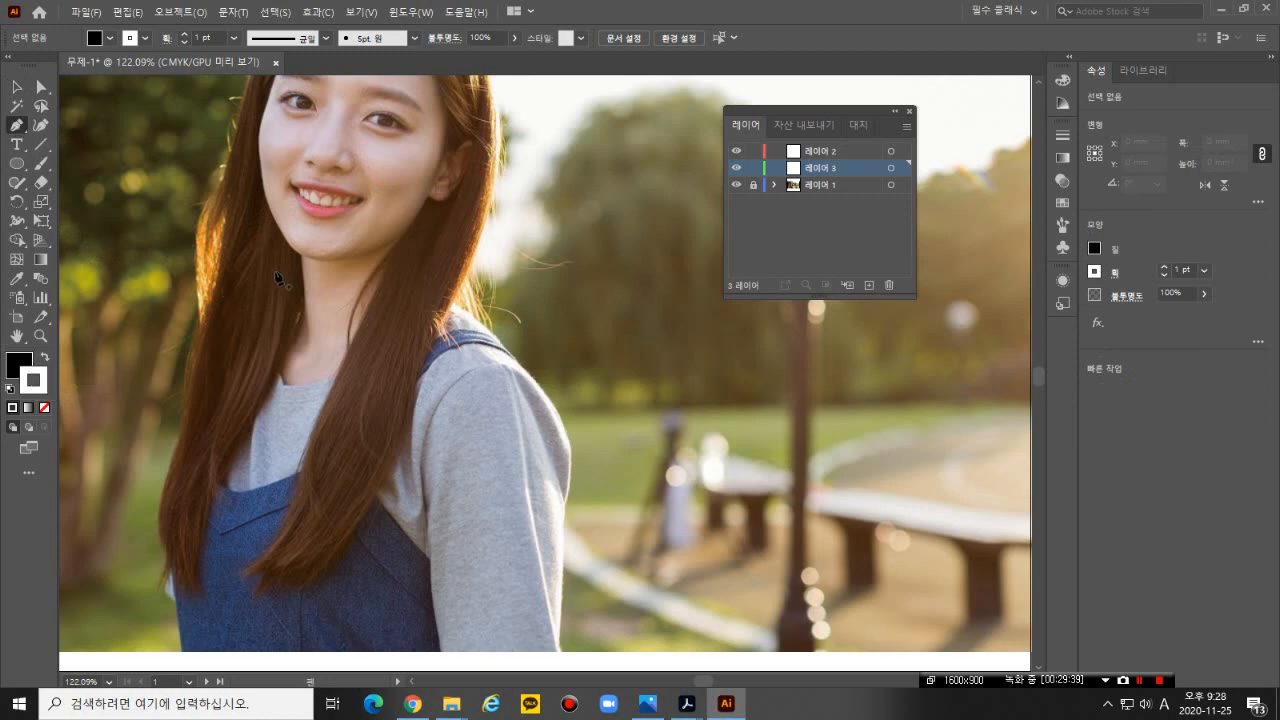
{"action": "left_click", "coordinate": [43, 357]}
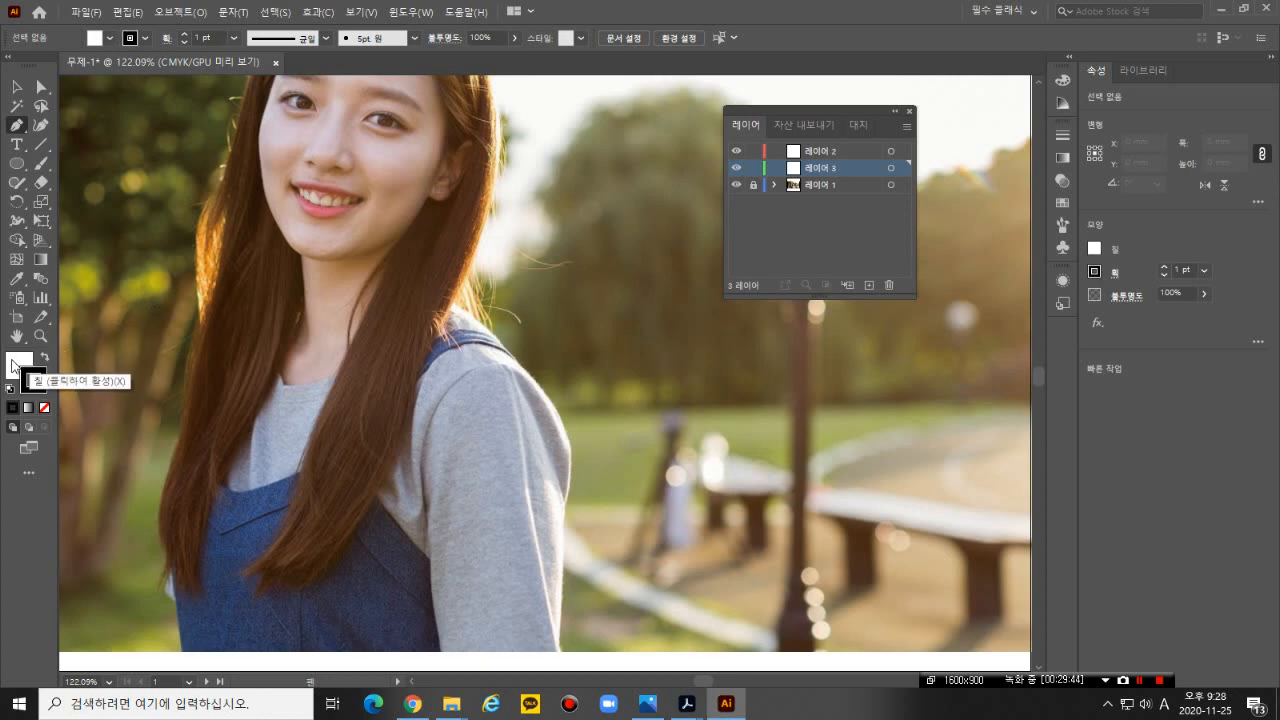
{"action": "left_click", "coordinate": [15, 361]}
{"action": "left_click", "coordinate": [16, 362]}
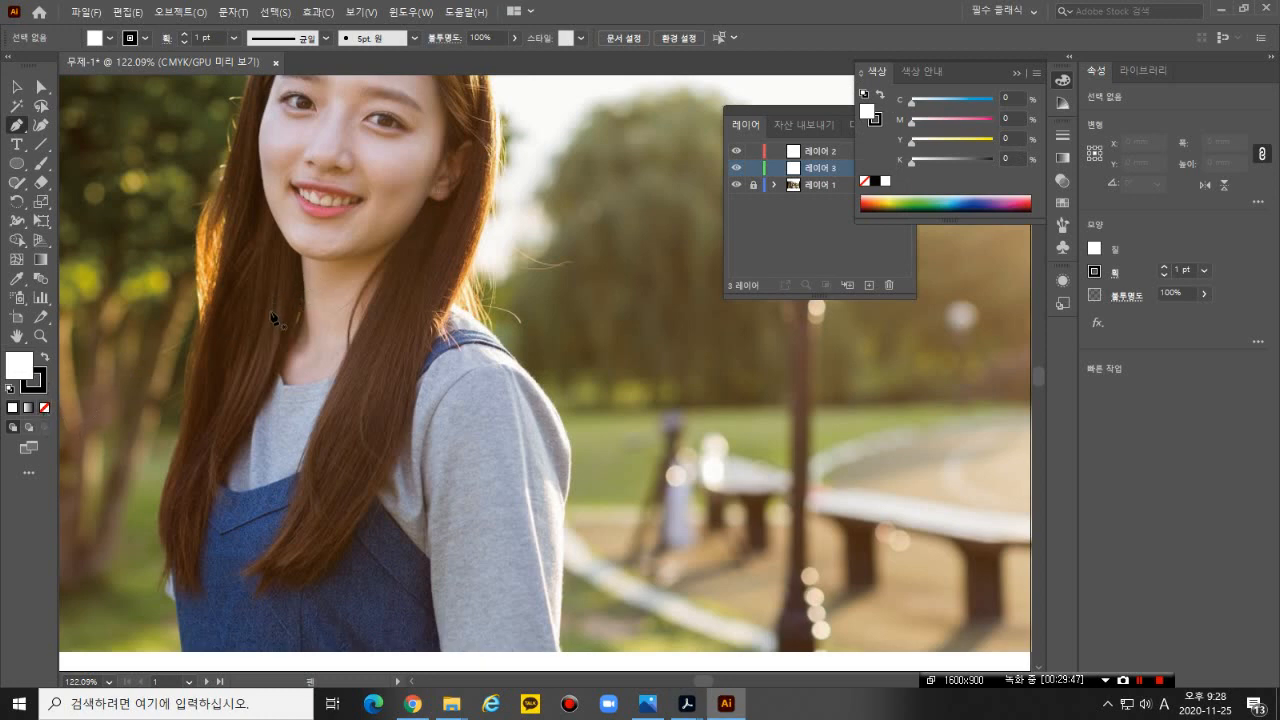
{"action": "left_click", "coordinate": [45, 408]}
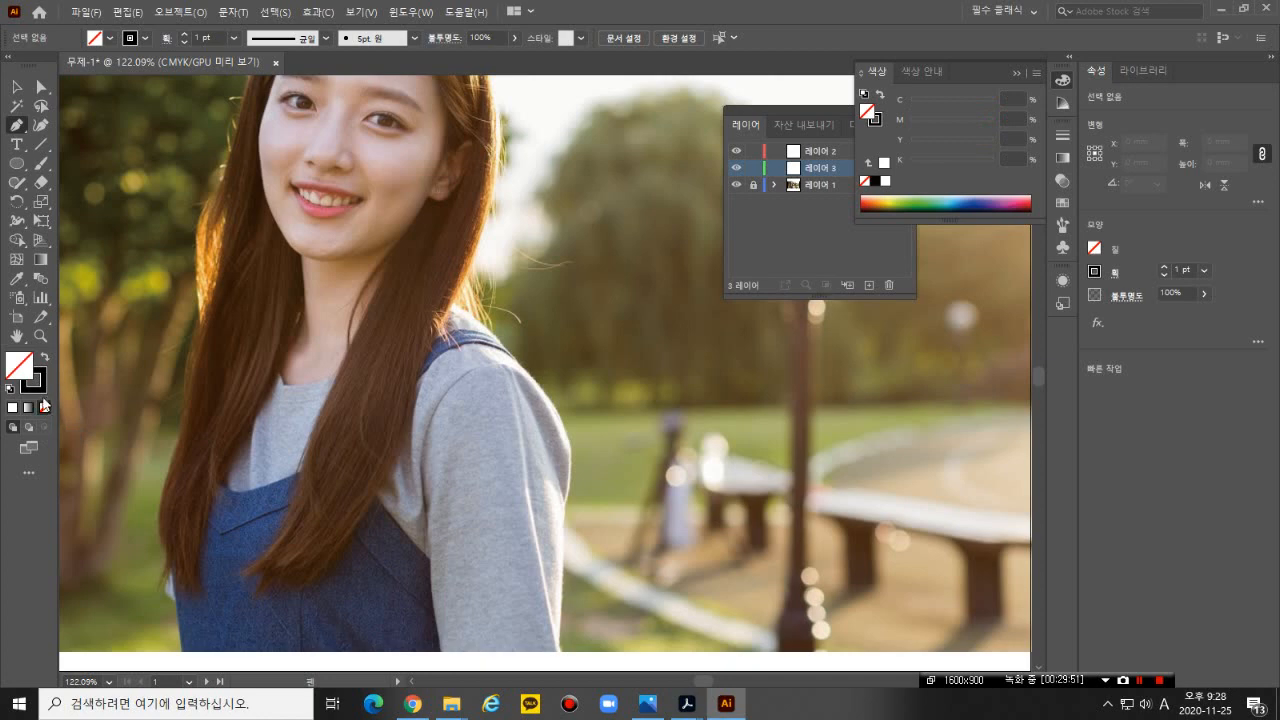
{"action": "left_click", "coordinate": [34, 377]}
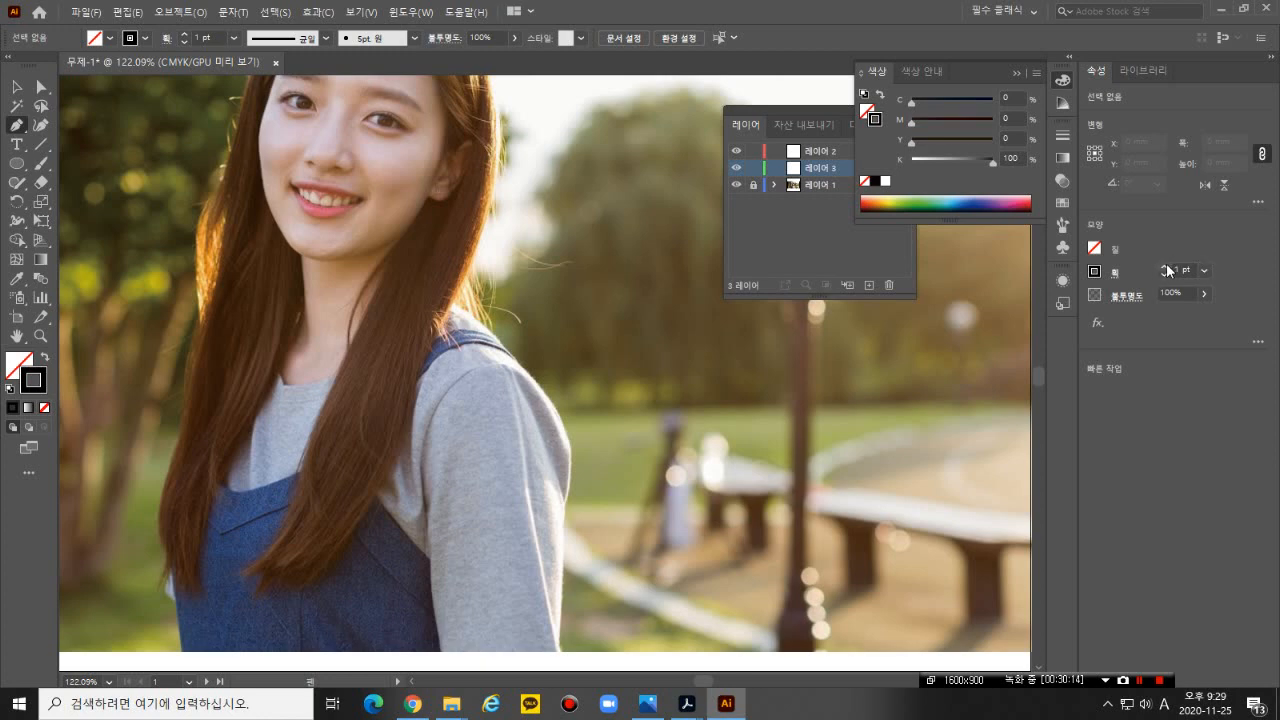
{"action": "left_click", "coordinate": [1205, 269]}
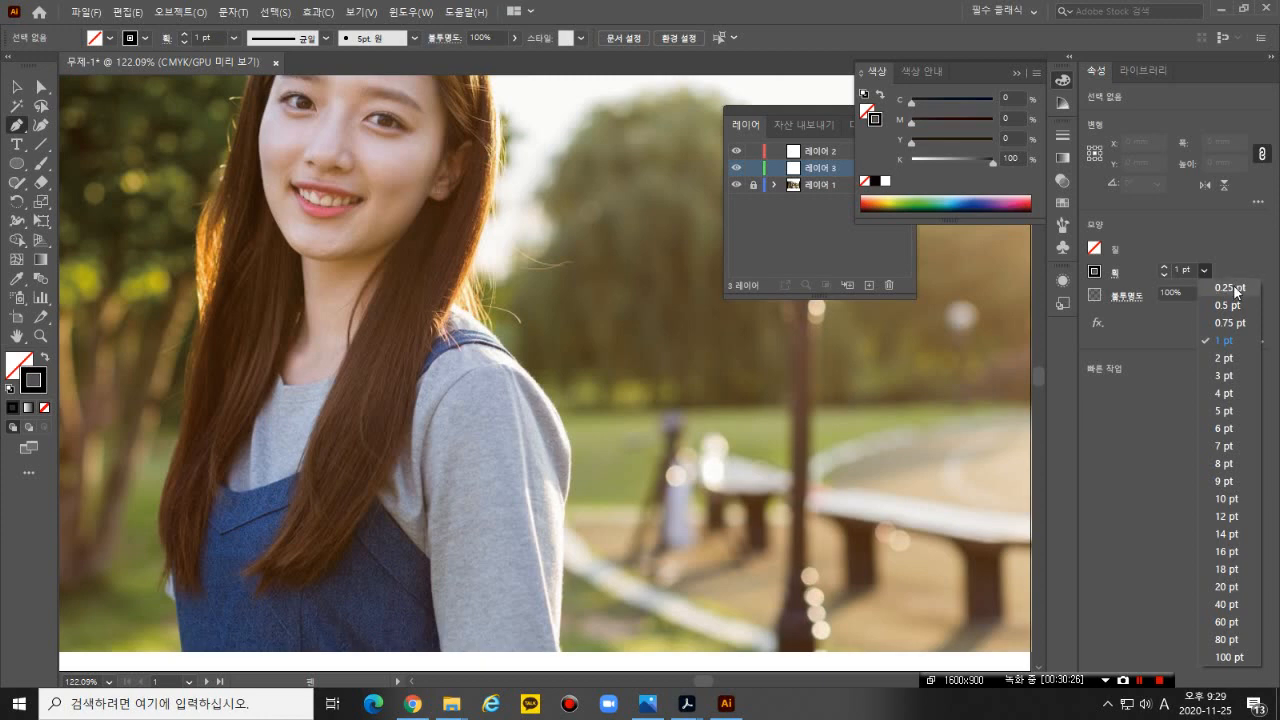
{"action": "left_click", "coordinate": [1236, 290]}
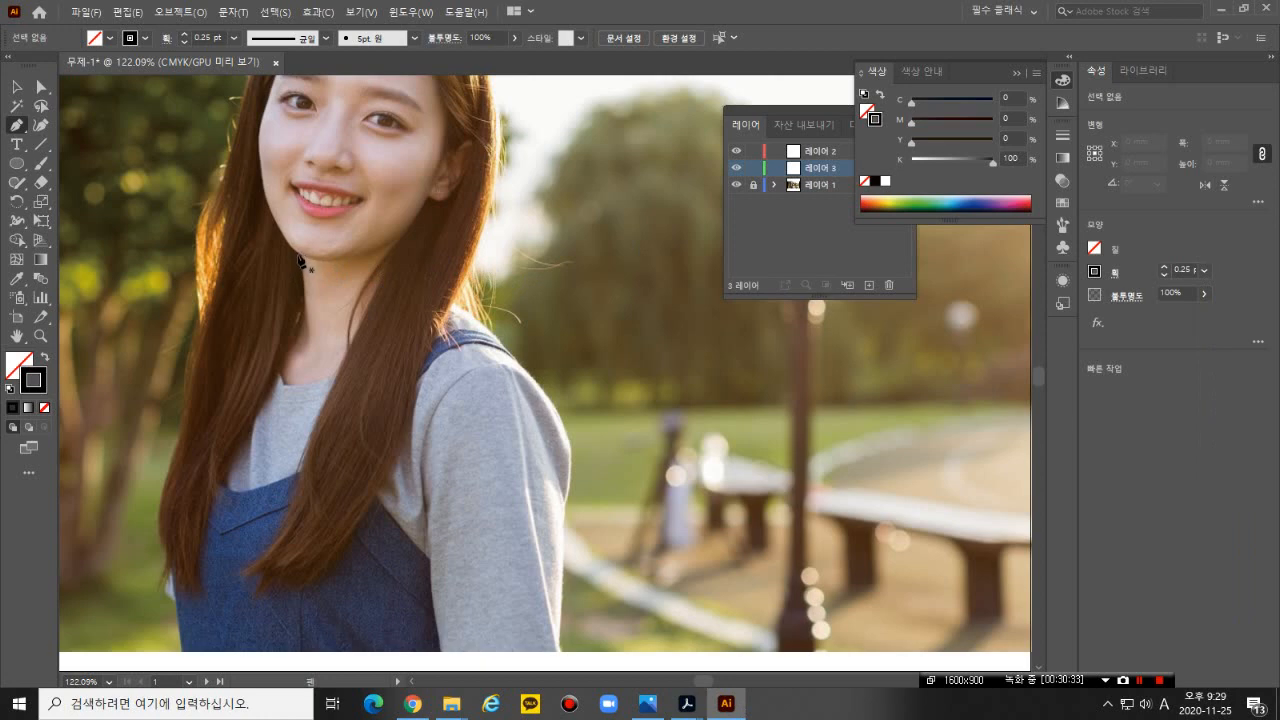
- Lower the opacity for new artwork to about 66%
{"action": "left_click", "coordinate": [1203, 292]}
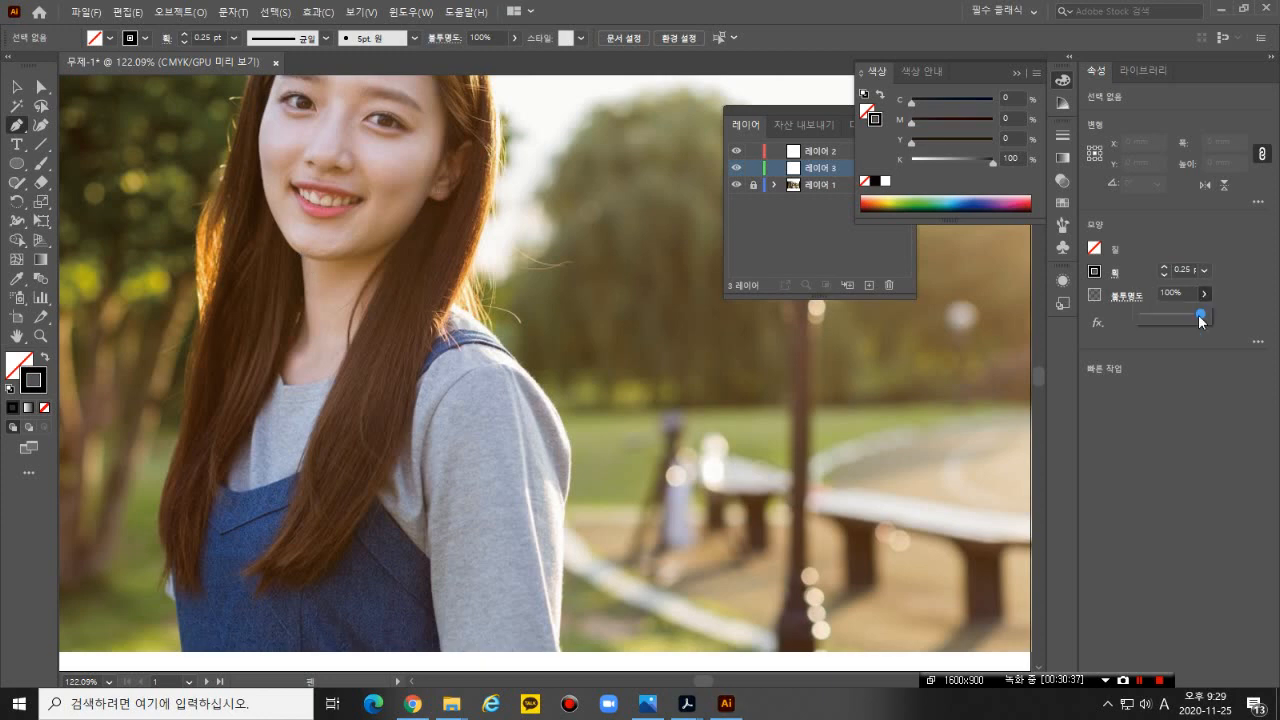
{"action": "left_click_drag", "start_coordinate": [1204, 318], "coordinate": [1181, 323]}
{"action": "left_click", "coordinate": [1229, 315]}
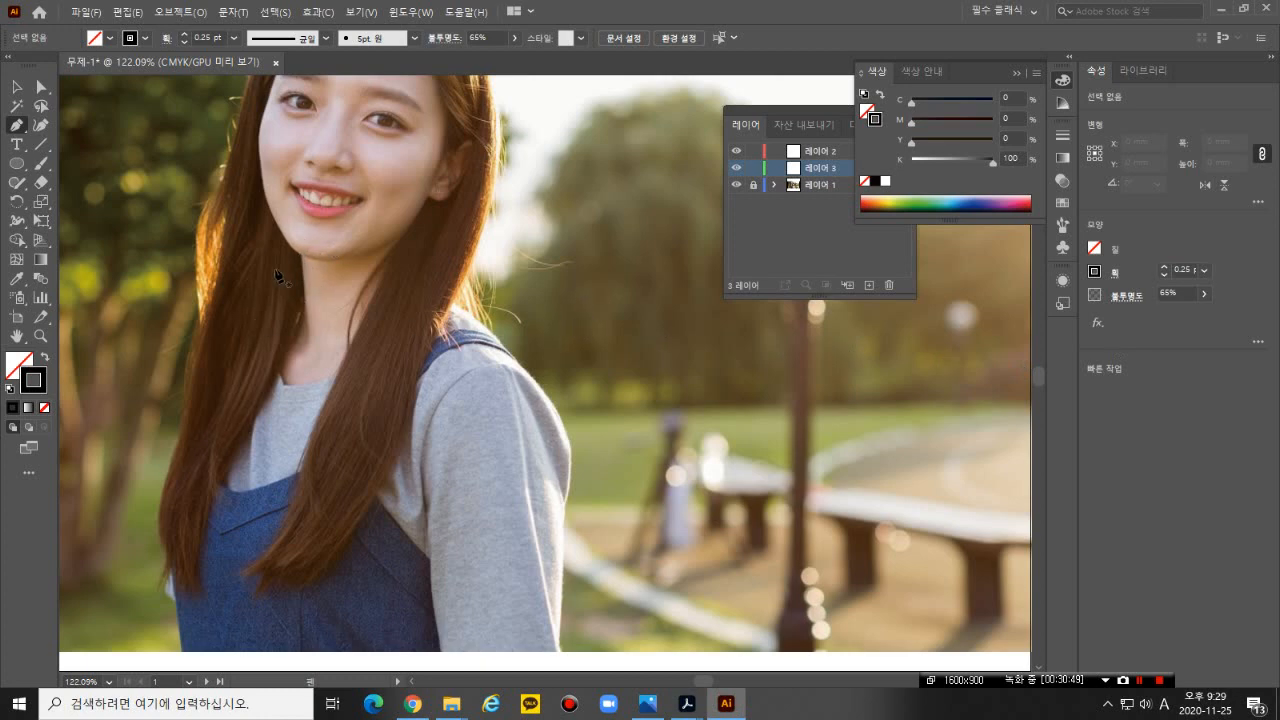
- Begin a Pen path on 레이어 3 at the chin's left edge and run it over the hair beside the neck to the neckline
{"action": "key", "text": "ctrl"}
{"action": "key", "text": "ctrl+space"}
{"action": "left_click_drag", "start_coordinate": [264, 235], "coordinate": [240, 189]}
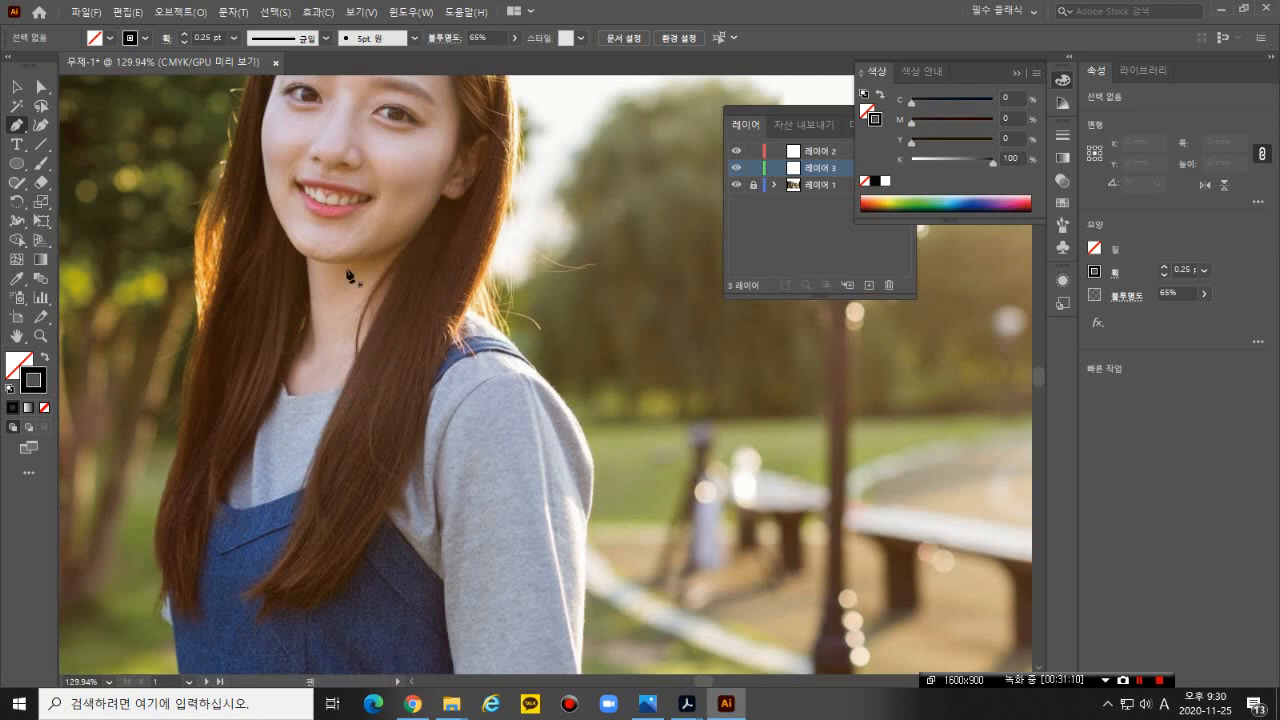
{"action": "key", "text": "z"}
{"action": "left_click_drag", "start_coordinate": [220, 213], "coordinate": [323, 289]}
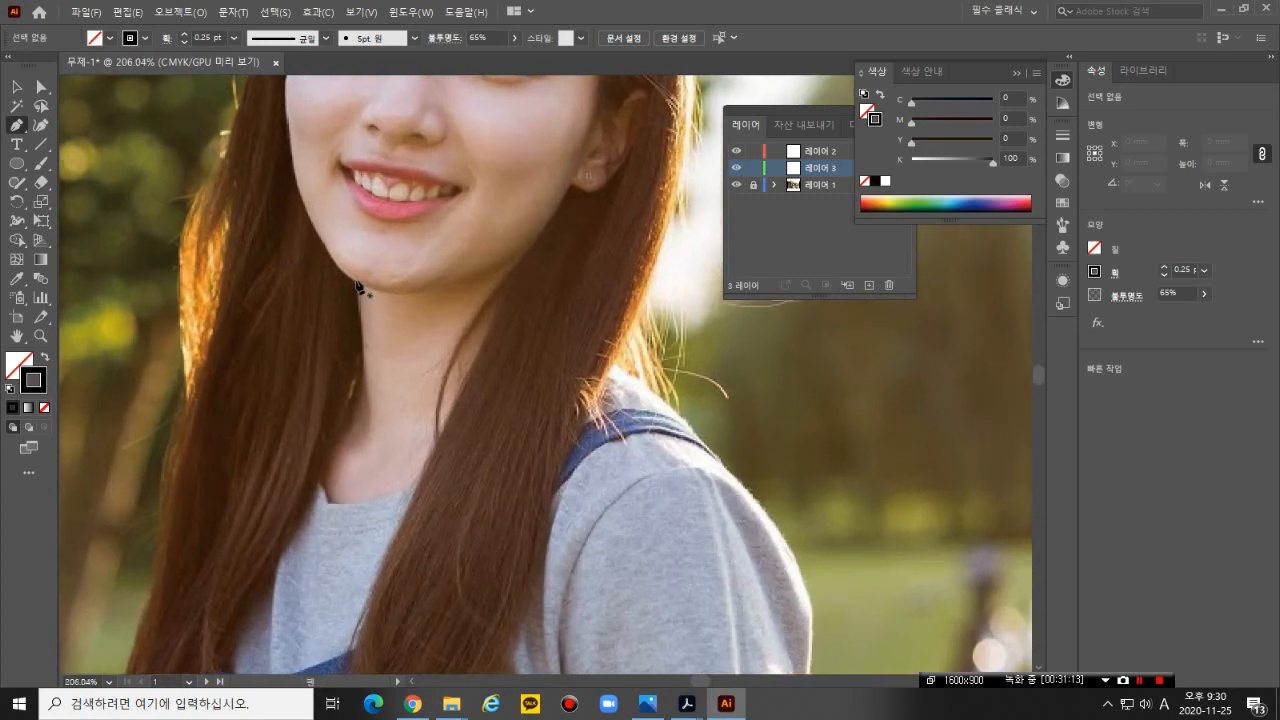
{"action": "left_click", "coordinate": [355, 281]}
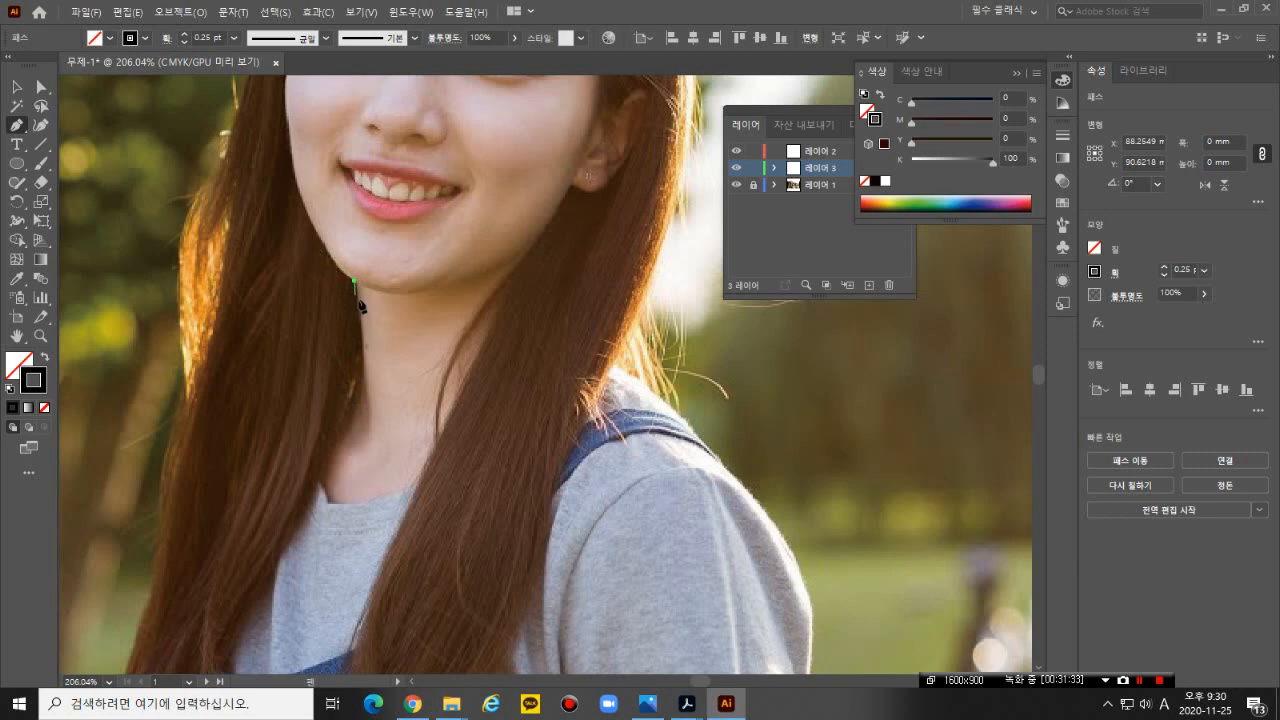
{"action": "left_click", "coordinate": [314, 383]}
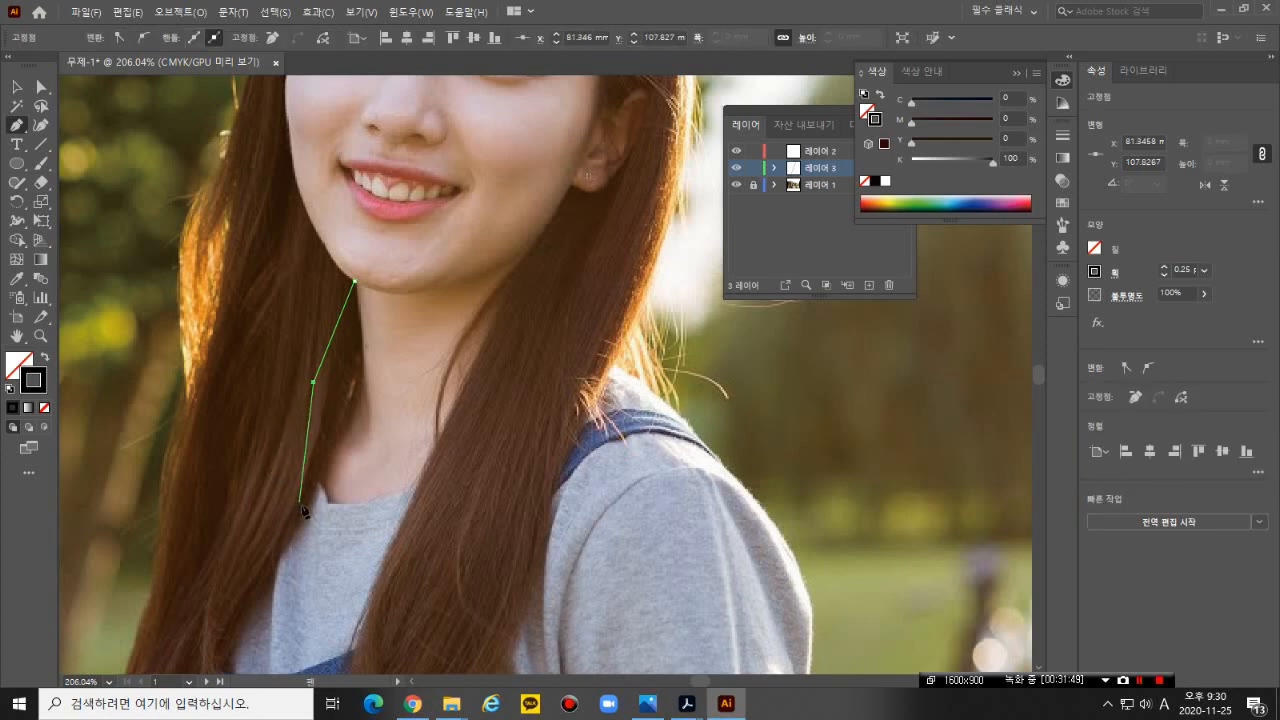
{"action": "left_click_drag", "start_coordinate": [301, 478], "coordinate": [302, 518]}
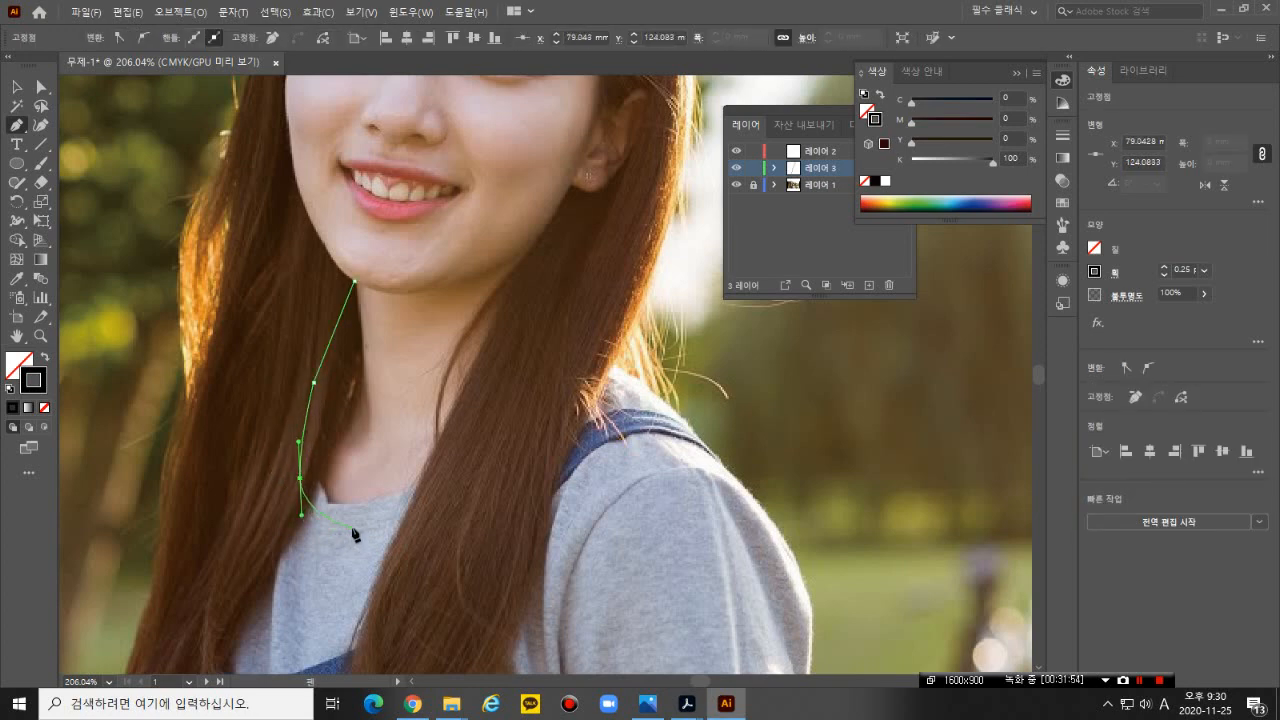
- Continue the neck path below the neckline and up to the hair above the shoulder, closing it at the chin with a curved segment
{"action": "left_click", "coordinate": [326, 537]}
{"action": "left_click_drag", "start_coordinate": [449, 519], "coordinate": [497, 485]}
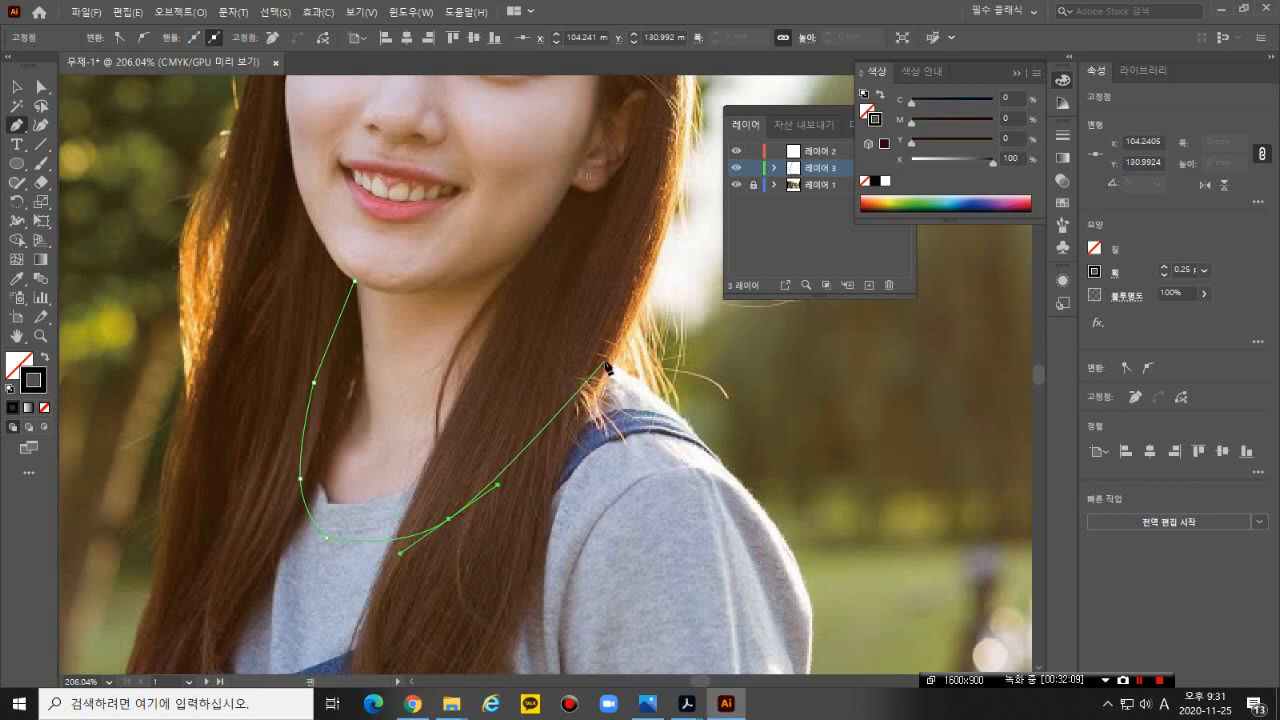
{"action": "left_click", "coordinate": [604, 362]}
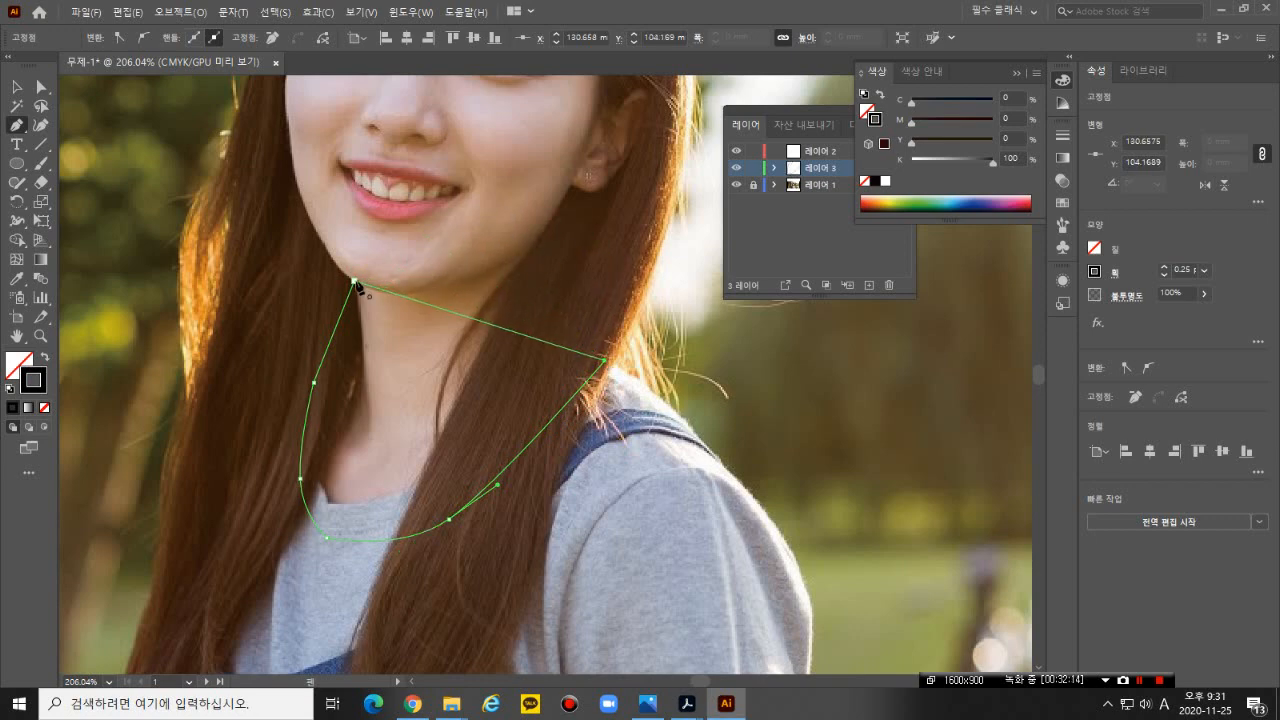
{"action": "left_click", "coordinate": [355, 284]}
{"action": "left_click_drag", "start_coordinate": [355, 284], "coordinate": [212, 488]}
- Switch to the Selection tool and move the layer list away from the neck path
{"action": "left_click", "coordinate": [18, 87]}
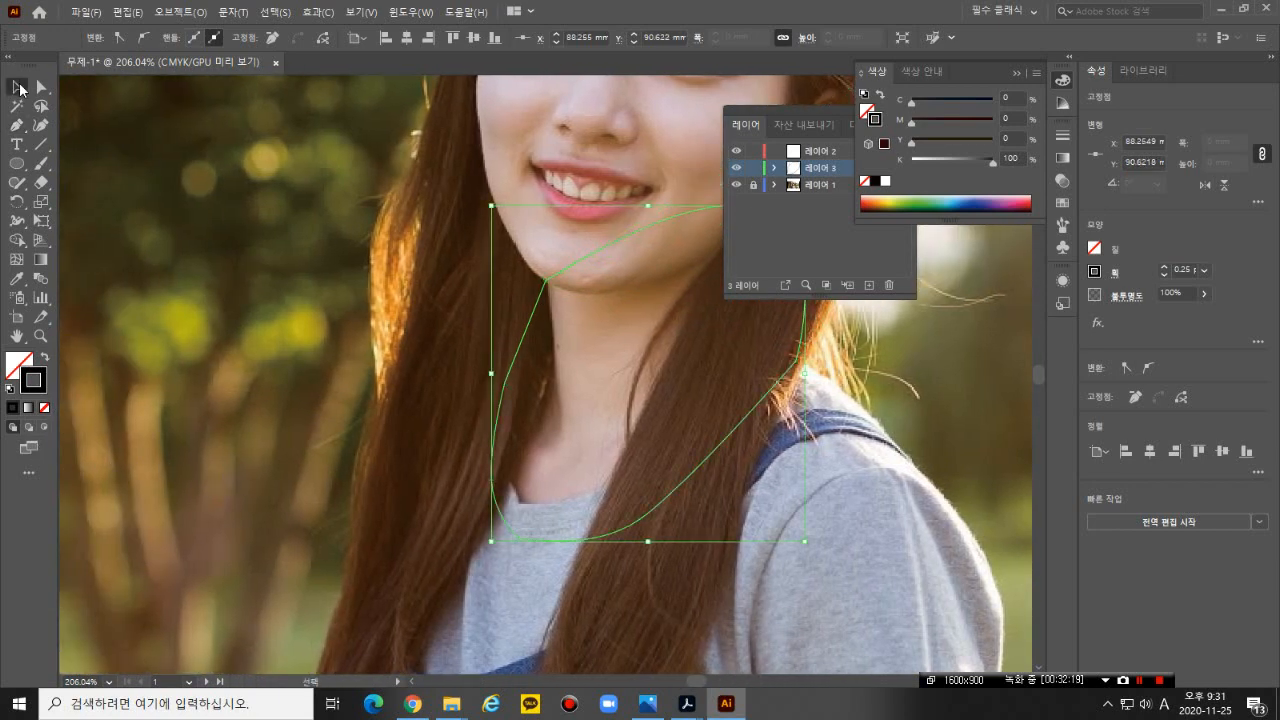
{"action": "left_click_drag", "start_coordinate": [824, 114], "coordinate": [182, 146]}
{"action": "left_click_drag", "start_coordinate": [706, 286], "coordinate": [577, 289]}
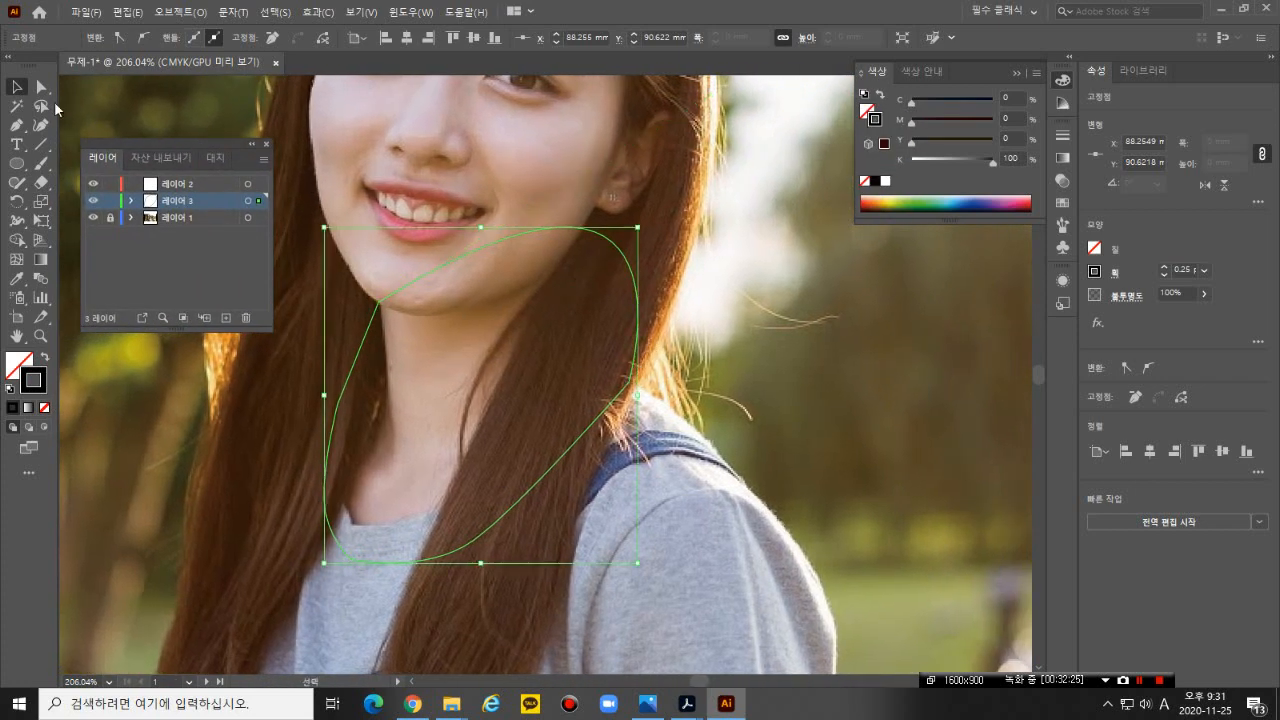
- Reshape the closed neck path by moving its shoulder-side point inward, raising the chin point slightly and shortening the chin point's curve handle
{"action": "left_click", "coordinate": [41, 88]}
{"action": "left_click", "coordinate": [632, 383]}
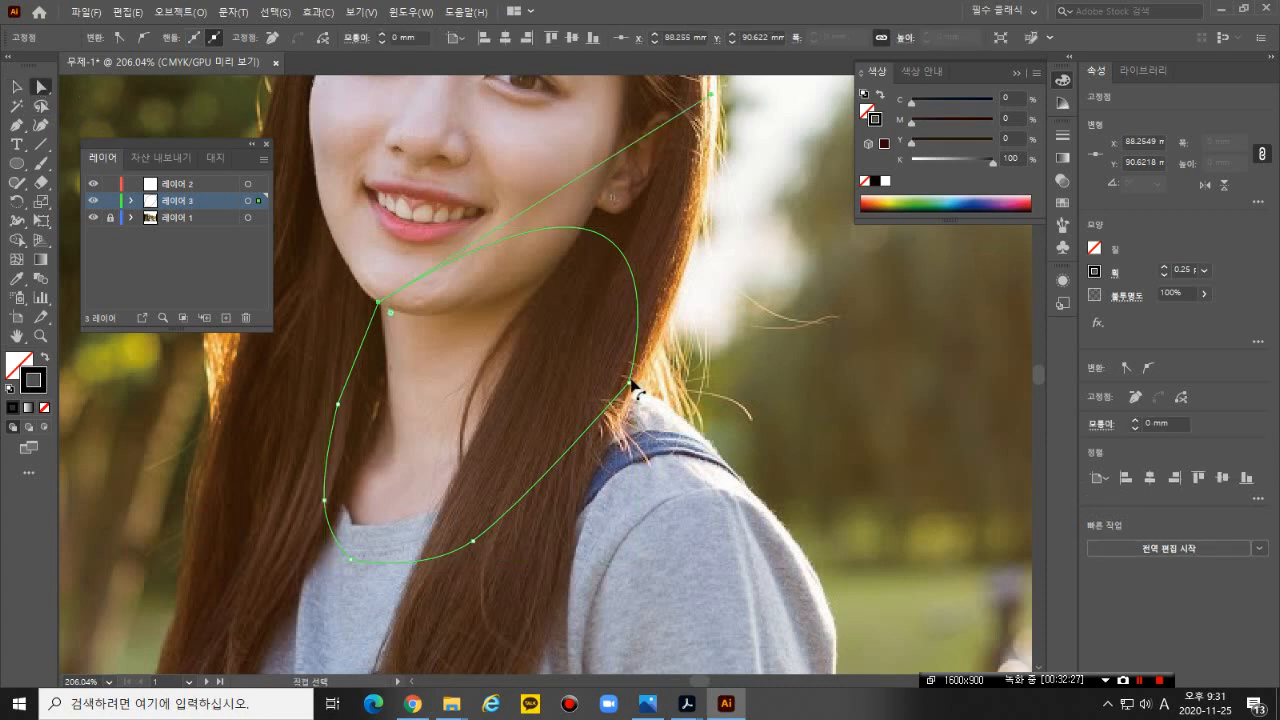
{"action": "left_click_drag", "start_coordinate": [632, 383], "coordinate": [603, 352]}
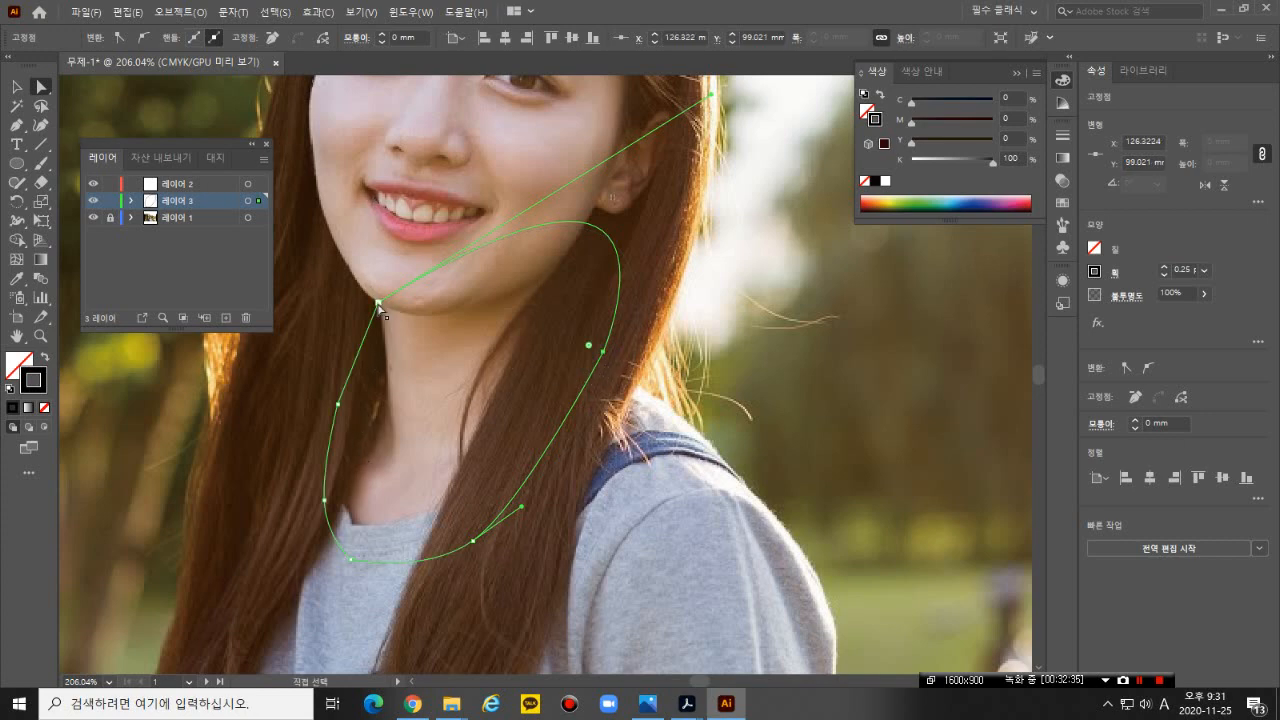
{"action": "left_click_drag", "start_coordinate": [380, 304], "coordinate": [380, 296]}
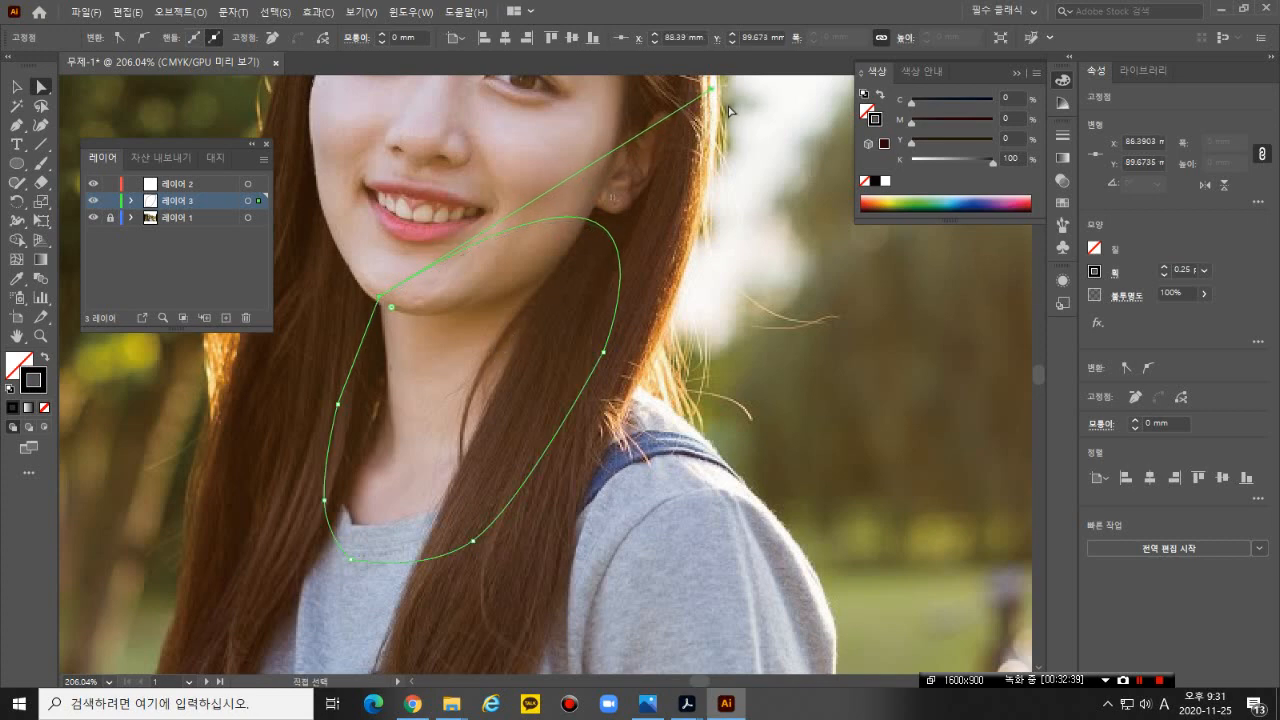
{"action": "left_click_drag", "start_coordinate": [712, 89], "coordinate": [660, 188]}
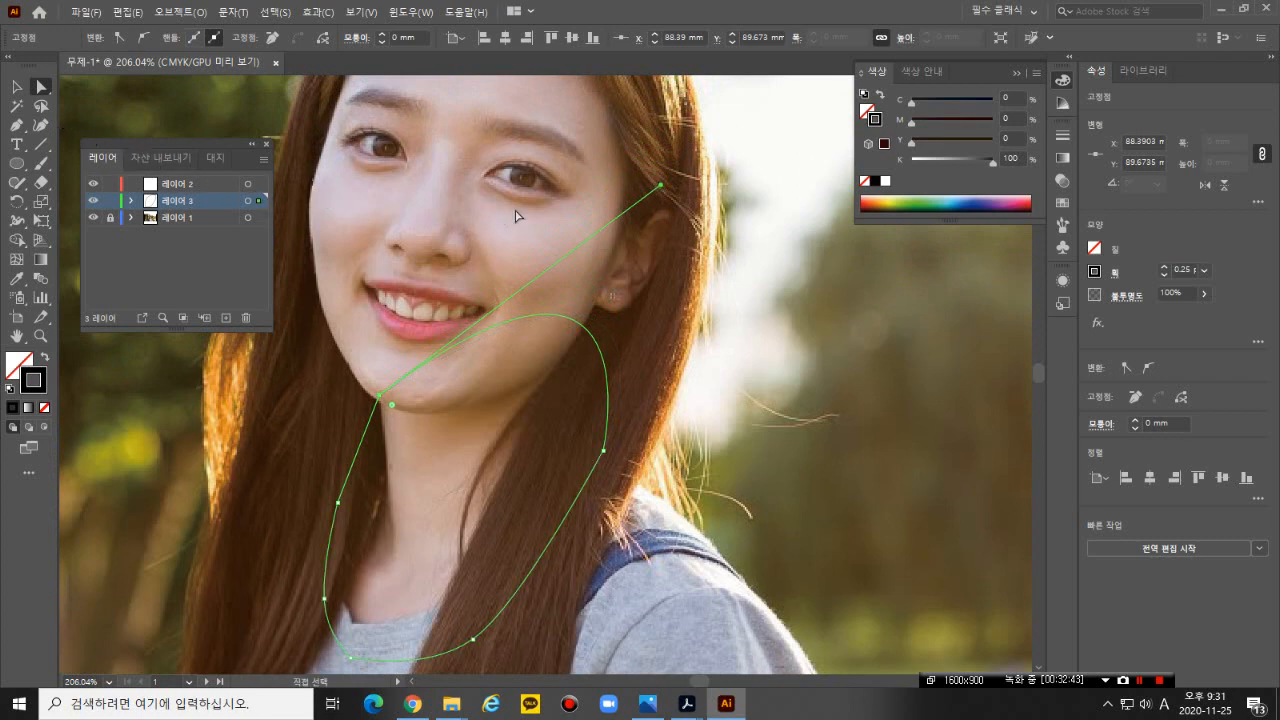
{"action": "left_click_drag", "start_coordinate": [662, 188], "coordinate": [650, 207]}
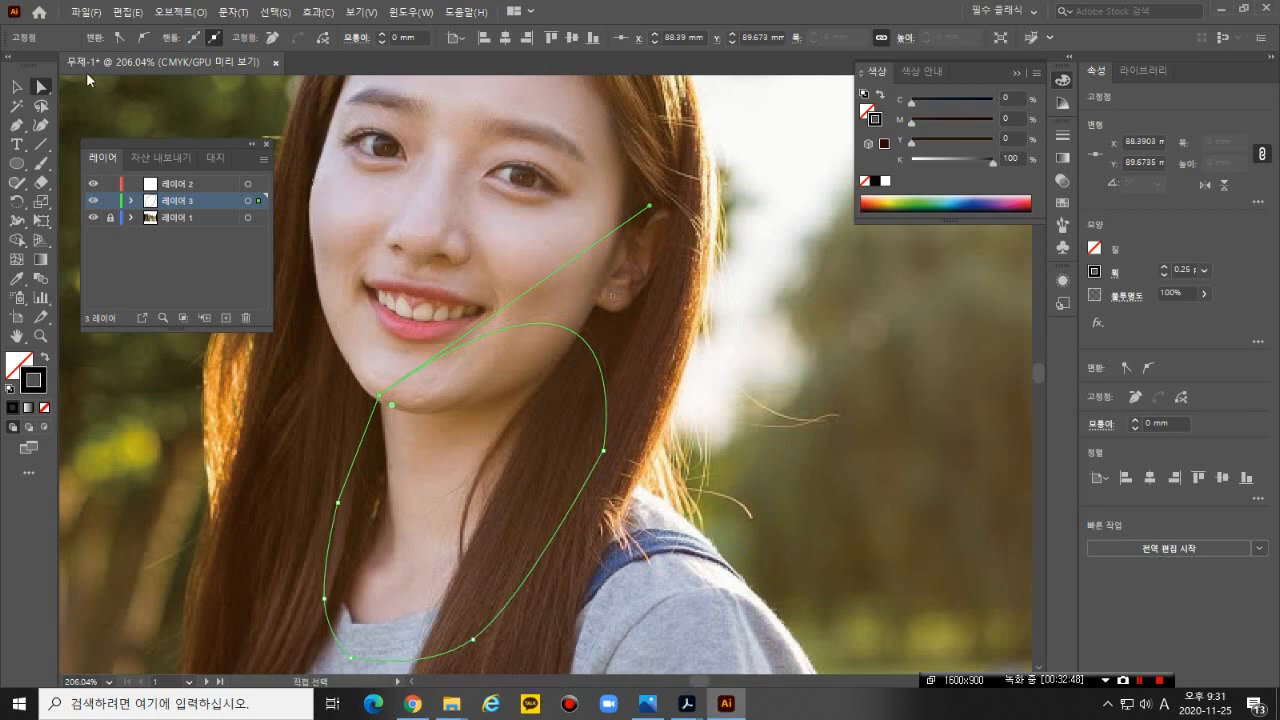
{"action": "left_click", "coordinate": [17, 88]}
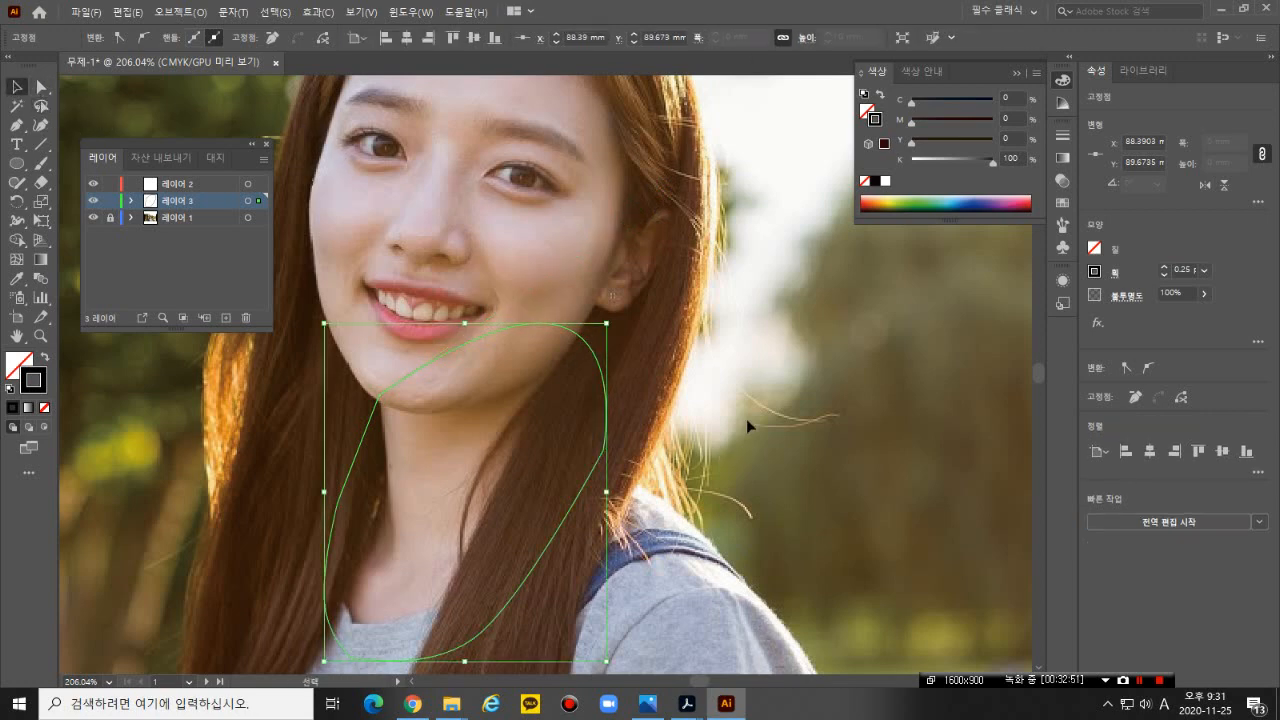
{"action": "left_click_drag", "start_coordinate": [543, 486], "coordinate": [566, 335]}
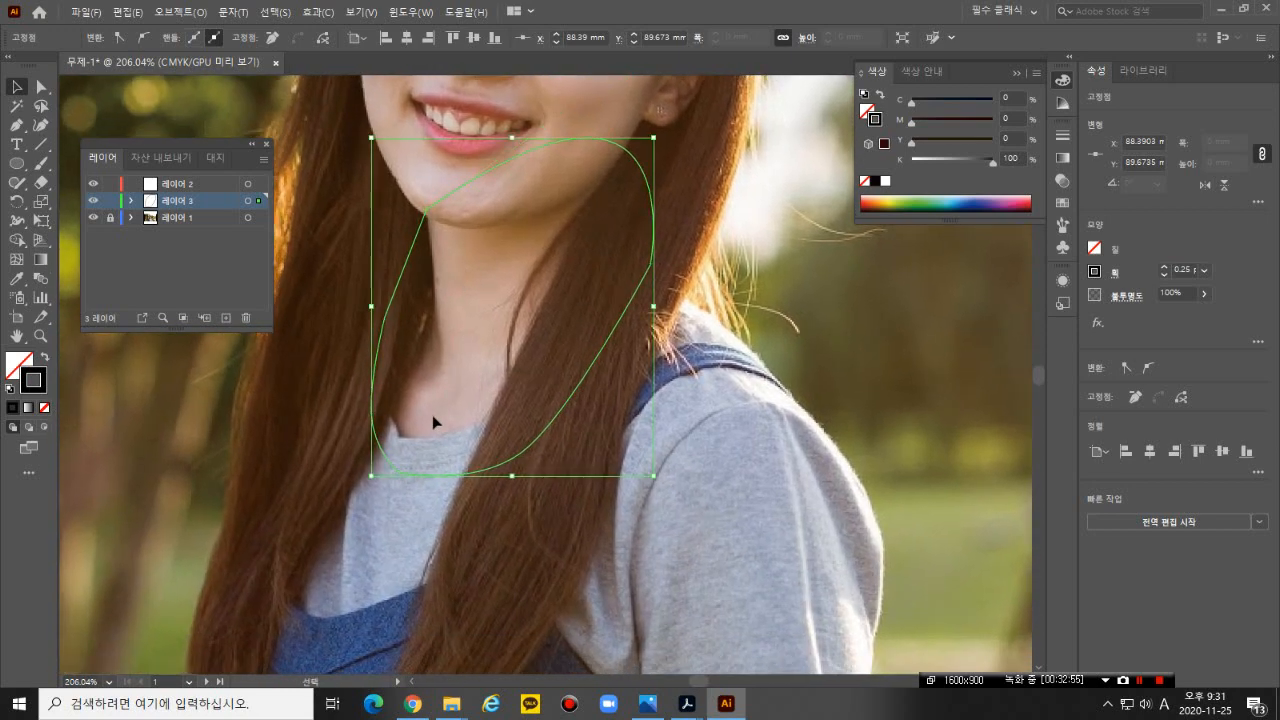
{"action": "left_click_drag", "start_coordinate": [448, 402], "coordinate": [410, 442]}
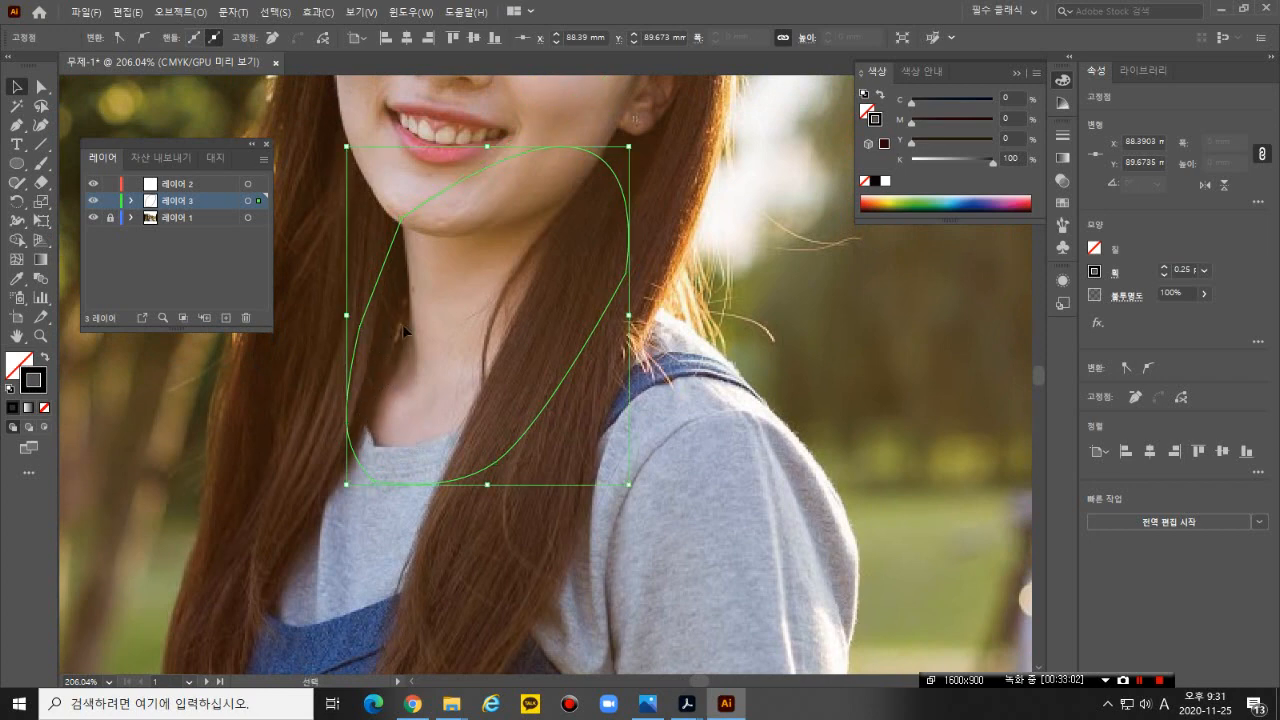
- Begin a Pen path for the gray shirt in the hair beside the neck, follow the neckline and run it across the hair to the shoulder
{"action": "left_click", "coordinate": [18, 124]}
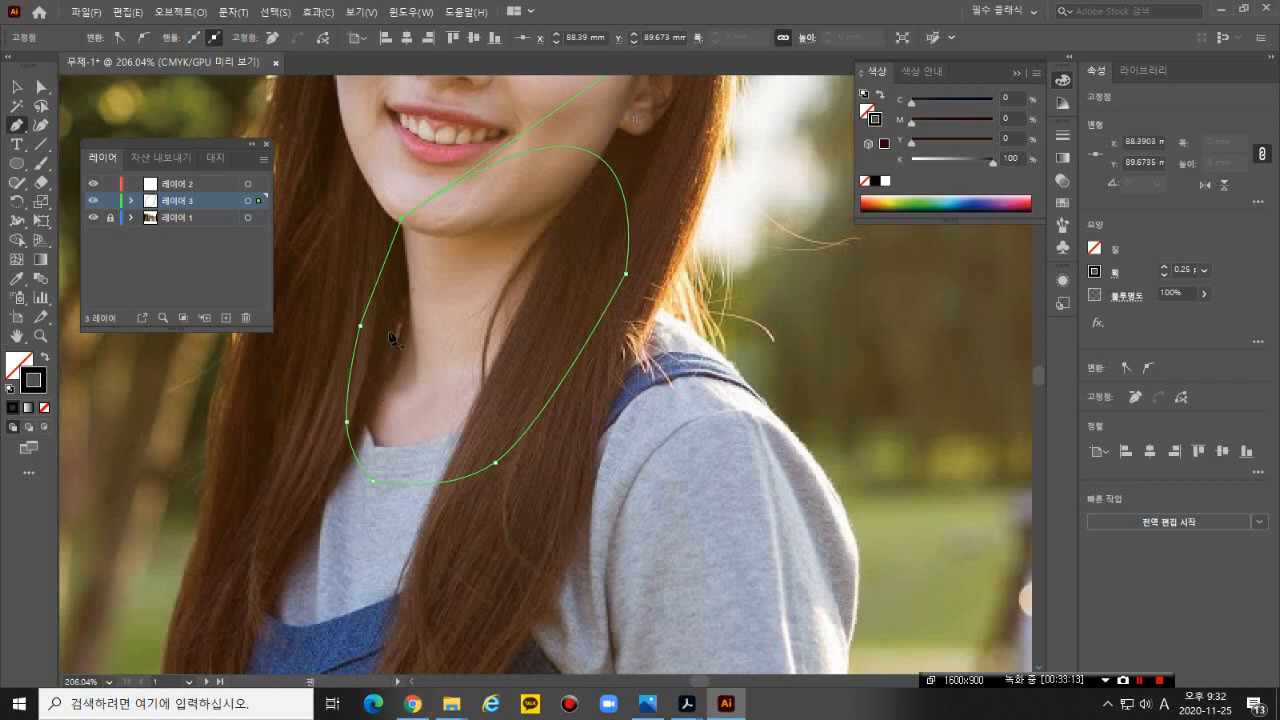
{"action": "left_click", "coordinate": [346, 421]}
{"action": "left_click", "coordinate": [355, 383]}
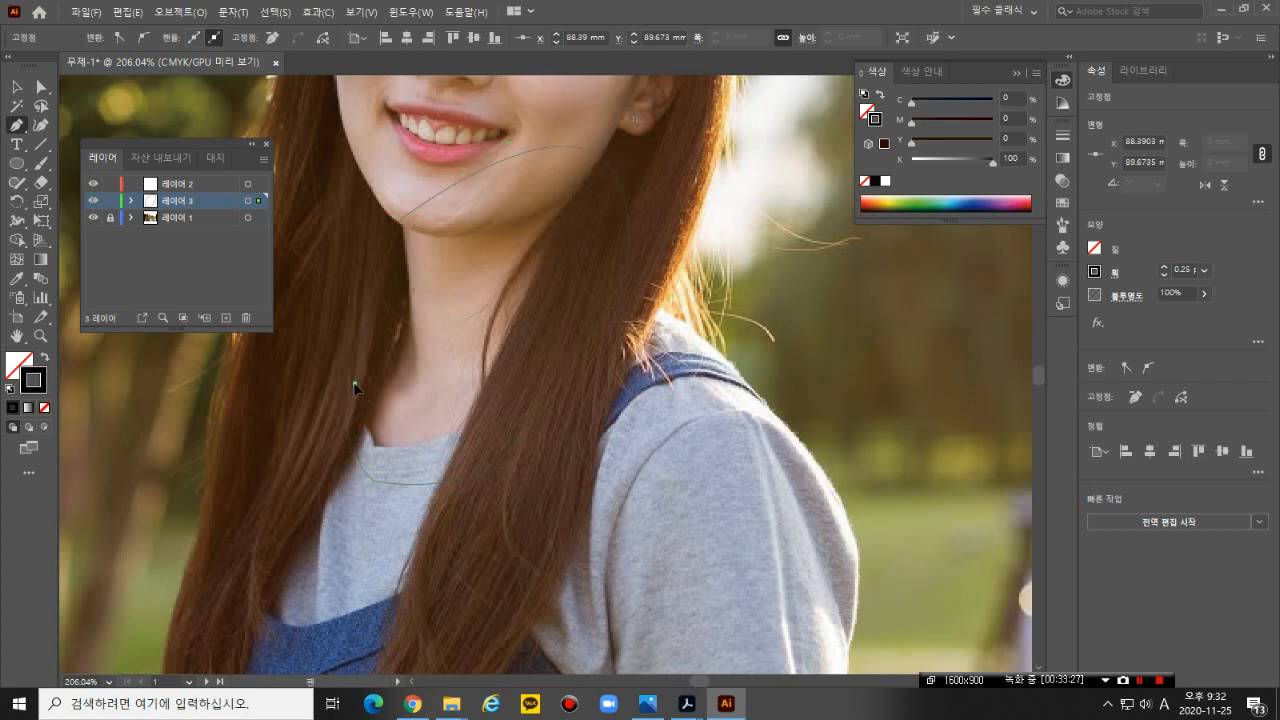
{"action": "left_click", "coordinate": [374, 447]}
{"action": "left_click", "coordinate": [465, 431]}
{"action": "left_click_drag", "start_coordinate": [529, 407], "coordinate": [525, 409]}
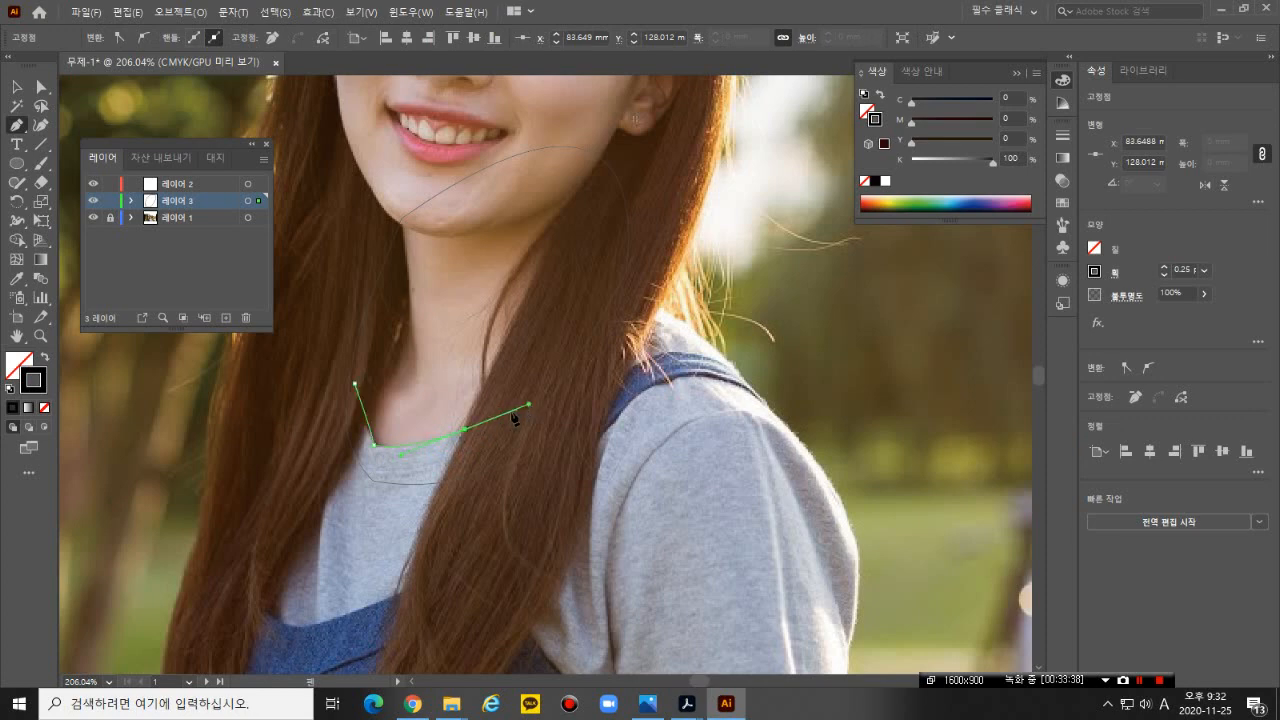
{"action": "left_click", "coordinate": [465, 431]}
{"action": "left_click", "coordinate": [642, 298]}
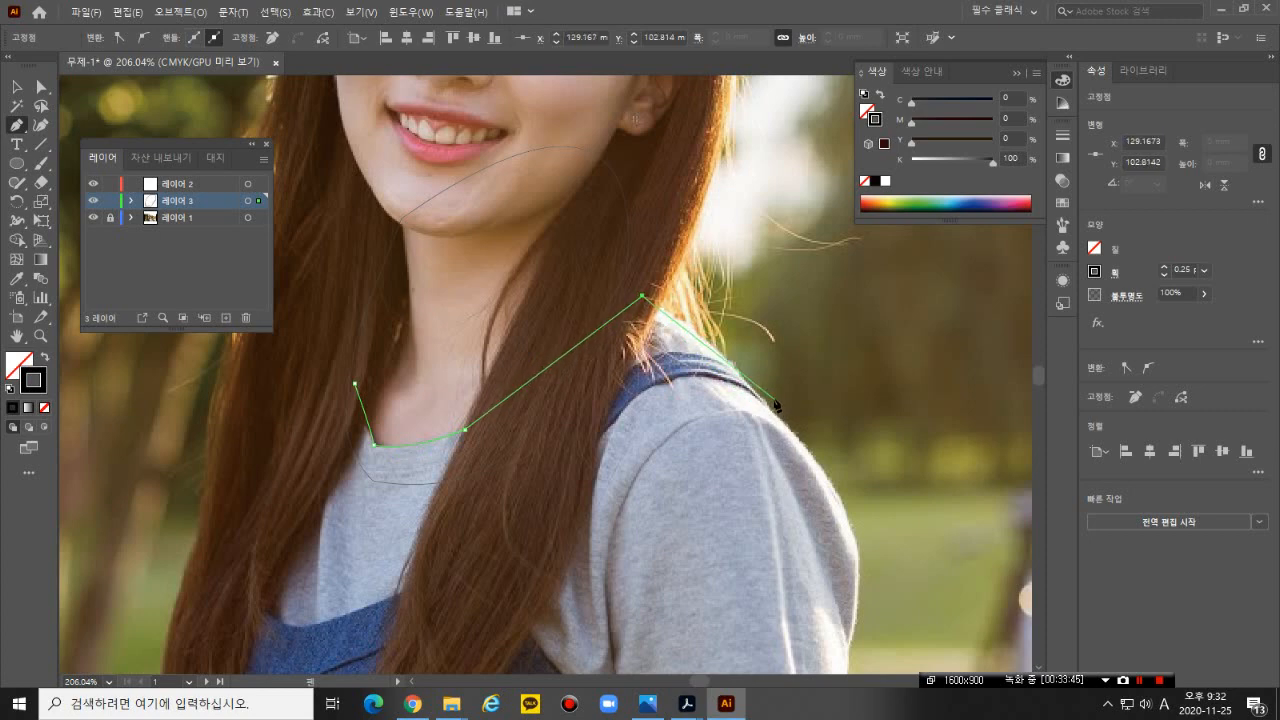
- Continue the shirt path with curved segments along the shoulder and down the outer edge of the upper arm
{"action": "left_click_drag", "start_coordinate": [737, 371], "coordinate": [770, 406]}
{"action": "left_click", "coordinate": [737, 373]}
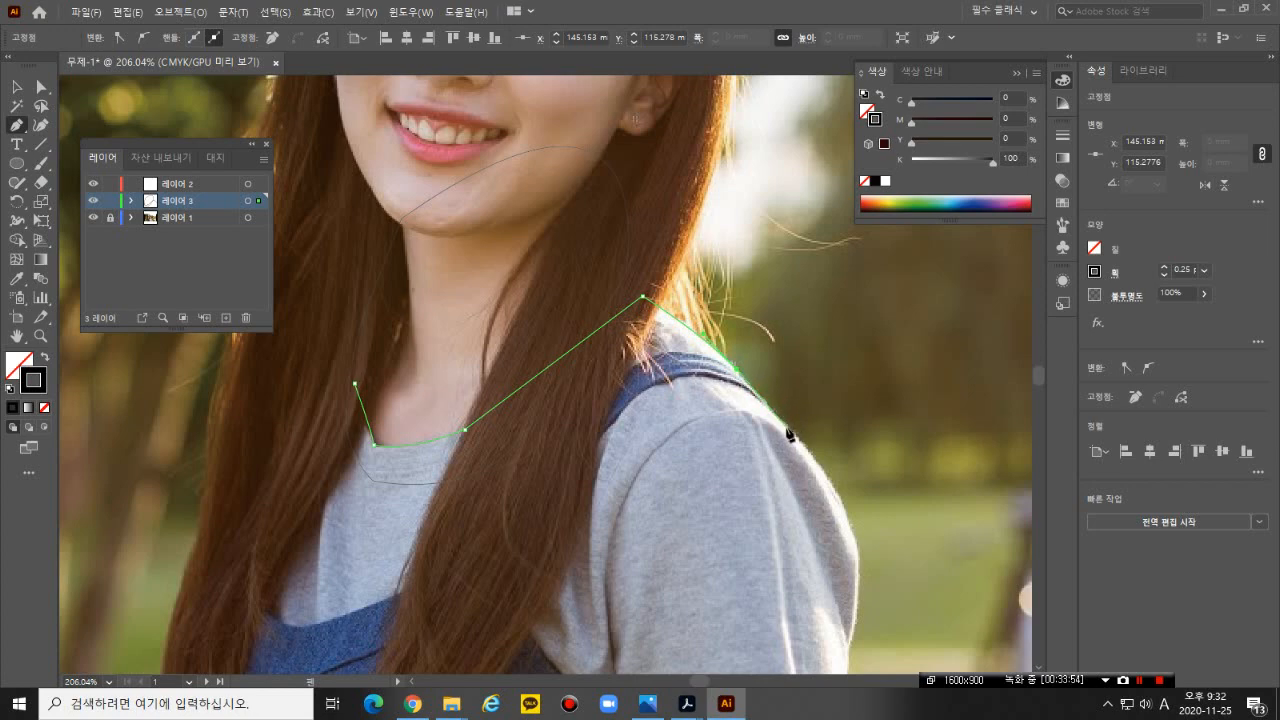
{"action": "left_click_drag", "start_coordinate": [786, 428], "coordinate": [806, 449]}
{"action": "left_click_drag", "start_coordinate": [859, 555], "coordinate": [875, 622]}
{"action": "left_click_drag", "start_coordinate": [820, 568], "coordinate": [768, 314]}
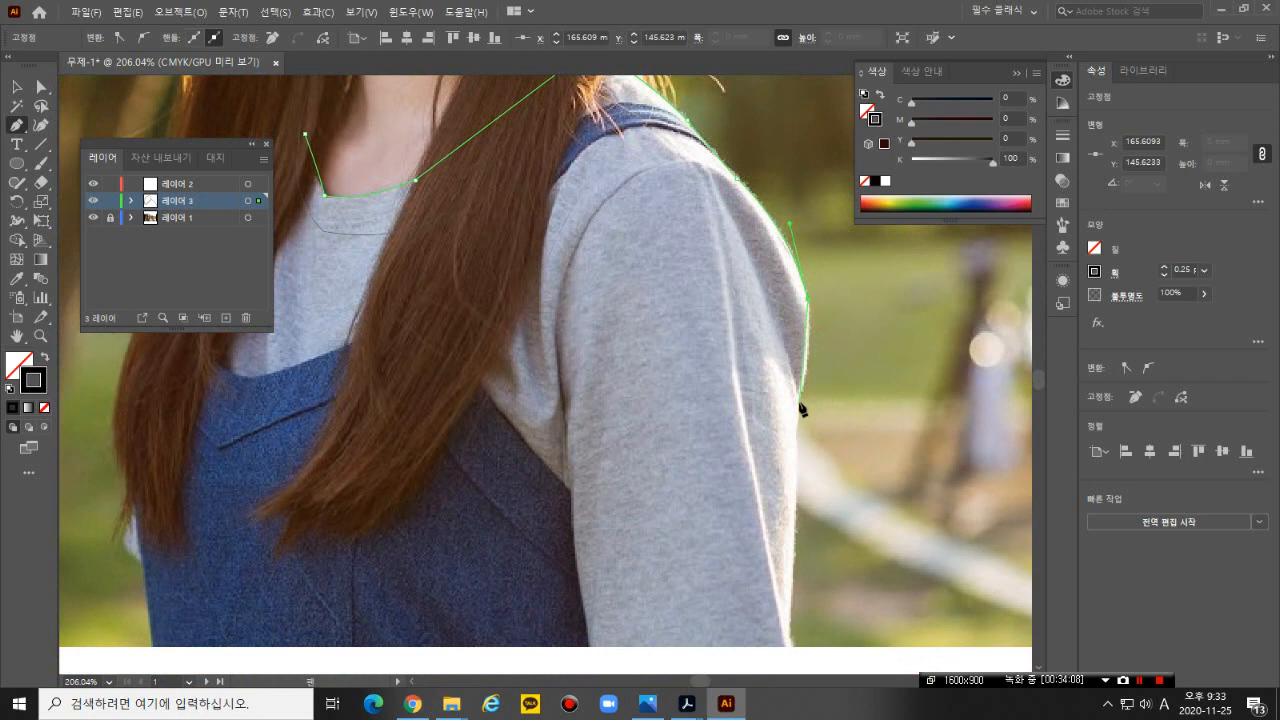
- Extend the shirt path down the sleeve's outer edge to the bottom edge of the photo
{"action": "left_click_drag", "start_coordinate": [803, 405], "coordinate": [786, 451]}
{"action": "left_click_drag", "start_coordinate": [806, 400], "coordinate": [797, 491]}
{"action": "left_click_drag", "start_coordinate": [800, 443], "coordinate": [800, 443]}
{"action": "left_click", "coordinate": [793, 640]}
{"action": "mouse_move", "coordinate": [795, 645]}
{"action": "left_mouse_down"}
{"action": "mouse_move", "coordinate": [780, 654]}
{"action": "mouse_move", "coordinate": [794, 680]}
{"action": "mouse_move", "coordinate": [787, 663]}
{"action": "left_mouse_up"}
{"action": "left_click", "coordinate": [791, 578]}
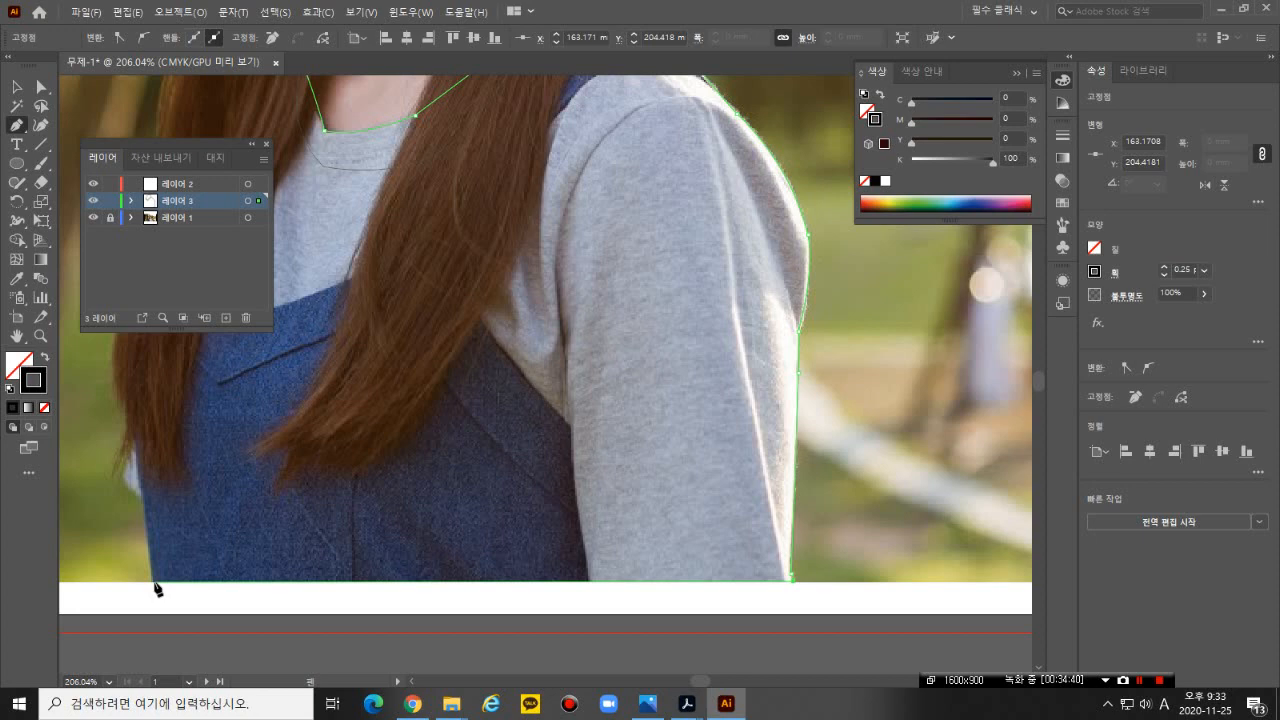
- Run the shirt path along the photo's bottom edge, up inside the overalls and across the hair to just below the bib's top edge
{"action": "left_click", "coordinate": [566, 581]}
{"action": "left_click", "coordinate": [552, 423]}
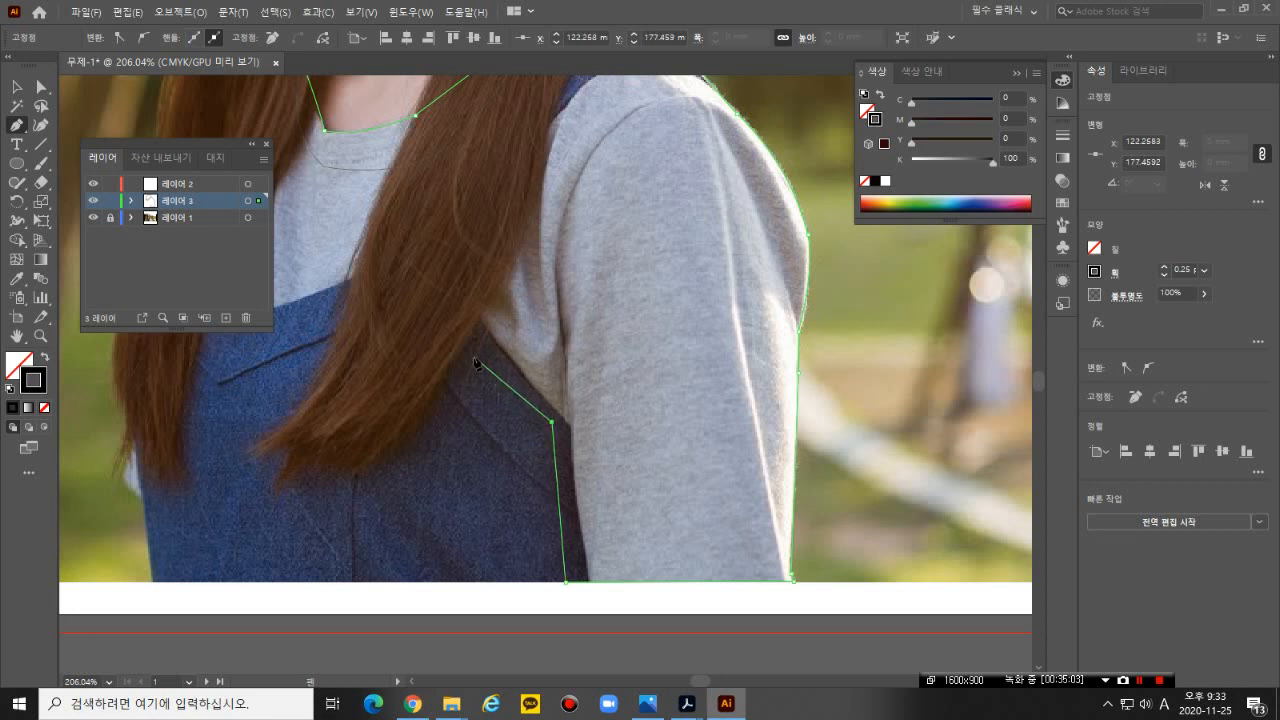
{"action": "left_click", "coordinate": [409, 274]}
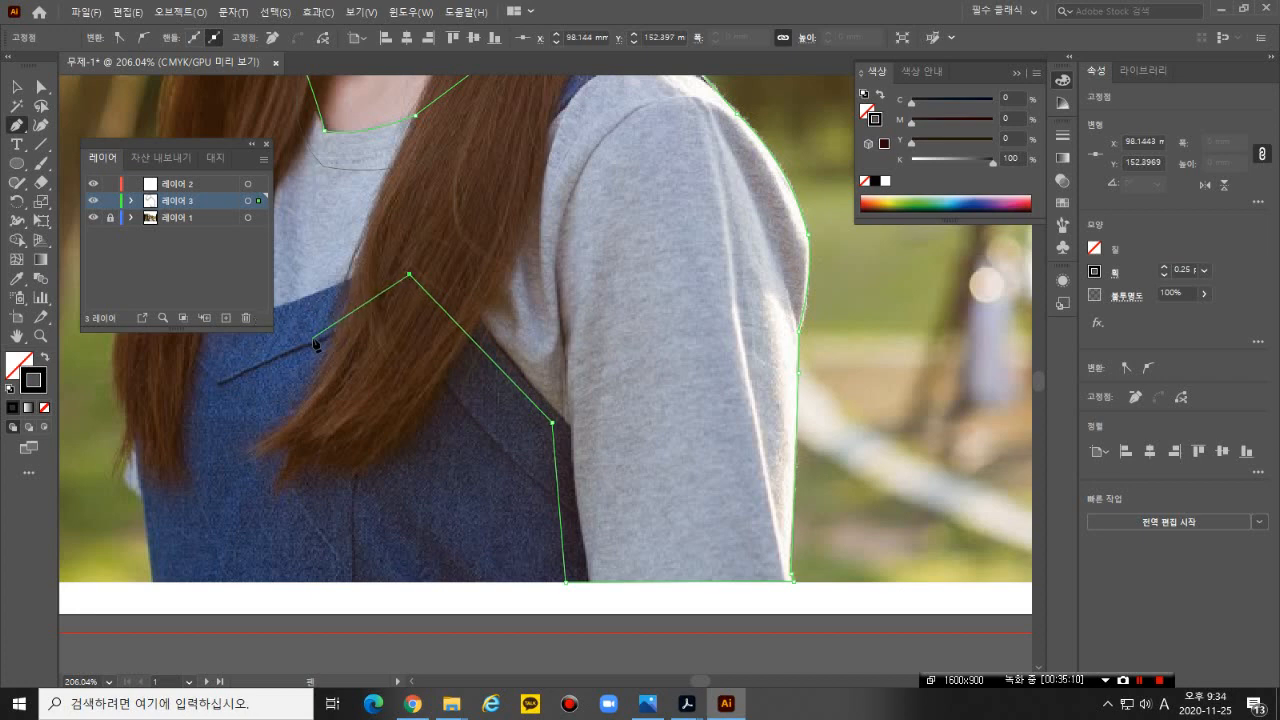
{"action": "left_click_drag", "start_coordinate": [337, 322], "coordinate": [531, 374]}
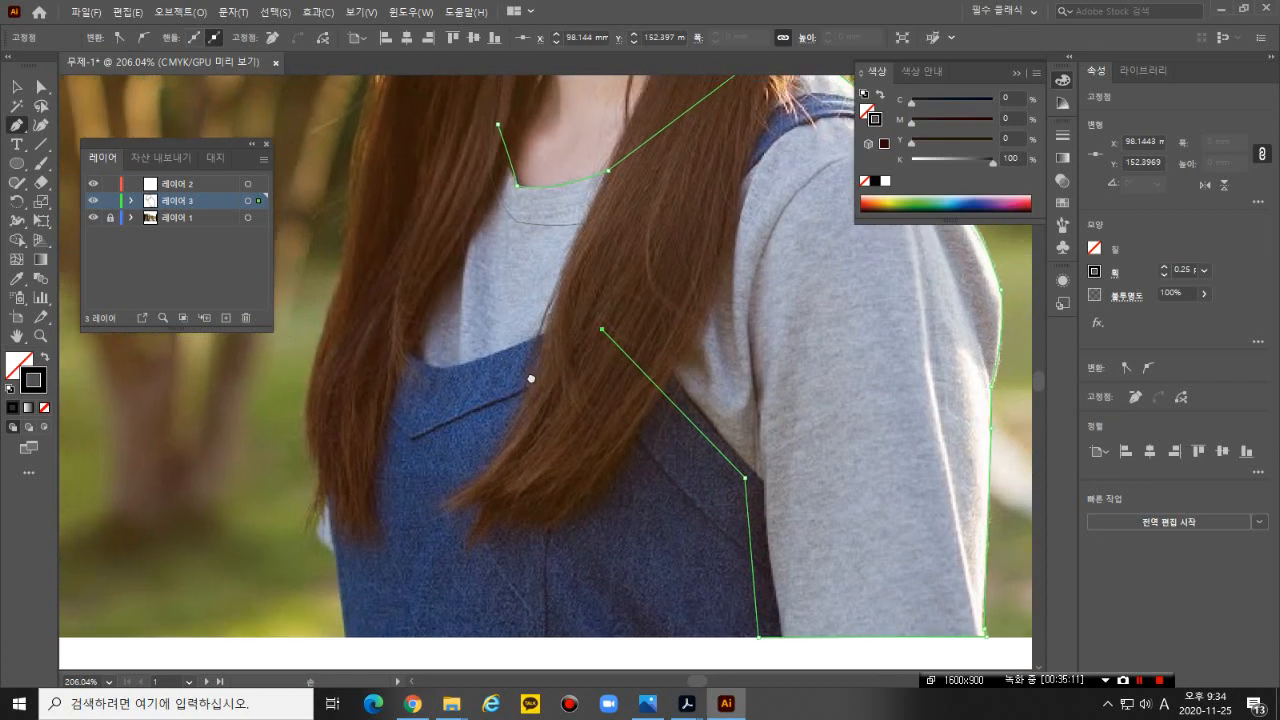
{"action": "left_click", "coordinate": [443, 388]}
- Curve the shirt path under the hair beside the bib, close it at its starting point next to the neck and deselect it
{"action": "left_click_drag", "start_coordinate": [380, 360], "coordinate": [367, 336]}
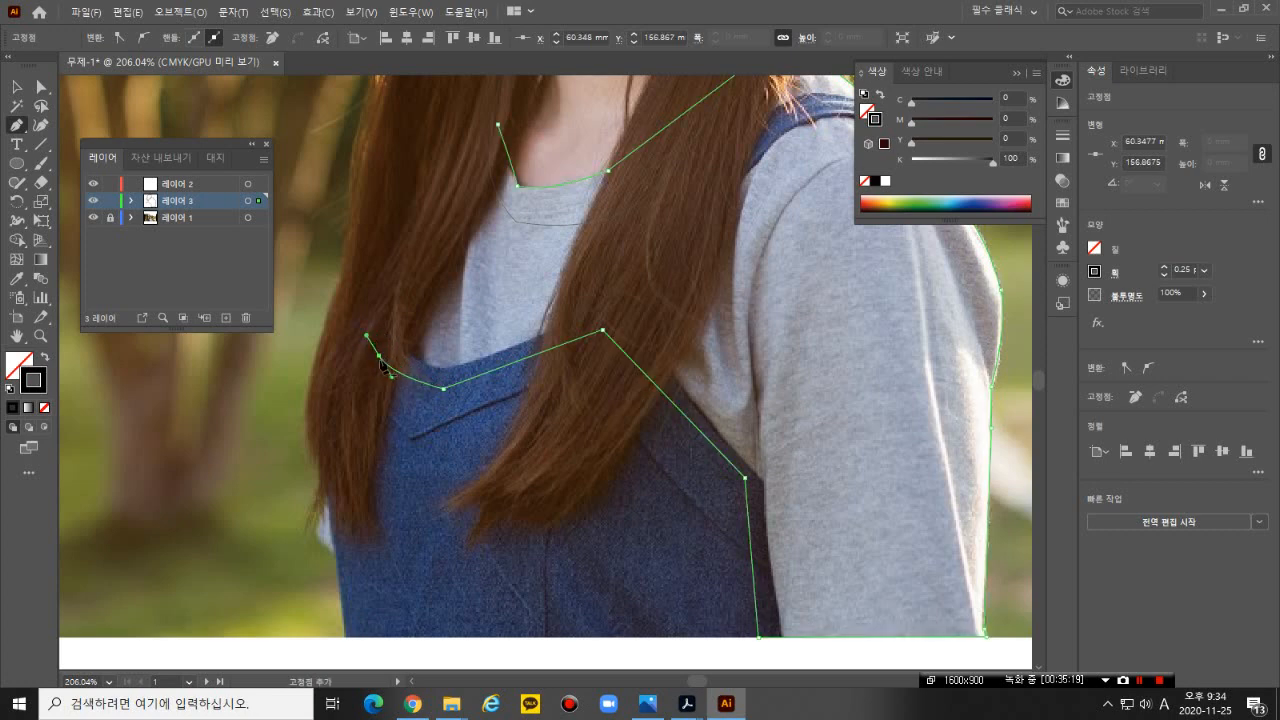
{"action": "left_click", "coordinate": [380, 357]}
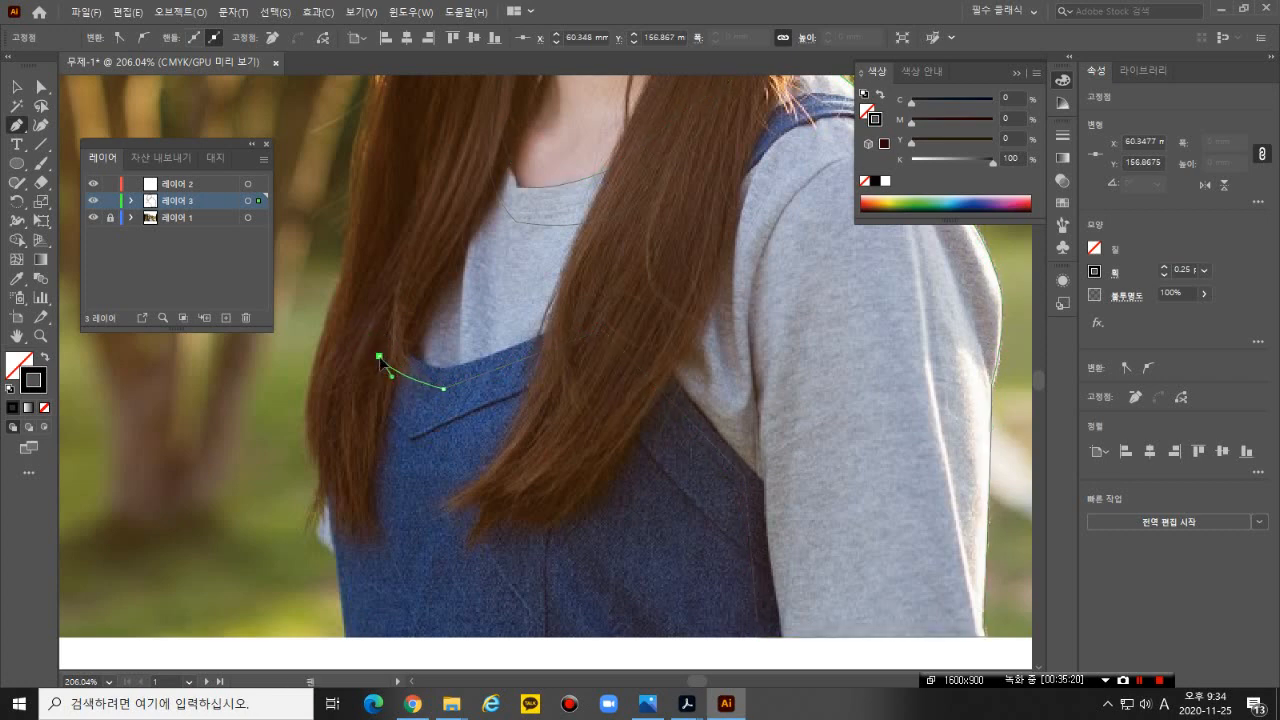
{"action": "left_click", "coordinate": [498, 124]}
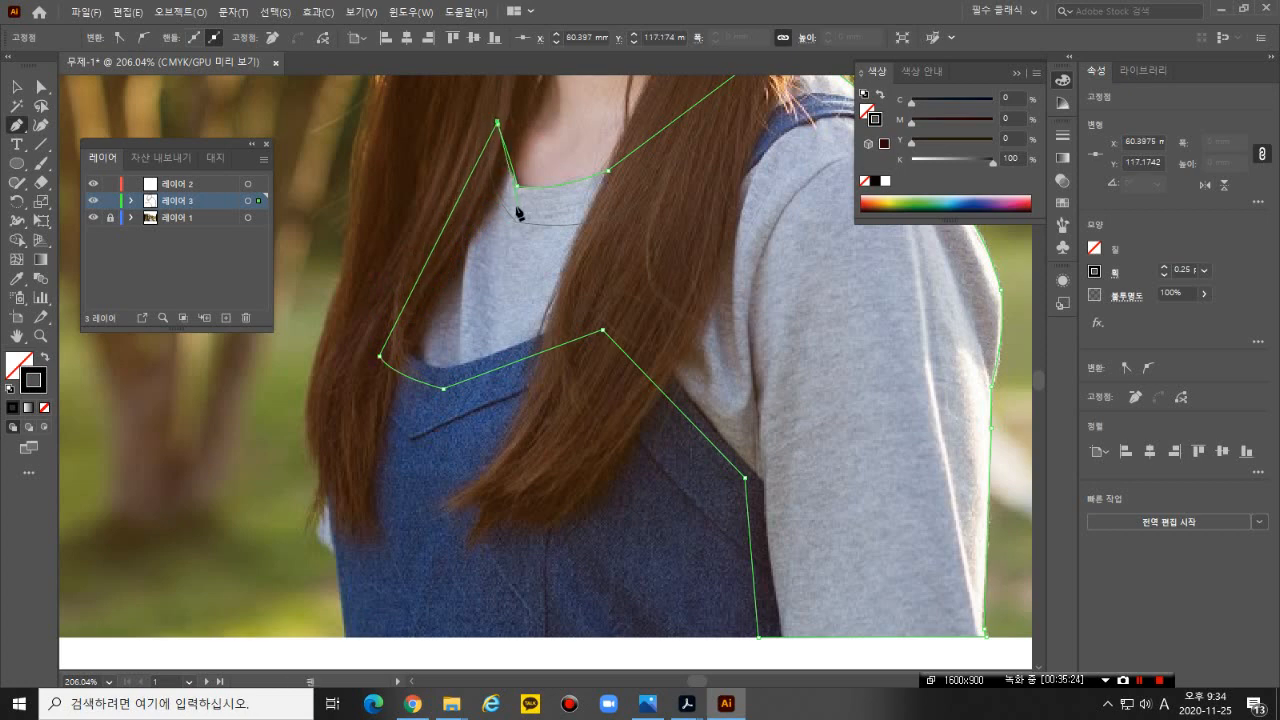
{"action": "key", "text": "ctrl+z"}
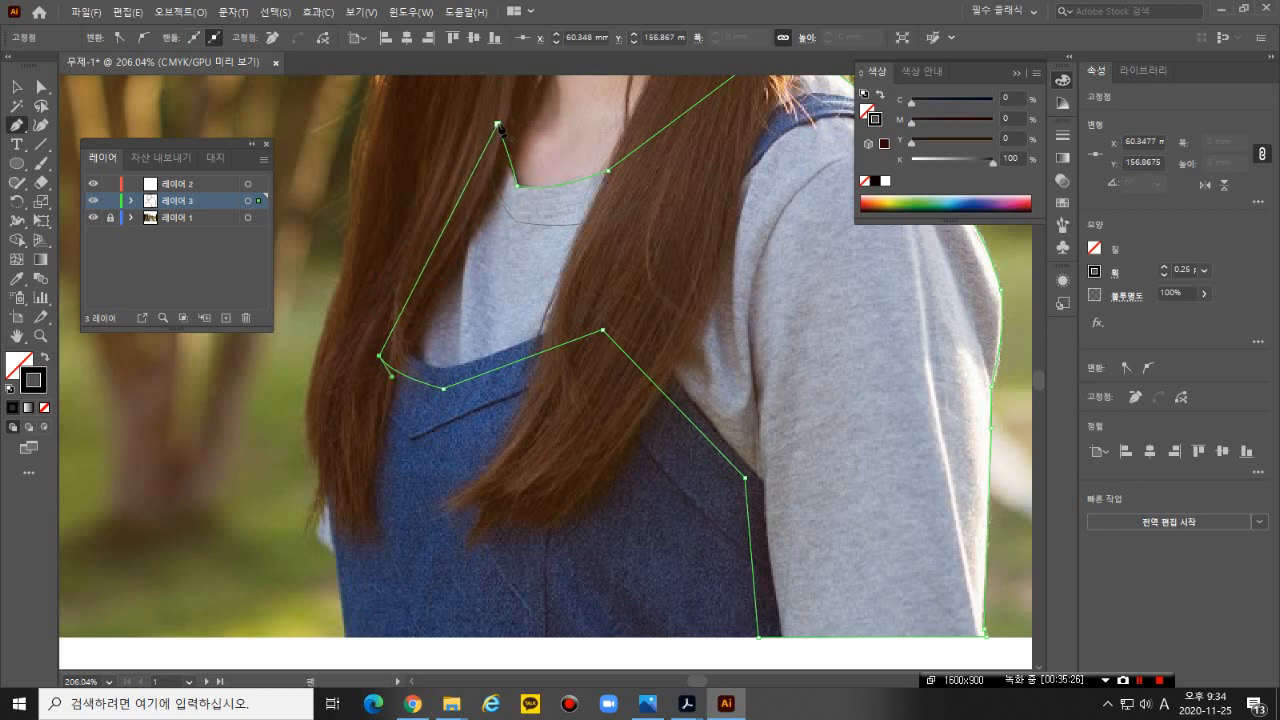
{"action": "left_click", "coordinate": [498, 126]}
{"action": "left_click_drag", "start_coordinate": [645, 418], "coordinate": [518, 494]}
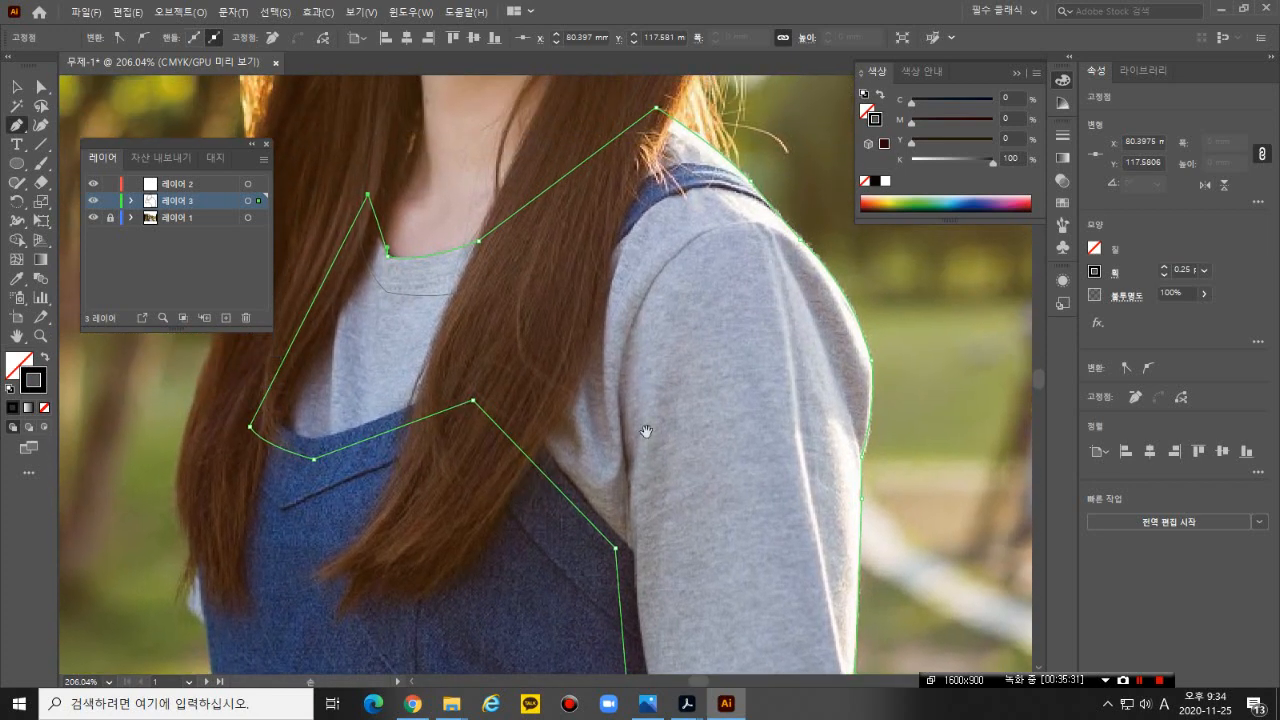
{"action": "left_click_drag", "start_coordinate": [695, 313], "coordinate": [581, 262]}
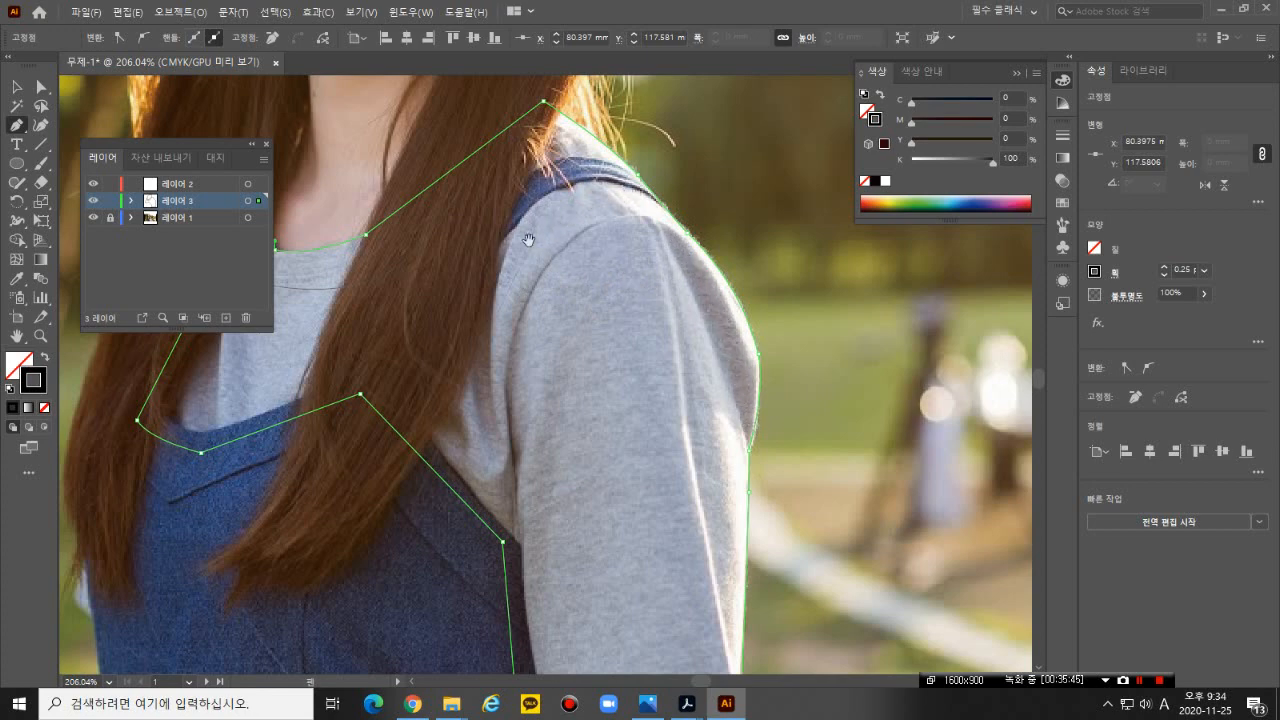
{"action": "left_click_drag", "start_coordinate": [510, 256], "coordinate": [638, 290]}
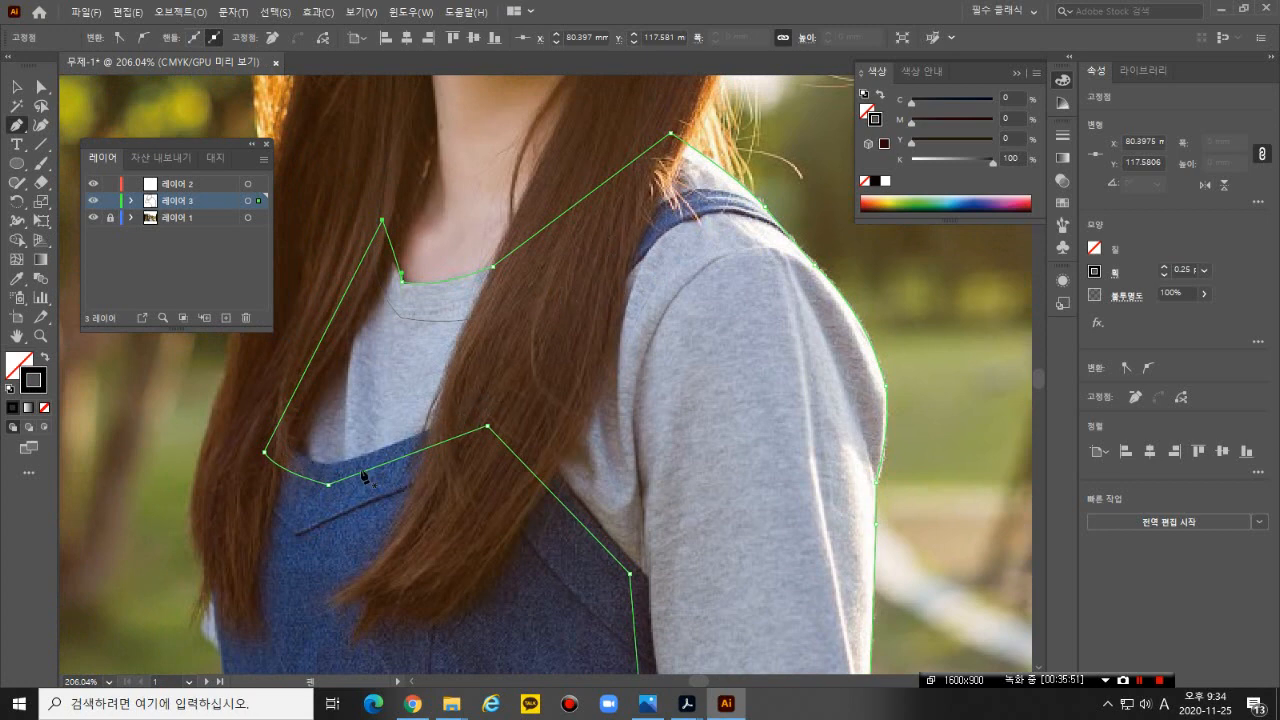
{"action": "key", "text": "Escape"}
- Begin a Pen path for the denim overalls at the hair beside the bib and curve it along the bib's top edge into the opposite hair
{"action": "left_click", "coordinate": [285, 432]}
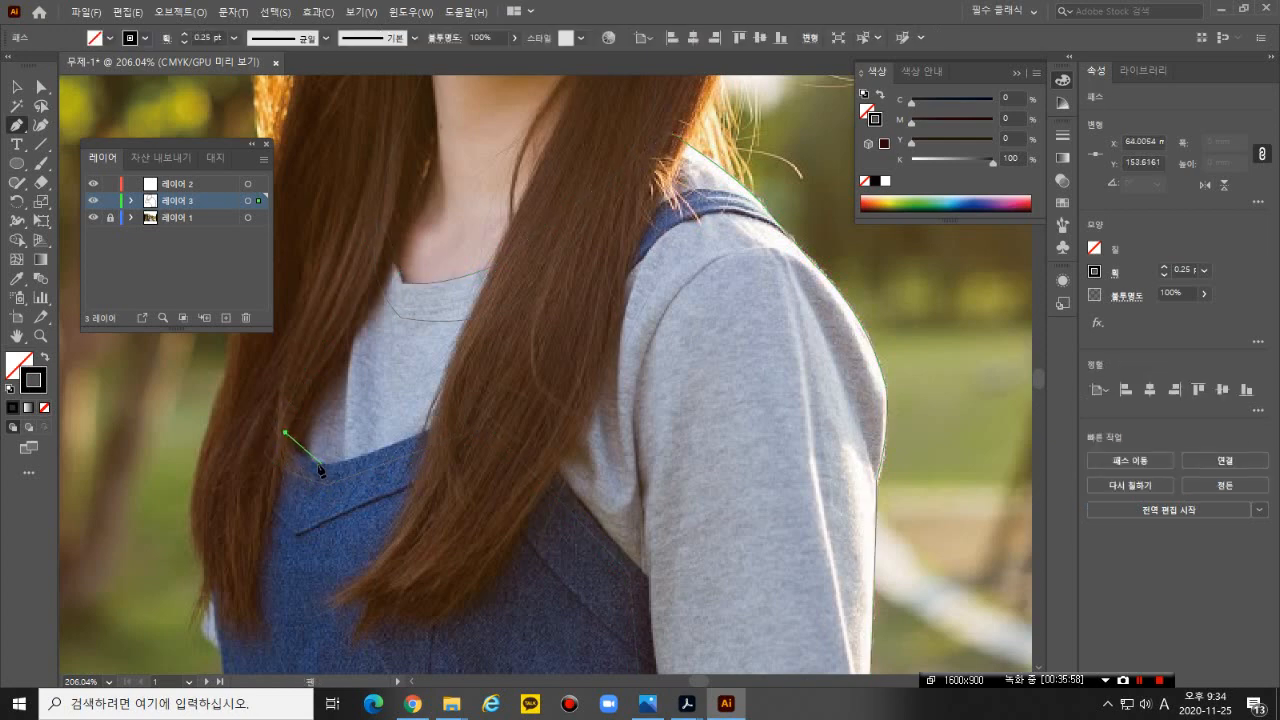
{"action": "left_click_drag", "start_coordinate": [316, 464], "coordinate": [348, 471]}
{"action": "left_click", "coordinate": [316, 464]}
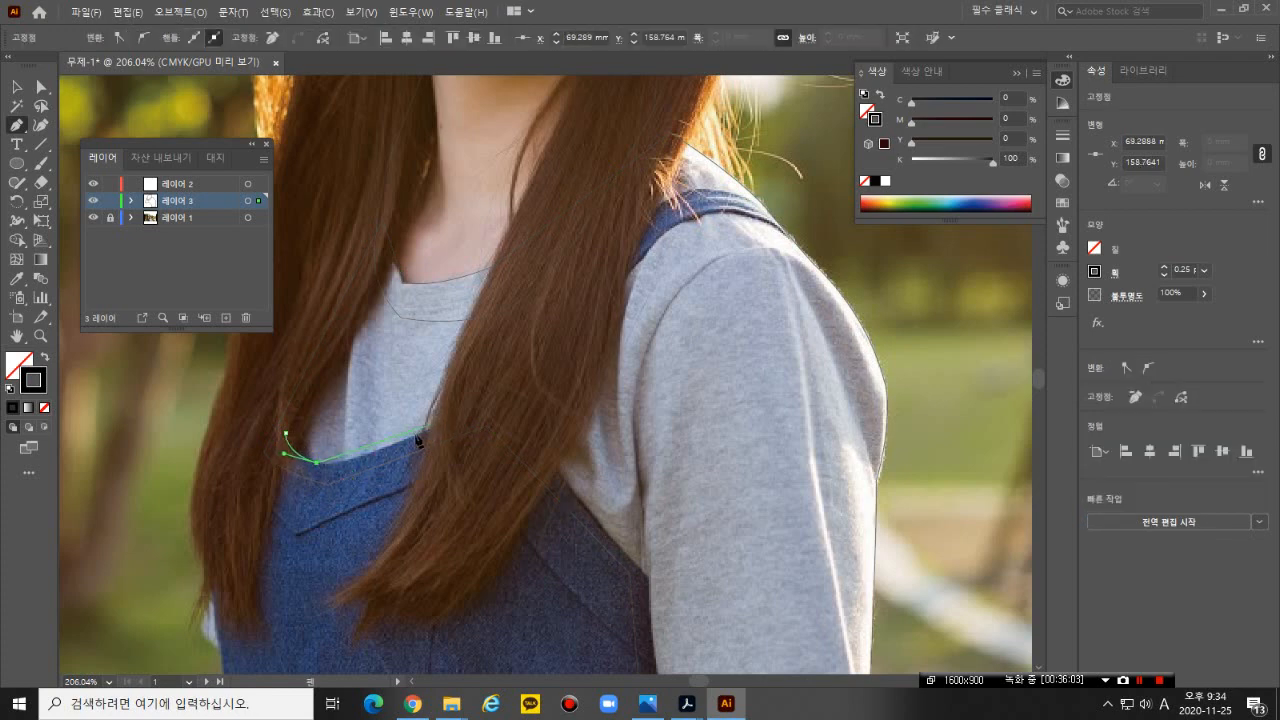
{"action": "left_click_drag", "start_coordinate": [470, 410], "coordinate": [575, 355]}
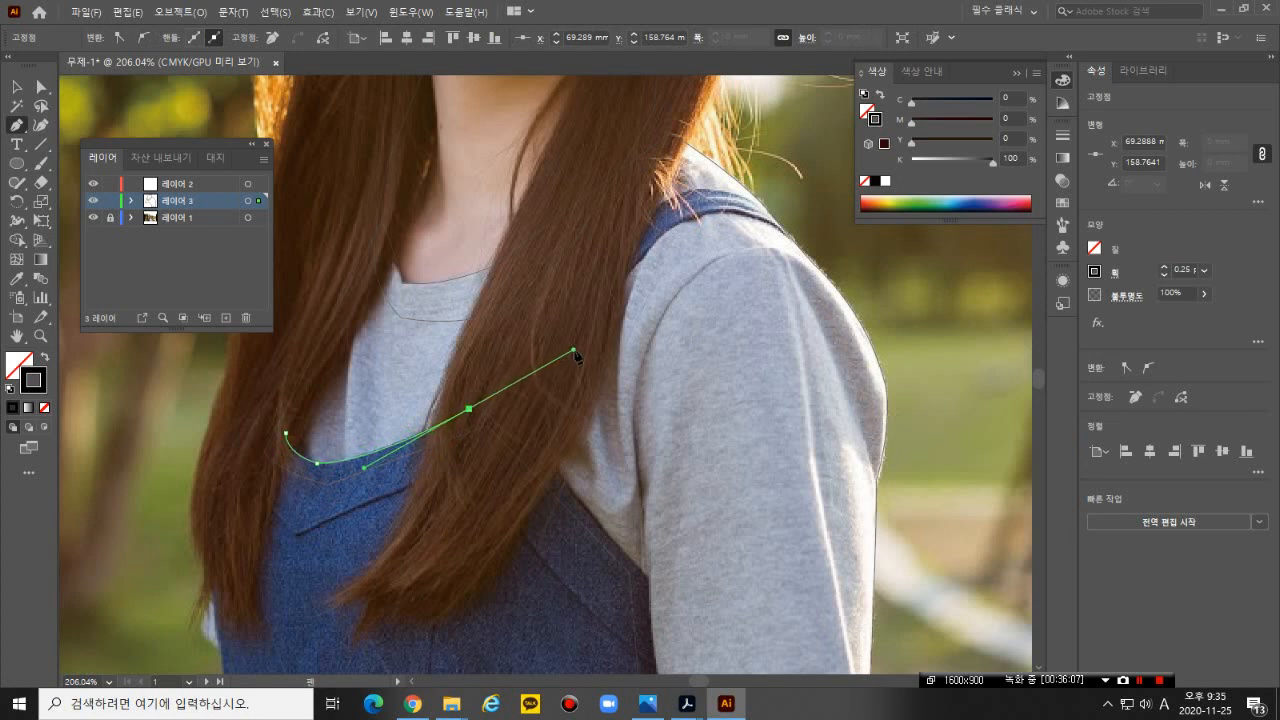
{"action": "left_click", "coordinate": [469, 411]}
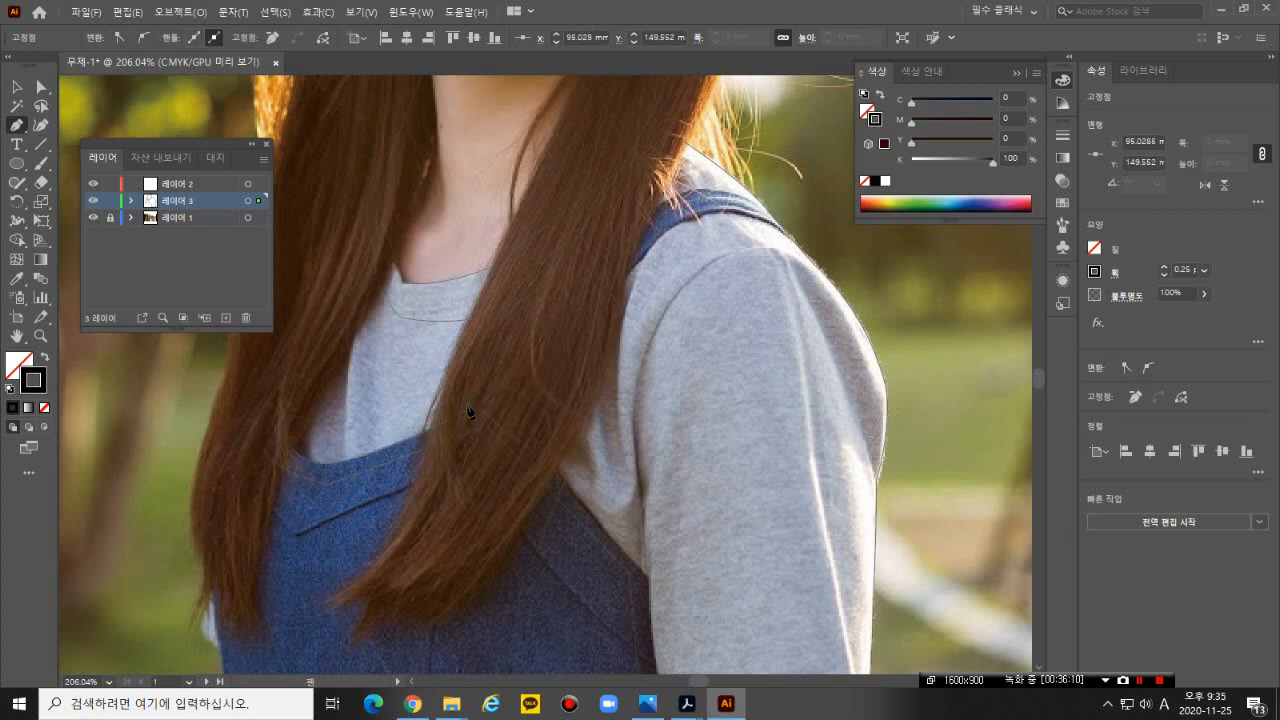
{"action": "key", "text": "ctrl+z"}
{"action": "left_click", "coordinate": [471, 408]}
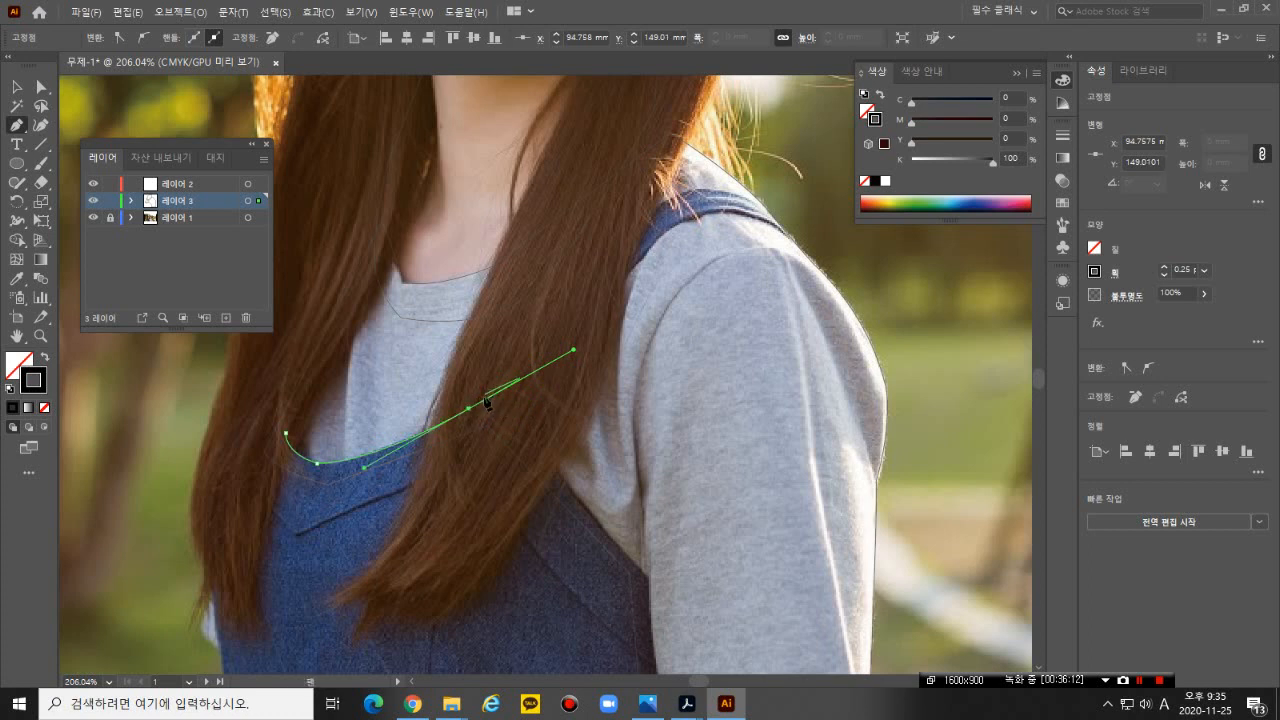
{"action": "left_click", "coordinate": [470, 409]}
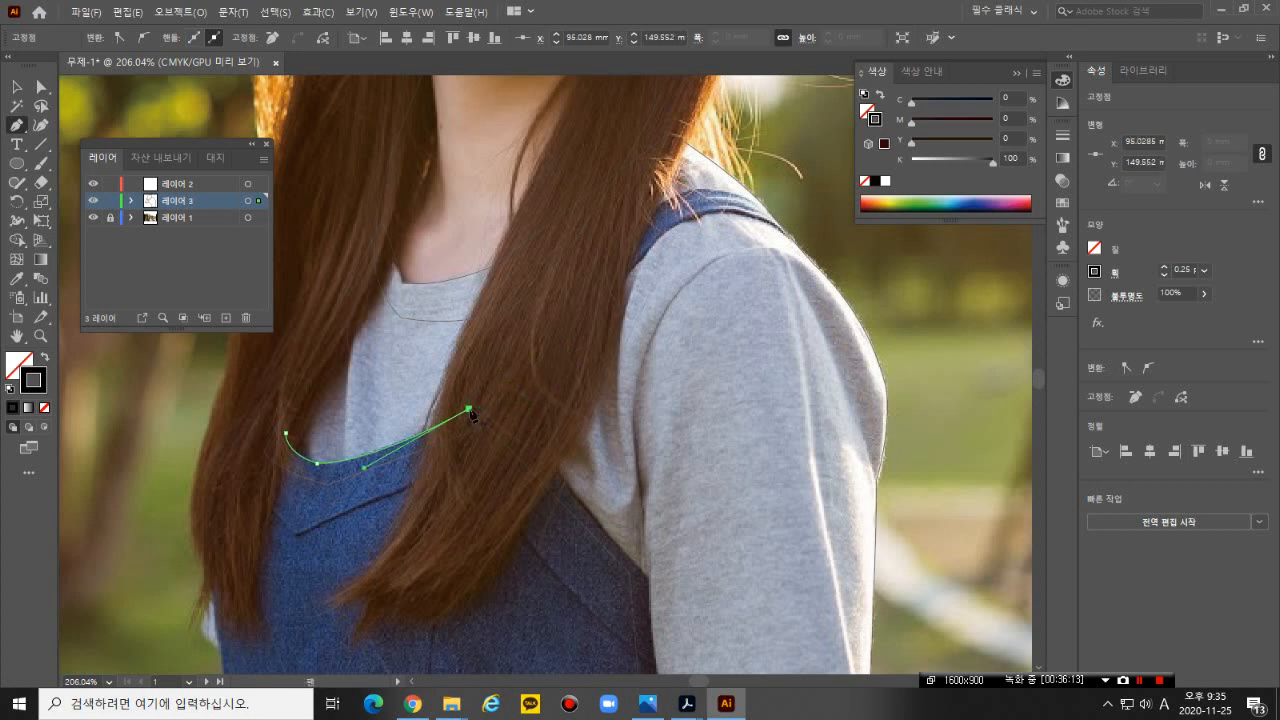
- Continue the overalls path up through the hair and along the shoulder strap's upper edge to its outer end on the shoulder
{"action": "left_click", "coordinate": [532, 335]}
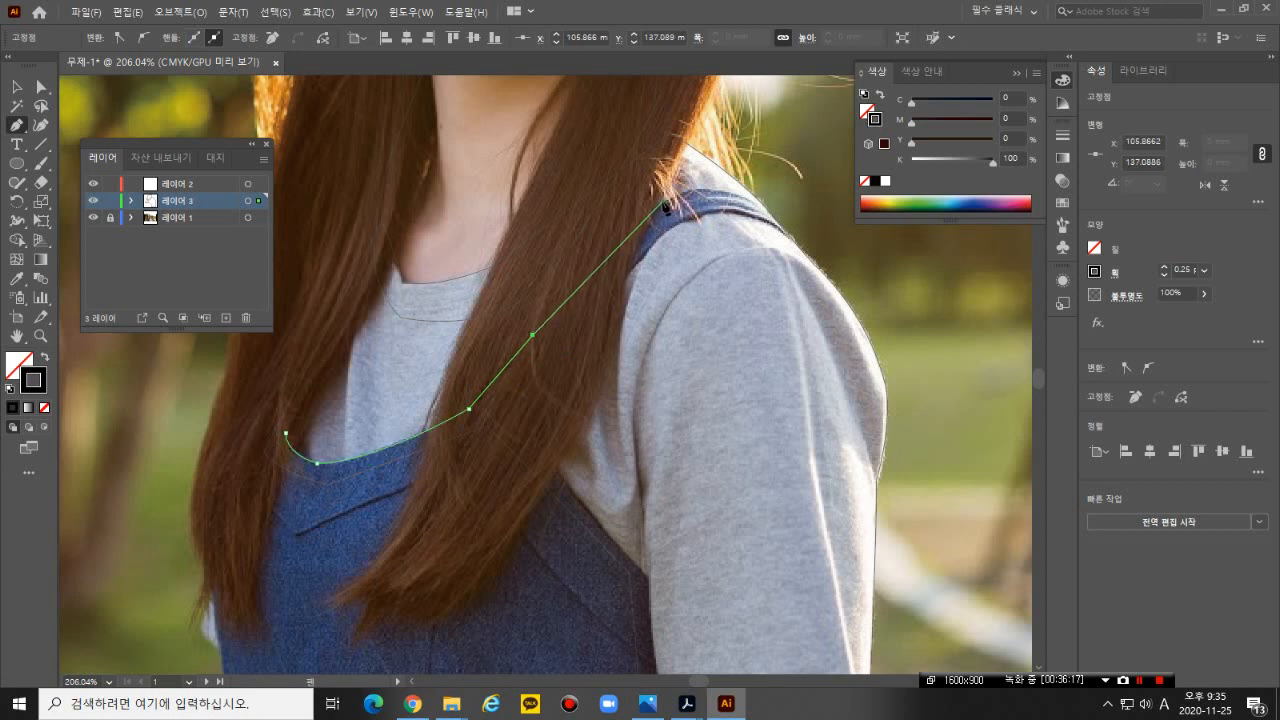
{"action": "left_click", "coordinate": [657, 206]}
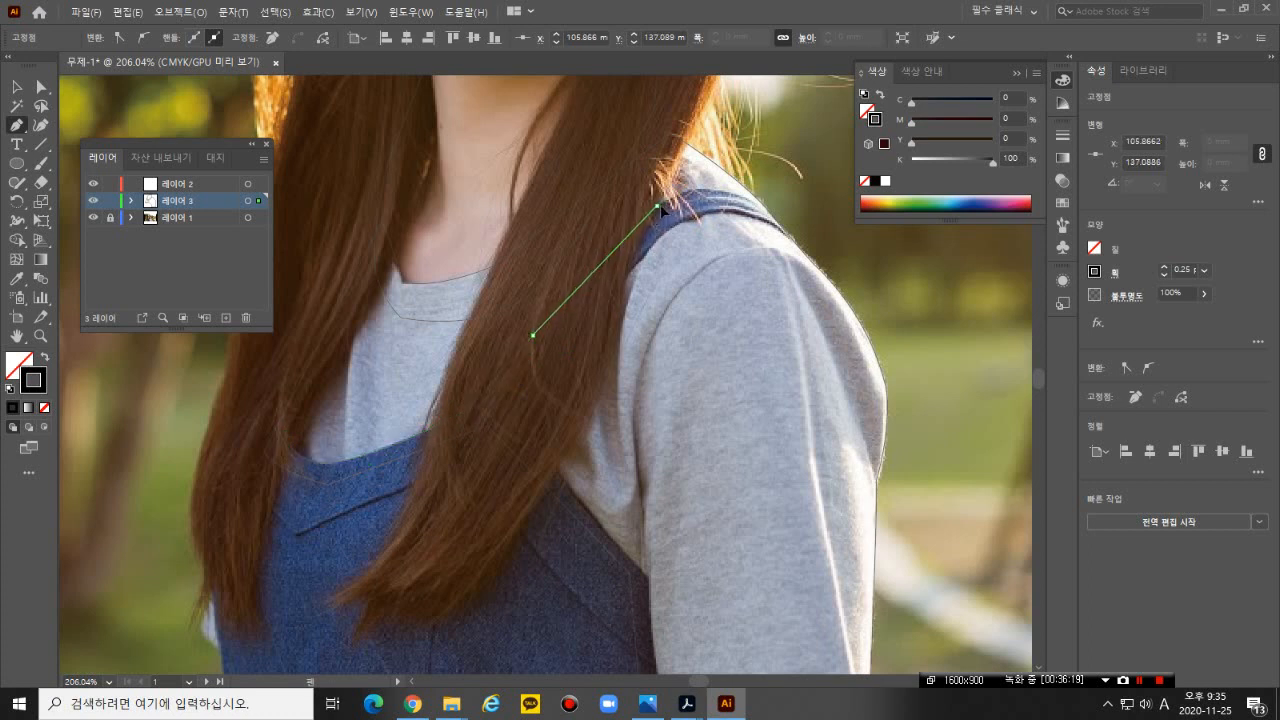
{"action": "left_click_drag", "start_coordinate": [662, 210], "coordinate": [693, 188]}
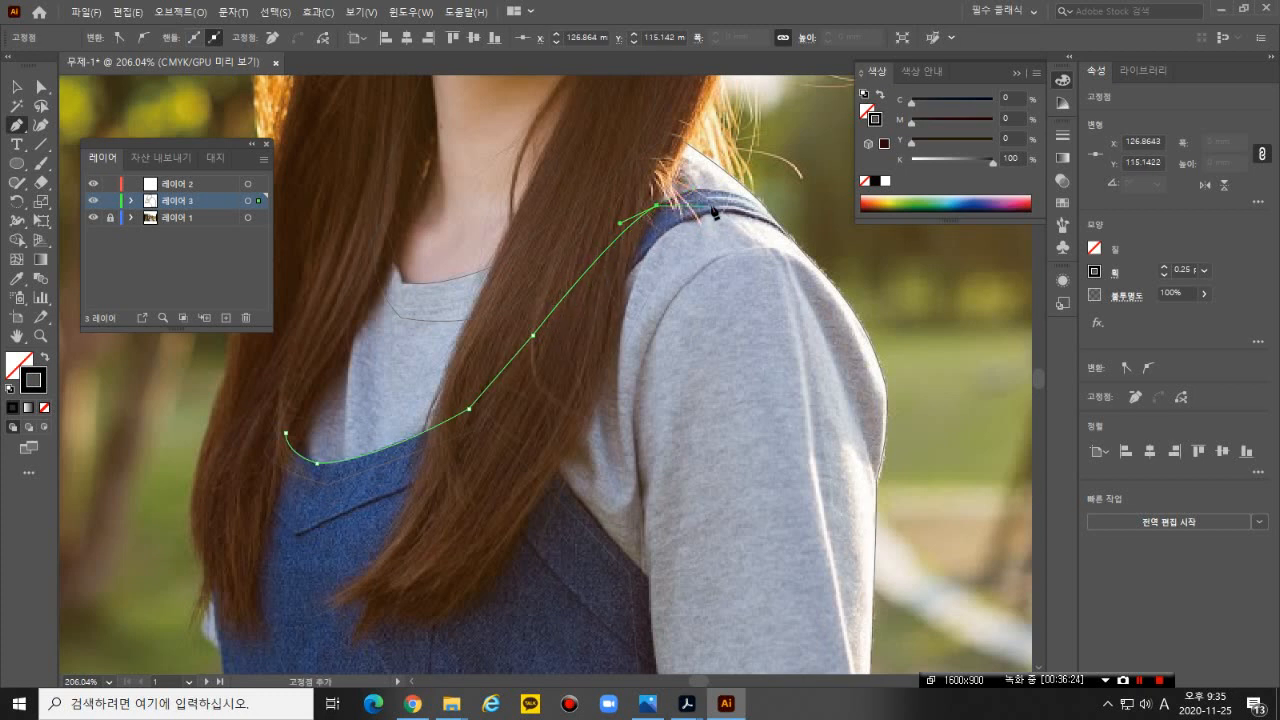
{"action": "left_click_drag", "start_coordinate": [734, 197], "coordinate": [774, 213]}
{"action": "left_click", "coordinate": [774, 213]}
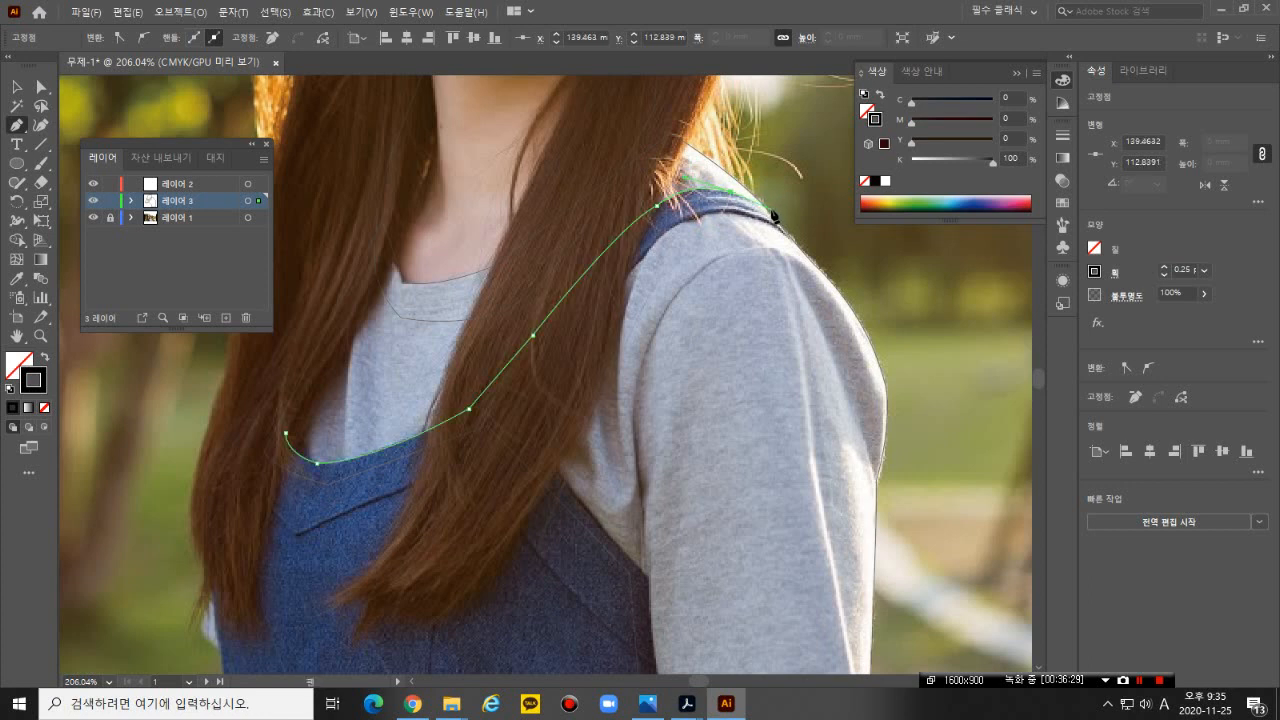
{"action": "left_click_drag", "start_coordinate": [773, 214], "coordinate": [777, 210]}
{"action": "left_click", "coordinate": [772, 211]}
{"action": "left_click_drag", "start_coordinate": [800, 246], "coordinate": [800, 251]}
- Curve the overalls path back along the strap's lower edge and down under the hair to a corner beside the bib
{"action": "left_click_drag", "start_coordinate": [698, 221], "coordinate": [629, 229]}
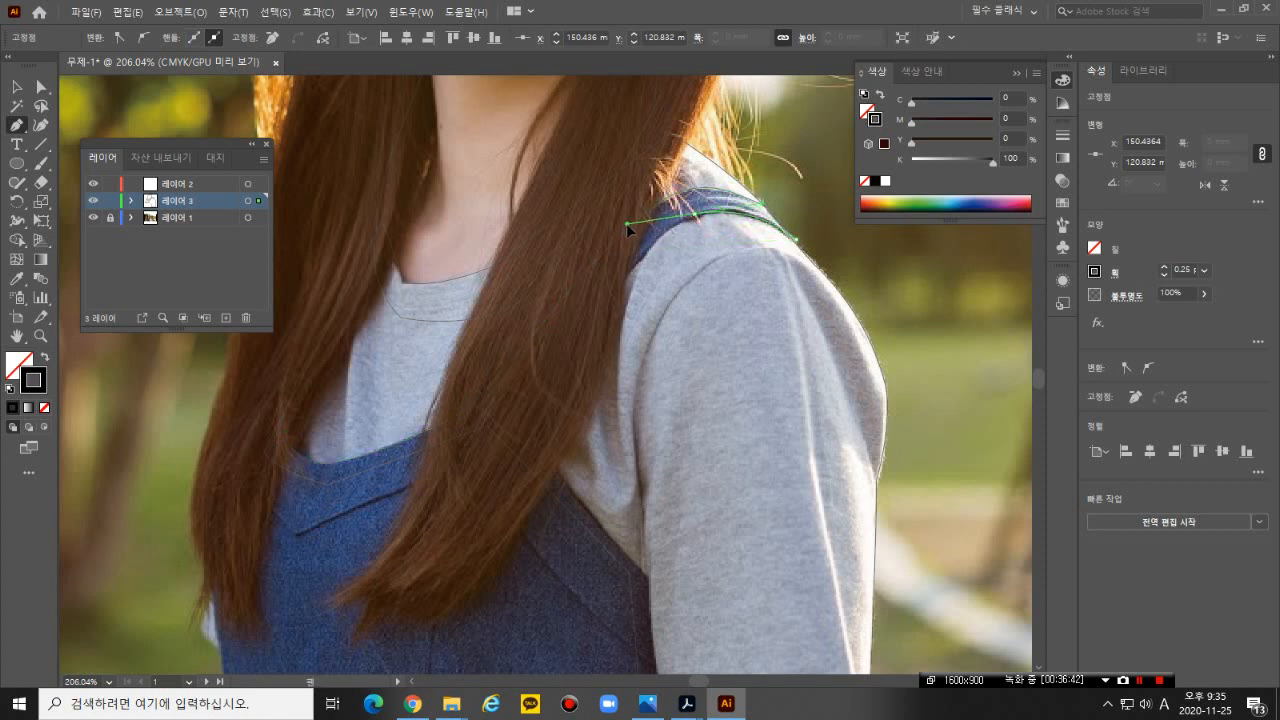
{"action": "left_click", "coordinate": [694, 213]}
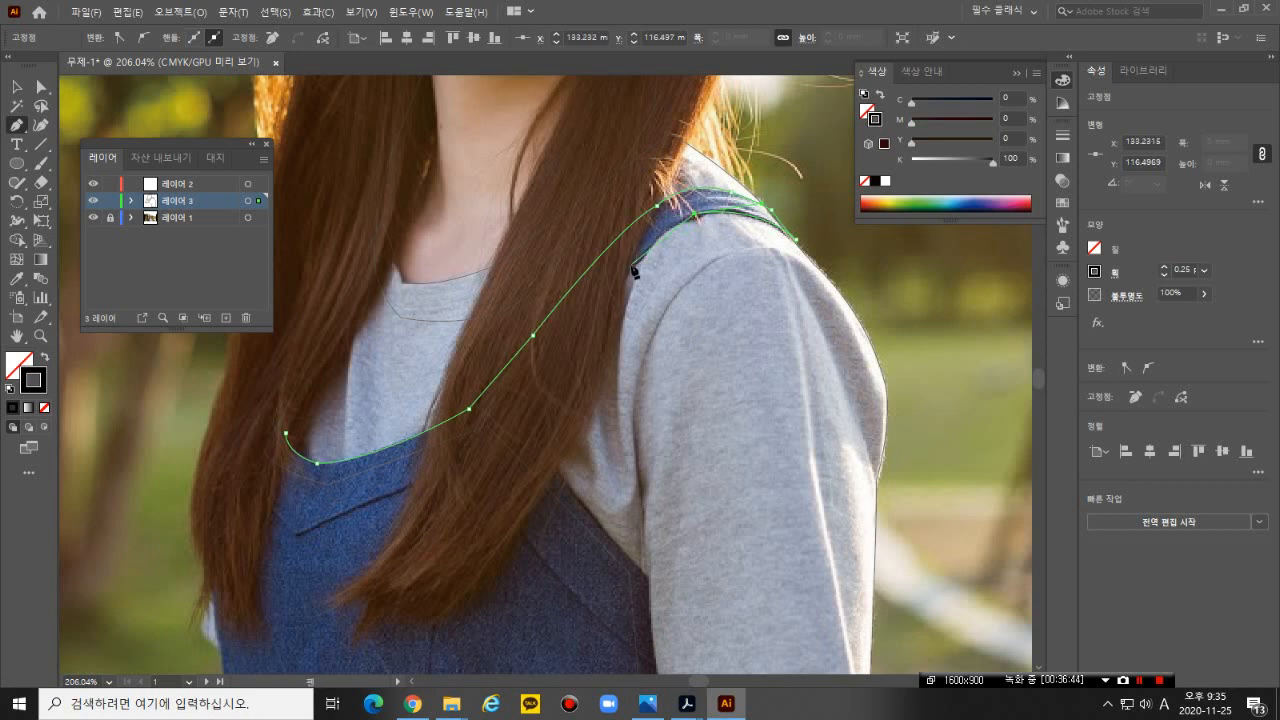
{"action": "left_click_drag", "start_coordinate": [629, 281], "coordinate": [595, 336]}
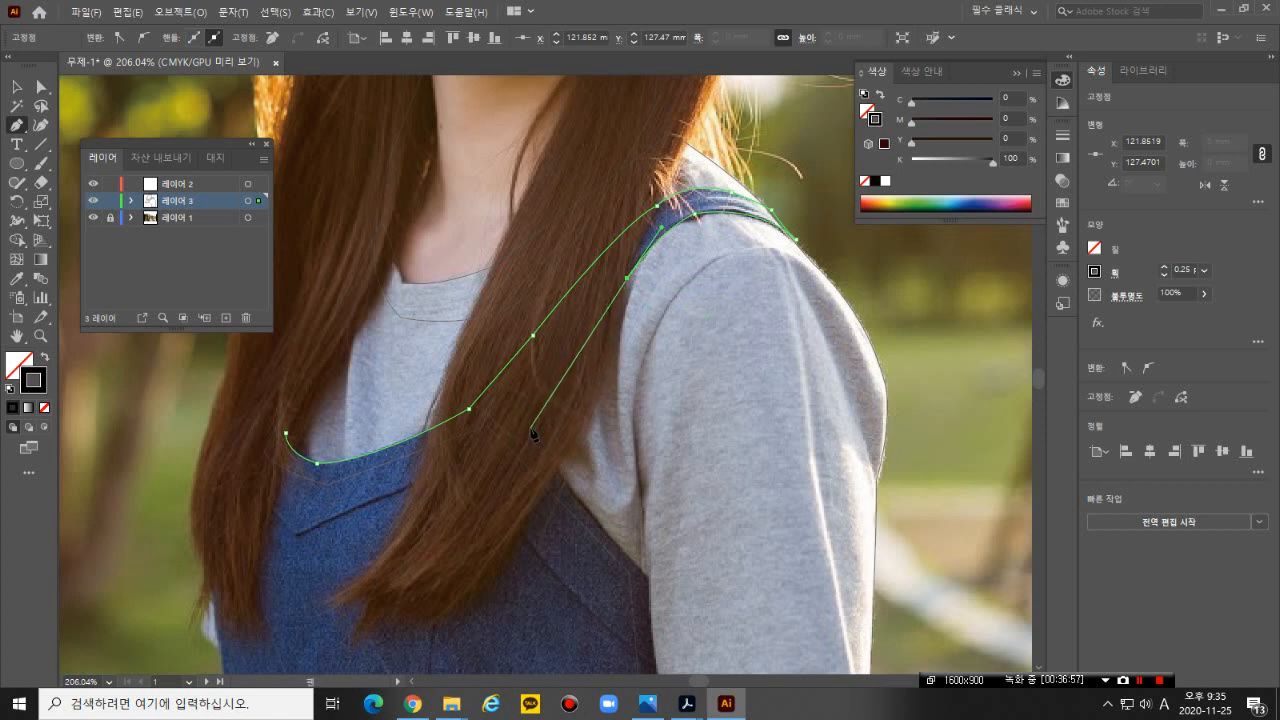
{"action": "left_click_drag", "start_coordinate": [531, 428], "coordinate": [521, 476]}
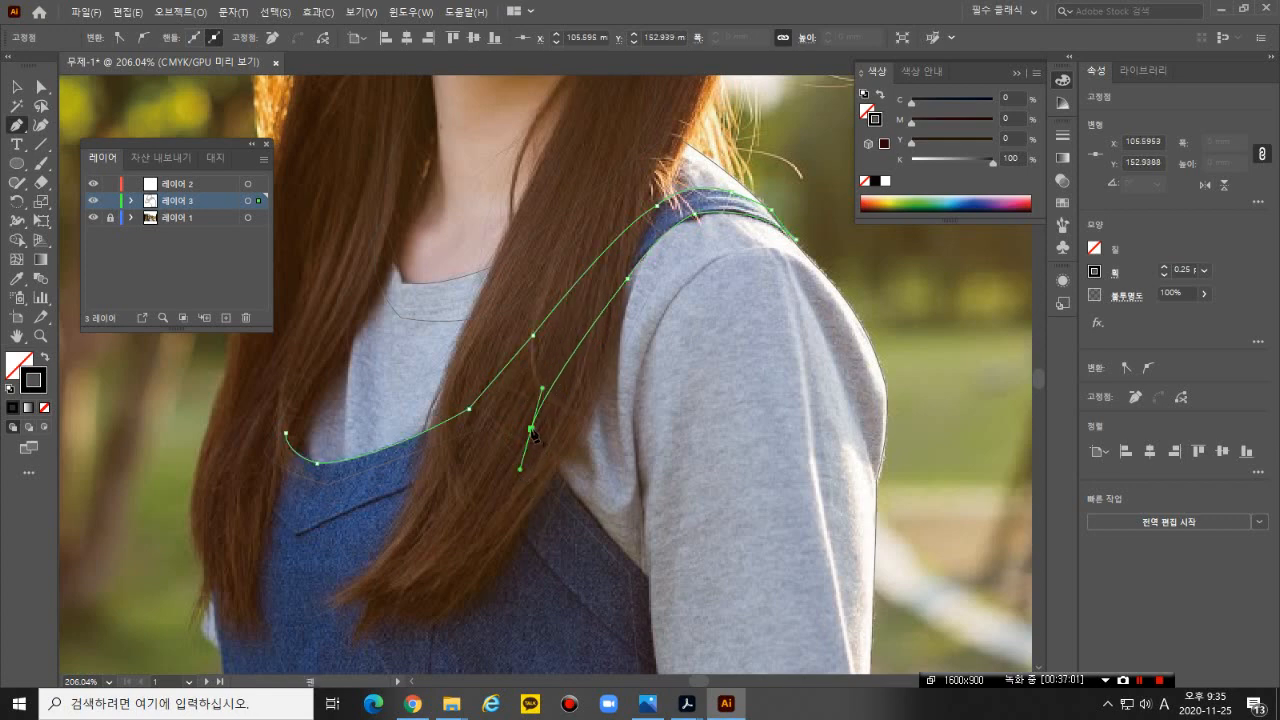
{"action": "left_click", "coordinate": [531, 429]}
- Run the overalls path down the bib's side edge beside the sleeve, then along the photo's bottom edge to the opposite side of the overalls
{"action": "left_click_drag", "start_coordinate": [647, 579], "coordinate": [694, 623]}
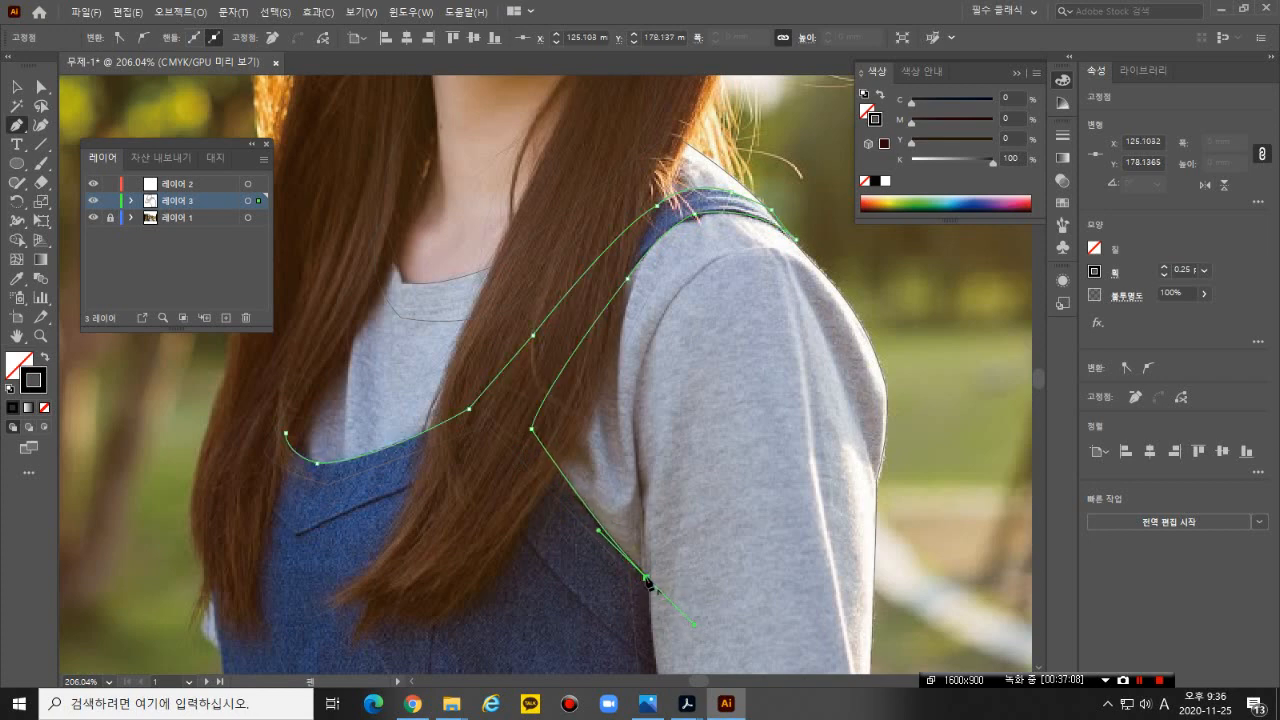
{"action": "left_click", "coordinate": [647, 579]}
{"action": "scroll", "coordinate": [636, 640], "scroll_direction": "down", "scroll_amount": 2}
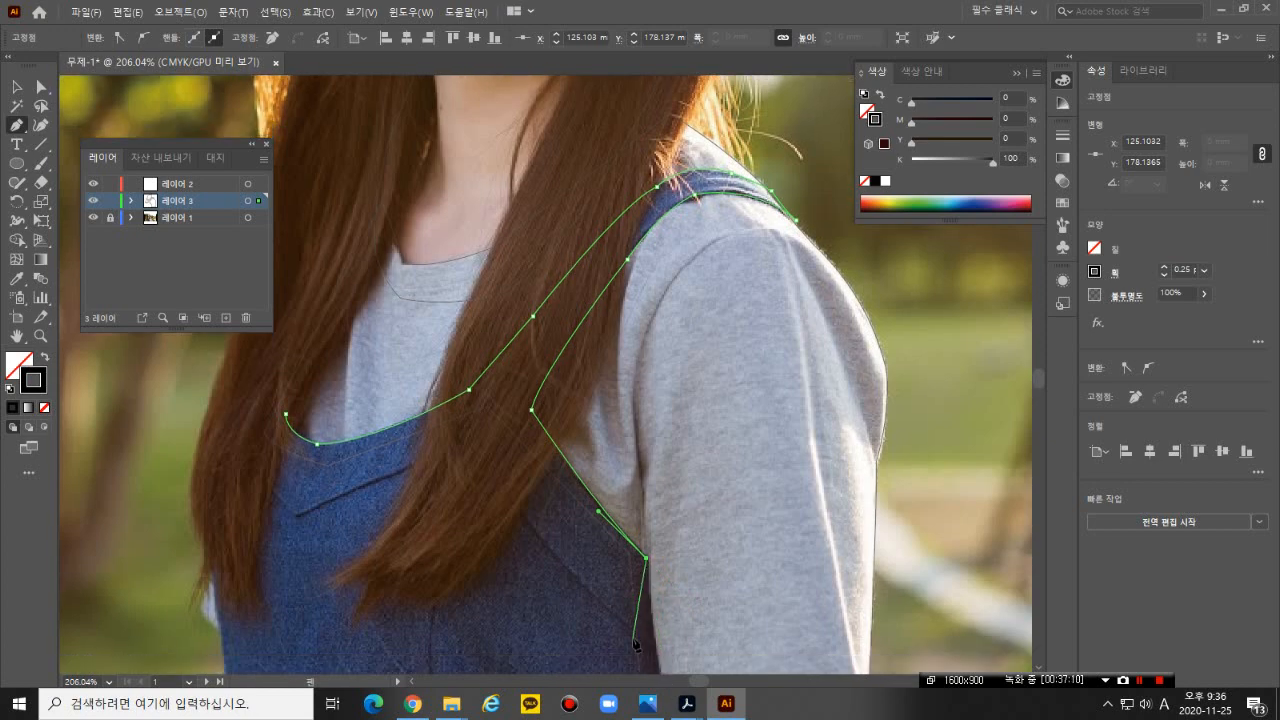
{"action": "scroll", "coordinate": [636, 643], "scroll_direction": "down", "scroll_amount": 2}
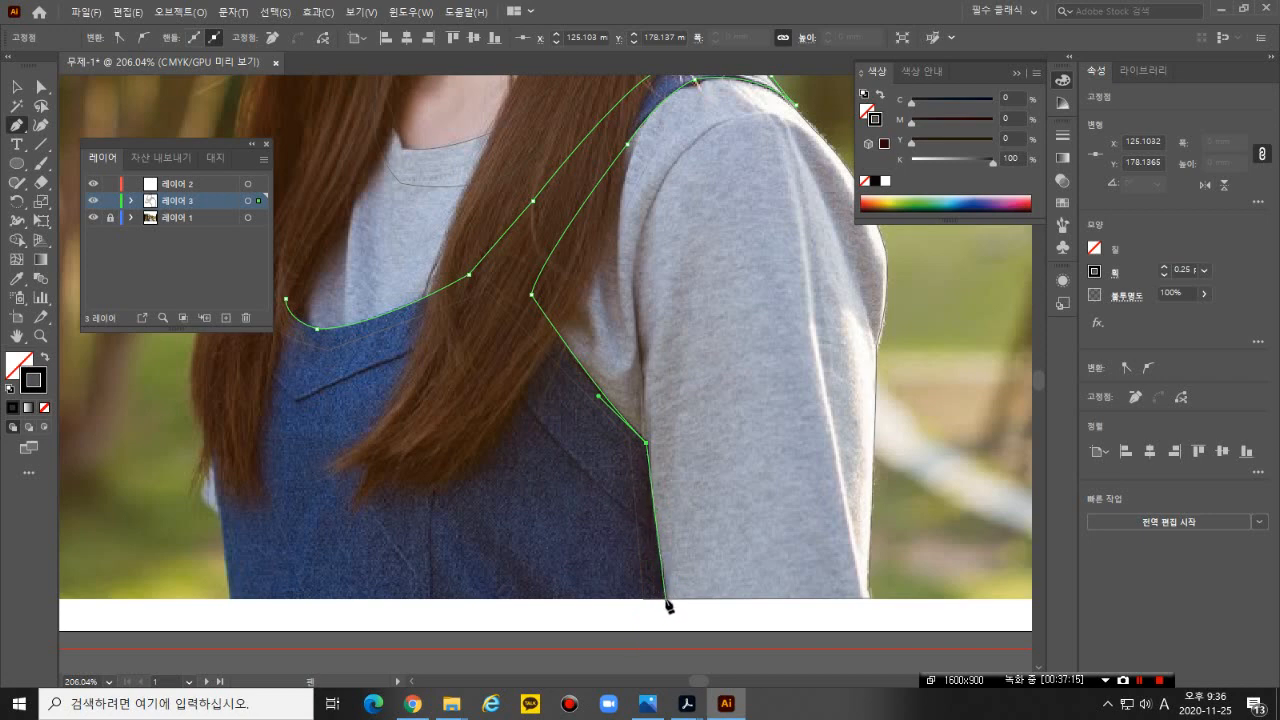
{"action": "left_click", "coordinate": [664, 598]}
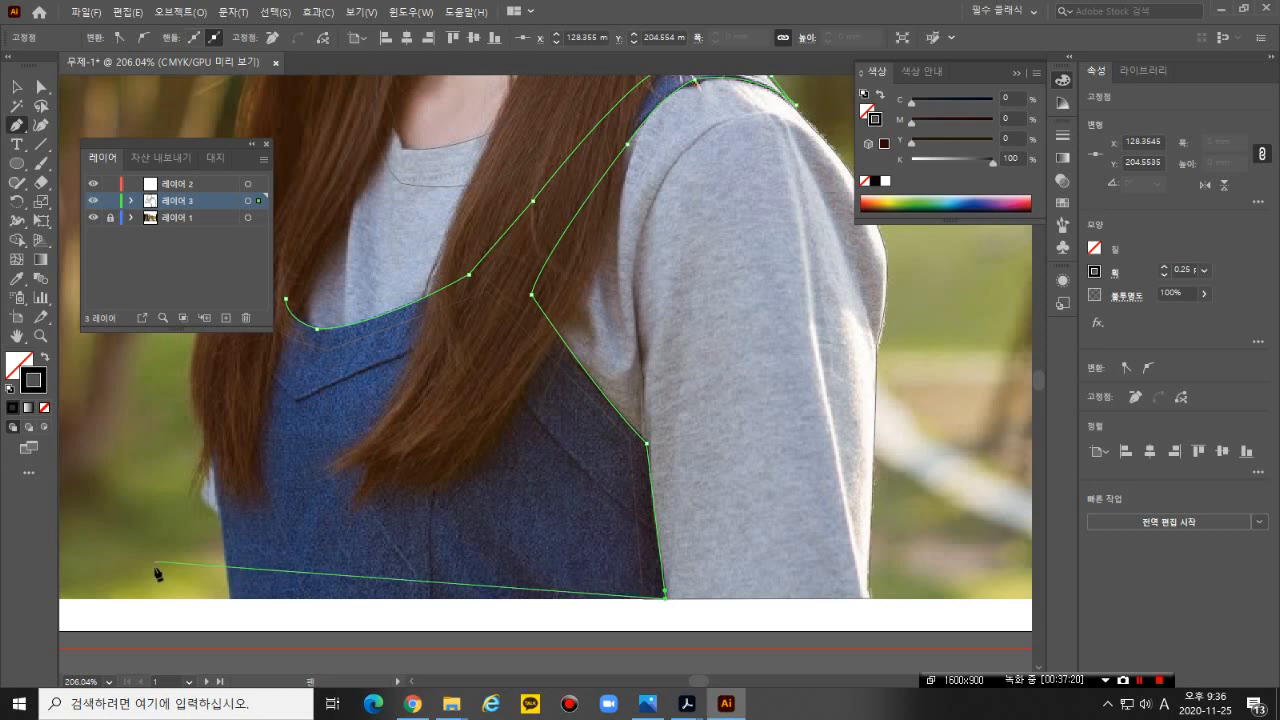
{"action": "left_click", "coordinate": [229, 598]}
- Bring the overalls path up the opposite side beneath the hair and close it at its starting point beside the bib
{"action": "scroll", "coordinate": [226, 600], "scroll_direction": "up", "scroll_amount": 3}
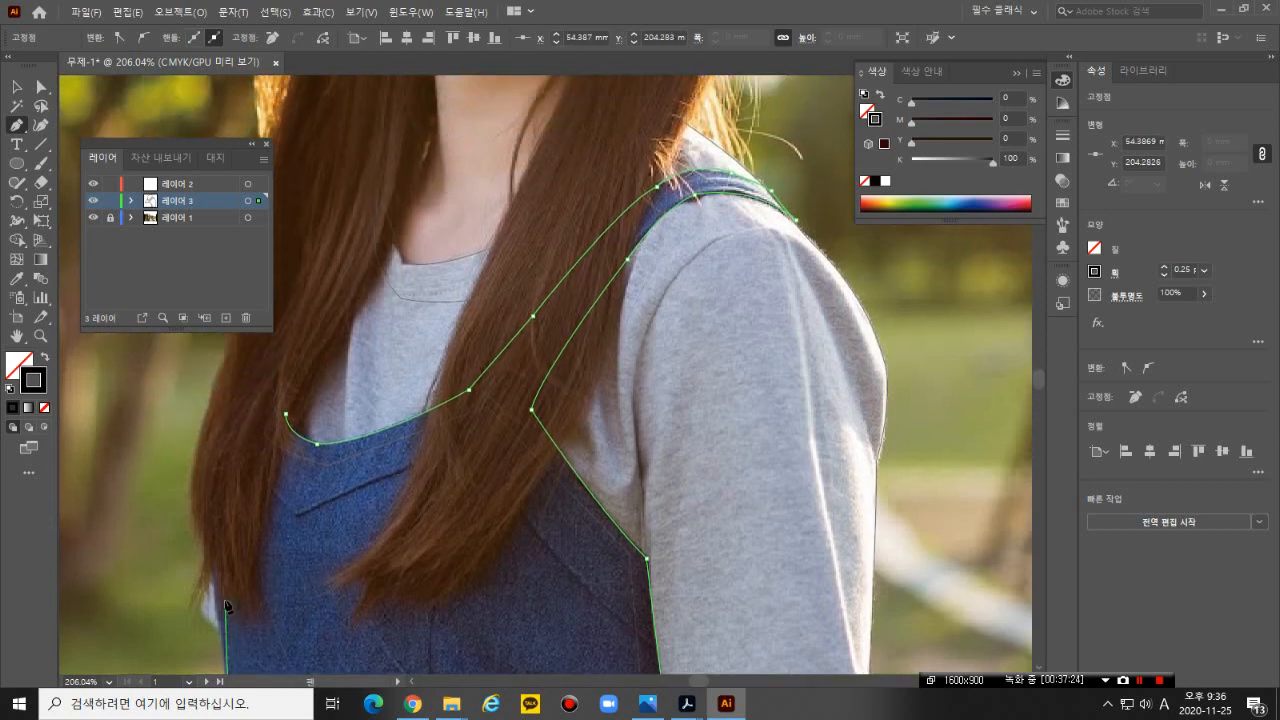
{"action": "left_click", "coordinate": [200, 517]}
{"action": "left_click", "coordinate": [206, 490]}
{"action": "left_click", "coordinate": [213, 462]}
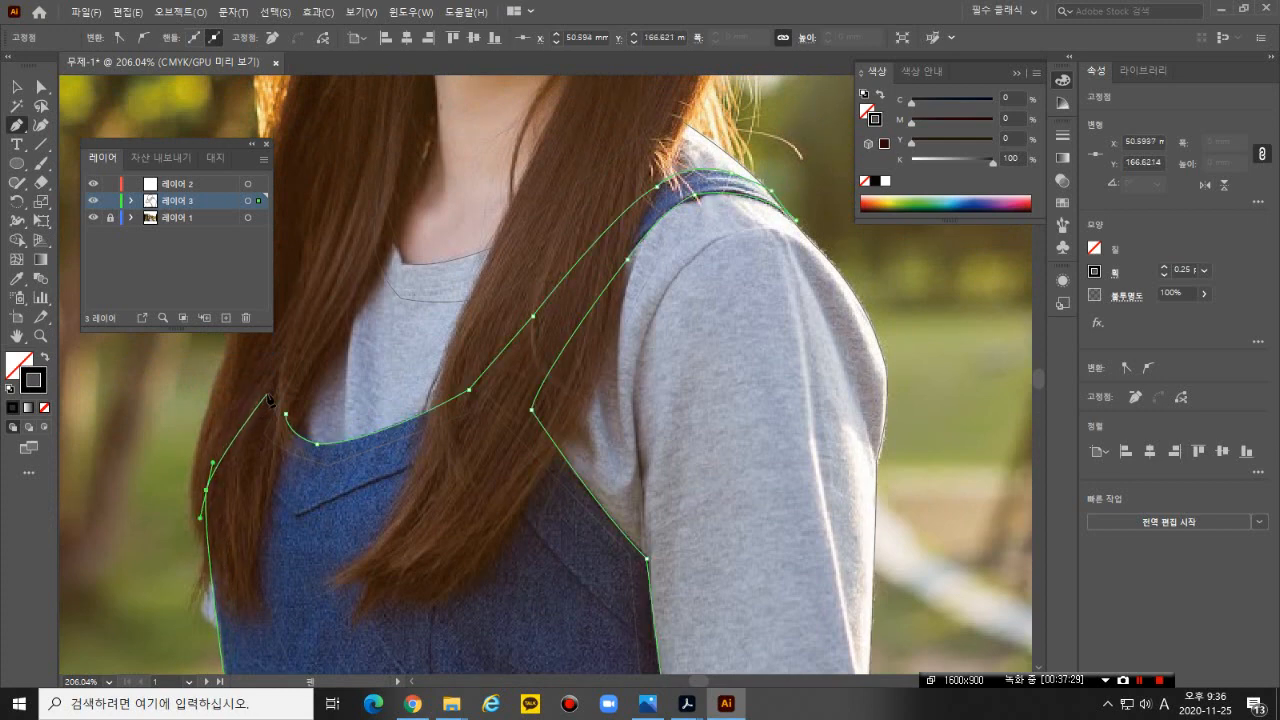
{"action": "left_click_drag", "start_coordinate": [286, 418], "coordinate": [284, 435]}
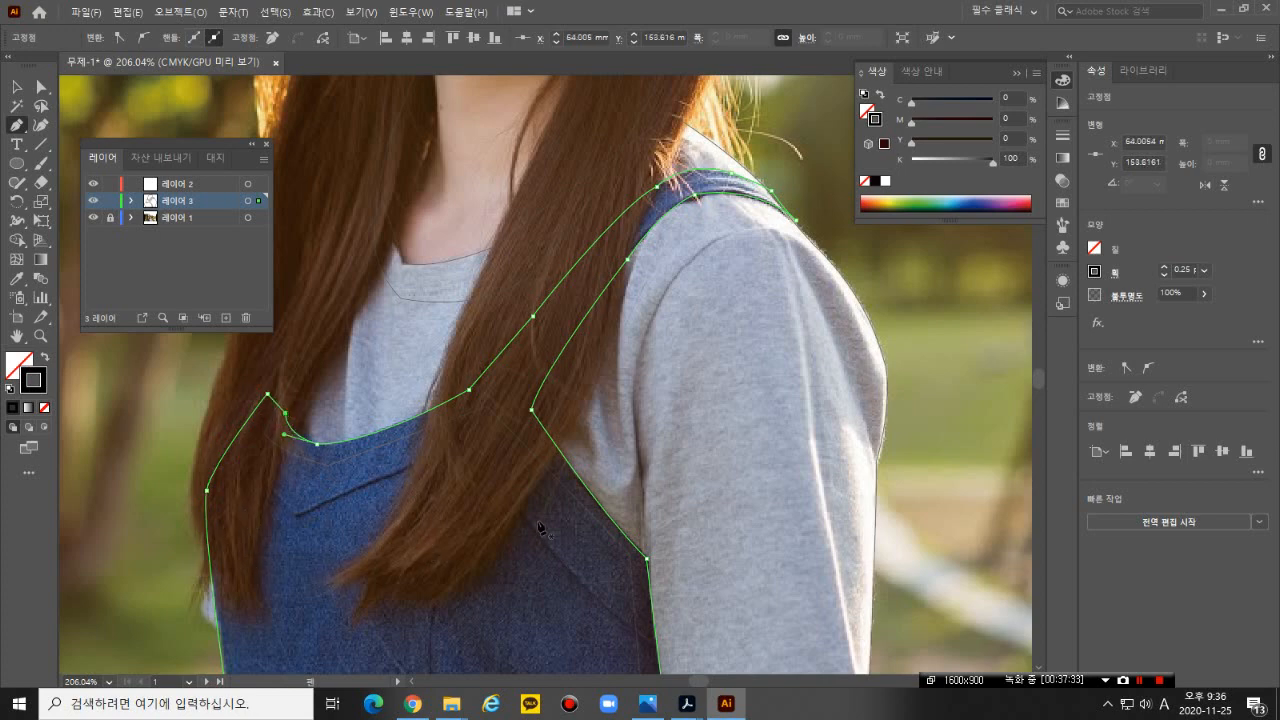
{"action": "left_click_drag", "start_coordinate": [574, 499], "coordinate": [549, 585]}
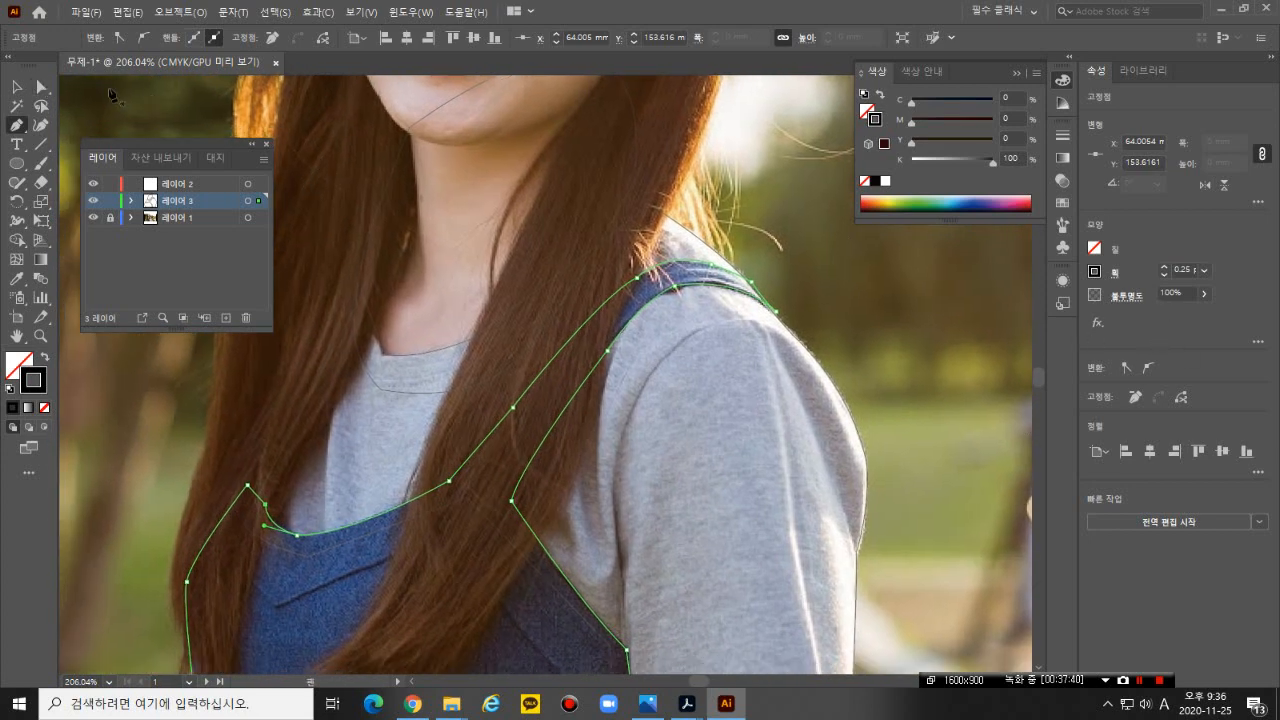
- Select the neck, shirt and overalls paths together to check how they overlap, and deselect them
{"action": "left_click", "coordinate": [17, 88]}
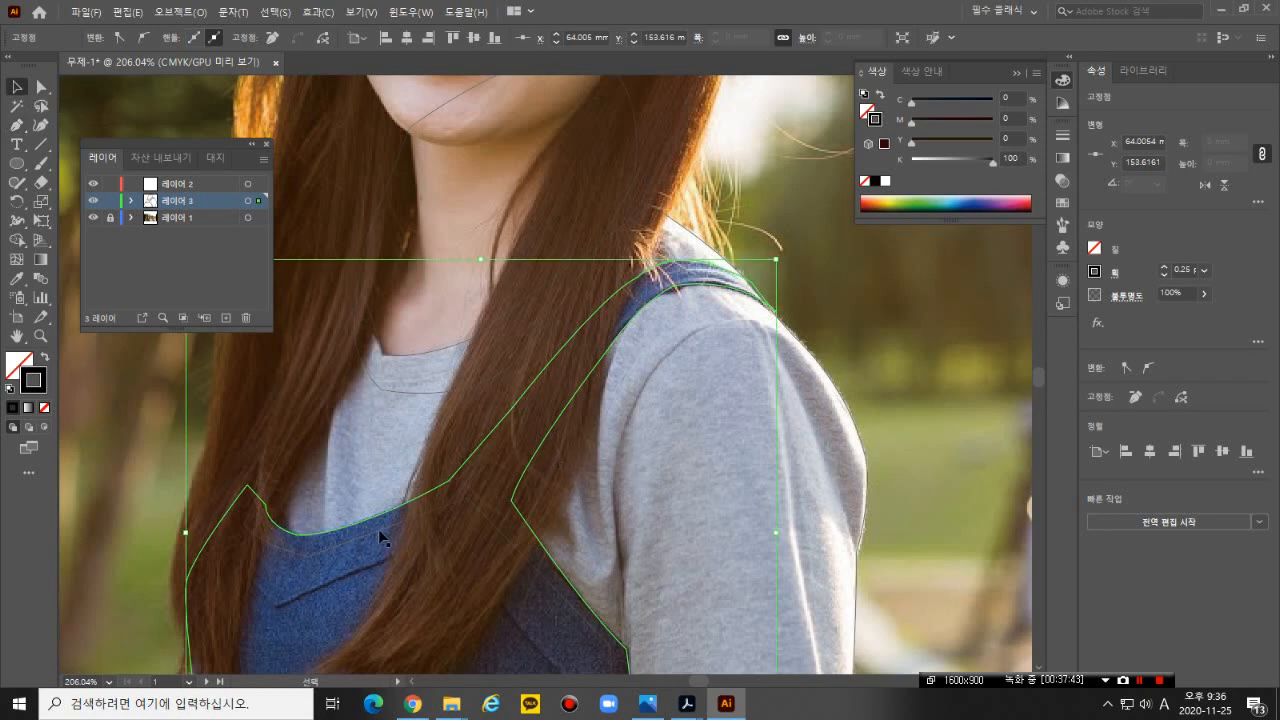
{"action": "left_click_drag", "start_coordinate": [378, 529], "coordinate": [399, 389]}
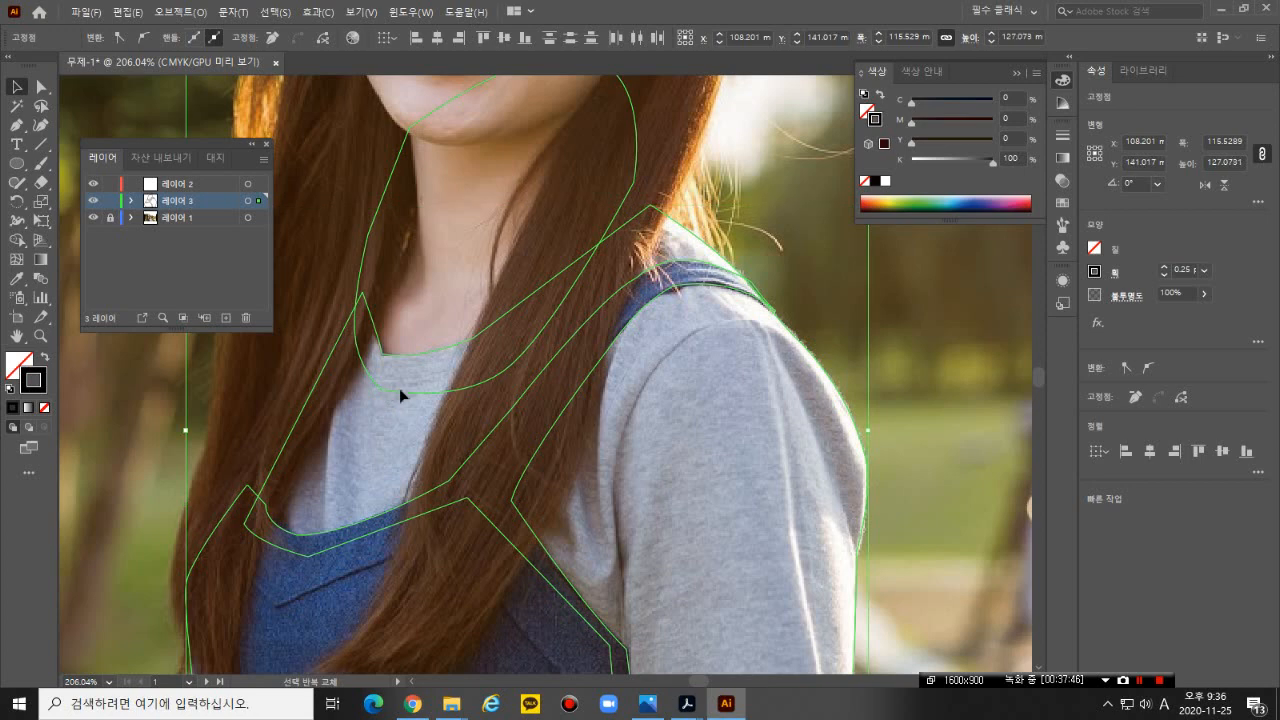
{"action": "left_click", "coordinate": [1205, 295]}
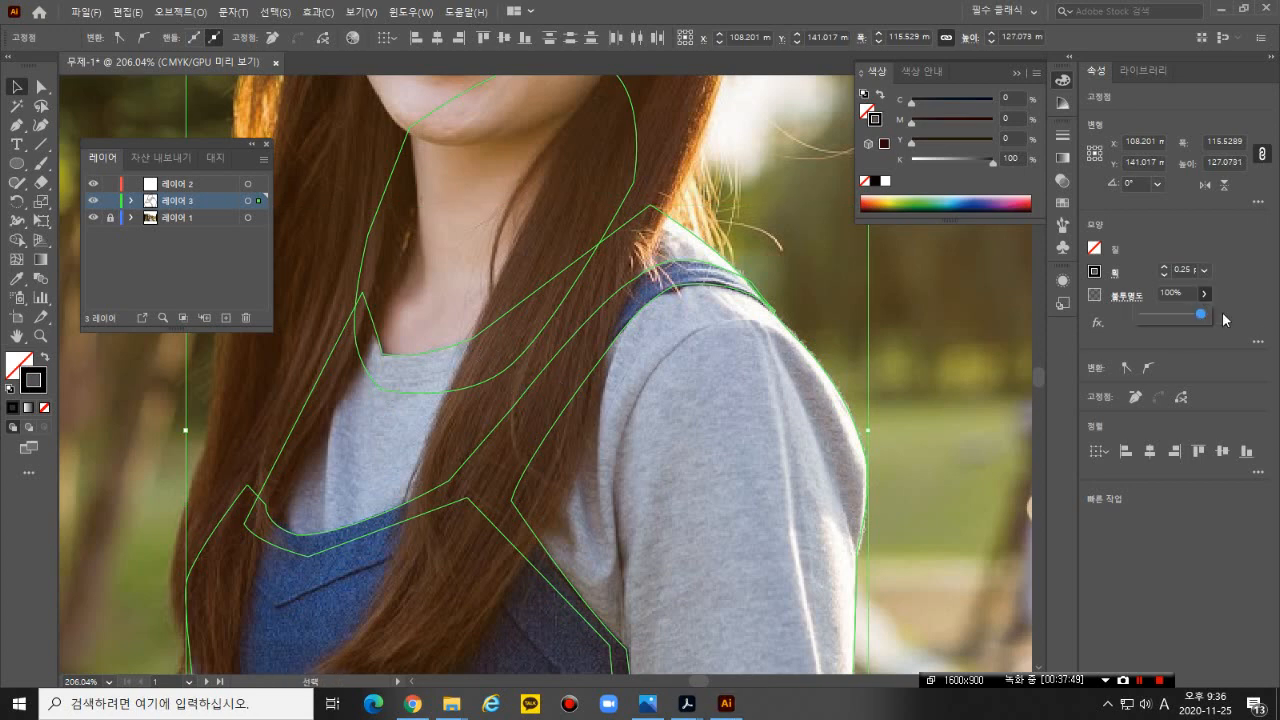
{"action": "left_click", "coordinate": [927, 318]}
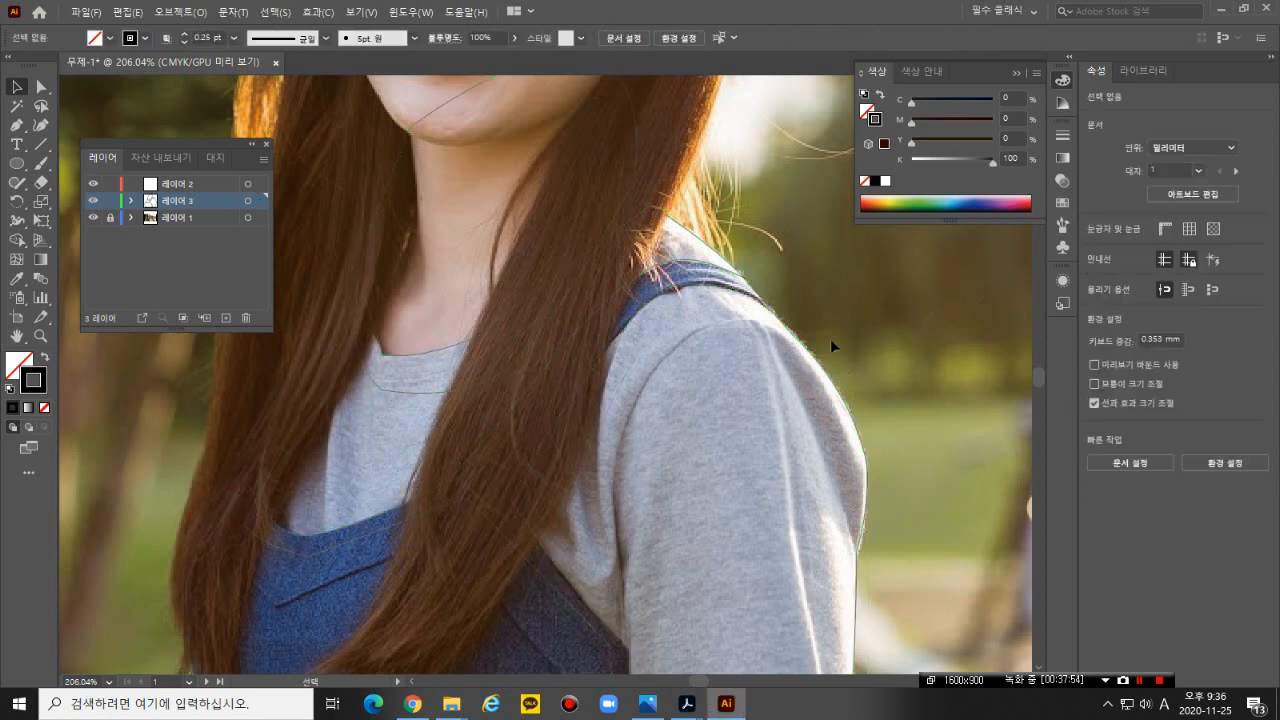
{"action": "left_click_drag", "start_coordinate": [581, 264], "coordinate": [636, 303]}
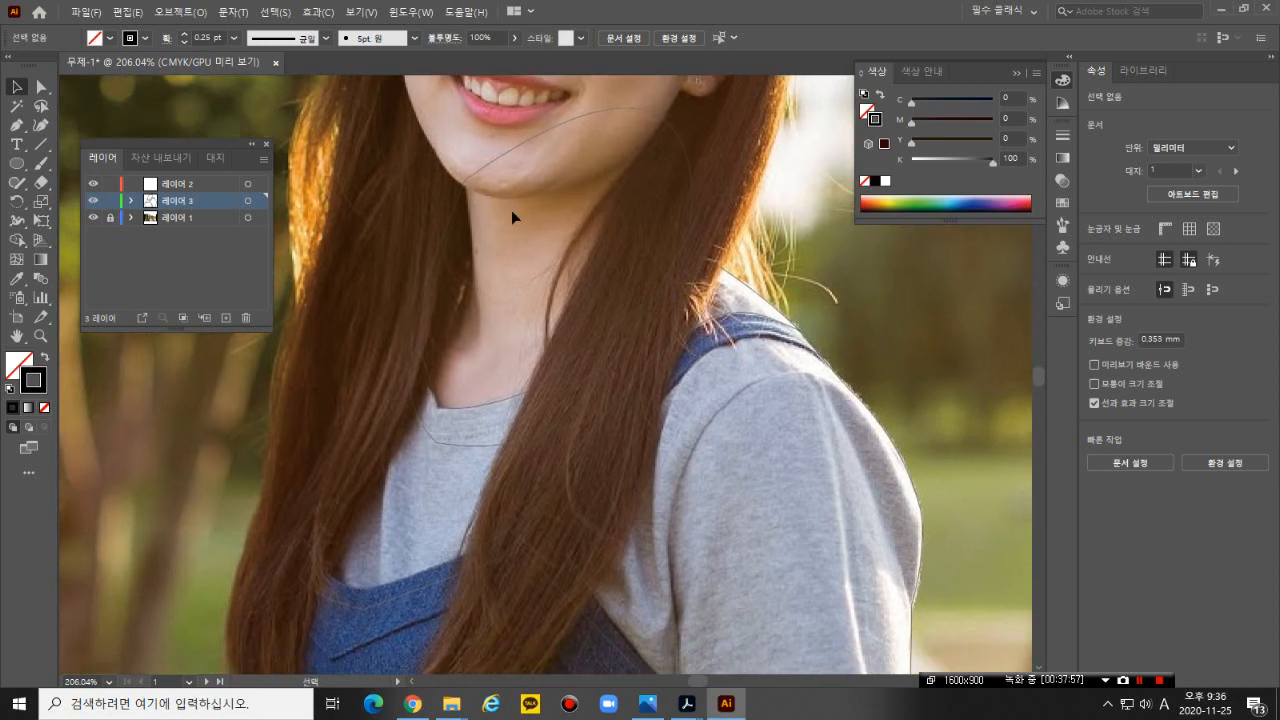
- Select the neck path to check its layer, add a new layer above 레이어 2 and make 레이어 2 active
{"action": "left_click", "coordinate": [465, 190]}
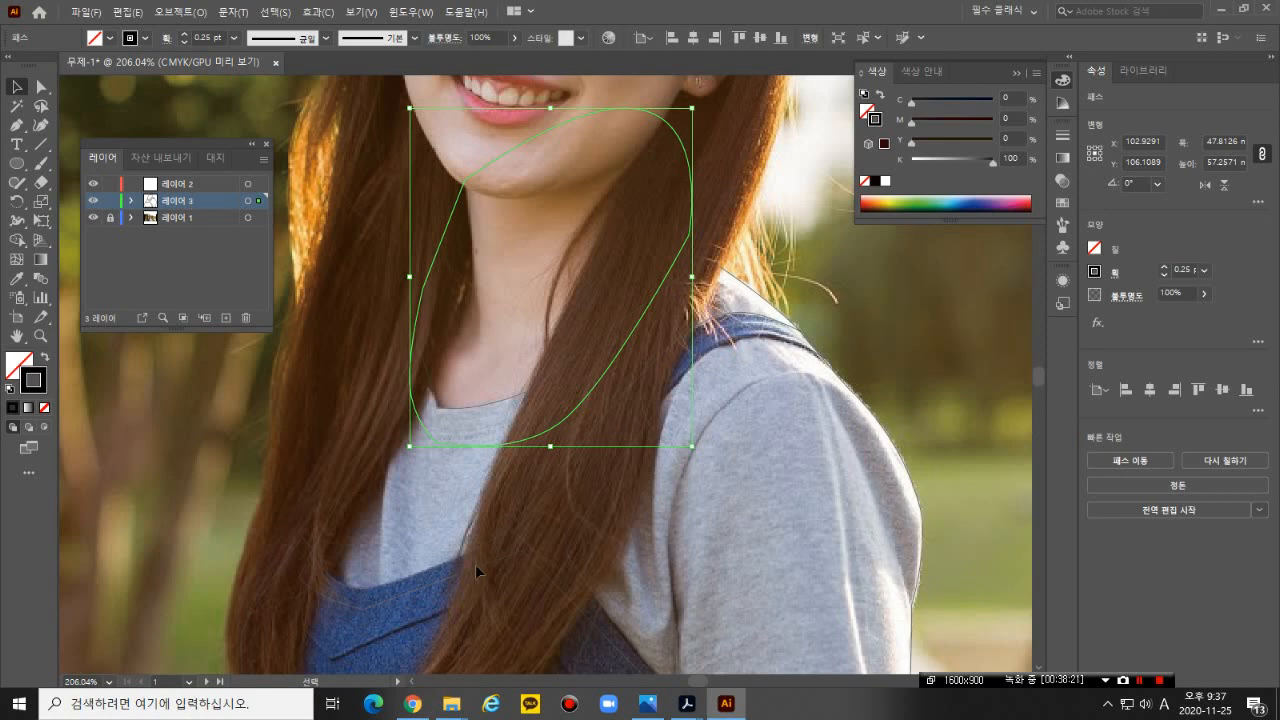
{"action": "left_click", "coordinate": [181, 185]}
{"action": "left_click", "coordinate": [225, 318]}
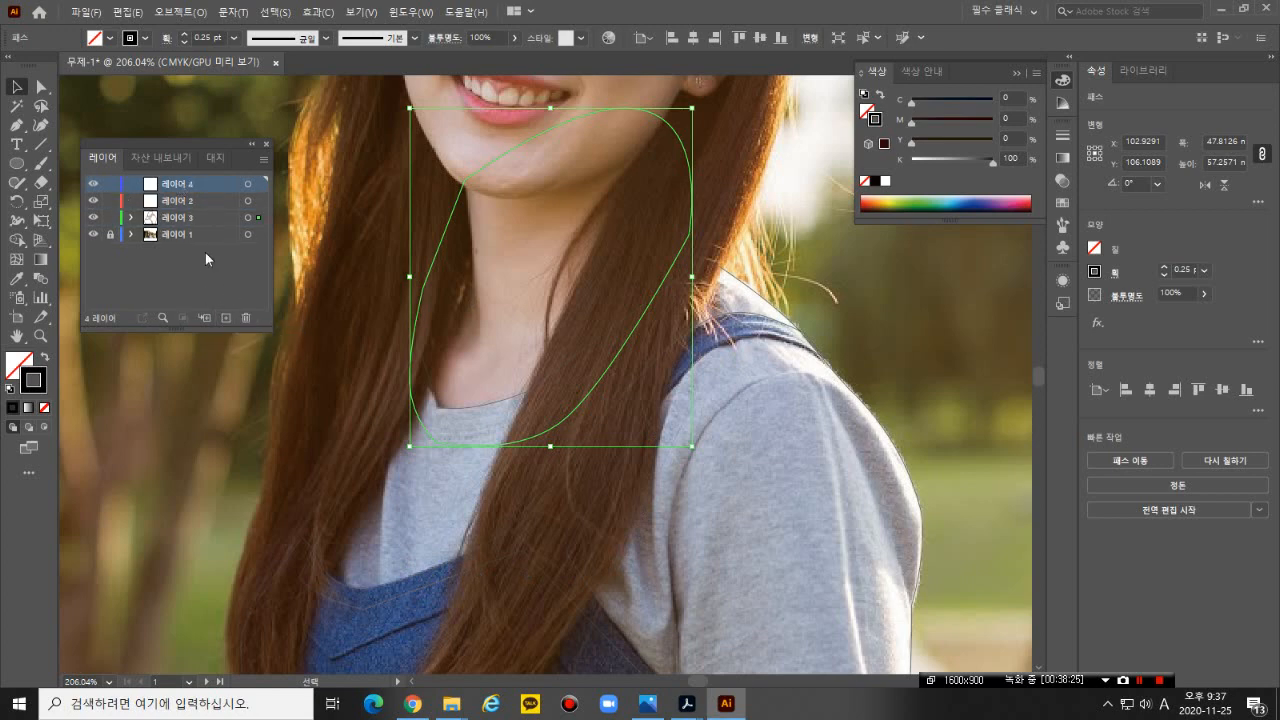
{"action": "left_click", "coordinate": [183, 220]}
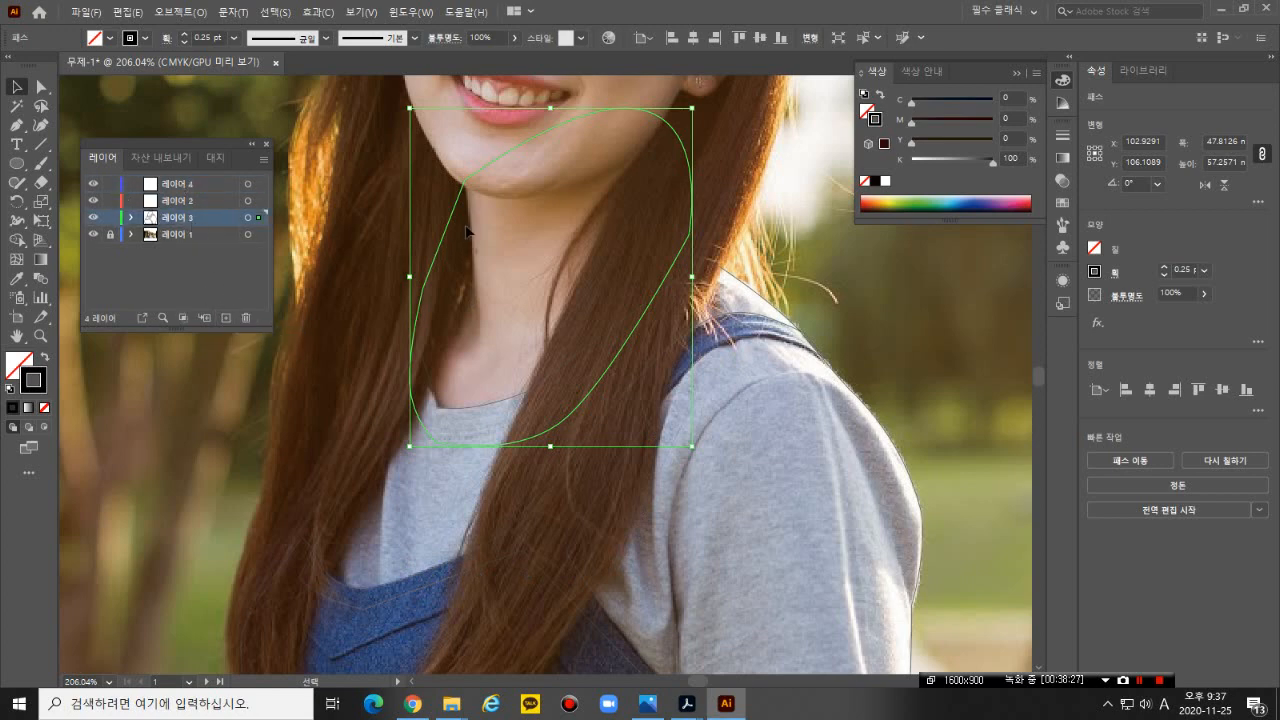
{"action": "left_click", "coordinate": [190, 201]}
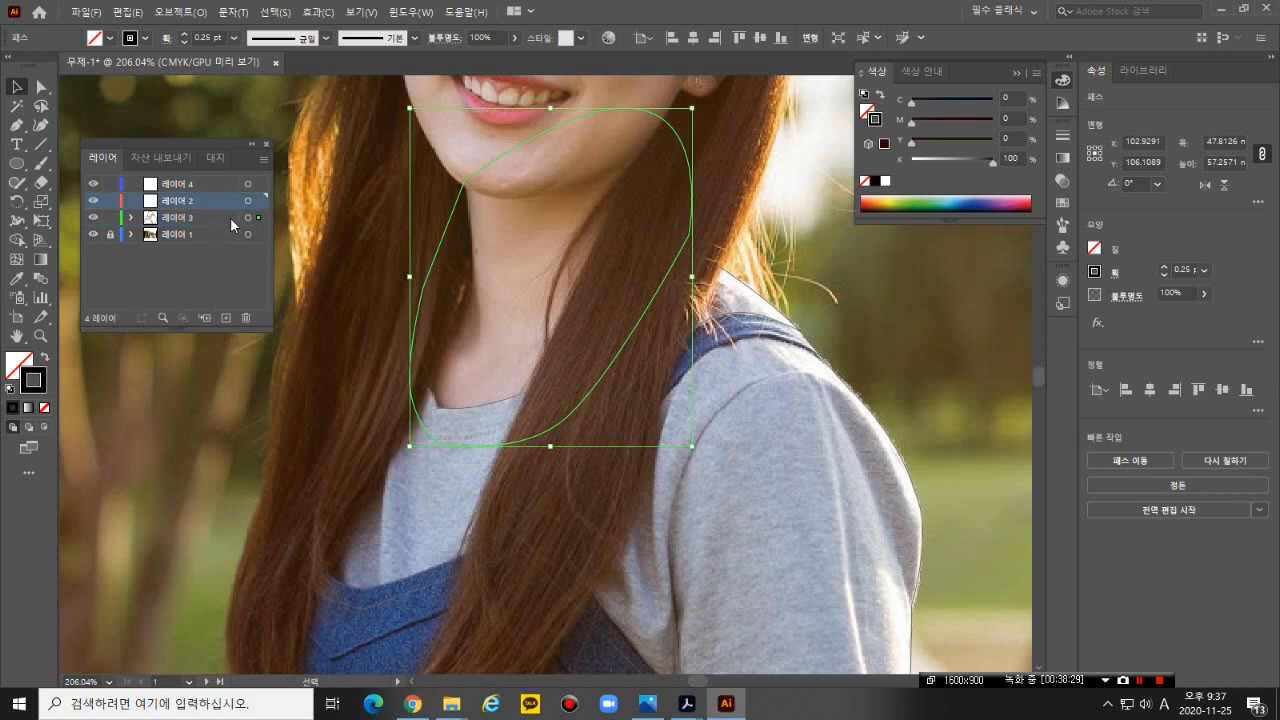
- Move the gray shirt path from 레이어 3 to 레이어 2 and deselect it
{"action": "left_click", "coordinate": [772, 311]}
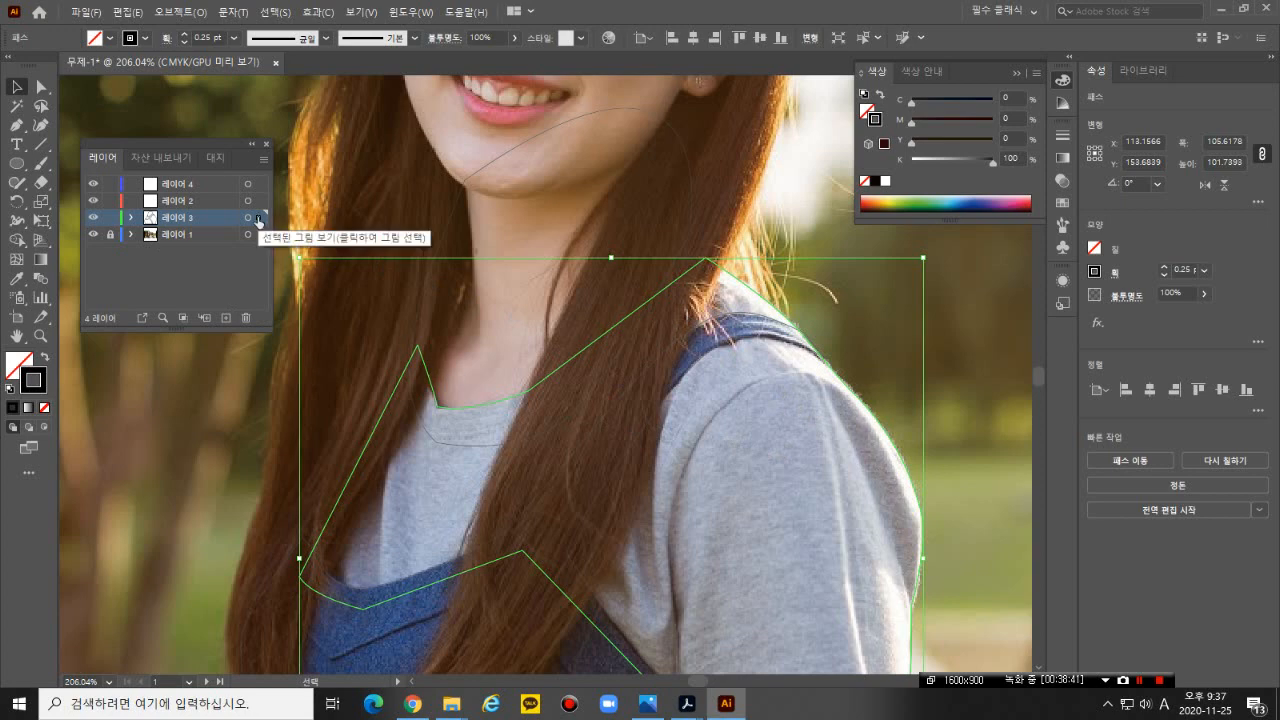
{"action": "left_click_drag", "start_coordinate": [262, 214], "coordinate": [259, 201]}
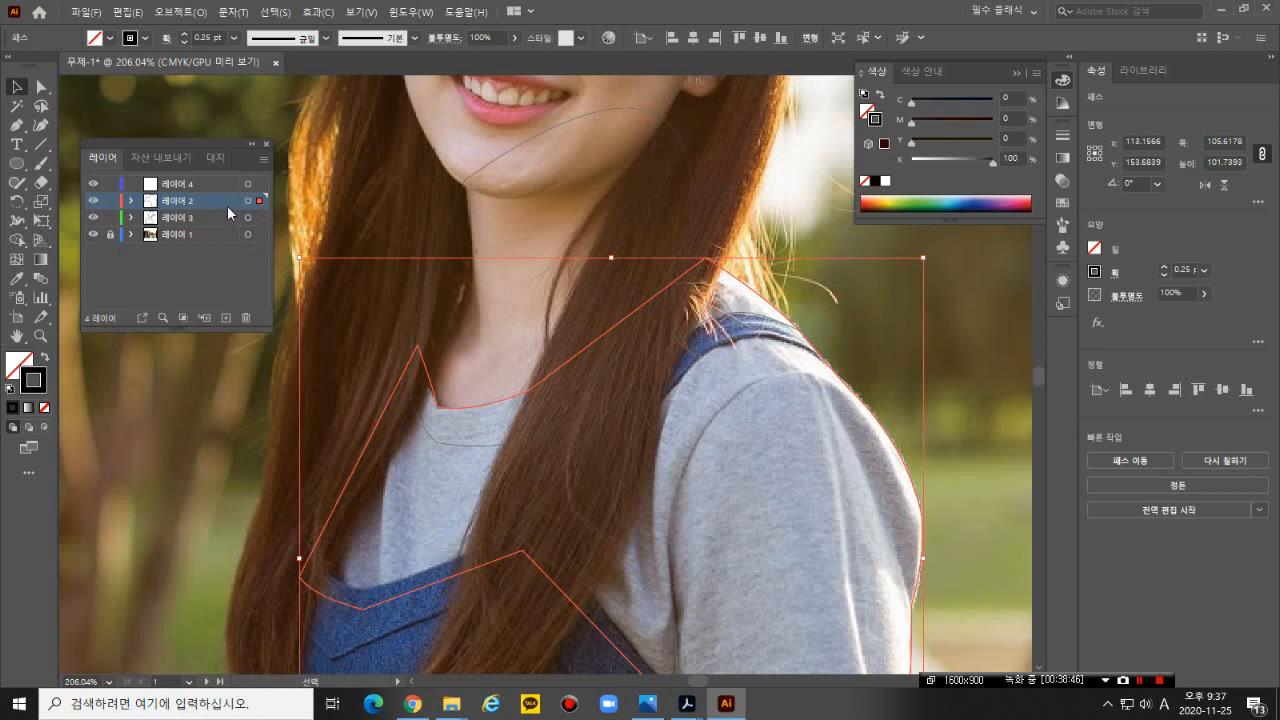
{"action": "left_click", "coordinate": [407, 573]}
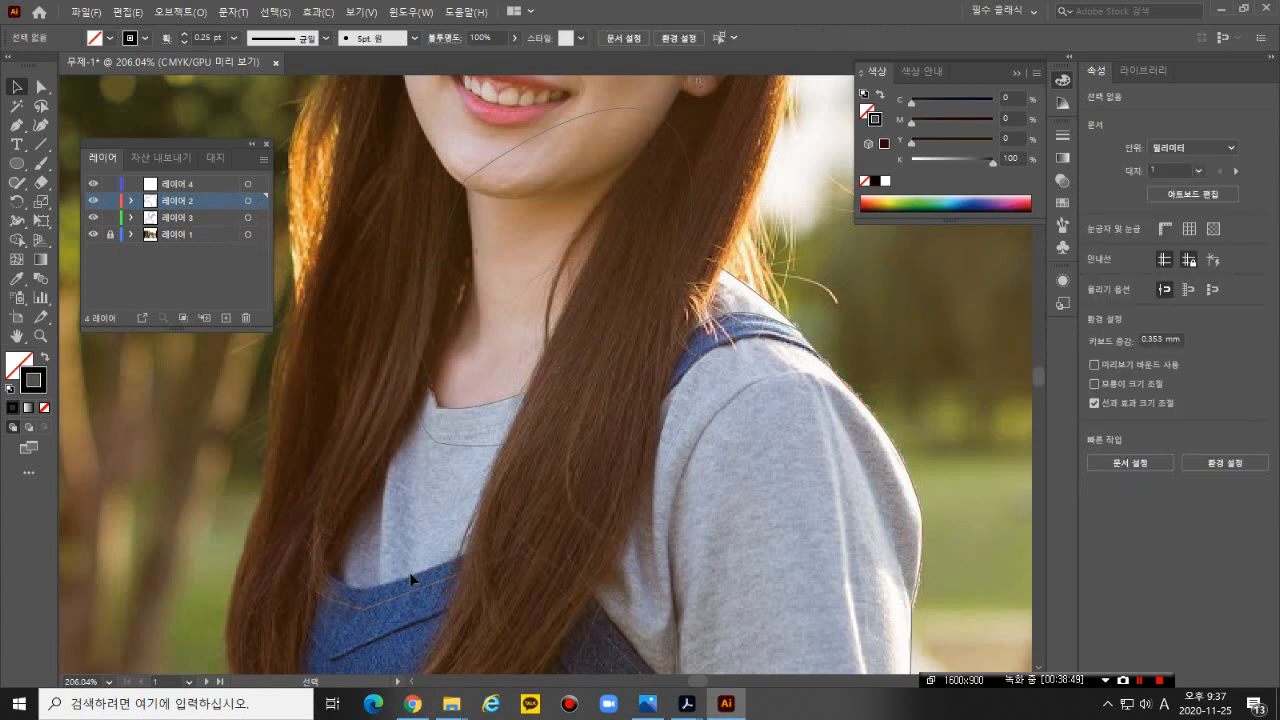
- Move the denim overalls path from 레이어 3 to 레이어 4, make 레이어 3 the active layer and deselect the path
{"action": "left_click", "coordinate": [430, 576]}
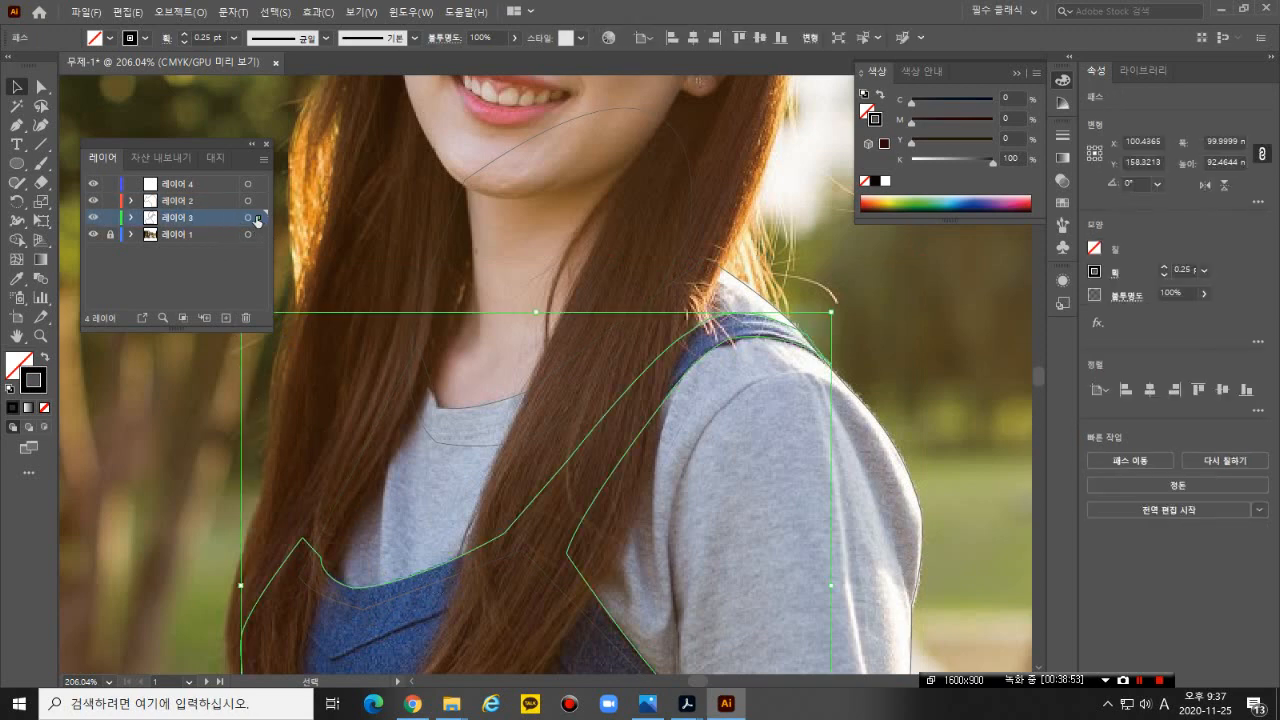
{"action": "left_click_drag", "start_coordinate": [261, 221], "coordinate": [262, 184]}
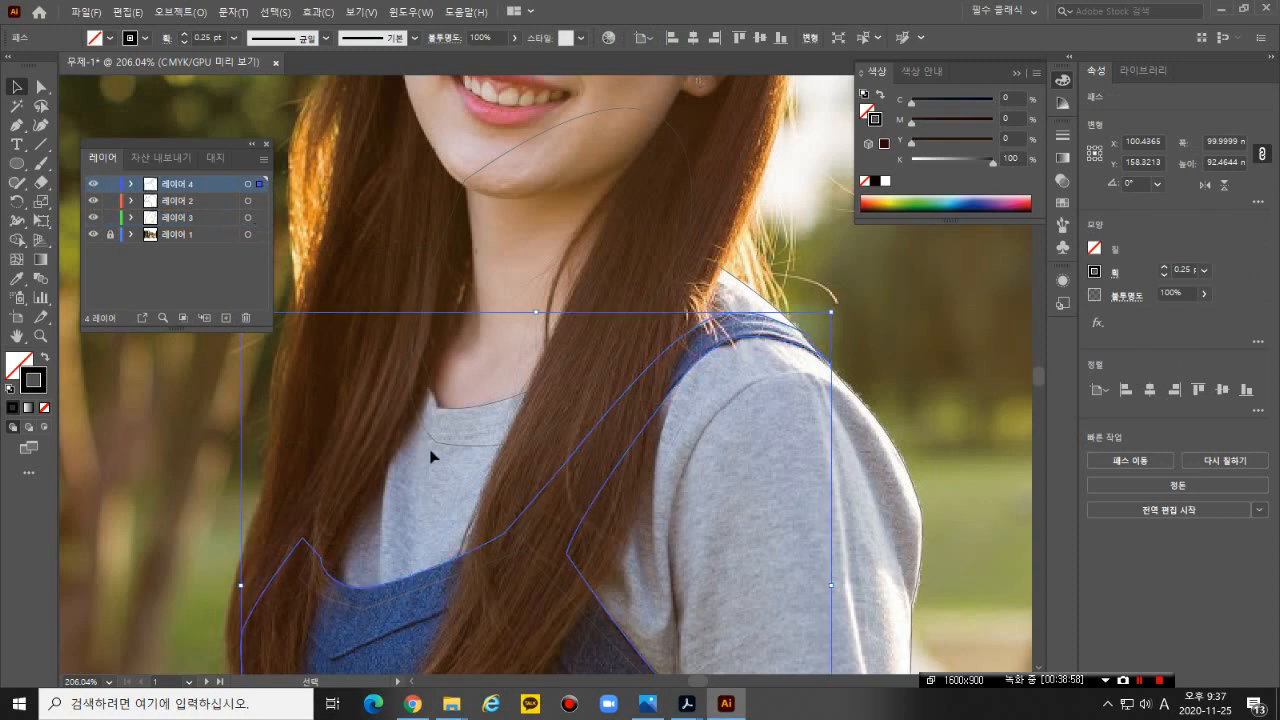
{"action": "scroll", "coordinate": [519, 452], "scroll_direction": "down", "scroll_amount": 5}
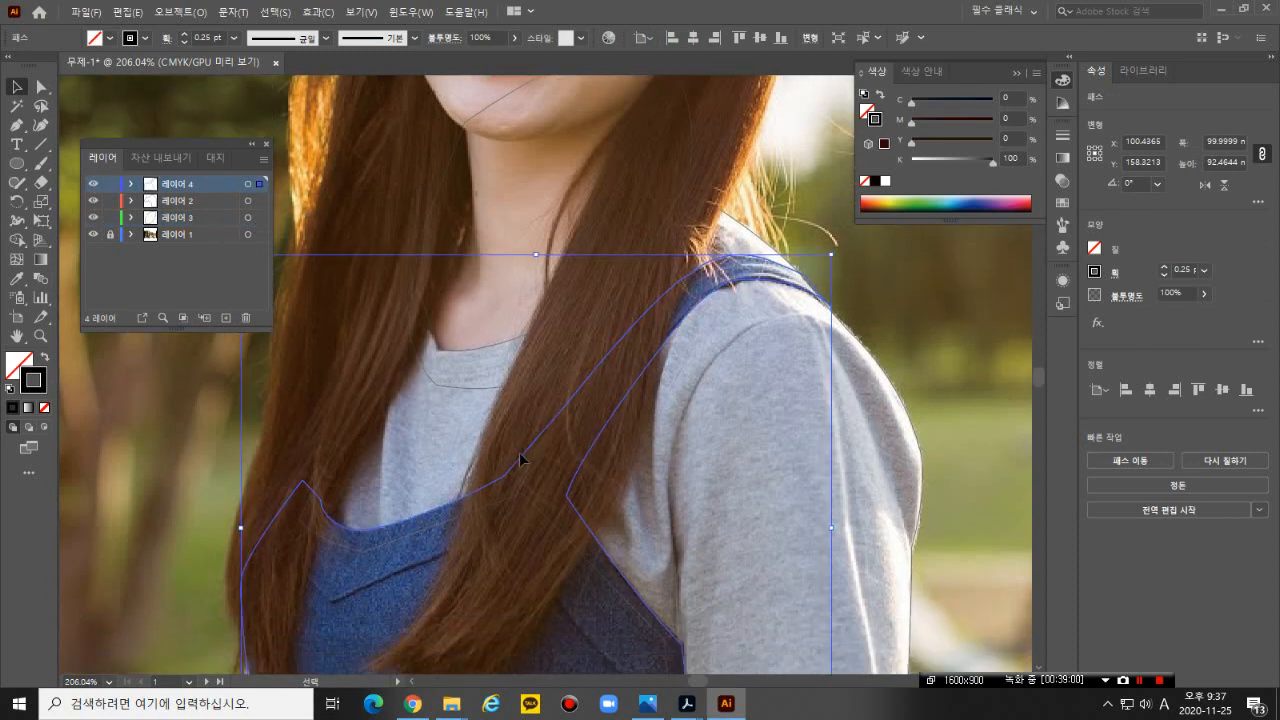
{"action": "scroll", "coordinate": [519, 452], "scroll_direction": "up", "scroll_amount": 6}
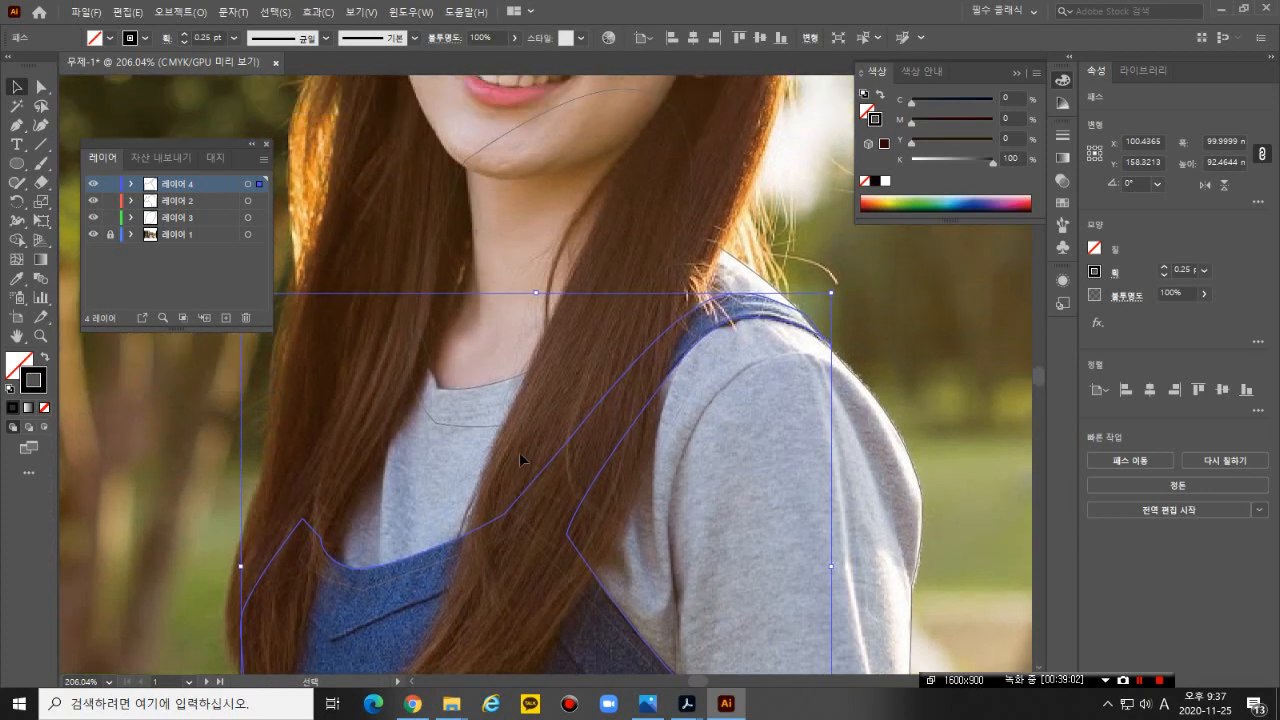
{"action": "scroll", "coordinate": [519, 452], "scroll_direction": "down", "scroll_amount": 1}
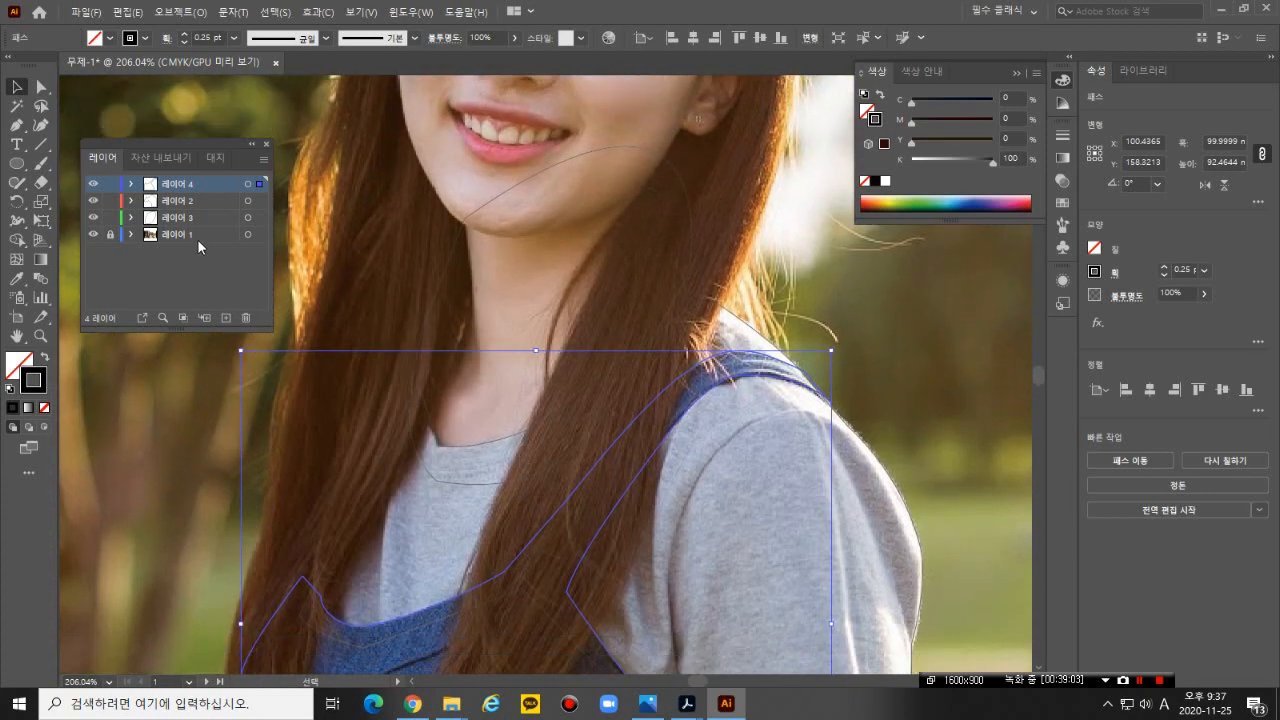
{"action": "left_click", "coordinate": [175, 218]}
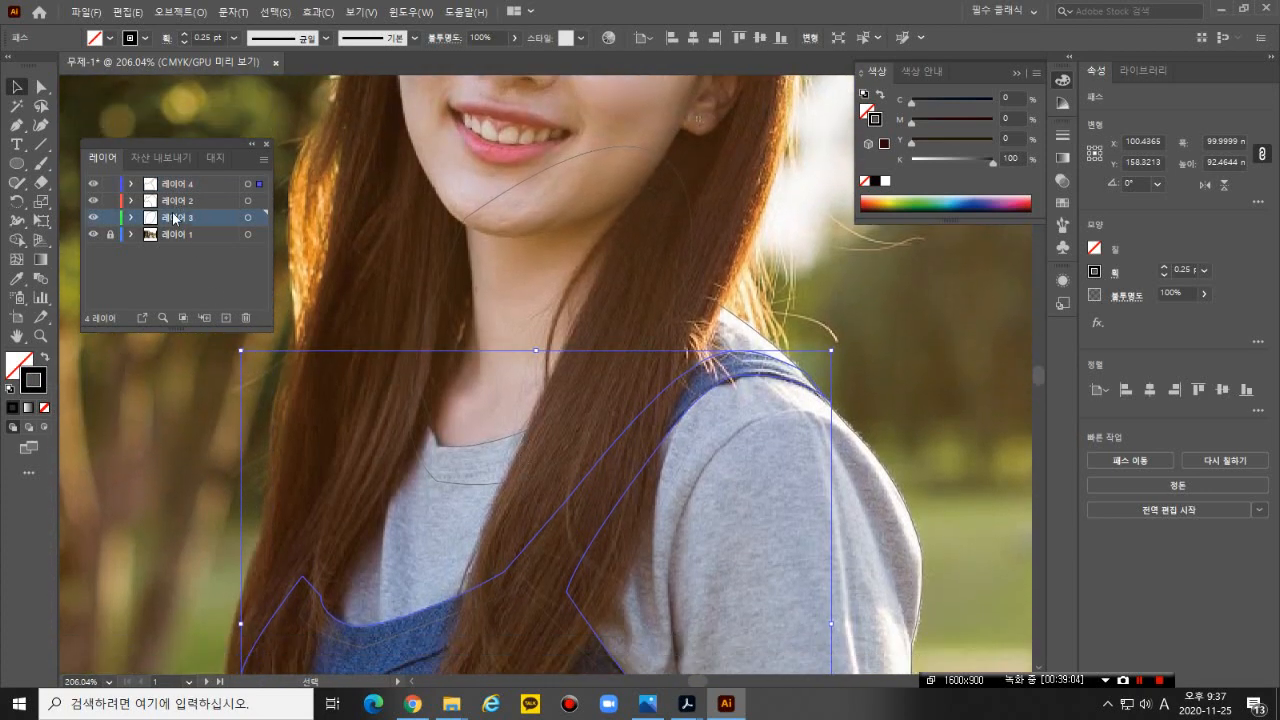
{"action": "left_click", "coordinate": [519, 184]}
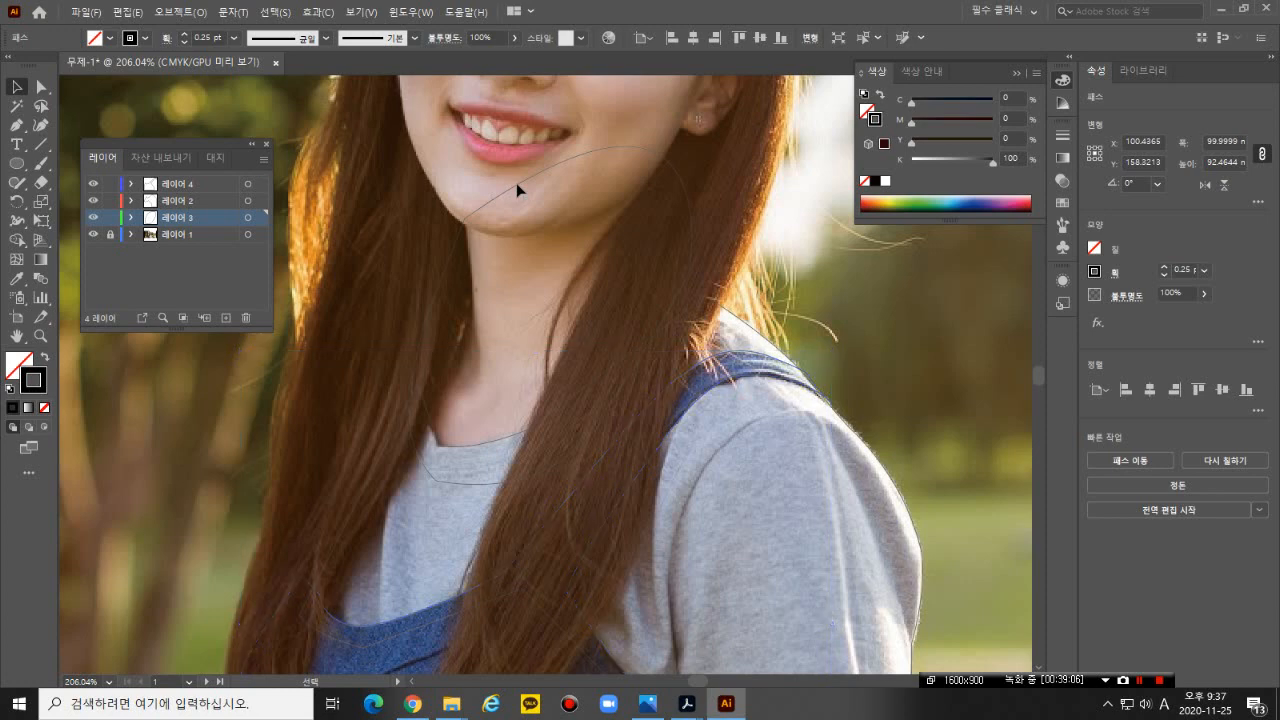
- Select the neck path on 레이어 3, swap its fill and stroke, and give it a yellow-orange fill from the color spectrum
{"action": "left_click", "coordinate": [265, 218]}
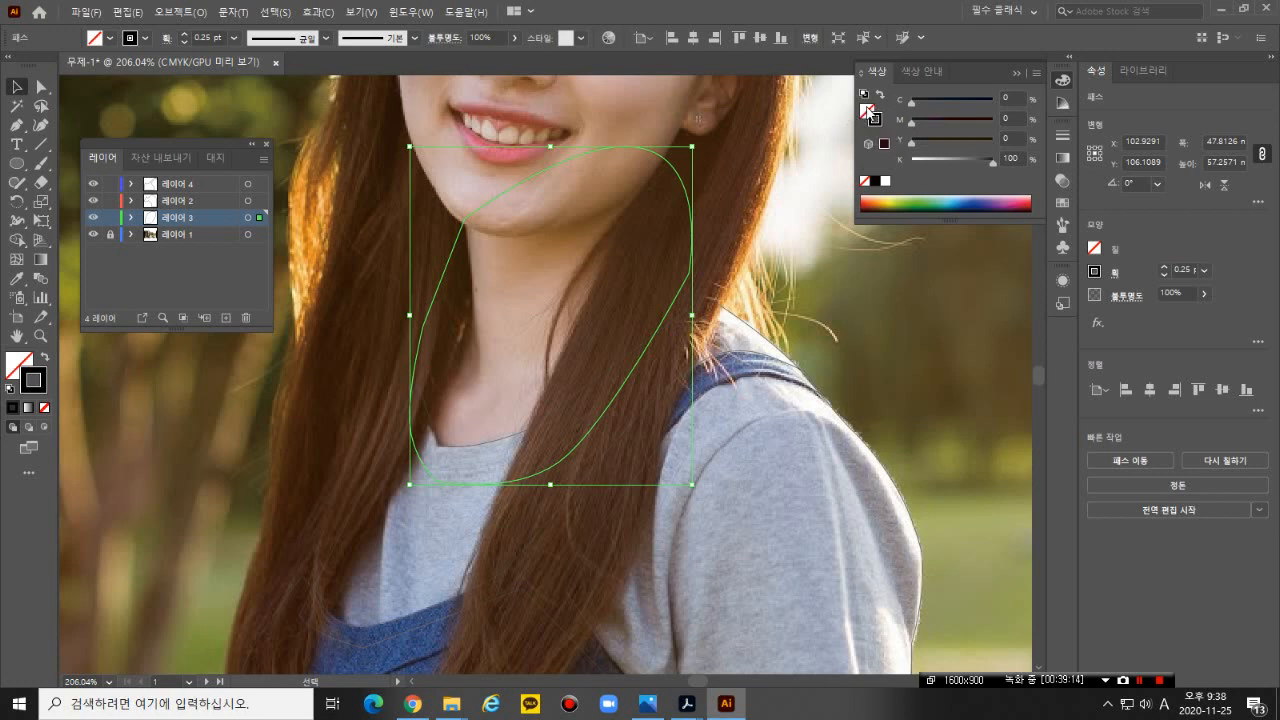
{"action": "left_click", "coordinate": [880, 94]}
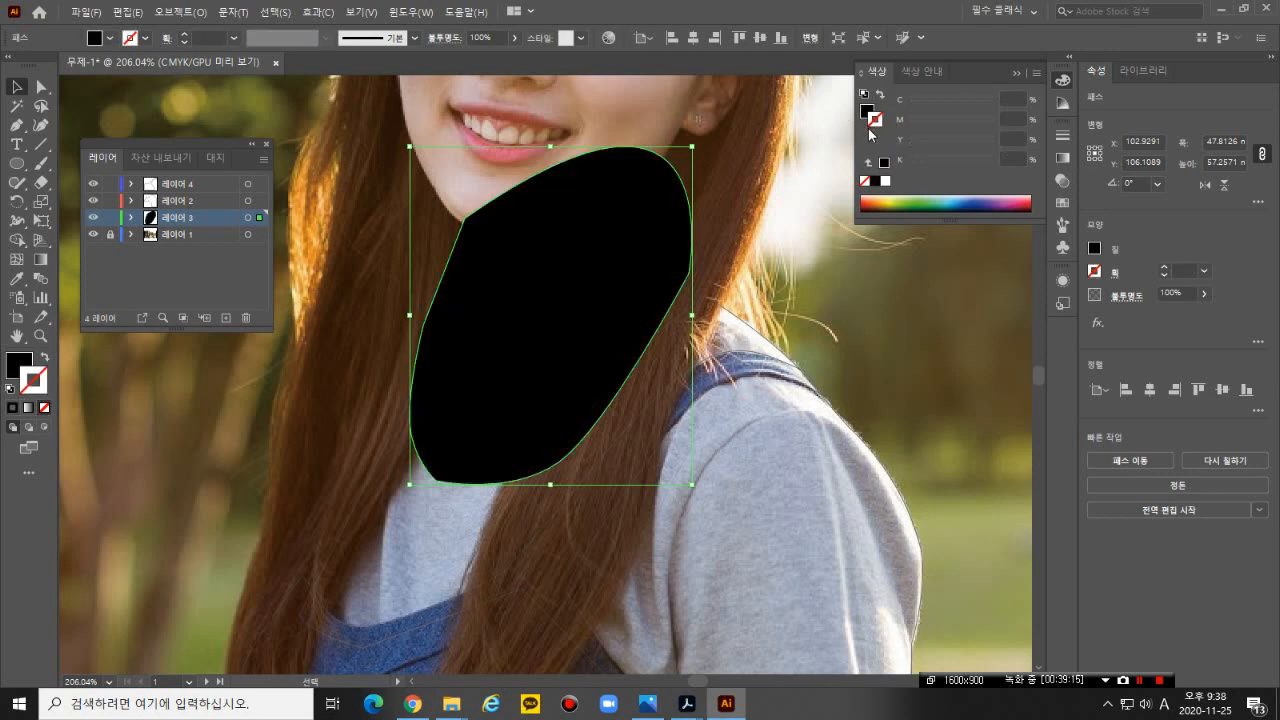
{"action": "left_click", "coordinate": [867, 111]}
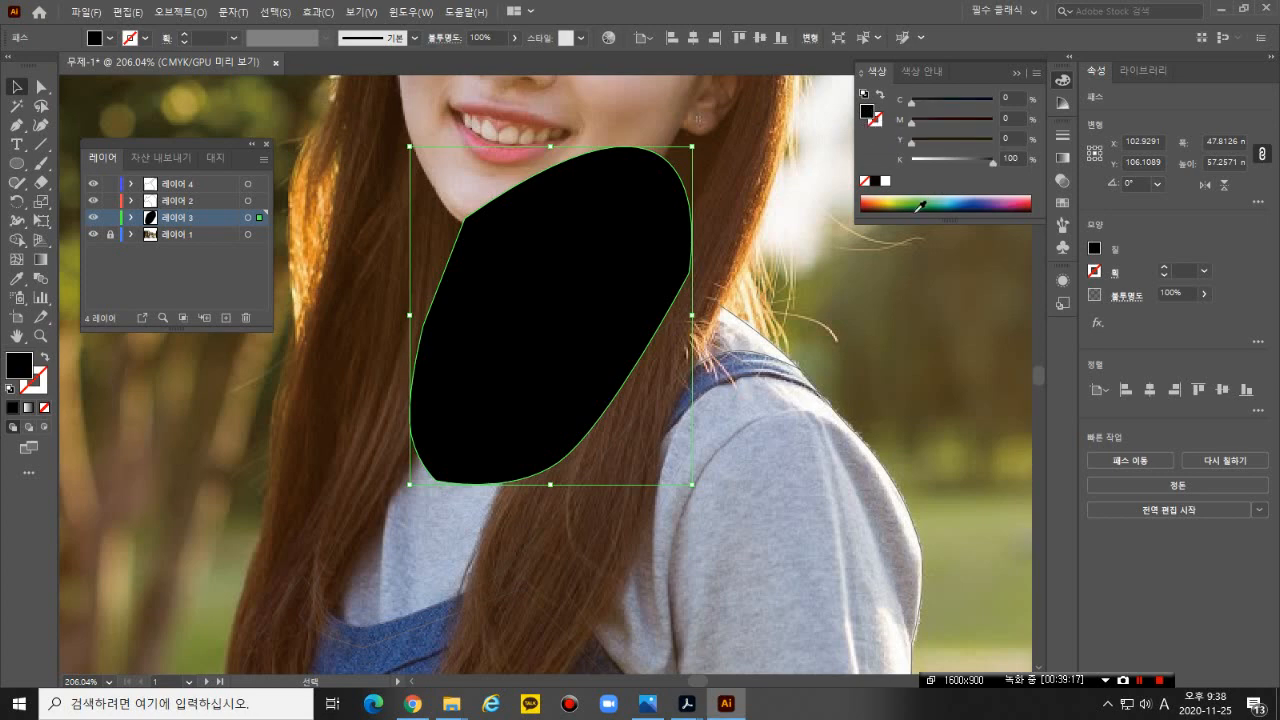
{"action": "left_click", "coordinate": [882, 197]}
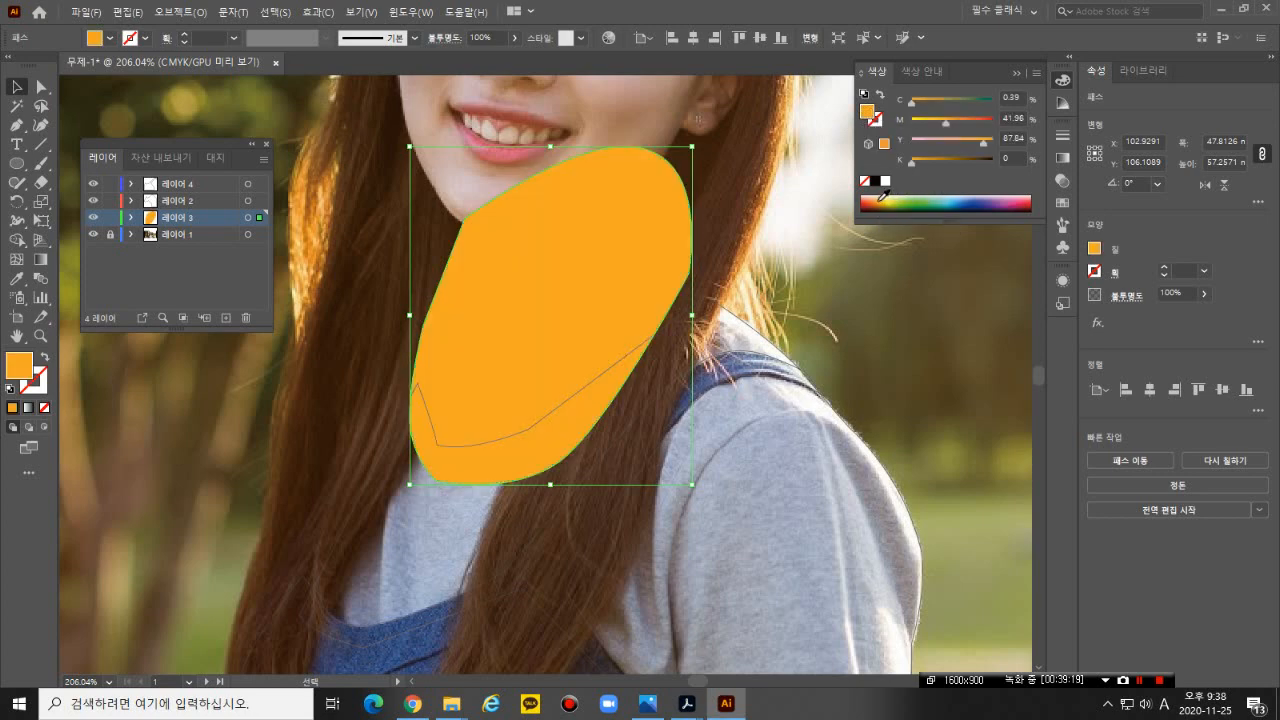
{"action": "left_click", "coordinate": [886, 196]}
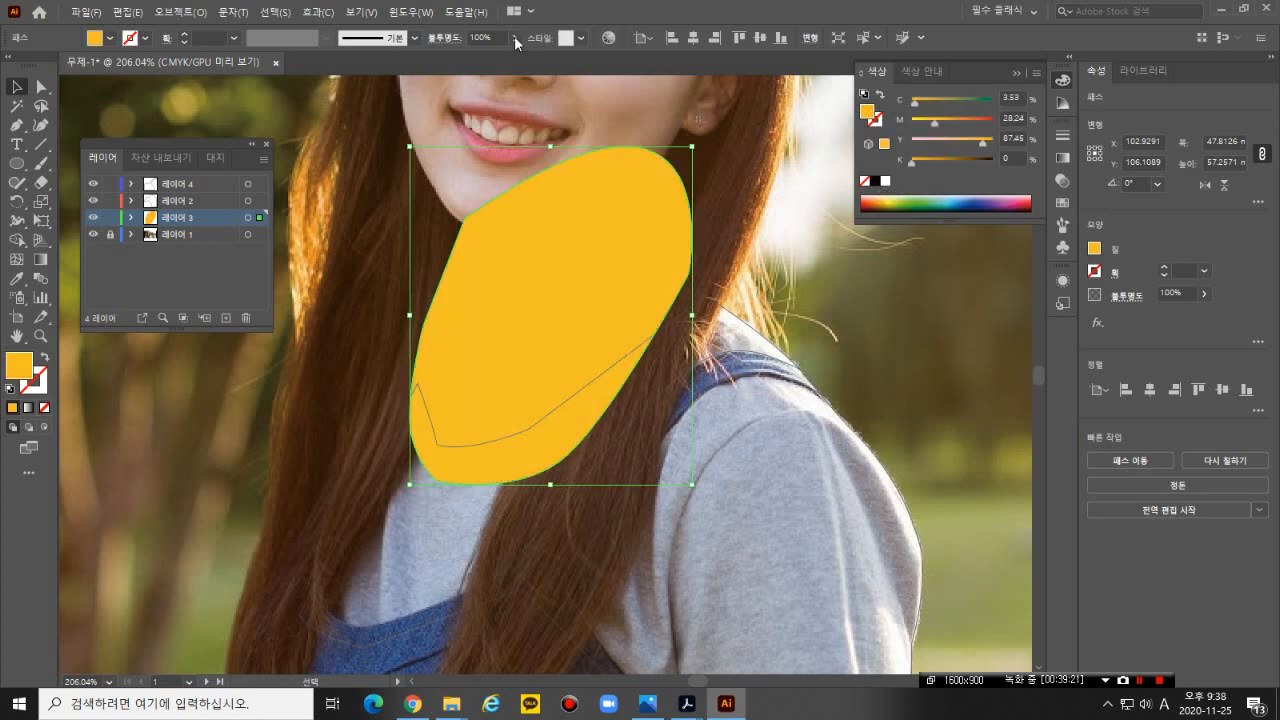
- Open the DIC Color Guide color book swatch library and keep it as a floating panel, enlarged to show more swatches
{"action": "left_click", "coordinate": [414, 16]}
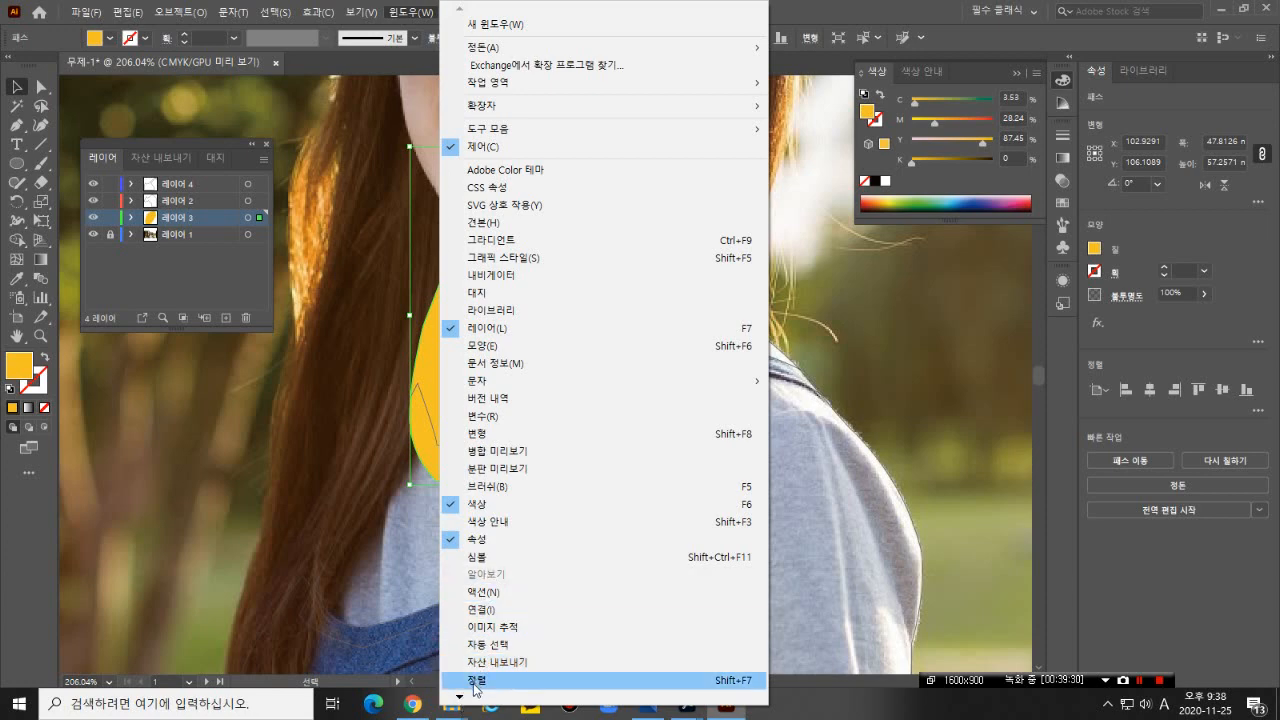
{"action": "mouse_move", "coordinate": [460, 697]}
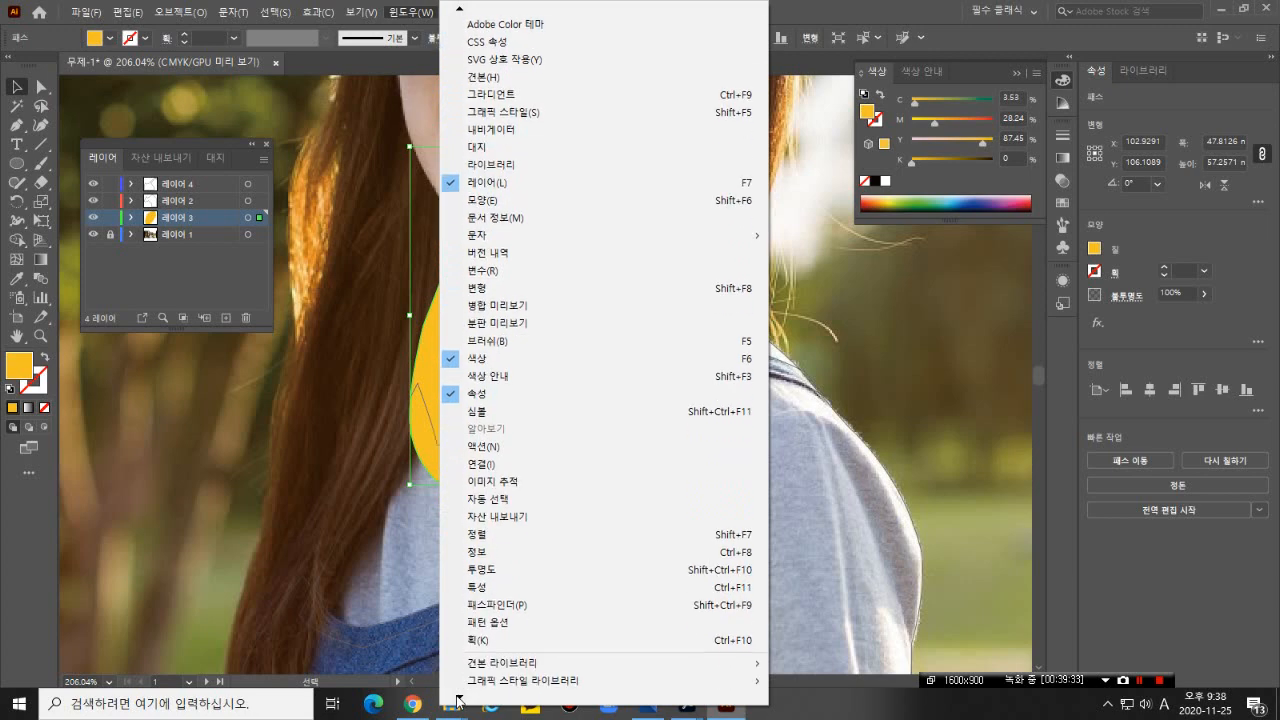
{"action": "mouse_move", "coordinate": [488, 596]}
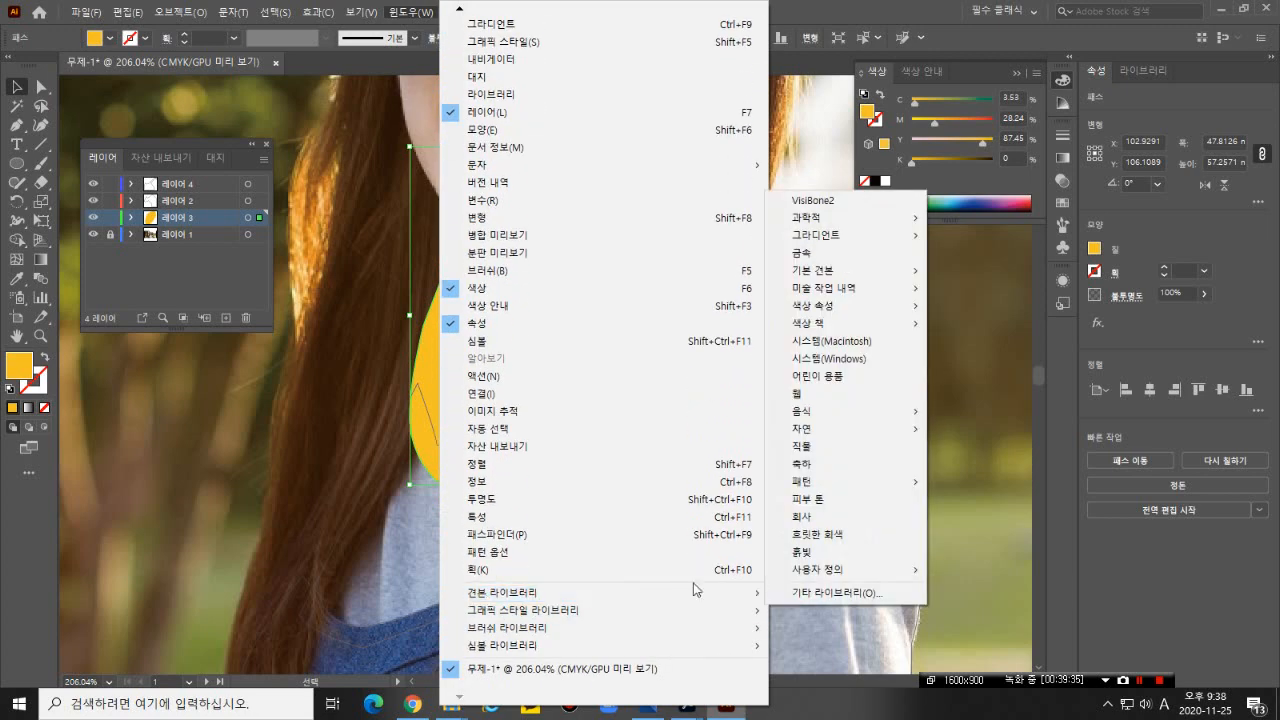
{"action": "mouse_move", "coordinate": [856, 307]}
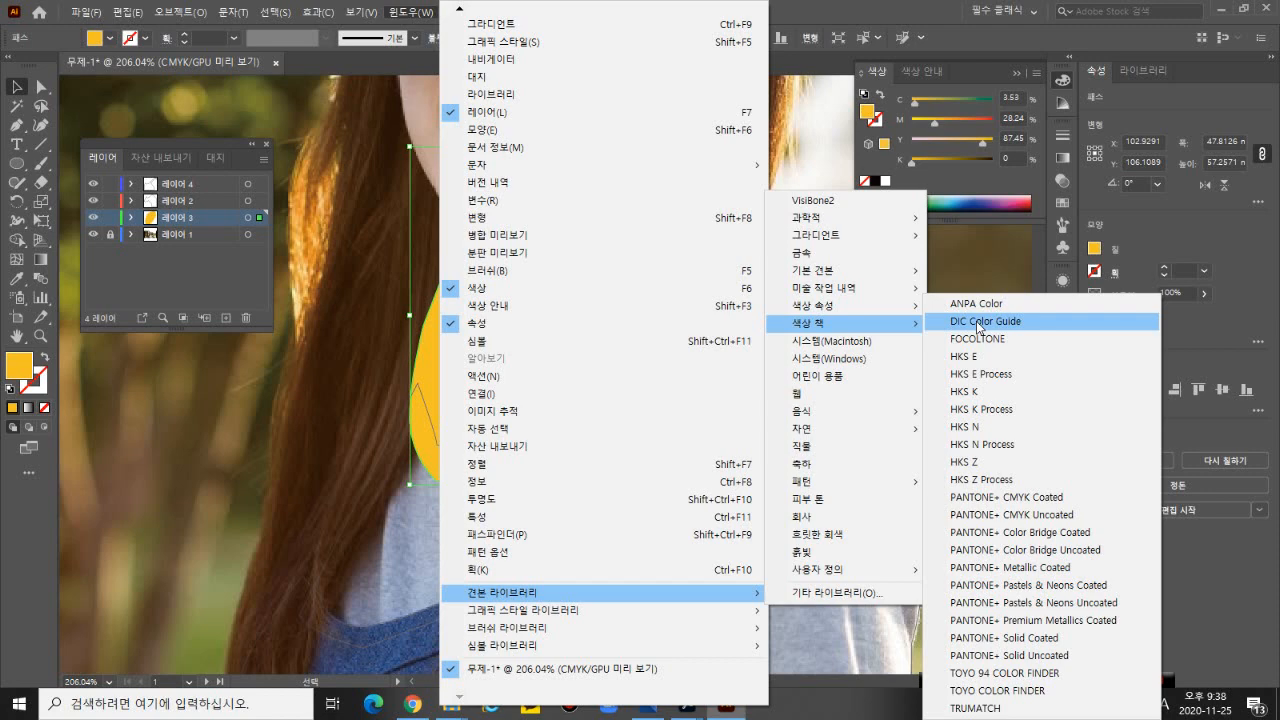
{"action": "left_click", "coordinate": [979, 325]}
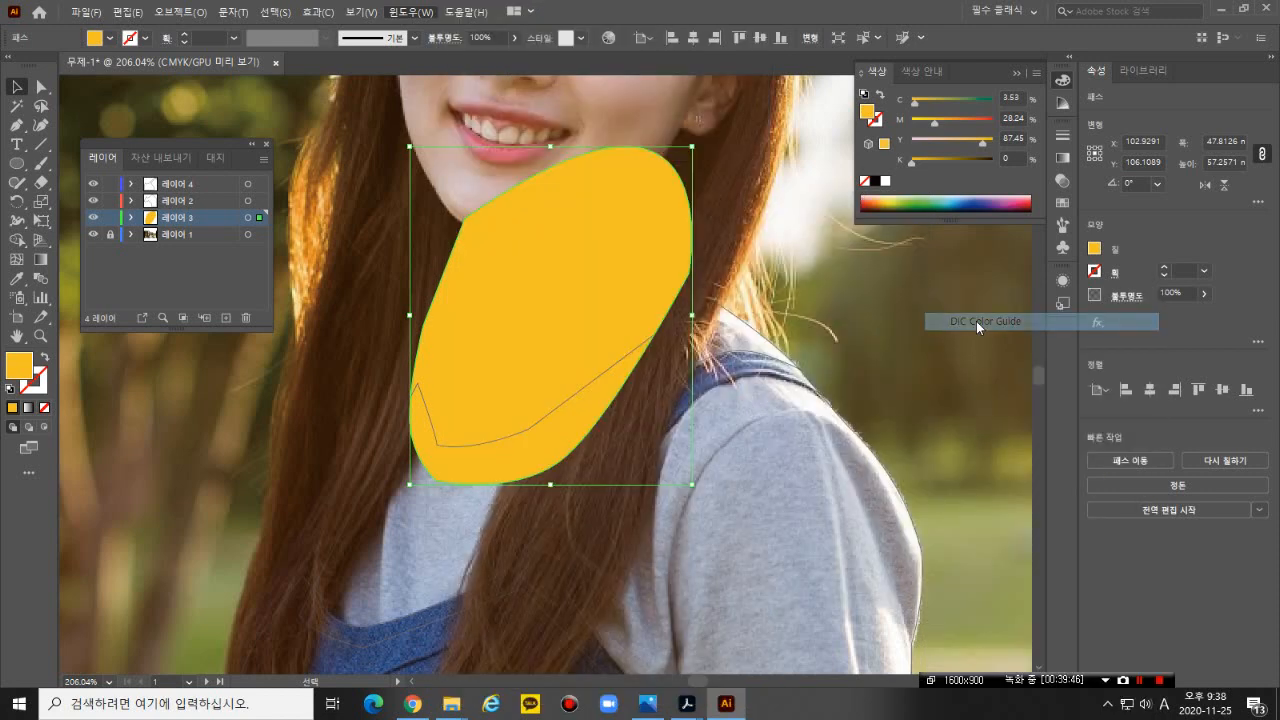
{"action": "left_click_drag", "start_coordinate": [655, 298], "coordinate": [988, 234]}
{"action": "left_click_drag", "start_coordinate": [1018, 360], "coordinate": [1018, 662]}
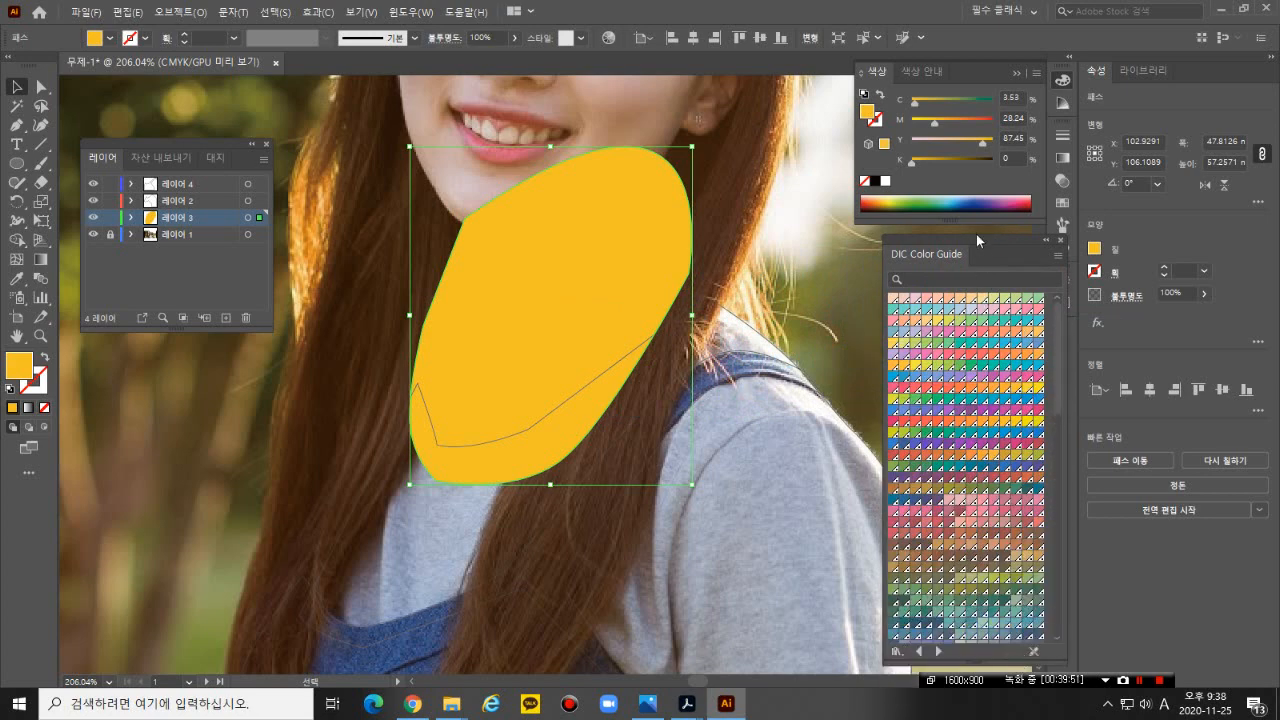
{"action": "left_click_drag", "start_coordinate": [974, 233], "coordinate": [970, 74]}
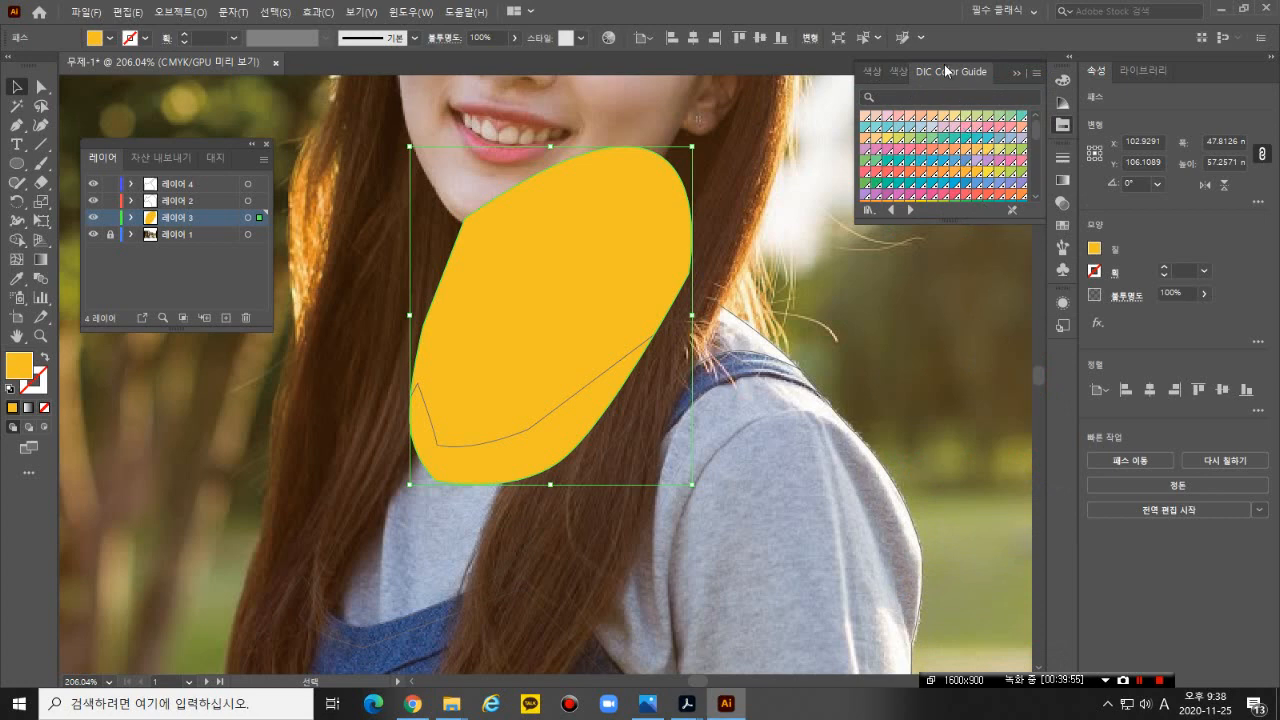
{"action": "left_click_drag", "start_coordinate": [944, 70], "coordinate": [814, 79]}
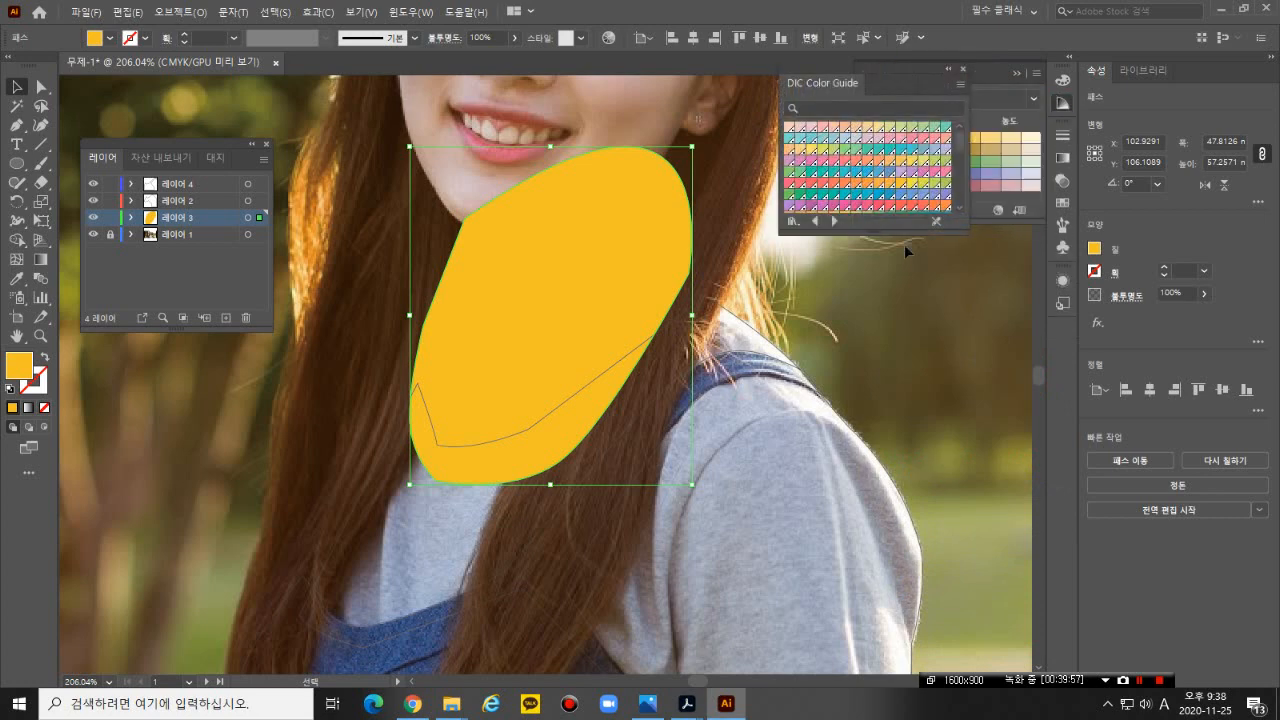
{"action": "left_click_drag", "start_coordinate": [904, 227], "coordinate": [904, 636]}
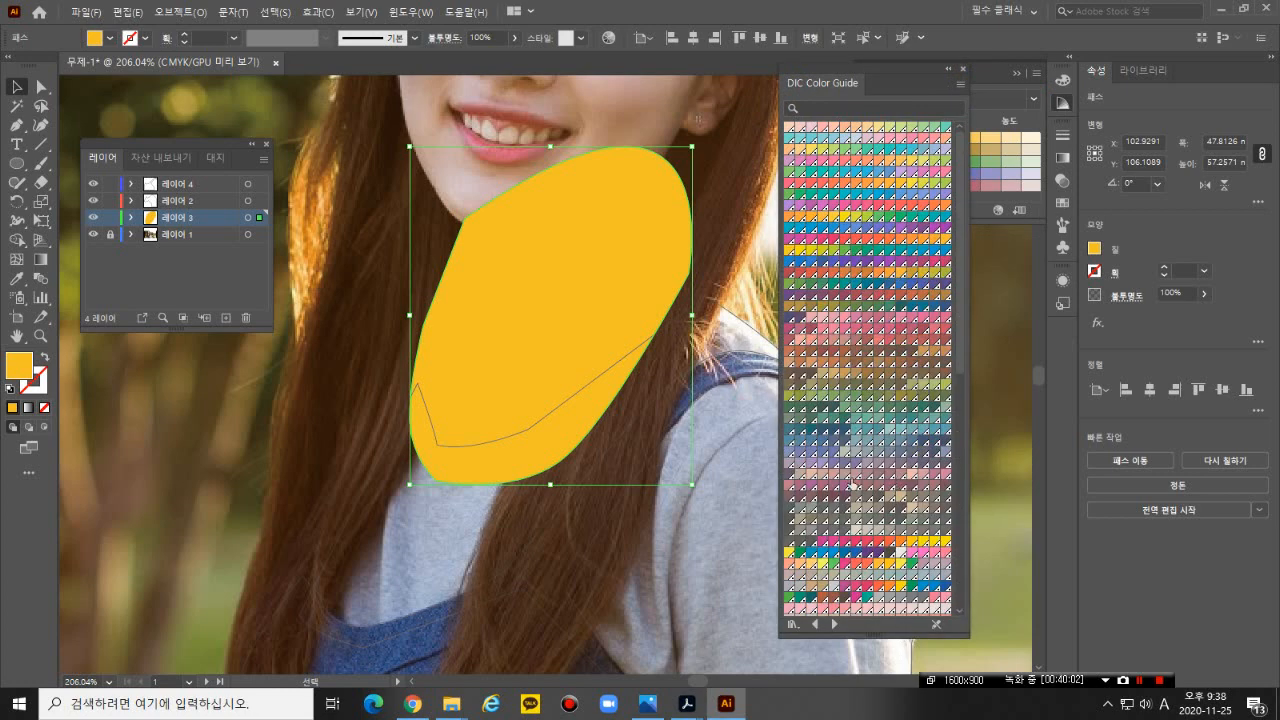
- Fill the neck path with the skin tone DIC 468s after comparing a pink swatch, and move the swatch library lower
{"action": "left_click", "coordinate": [809, 477]}
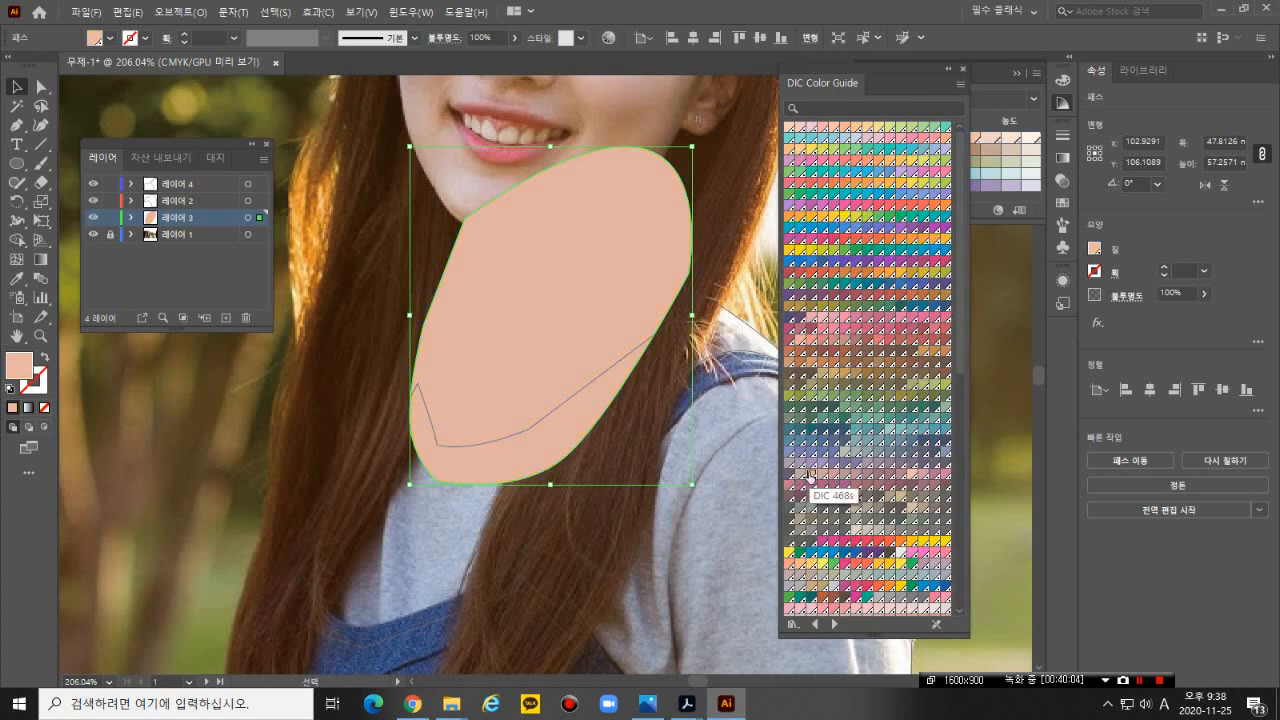
{"action": "left_click", "coordinate": [798, 609]}
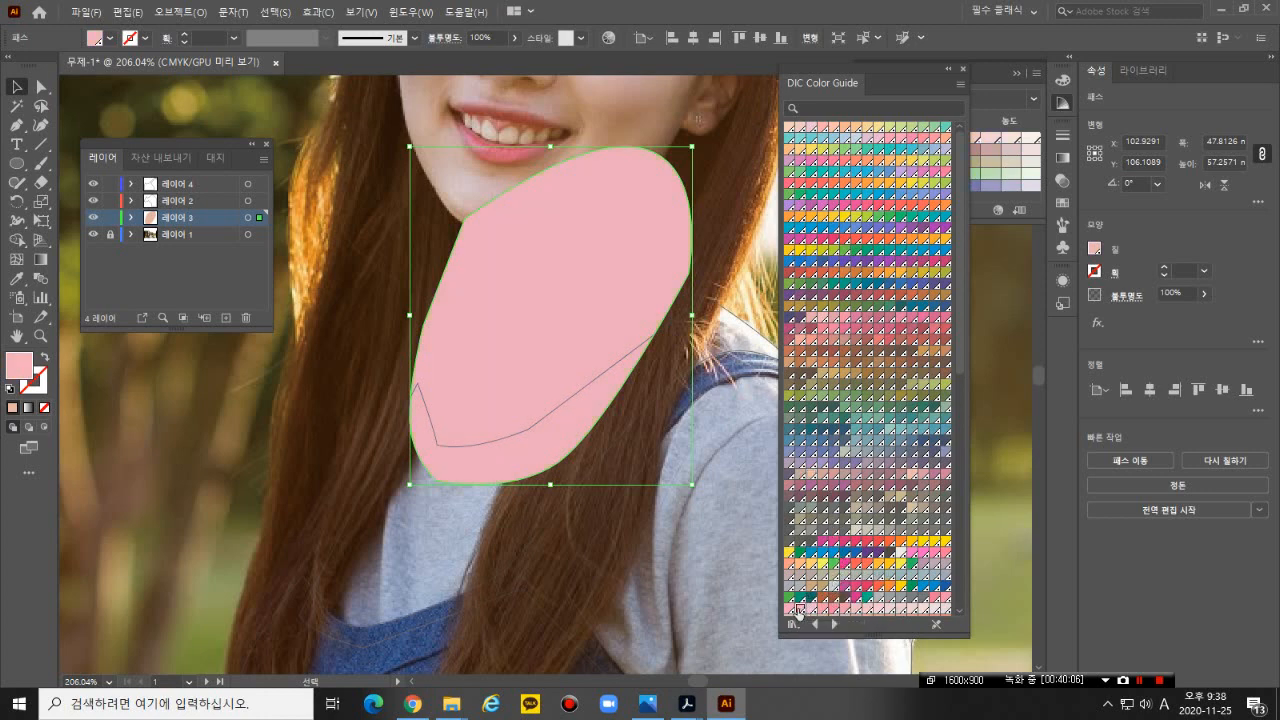
{"action": "left_click", "coordinate": [809, 477]}
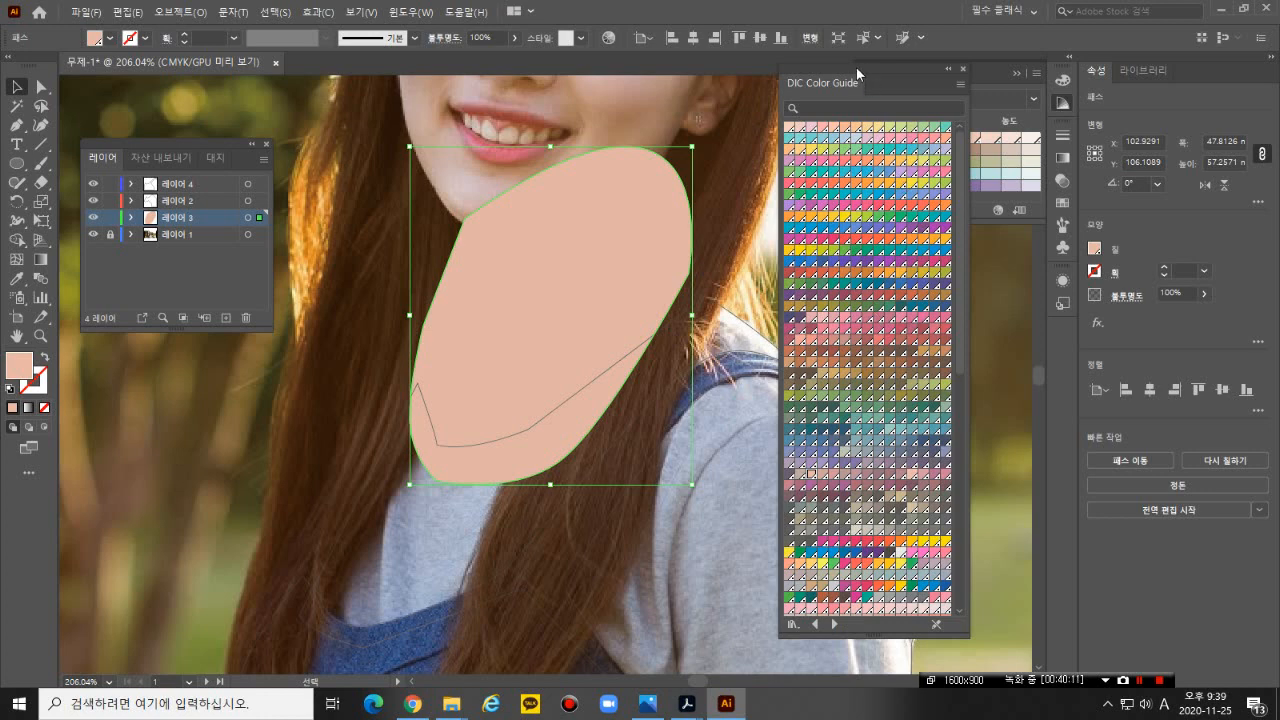
{"action": "left_click_drag", "start_coordinate": [856, 67], "coordinate": [909, 339]}
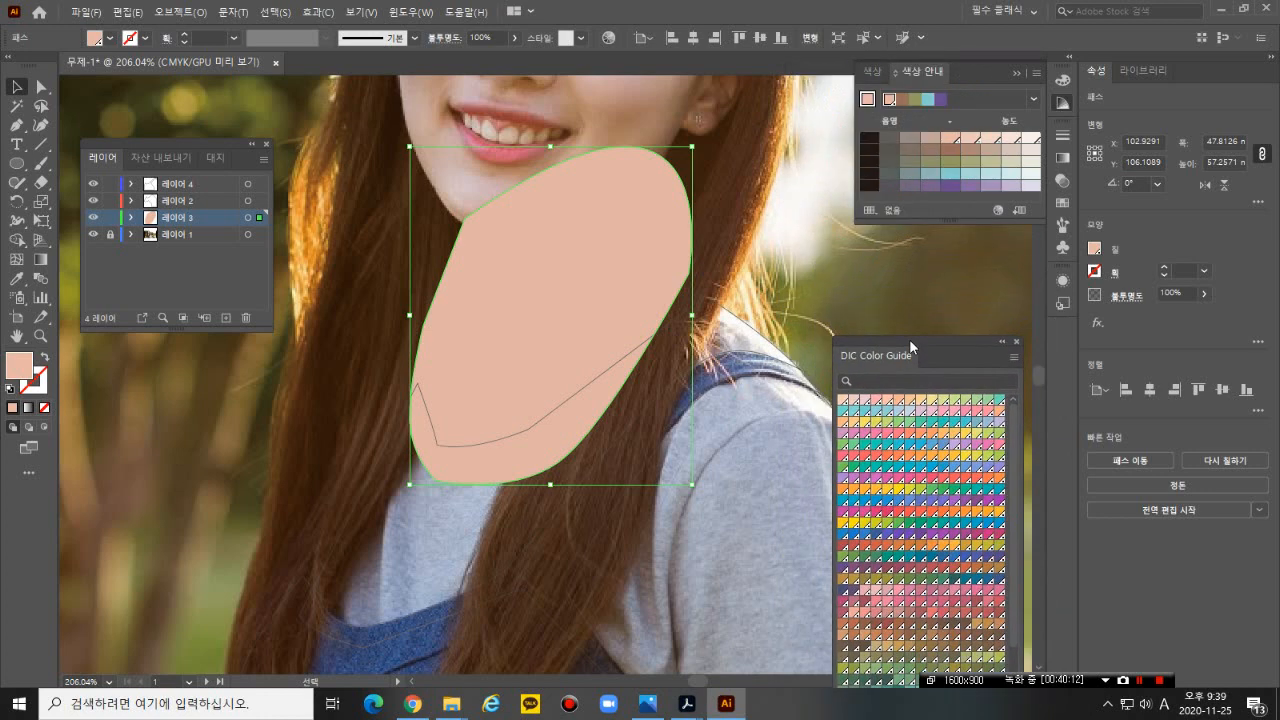
- Lower the neck path's opacity to about 43% and deselect it
{"action": "left_click", "coordinate": [1205, 291]}
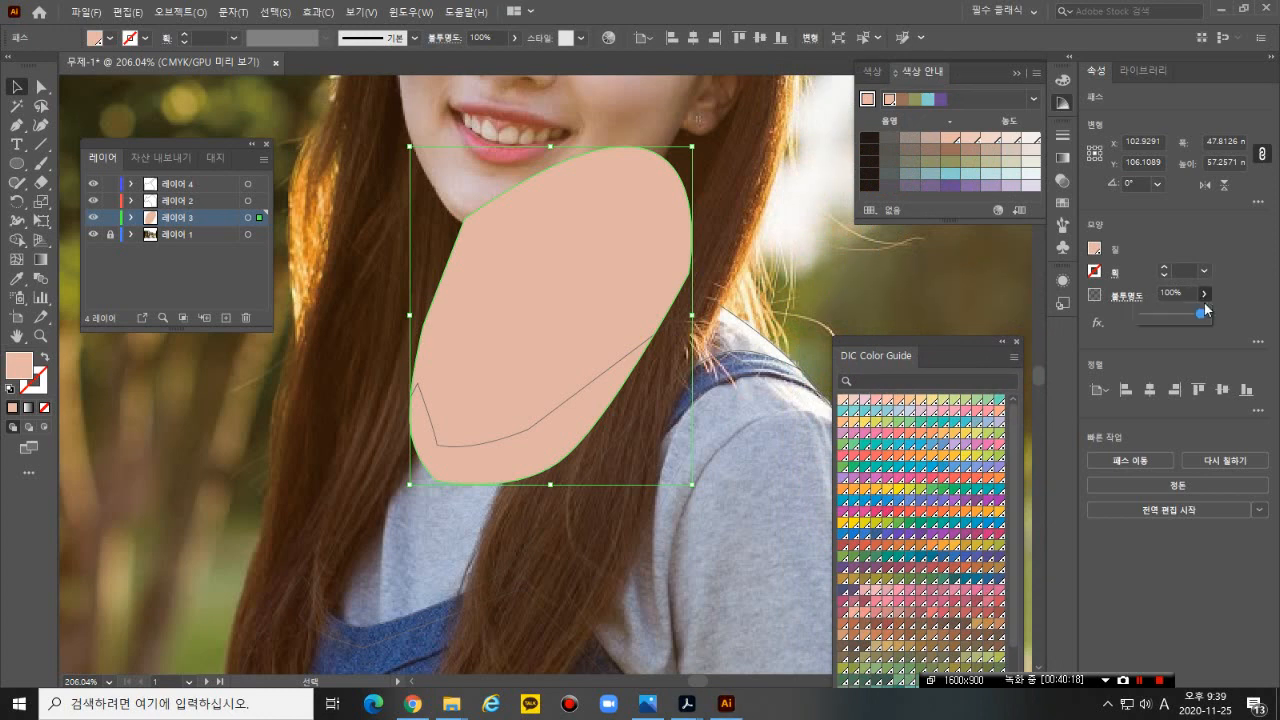
{"action": "left_click_drag", "start_coordinate": [1203, 315], "coordinate": [1168, 316]}
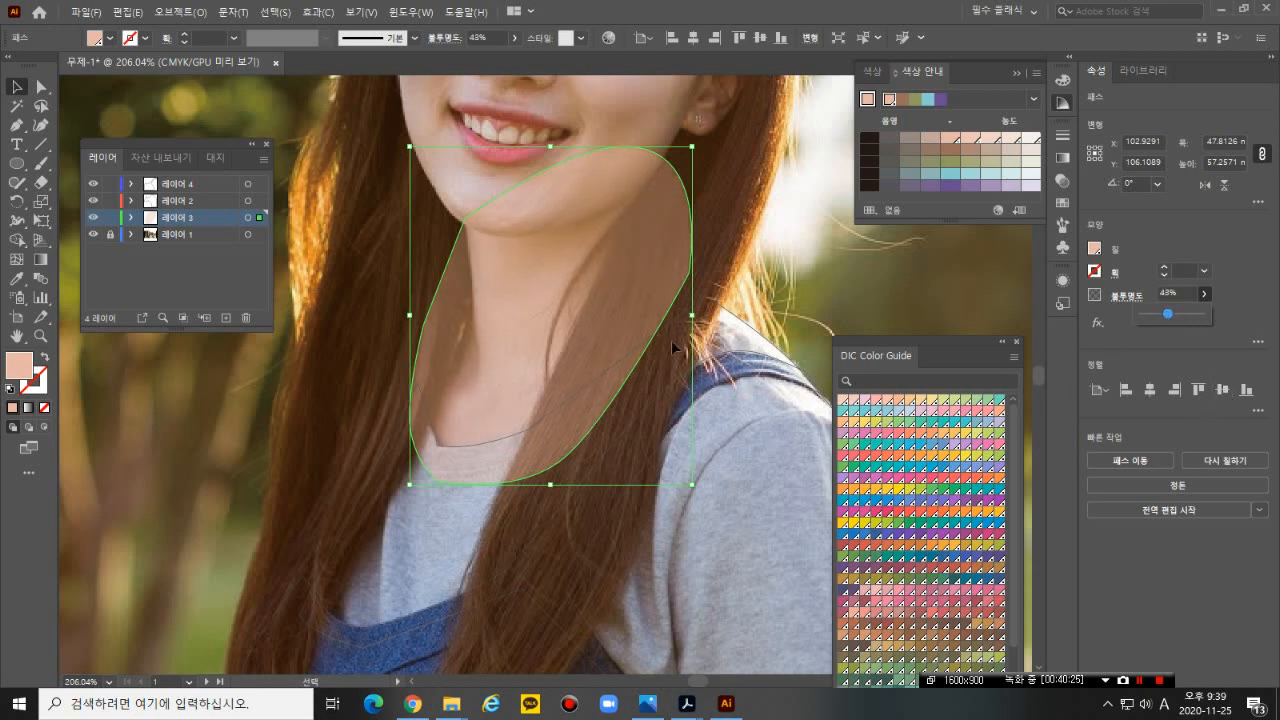
{"action": "left_click", "coordinate": [745, 324]}
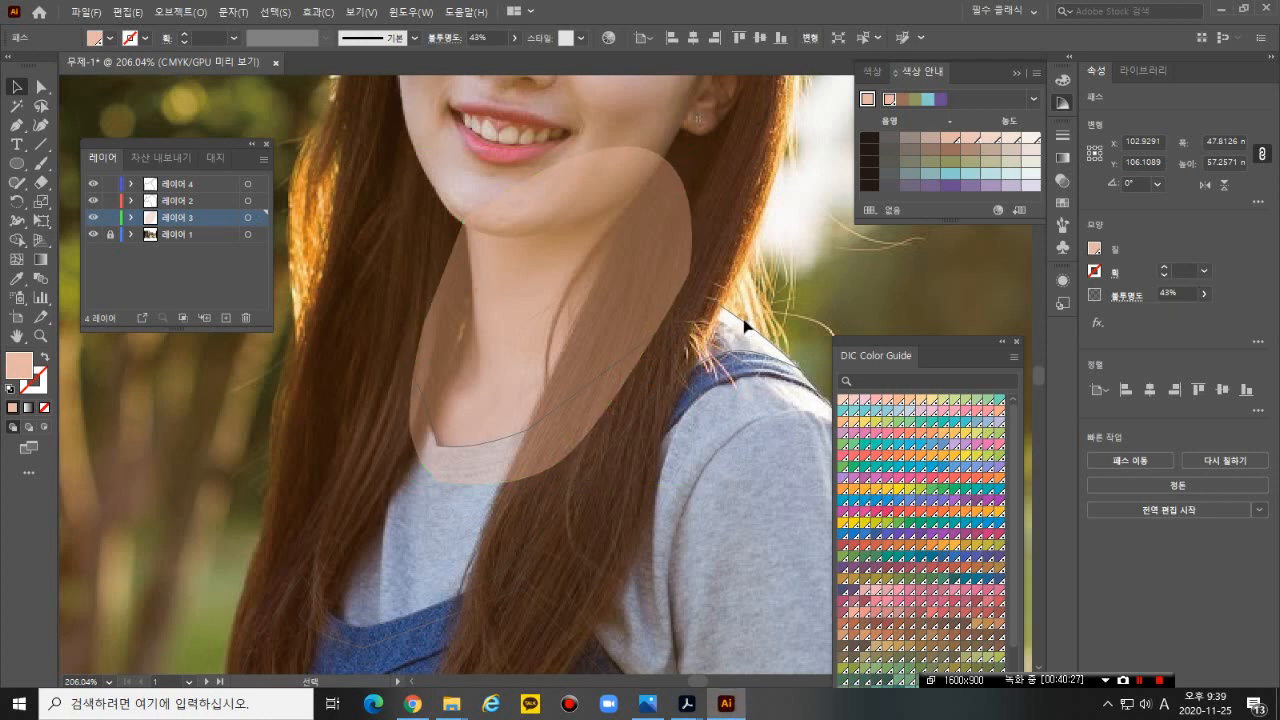
- Select the shirt path on 레이어 2 and place the DIC Color Guide library just below the color guide
{"action": "left_click", "coordinate": [260, 202]}
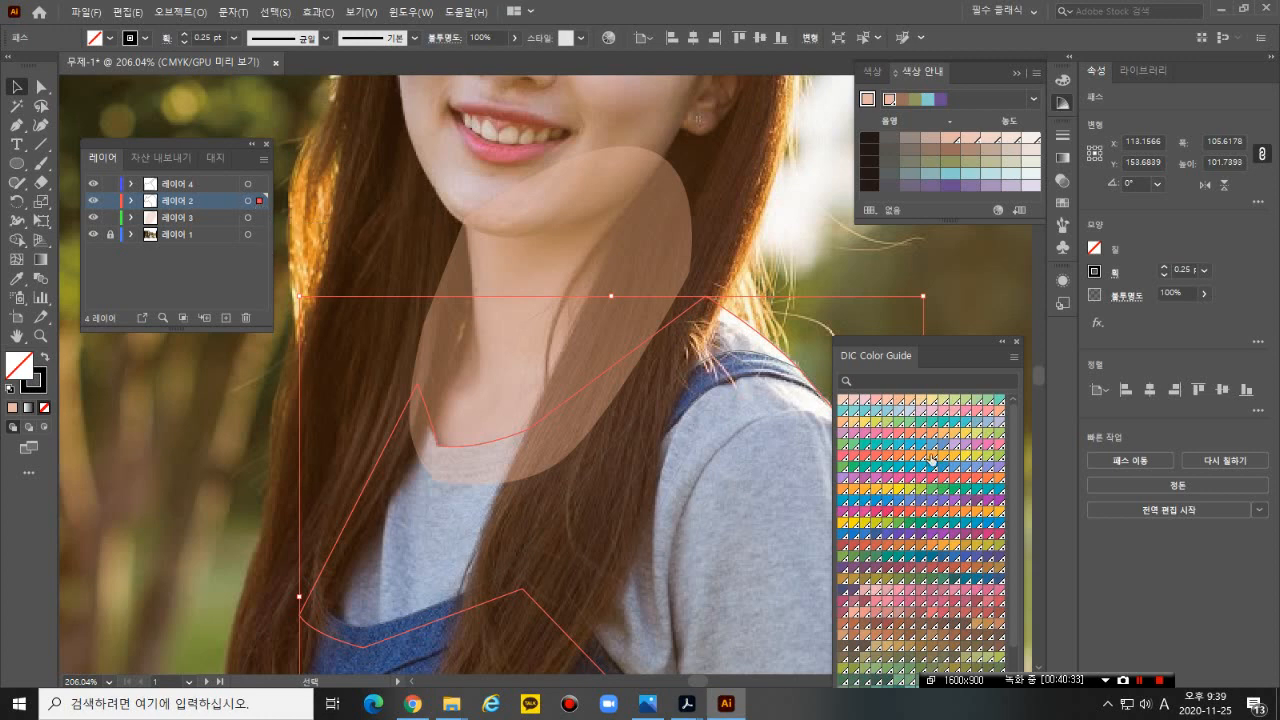
{"action": "left_click_drag", "start_coordinate": [912, 340], "coordinate": [932, 236]}
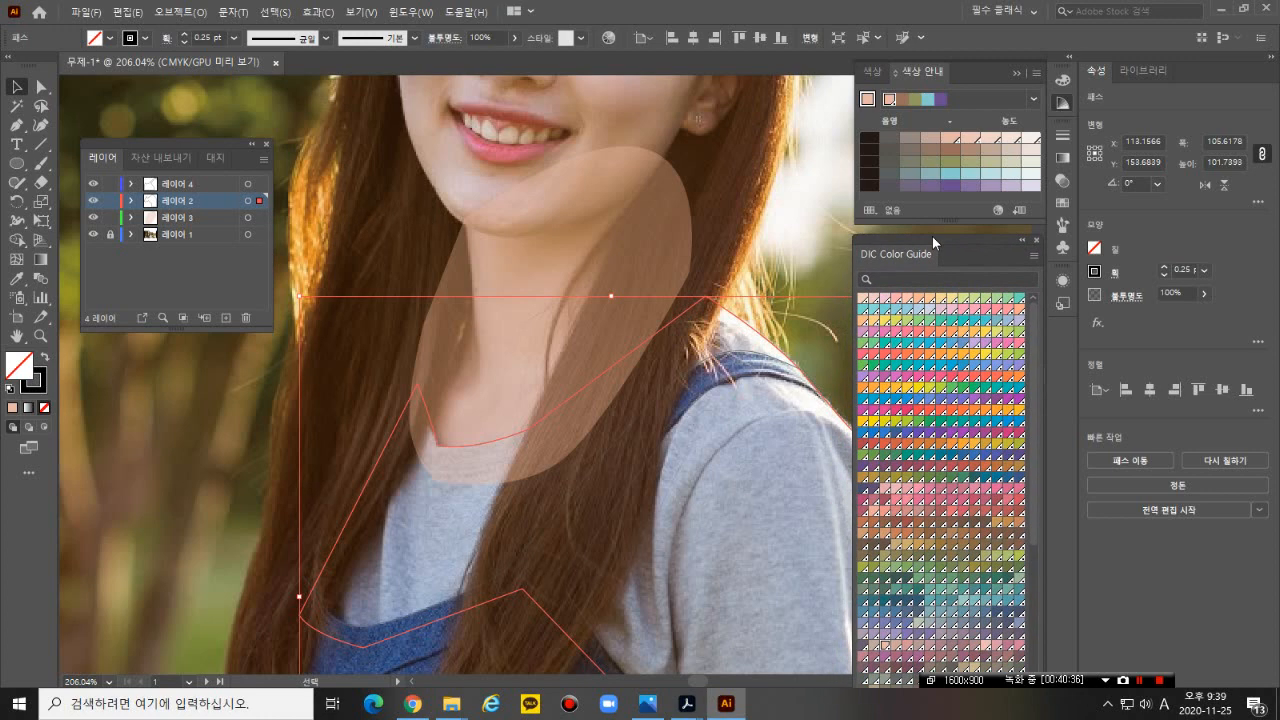
{"action": "left_click", "coordinate": [918, 312]}
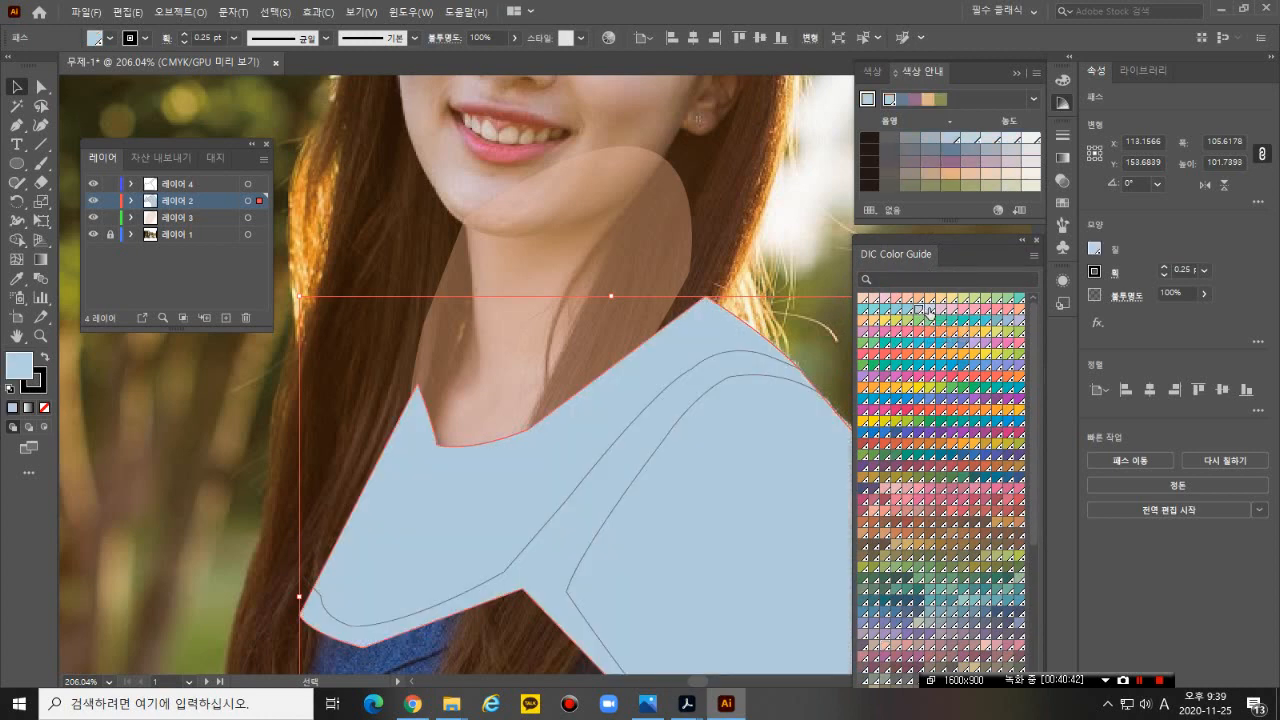
{"action": "left_click", "coordinate": [930, 311]}
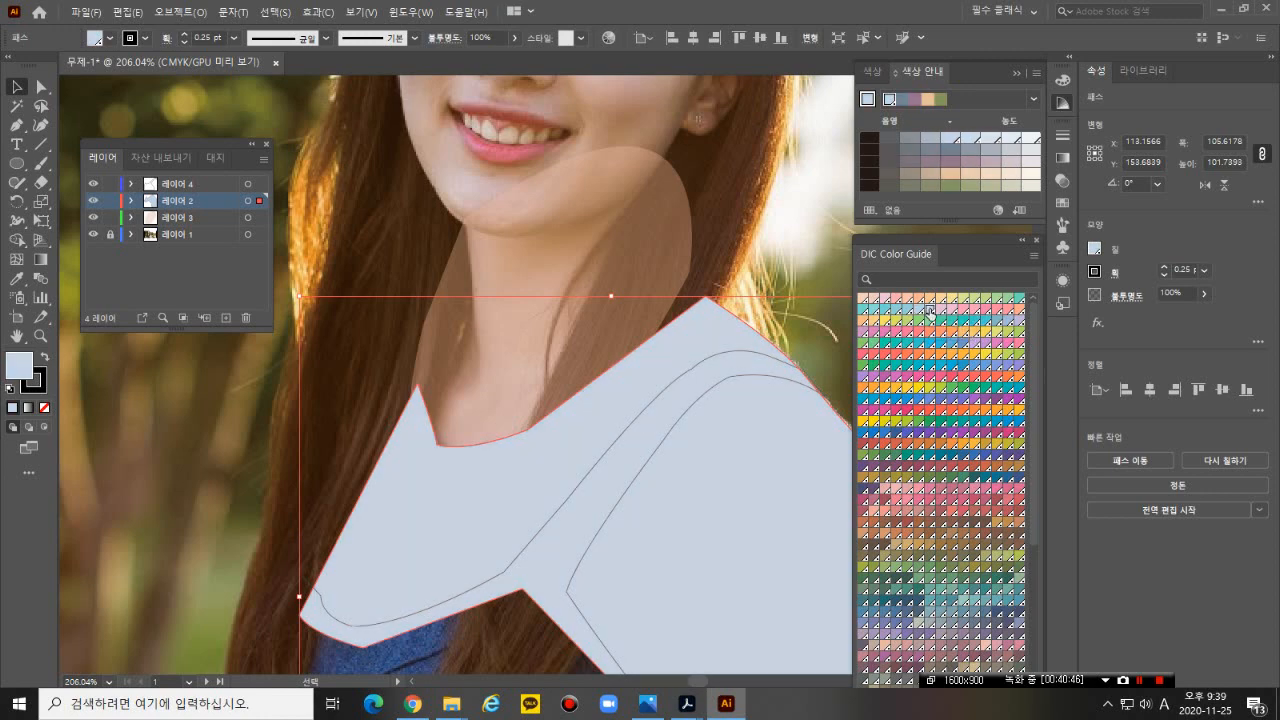
{"action": "left_click", "coordinate": [930, 311]}
{"action": "key", "text": "slash"}
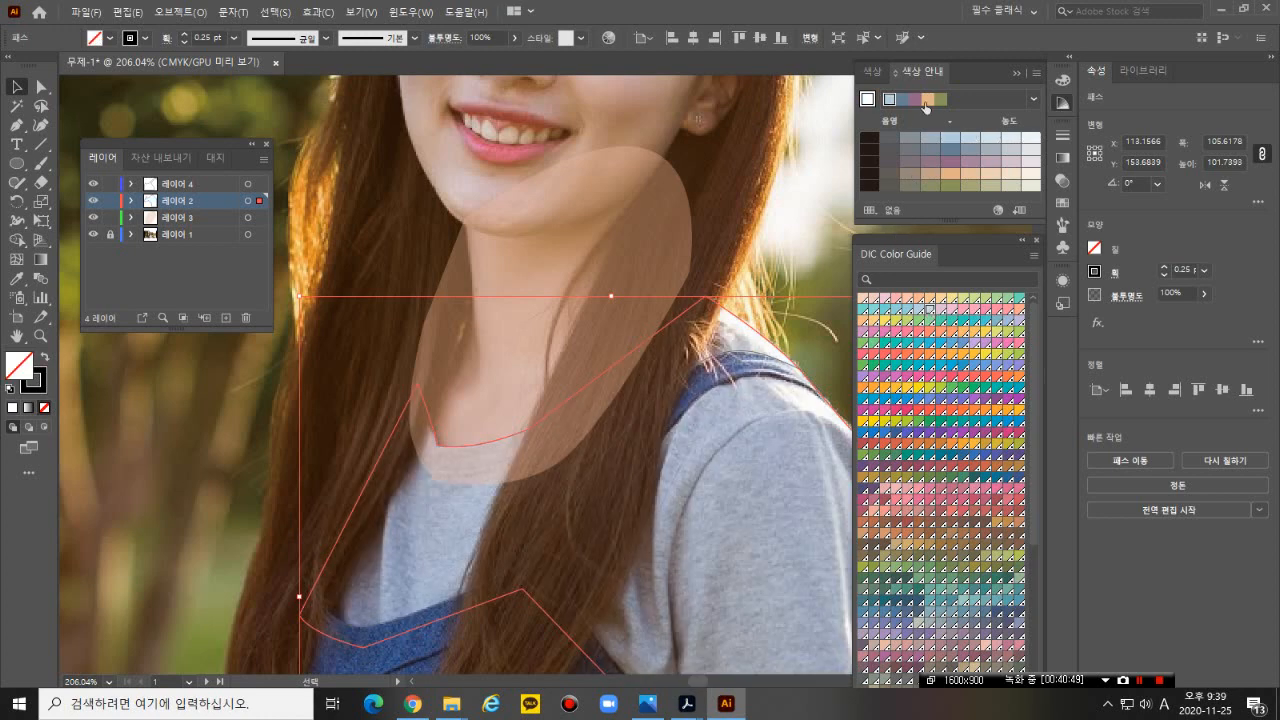
- Swap the shirt path's fill and stroke, compare DIC 21s with DIC 22s, and fill the shirt with light blue DIC 21s
{"action": "left_click", "coordinate": [875, 72]}
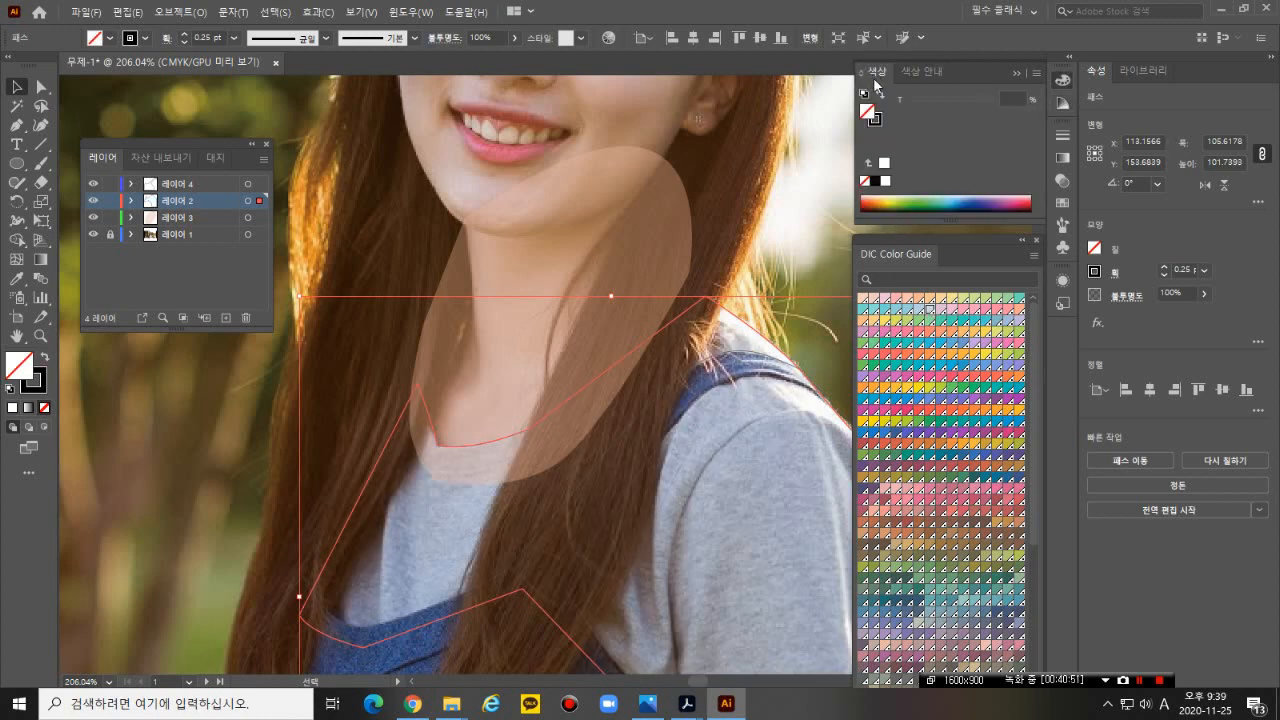
{"action": "left_click", "coordinate": [879, 96]}
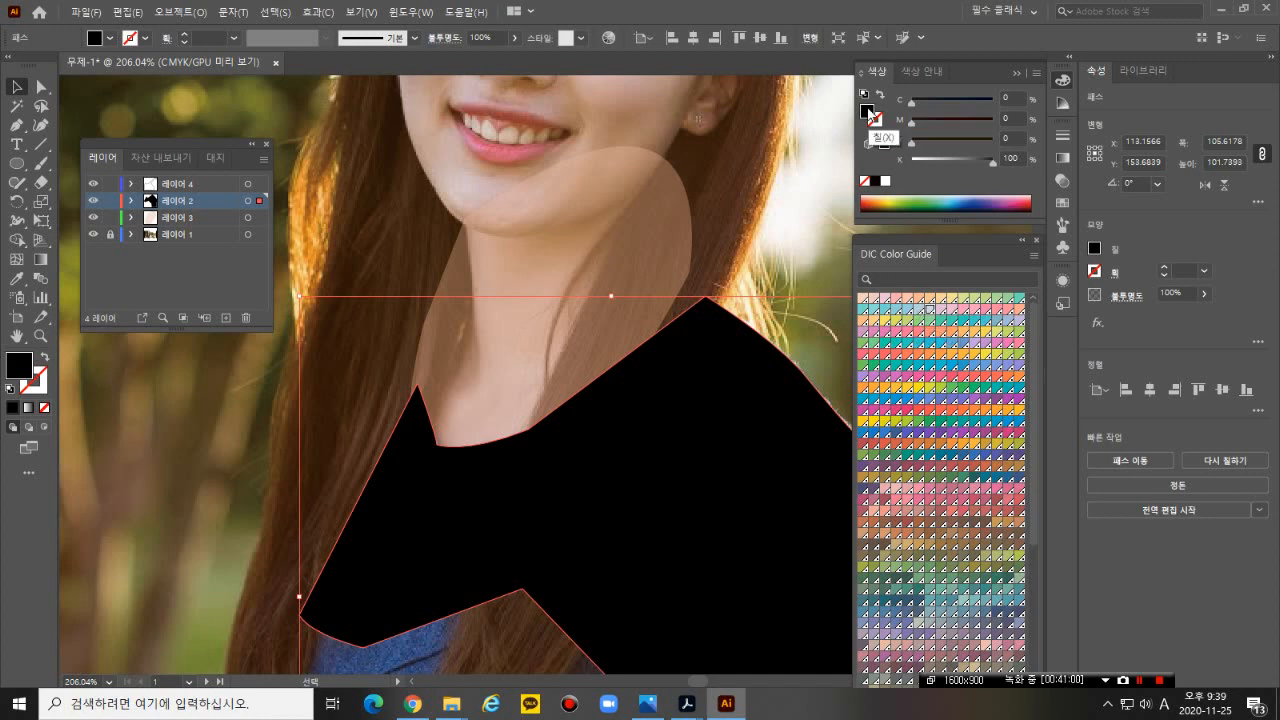
{"action": "left_click", "coordinate": [919, 310]}
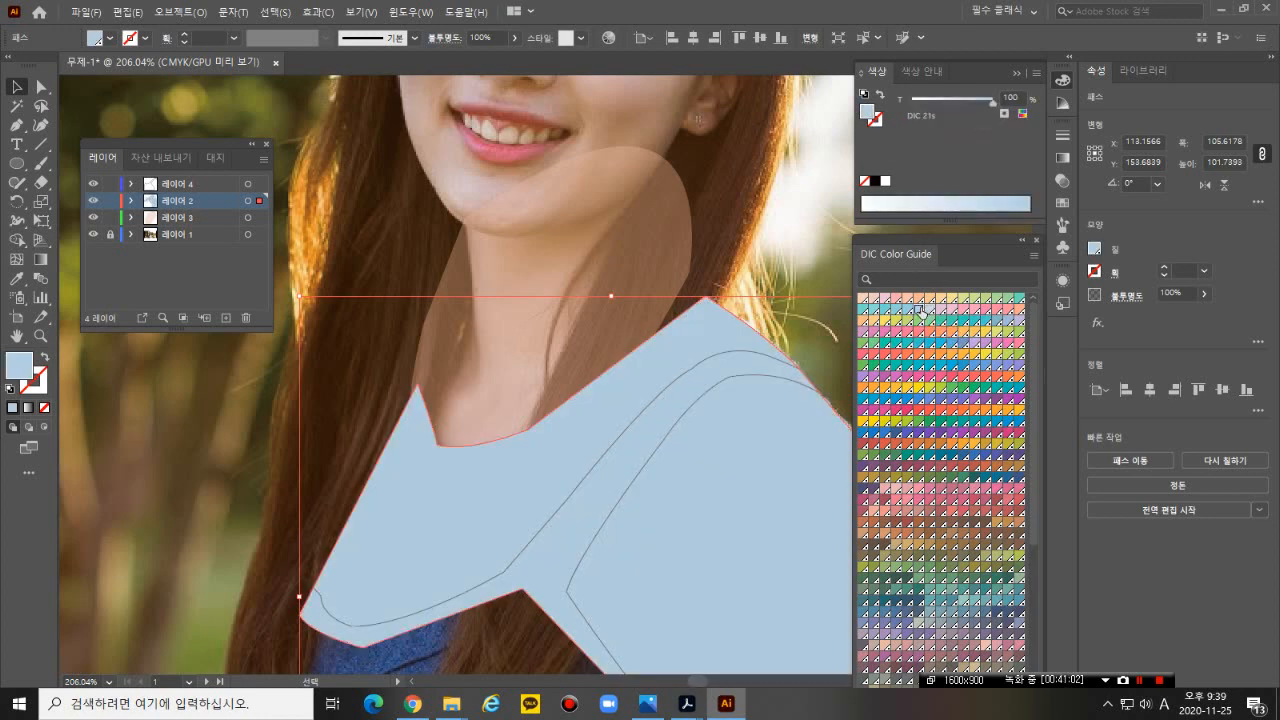
{"action": "left_click", "coordinate": [928, 311]}
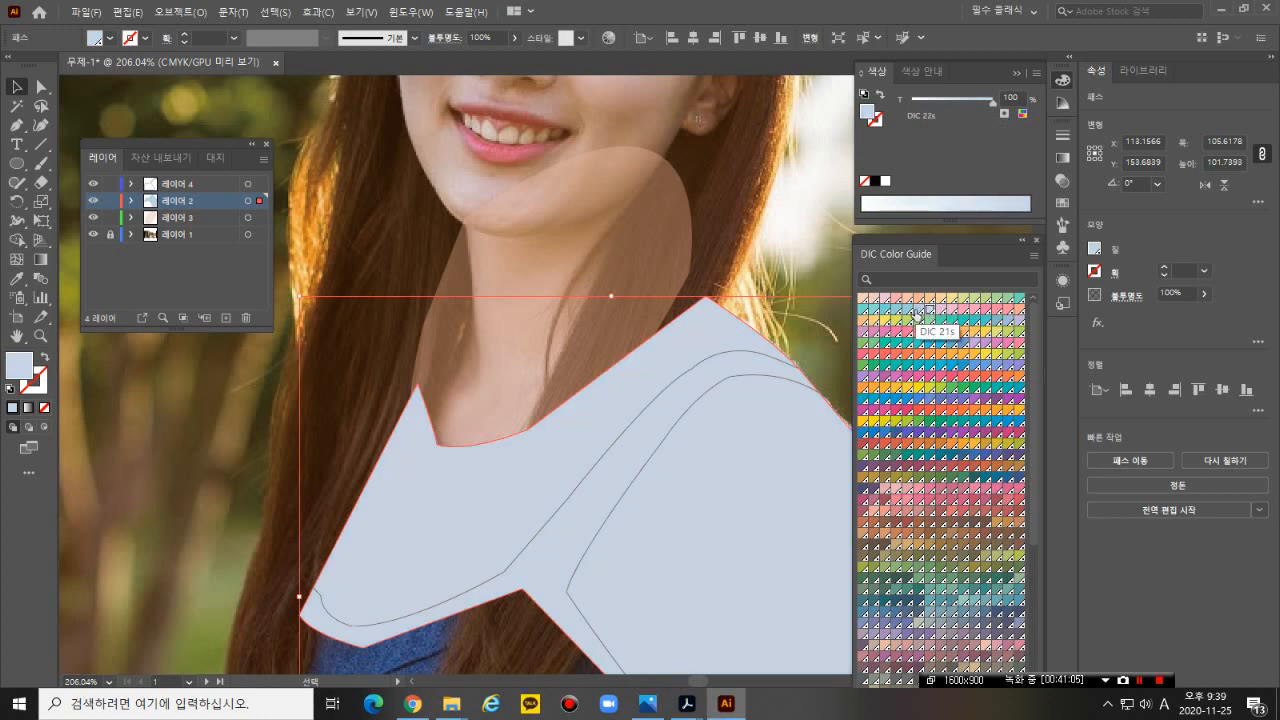
{"action": "left_click", "coordinate": [919, 310]}
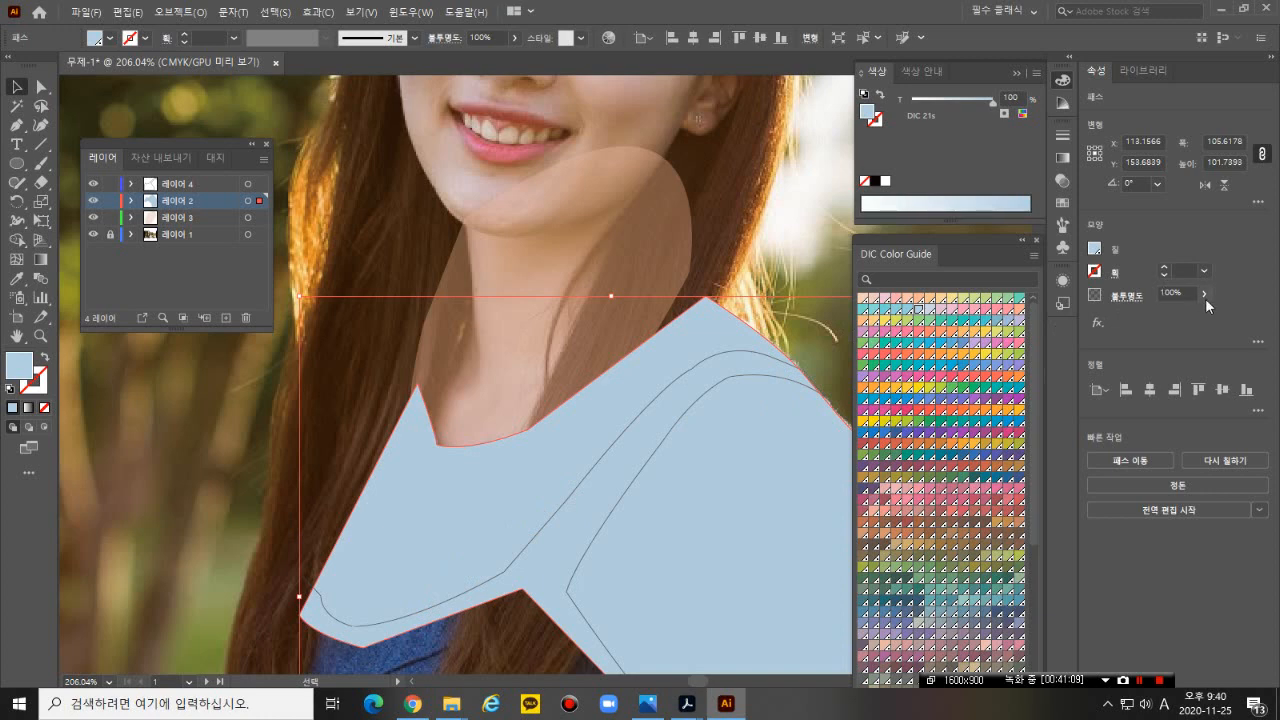
- Swap fill and stroke on 레이어 4's overalls path, compare DIC 222s with DIC 223s, and fill it with dark blue DIC 255s
{"action": "left_click", "coordinate": [261, 185]}
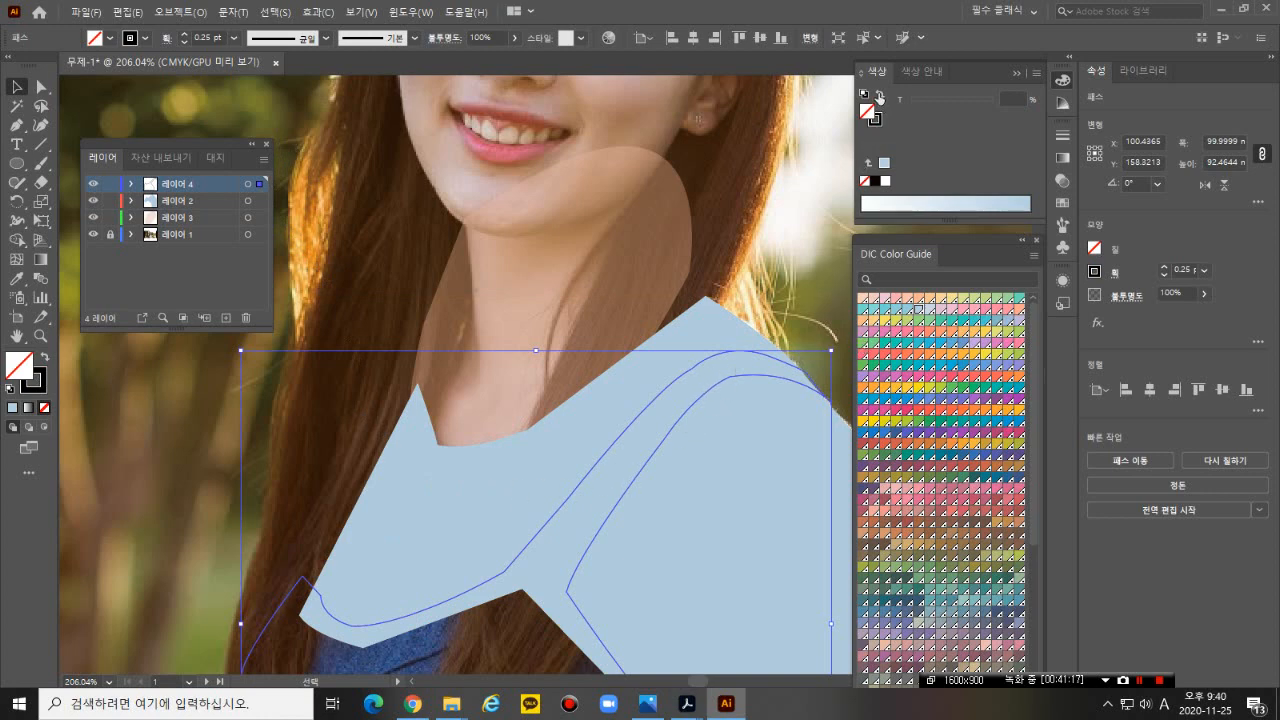
{"action": "left_click", "coordinate": [879, 96]}
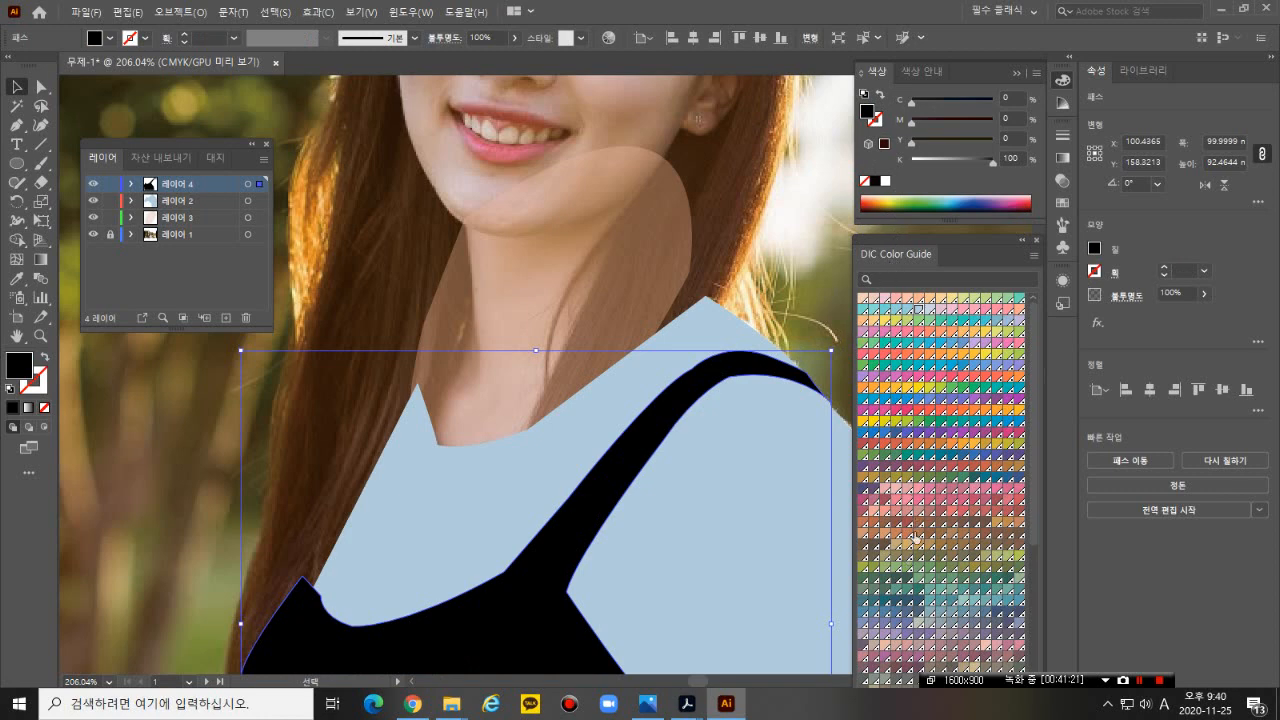
{"action": "left_click", "coordinate": [987, 458]}
{"action": "left_click", "coordinate": [997, 458]}
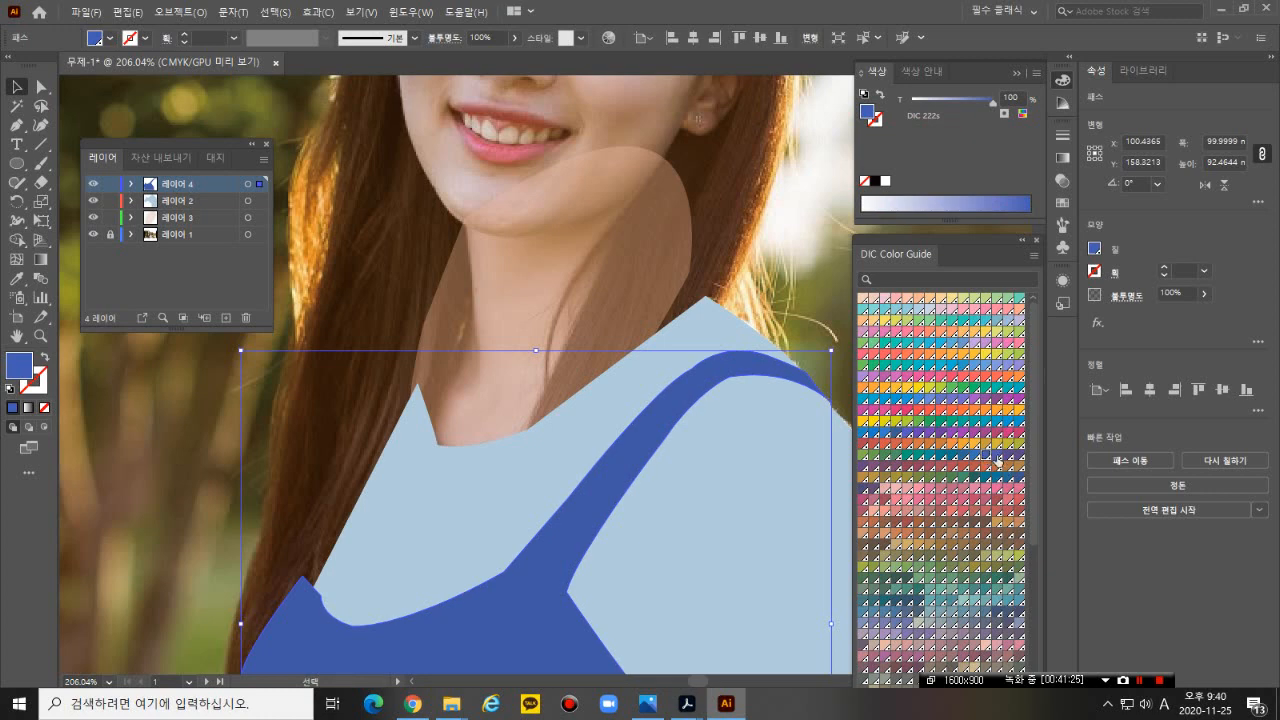
{"action": "scroll", "coordinate": [935, 492], "scroll_direction": "down", "scroll_amount": 5}
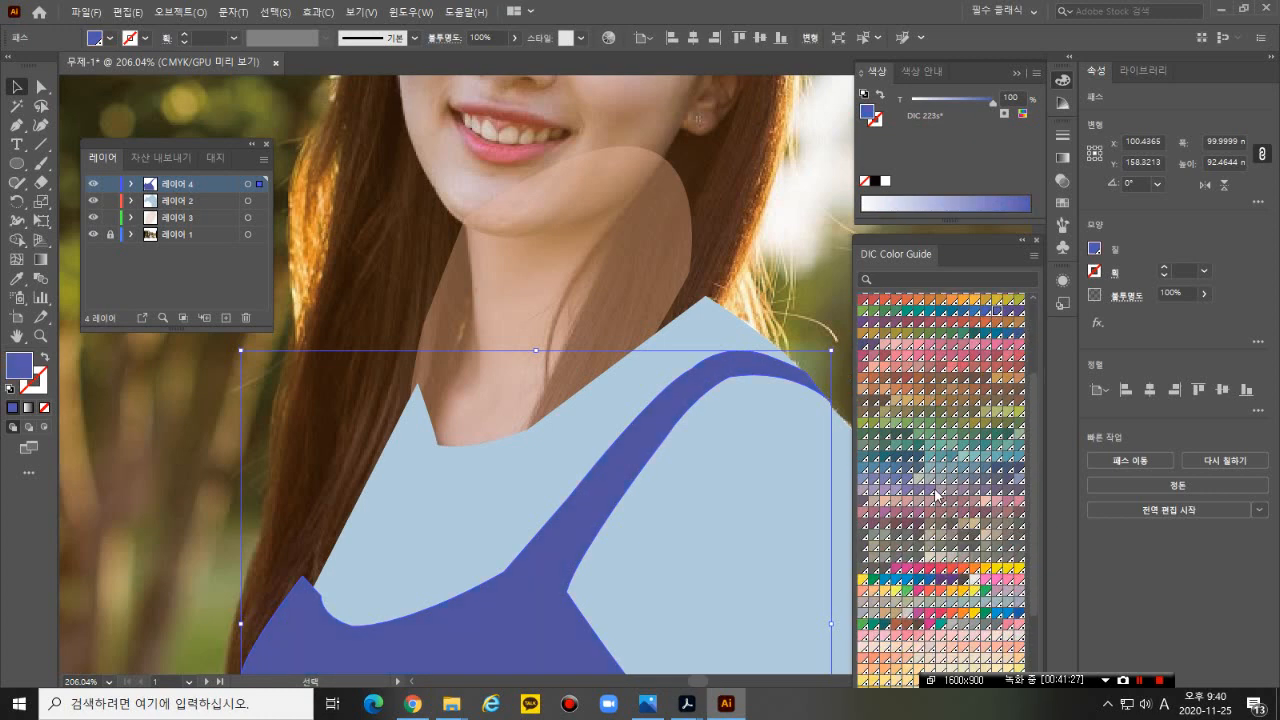
{"action": "left_click", "coordinate": [862, 344]}
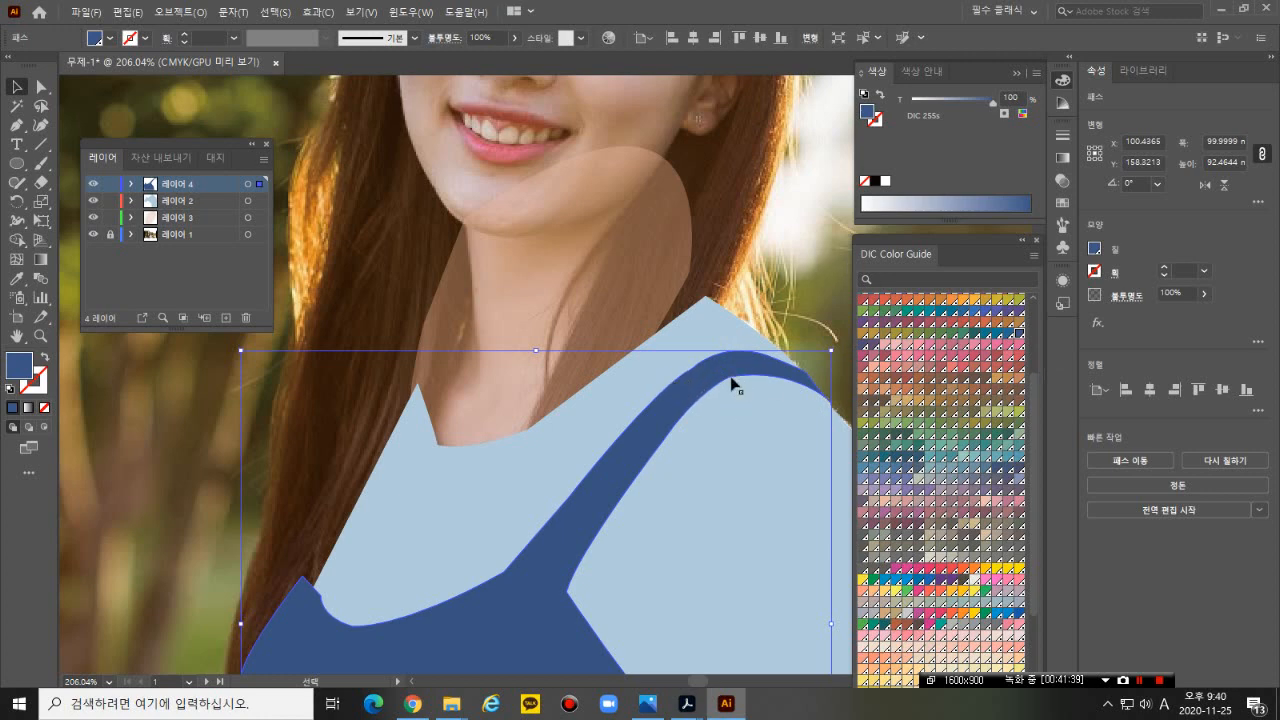
- Select the anchor point on the lower edge of the shoulder strap and lower the overalls path's opacity to 49%
{"action": "left_click_drag", "start_coordinate": [689, 363], "coordinate": [506, 371]}
{"action": "key", "text": "v"}
{"action": "left_click", "coordinate": [486, 343]}
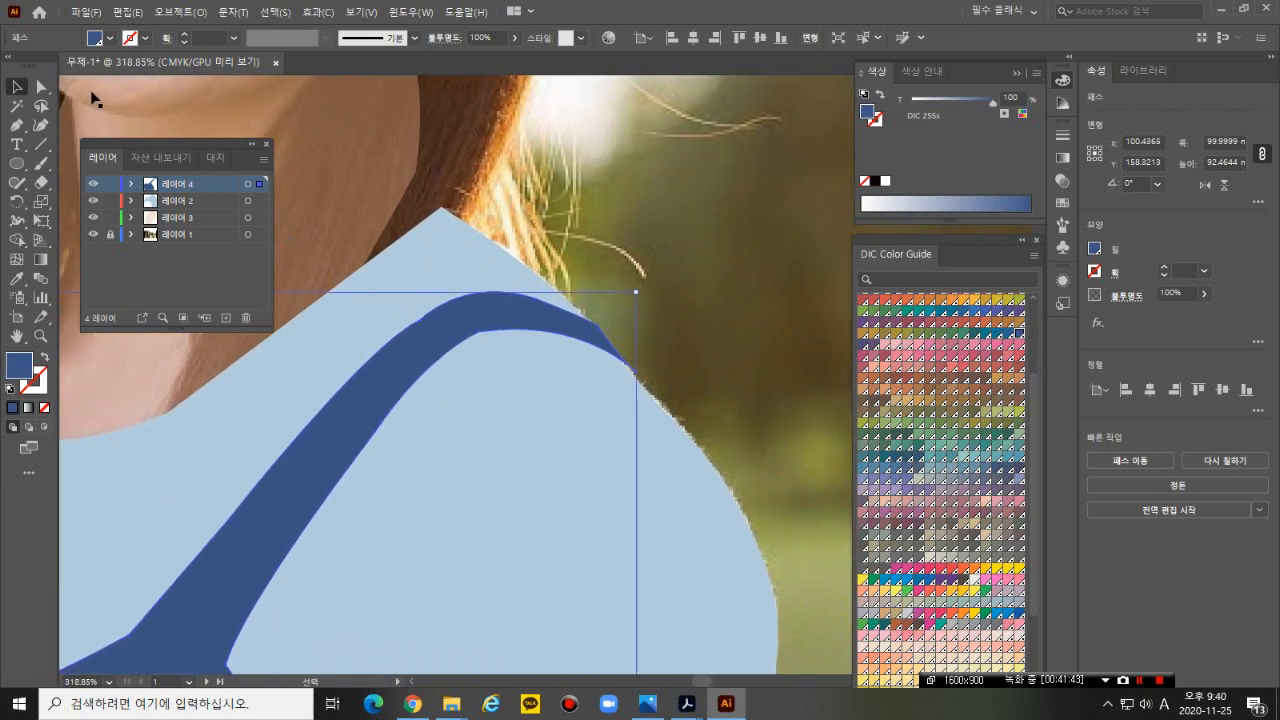
{"action": "left_click", "coordinate": [41, 87]}
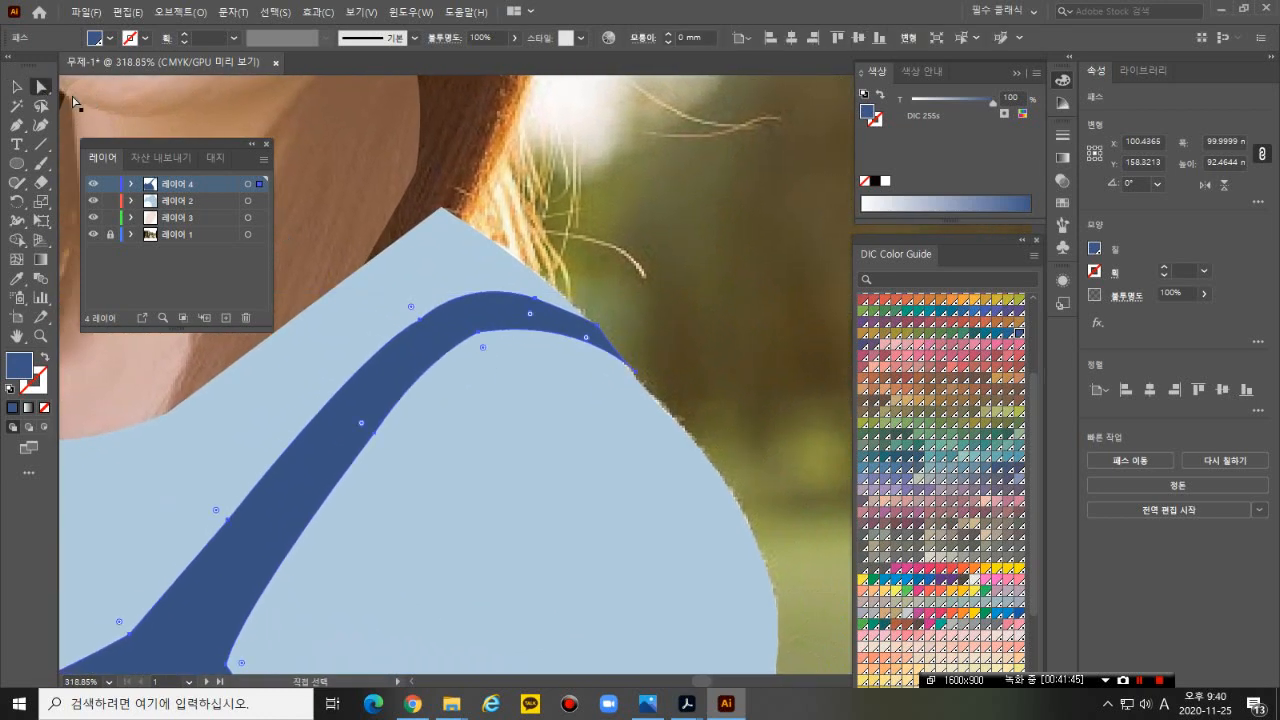
{"action": "left_click", "coordinate": [481, 334]}
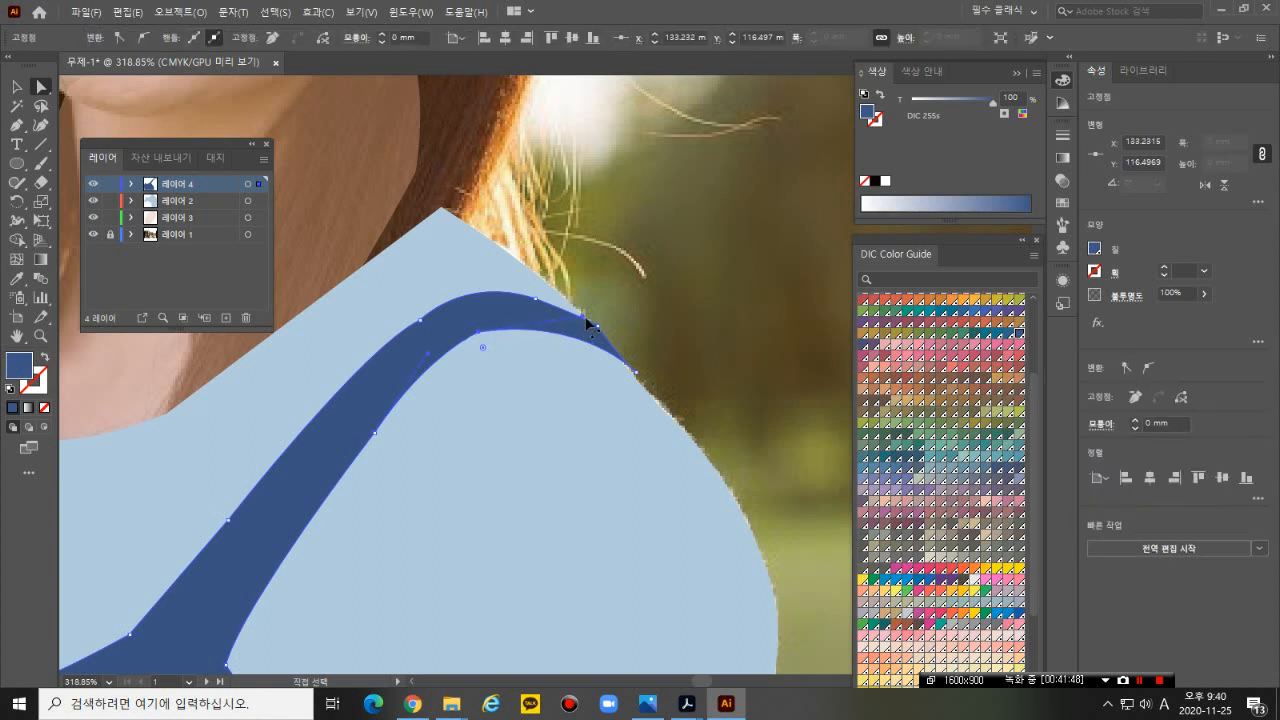
{"action": "left_click", "coordinate": [1204, 294]}
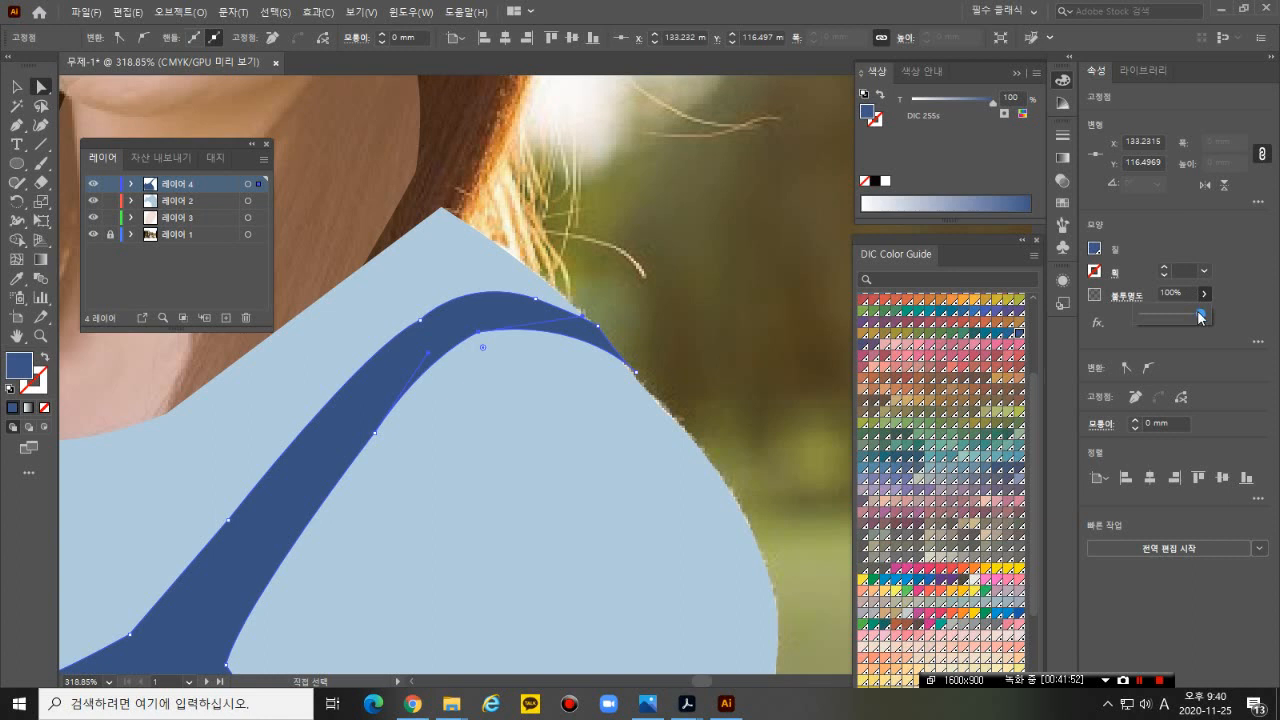
{"action": "left_click_drag", "start_coordinate": [1203, 315], "coordinate": [1170, 318]}
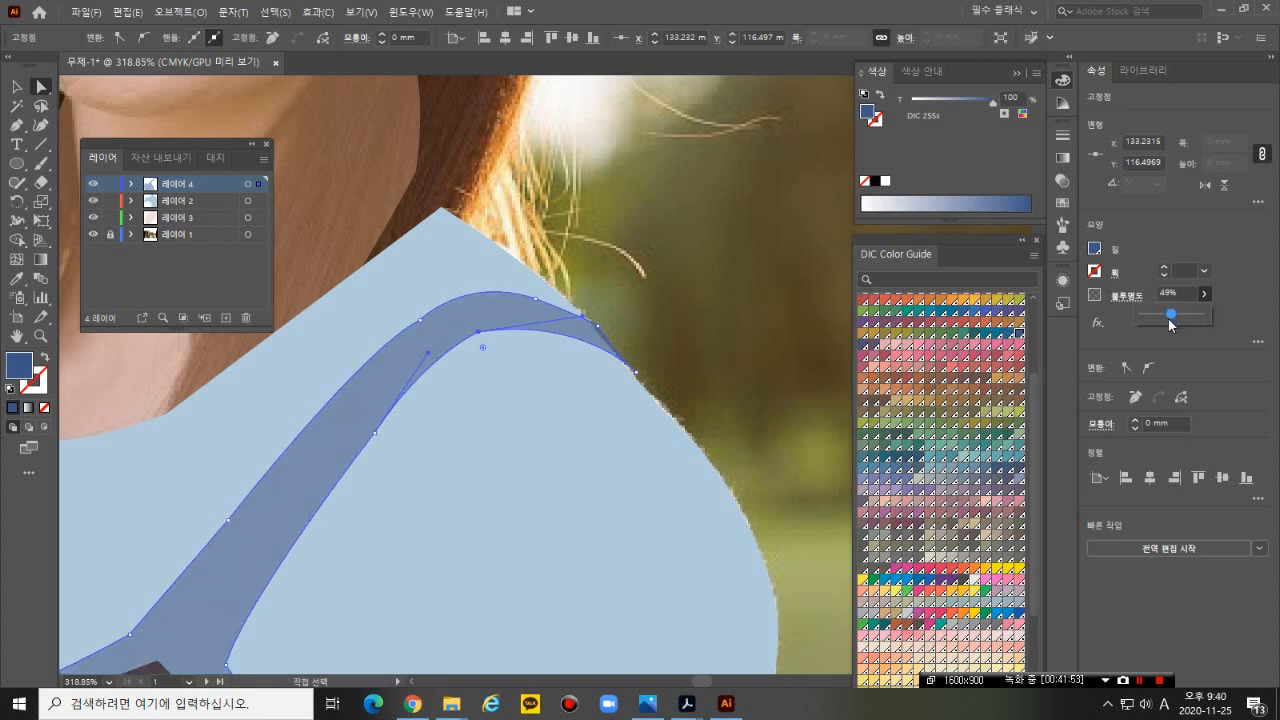
- Select the light blue shirt path and lower its opacity to 46%
{"action": "left_click", "coordinate": [457, 251]}
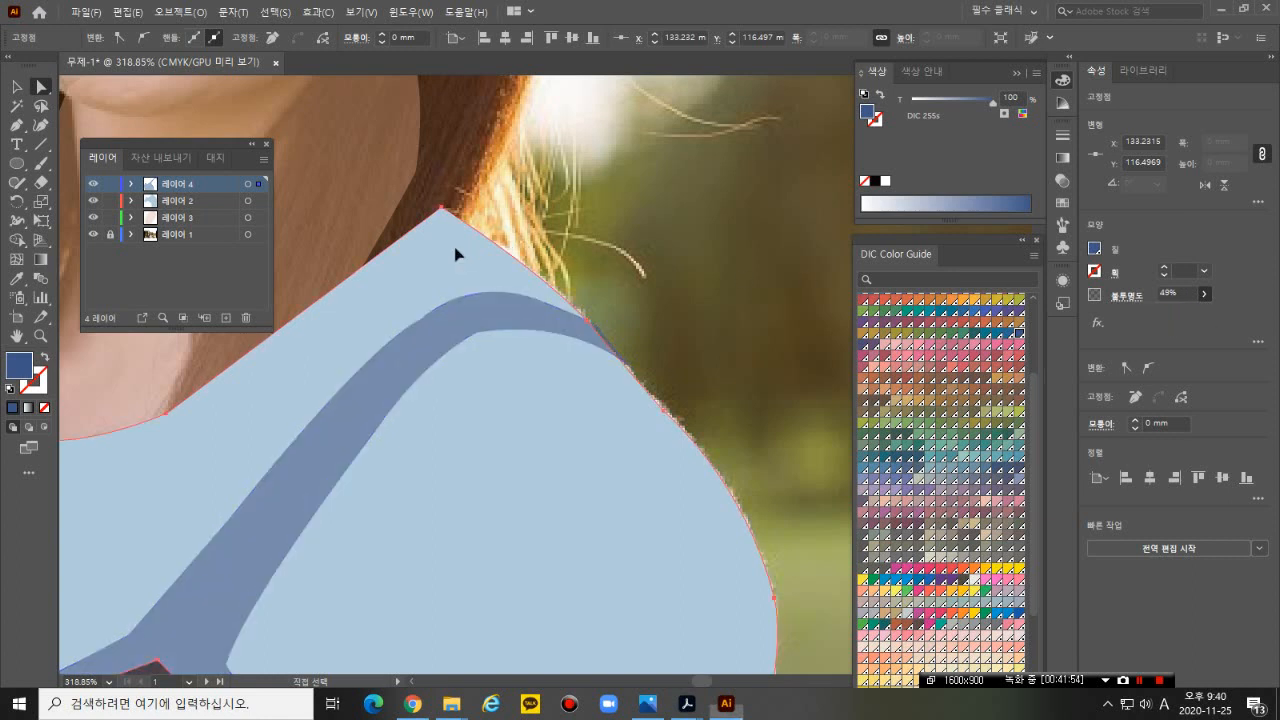
{"action": "left_click", "coordinate": [1206, 294]}
{"action": "left_click_drag", "start_coordinate": [1202, 316], "coordinate": [1171, 320]}
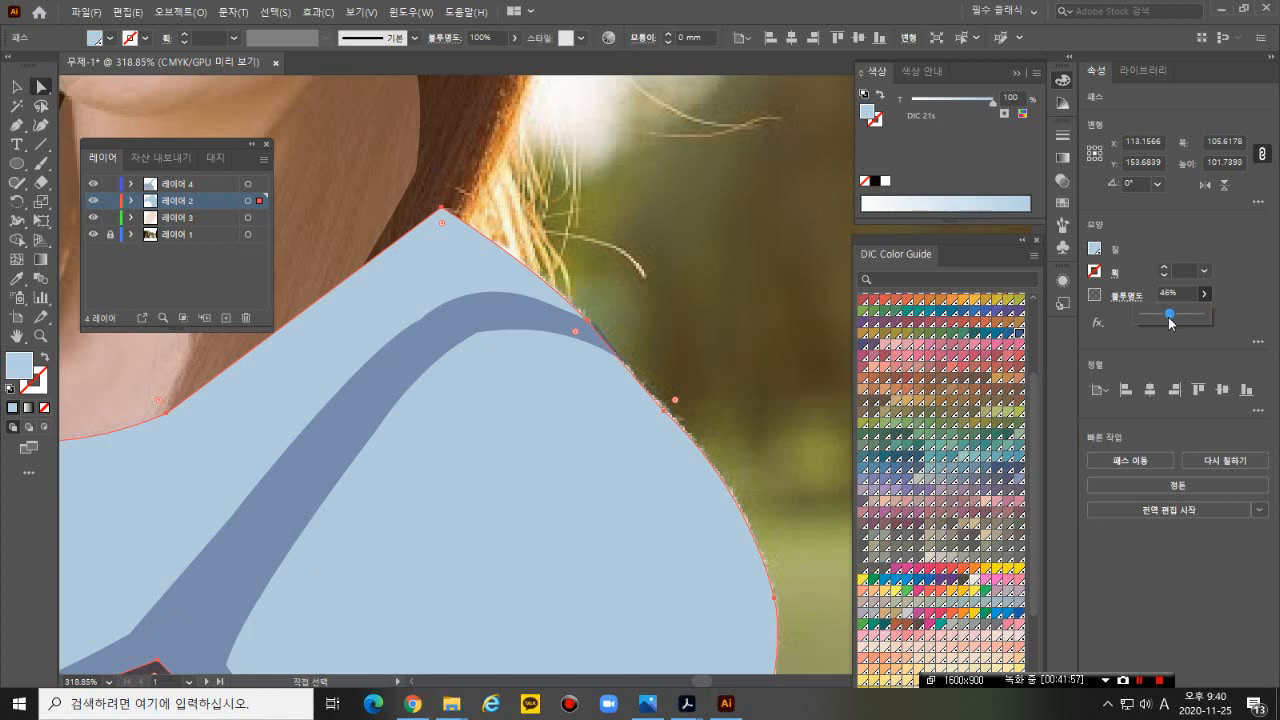
{"action": "left_click", "coordinate": [476, 336]}
{"action": "left_click", "coordinate": [478, 340]}
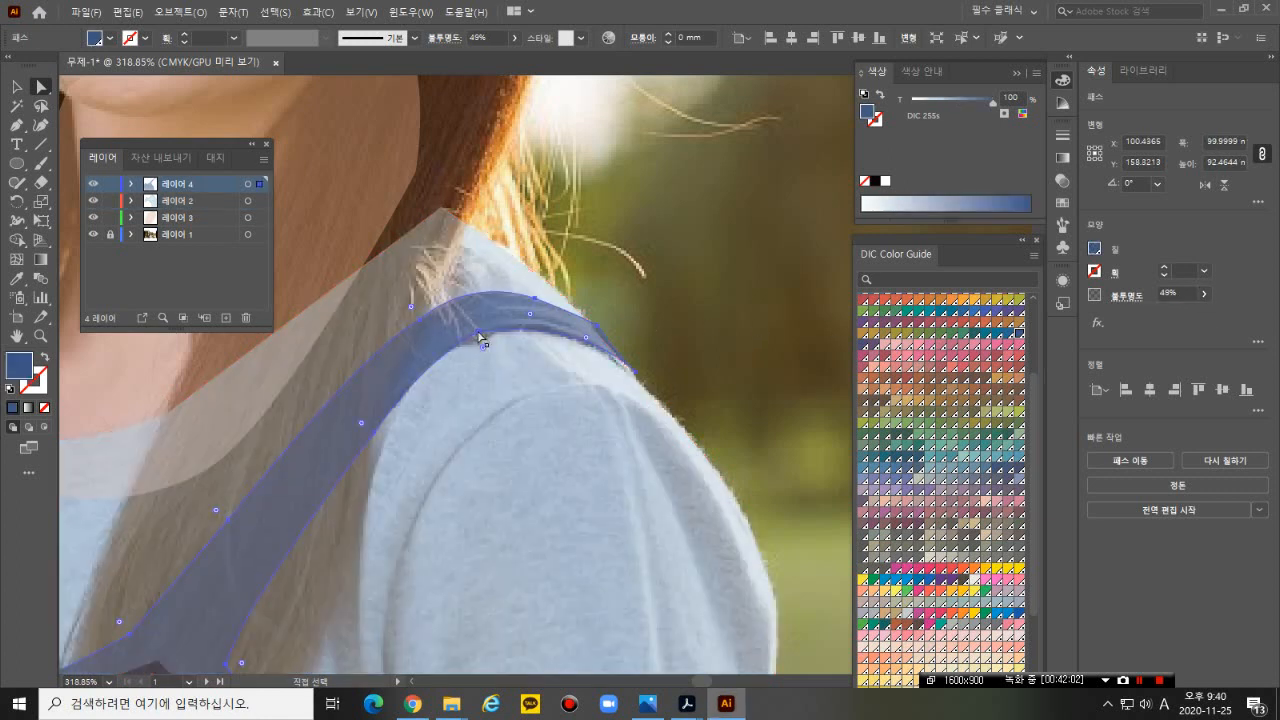
{"action": "left_click_drag", "start_coordinate": [478, 332], "coordinate": [482, 338]}
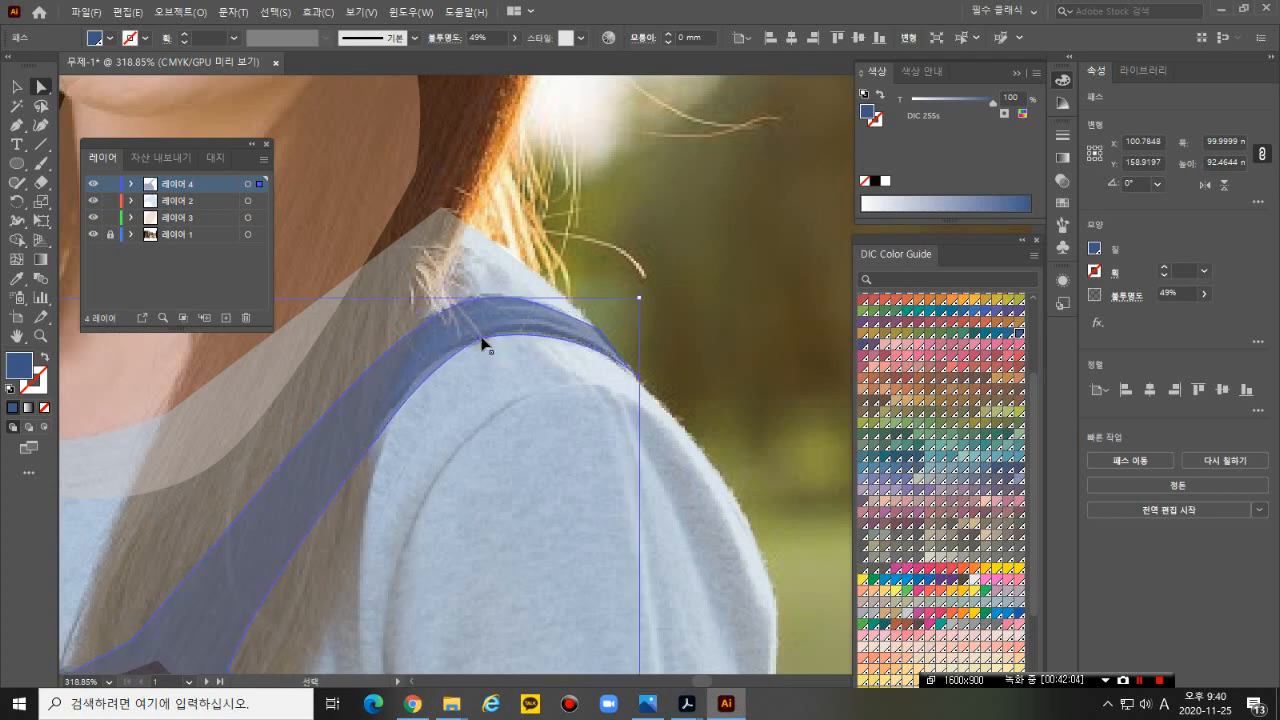
{"action": "key", "text": "ctrl+z"}
{"action": "left_click", "coordinate": [653, 316]}
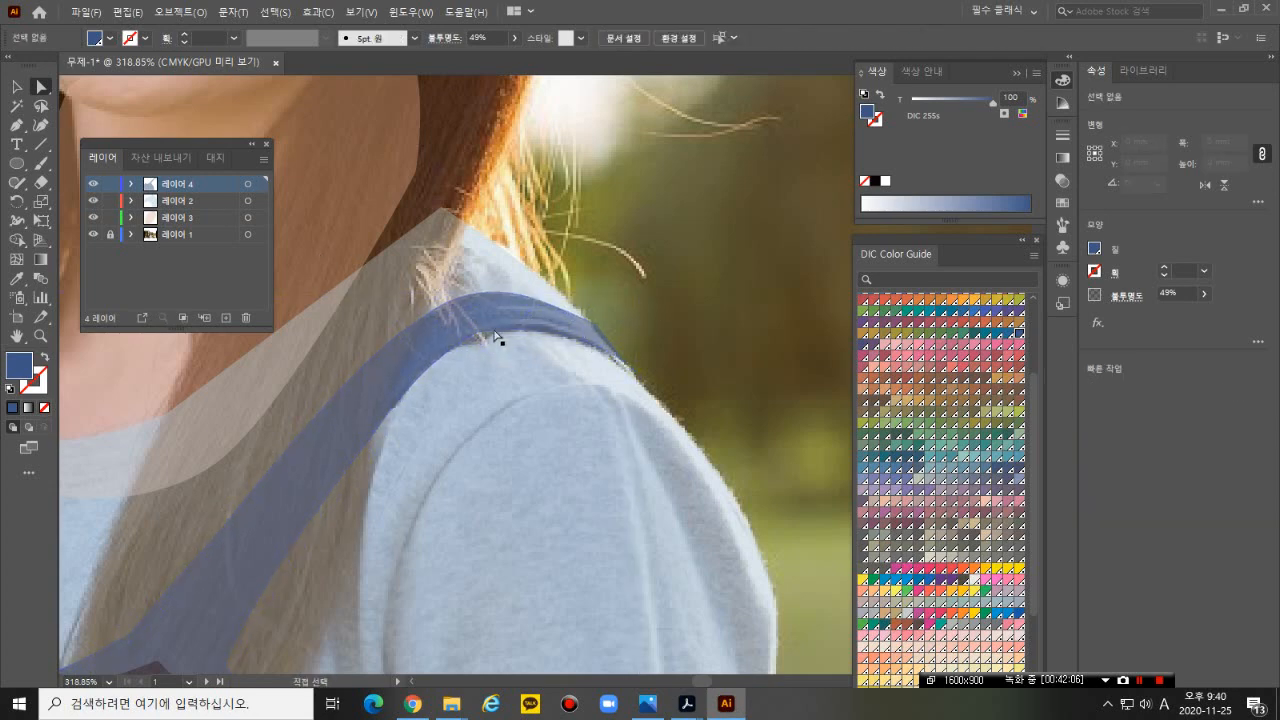
- Adjust the anchor point and direction handle on the strap's lower edge so the curve follows the strap in the photo
{"action": "left_click", "coordinate": [478, 335]}
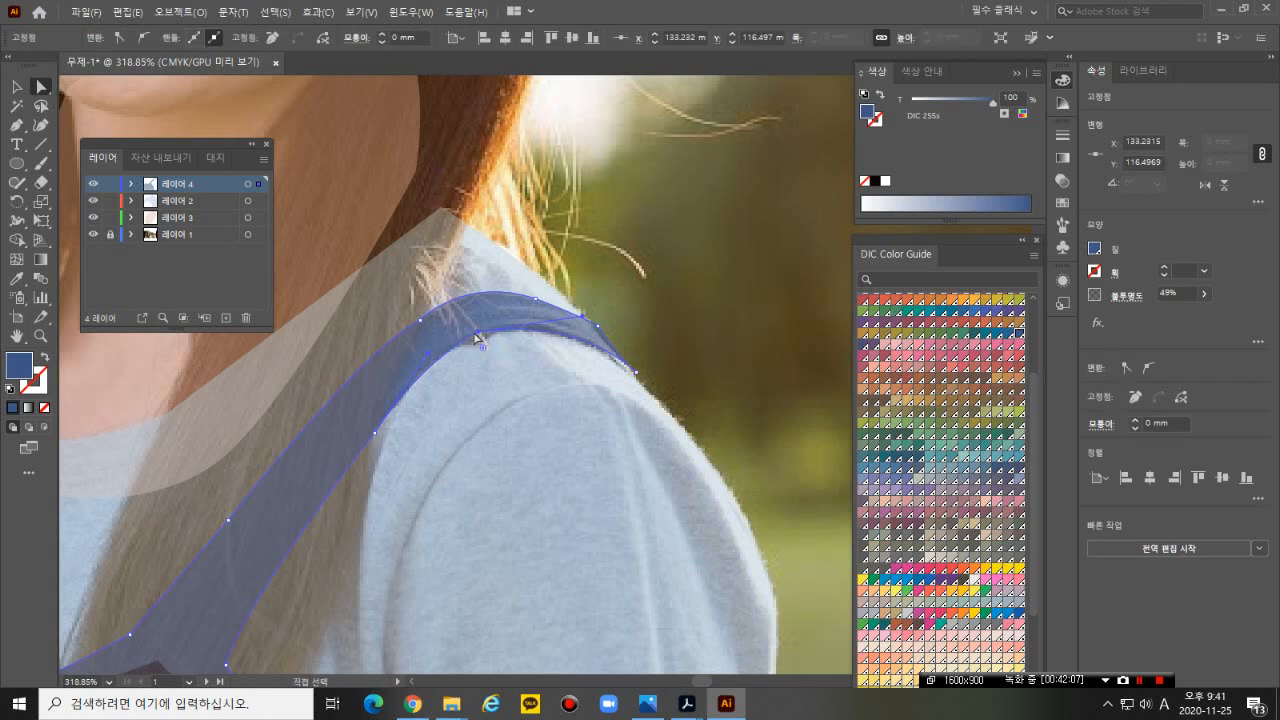
{"action": "left_click_drag", "start_coordinate": [480, 337], "coordinate": [588, 322]}
{"action": "key", "text": "ctrl+z"}
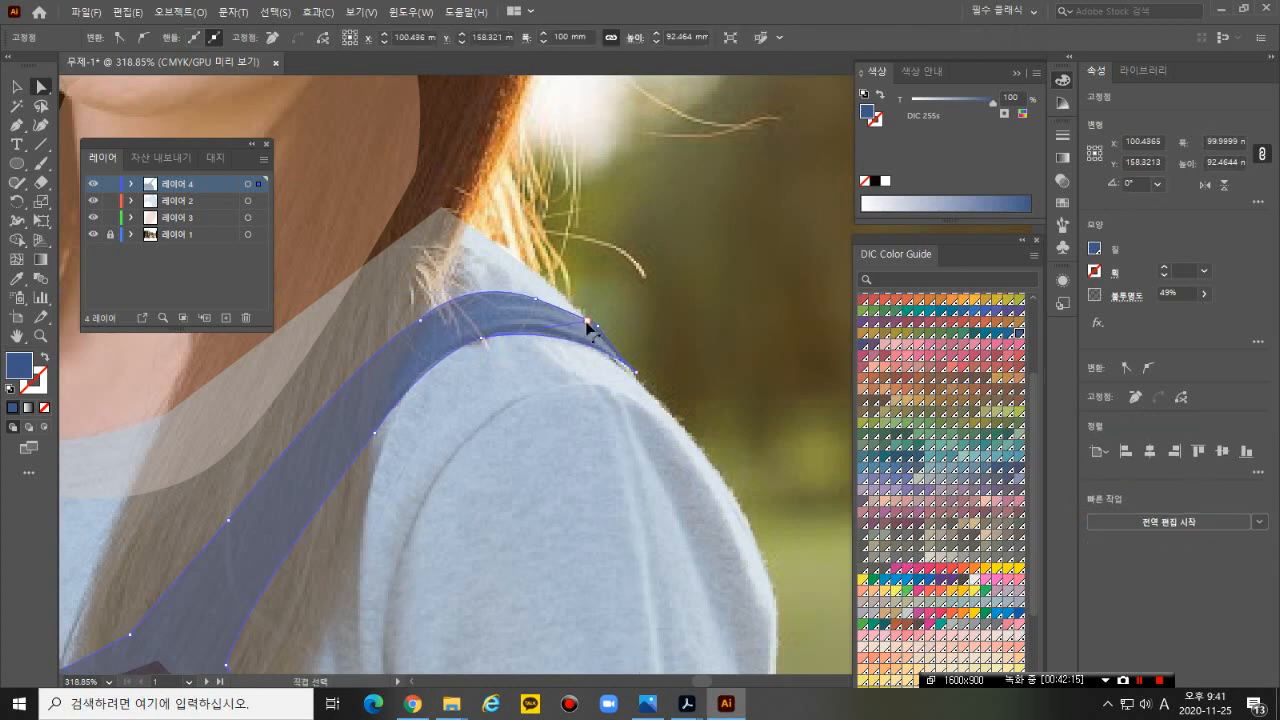
{"action": "mouse_move", "coordinate": [588, 322]}
{"action": "left_mouse_down"}
{"action": "mouse_move", "coordinate": [523, 343]}
{"action": "mouse_move", "coordinate": [584, 326]}
{"action": "mouse_move", "coordinate": [568, 313]}
{"action": "left_mouse_up"}
{"action": "left_click", "coordinate": [702, 323]}
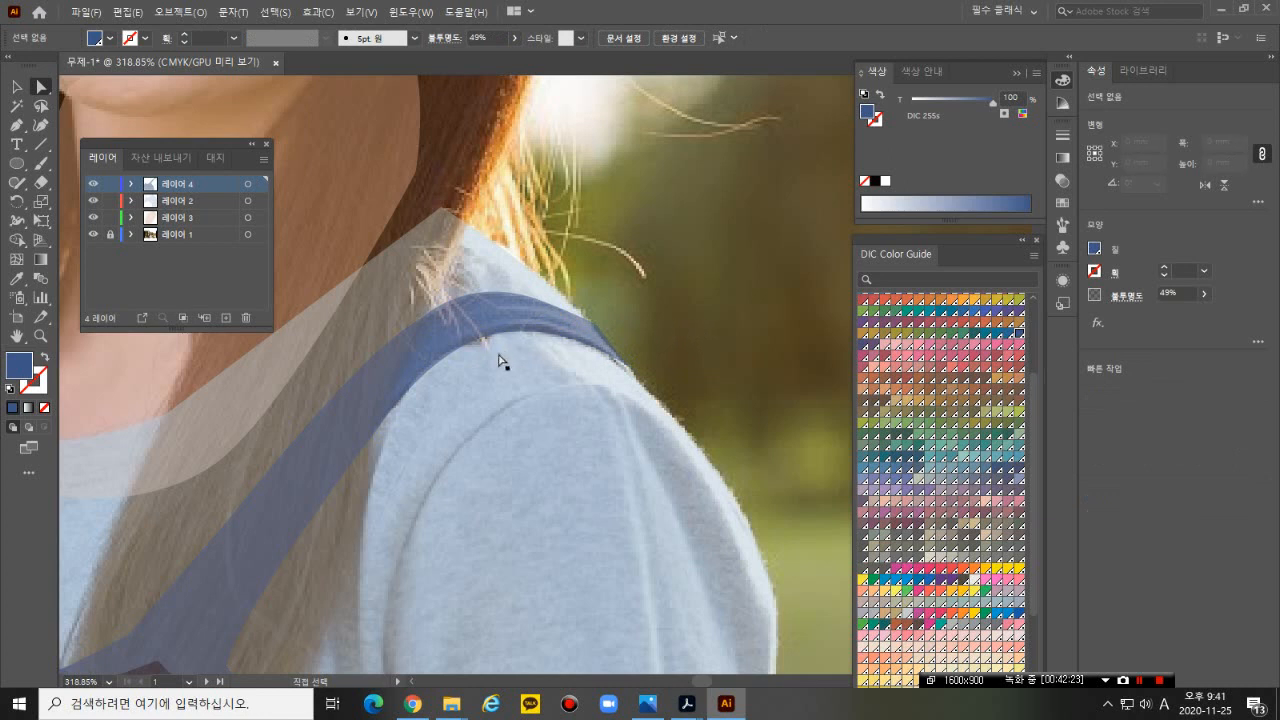
{"action": "left_click", "coordinate": [526, 300]}
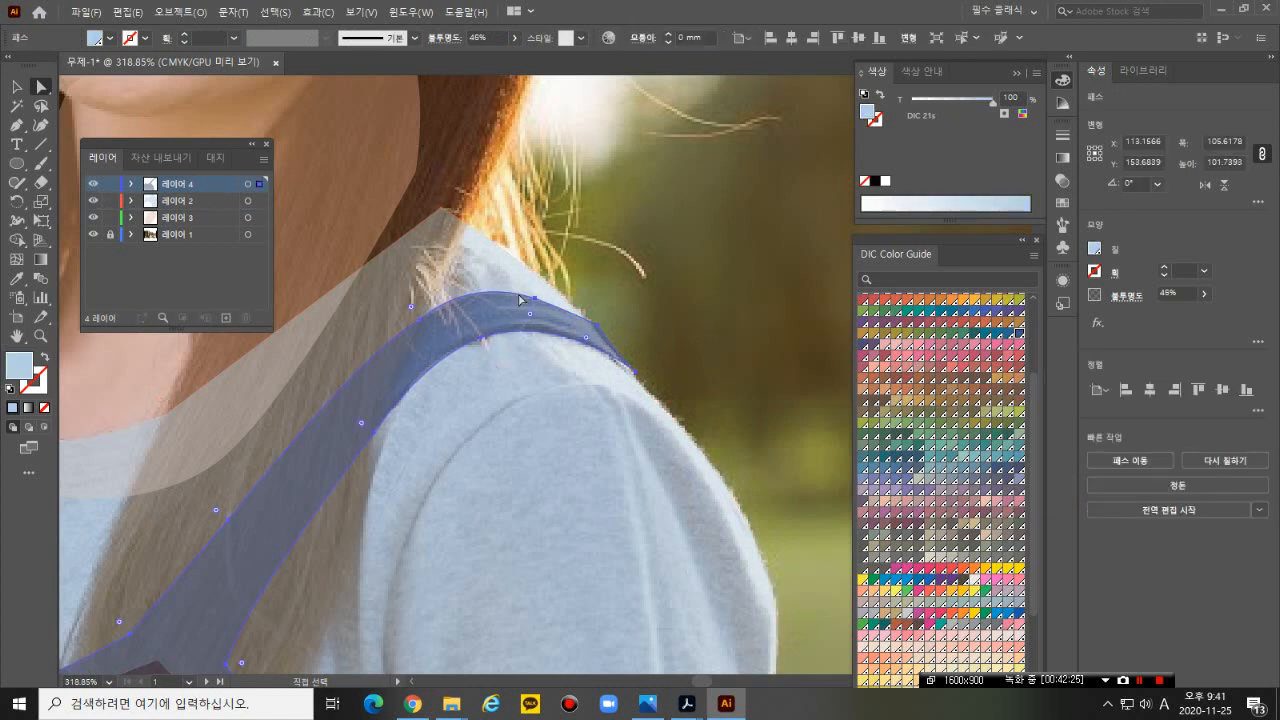
{"action": "left_click_drag", "start_coordinate": [537, 305], "coordinate": [474, 281]}
{"action": "left_click", "coordinate": [474, 281]}
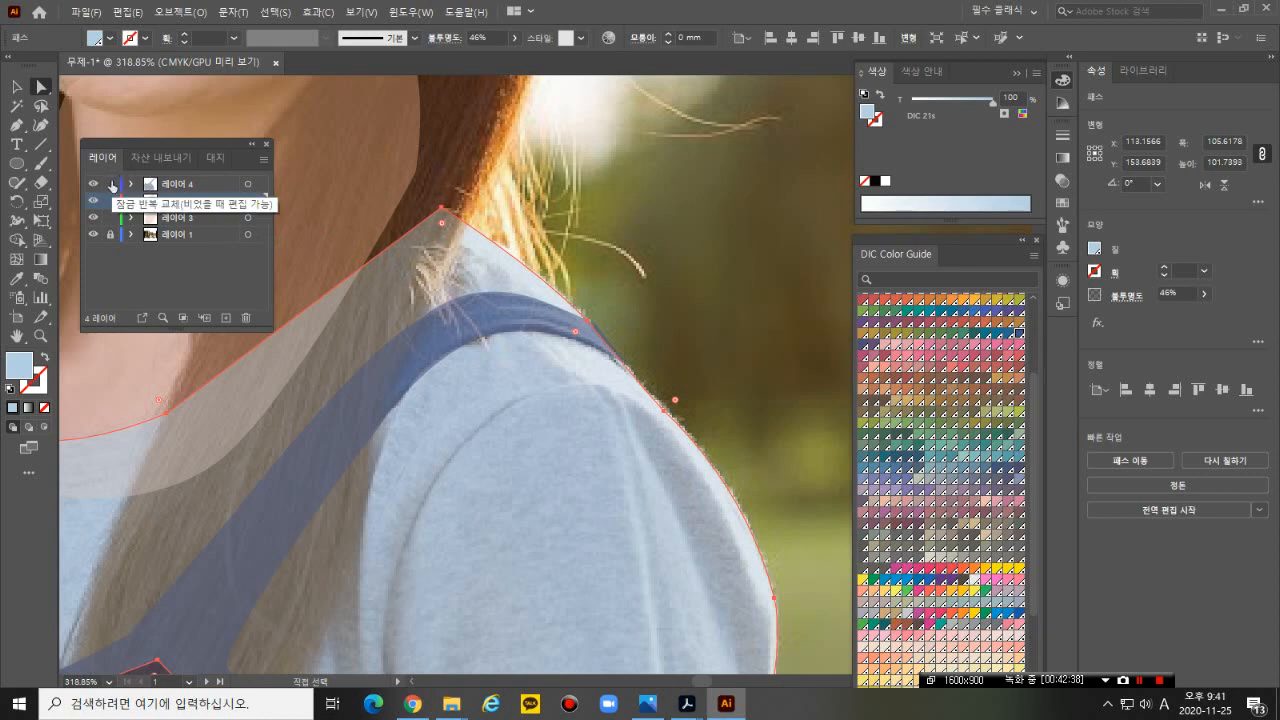
{"action": "left_click", "coordinate": [111, 184]}
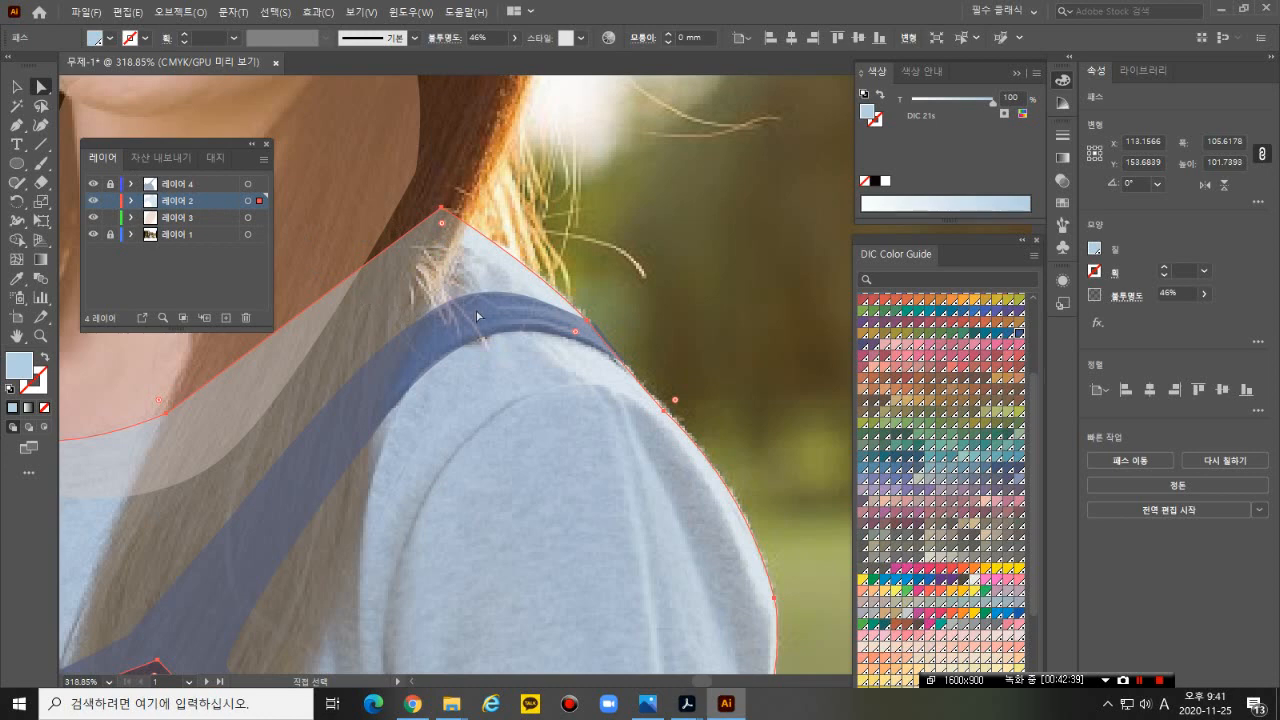
{"action": "left_click_drag", "start_coordinate": [486, 266], "coordinate": [523, 257]}
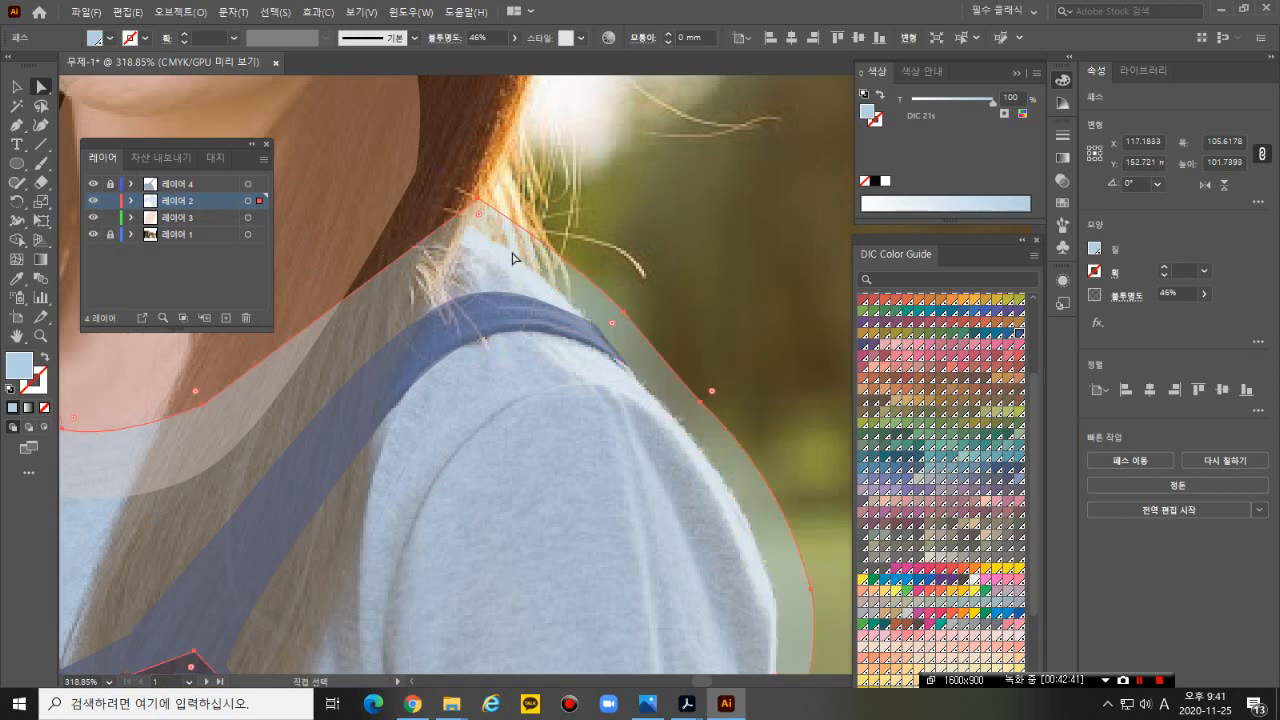
{"action": "key", "text": "ctrl+z"}
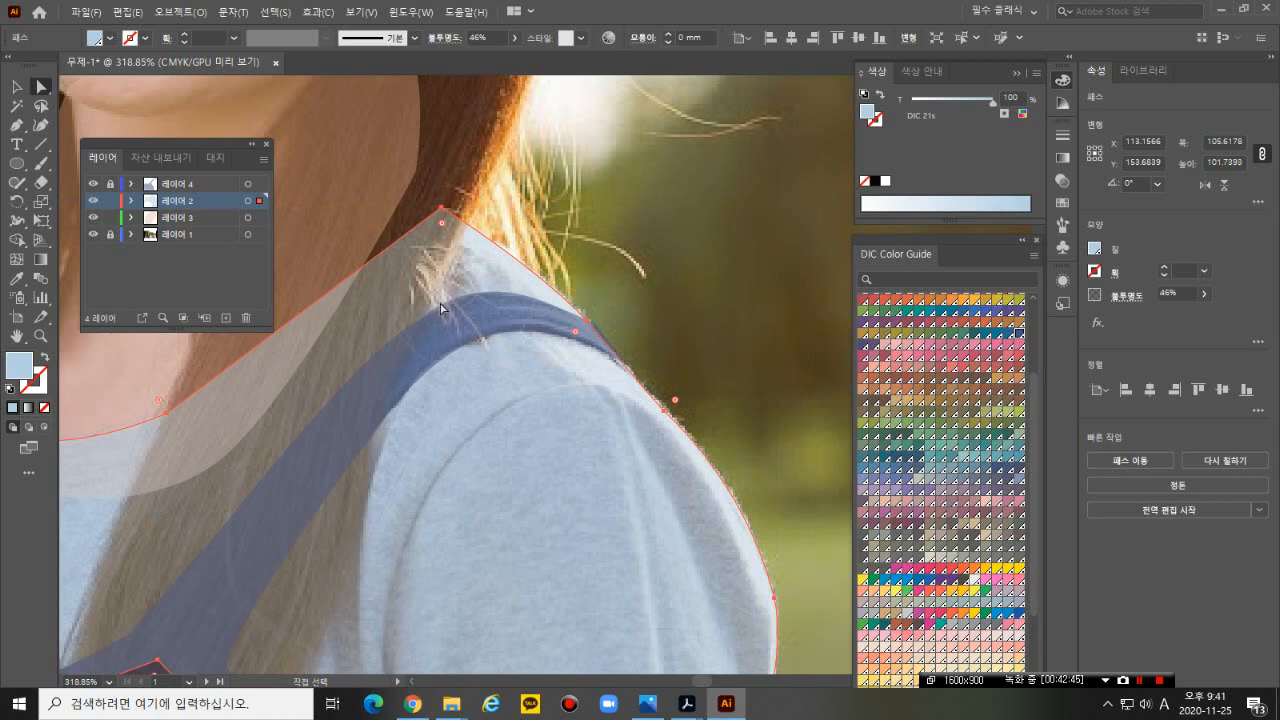
{"action": "left_click", "coordinate": [111, 184]}
- Lock 레이어 2 and reshape the strap's upper edge at the shoulder by adjusting its direction handle
{"action": "left_click", "coordinate": [110, 201]}
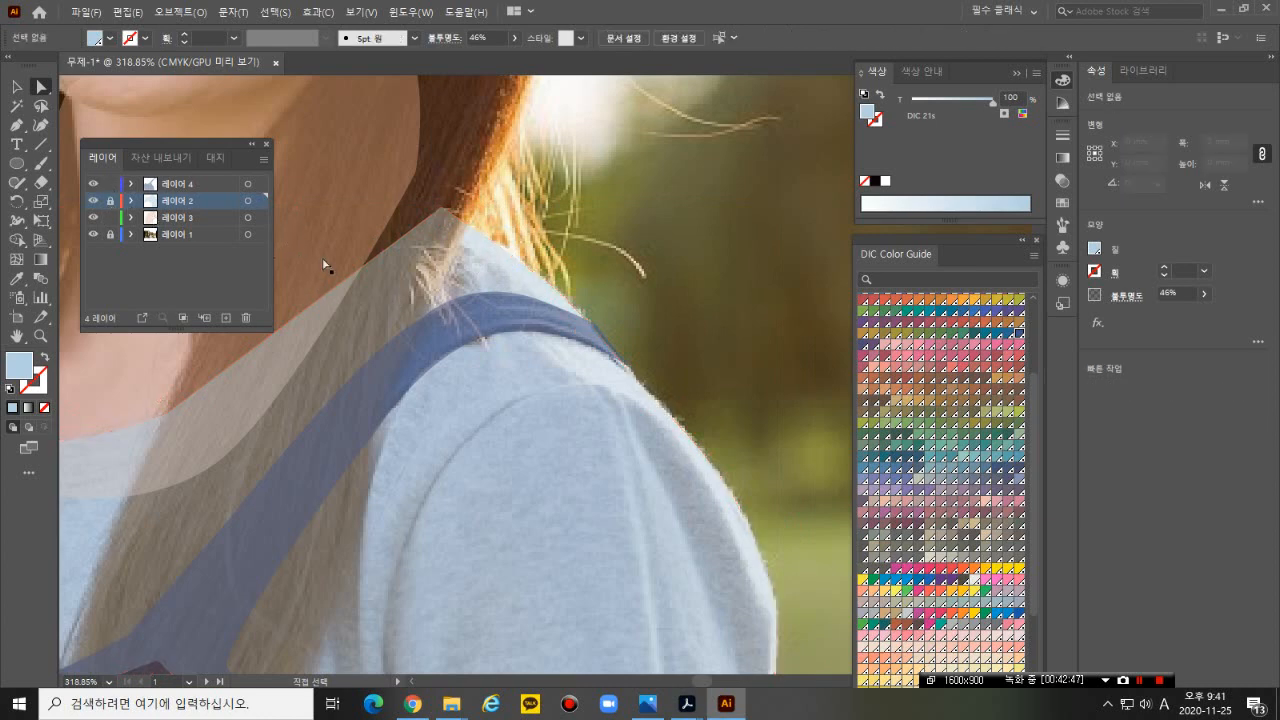
{"action": "left_click", "coordinate": [487, 295]}
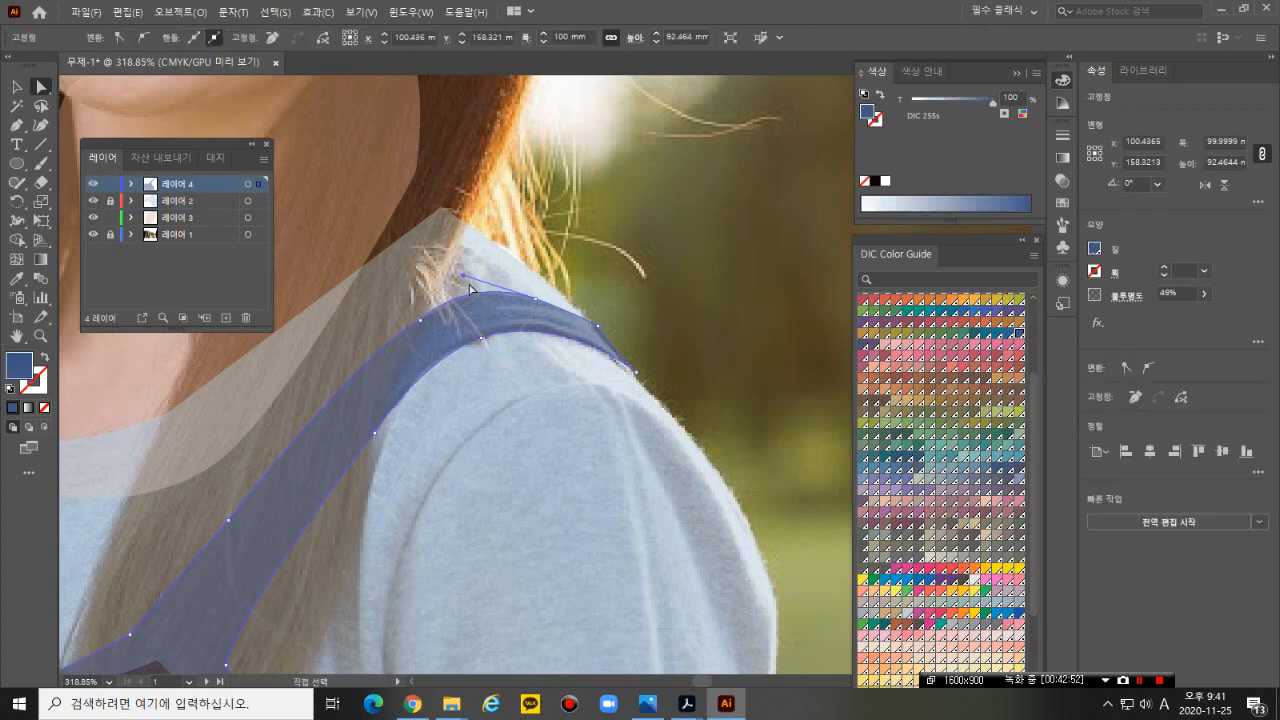
{"action": "left_click_drag", "start_coordinate": [464, 277], "coordinate": [474, 284]}
{"action": "left_click", "coordinate": [463, 329]}
{"action": "left_click", "coordinate": [610, 285]}
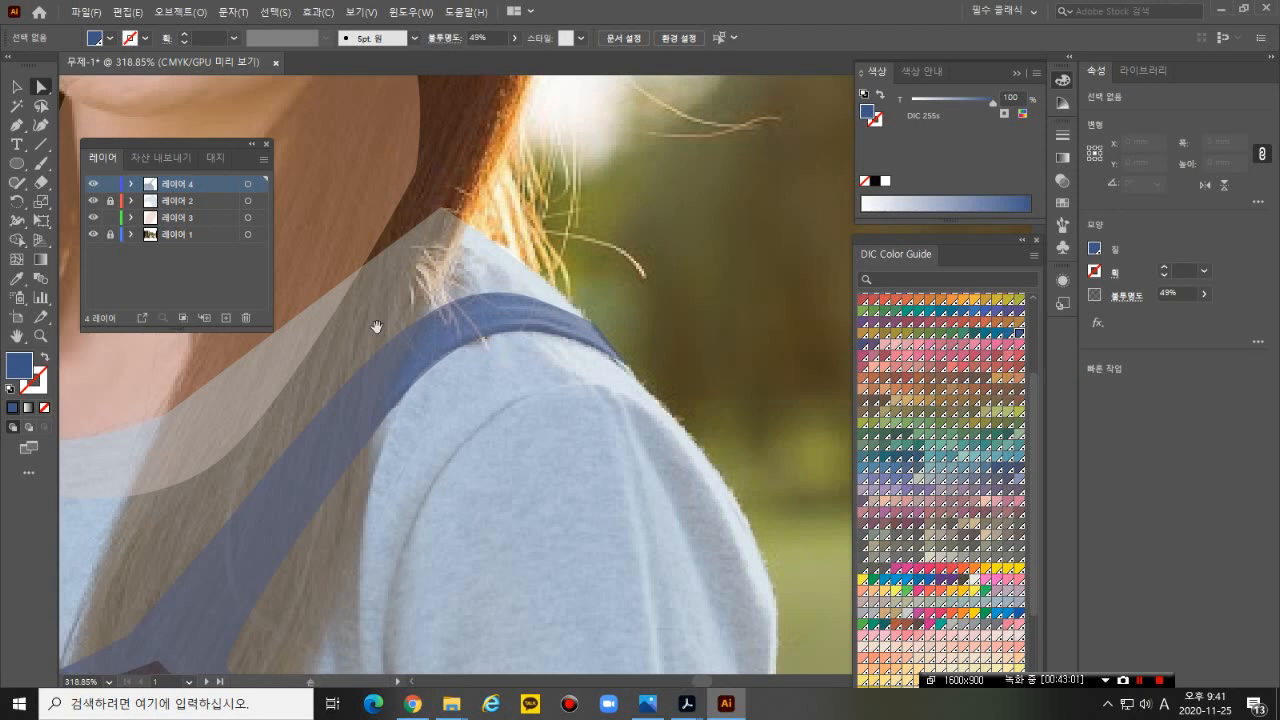
- Examine how the semi-transparent neck, shirt and overalls shapes fit the photo, from the full figure up to the face
{"action": "left_click_drag", "start_coordinate": [374, 329], "coordinate": [685, 232]}
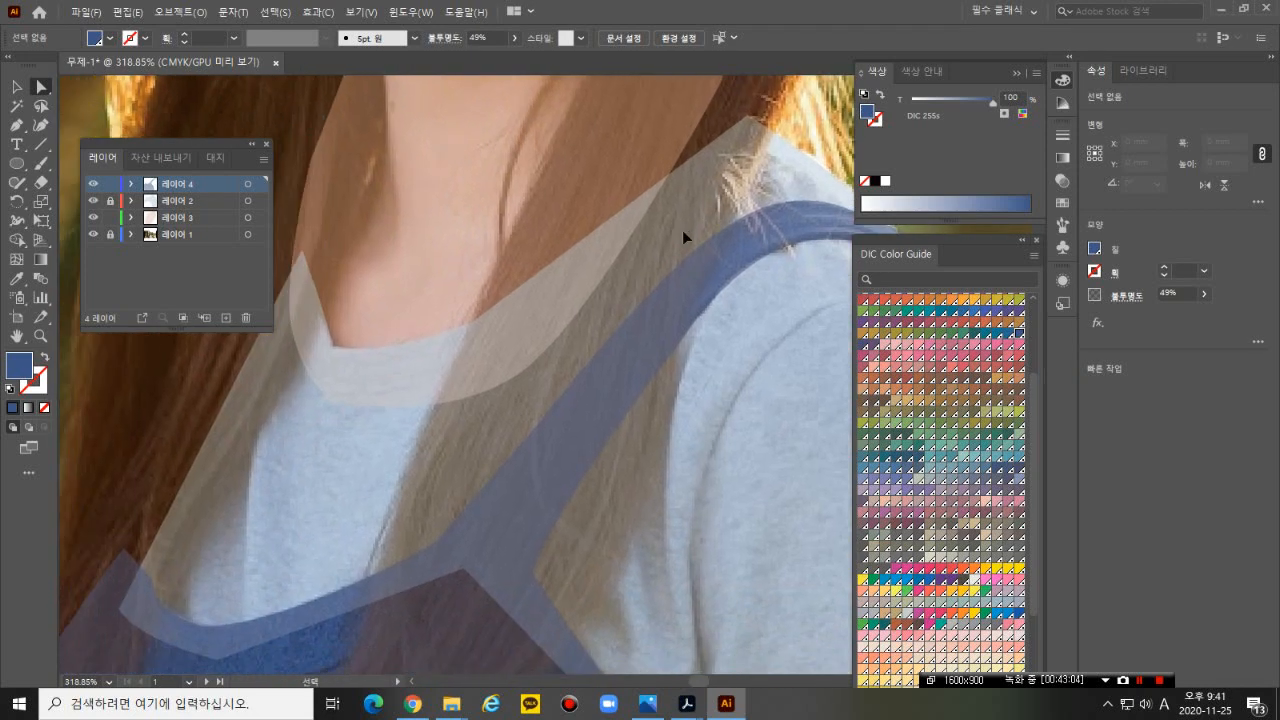
{"action": "key", "text": "ctrl+1"}
{"action": "scroll", "coordinate": [684, 237], "scroll_direction": "down", "scroll_amount": 1}
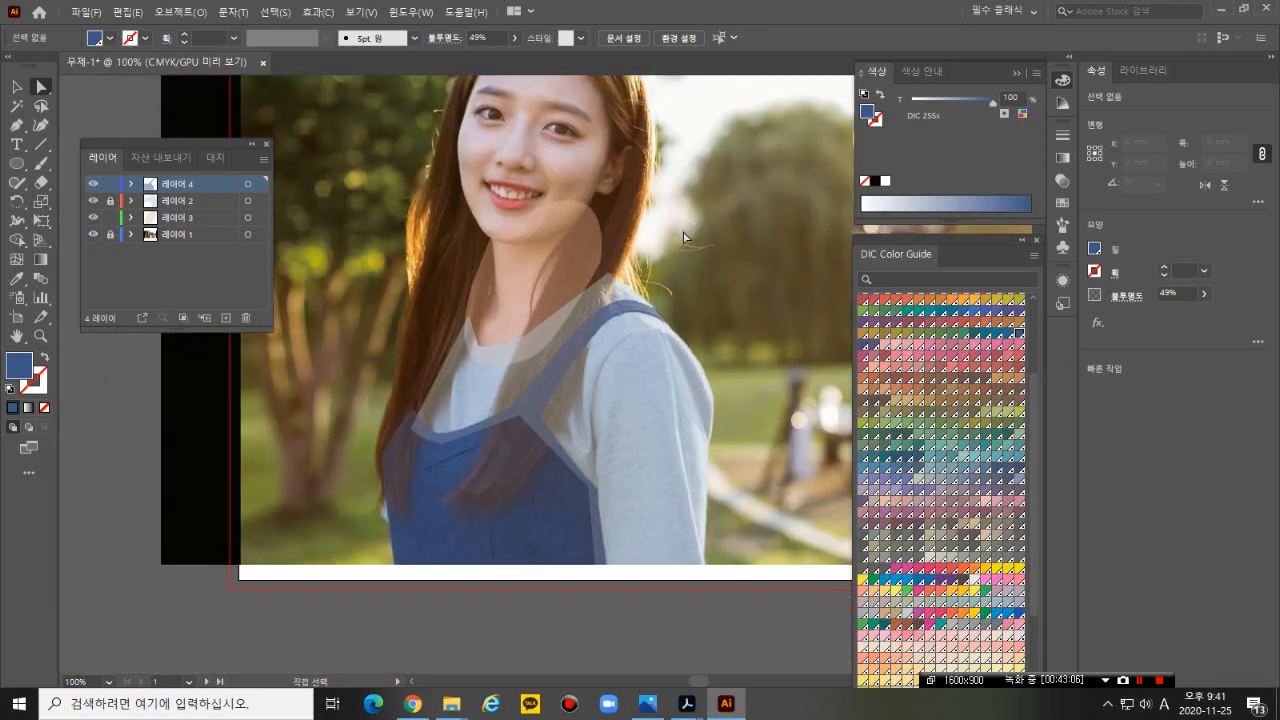
{"action": "left_click_drag", "start_coordinate": [560, 357], "coordinate": [457, 371]}
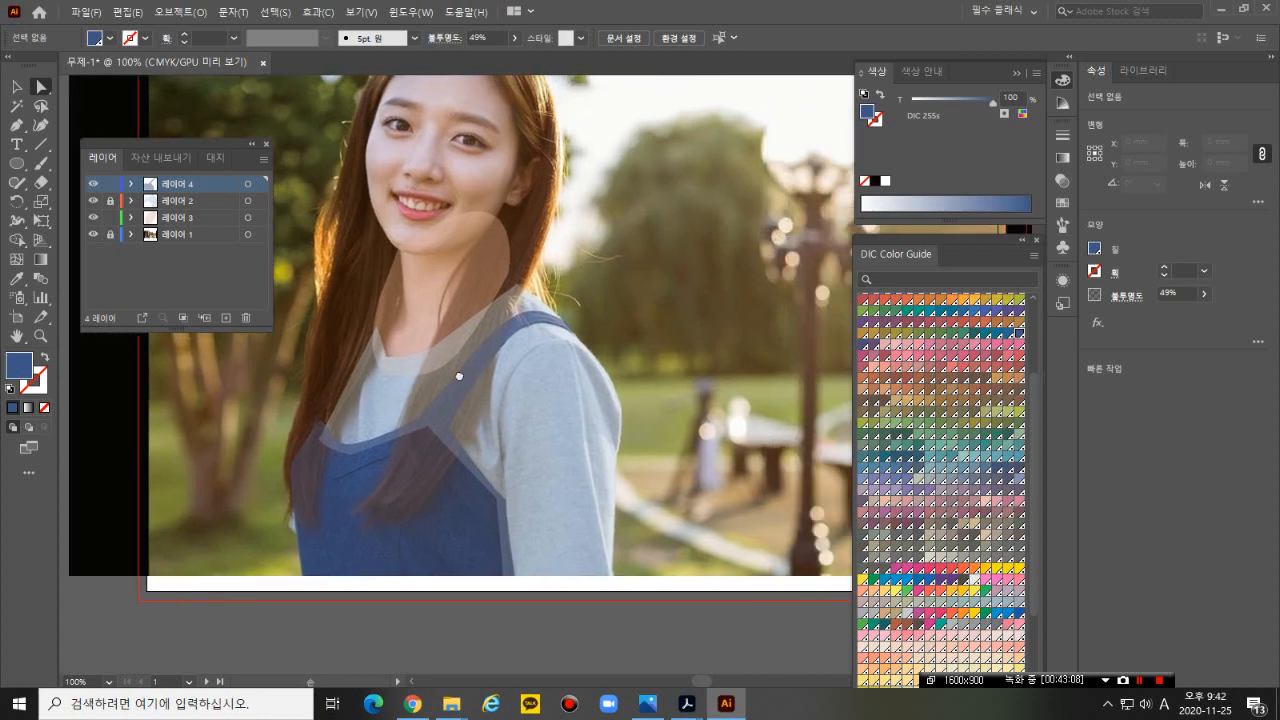
{"action": "left_click_drag", "start_coordinate": [329, 334], "coordinate": [466, 371]}
{"action": "left_click_drag", "start_coordinate": [660, 400], "coordinate": [453, 304]}
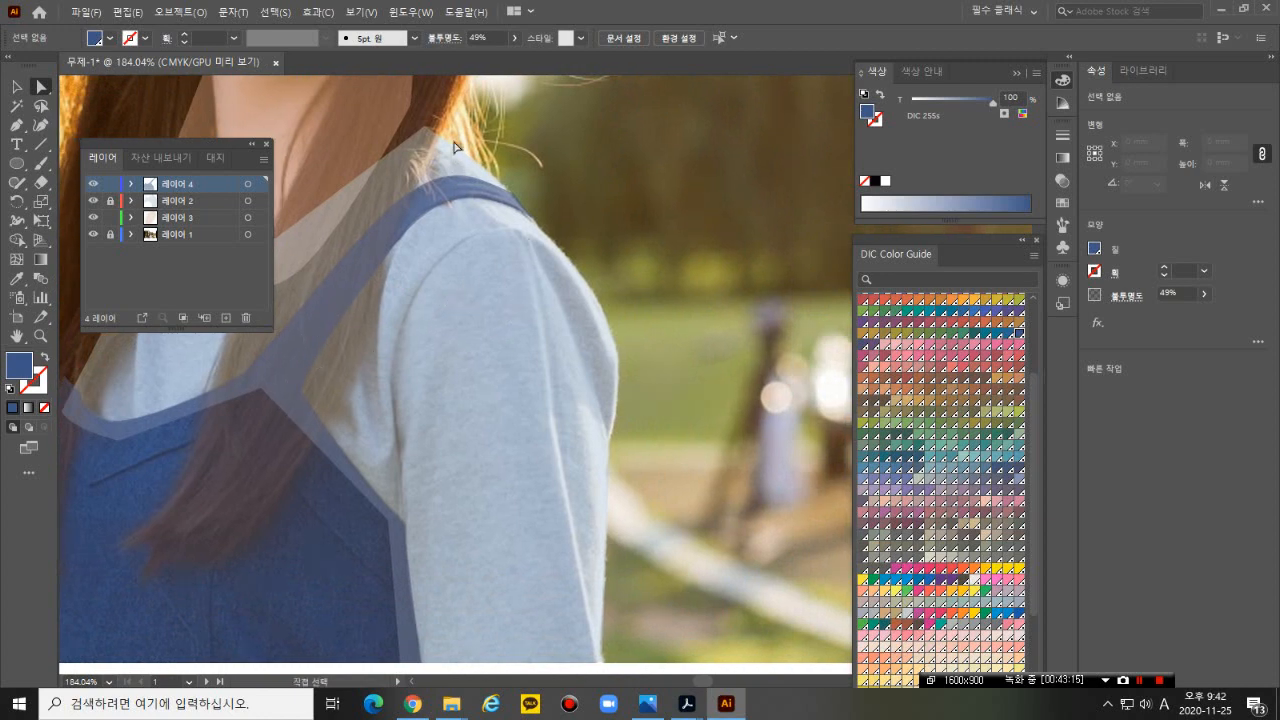
{"action": "left_click_drag", "start_coordinate": [346, 272], "coordinate": [591, 423]}
{"action": "left_click_drag", "start_coordinate": [603, 257], "coordinate": [591, 429]}
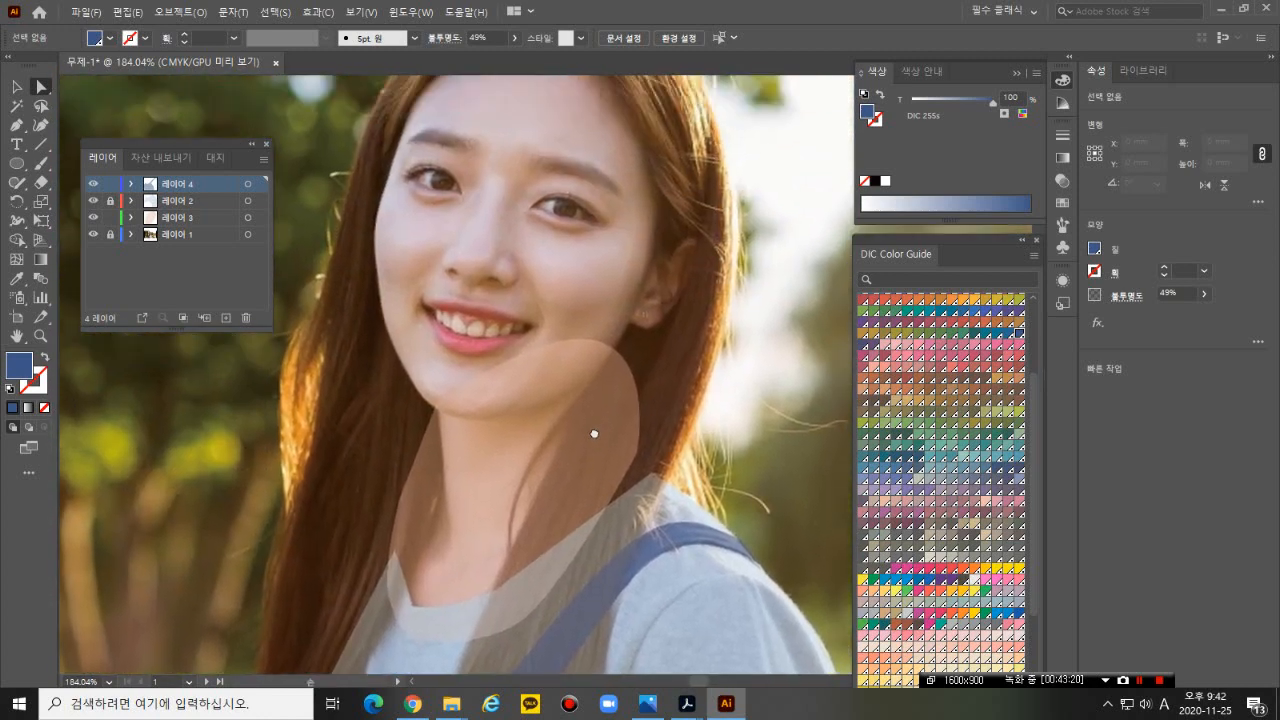
{"action": "left_click_drag", "start_coordinate": [517, 292], "coordinate": [543, 337]}
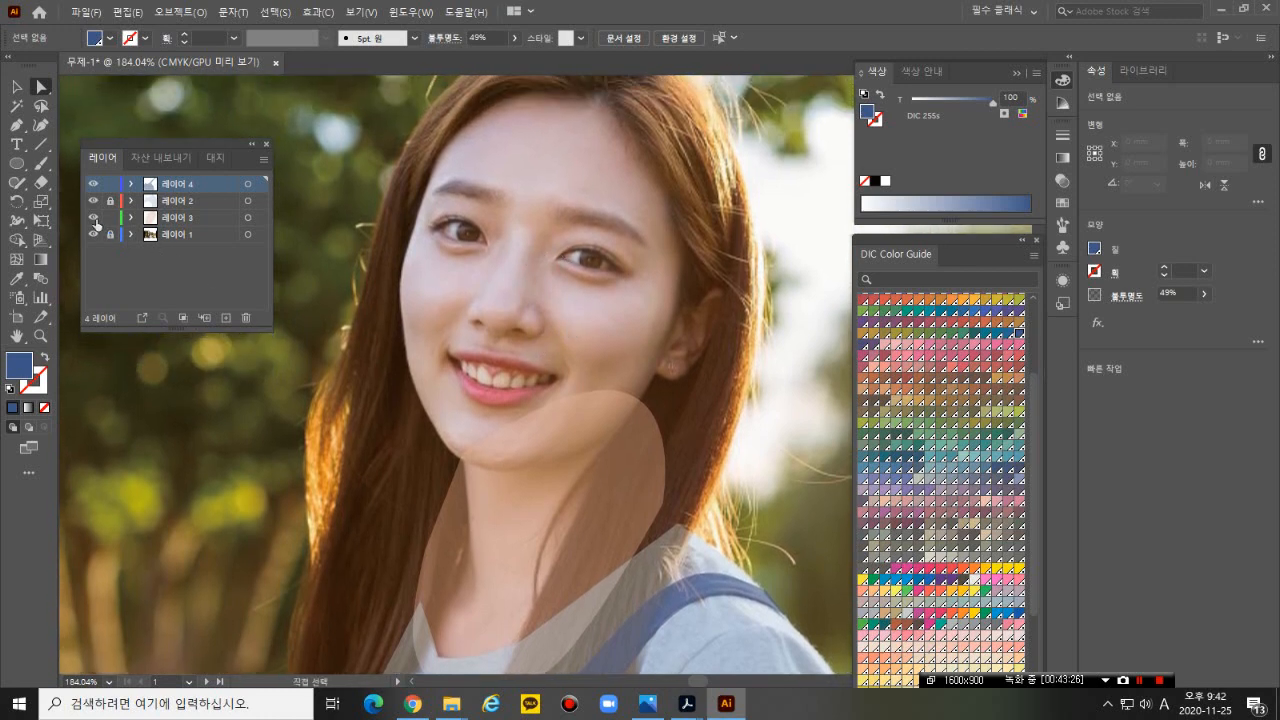
- Hide 레이어 3, 레이어 2 and 레이어 4, and make 레이어 3 the active layer
{"action": "left_click", "coordinate": [93, 218]}
{"action": "left_click", "coordinate": [93, 201]}
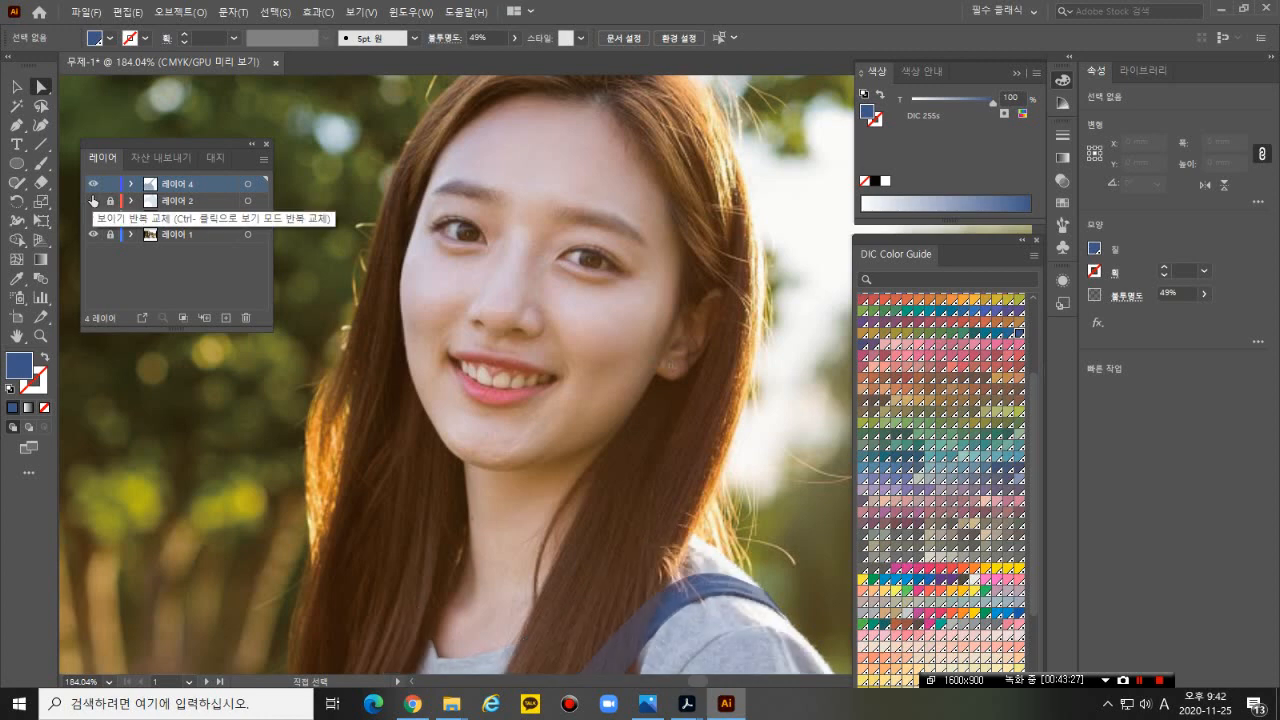
{"action": "left_click", "coordinate": [94, 184]}
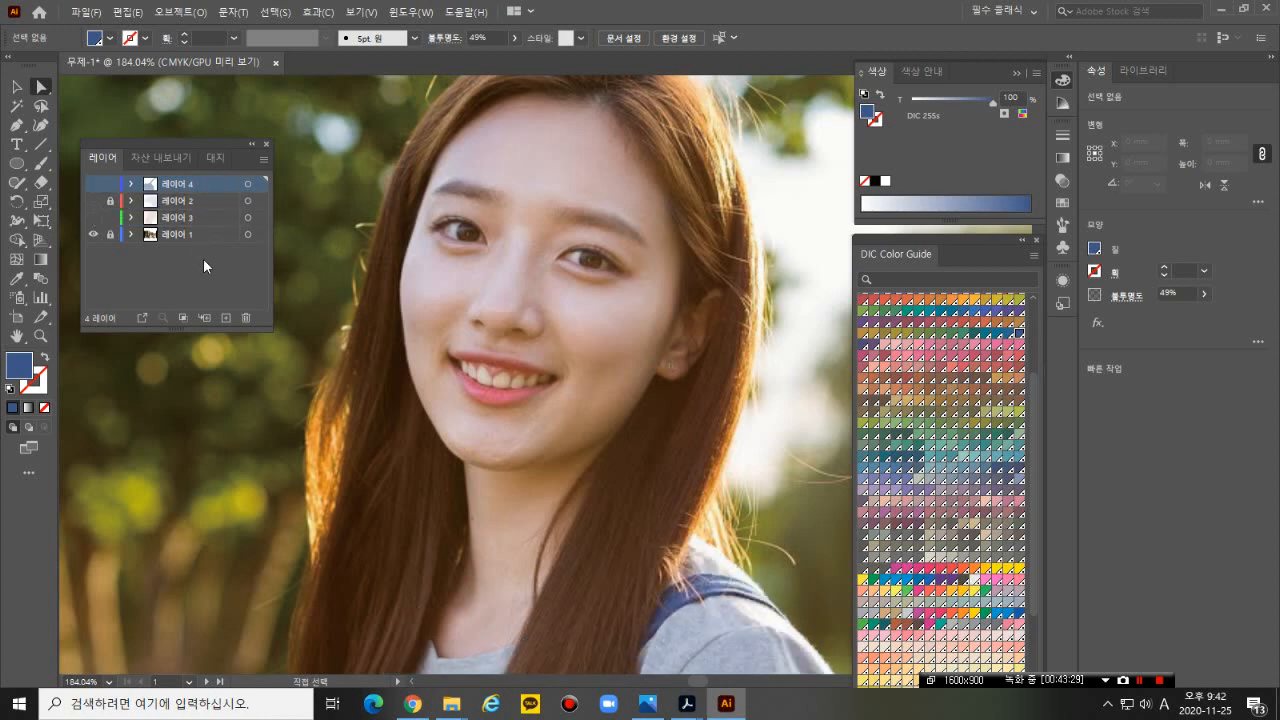
{"action": "double_click", "coordinate": [177, 217]}
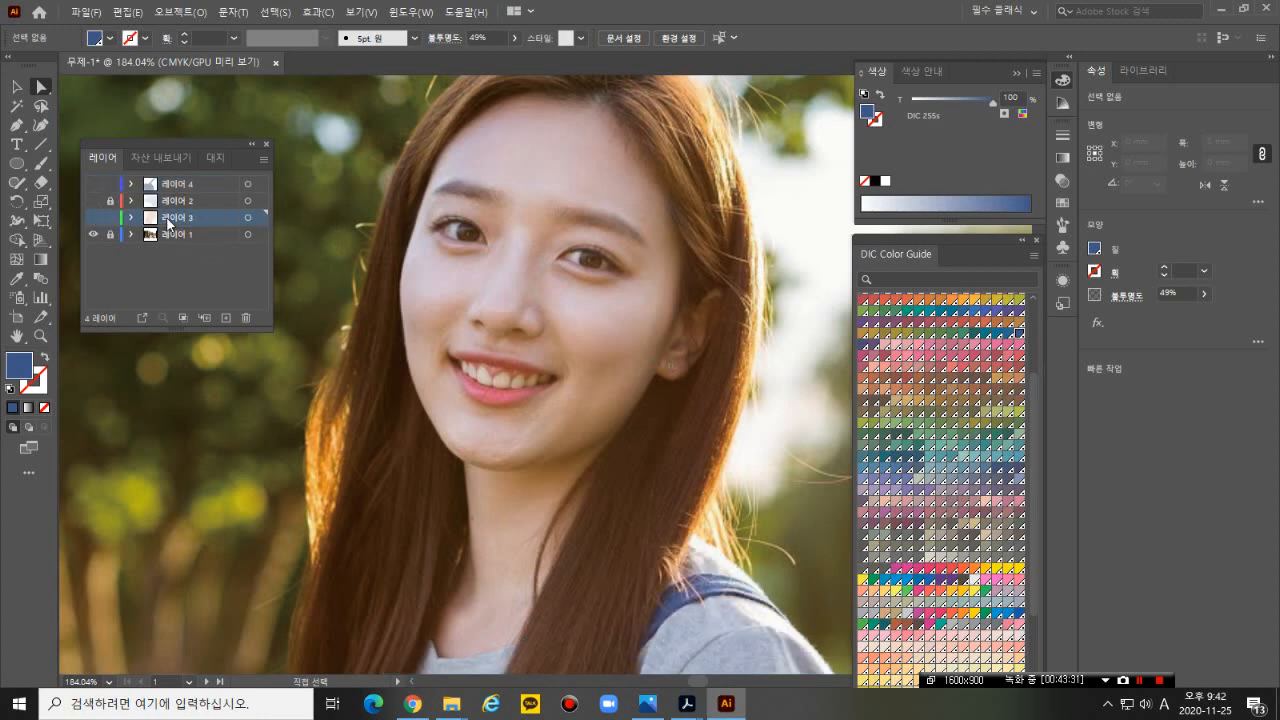
- Rename 레이어 3 as 목, 레이어 2 as 상의 and 레이어 4 as 하의
{"action": "type", "text": "ahr"}
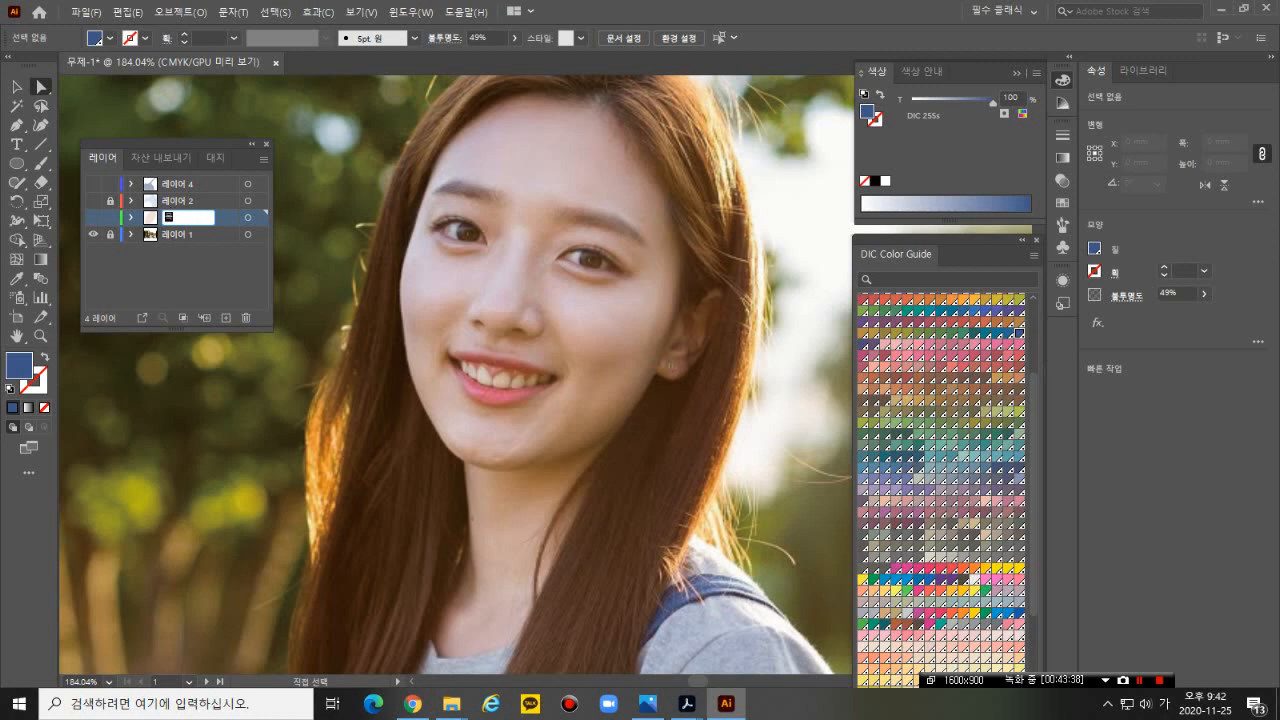
{"action": "double_click", "coordinate": [168, 200]}
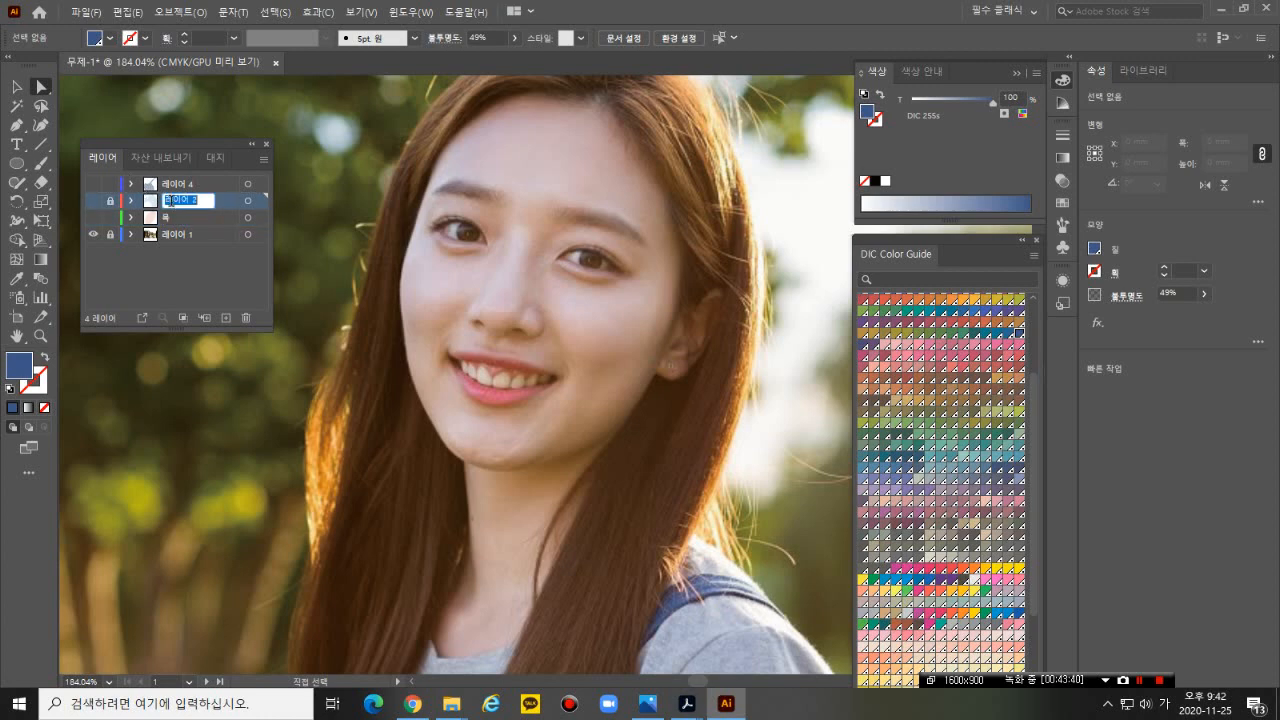
{"action": "type", "text": "djfr"}
{"action": "double_click", "coordinate": [176, 184]}
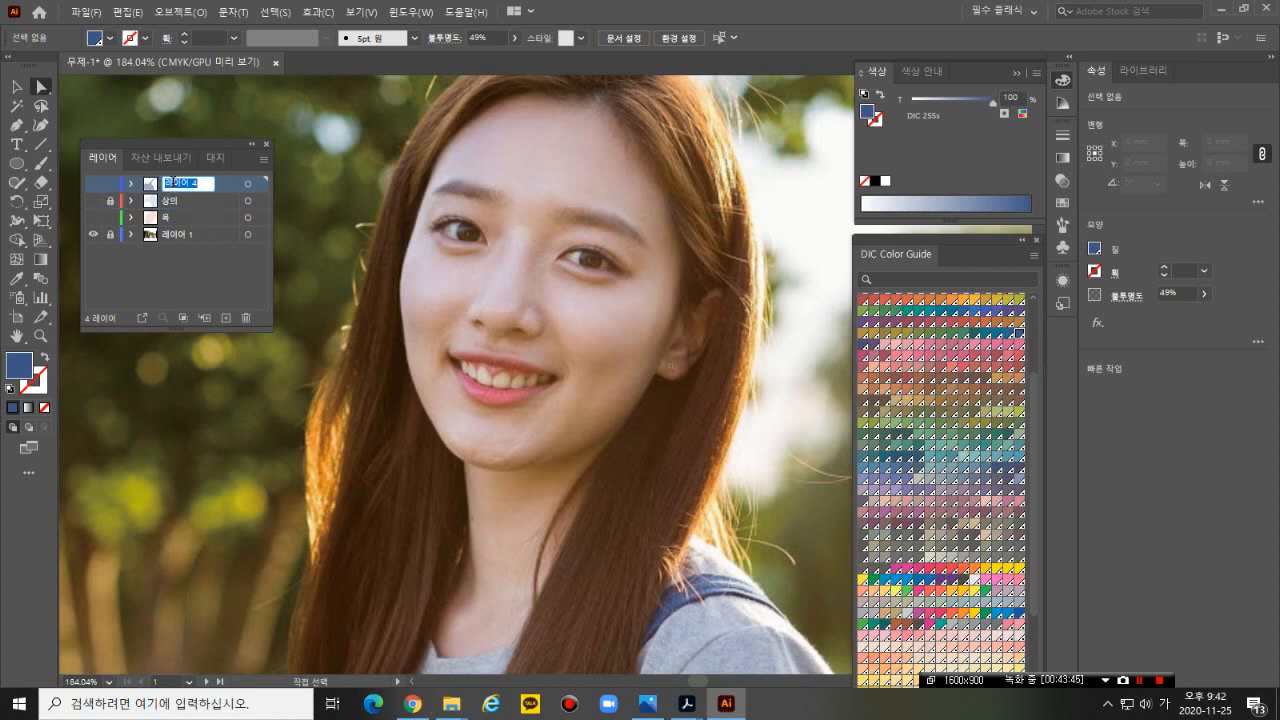
{"action": "type", "text": "ajfl"}
{"action": "key", "text": "Return"}
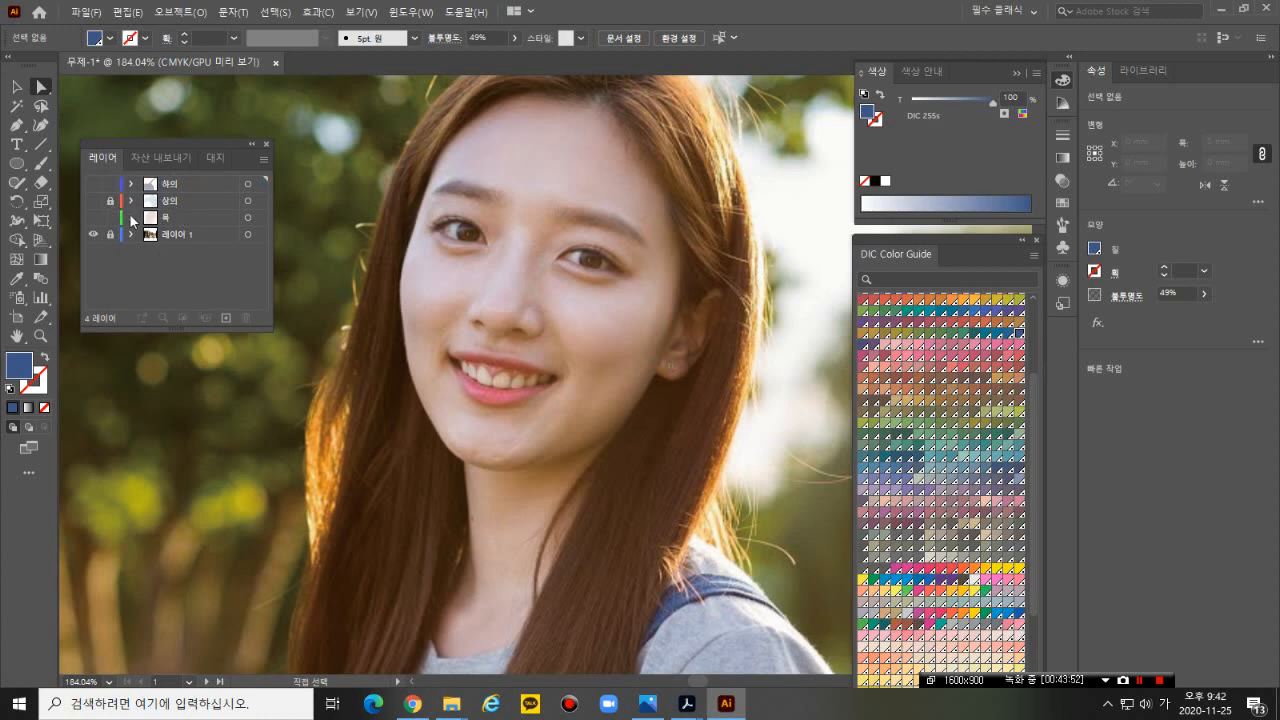
- Add a new empty layer directly above the 하의 layer
{"action": "scroll", "coordinate": [545, 548], "scroll_direction": "down", "scroll_amount": 3}
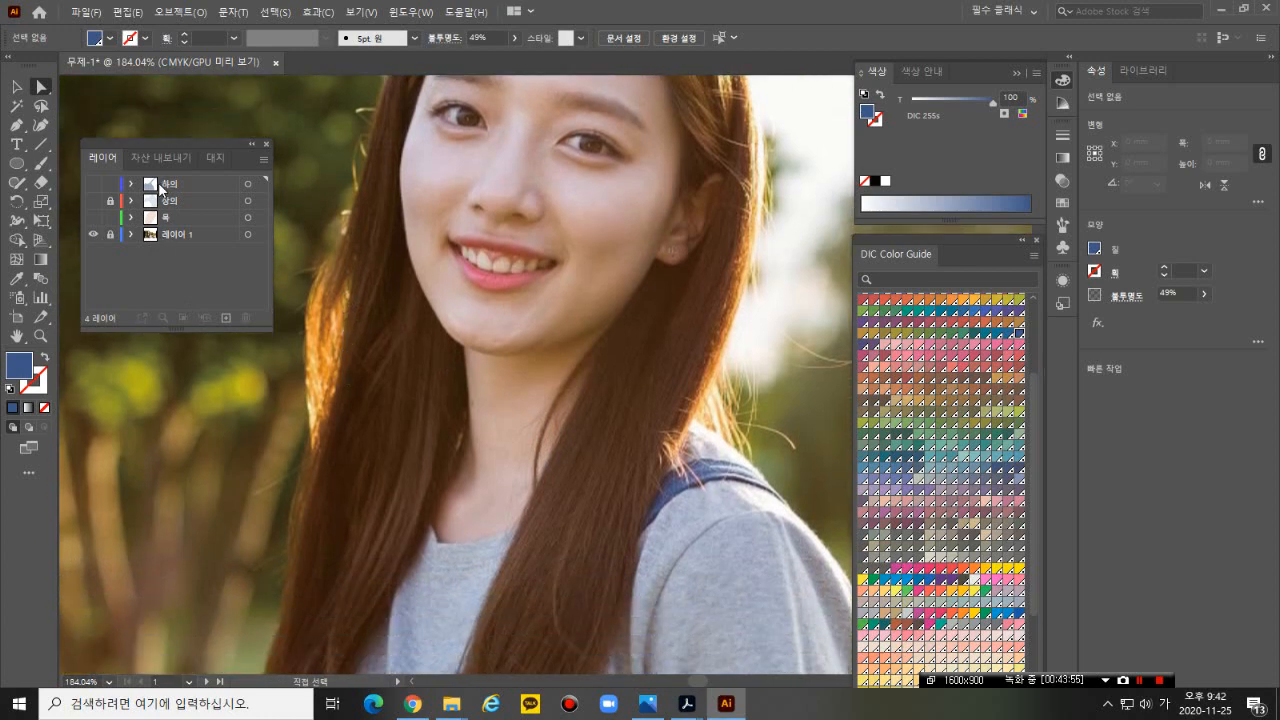
{"action": "scroll", "coordinate": [517, 434], "scroll_direction": "down", "scroll_amount": 4}
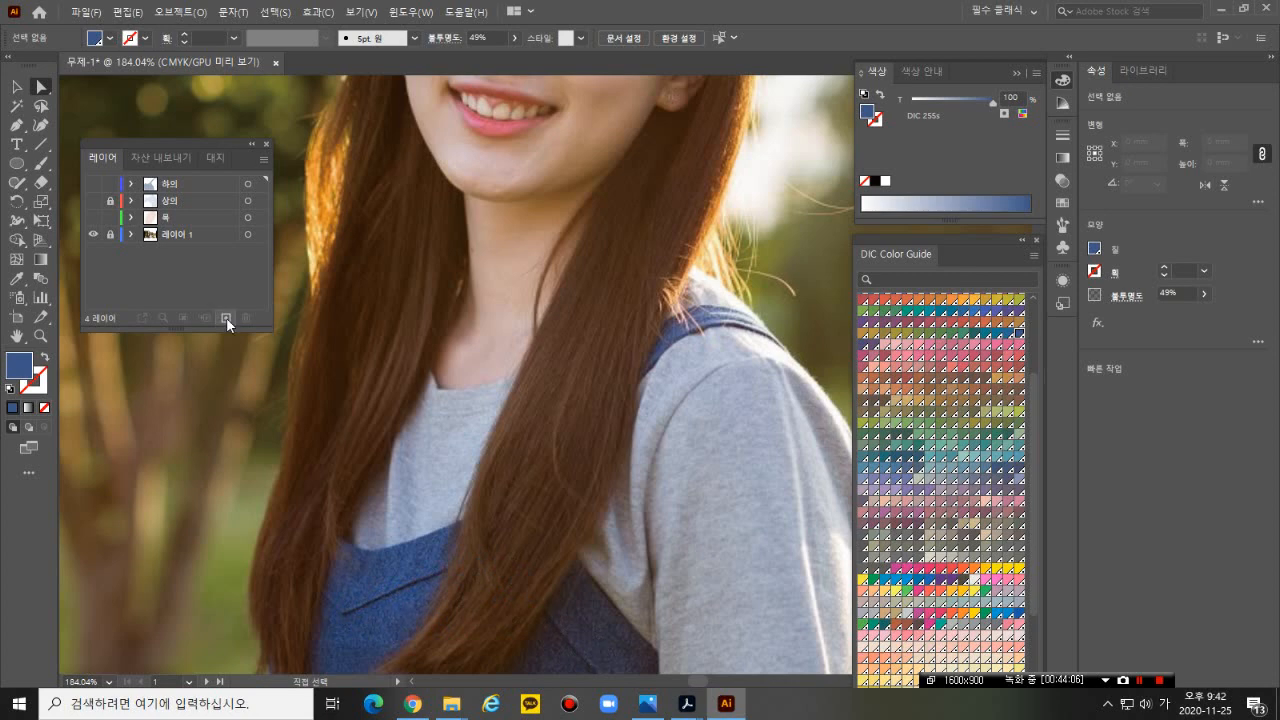
{"action": "scroll", "coordinate": [414, 423], "scroll_direction": "up", "scroll_amount": 5}
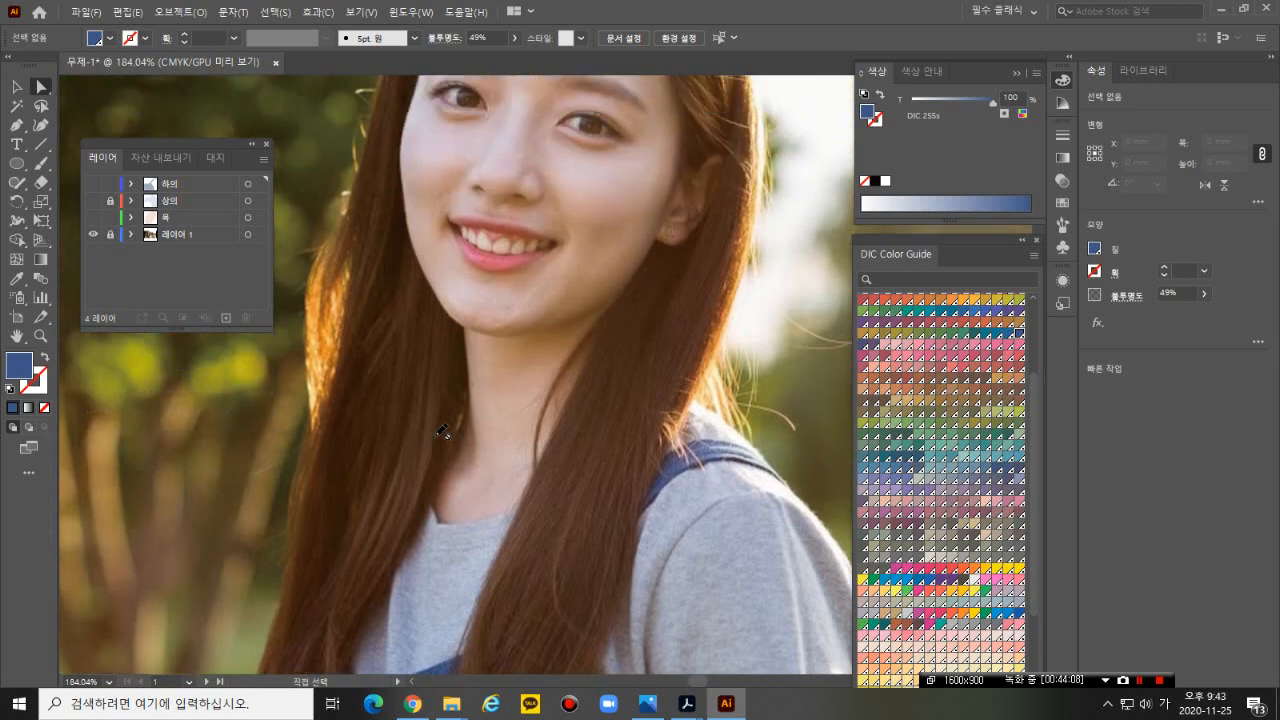
{"action": "scroll", "coordinate": [442, 430], "scroll_direction": "up", "scroll_amount": 2}
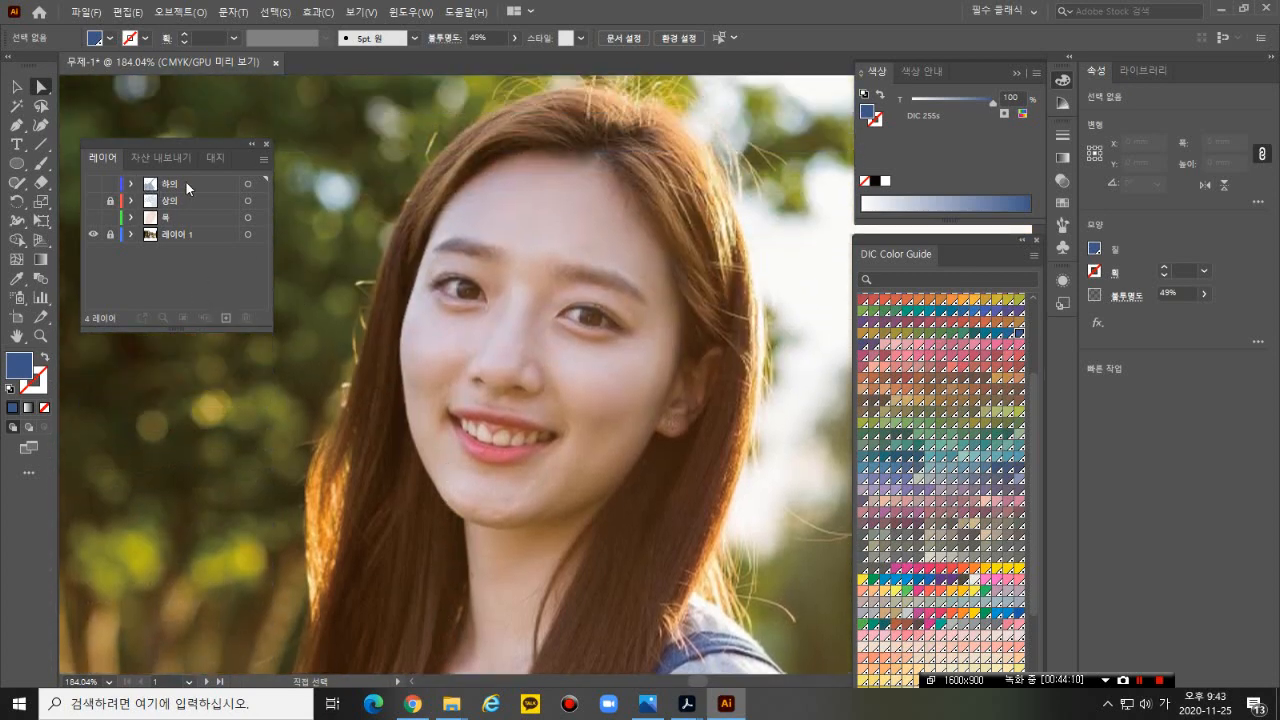
{"action": "left_click", "coordinate": [186, 182]}
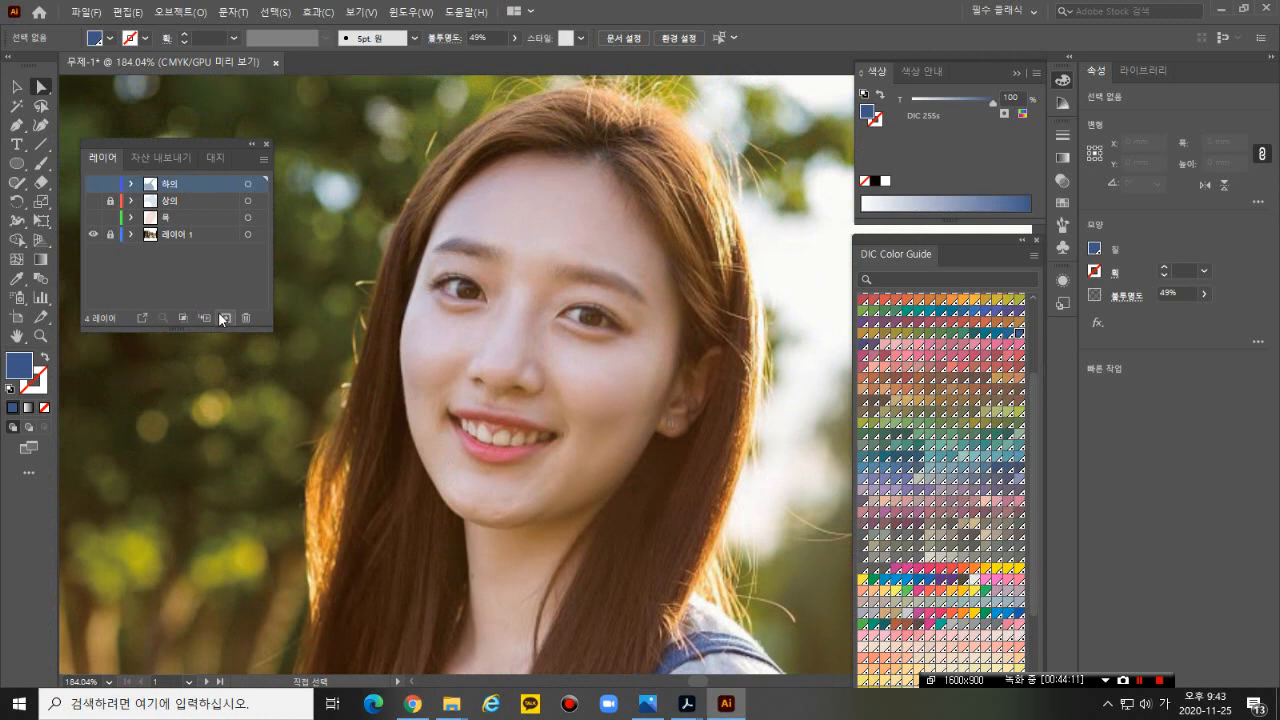
{"action": "left_click", "coordinate": [225, 318]}
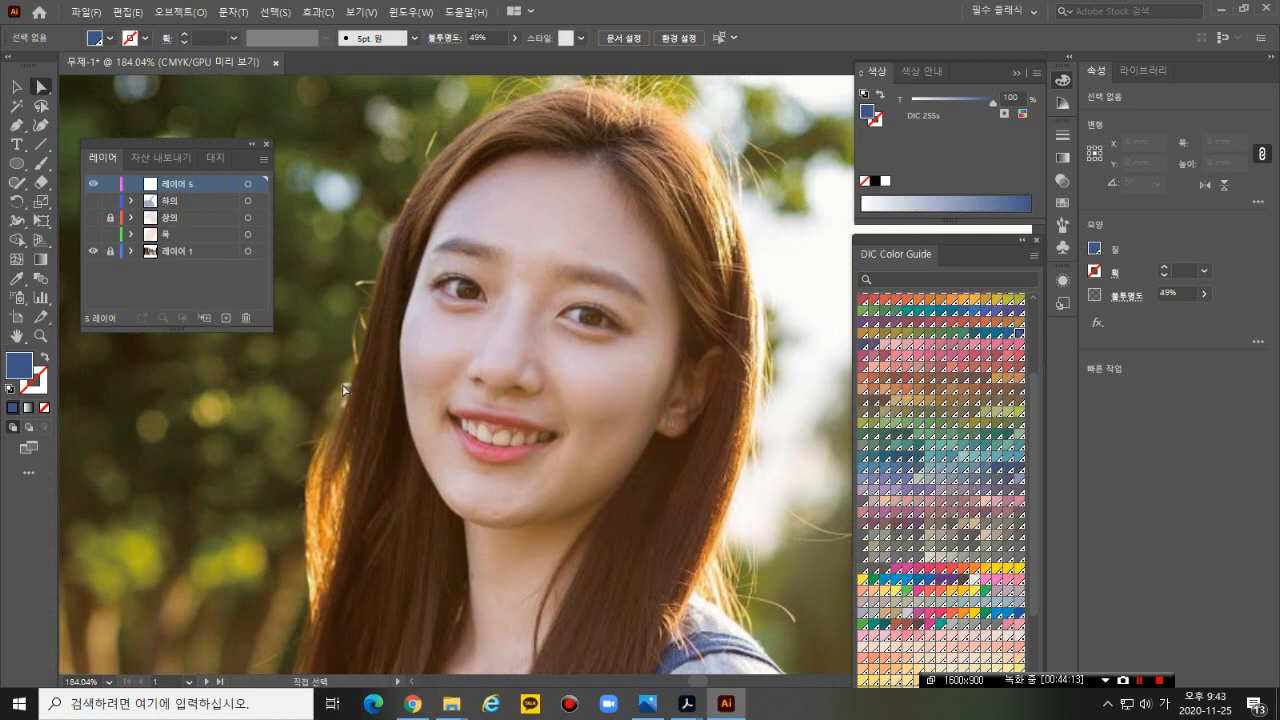
- Draw a Pen tool curve over the crown of the woman's hair on layer 레이어 5, swapping fill and stroke to leave a blue outline
{"action": "scroll", "coordinate": [342, 384], "scroll_direction": "down", "scroll_amount": 2}
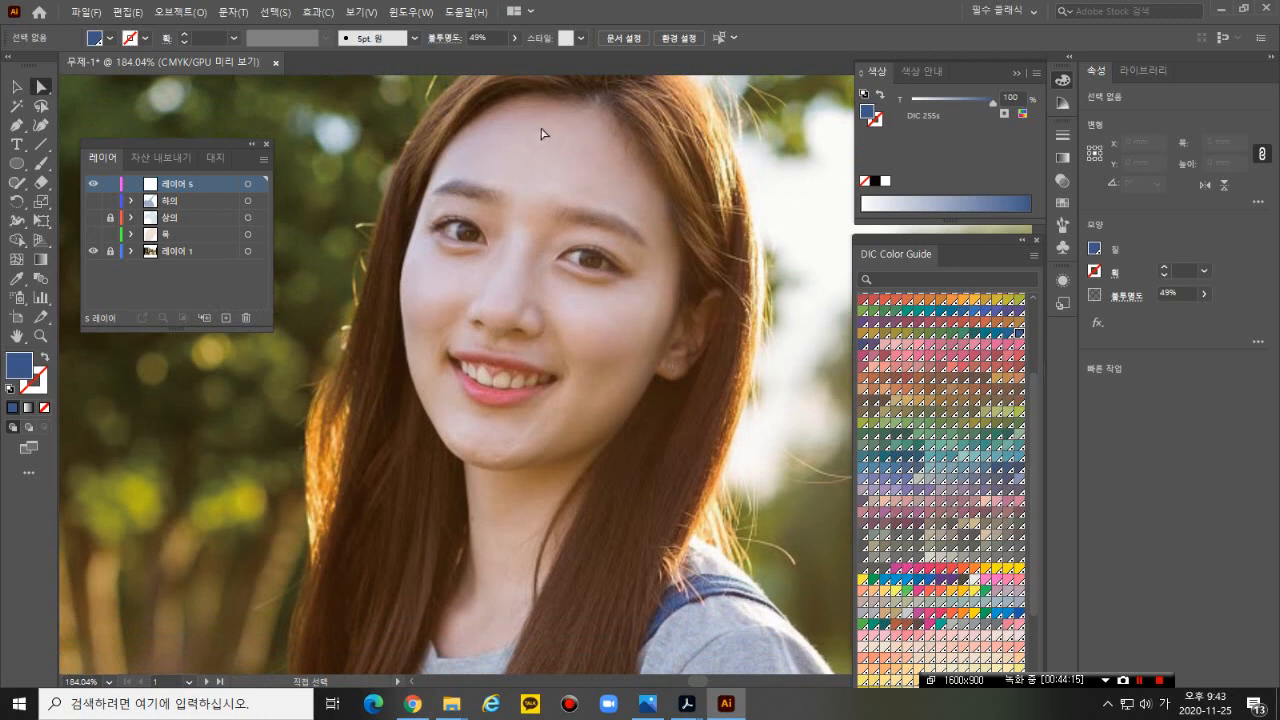
{"action": "scroll", "coordinate": [374, 317], "scroll_direction": "up", "scroll_amount": 3}
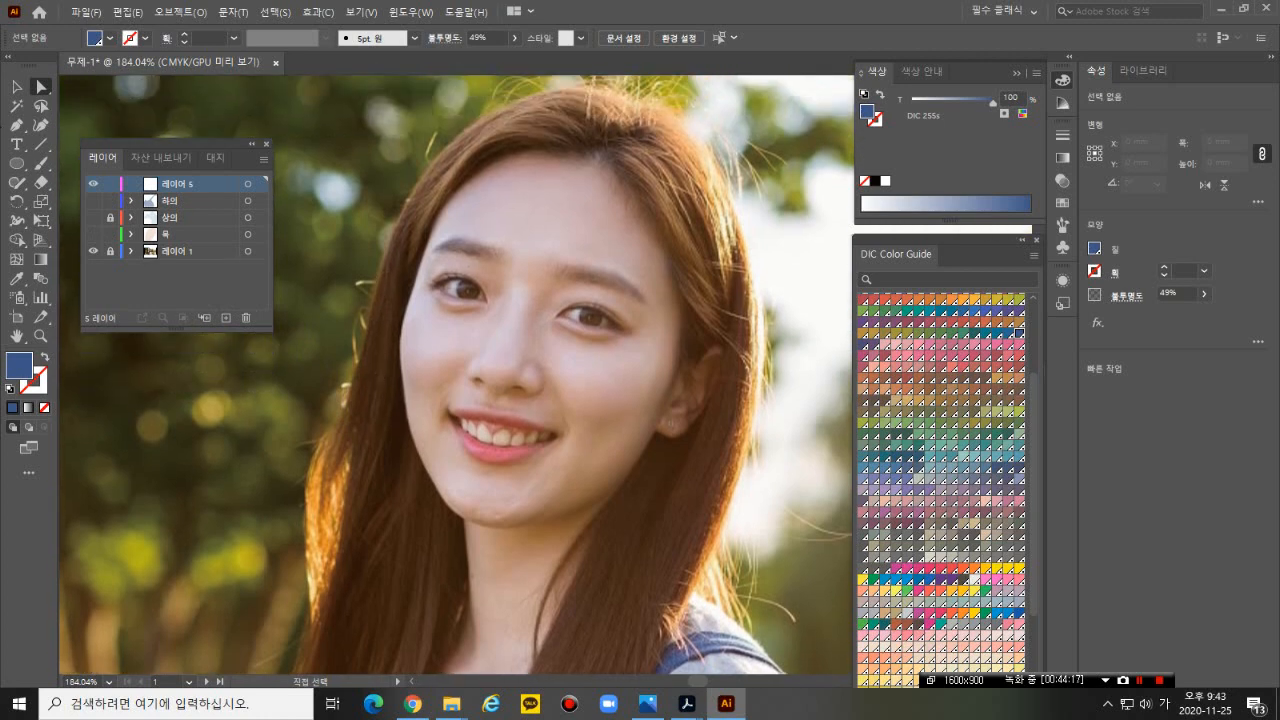
{"action": "left_click", "coordinate": [18, 126]}
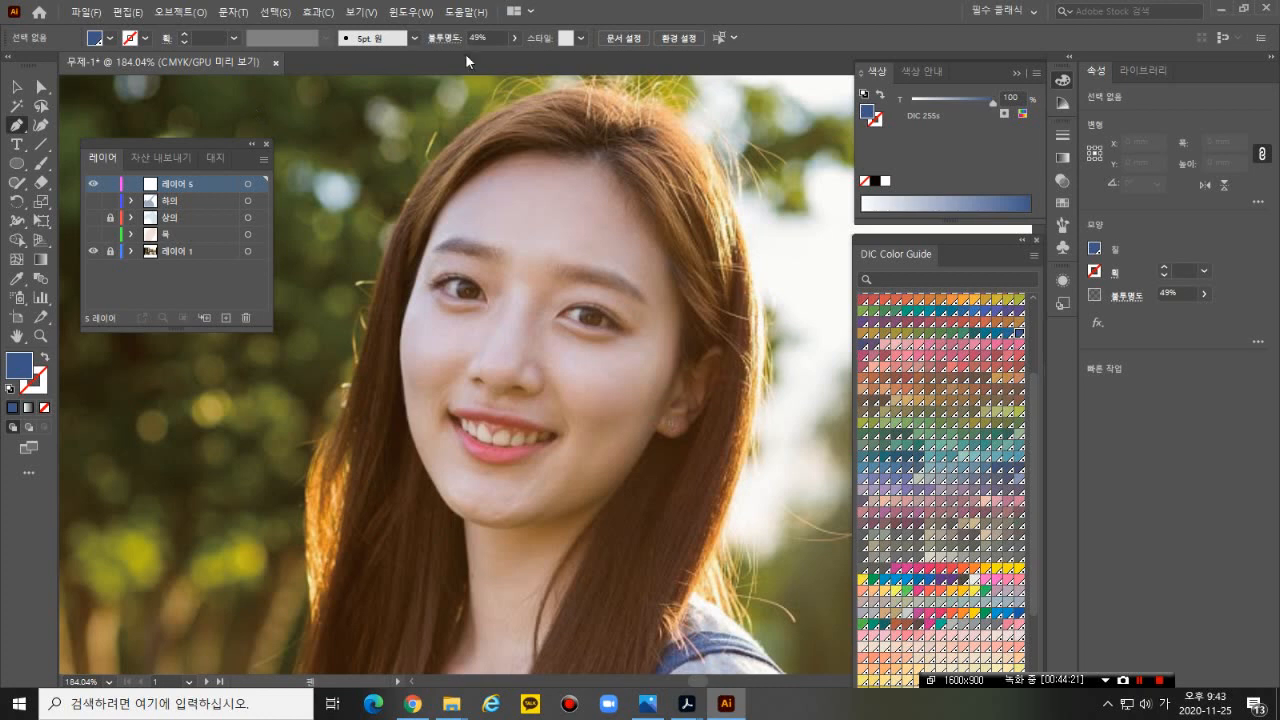
{"action": "left_click", "coordinate": [631, 106]}
{"action": "left_click", "coordinate": [469, 126]}
{"action": "left_click", "coordinate": [432, 160]}
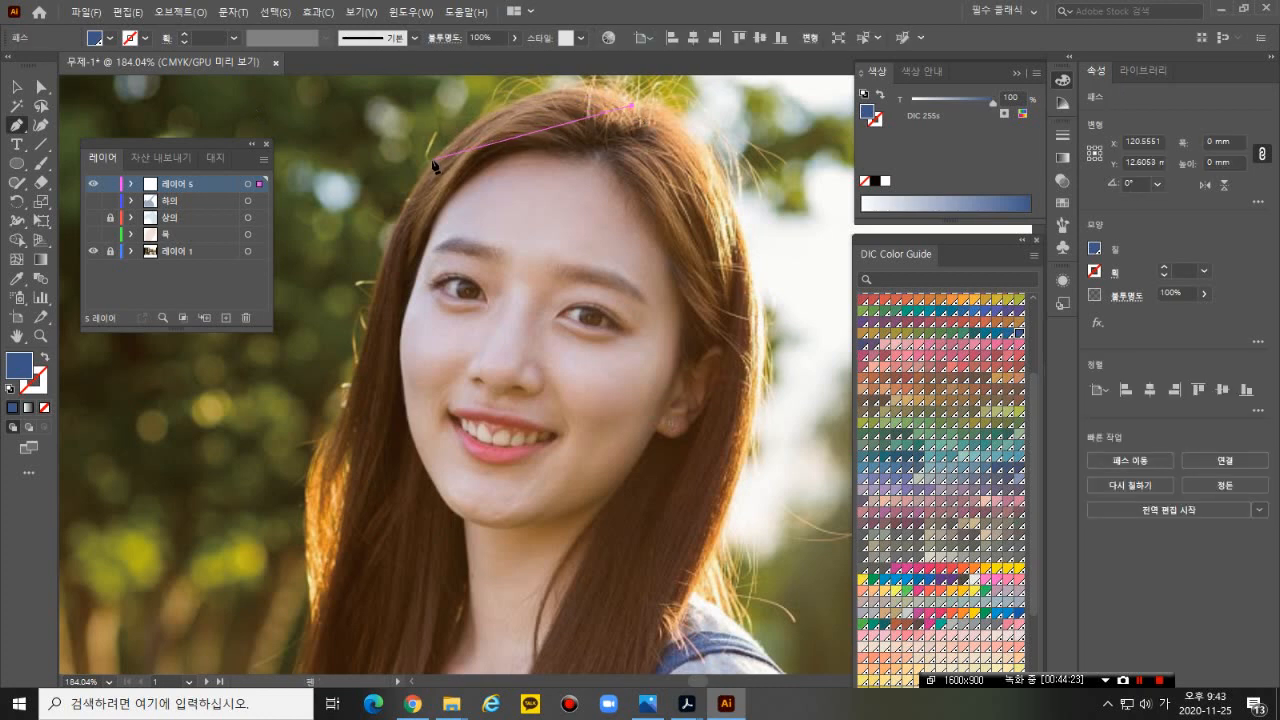
{"action": "left_click", "coordinate": [396, 194]}
{"action": "left_click_drag", "start_coordinate": [393, 197], "coordinate": [308, 283]}
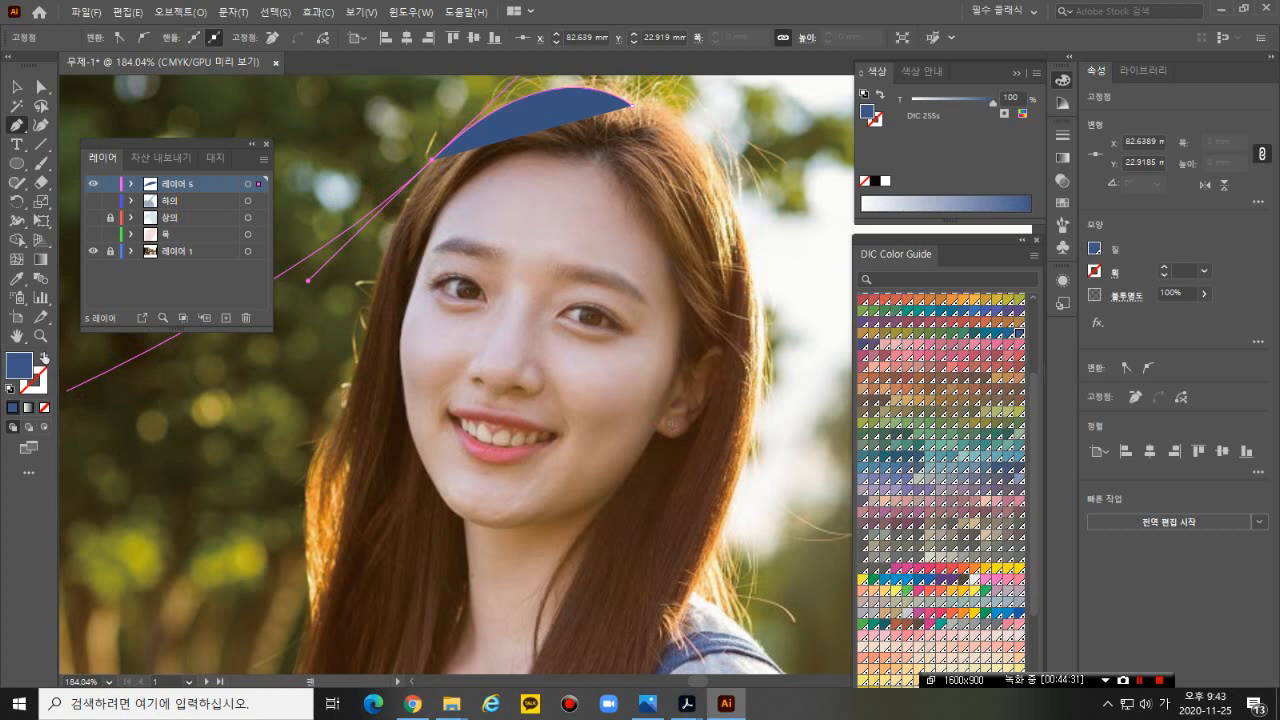
{"action": "left_click", "coordinate": [45, 357]}
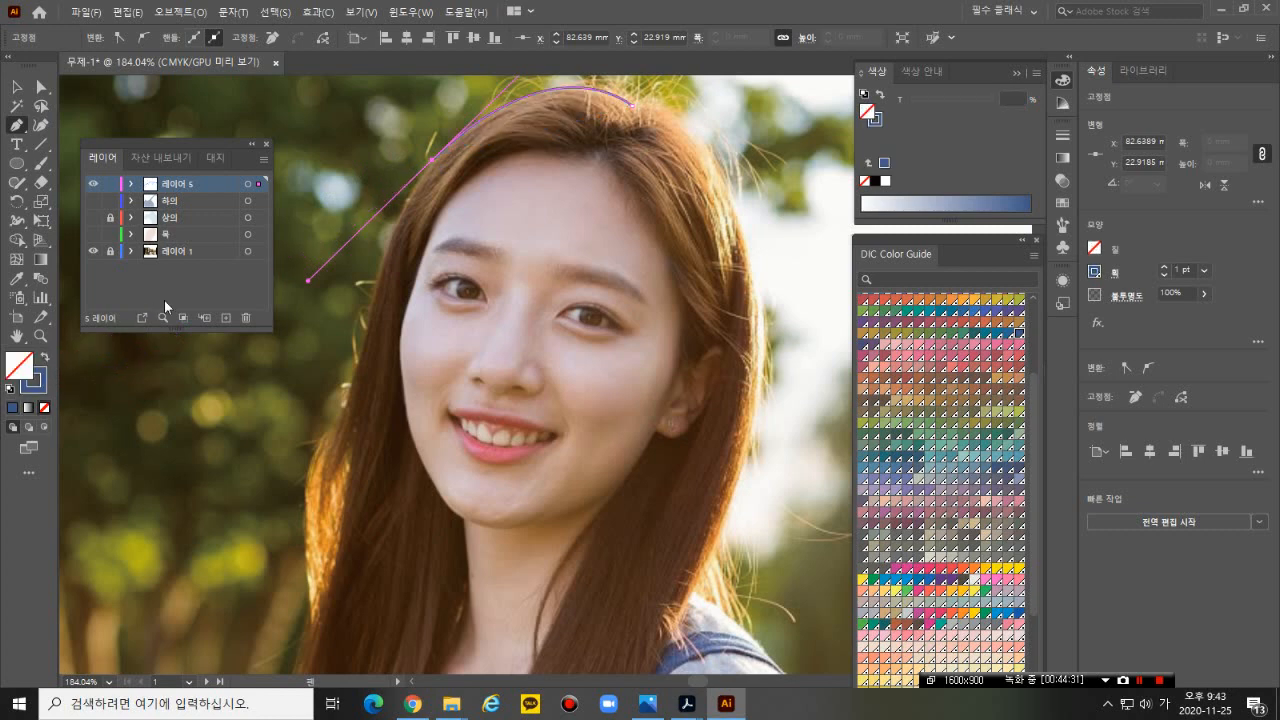
- Continue the hair outline down the outer edge of the left lock, past the cheek to the sunlit bulge beside the neck
{"action": "left_click", "coordinate": [431, 162]}
{"action": "scroll", "coordinate": [354, 372], "scroll_direction": "down", "scroll_amount": 1}
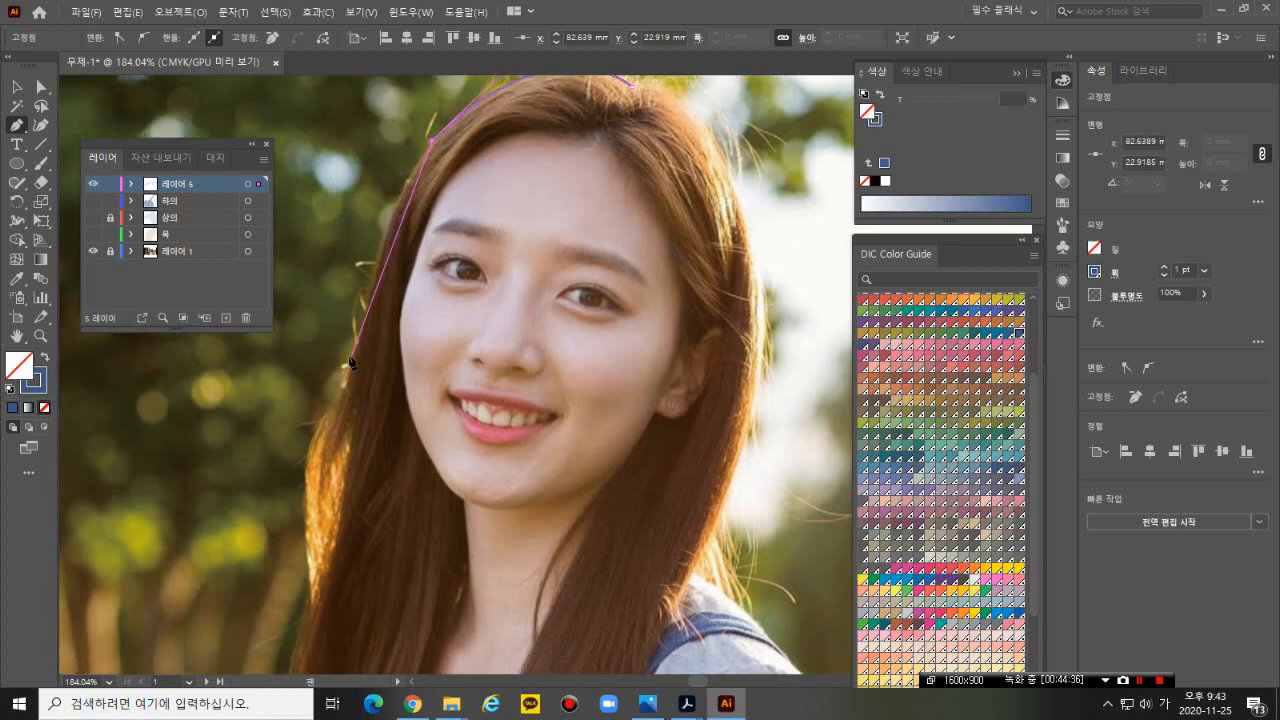
{"action": "left_click_drag", "start_coordinate": [365, 326], "coordinate": [338, 468]}
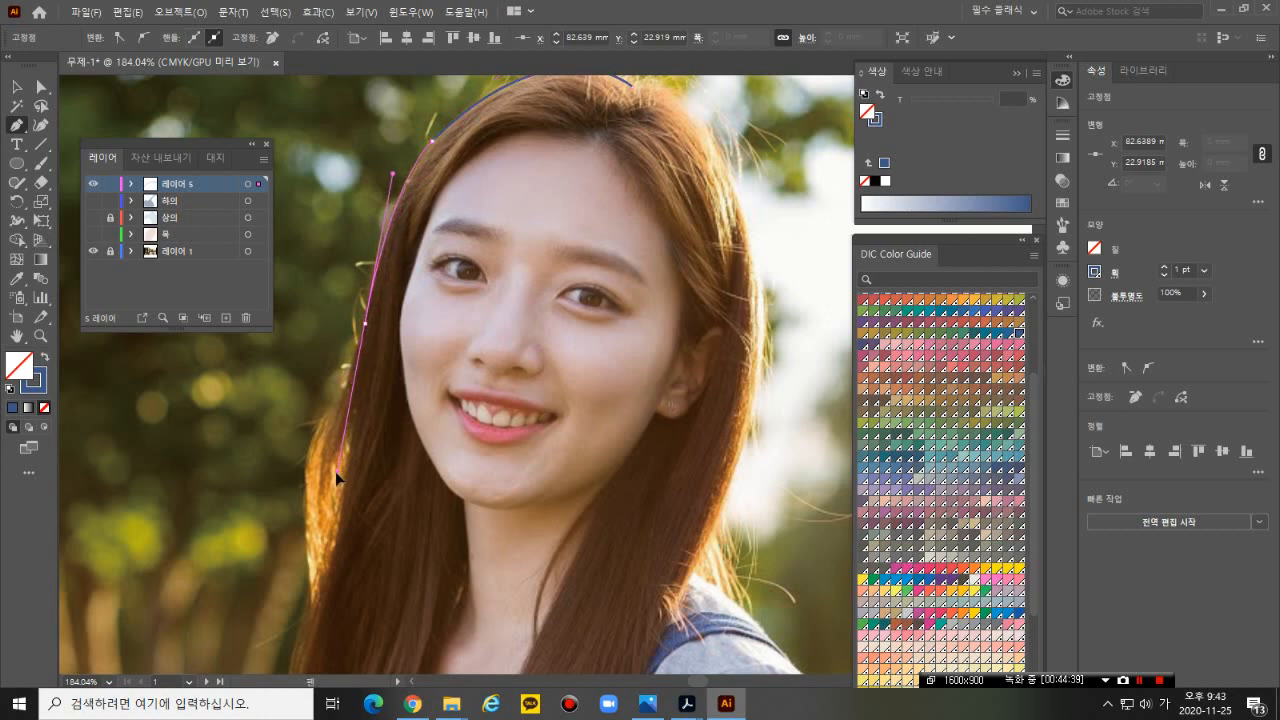
{"action": "left_click_drag", "start_coordinate": [335, 460], "coordinate": [275, 465]}
{"action": "scroll", "coordinate": [317, 447], "scroll_direction": "down", "scroll_amount": 2}
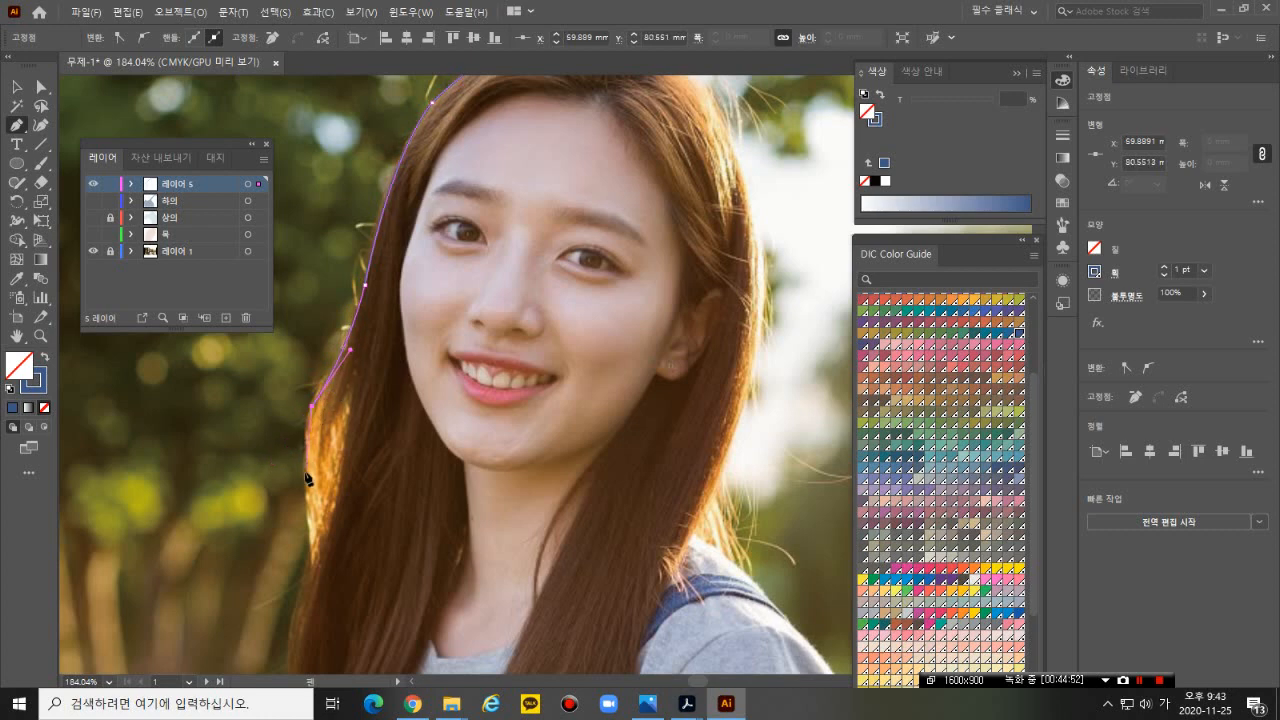
{"action": "left_click_drag", "start_coordinate": [314, 562], "coordinate": [326, 628]}
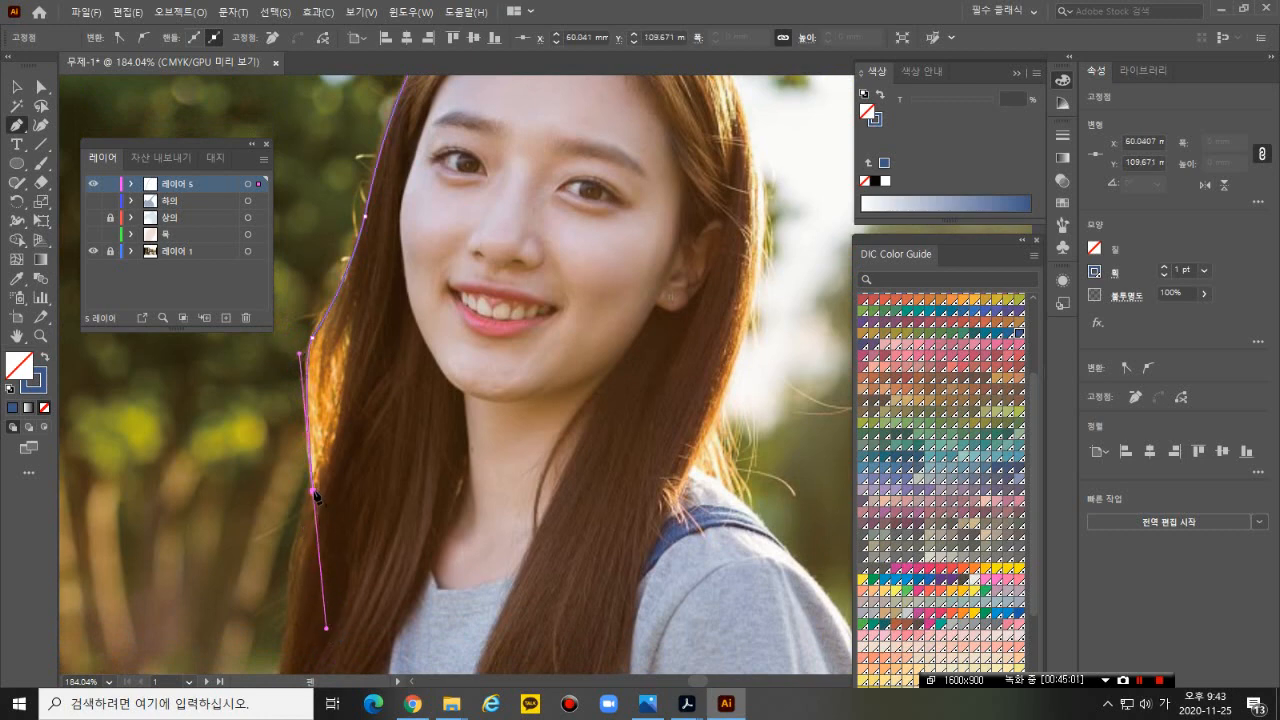
{"action": "left_click", "coordinate": [315, 492]}
- Extend the outline below the sunlit bulge with a short curve following the outer hair edge at shoulder height
{"action": "scroll", "coordinate": [289, 528], "scroll_direction": "down", "scroll_amount": 2}
{"action": "scroll", "coordinate": [289, 528], "scroll_direction": "down", "scroll_amount": 5}
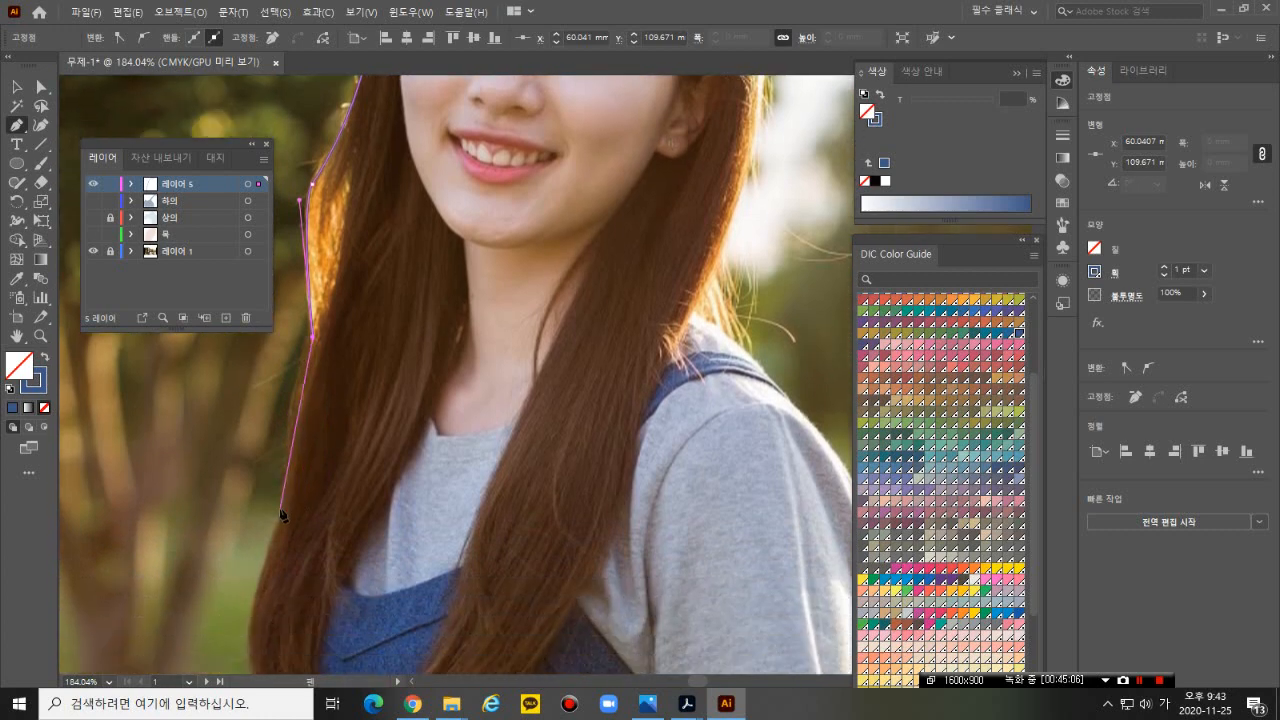
{"action": "left_click_drag", "start_coordinate": [280, 509], "coordinate": [281, 595]}
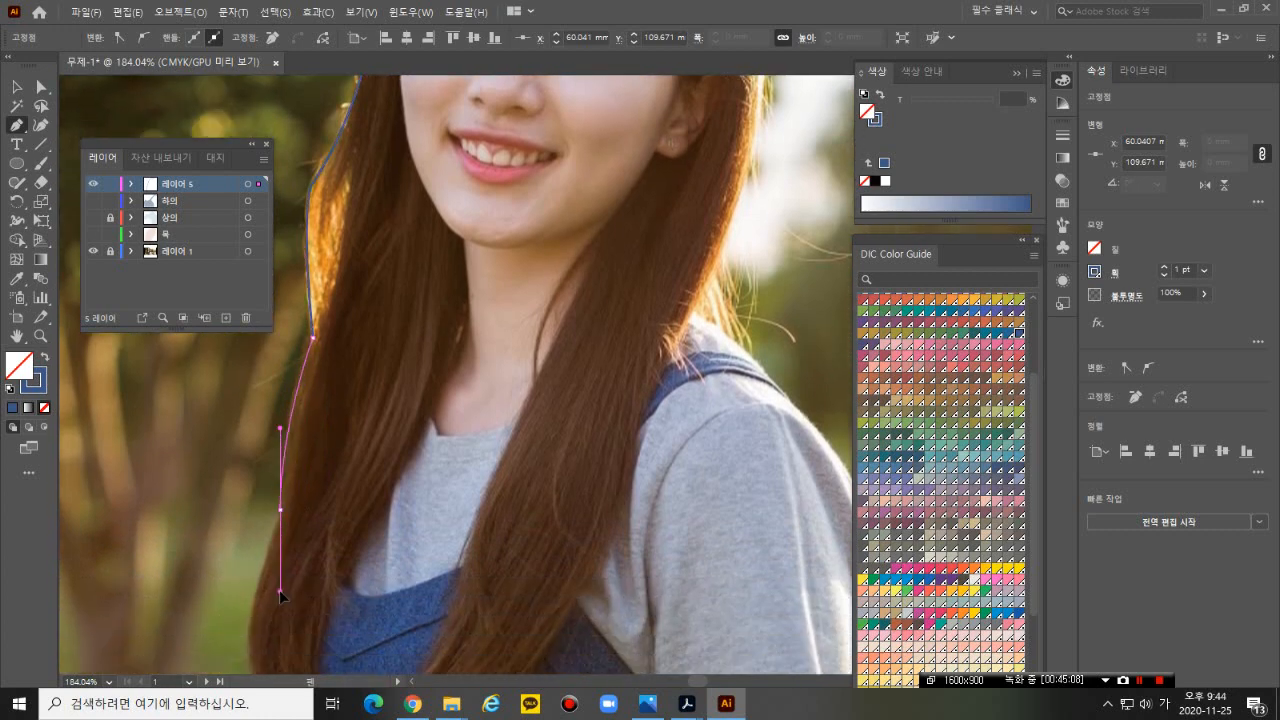
{"action": "key", "text": "ctrl+z"}
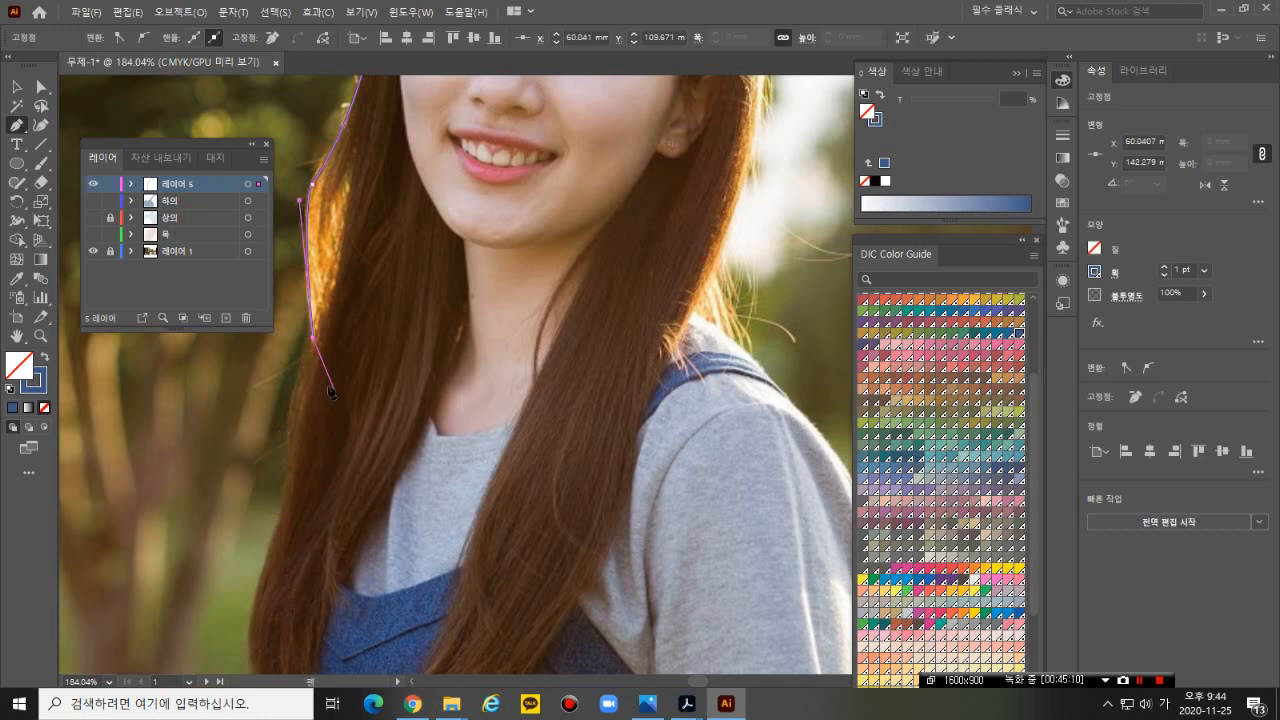
{"action": "left_click", "coordinate": [292, 400]}
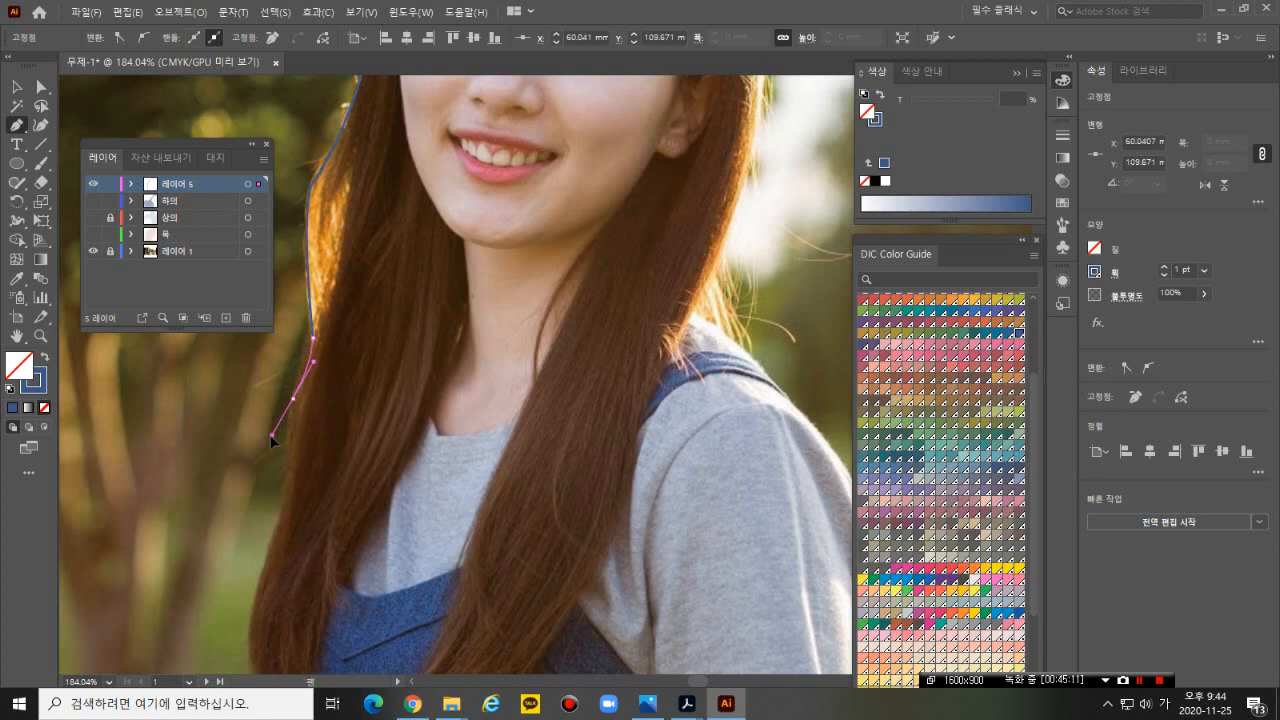
{"action": "left_click_drag", "start_coordinate": [266, 449], "coordinate": [266, 450]}
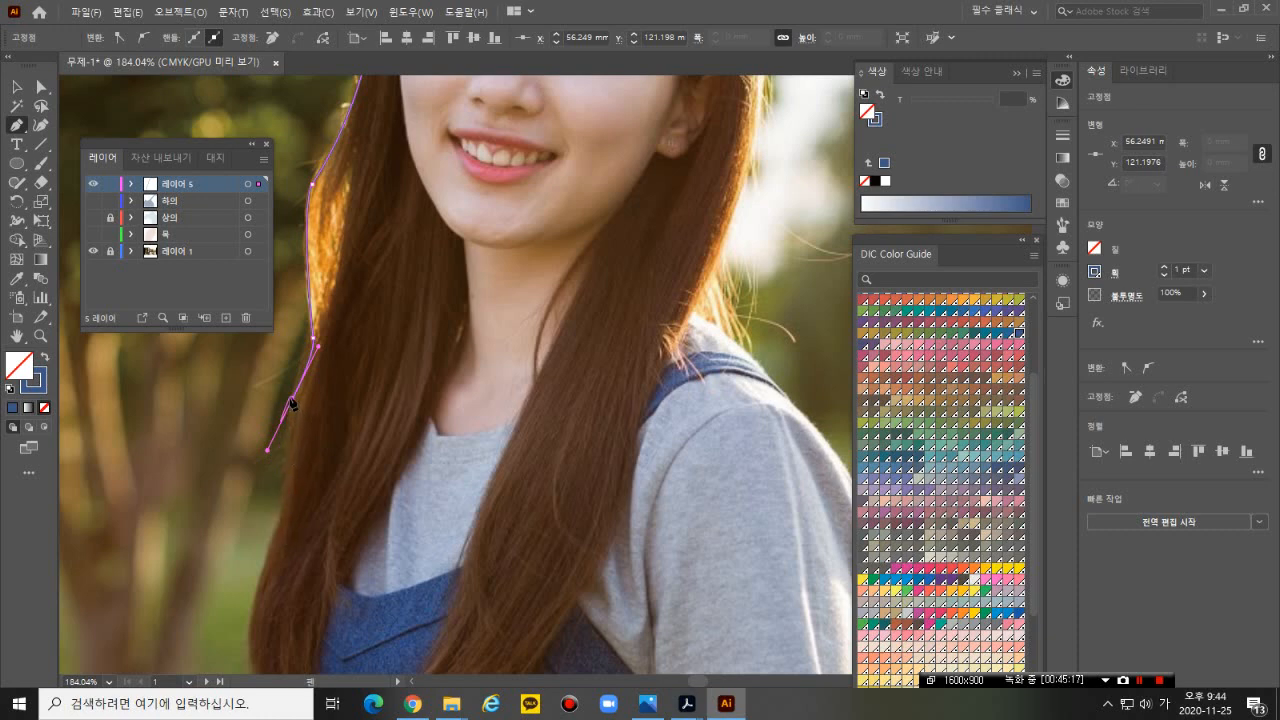
{"action": "left_click", "coordinate": [291, 400]}
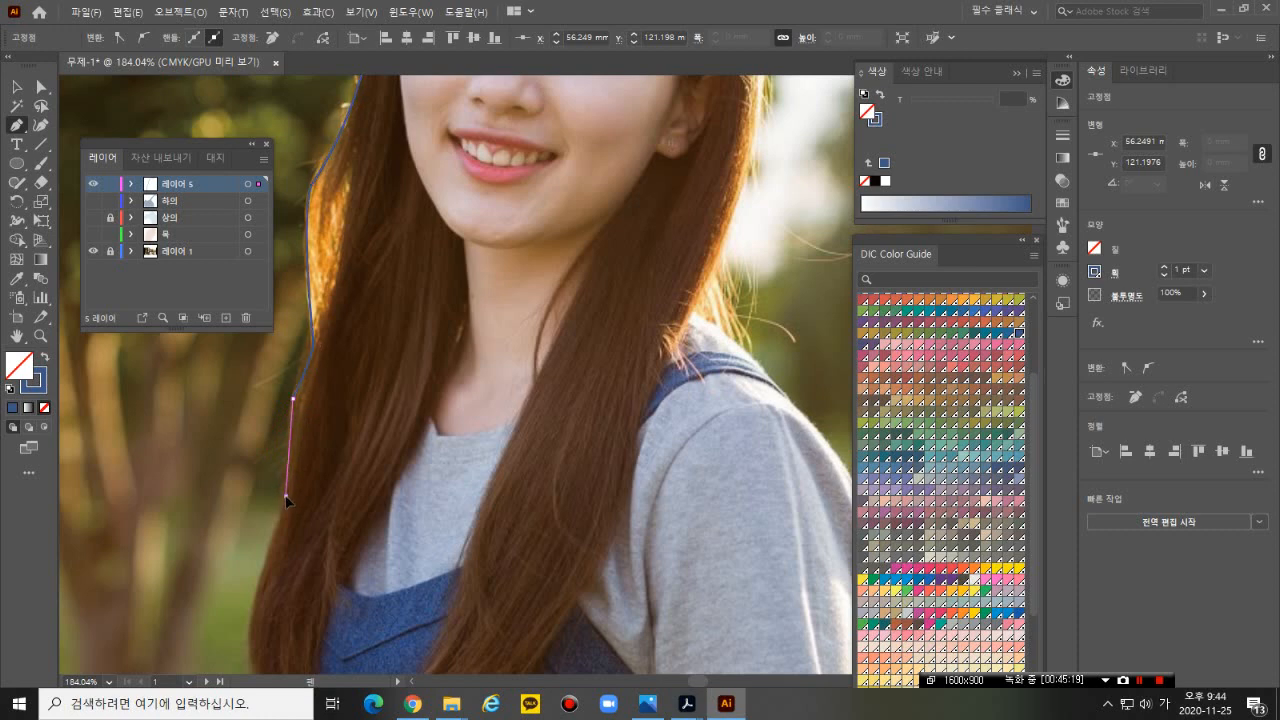
- Trace the outer edge of the left lock from shoulder height down to just above the hair tips
{"action": "left_click_drag", "start_coordinate": [286, 497], "coordinate": [289, 576]}
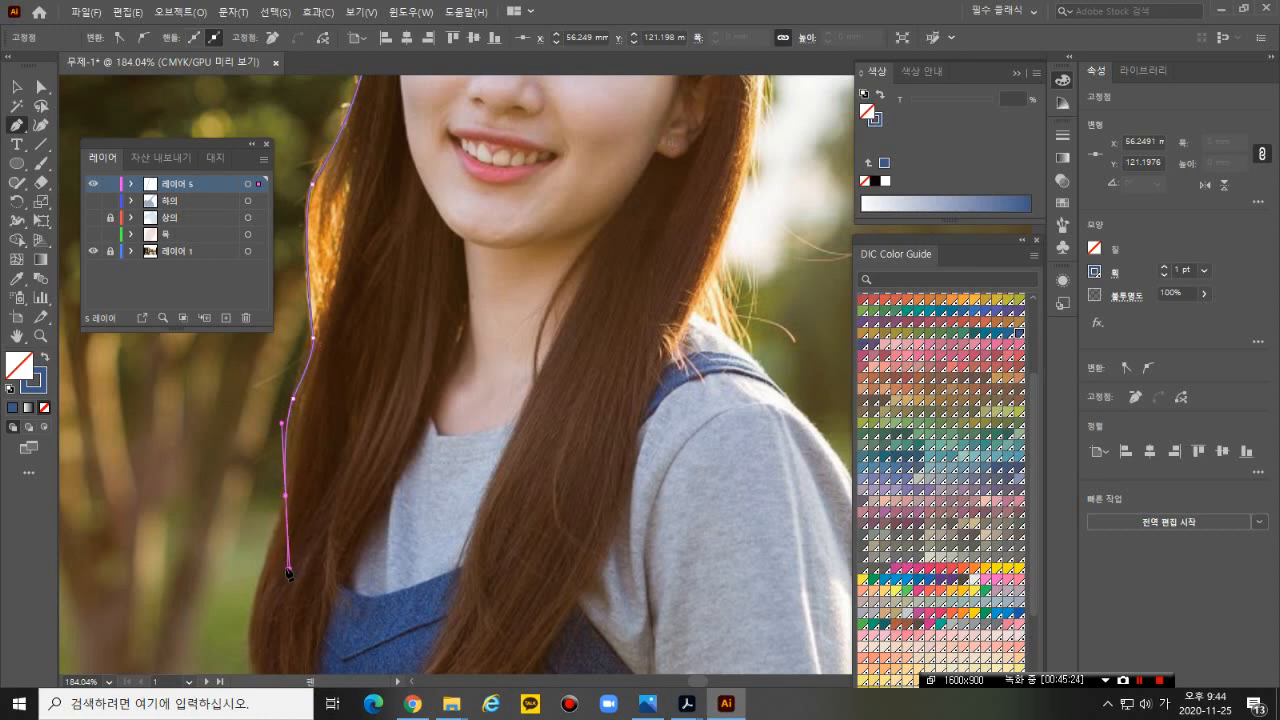
{"action": "left_click", "coordinate": [286, 496]}
{"action": "left_click", "coordinate": [270, 543]}
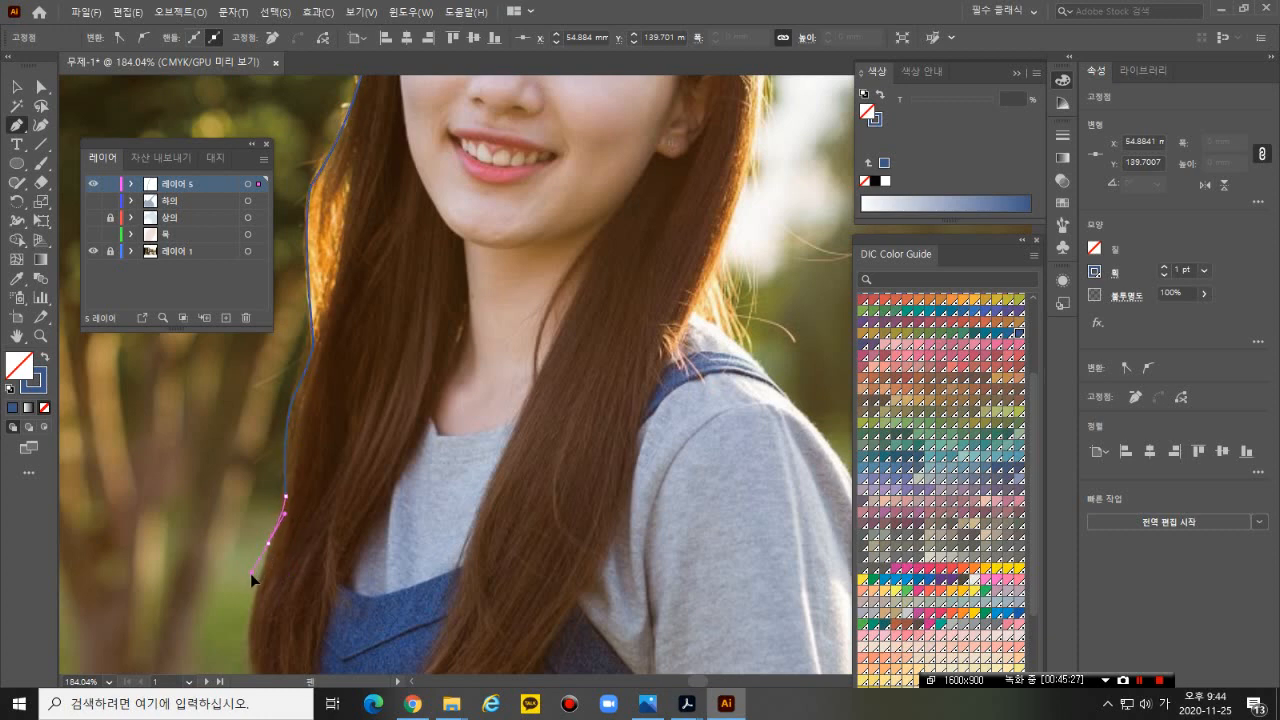
{"action": "left_click", "coordinate": [251, 577]}
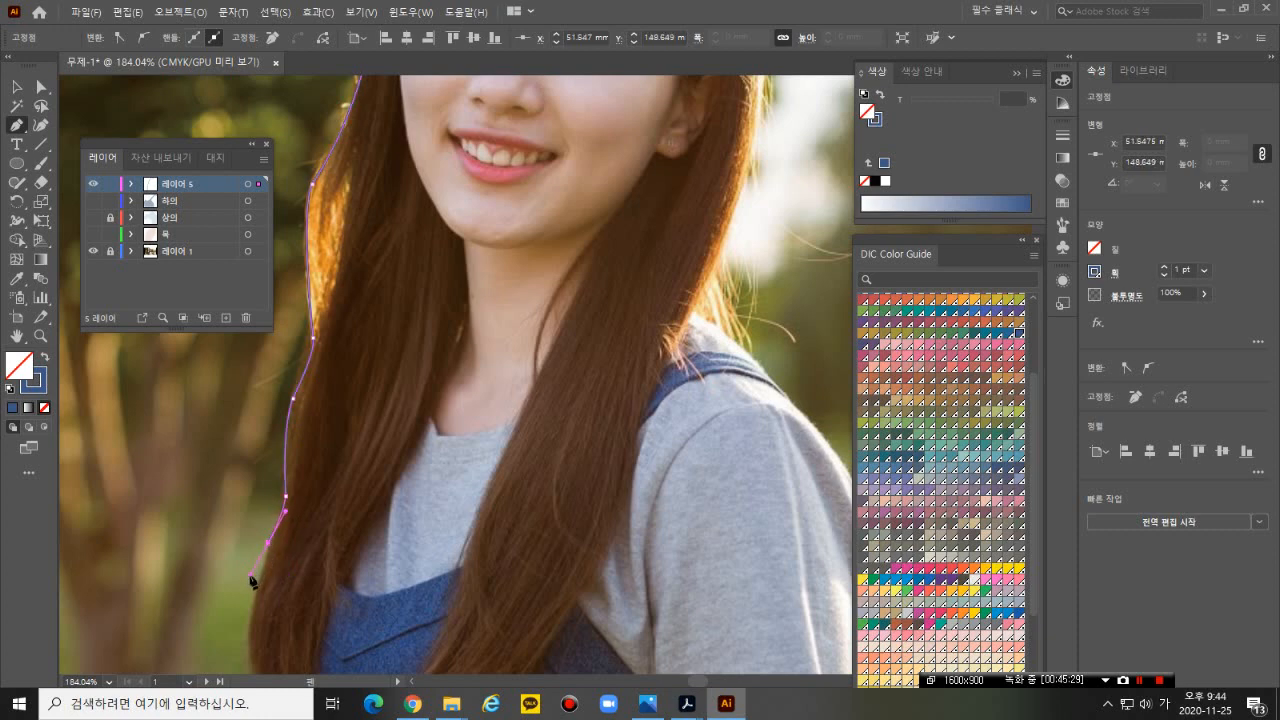
{"action": "scroll", "coordinate": [251, 570], "scroll_direction": "down", "scroll_amount": 4}
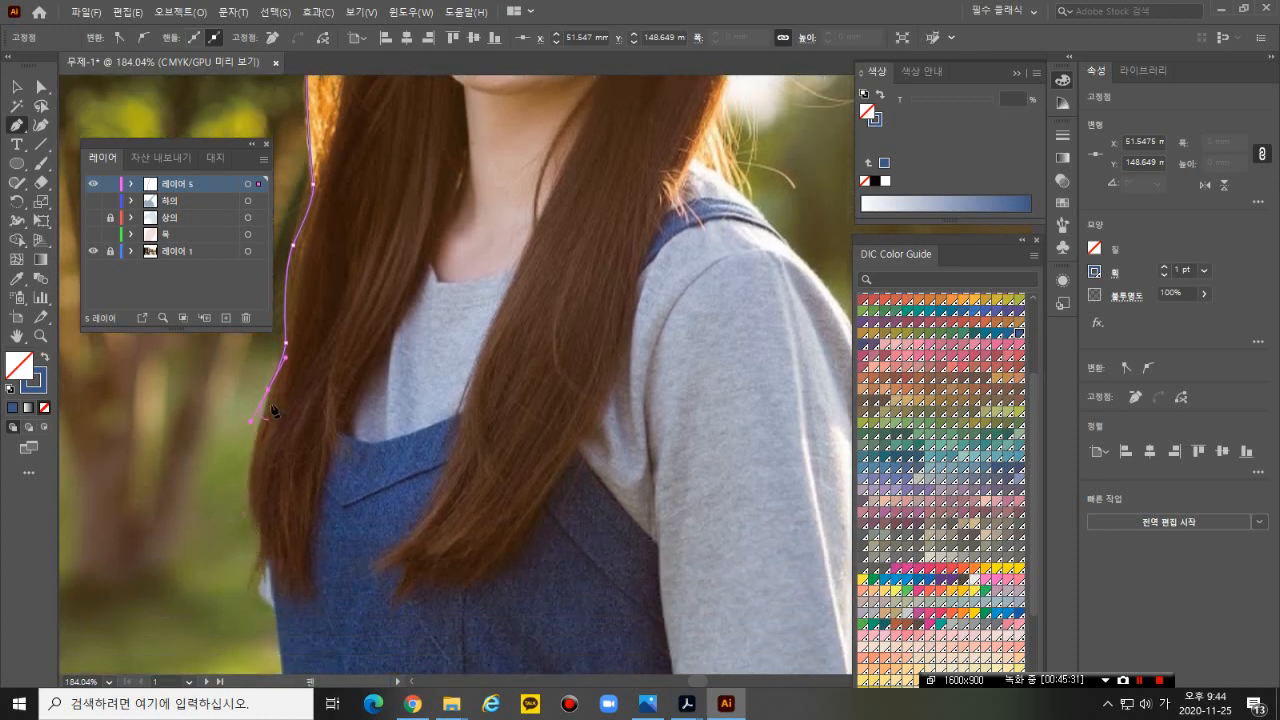
{"action": "key", "text": "ctrl+z"}
{"action": "left_click_drag", "start_coordinate": [251, 521], "coordinate": [270, 569]}
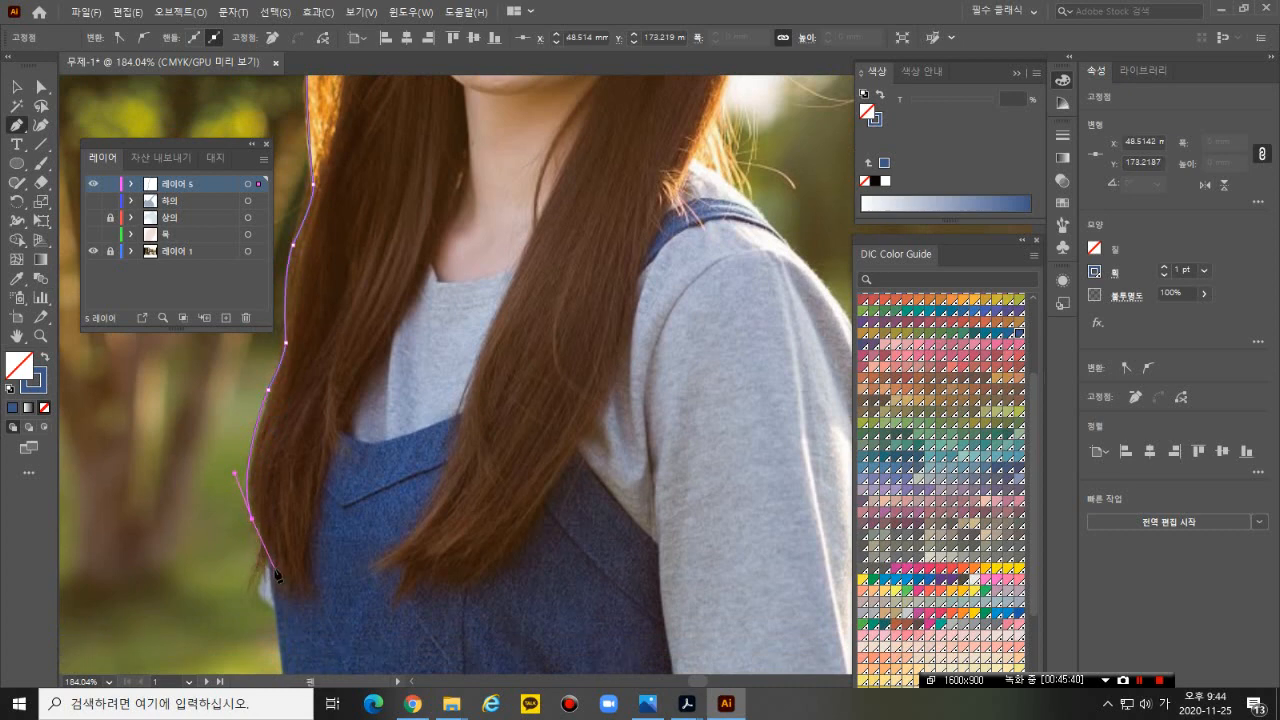
- Outline the outermost pointed strand at the lower end of the left lock and begin the adjoining strand tips
{"action": "left_click_drag", "start_coordinate": [260, 563], "coordinate": [250, 578]}
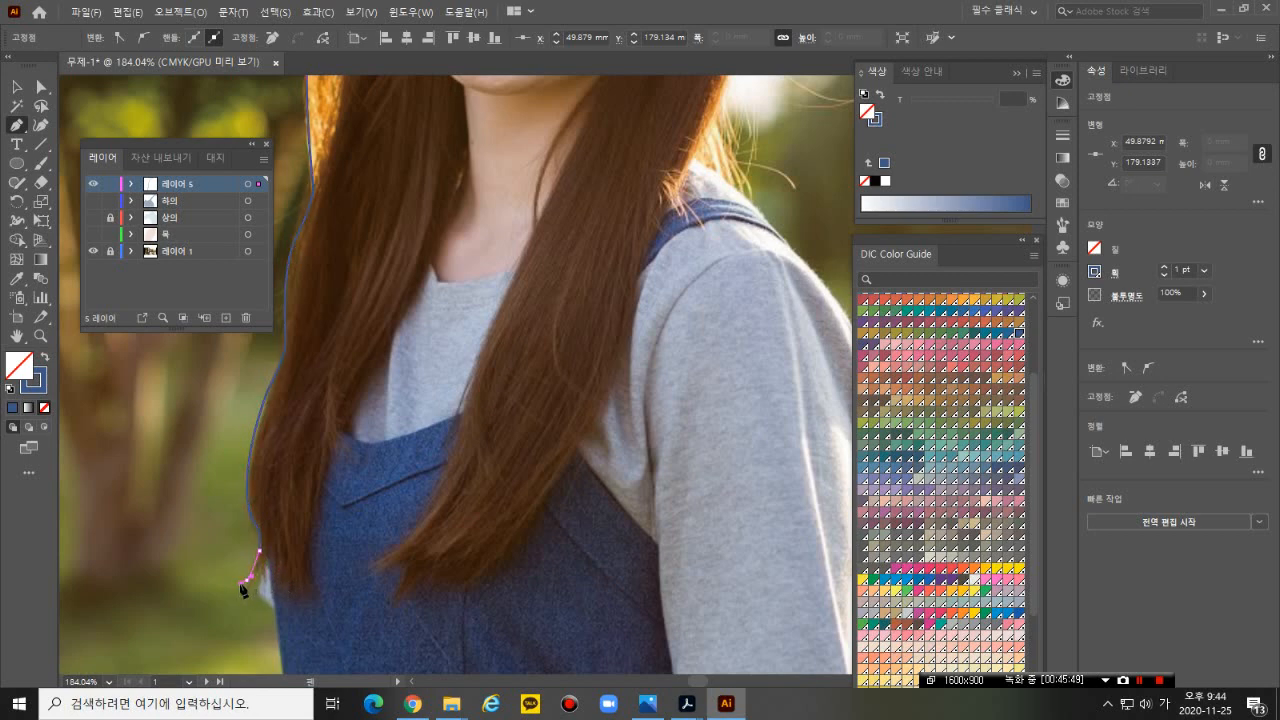
{"action": "left_click", "coordinate": [246, 581]}
{"action": "left_click_drag", "start_coordinate": [268, 566], "coordinate": [291, 545]}
{"action": "left_click", "coordinate": [295, 611]}
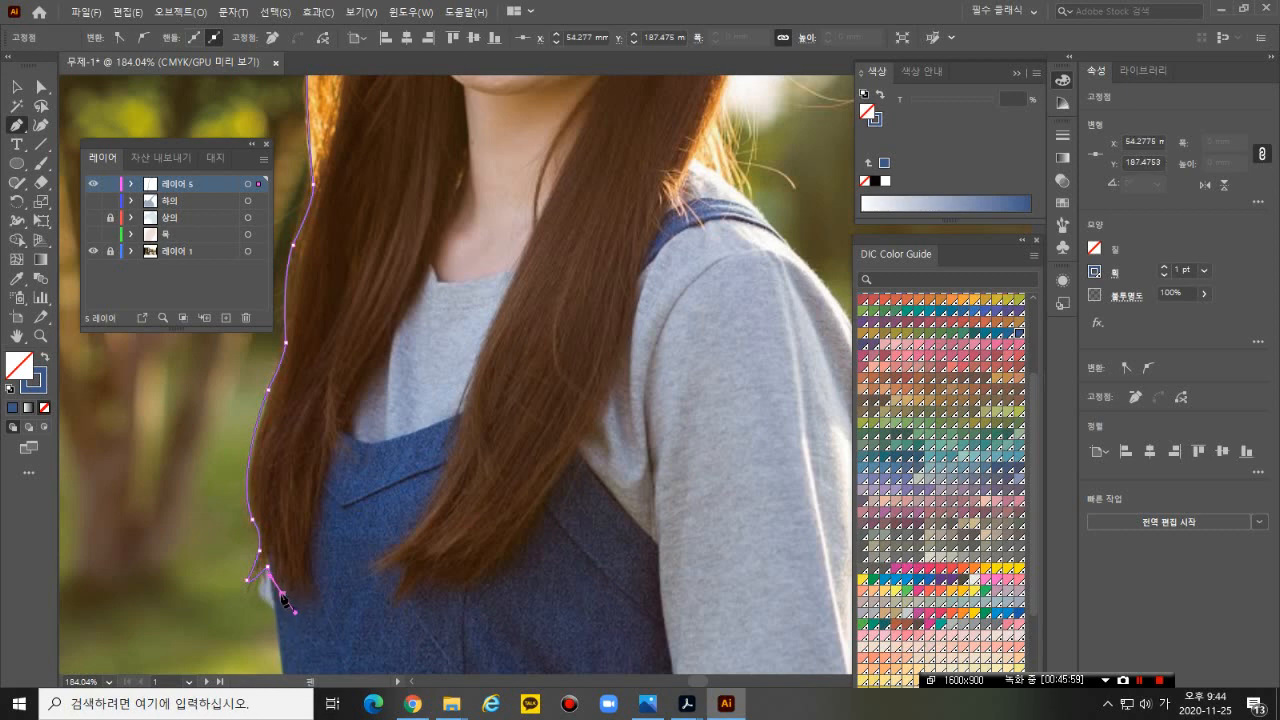
{"action": "key", "text": "ctrl+z"}
{"action": "left_click", "coordinate": [283, 588], "text": "ctrl"}
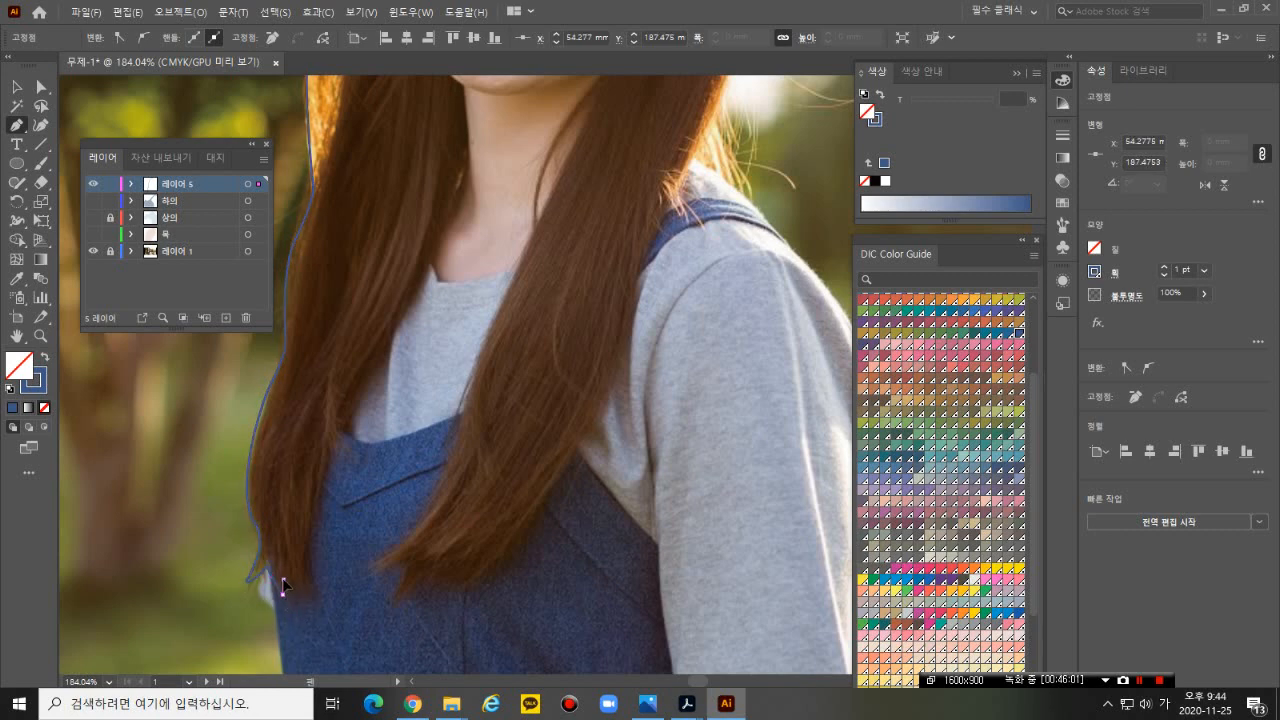
{"action": "left_click", "coordinate": [283, 586]}
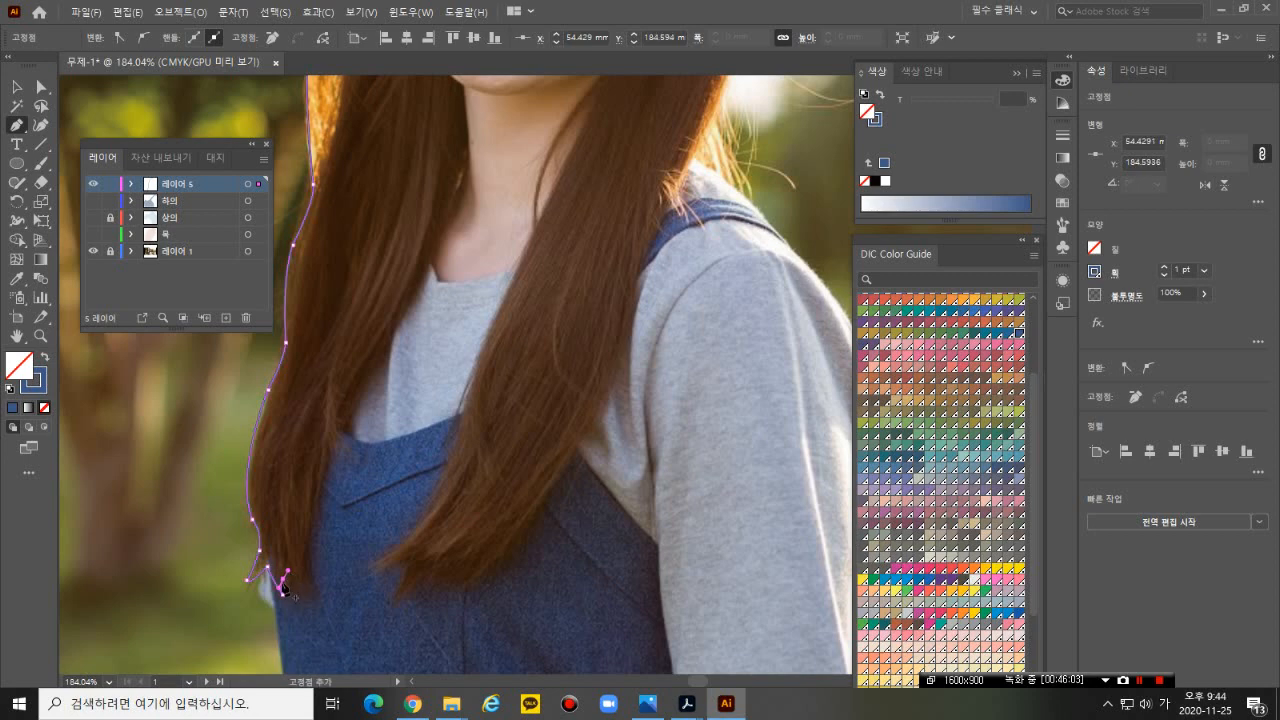
- Draw a zigzag of small pointed strands across the lower end of the left lock to its inner corner
{"action": "left_click", "coordinate": [283, 587], "text": "ctrl"}
{"action": "left_click", "coordinate": [292, 596]}
{"action": "left_click", "coordinate": [298, 595], "text": "ctrl"}
{"action": "left_click", "coordinate": [293, 590]}
{"action": "left_click", "coordinate": [296, 578], "text": "ctrl"}
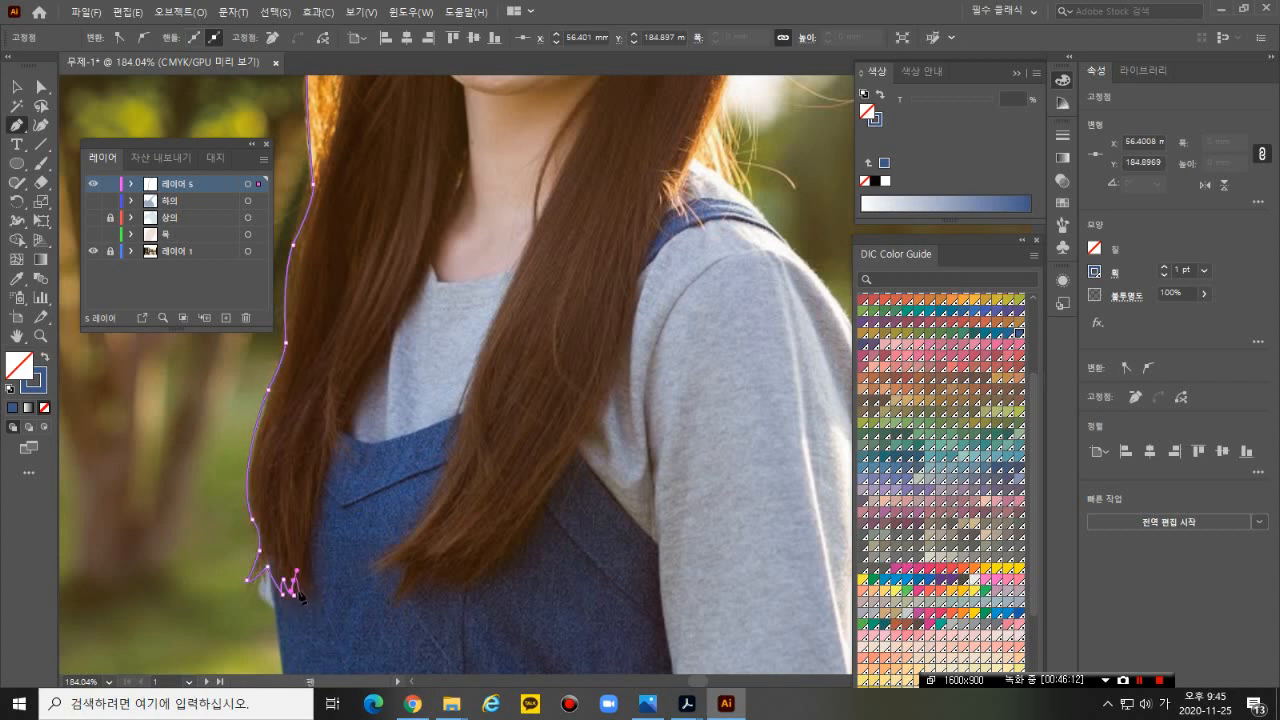
{"action": "left_click", "coordinate": [303, 588]}
{"action": "left_click", "coordinate": [305, 580]}
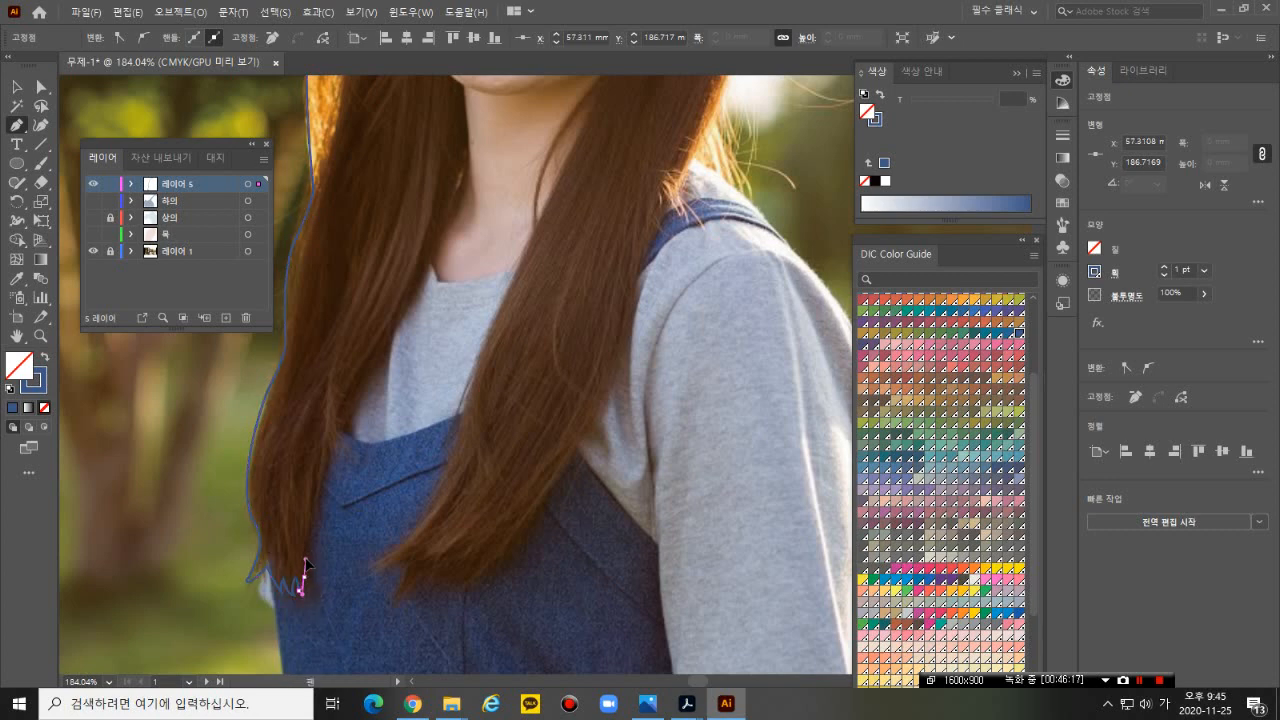
{"action": "key", "text": "ctrl+z"}
{"action": "left_click", "coordinate": [305, 565]}
{"action": "key", "text": "ctrl+z"}
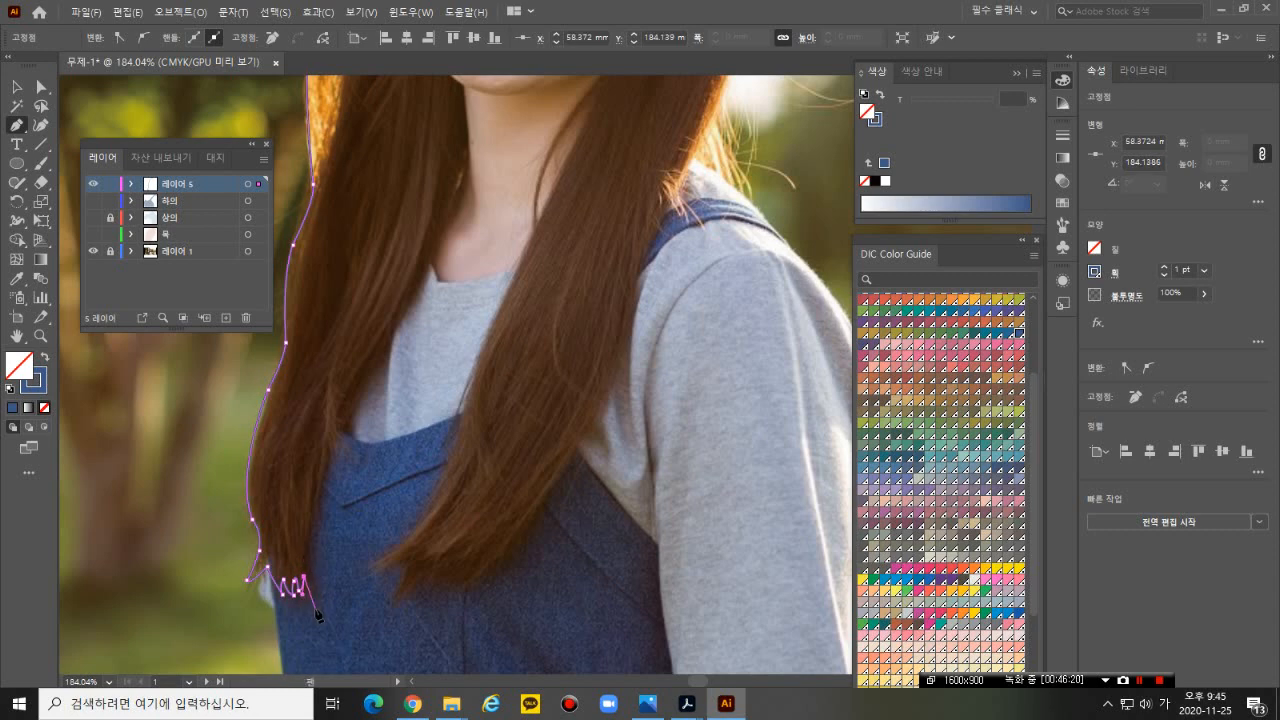
{"action": "left_click", "coordinate": [311, 594]}
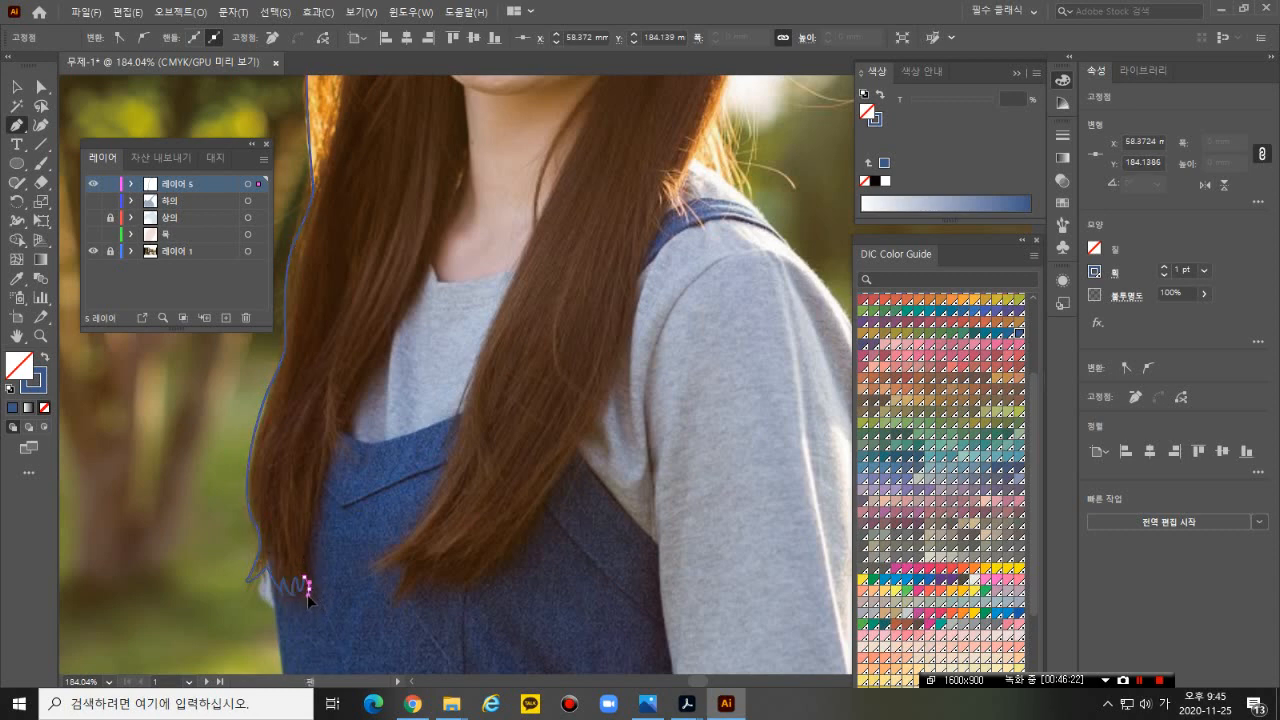
{"action": "key", "text": "ctrl+z"}
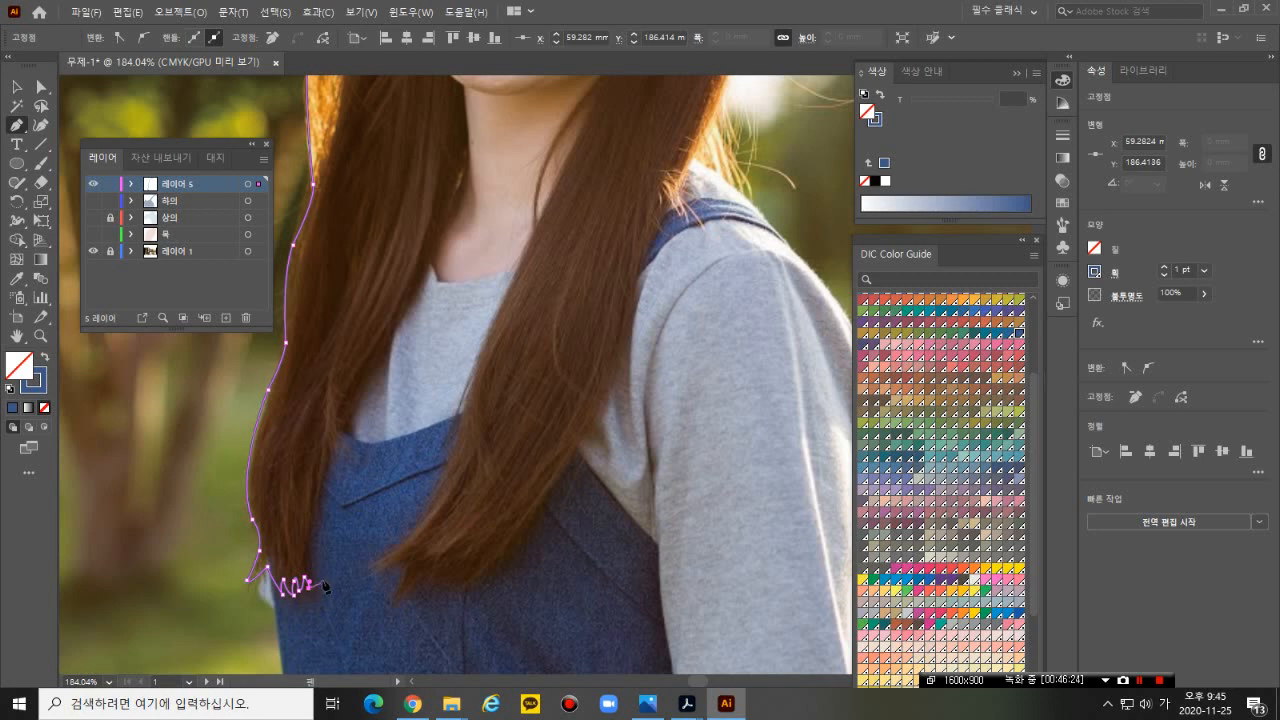
{"action": "left_click", "coordinate": [318, 591]}
- Close the last strand tip of the left lock and trace its inner edge up over the overalls onto the grey T-shirt
{"action": "left_click", "coordinate": [309, 549]}
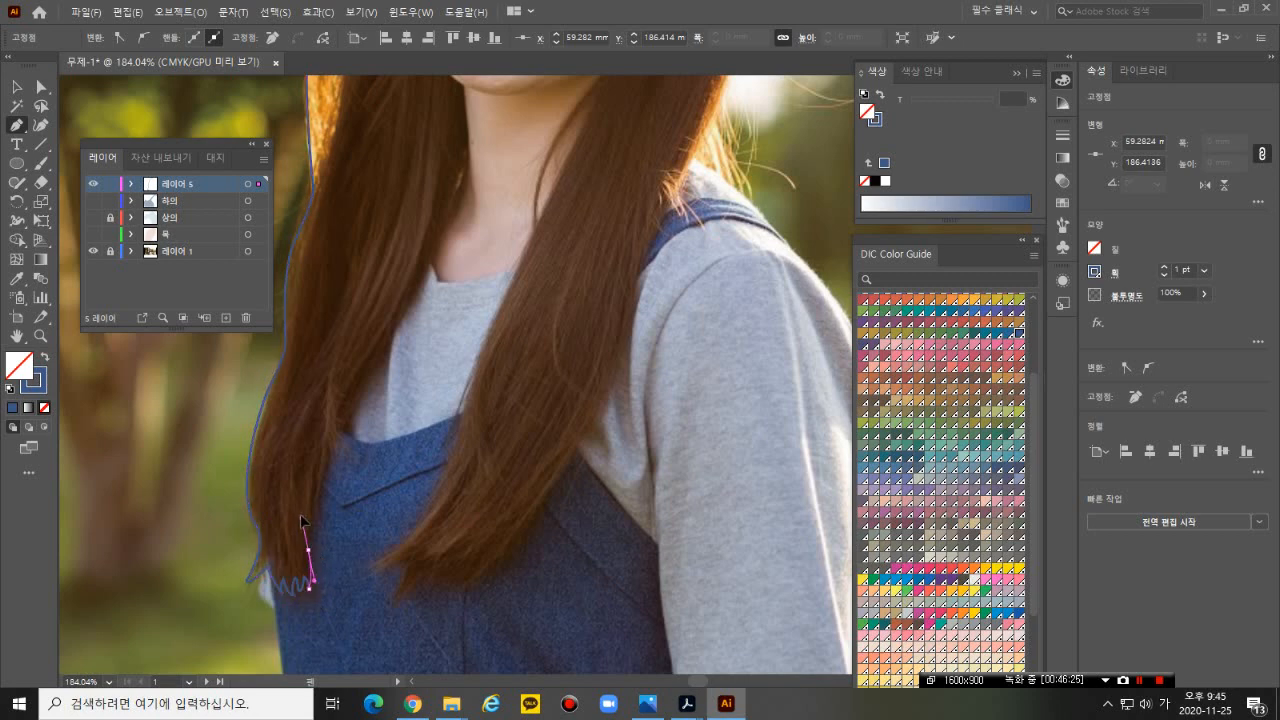
{"action": "left_click", "coordinate": [297, 508]}
{"action": "key", "text": "ctrl+z"}
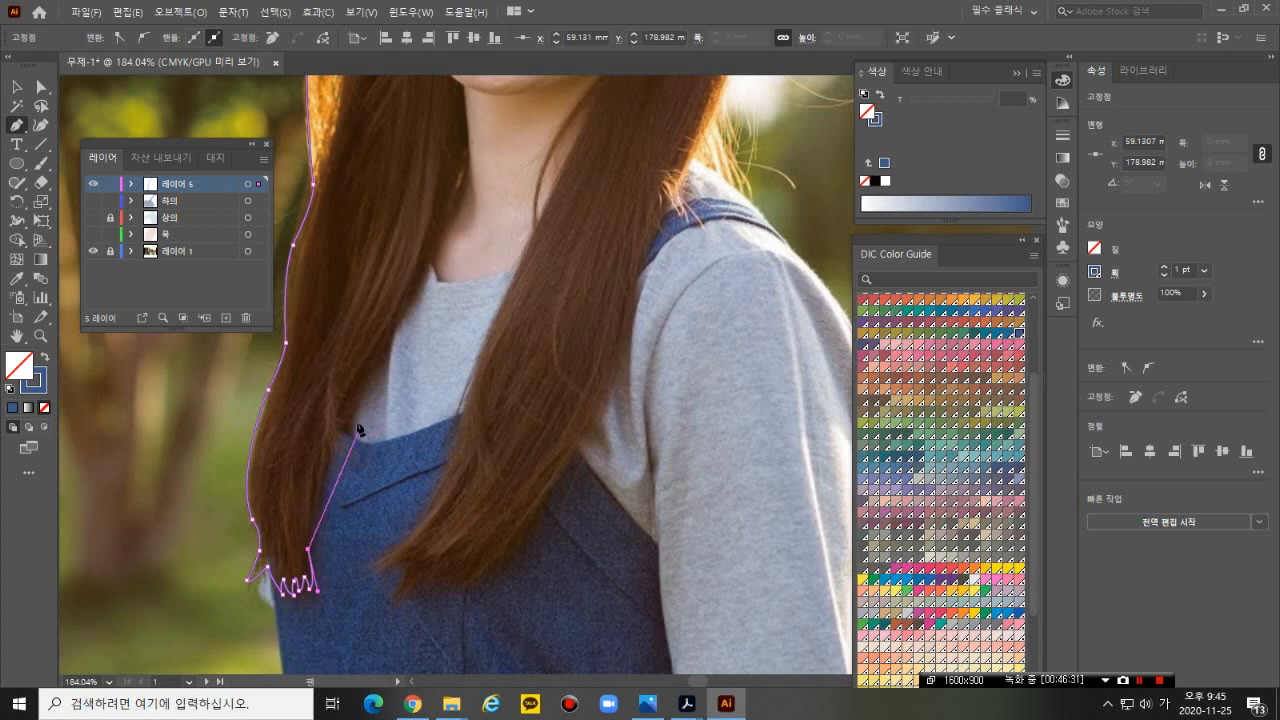
{"action": "left_click", "coordinate": [318, 508]}
{"action": "left_click_drag", "start_coordinate": [320, 508], "coordinate": [334, 476]}
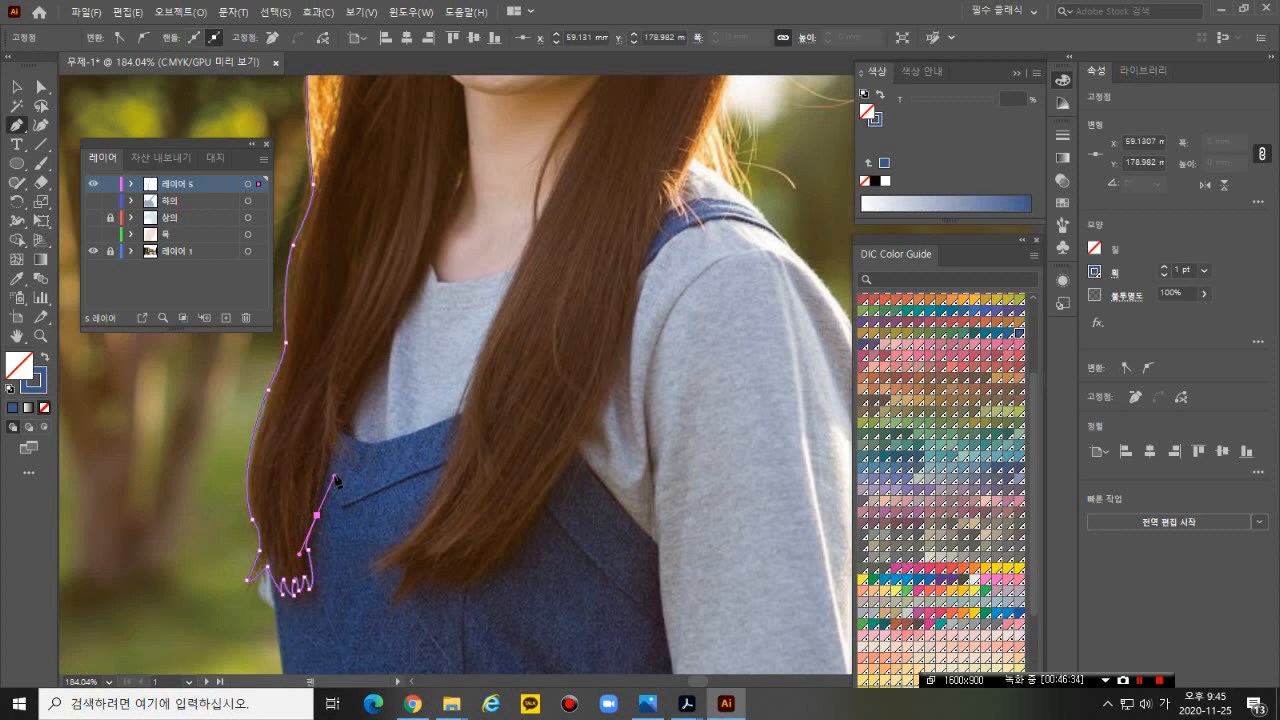
{"action": "left_click", "coordinate": [337, 413]}
{"action": "left_click", "coordinate": [365, 364]}
{"action": "left_click_drag", "start_coordinate": [366, 368], "coordinate": [389, 320]}
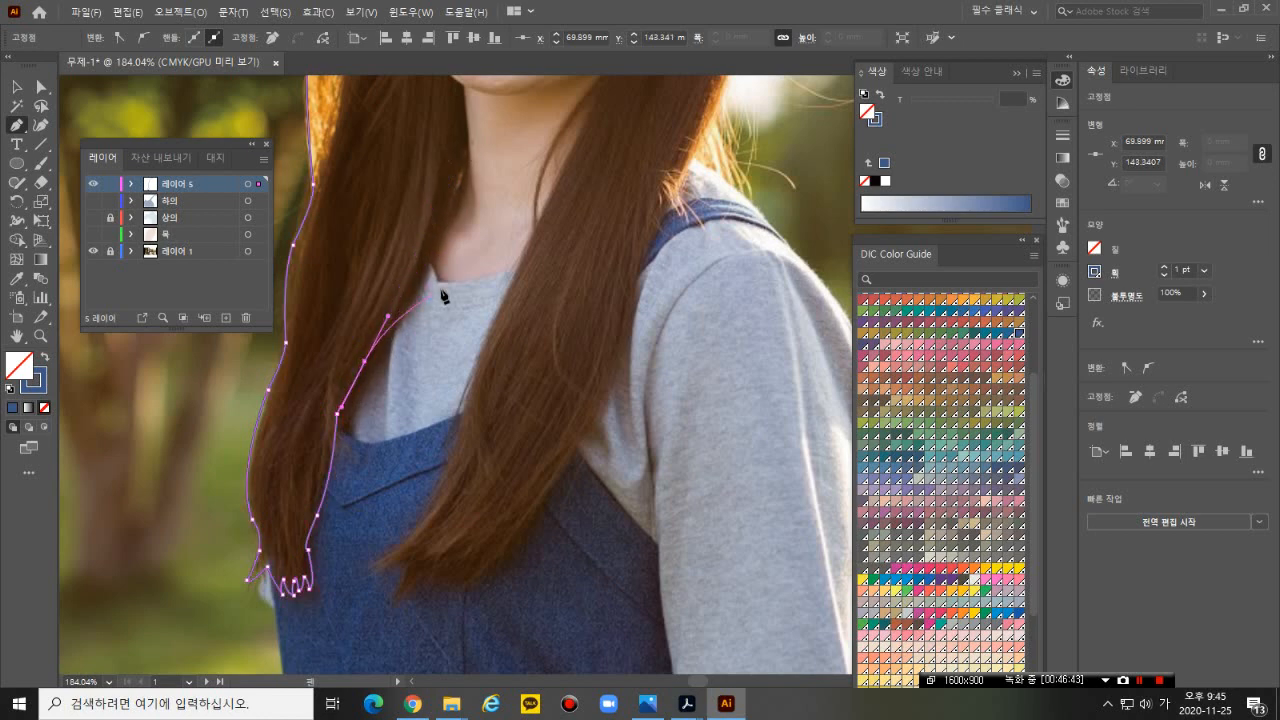
- Continue the outline along the left lock's inner edge past the neckline and up the side of the neck to the chin
{"action": "scroll", "coordinate": [436, 308], "scroll_direction": "up", "scroll_amount": 2}
{"action": "scroll", "coordinate": [437, 312], "scroll_direction": "up", "scroll_amount": 2}
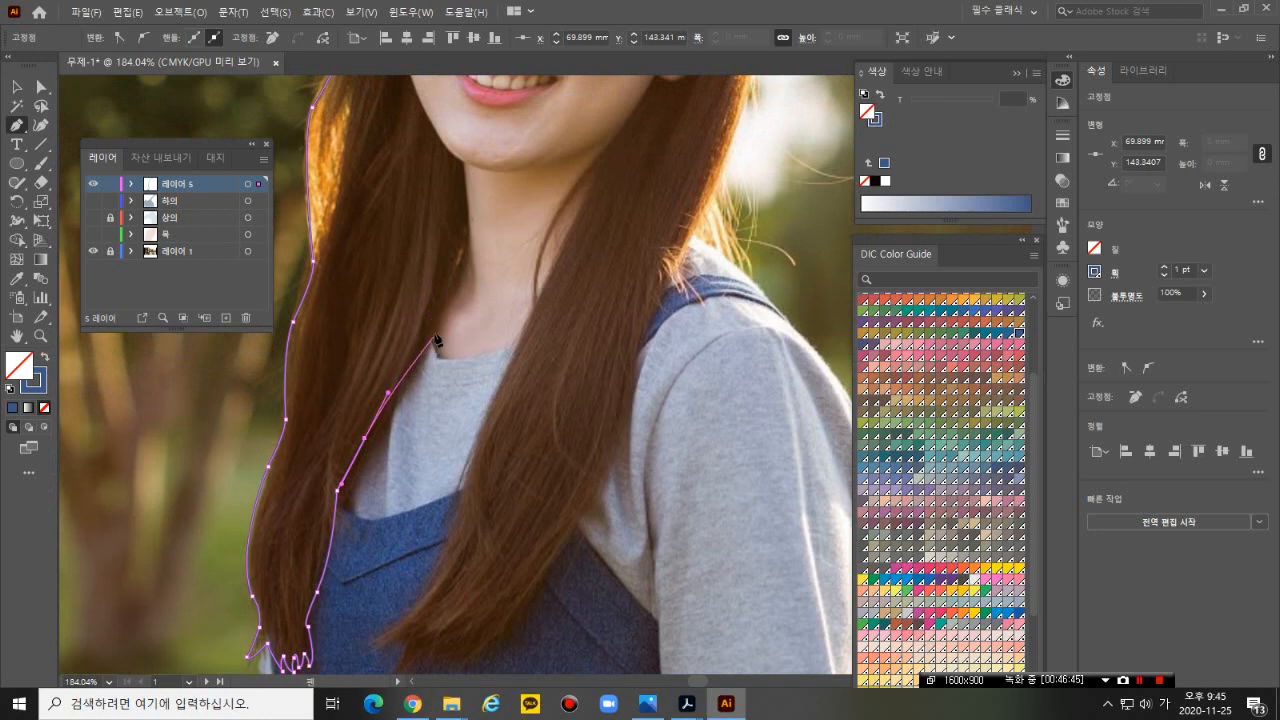
{"action": "left_click_drag", "start_coordinate": [434, 320], "coordinate": [451, 277]}
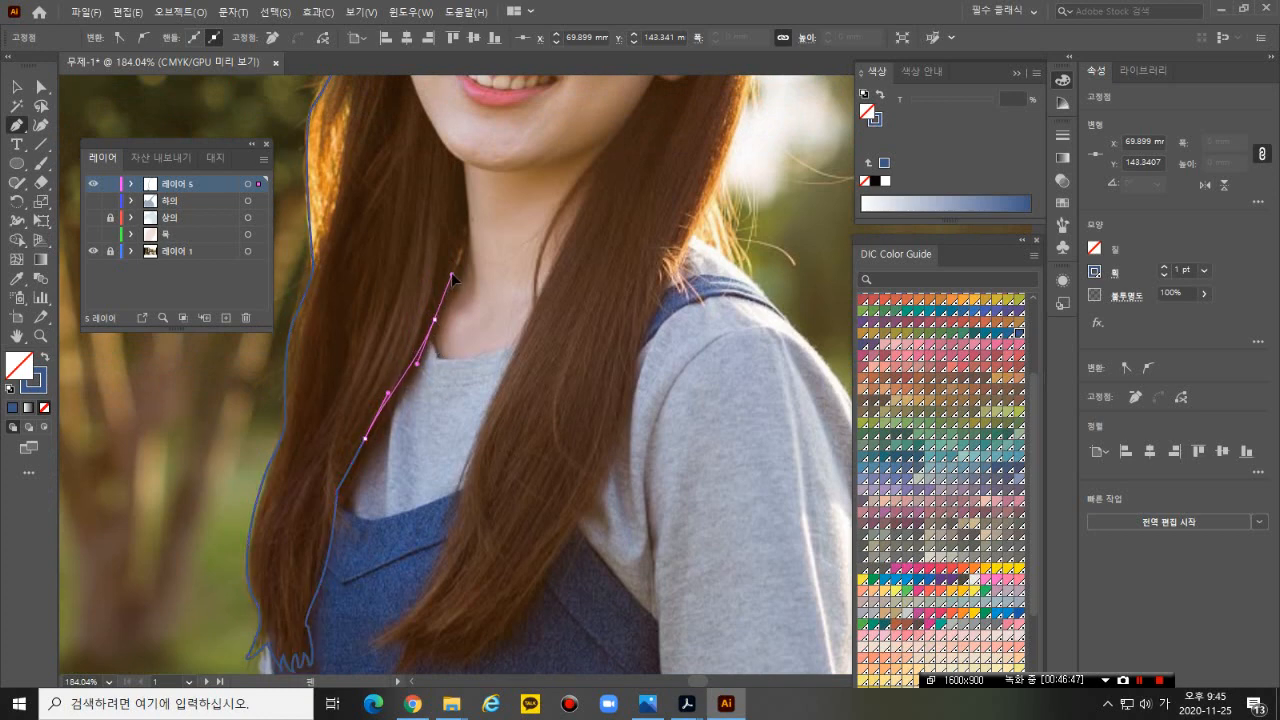
{"action": "scroll", "coordinate": [452, 278], "scroll_direction": "up", "scroll_amount": 5}
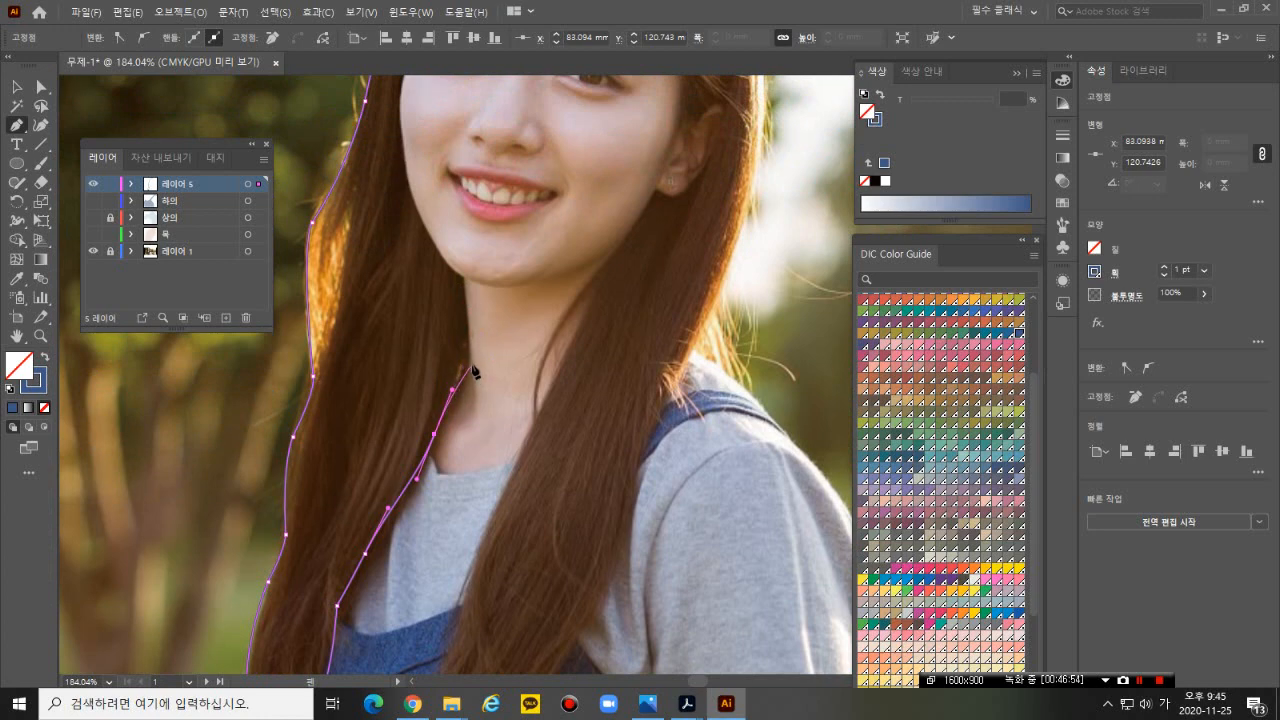
{"action": "left_click_drag", "start_coordinate": [474, 364], "coordinate": [504, 299]}
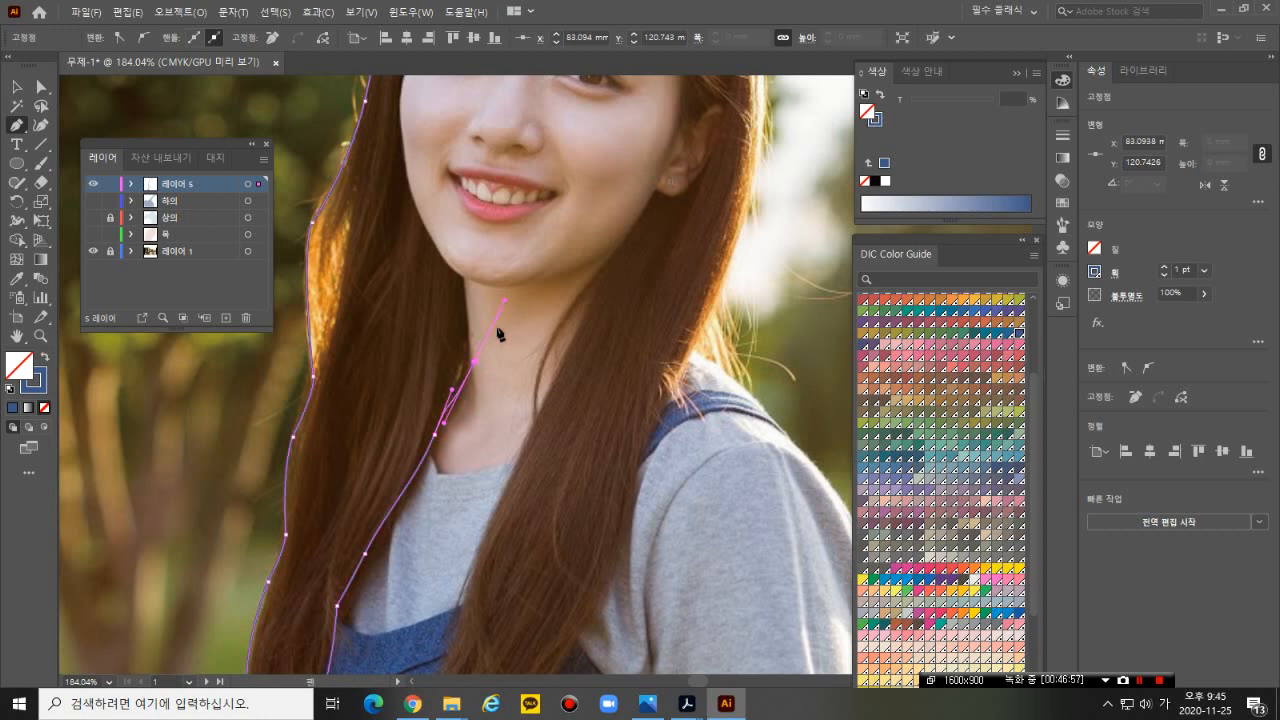
{"action": "left_click", "coordinate": [474, 365]}
{"action": "key", "text": "Escape"}
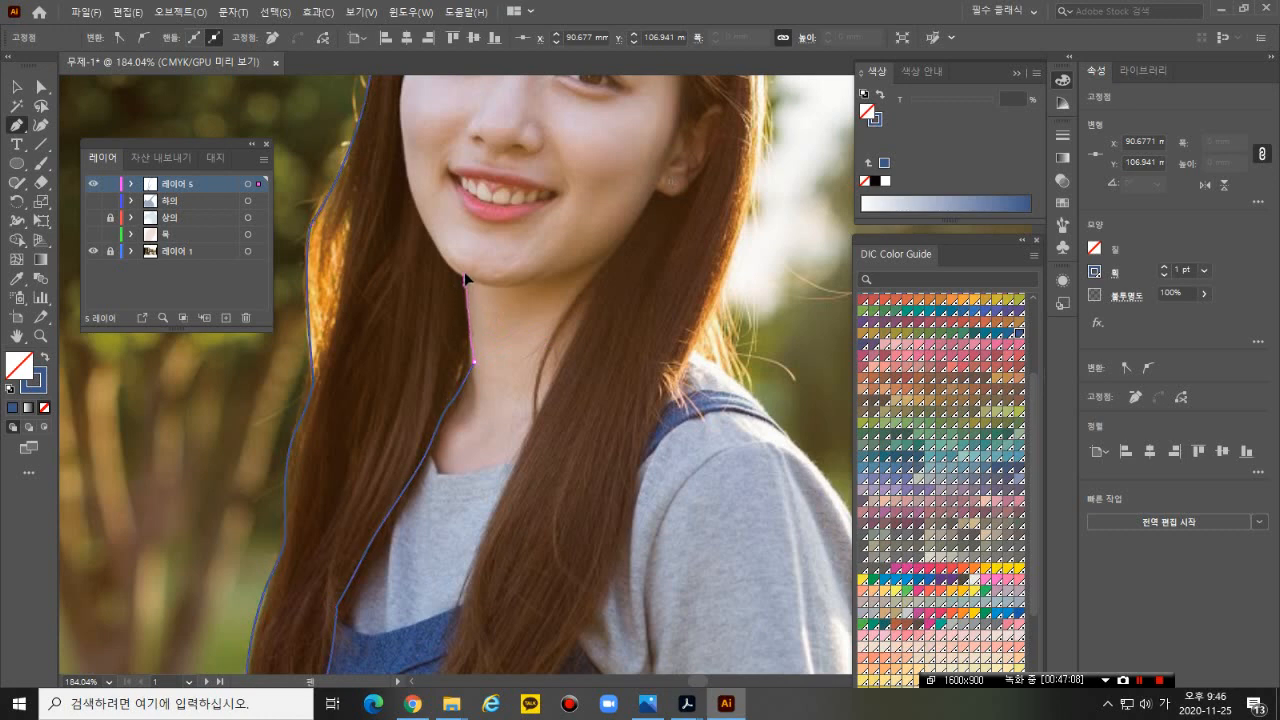
{"action": "left_click", "coordinate": [463, 270]}
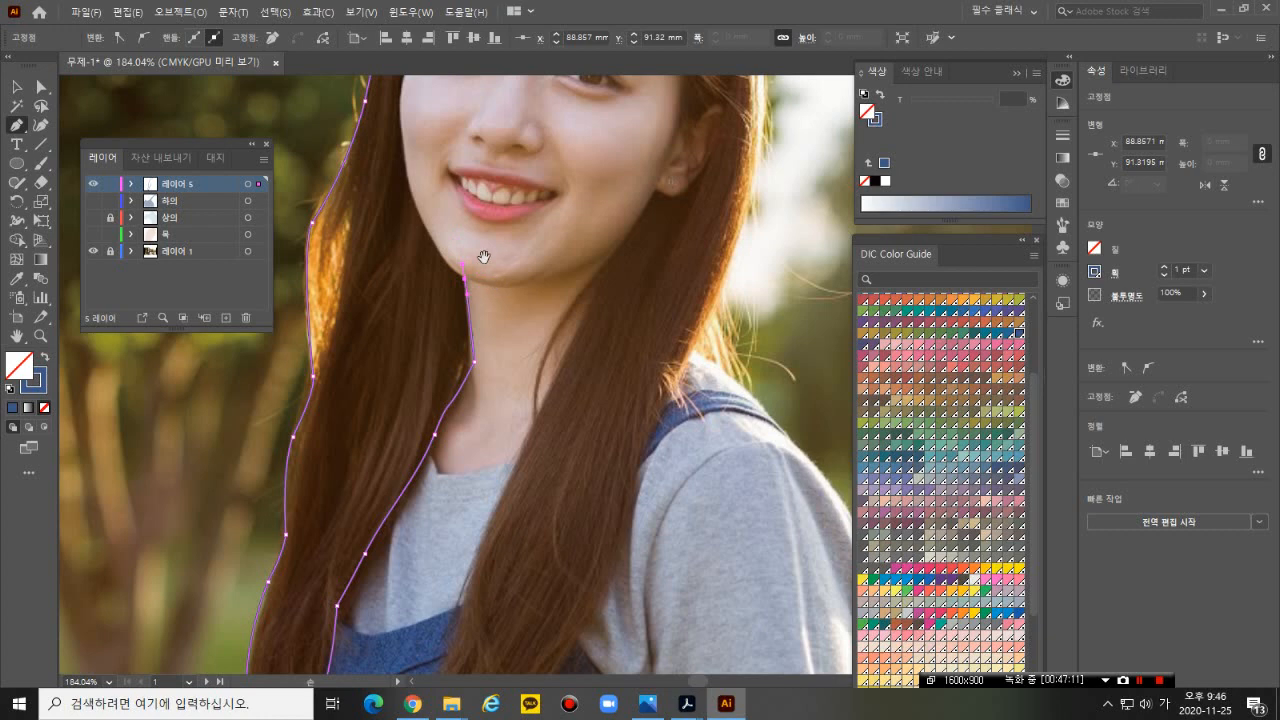
- Carry the outline from the chin up through the left side of the face and over the forehead along the hairline
{"action": "scroll", "coordinate": [483, 300], "scroll_direction": "up", "scroll_amount": 5}
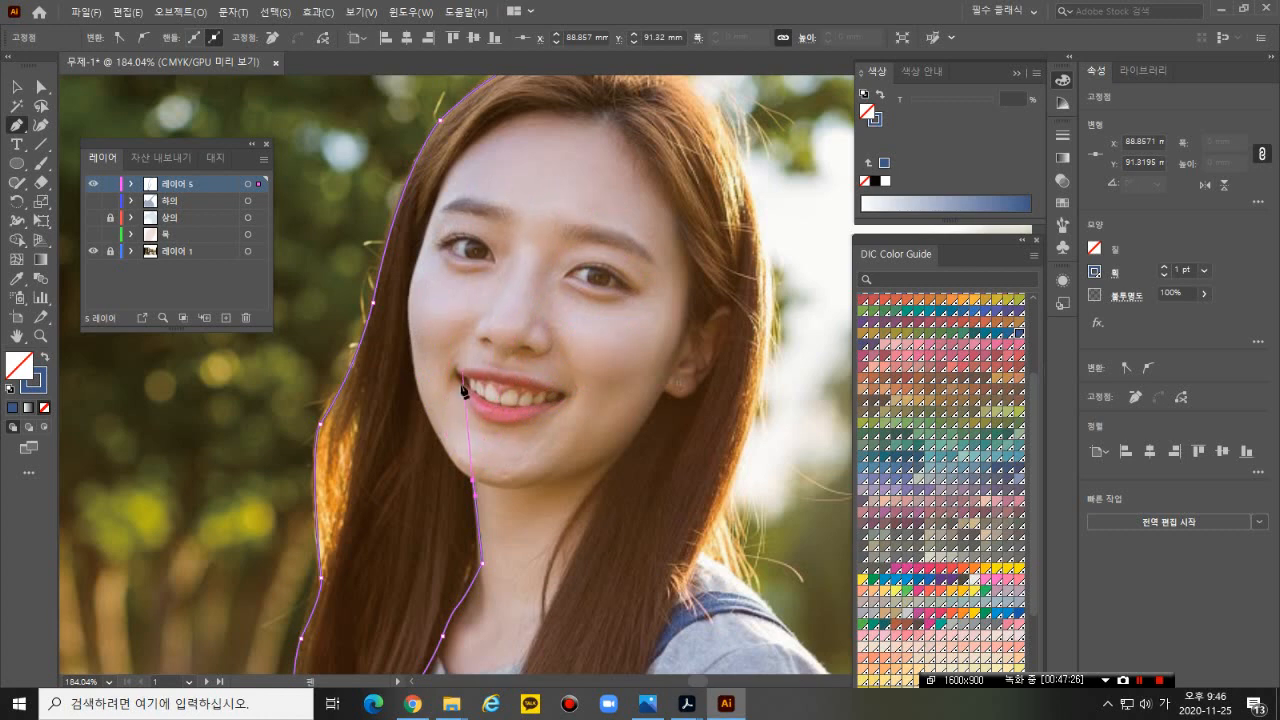
{"action": "left_click_drag", "start_coordinate": [424, 416], "coordinate": [433, 428]}
{"action": "left_click_drag", "start_coordinate": [430, 270], "coordinate": [456, 210]}
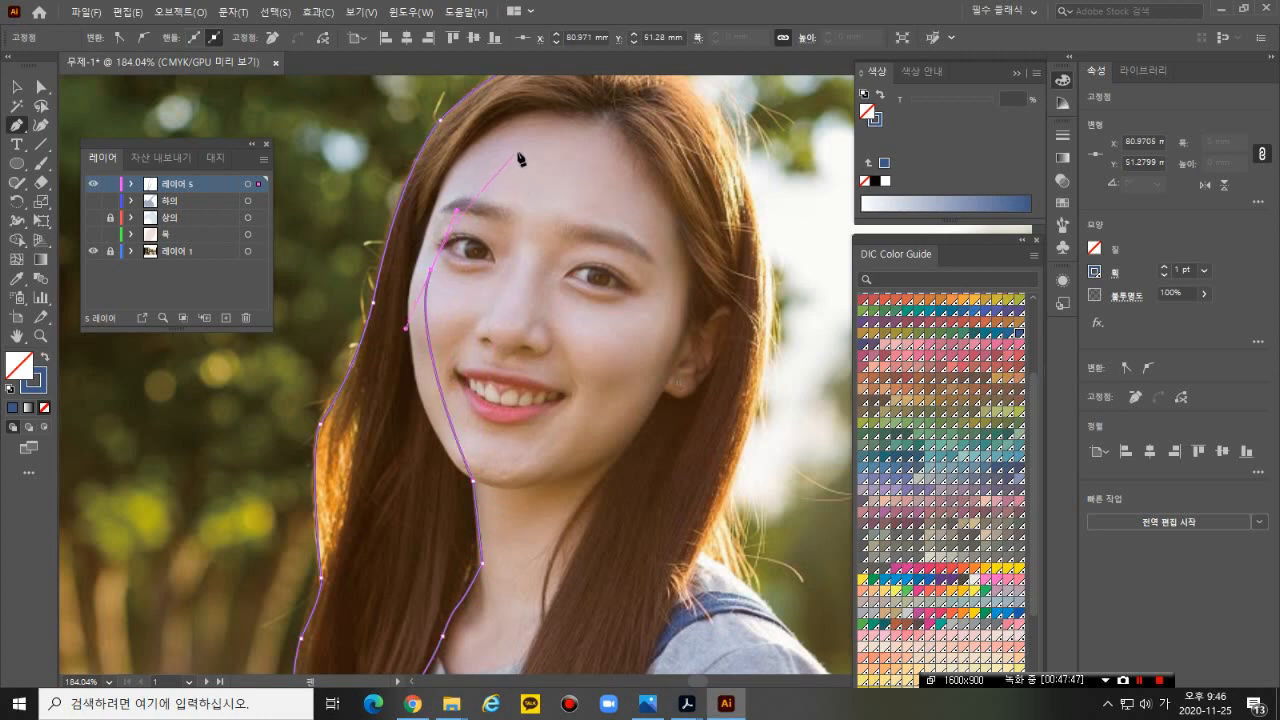
{"action": "left_click_drag", "start_coordinate": [503, 137], "coordinate": [527, 134]}
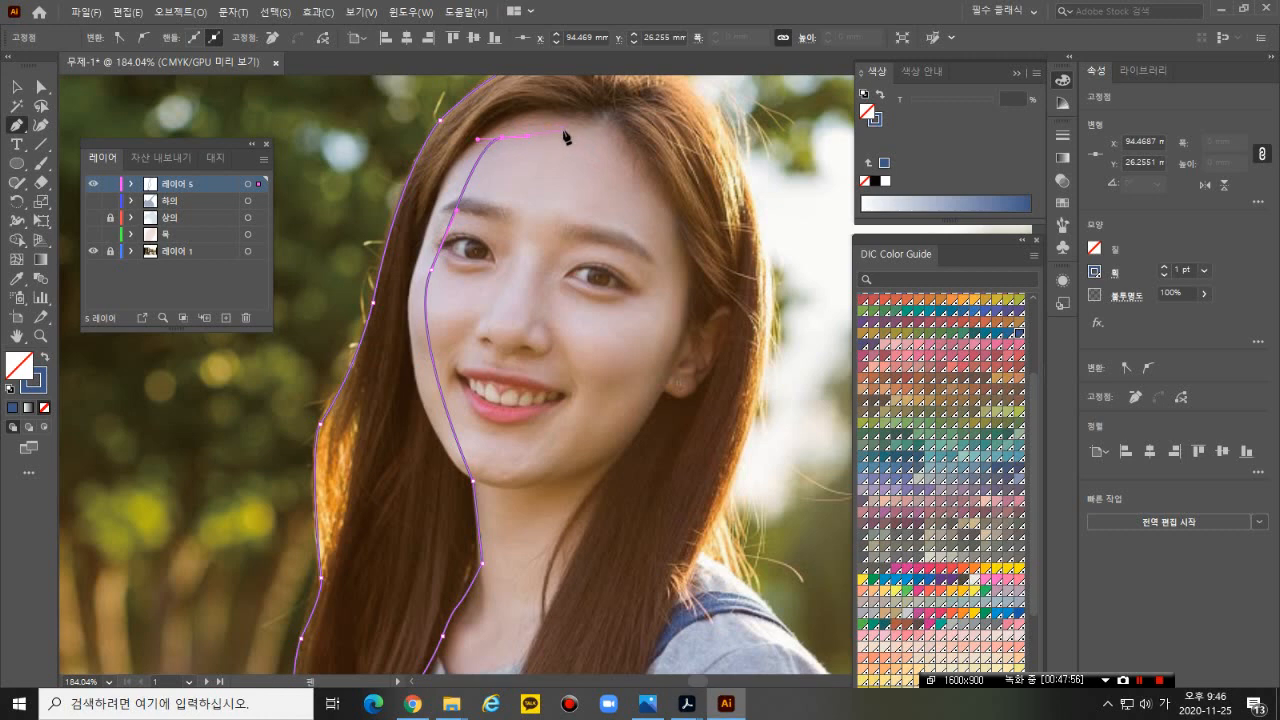
{"action": "left_click_drag", "start_coordinate": [580, 144], "coordinate": [613, 178]}
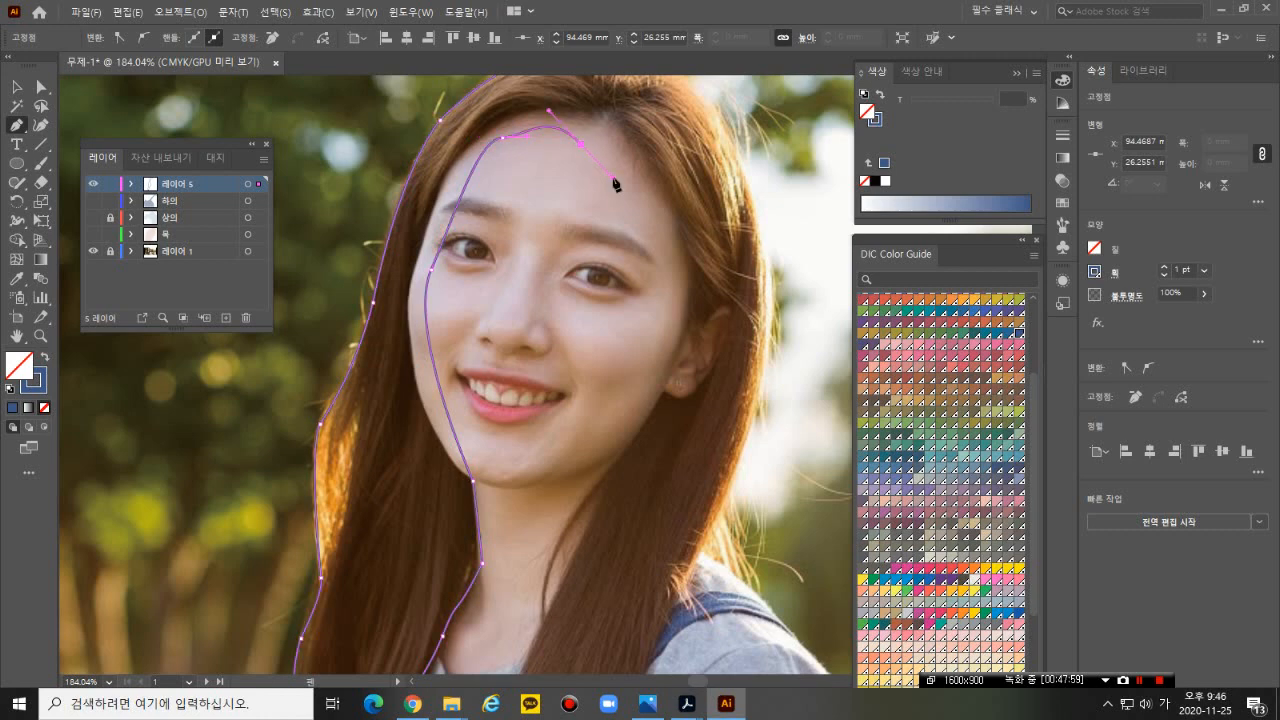
- Curve the outline down the right side of the forehead to the cheek beside the ear, ending in a corner point
{"action": "left_click", "coordinate": [668, 229]}
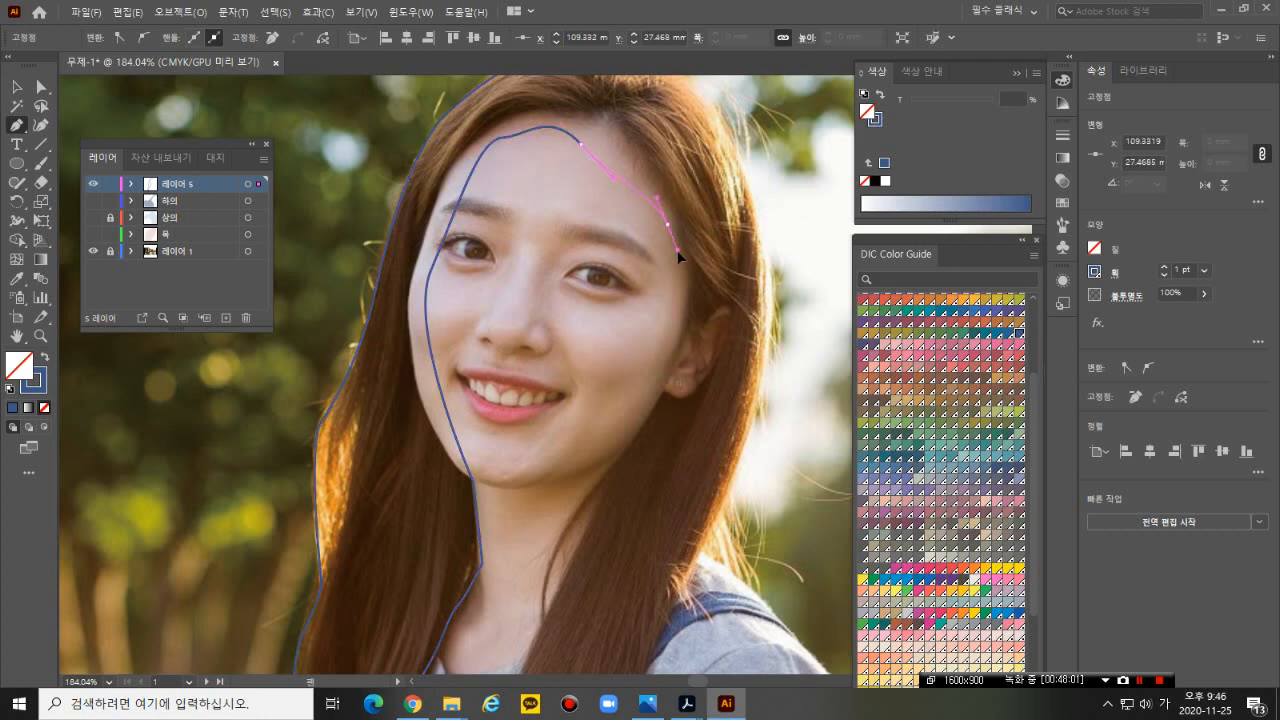
{"action": "left_click", "coordinate": [678, 252]}
{"action": "left_click_drag", "start_coordinate": [660, 353], "coordinate": [632, 386]}
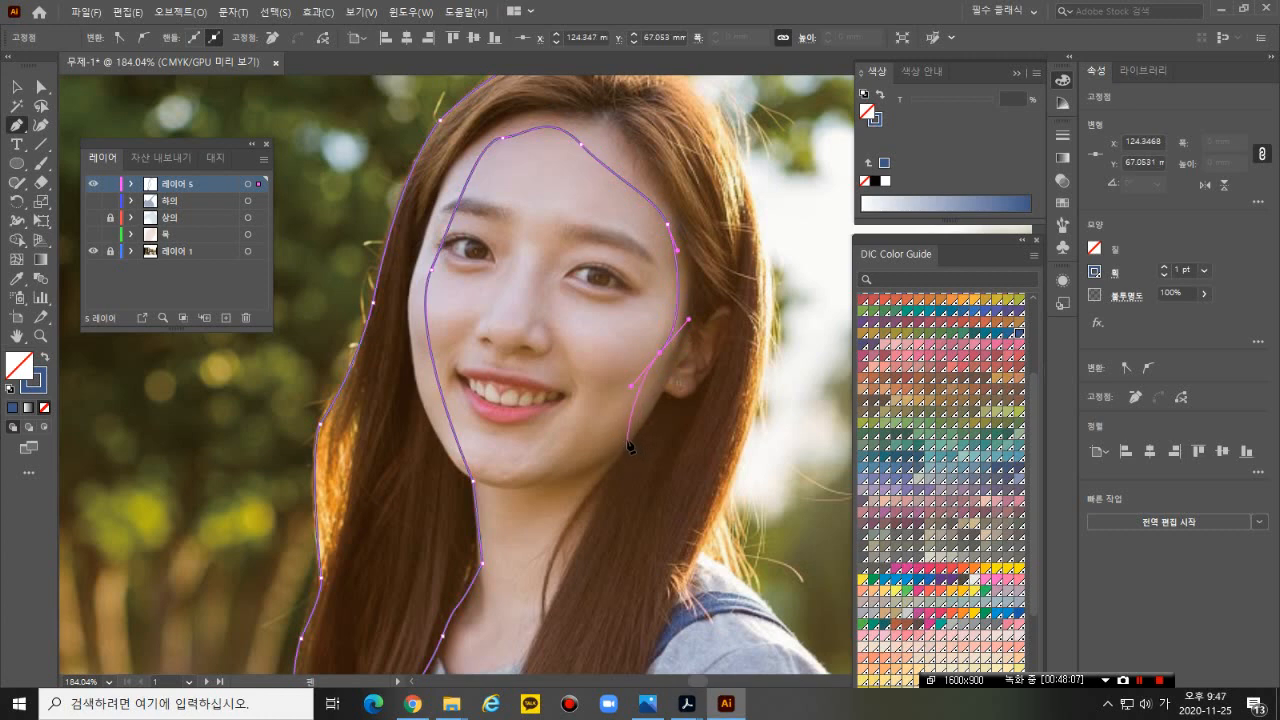
{"action": "left_click", "coordinate": [660, 355]}
{"action": "key", "text": "ctrl+z"}
{"action": "left_click", "coordinate": [660, 354]}
- Trace from the cheek beside the ear along the right jawline and down the hair edge on the neck
{"action": "left_click", "coordinate": [630, 441], "text": "ctrl"}
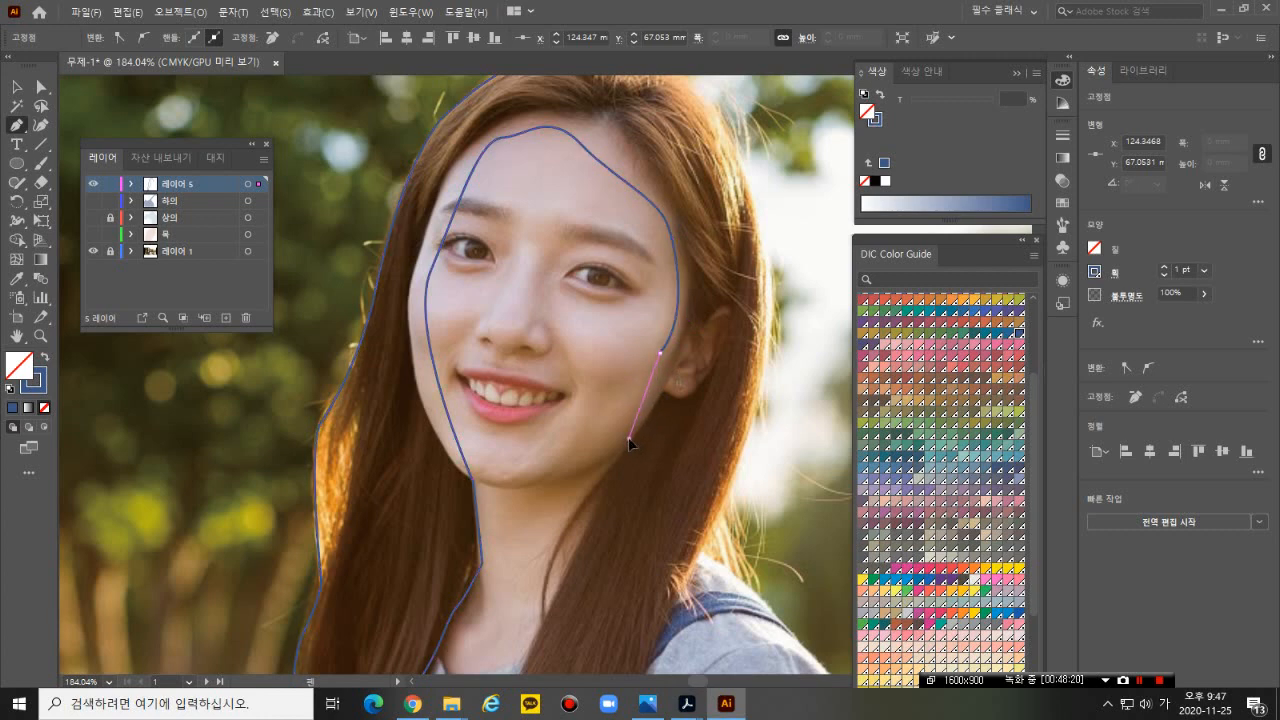
{"action": "left_click", "coordinate": [630, 441]}
{"action": "left_click", "coordinate": [620, 457]}
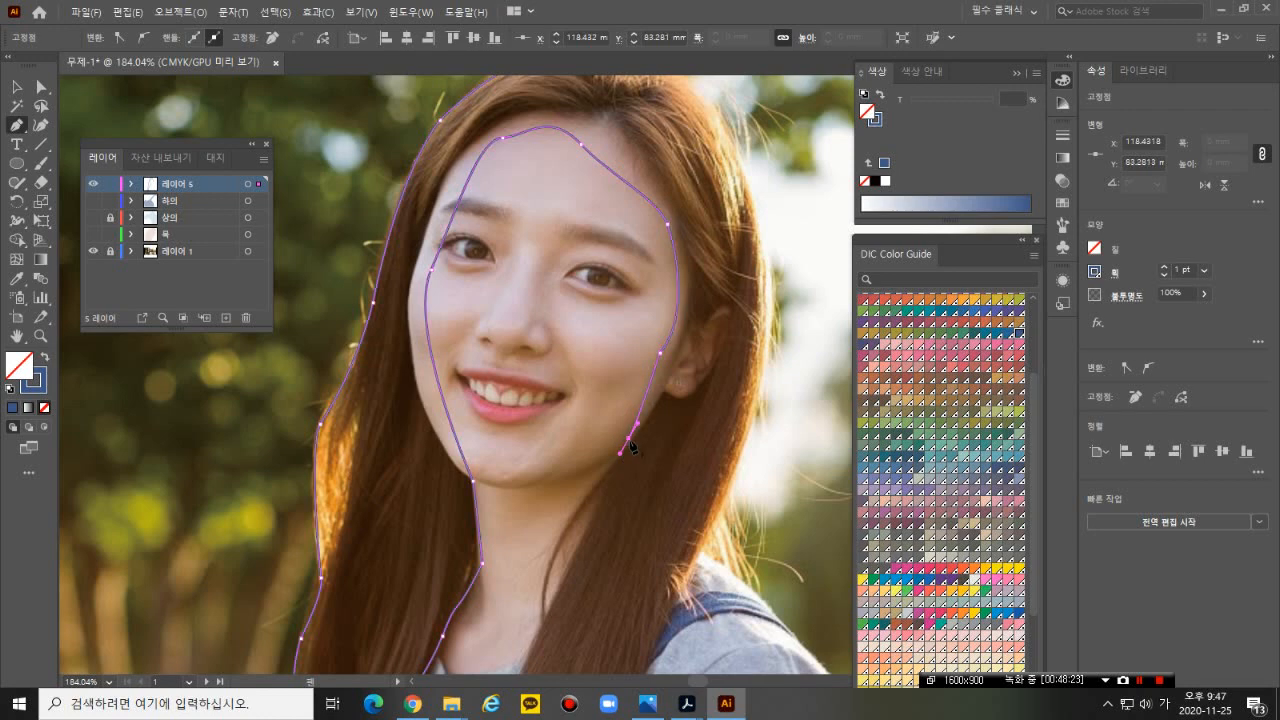
{"action": "left_click", "coordinate": [629, 440]}
{"action": "left_click_drag", "start_coordinate": [559, 537], "coordinate": [545, 563]}
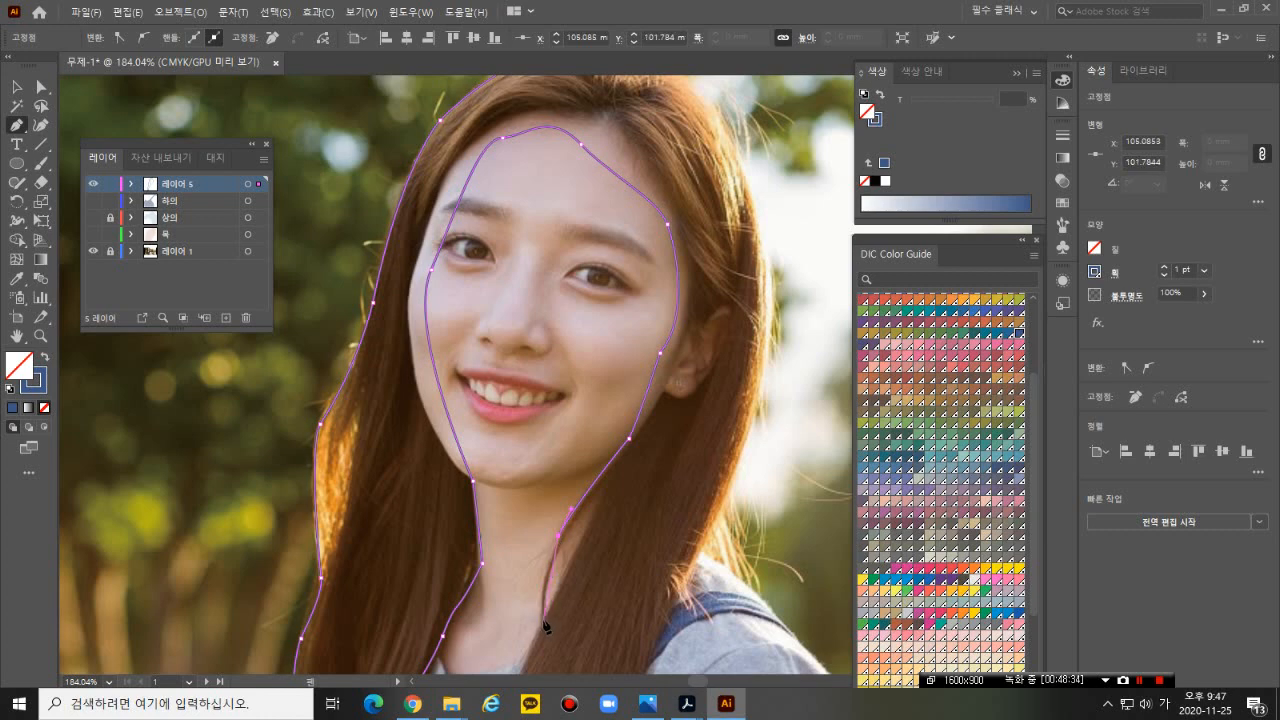
{"action": "left_click_drag", "start_coordinate": [541, 622], "coordinate": [548, 650]}
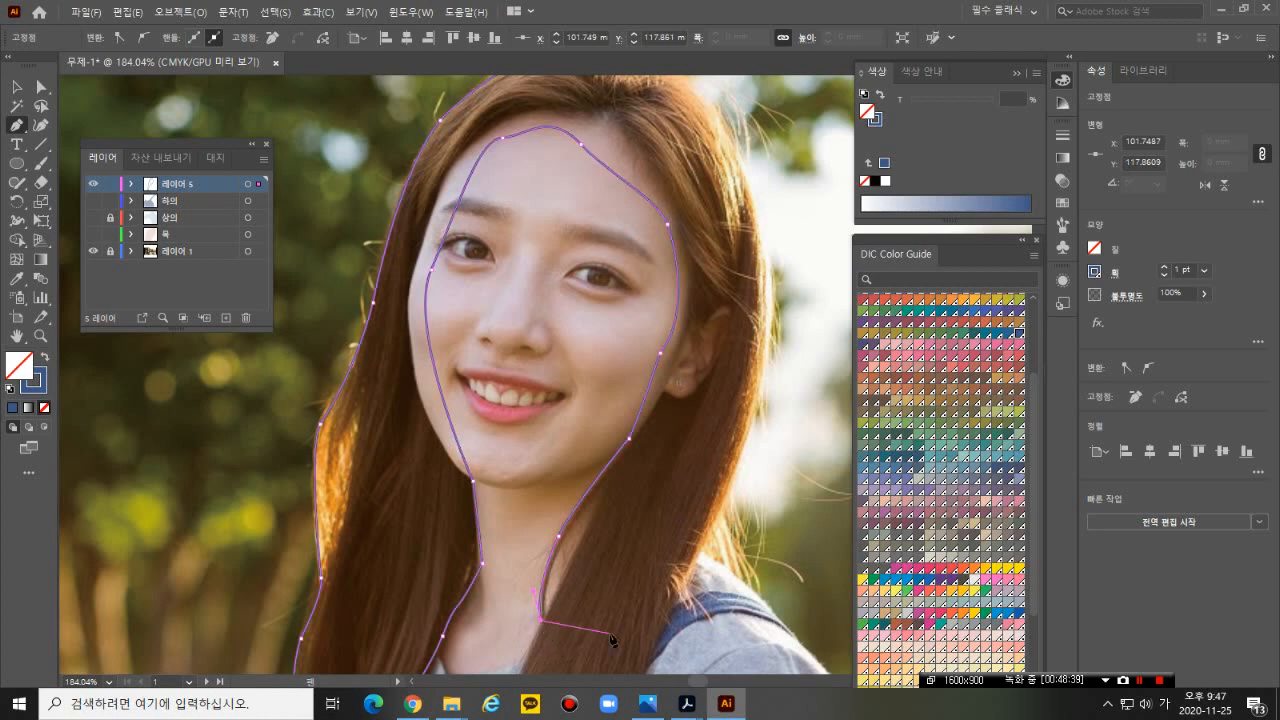
{"action": "scroll", "coordinate": [590, 628], "scroll_direction": "down", "scroll_amount": 4}
{"action": "scroll", "coordinate": [603, 619], "scroll_direction": "down", "scroll_amount": 3}
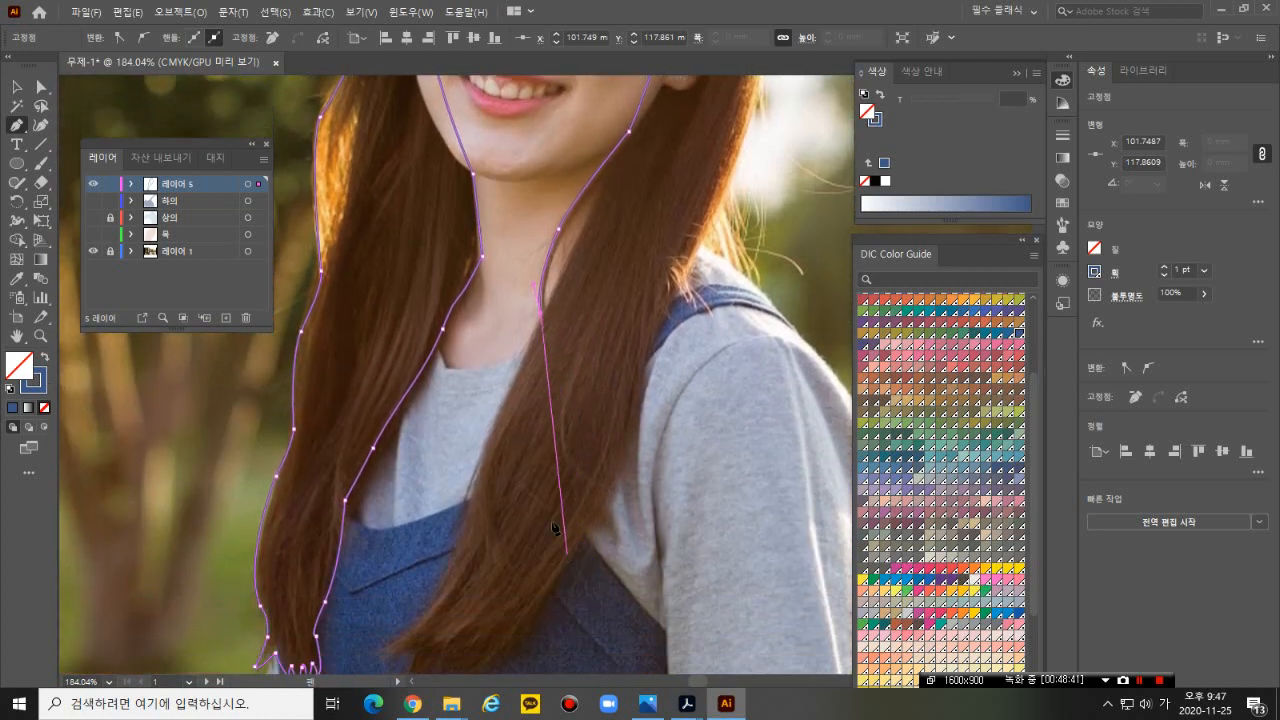
{"action": "left_click", "coordinate": [470, 490]}
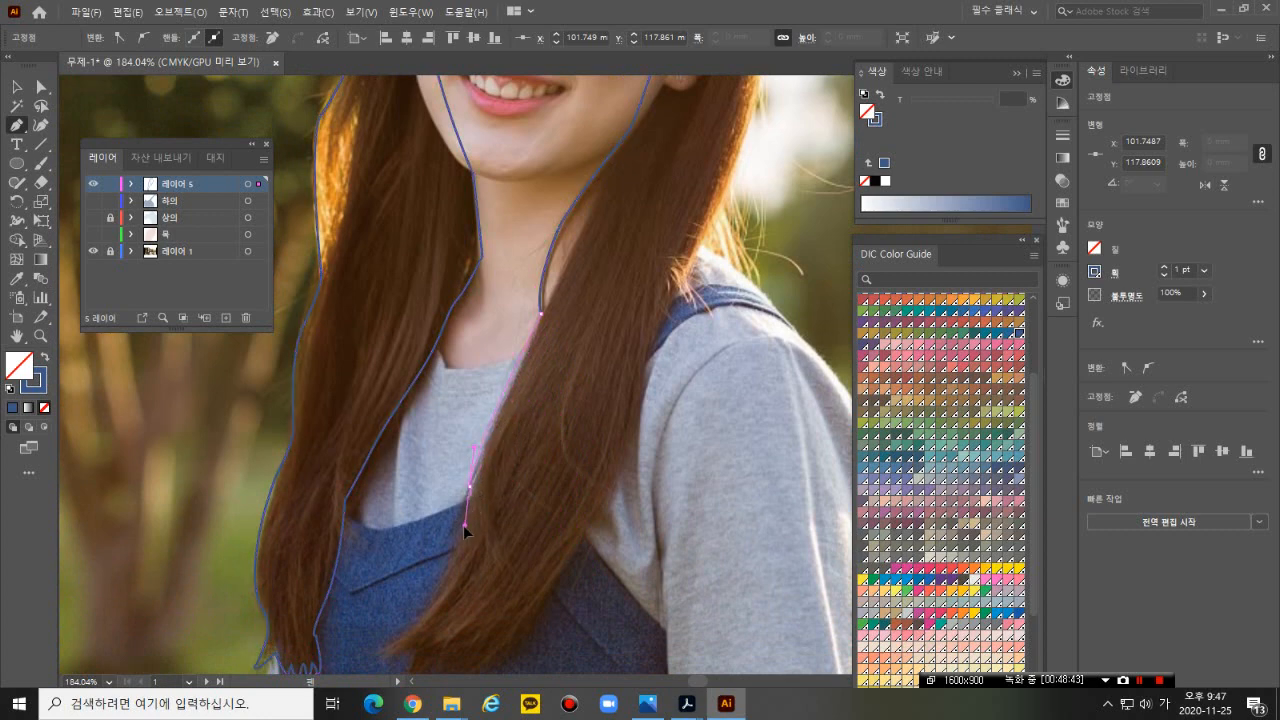
{"action": "key", "text": "ctrl+z"}
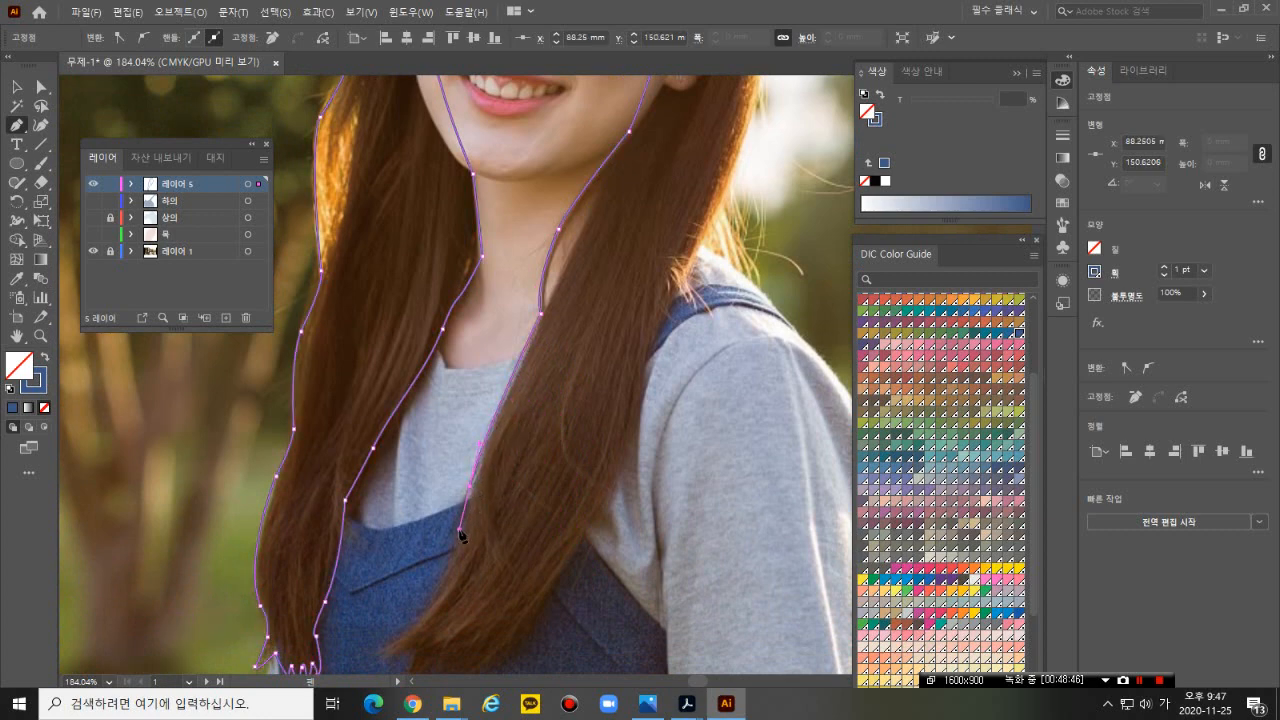
{"action": "left_click", "coordinate": [473, 512]}
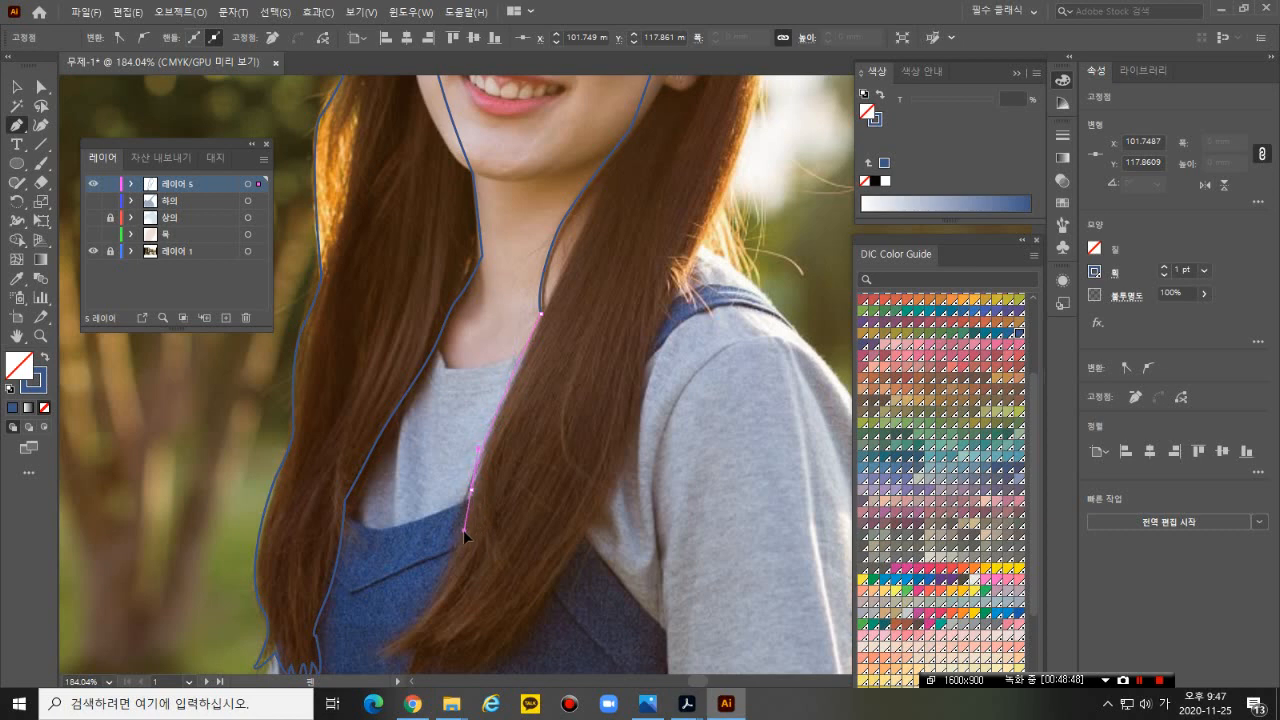
{"action": "key", "text": "ctrl+z"}
{"action": "key", "text": "ctrl+z"}
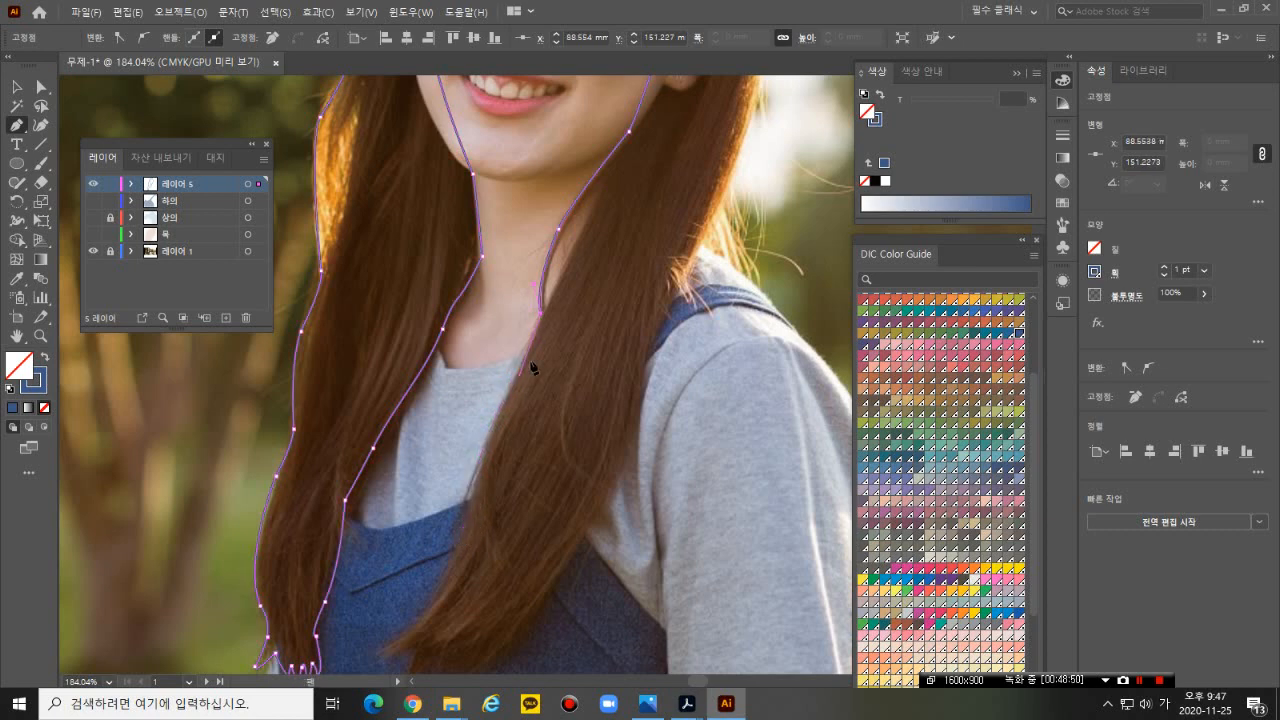
- Trace the right lock's inner edge from the neck down over the overalls to a pointed tip with a corner point
{"action": "left_click_drag", "start_coordinate": [526, 363], "coordinate": [509, 397]}
{"action": "left_click_drag", "start_coordinate": [471, 503], "coordinate": [465, 535]}
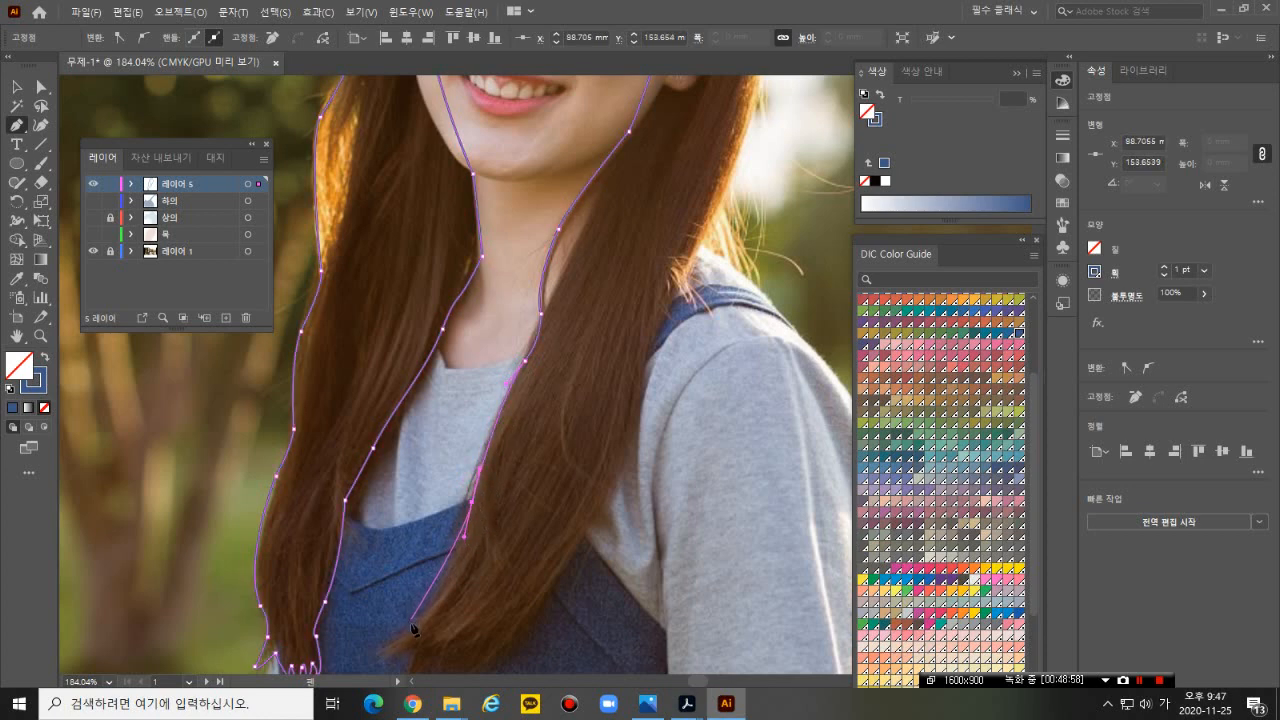
{"action": "left_click_drag", "start_coordinate": [372, 655], "coordinate": [319, 661]}
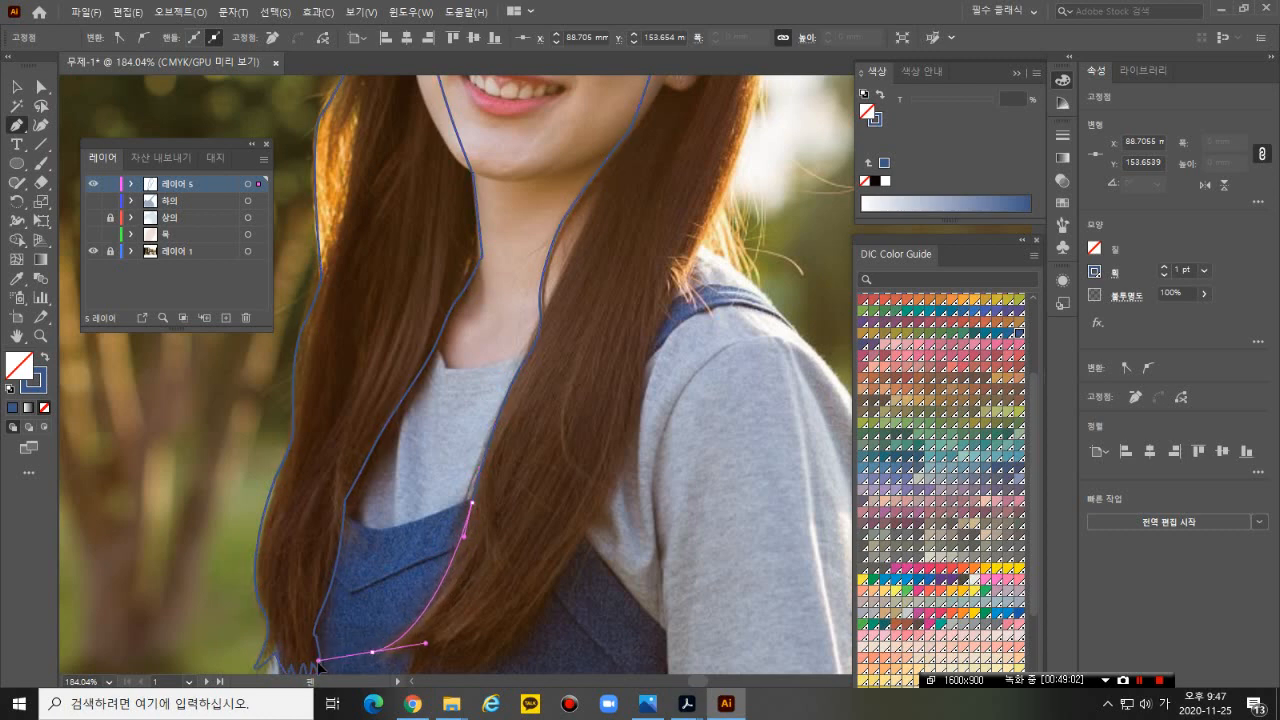
{"action": "scroll", "coordinate": [401, 643], "scroll_direction": "down", "scroll_amount": 1}
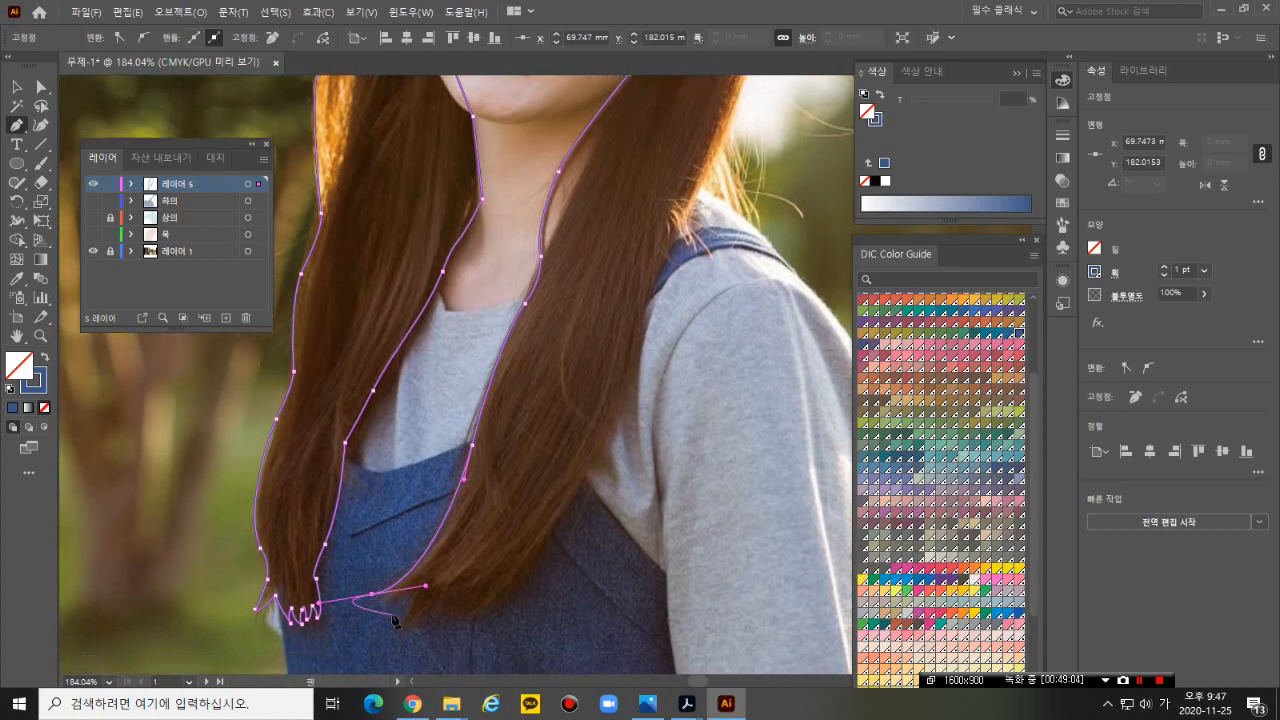
{"action": "scroll", "coordinate": [380, 625], "scroll_direction": "down", "scroll_amount": 1}
{"action": "left_click", "coordinate": [372, 594]}
- Outline the underside of the right lock's first pointed strand and run down to the tip of a second, longer strand
{"action": "left_click", "coordinate": [405, 595]}
{"action": "left_click_drag", "start_coordinate": [408, 598], "coordinate": [420, 586]}
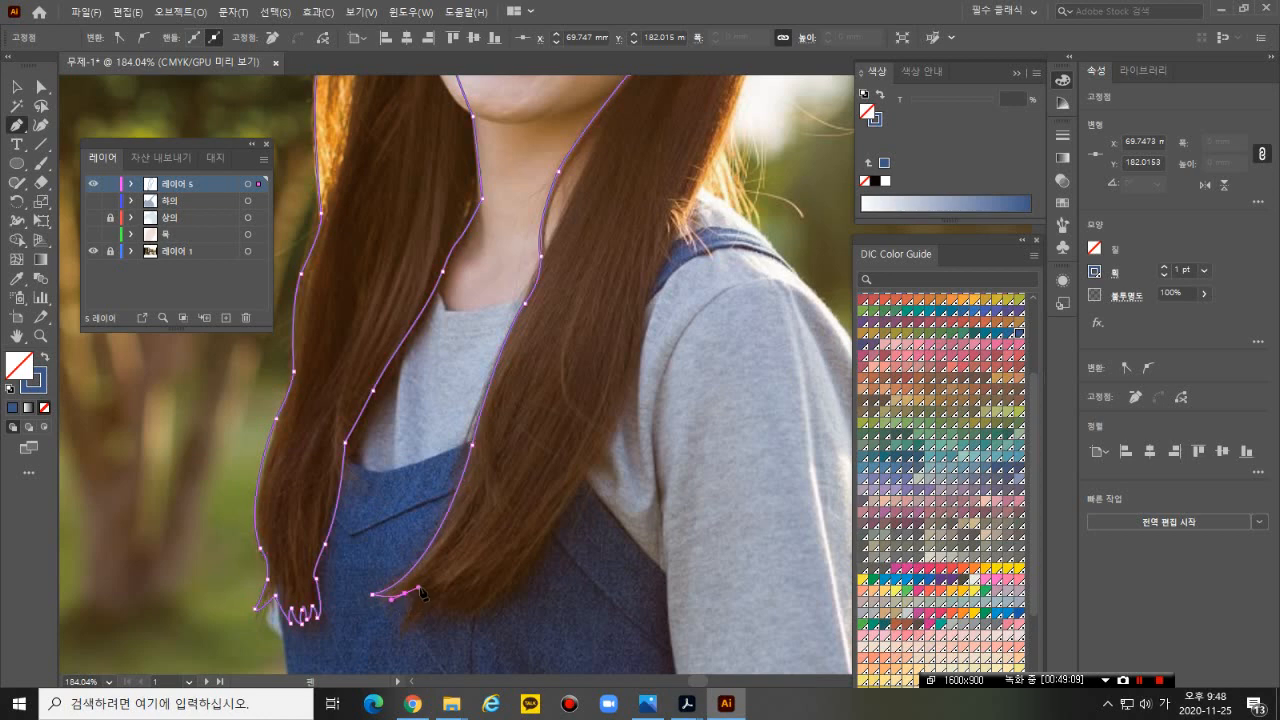
{"action": "left_click", "coordinate": [425, 586]}
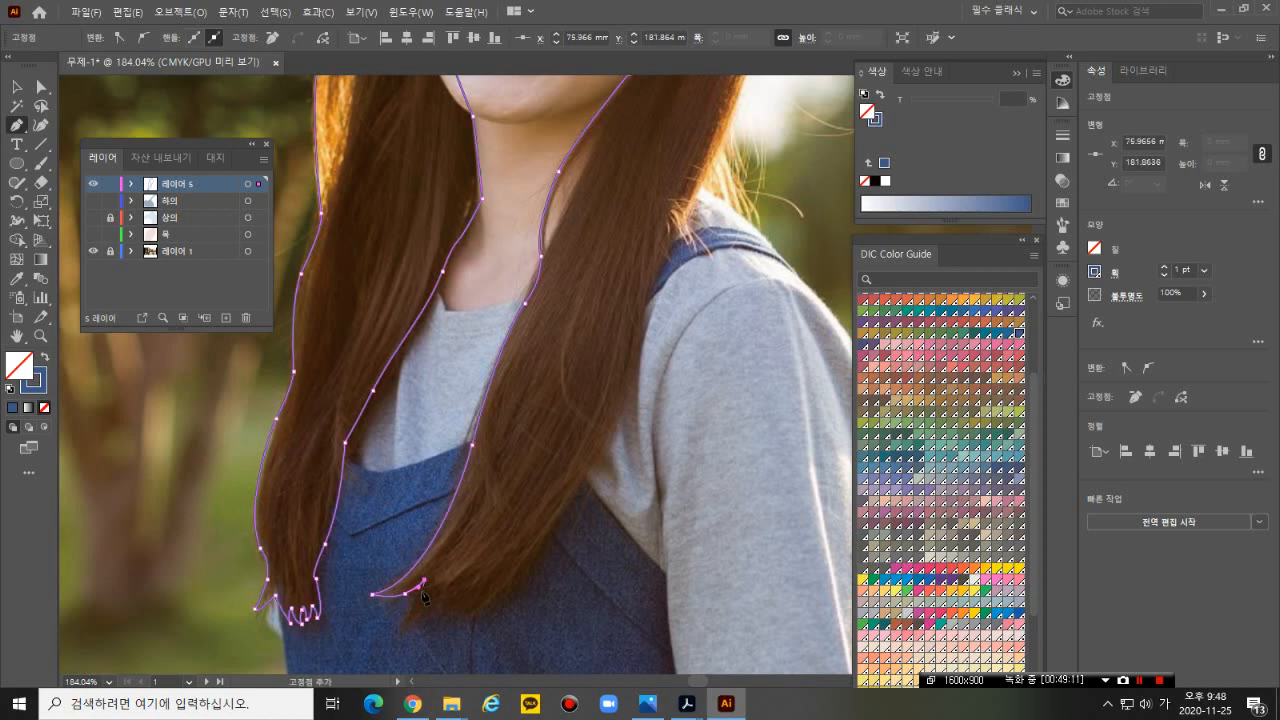
{"action": "left_click_drag", "start_coordinate": [414, 610], "coordinate": [401, 628]}
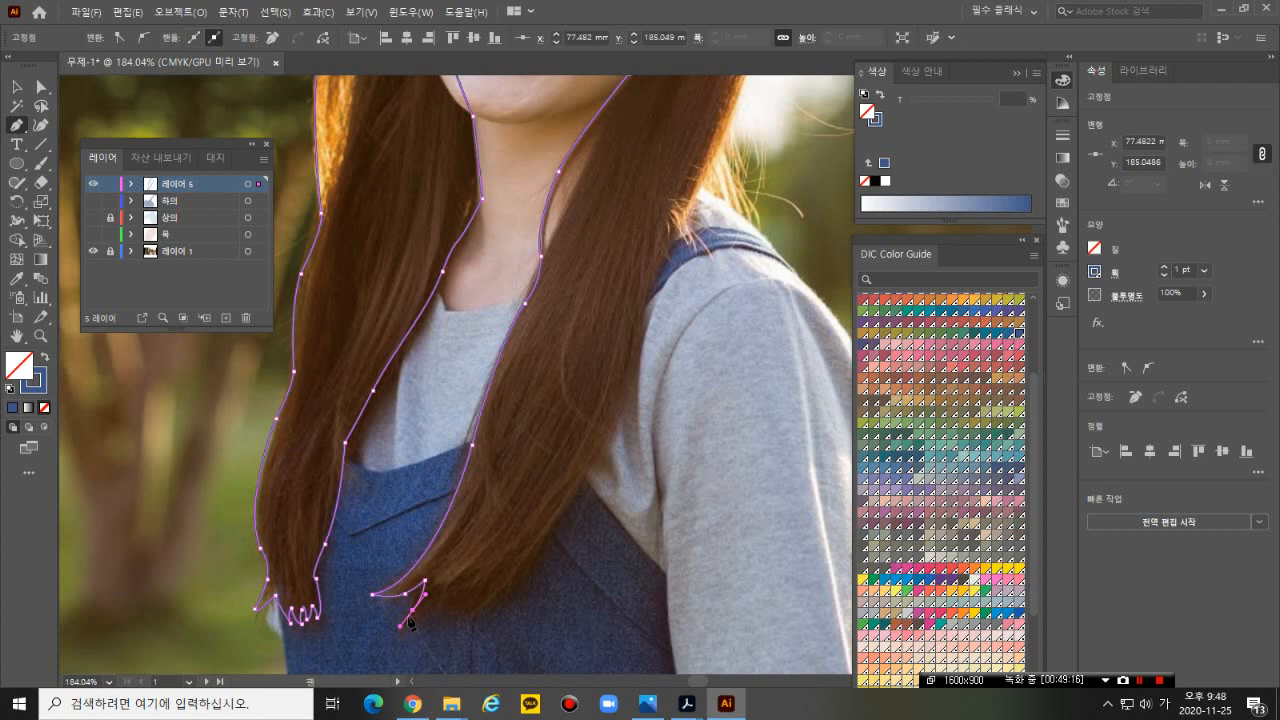
{"action": "left_click", "coordinate": [390, 633]}
{"action": "key", "text": "ctrl+z"}
{"action": "left_click", "coordinate": [398, 634]}
- Outline the short, pointed strands along the right lock's lower end as a zigzag finishing at the outermost tip
{"action": "left_click", "coordinate": [428, 618]}
{"action": "left_click", "coordinate": [449, 592]}
{"action": "left_click", "coordinate": [441, 620], "text": "ctrl"}
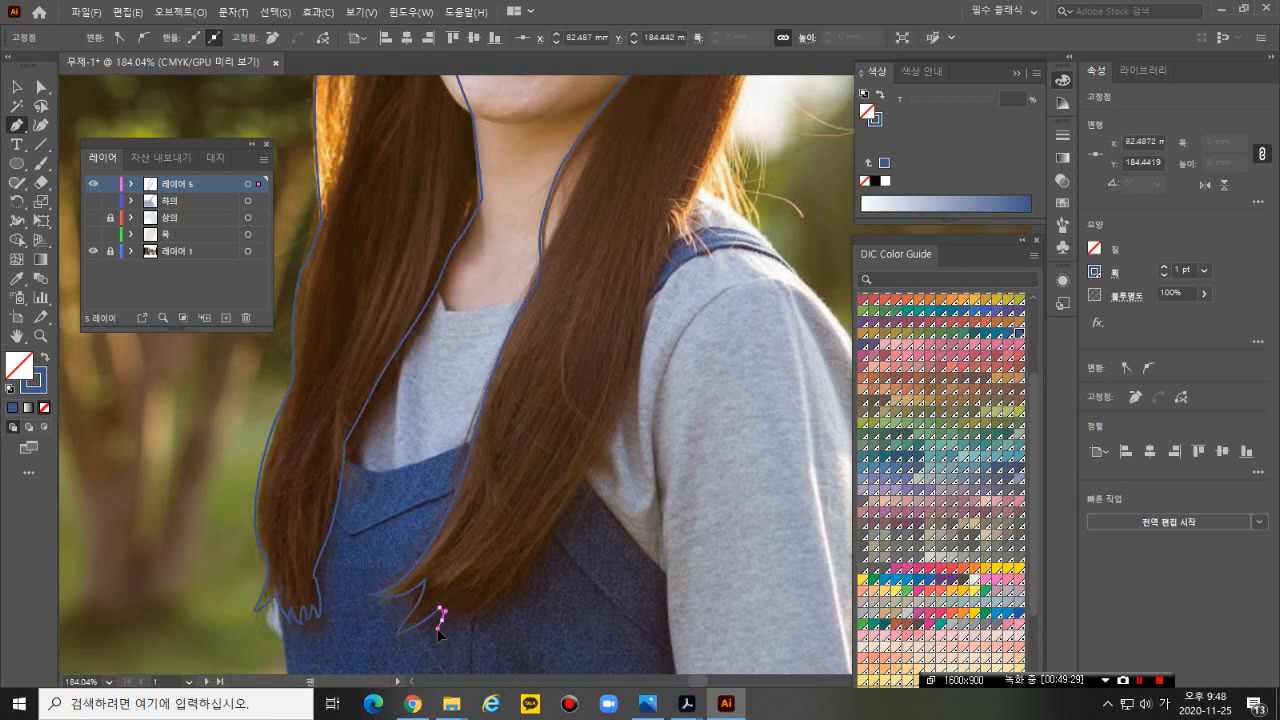
{"action": "left_click", "coordinate": [448, 624], "text": "ctrl"}
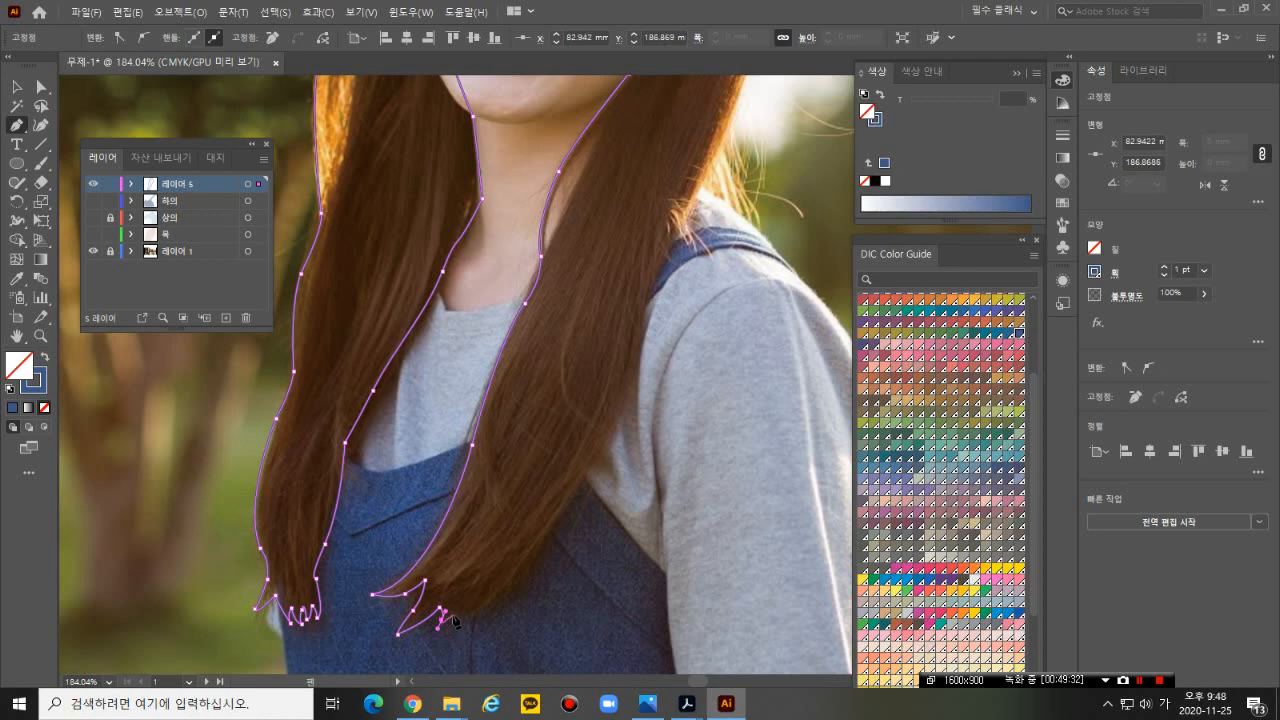
{"action": "left_click_drag", "start_coordinate": [452, 615], "coordinate": [458, 607]}
{"action": "left_click_drag", "start_coordinate": [459, 618], "coordinate": [468, 624]}
{"action": "left_click_drag", "start_coordinate": [472, 605], "coordinate": [475, 608]}
{"action": "left_click", "coordinate": [469, 619]}
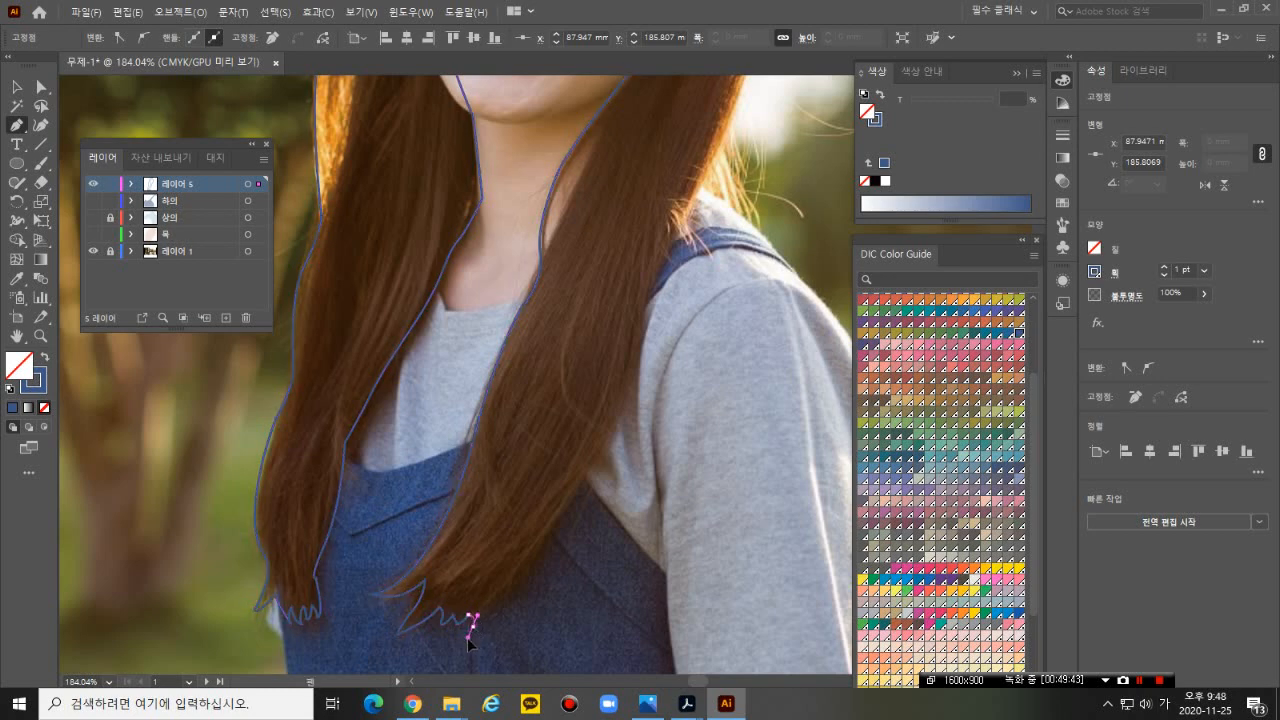
{"action": "left_click", "coordinate": [471, 639]}
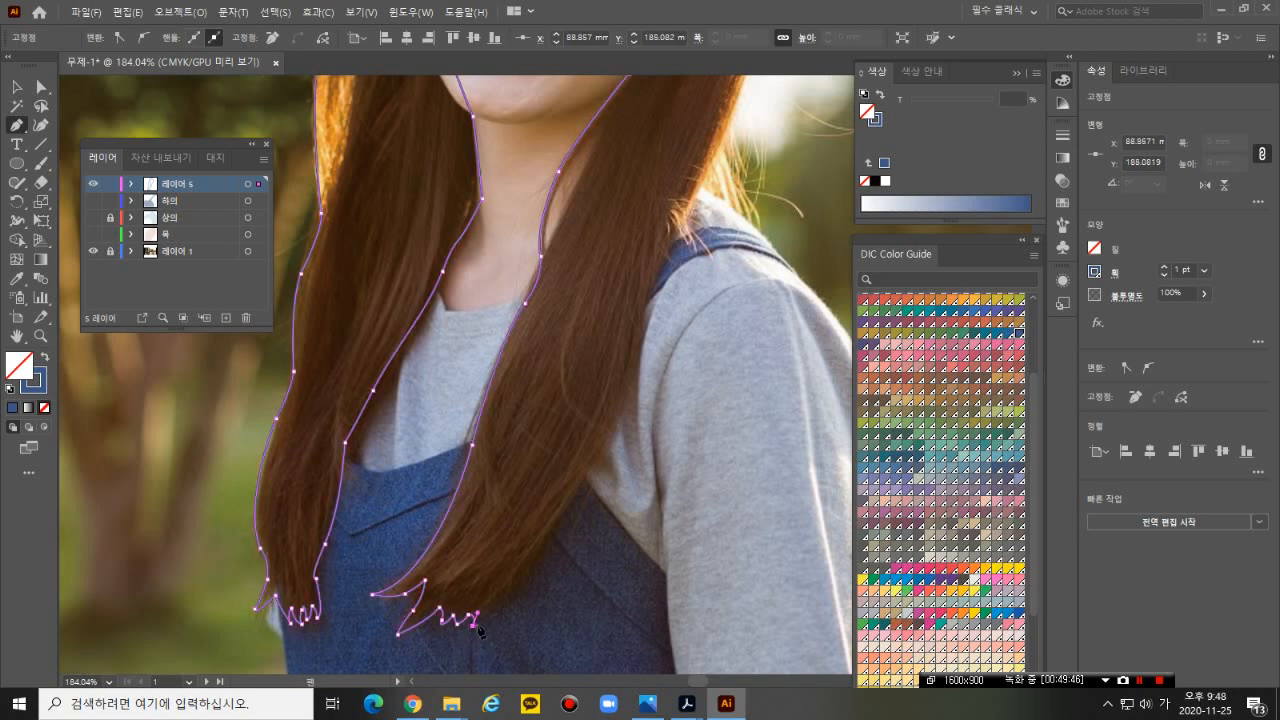
- Trace the right lock's outer edge from the last tip up over the overalls to the shoulder strap, ending in a corner point
{"action": "left_click", "coordinate": [545, 563]}
{"action": "left_click", "coordinate": [561, 517]}
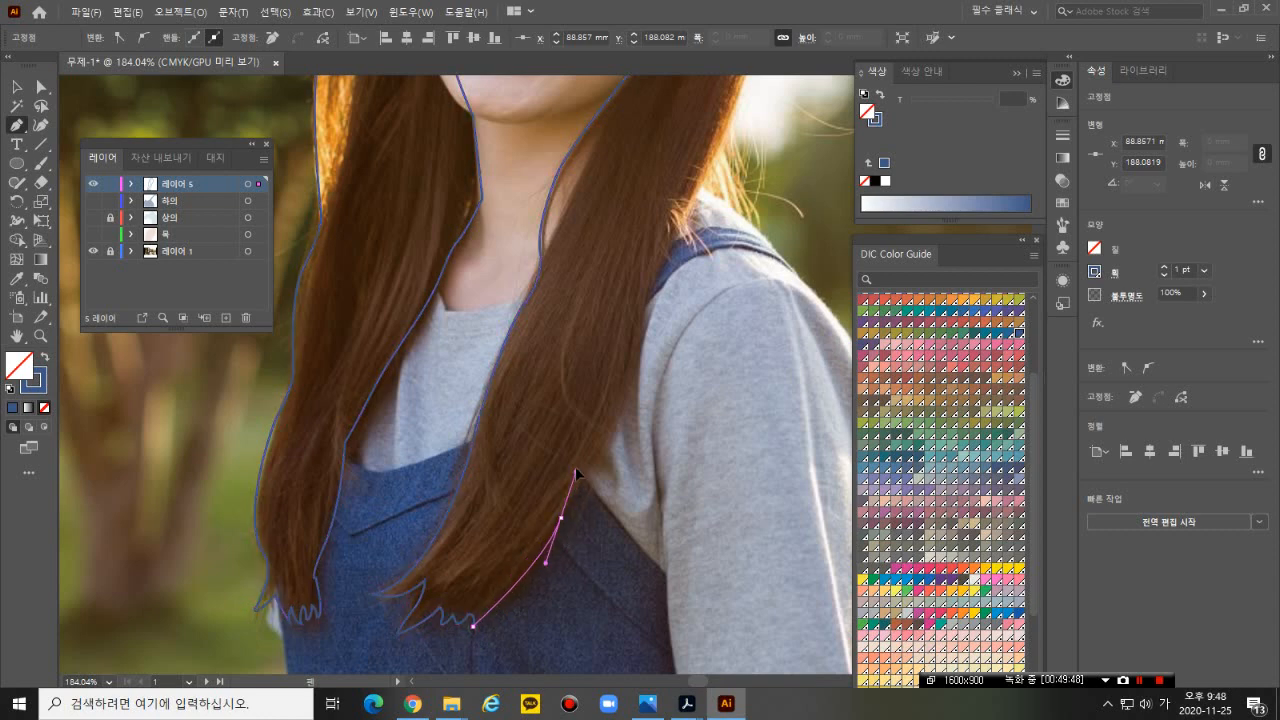
{"action": "left_click_drag", "start_coordinate": [575, 472], "coordinate": [626, 406]}
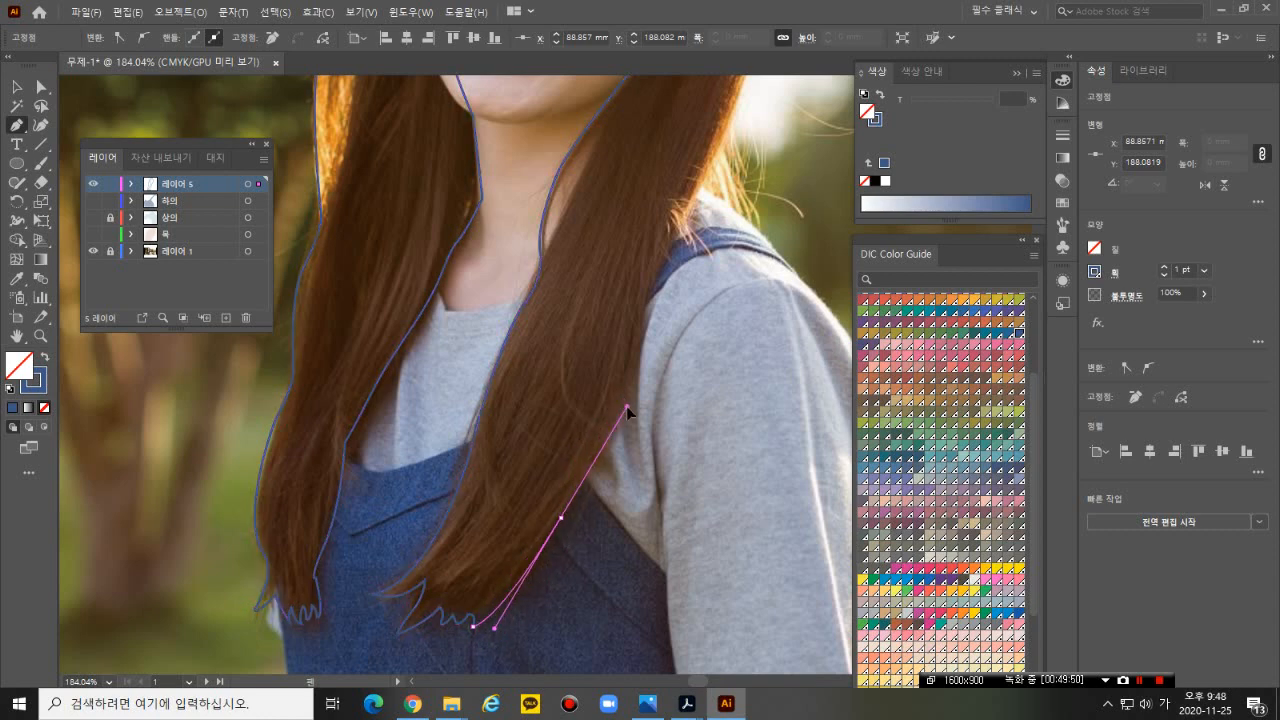
{"action": "left_click_drag", "start_coordinate": [645, 325], "coordinate": [478, 497]}
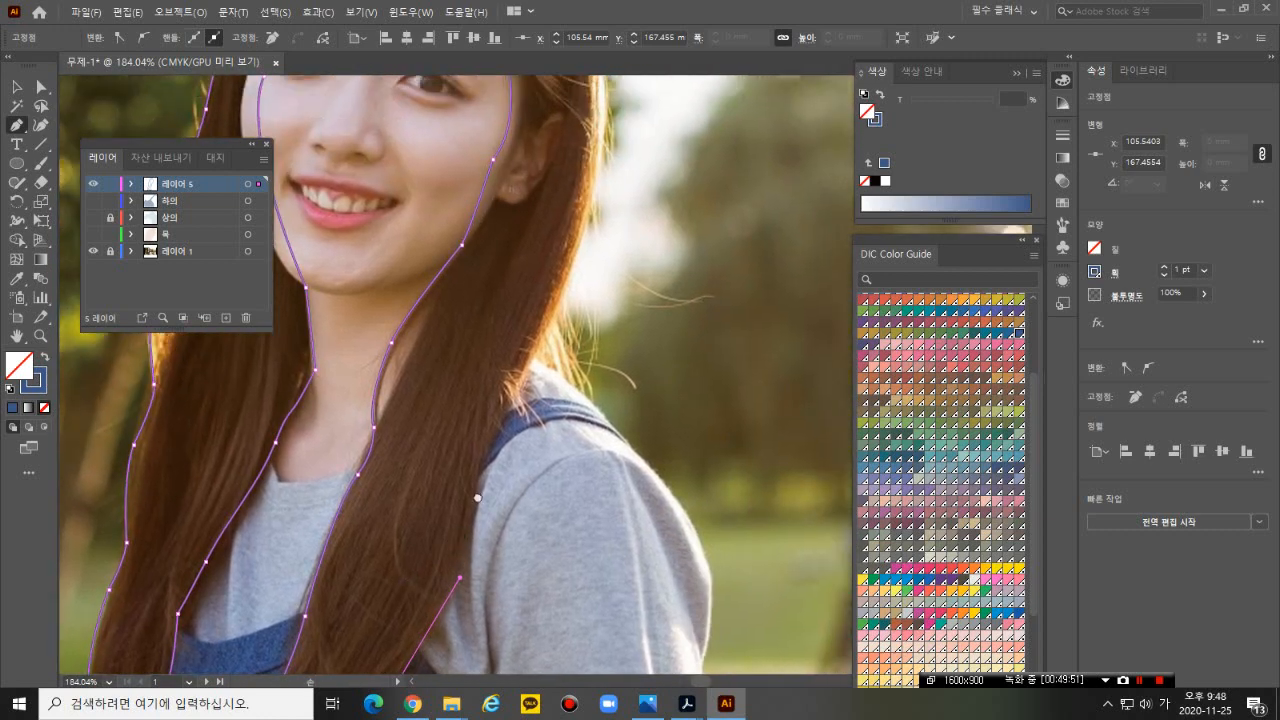
{"action": "scroll", "coordinate": [478, 497], "scroll_direction": "down", "scroll_amount": 3}
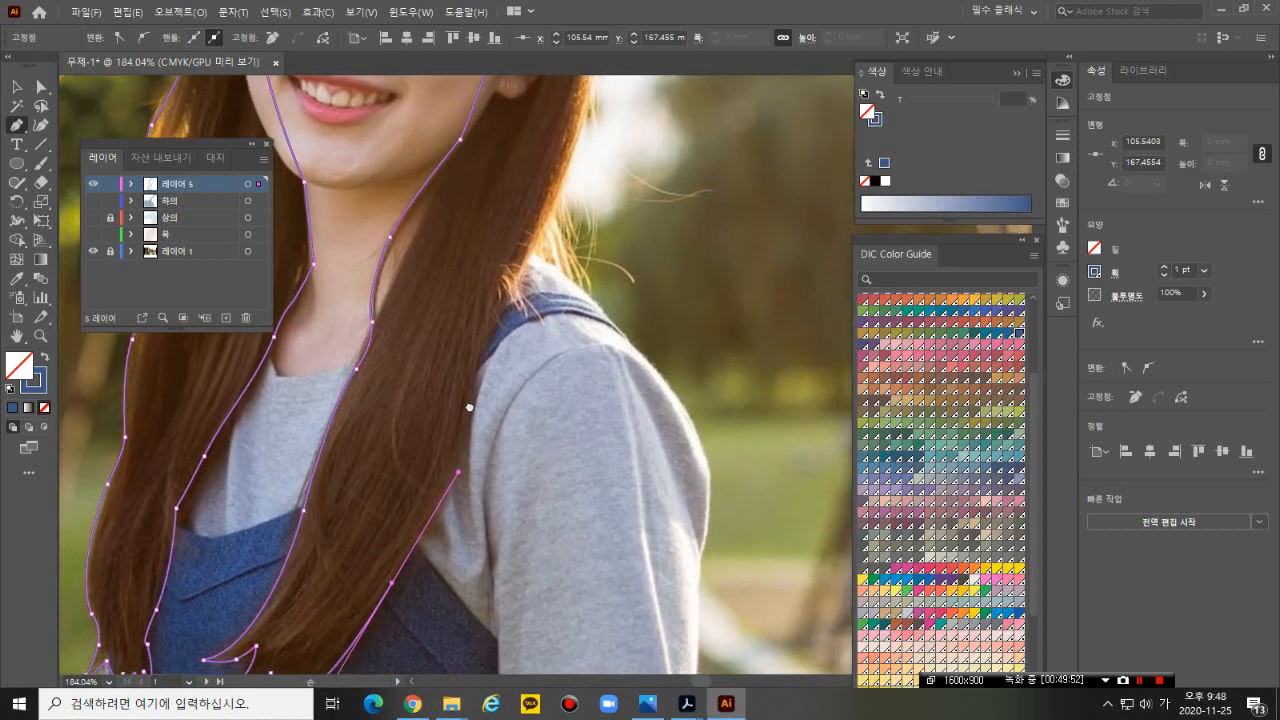
{"action": "left_click", "coordinate": [391, 584]}
{"action": "left_click_drag", "start_coordinate": [477, 380], "coordinate": [496, 264]}
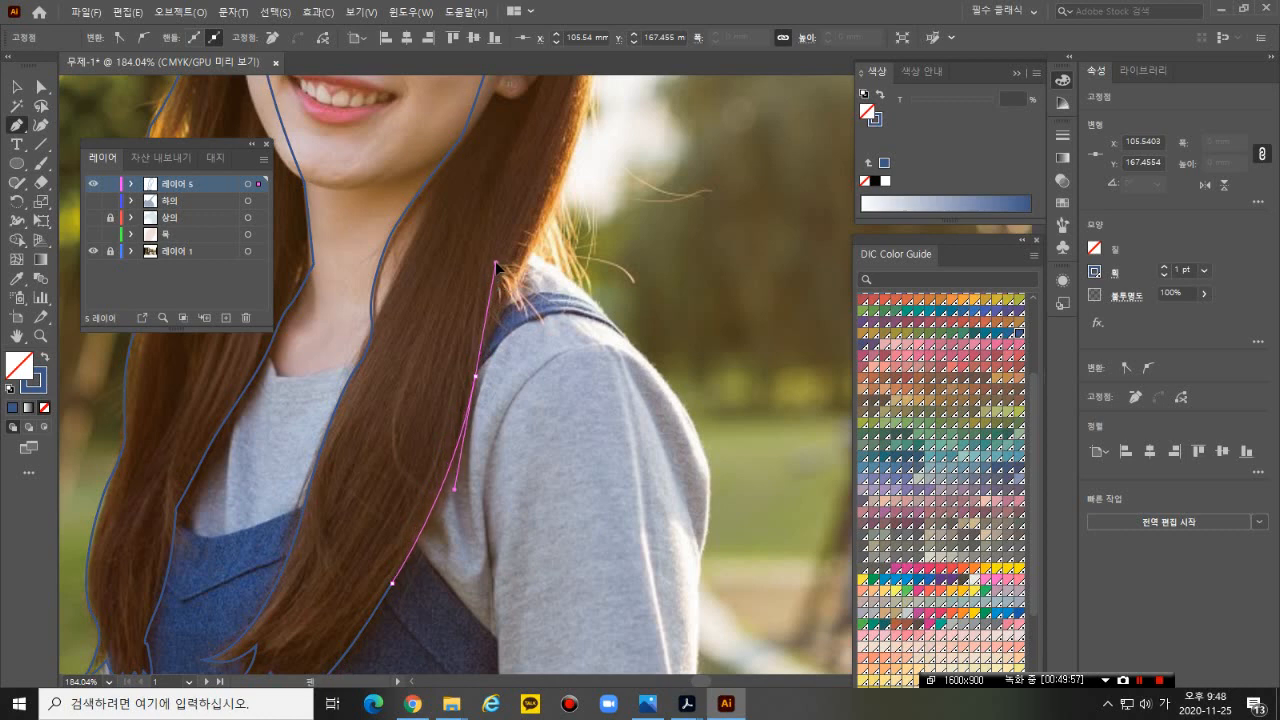
{"action": "left_click", "coordinate": [476, 378]}
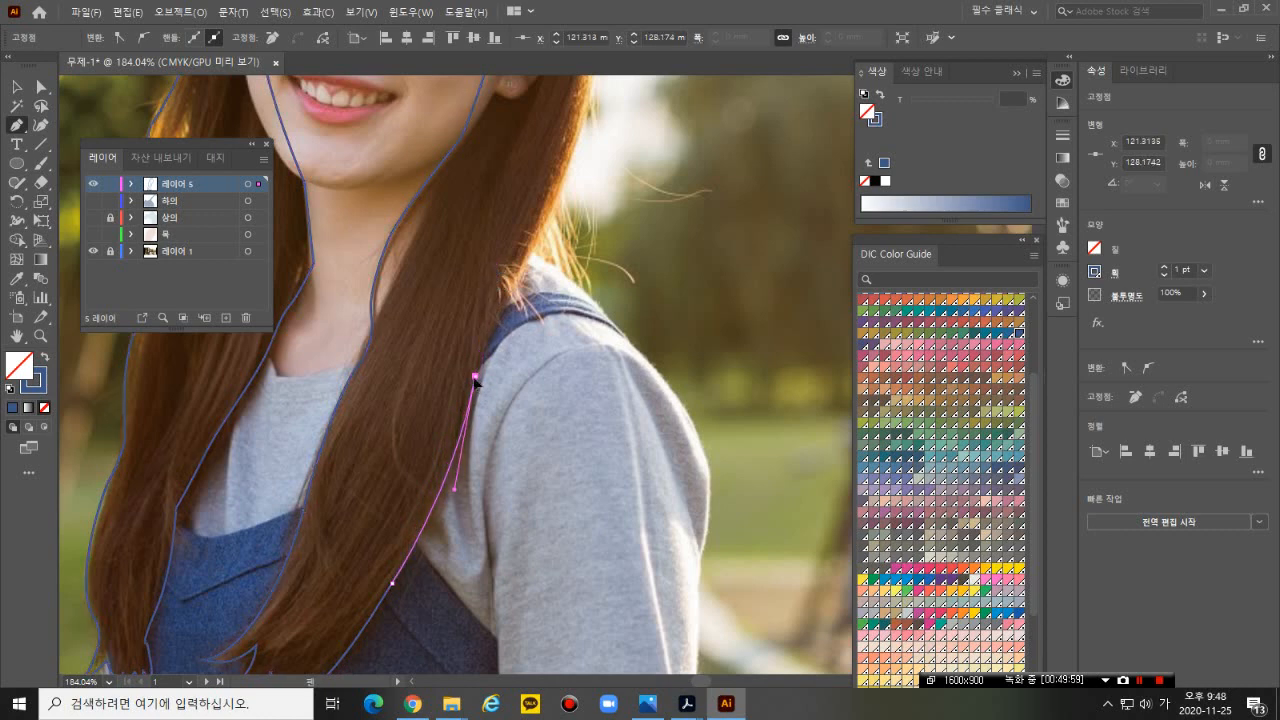
- Trace the hair's right outer edge from the shoulder up past the ear to the upper side of the head
{"action": "scroll", "coordinate": [480, 380], "scroll_direction": "up", "scroll_amount": 4}
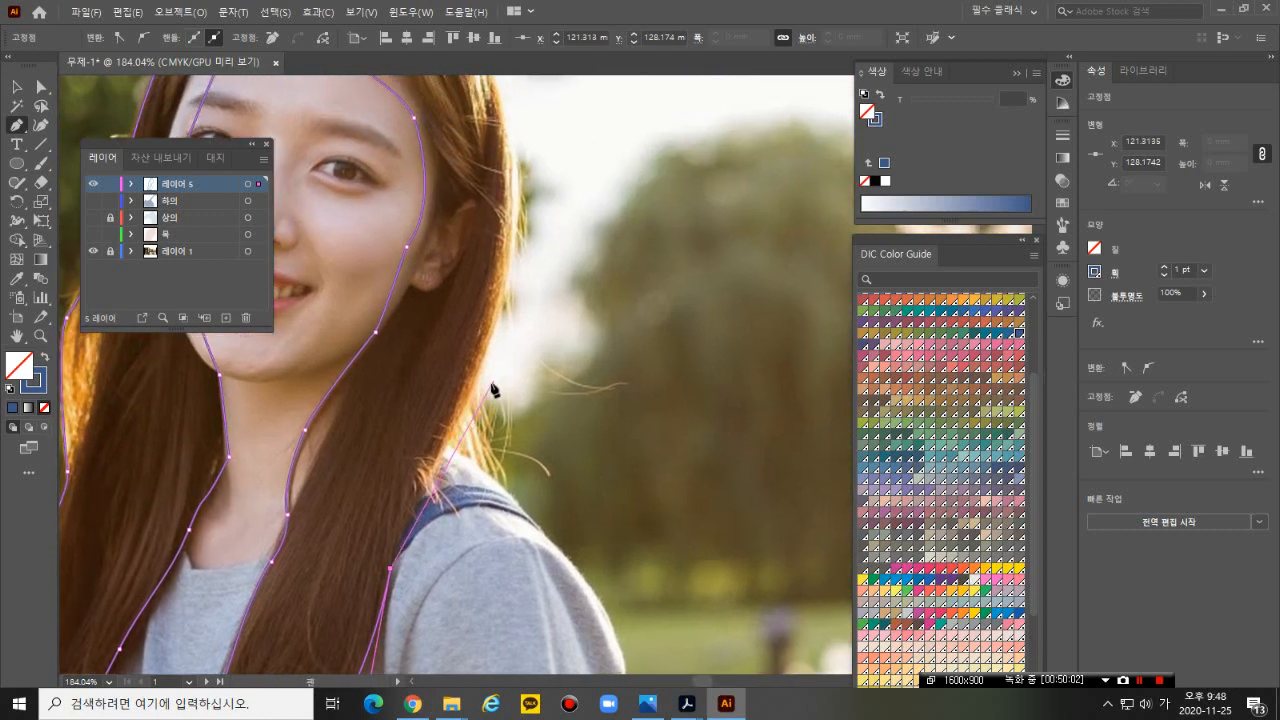
{"action": "left_click_drag", "start_coordinate": [470, 384], "coordinate": [537, 429]}
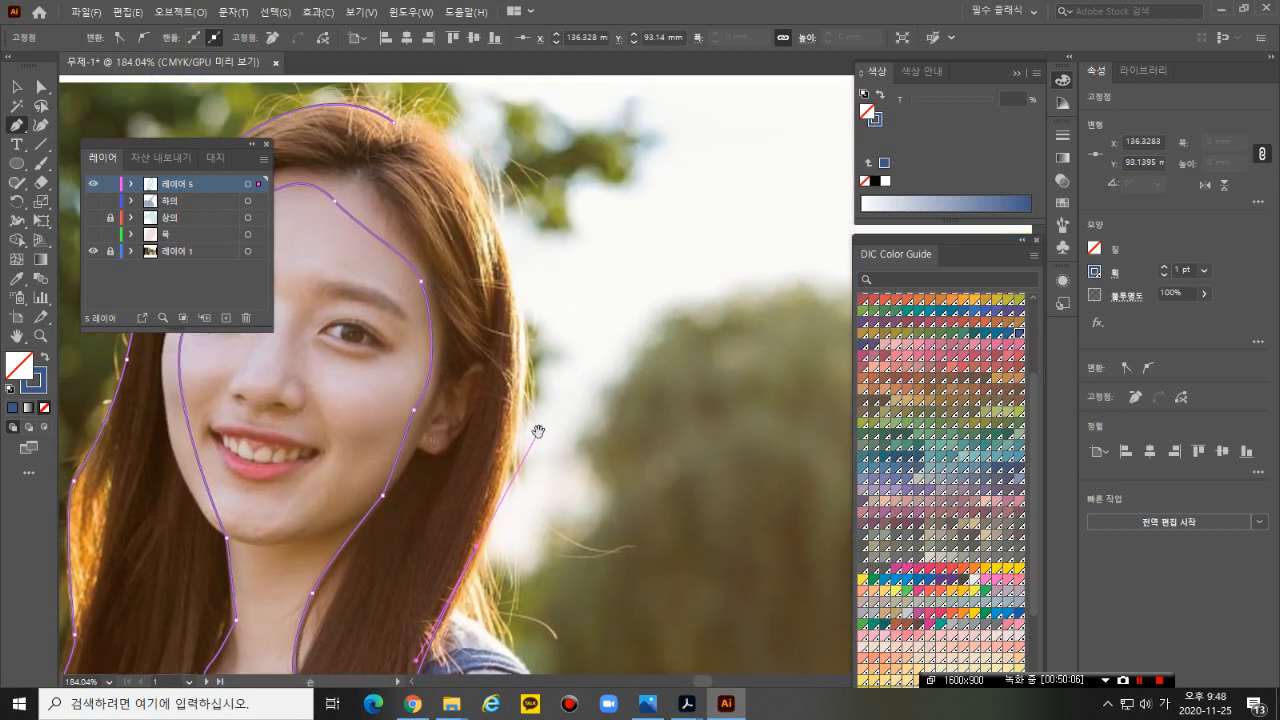
{"action": "left_click", "coordinate": [473, 550]}
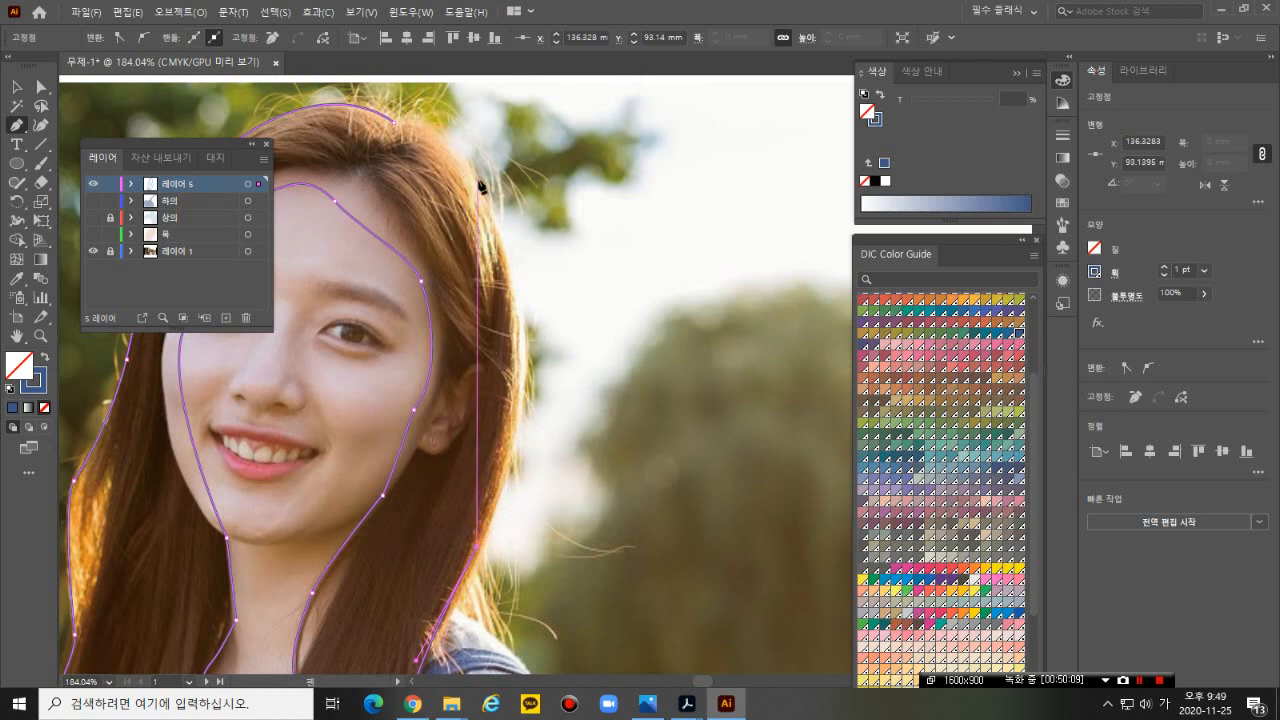
{"action": "left_click_drag", "start_coordinate": [489, 203], "coordinate": [410, 139]}
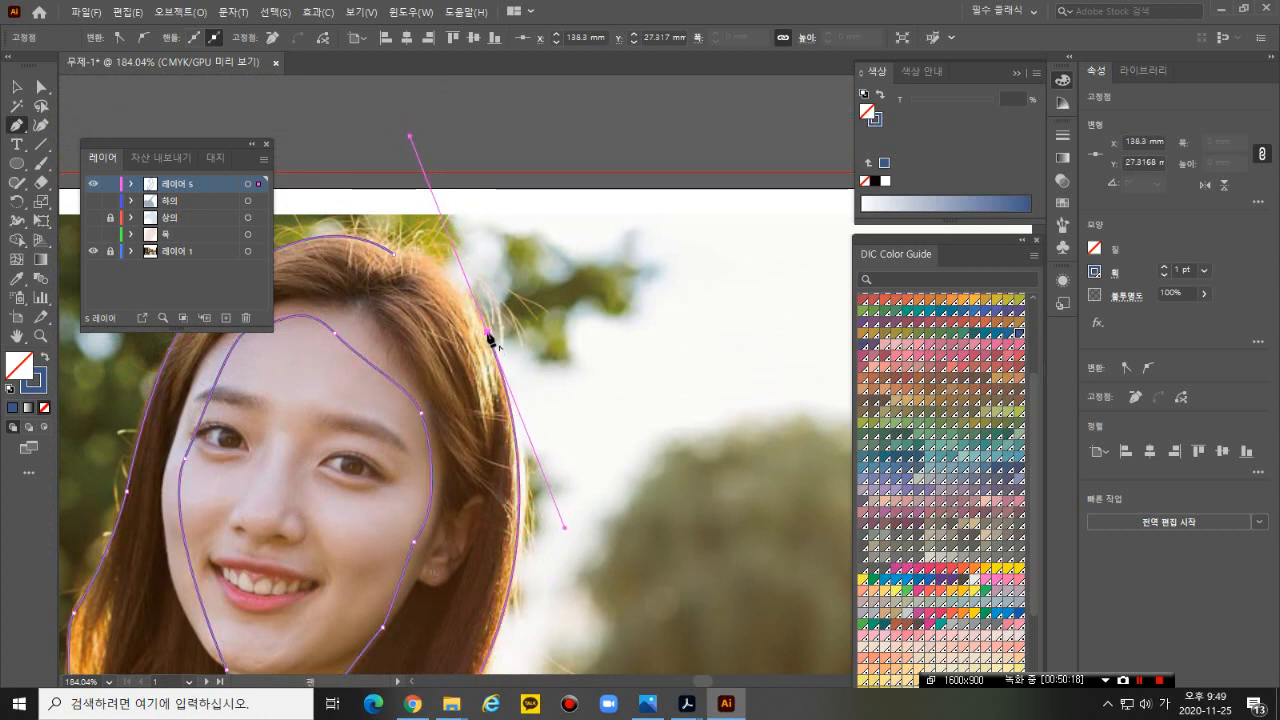
{"action": "left_click", "coordinate": [403, 258]}
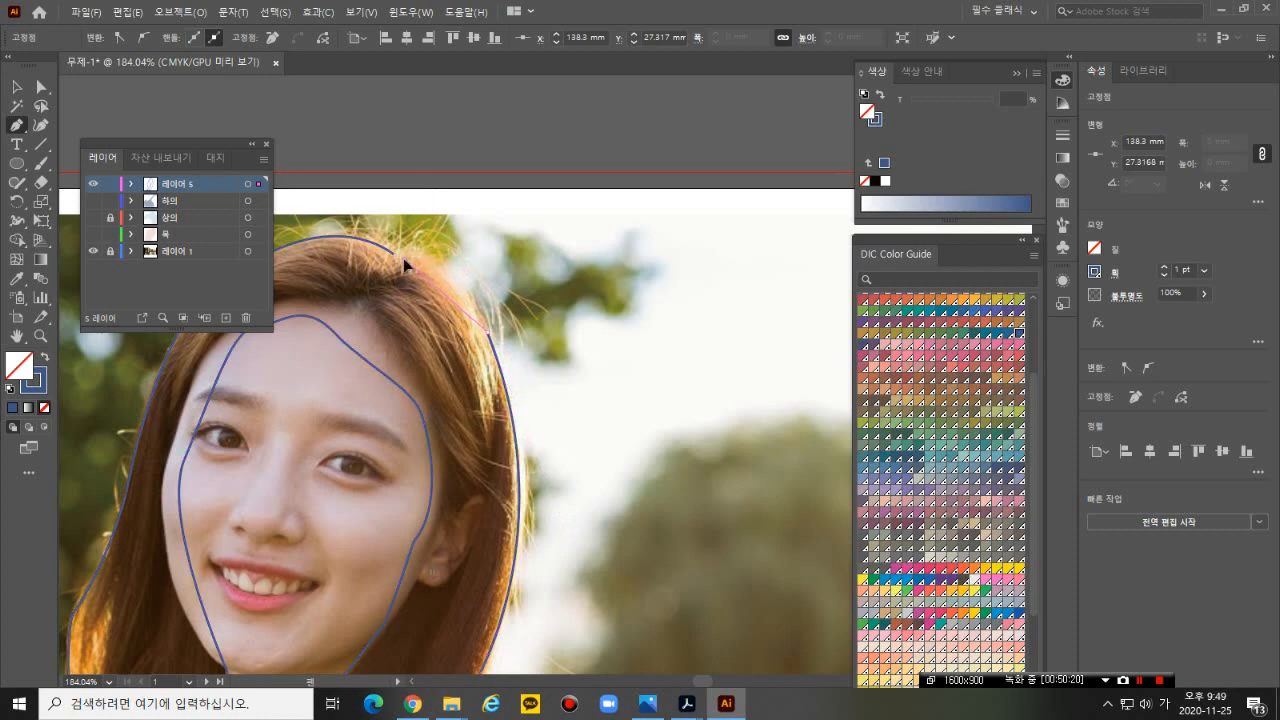
{"action": "left_click_drag", "start_coordinate": [404, 264], "coordinate": [350, 266]}
{"action": "left_click", "coordinate": [399, 262]}
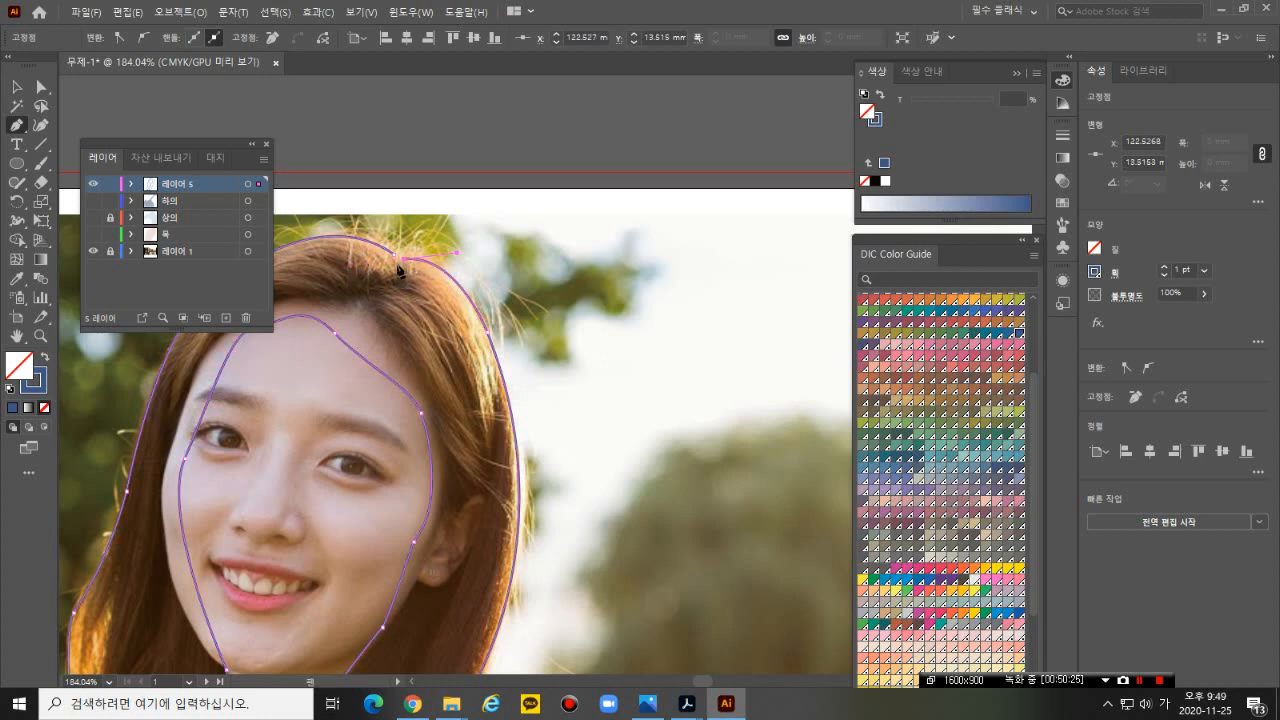
{"action": "left_click", "coordinate": [396, 260]}
{"action": "key", "text": "ctrl+z"}
{"action": "key", "text": "ctrl+shift+z"}
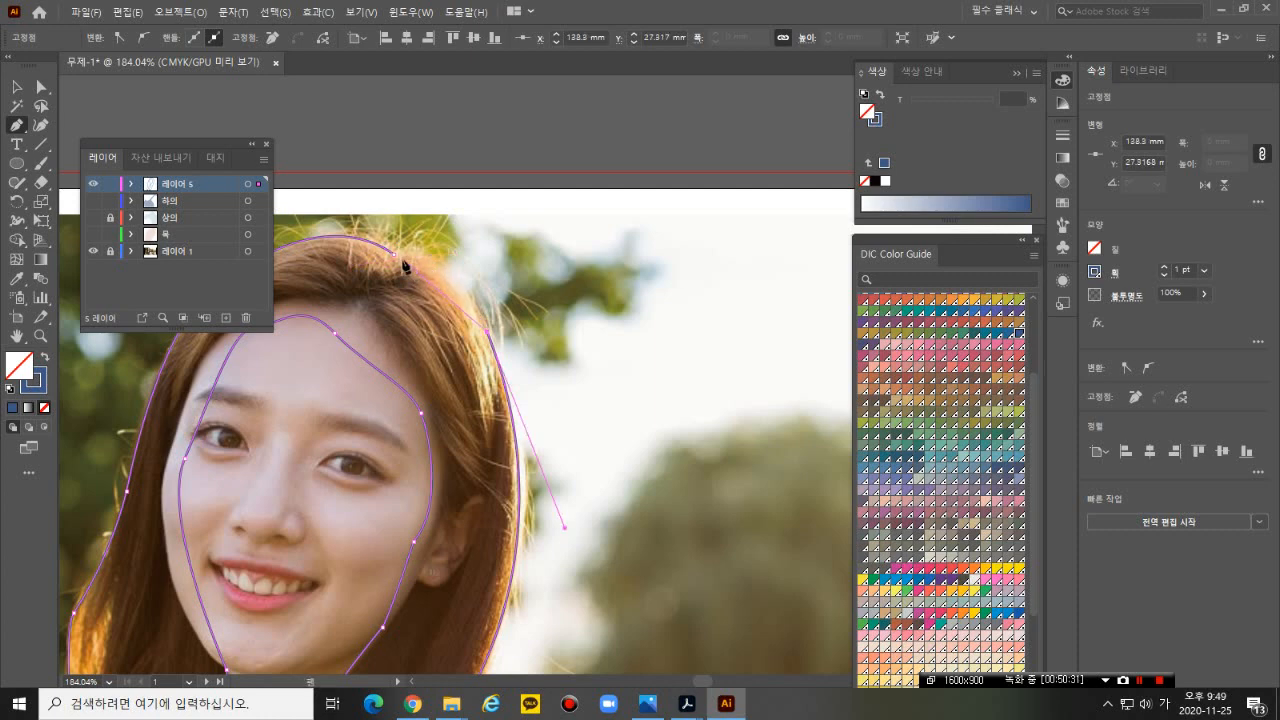
- Close the hair outline with a curve over the right side of the crown into its starting point
{"action": "left_click_drag", "start_coordinate": [398, 264], "coordinate": [340, 272]}
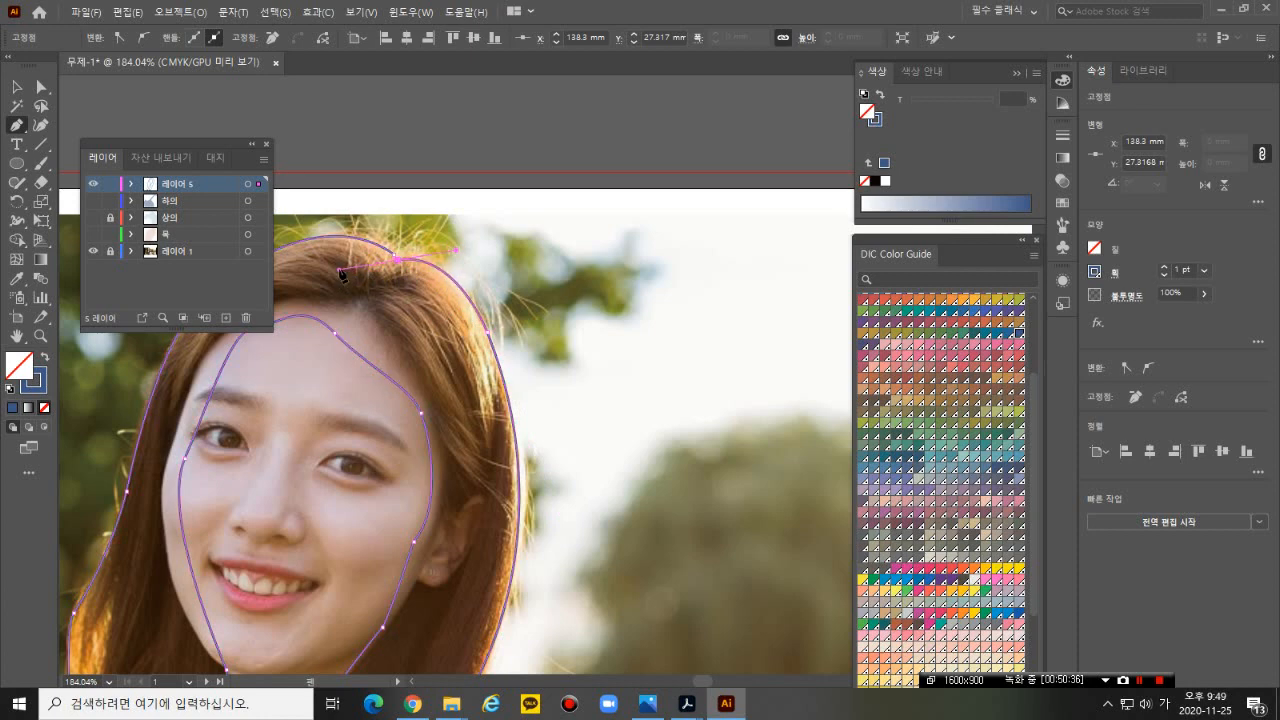
{"action": "left_click", "coordinate": [396, 261]}
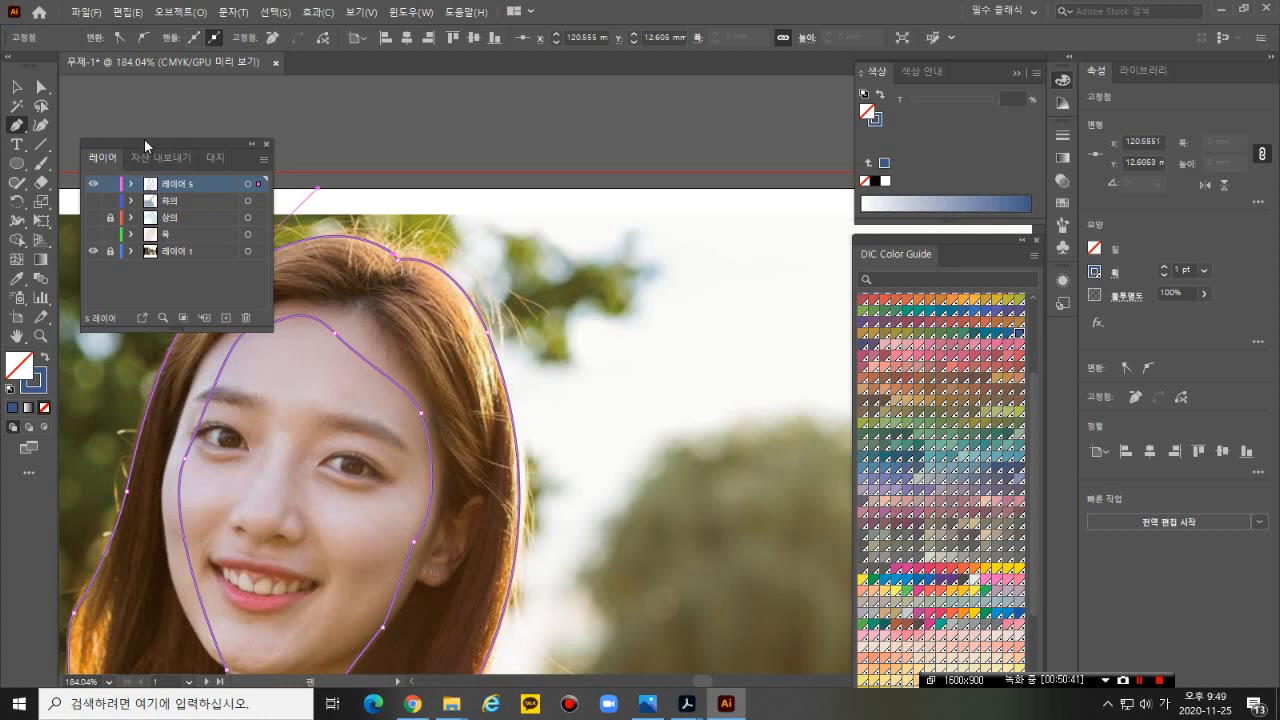
- Rename the layer holding the hair outline to 머리
{"action": "left_click_drag", "start_coordinate": [144, 138], "coordinate": [128, 90]}
{"action": "left_click_drag", "start_coordinate": [430, 385], "coordinate": [590, 212]}
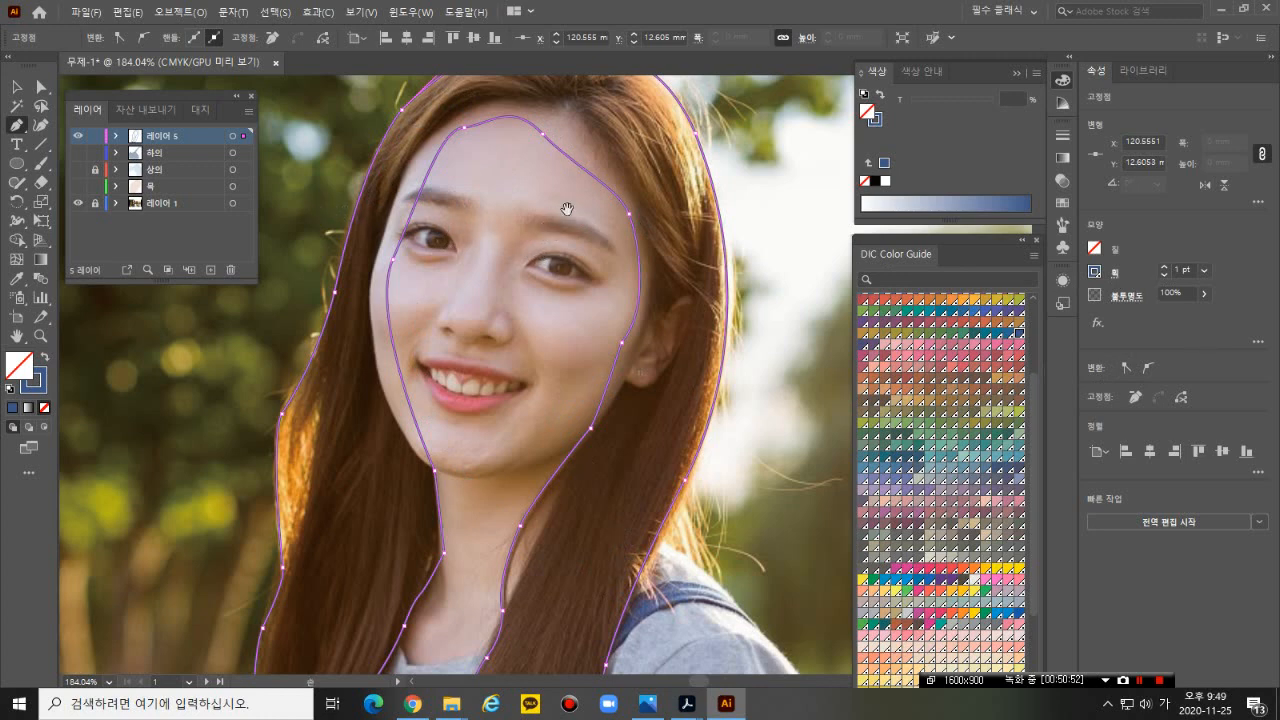
{"action": "left_click_drag", "start_coordinate": [580, 195], "coordinate": [522, 293]}
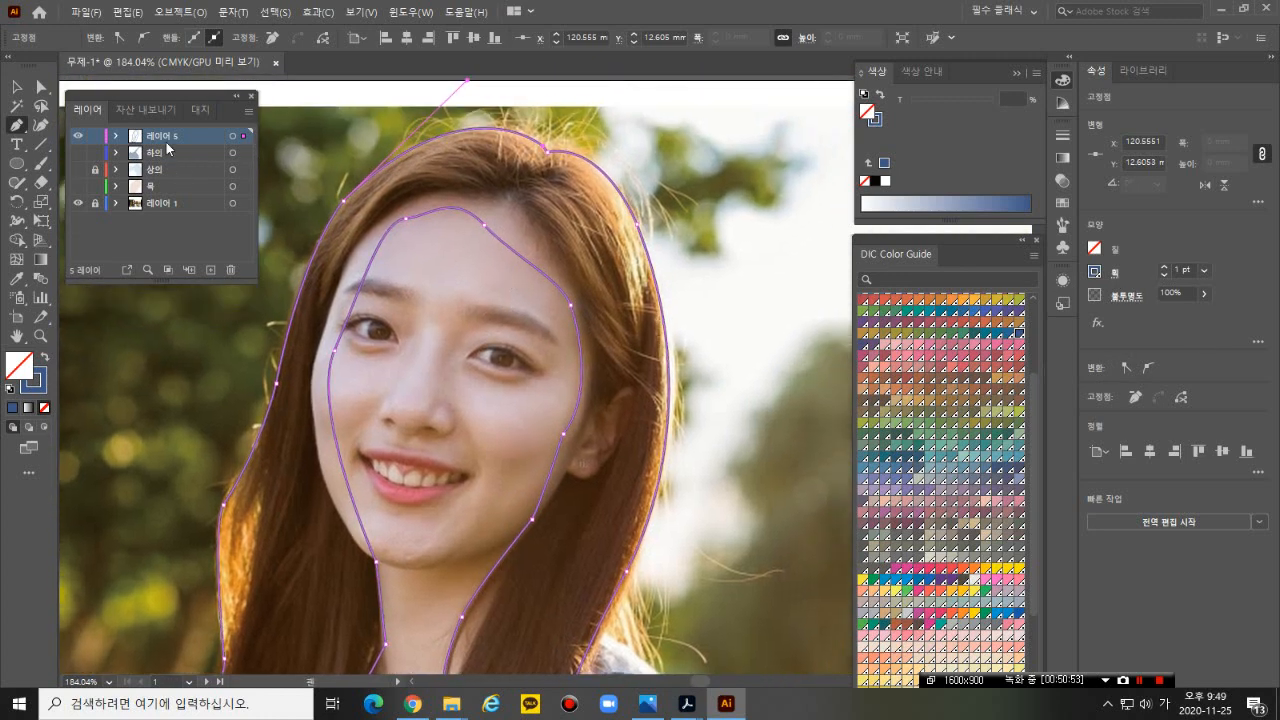
{"action": "double_click", "coordinate": [163, 136]}
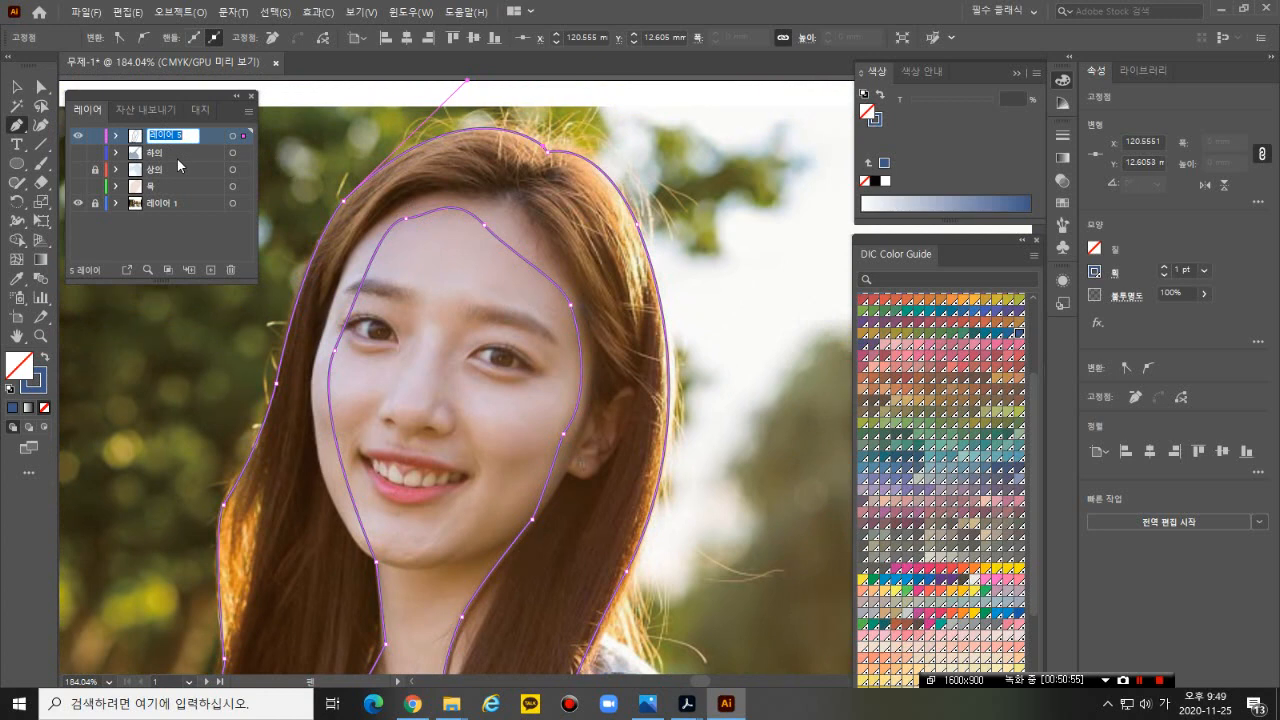
{"action": "type", "text": "머리"}
{"action": "key", "text": "Return"}
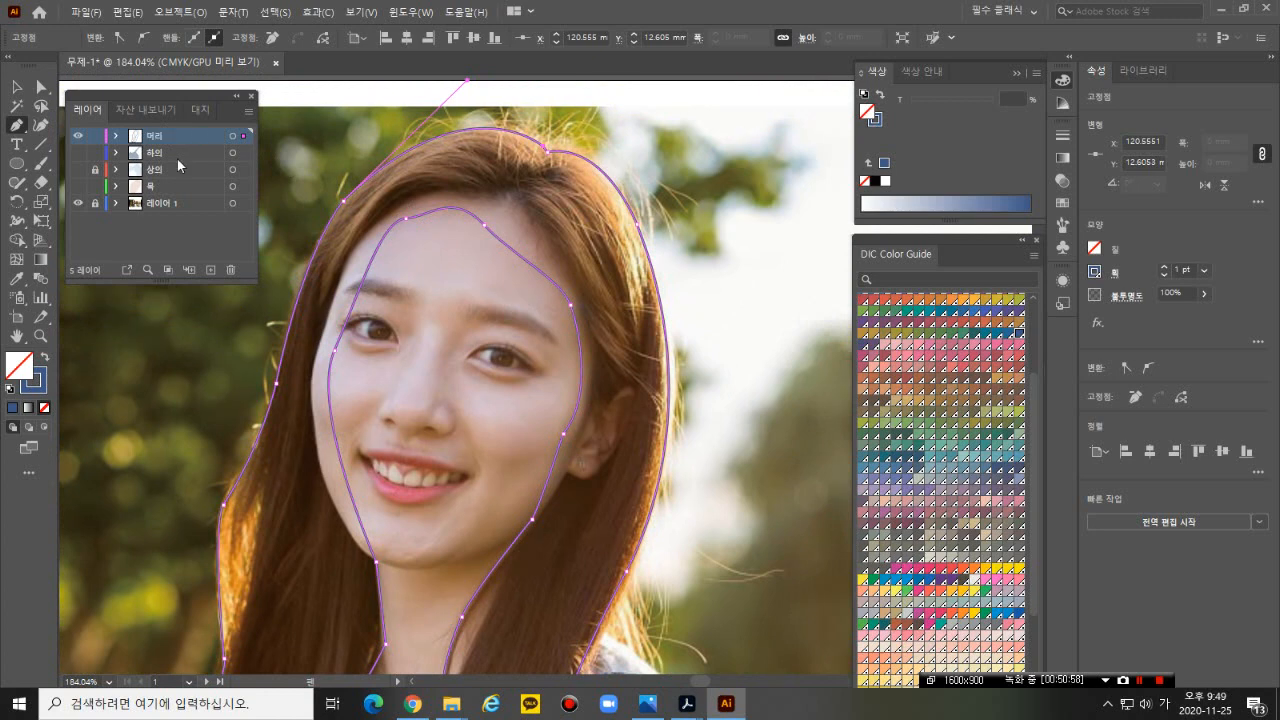
- Add a new layer above 머리 and lock the 머리 layer
{"action": "left_click", "coordinate": [210, 269]}
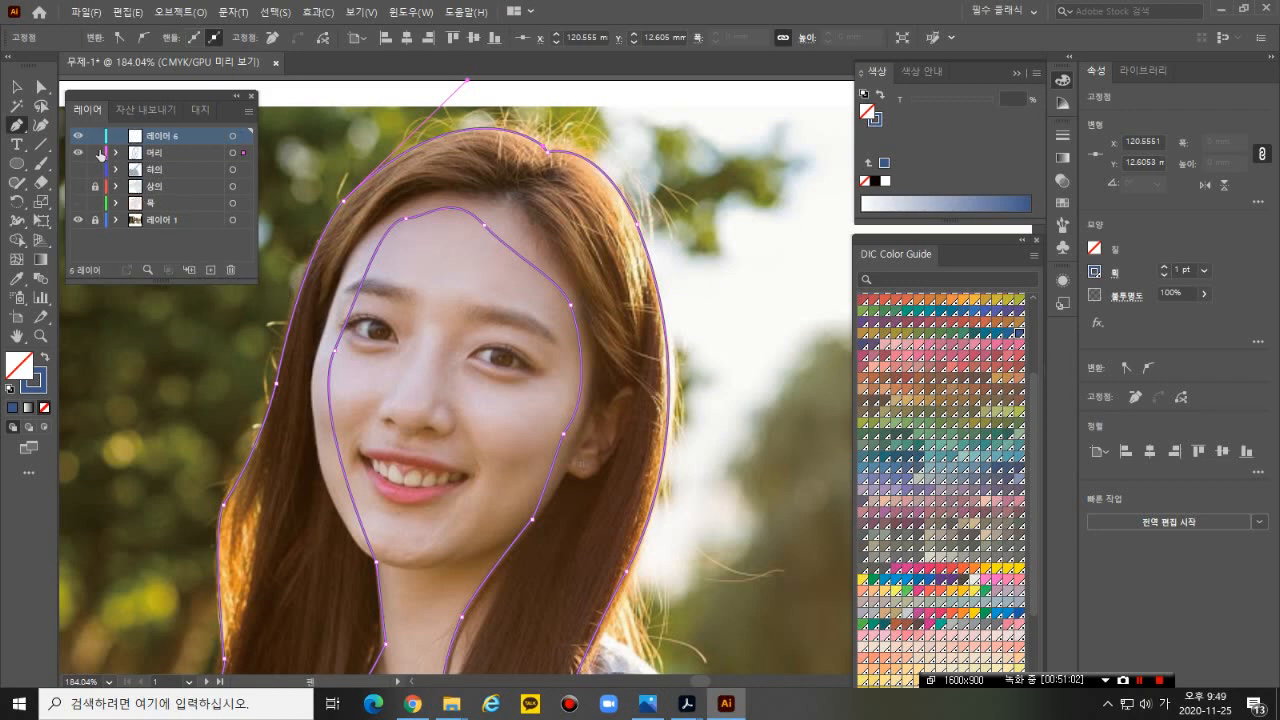
{"action": "left_click", "coordinate": [95, 153]}
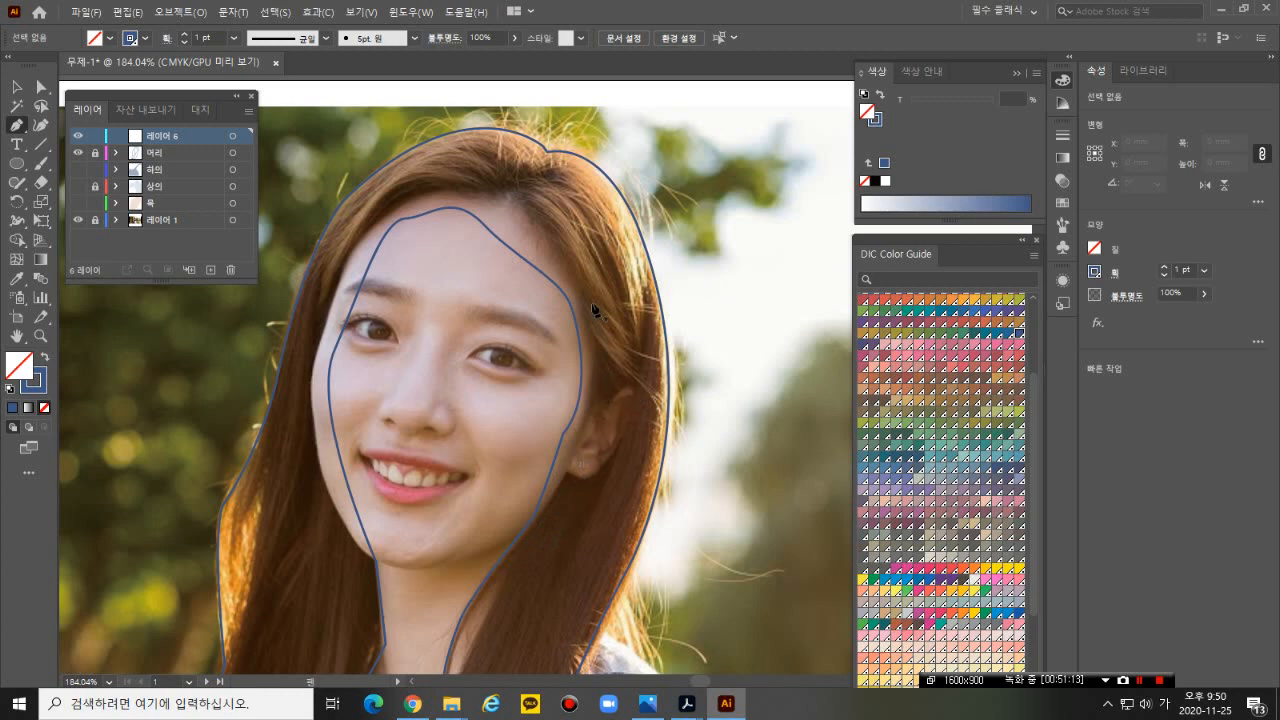
{"action": "left_click", "coordinate": [506, 203]}
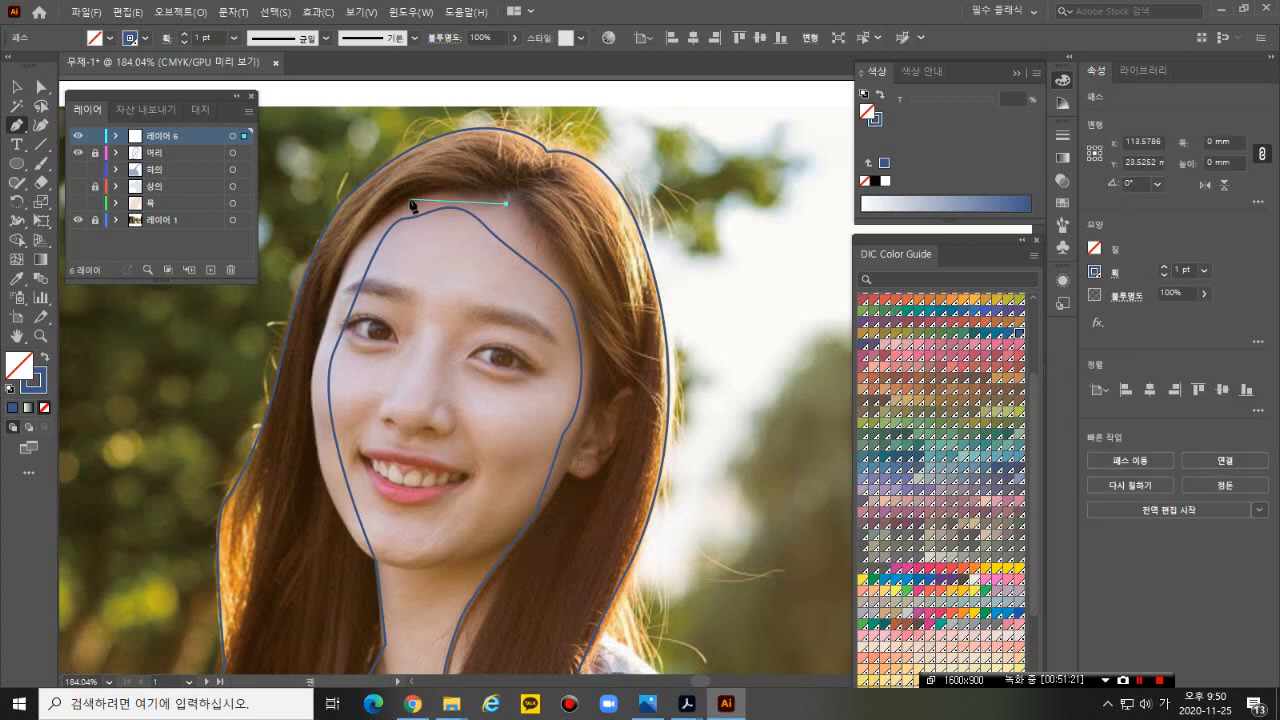
{"action": "left_click_drag", "start_coordinate": [410, 201], "coordinate": [360, 220]}
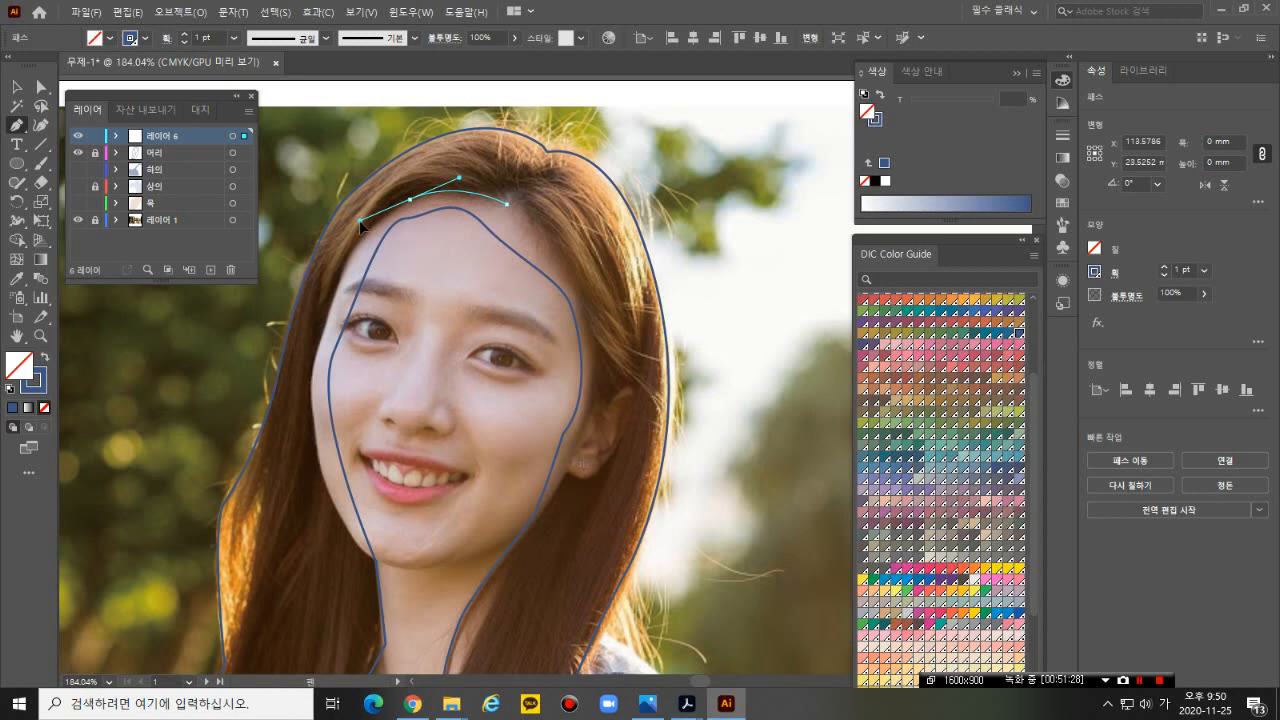
{"action": "left_click_drag", "start_coordinate": [360, 224], "coordinate": [361, 225]}
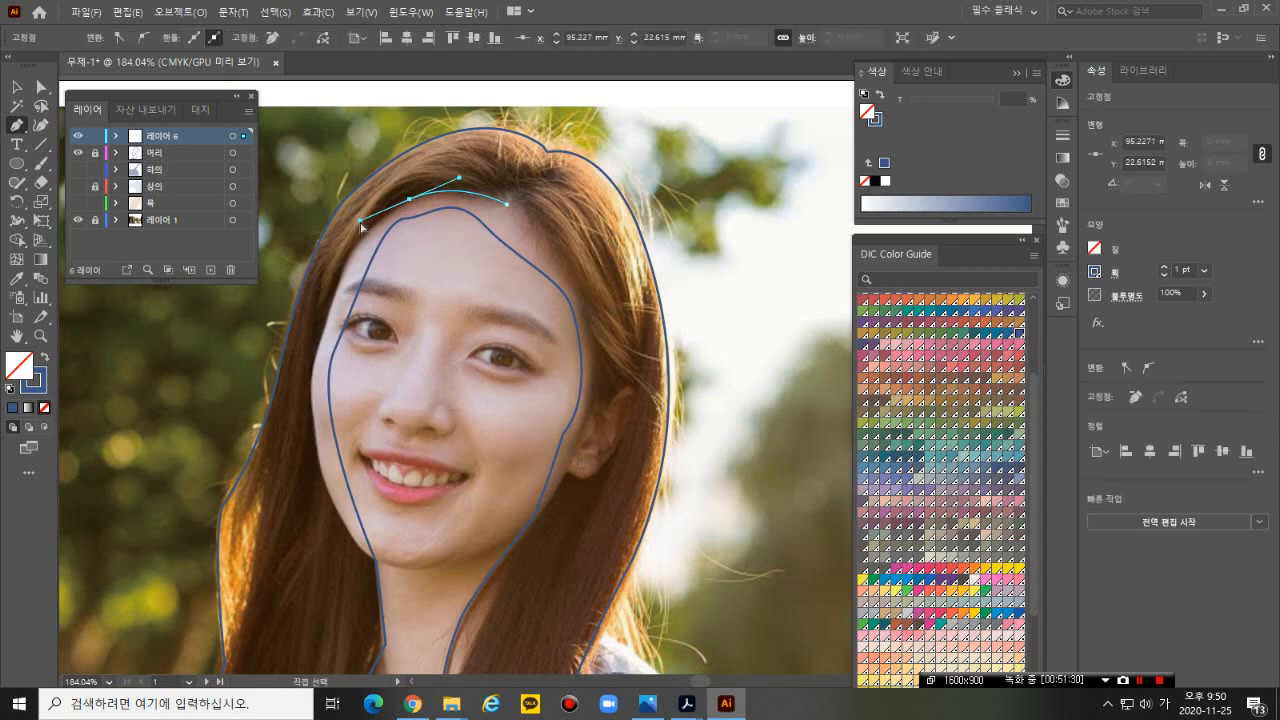
{"action": "left_click", "coordinate": [362, 226], "text": "ctrl"}
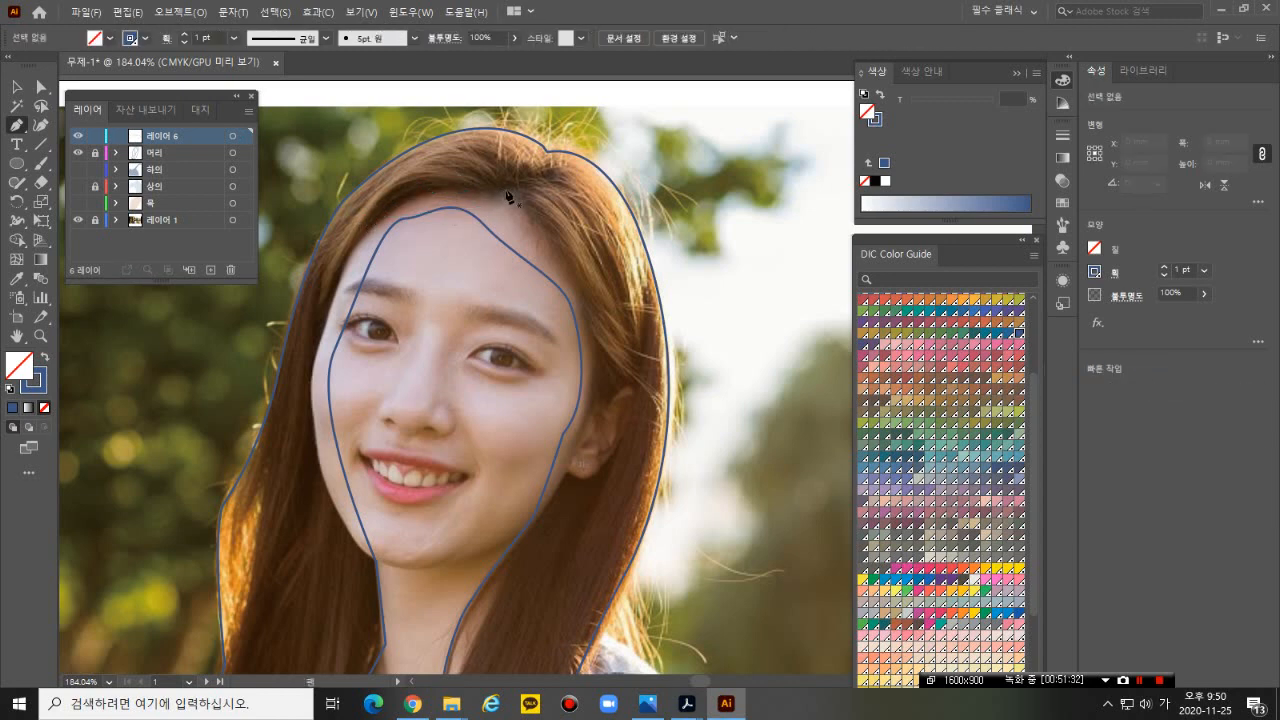
- Start the face outline at the hair parting with the Pen tool and trace the hairline down to the left temple
{"action": "left_click_drag", "start_coordinate": [507, 190], "coordinate": [441, 194]}
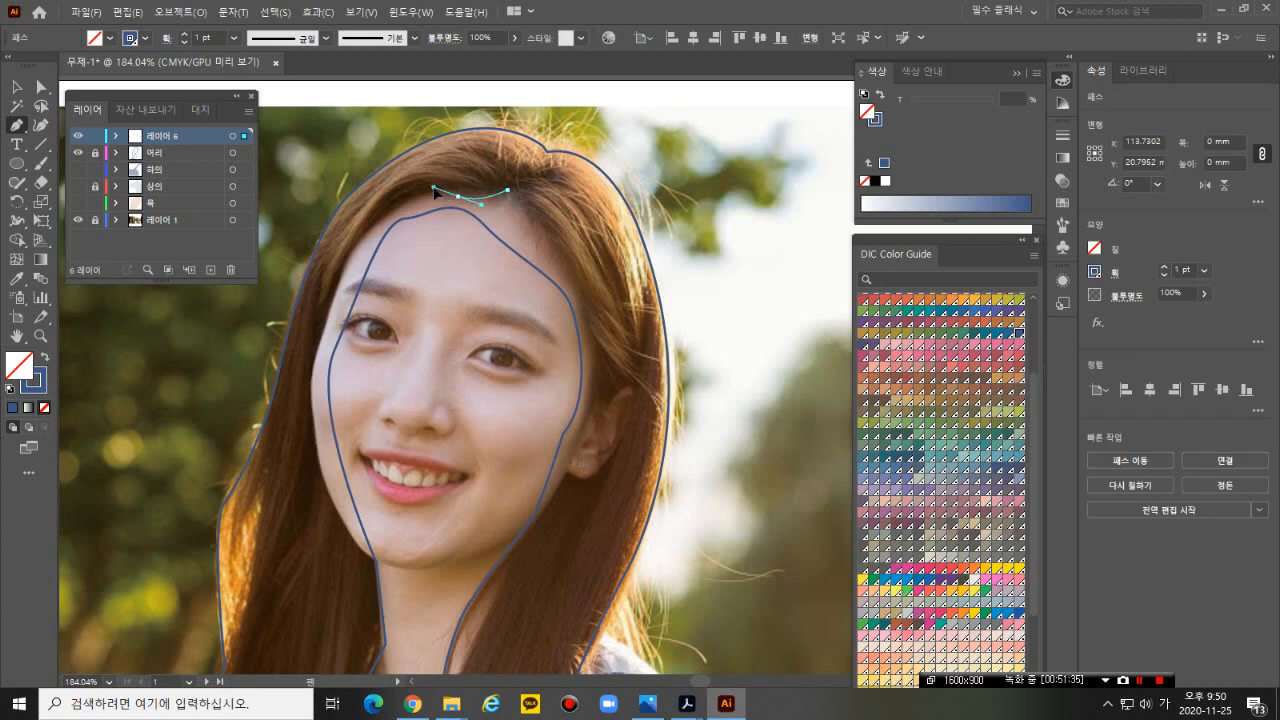
{"action": "left_click", "coordinate": [457, 198]}
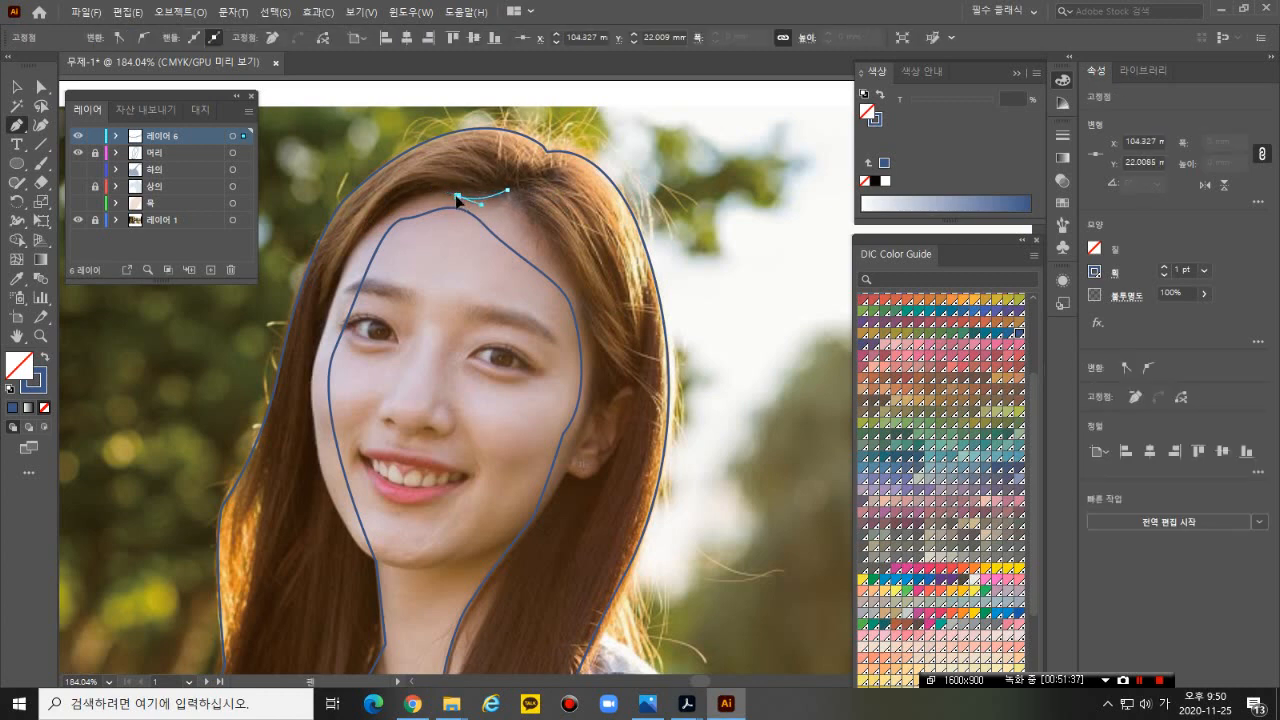
{"action": "left_click_drag", "start_coordinate": [411, 198], "coordinate": [378, 211]}
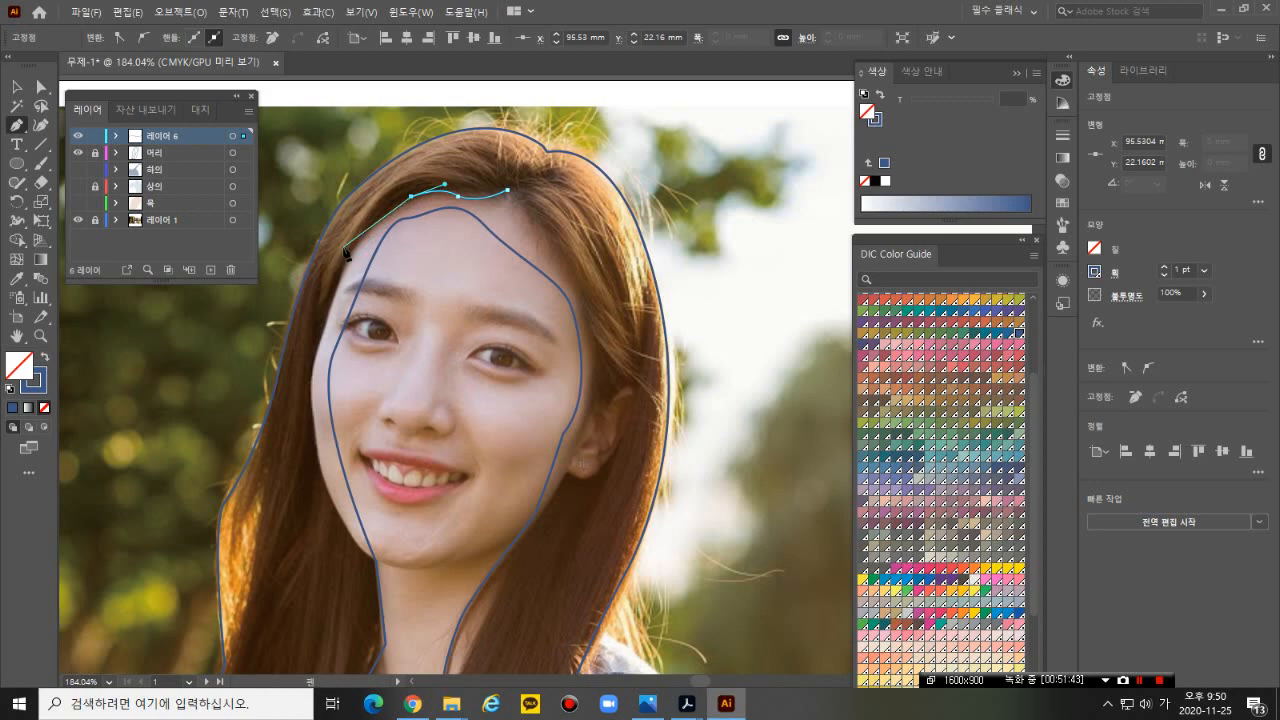
{"action": "left_click_drag", "start_coordinate": [350, 256], "coordinate": [315, 305]}
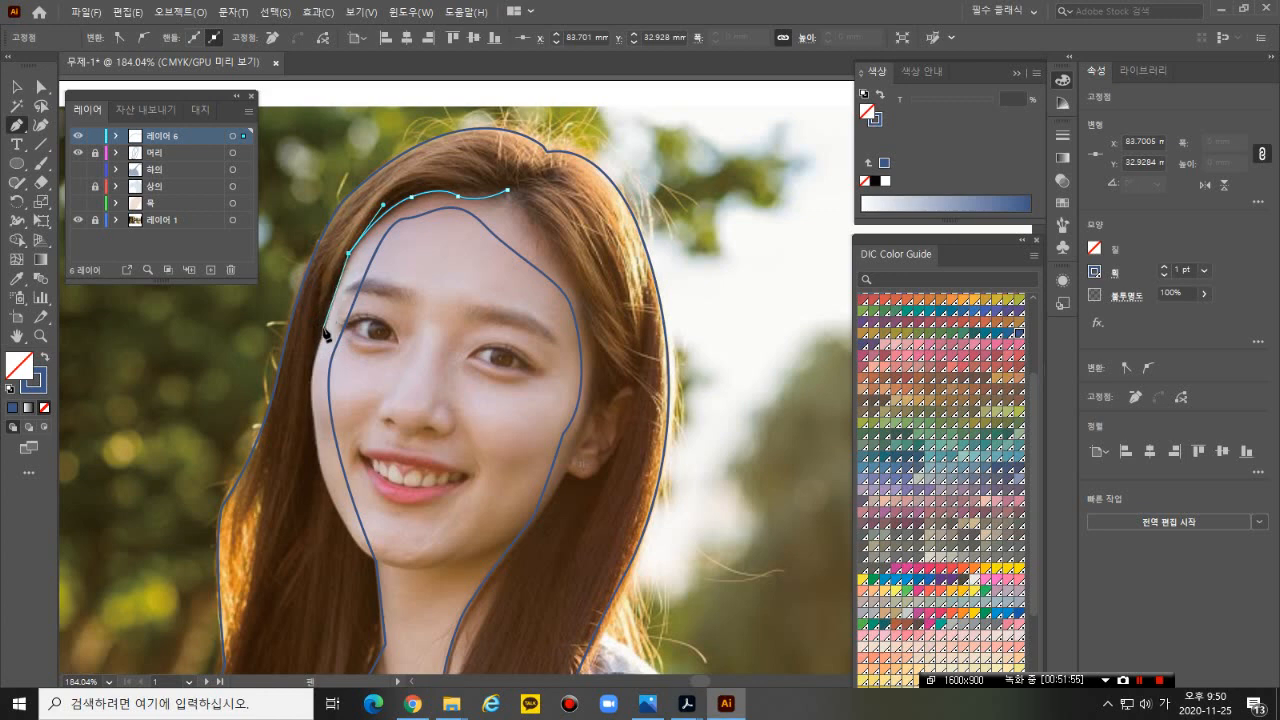
- Continue the face outline from the left temple past the eye and down the left cheek to mouth level
{"action": "left_click", "coordinate": [336, 283]}
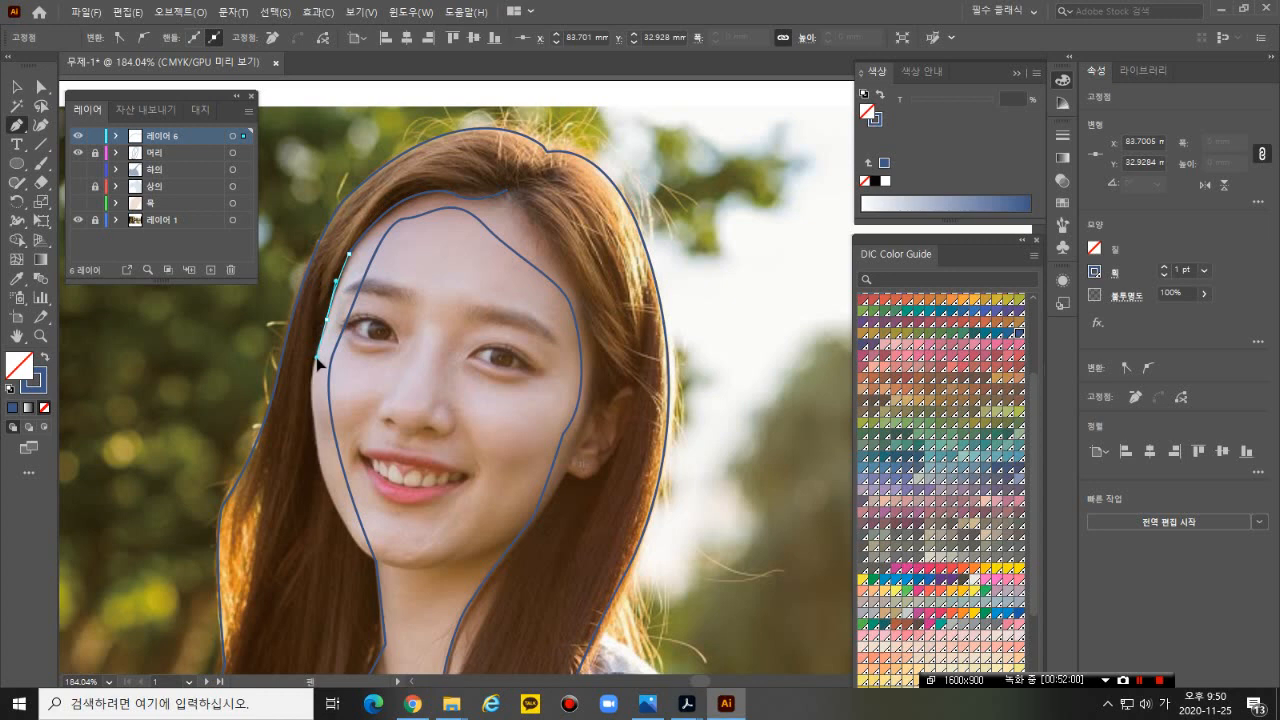
{"action": "left_click", "coordinate": [326, 320]}
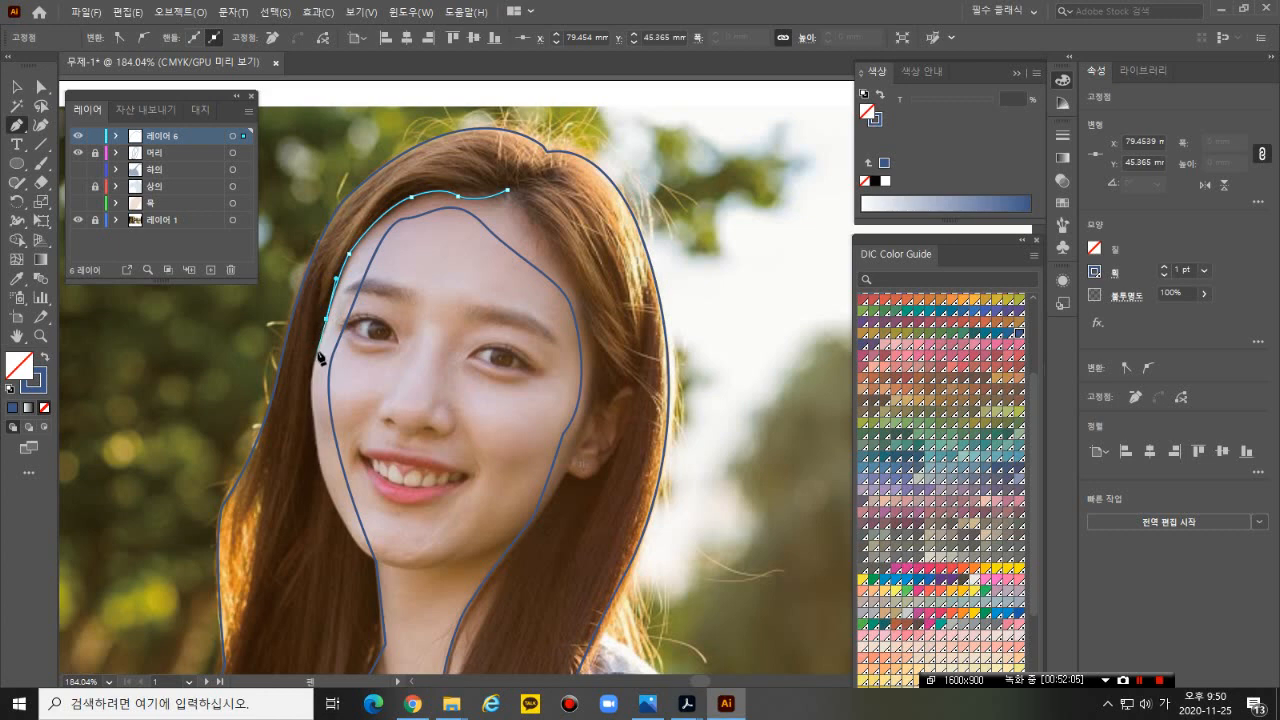
{"action": "left_click_drag", "start_coordinate": [316, 354], "coordinate": [312, 383]}
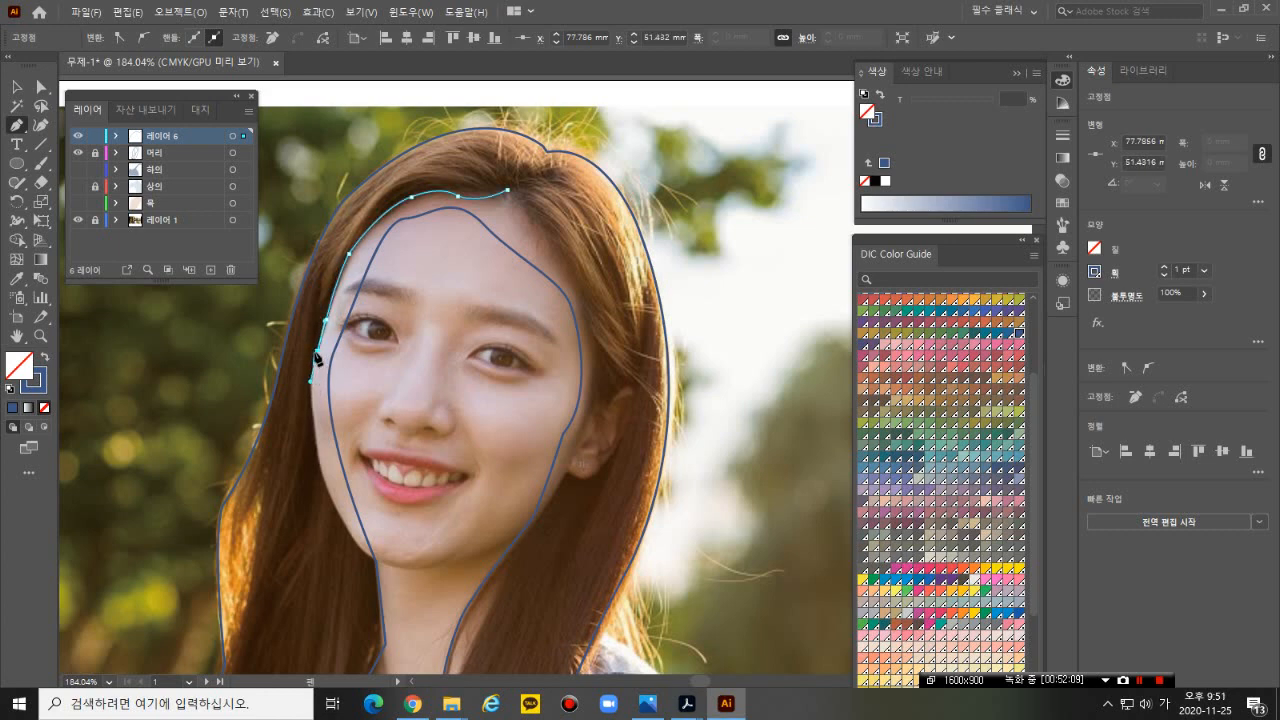
{"action": "left_click", "coordinate": [317, 354], "text": "alt"}
{"action": "left_click_drag", "start_coordinate": [317, 450], "coordinate": [325, 515]}
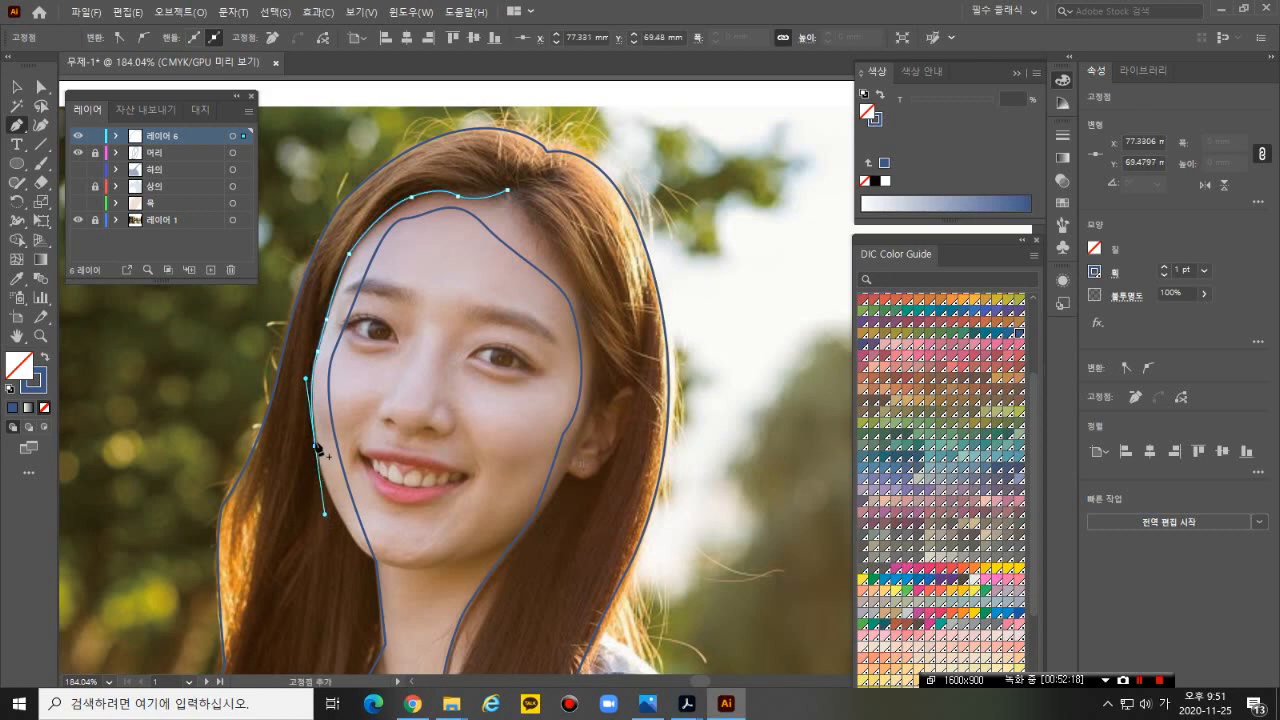
{"action": "left_click", "coordinate": [316, 447]}
- Trace the left jaw, the underside of the chin and the right jaw up to the hair's edge
{"action": "left_click_drag", "start_coordinate": [355, 545], "coordinate": [383, 592]}
{"action": "left_click", "coordinate": [354, 543]}
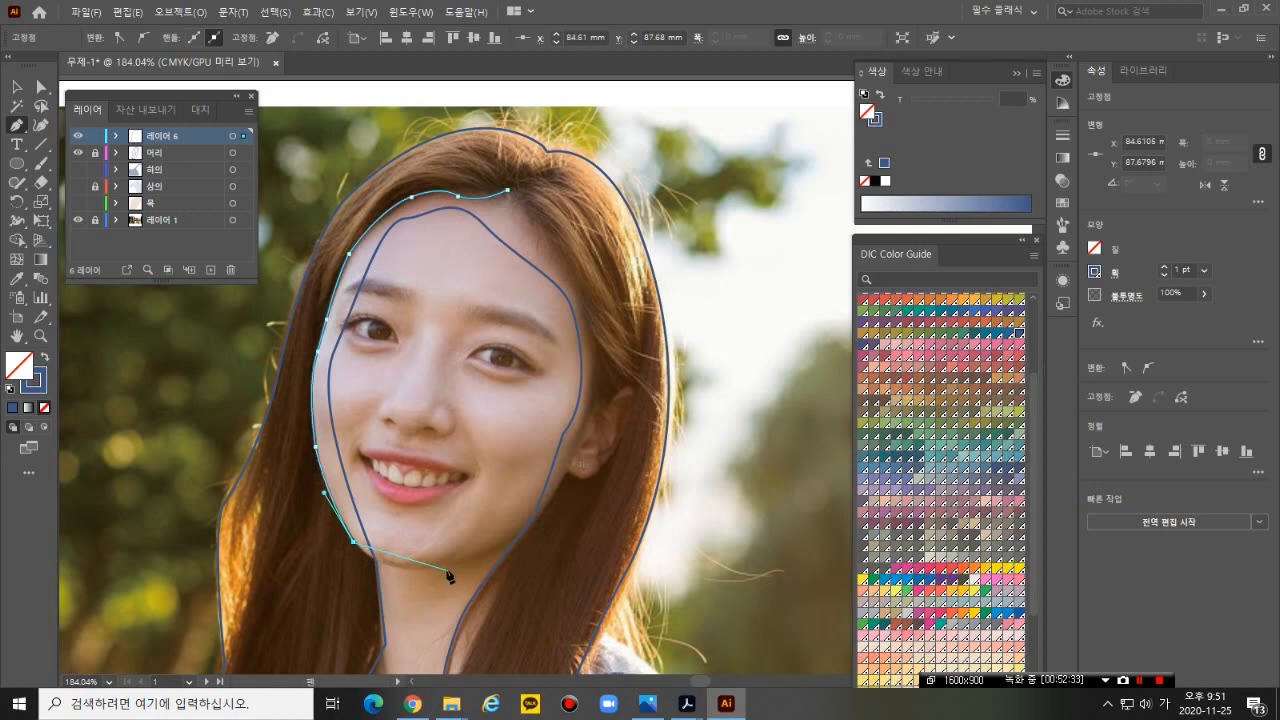
{"action": "left_click_drag", "start_coordinate": [432, 564], "coordinate": [483, 555]}
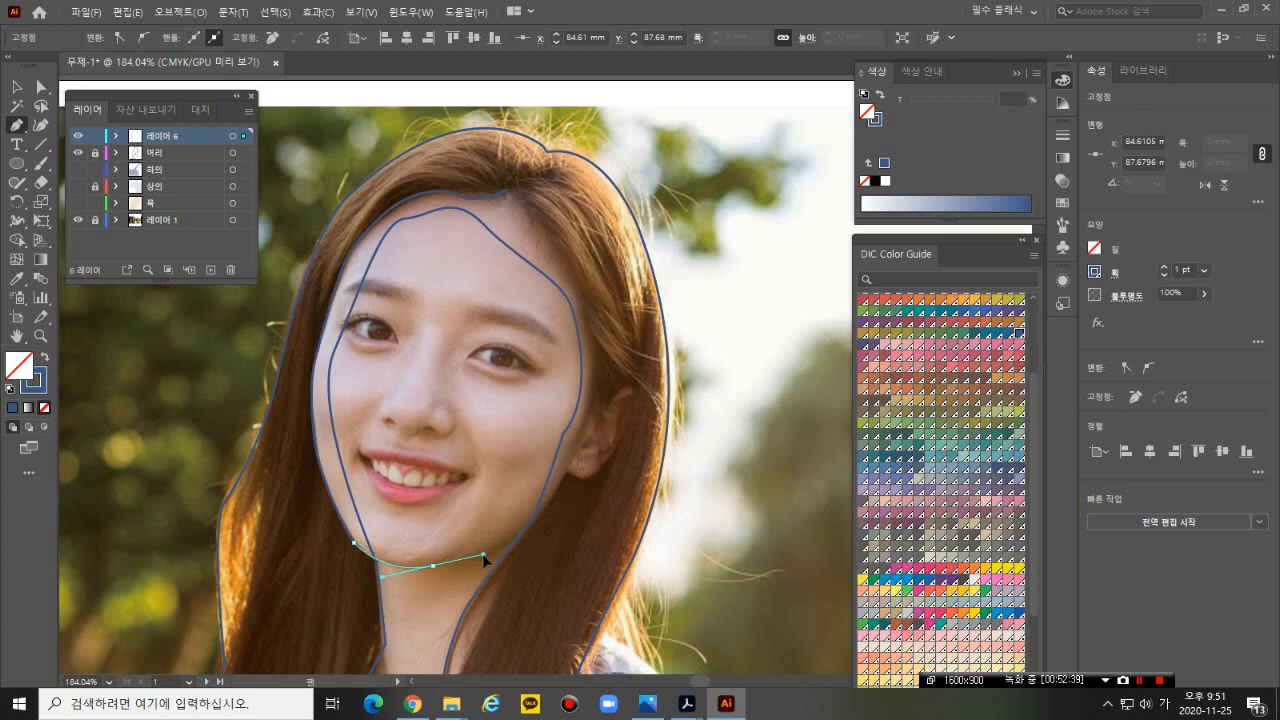
{"action": "left_click", "coordinate": [432, 566]}
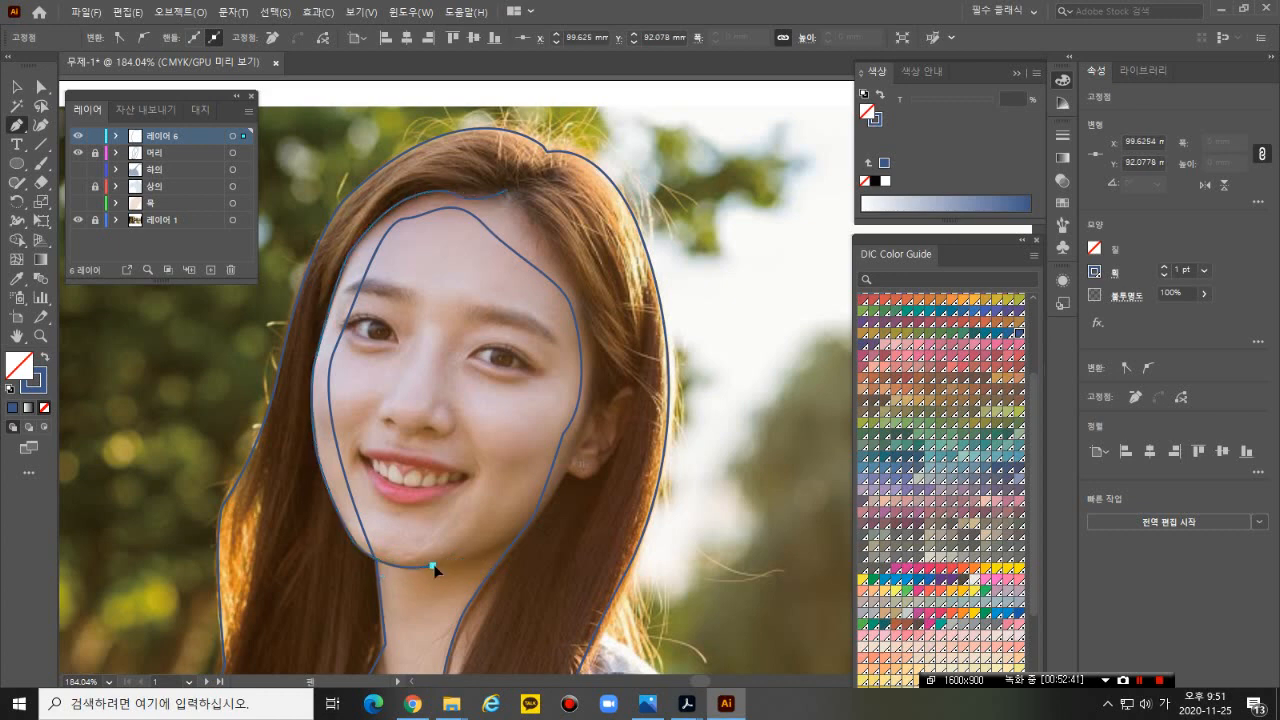
{"action": "left_click_drag", "start_coordinate": [434, 570], "coordinate": [587, 500]}
{"action": "left_click", "coordinate": [529, 530]}
- Extend the outline up the right jaw, around the earlobe and up the ear's outer edge
{"action": "left_click_drag", "start_coordinate": [530, 530], "coordinate": [567, 477]}
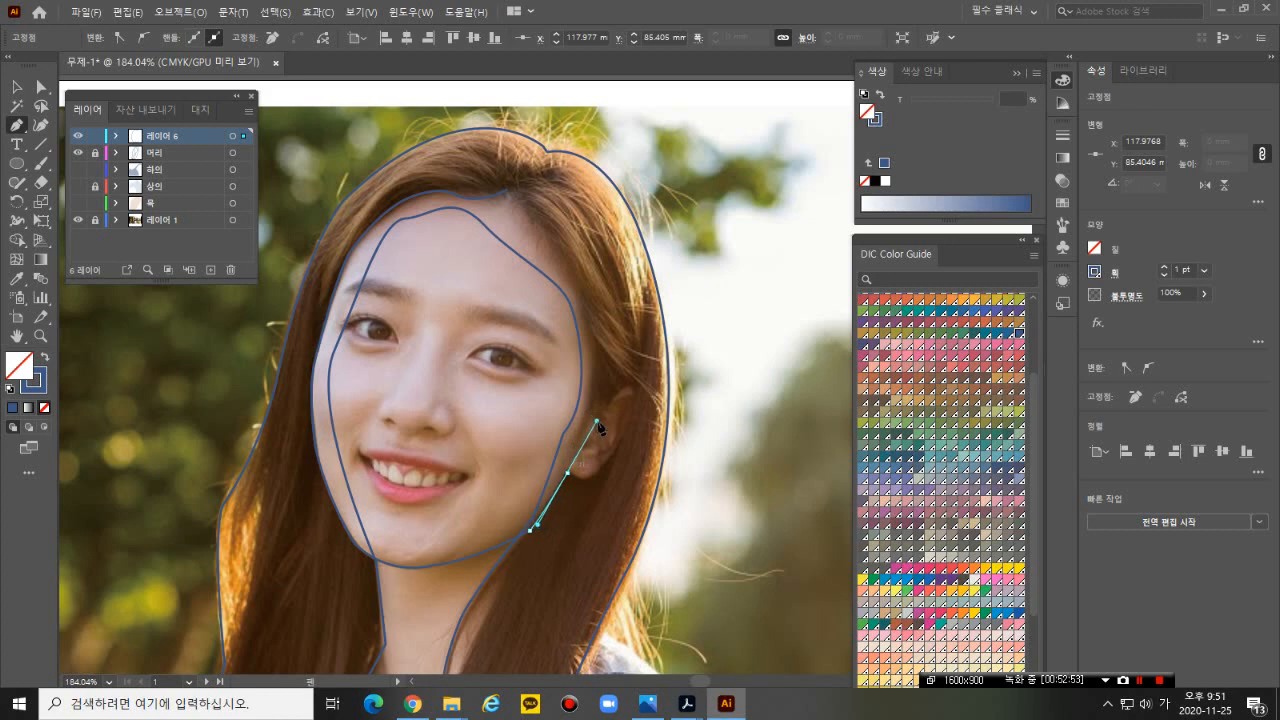
{"action": "left_click", "coordinate": [584, 486]}
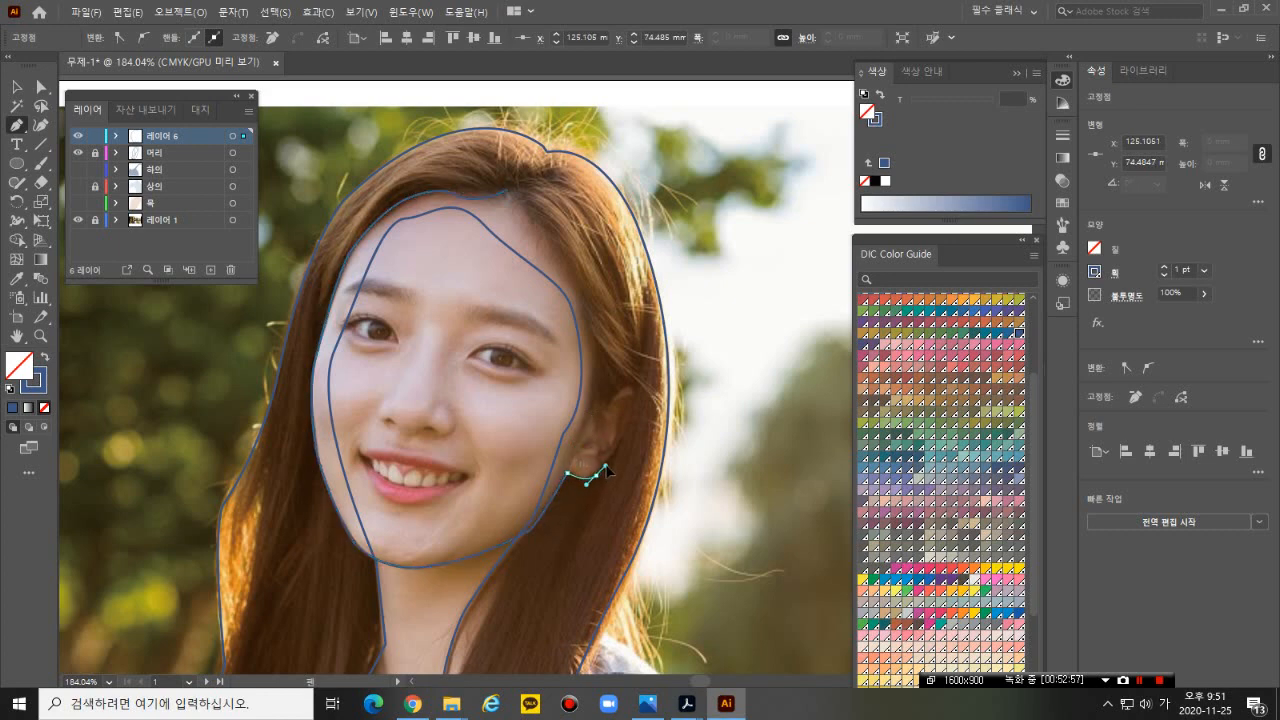
{"action": "left_click", "coordinate": [608, 463]}
{"action": "left_click", "coordinate": [596, 476]}
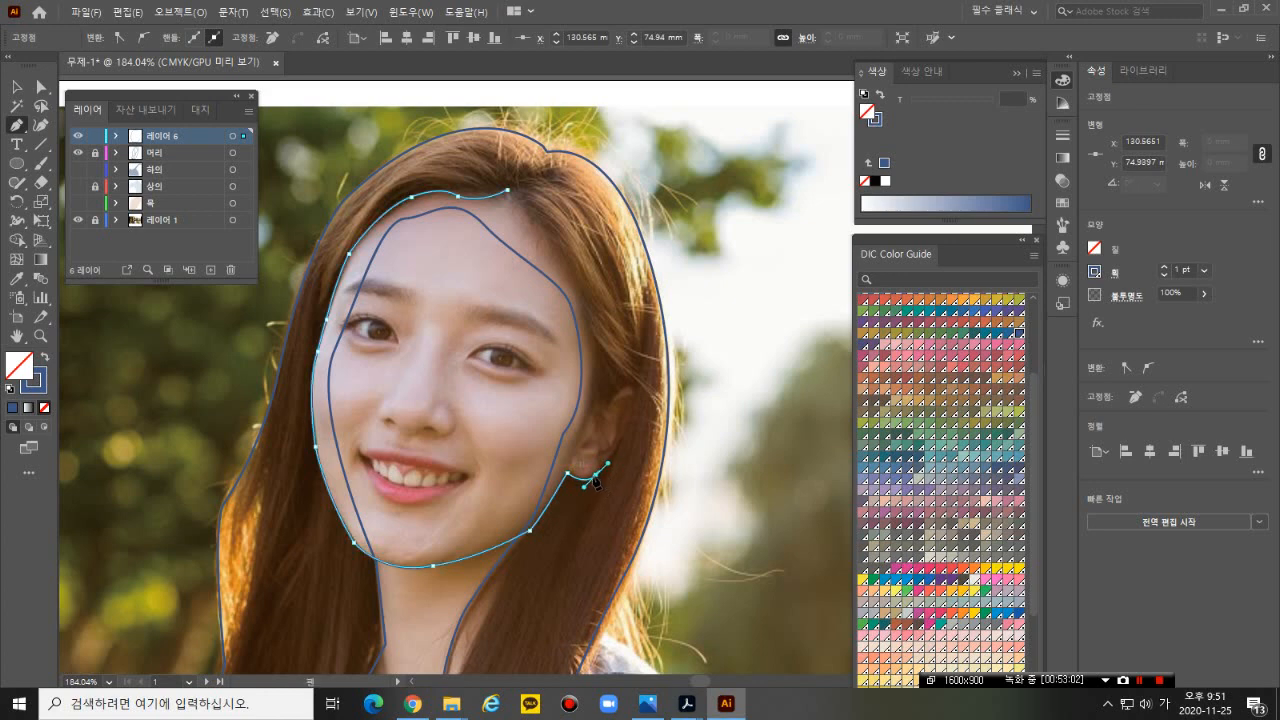
{"action": "key", "text": "ctrl+z"}
{"action": "left_click", "coordinate": [611, 462]}
{"action": "left_click", "coordinate": [624, 437]}
{"action": "left_click", "coordinate": [638, 410]}
{"action": "left_click_drag", "start_coordinate": [638, 410], "coordinate": [647, 401]}
{"action": "key", "text": "ctrl+z"}
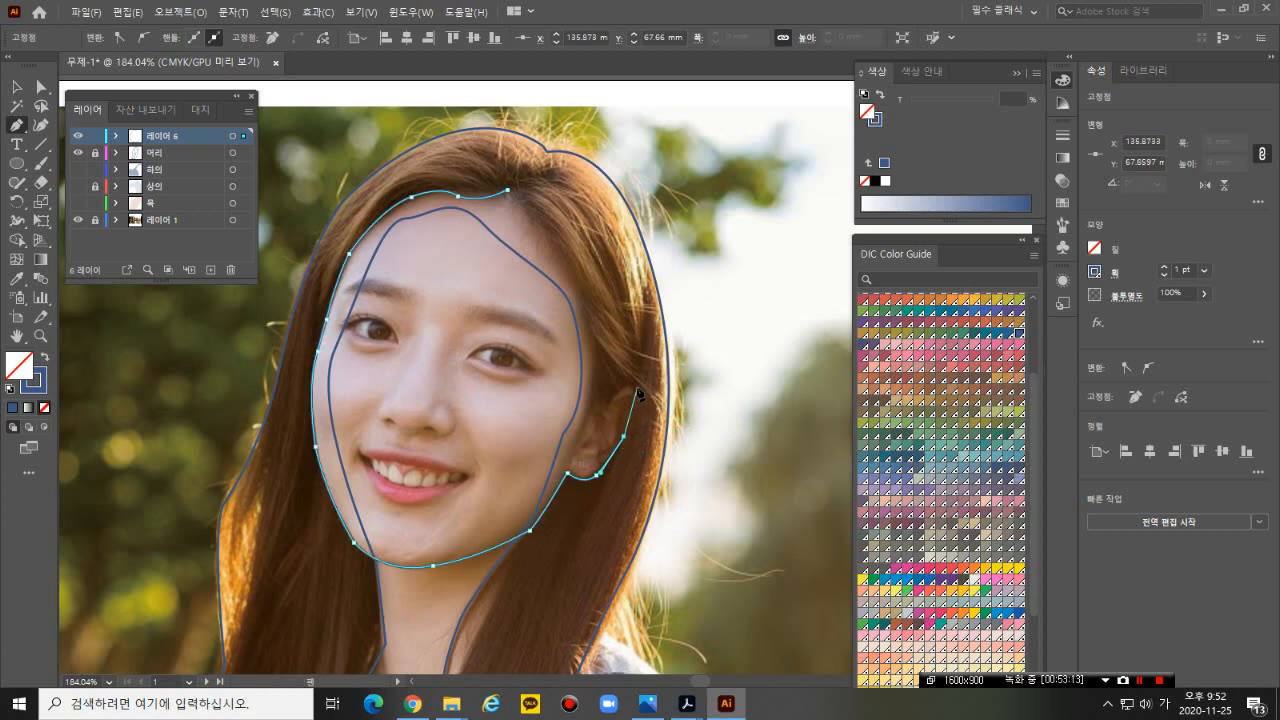
- Curve the outline over the top of the ear and back to where the ear meets the face
{"action": "left_click", "coordinate": [629, 388]}
{"action": "left_click_drag", "start_coordinate": [629, 388], "coordinate": [603, 430]}
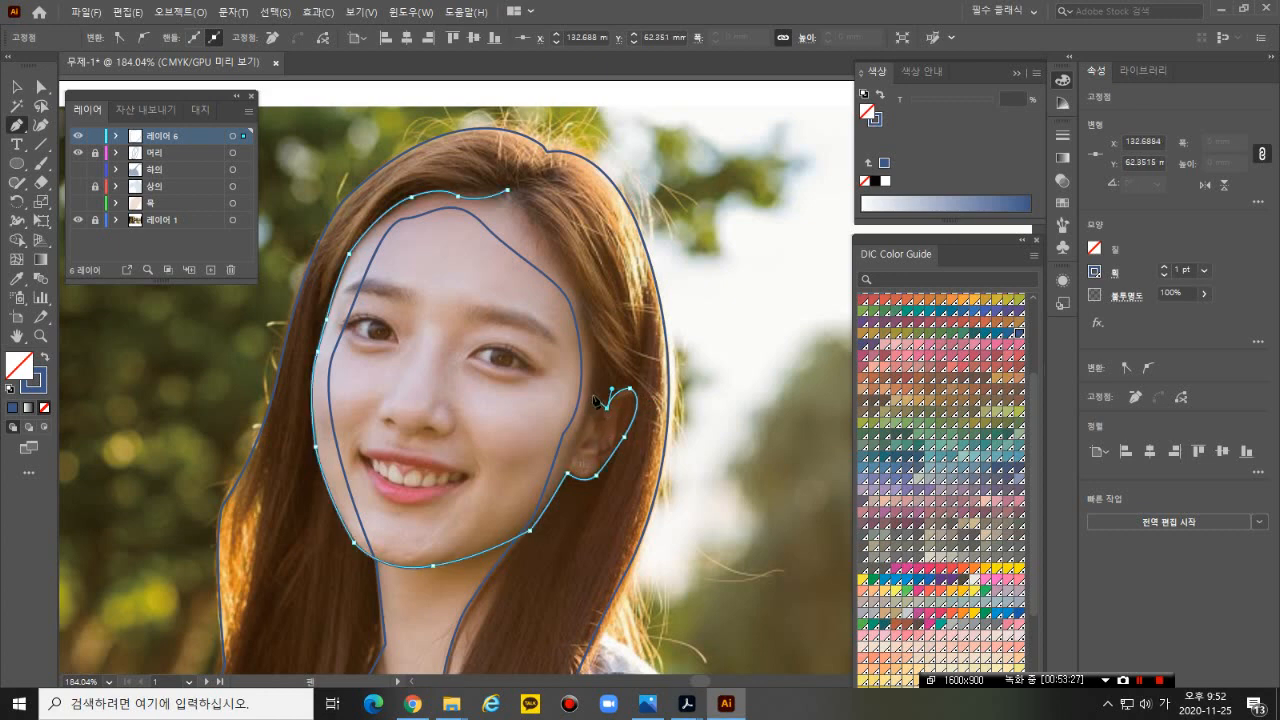
{"action": "left_click_drag", "start_coordinate": [598, 398], "coordinate": [593, 385]}
{"action": "left_click", "coordinate": [594, 394]}
- Trace the right hairline from the ear up to the parting and close the face outline at its starting point
{"action": "left_click_drag", "start_coordinate": [595, 398], "coordinate": [583, 305]}
{"action": "left_click_drag", "start_coordinate": [538, 227], "coordinate": [500, 205]}
{"action": "left_click", "coordinate": [533, 220]}
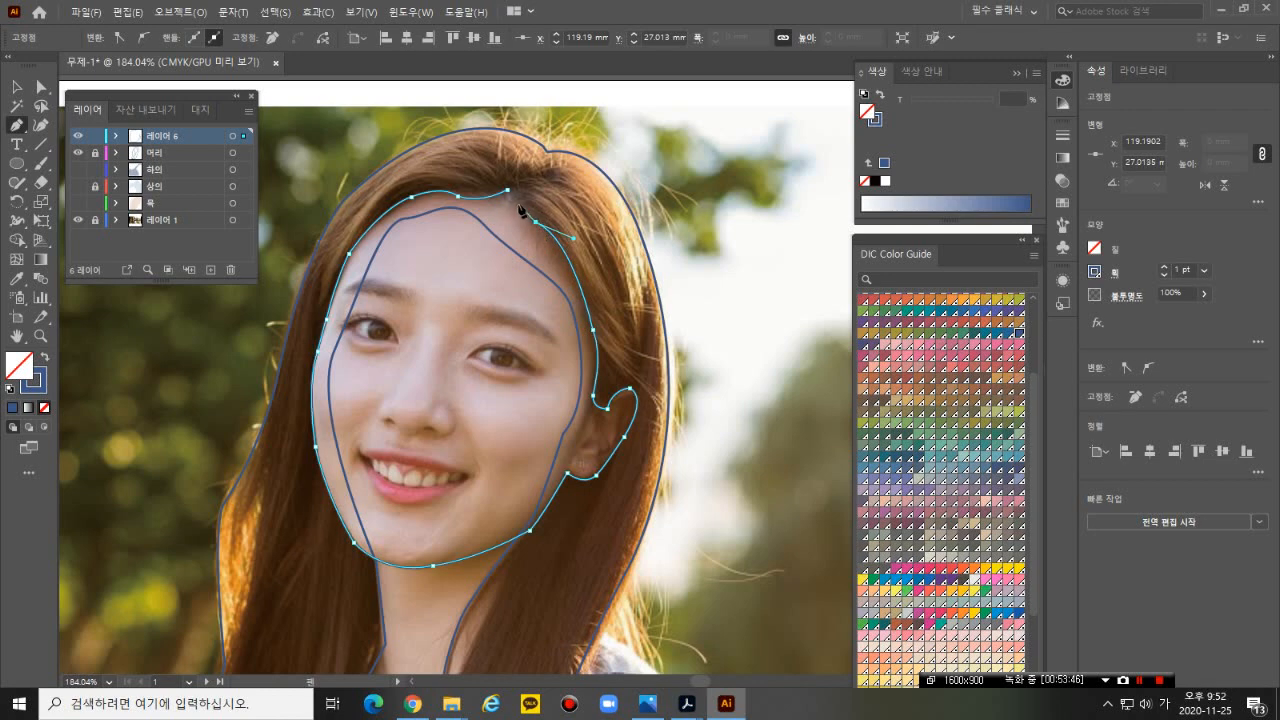
{"action": "left_click", "coordinate": [519, 196]}
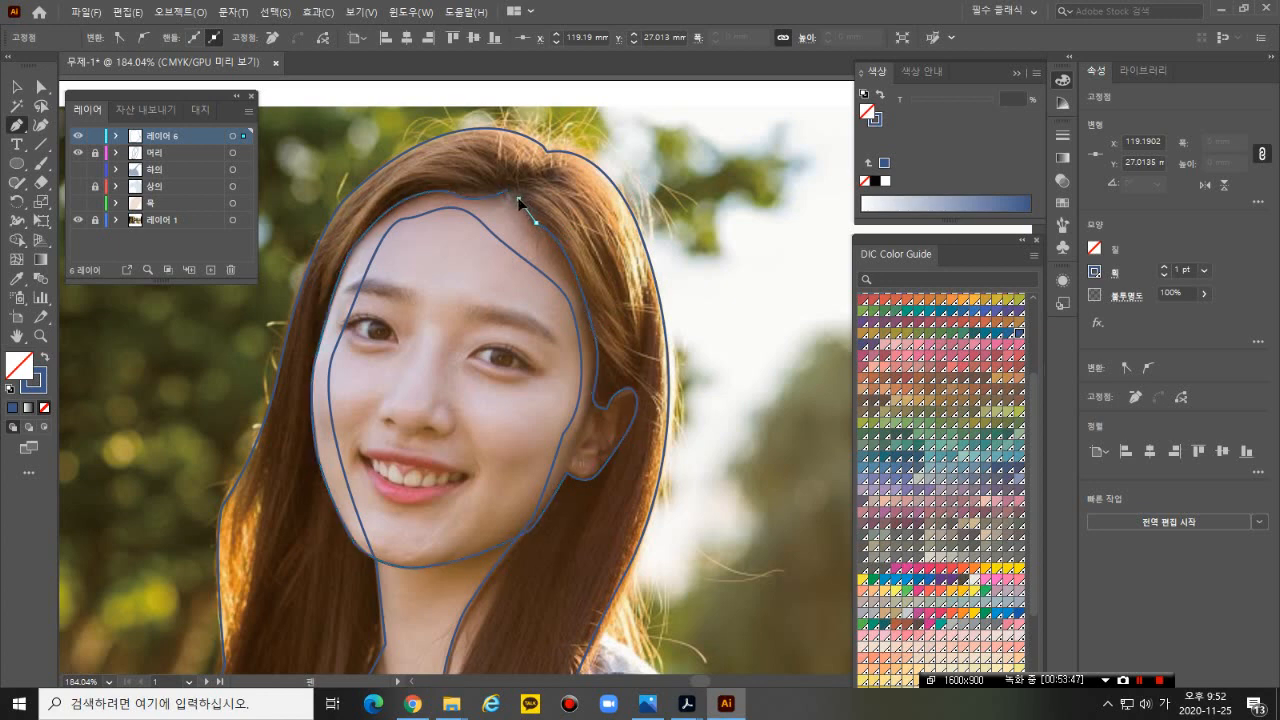
{"action": "left_click", "coordinate": [519, 195]}
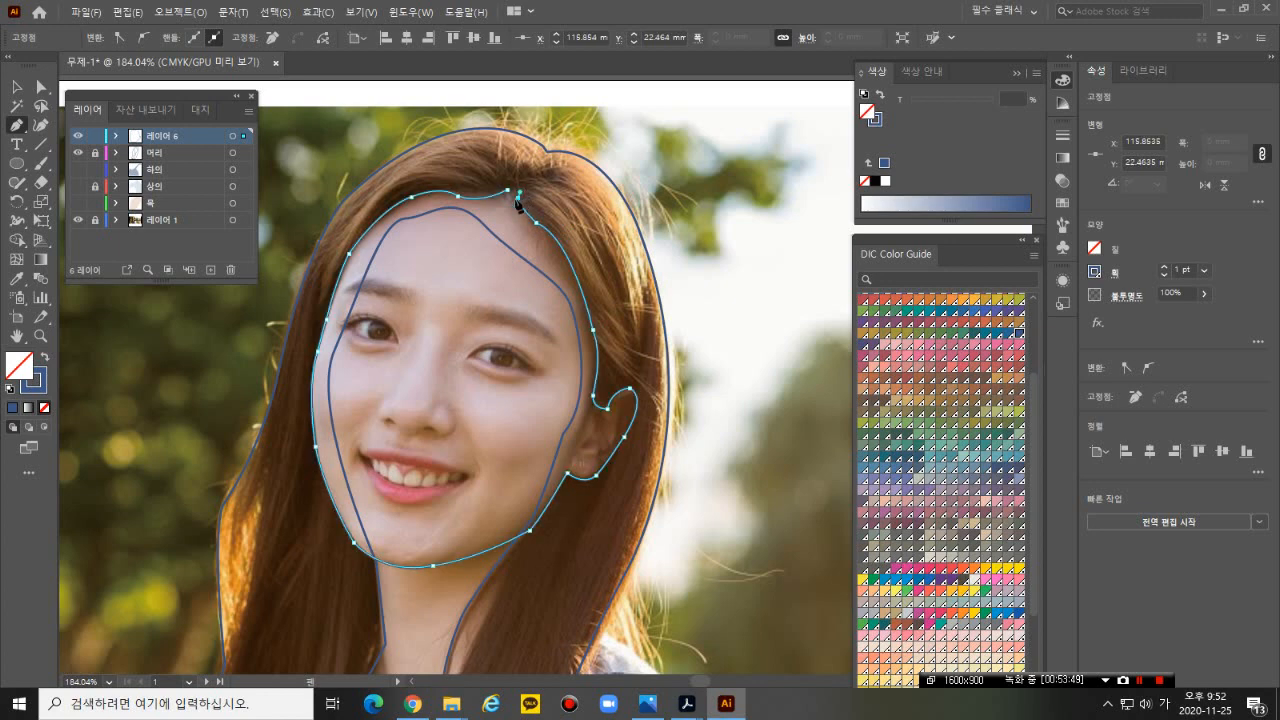
{"action": "left_click", "coordinate": [519, 197]}
{"action": "left_click", "coordinate": [507, 190]}
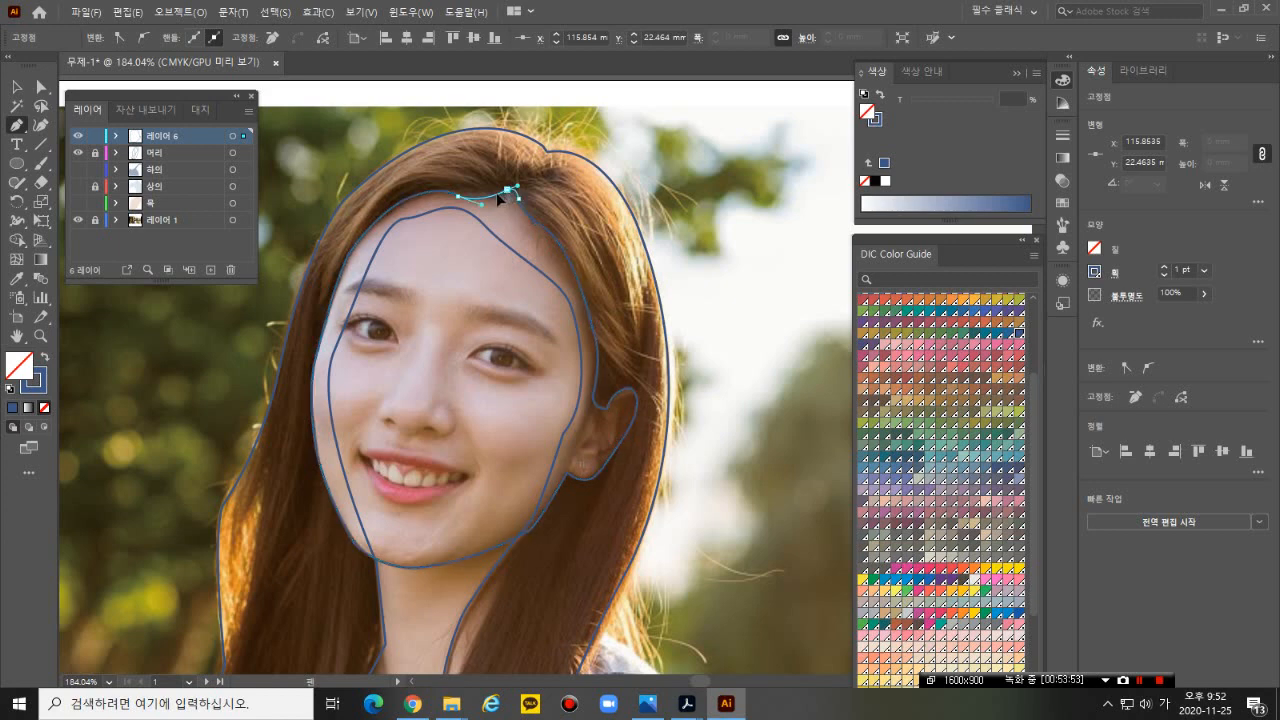
{"action": "left_click", "coordinate": [507, 191]}
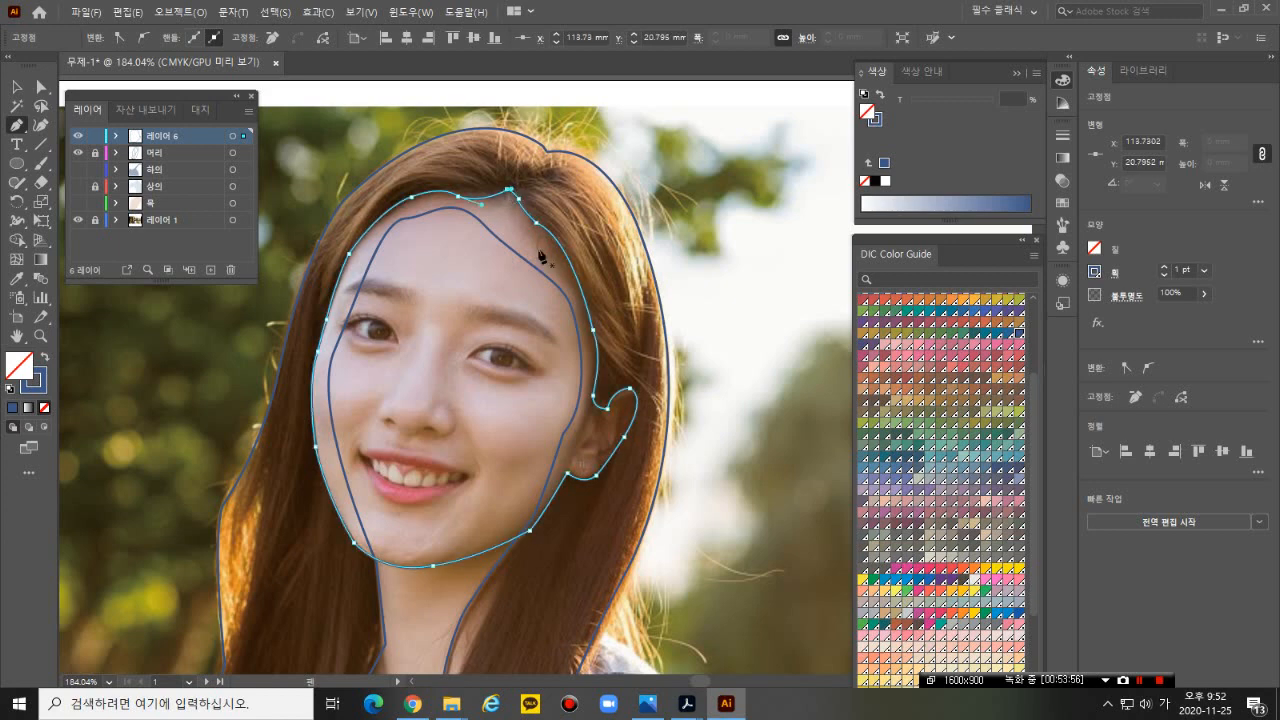
- Reshape the upper right hairline curve with the Direct Selection tool and shift the anchor point beside the parting outward
{"action": "left_click", "coordinate": [16, 87]}
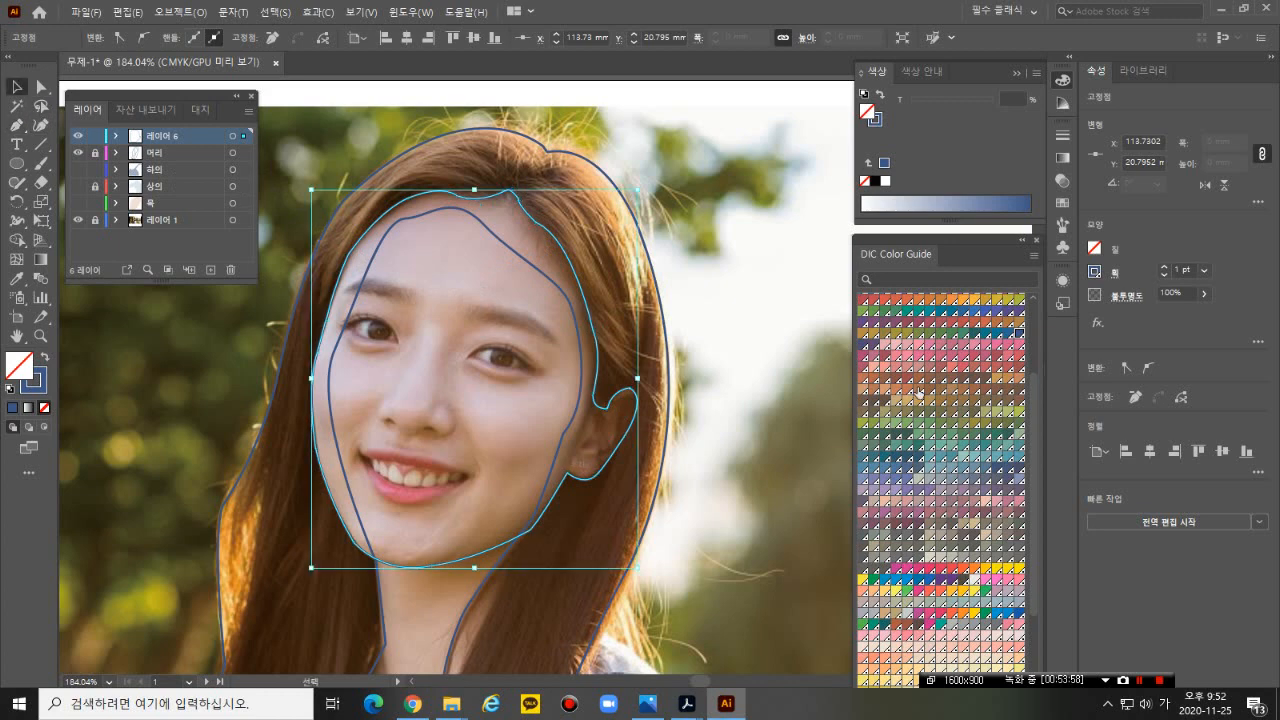
{"action": "left_click", "coordinate": [771, 314]}
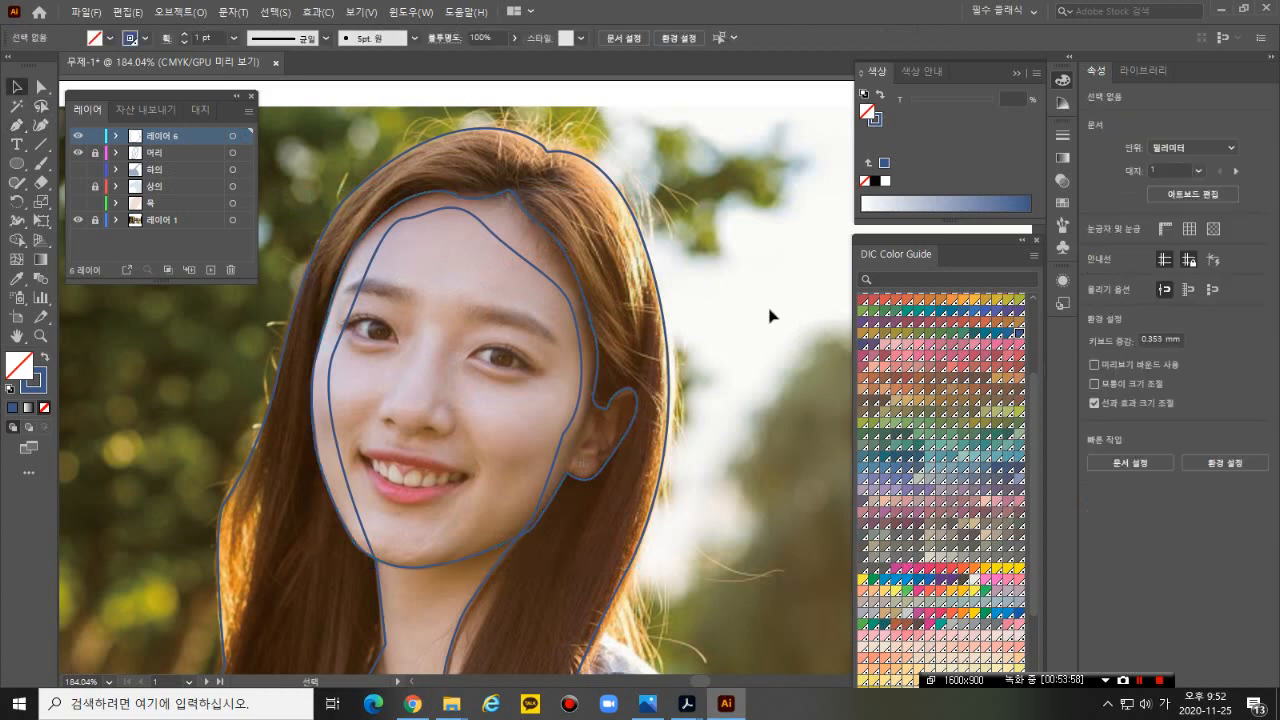
{"action": "left_click", "coordinate": [542, 223]}
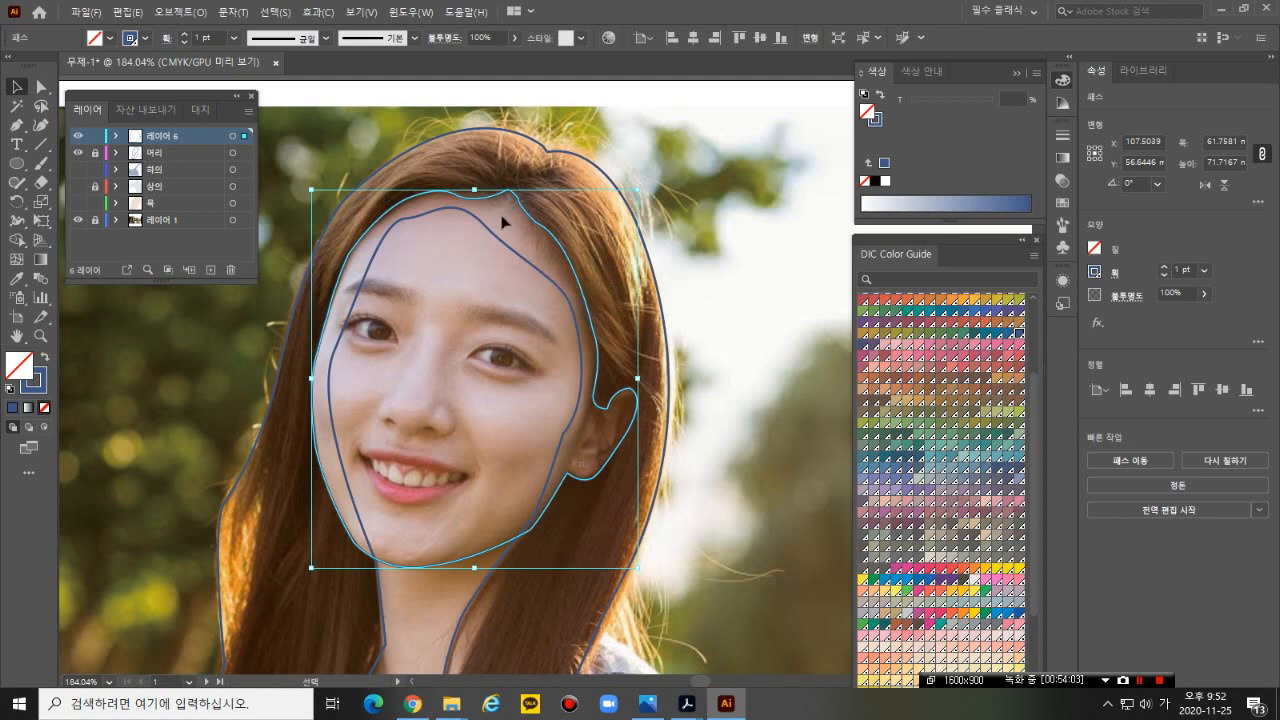
{"action": "left_click", "coordinate": [41, 87]}
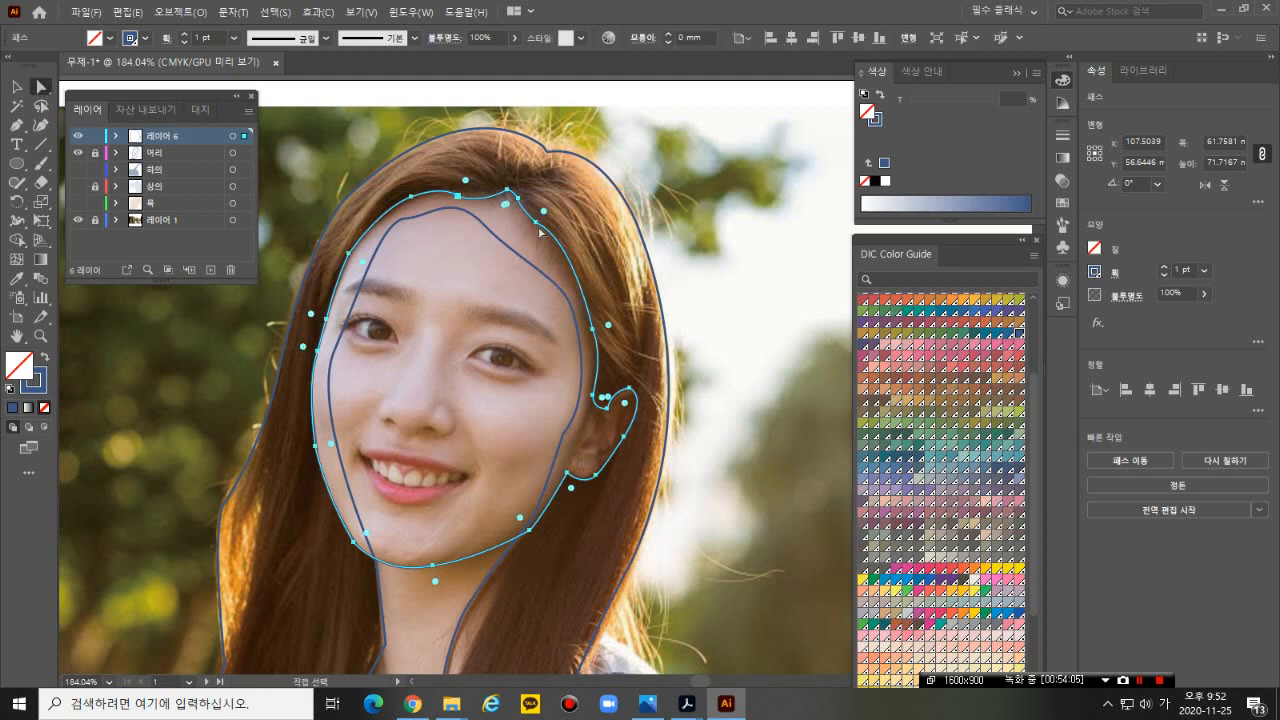
{"action": "left_click", "coordinate": [777, 246]}
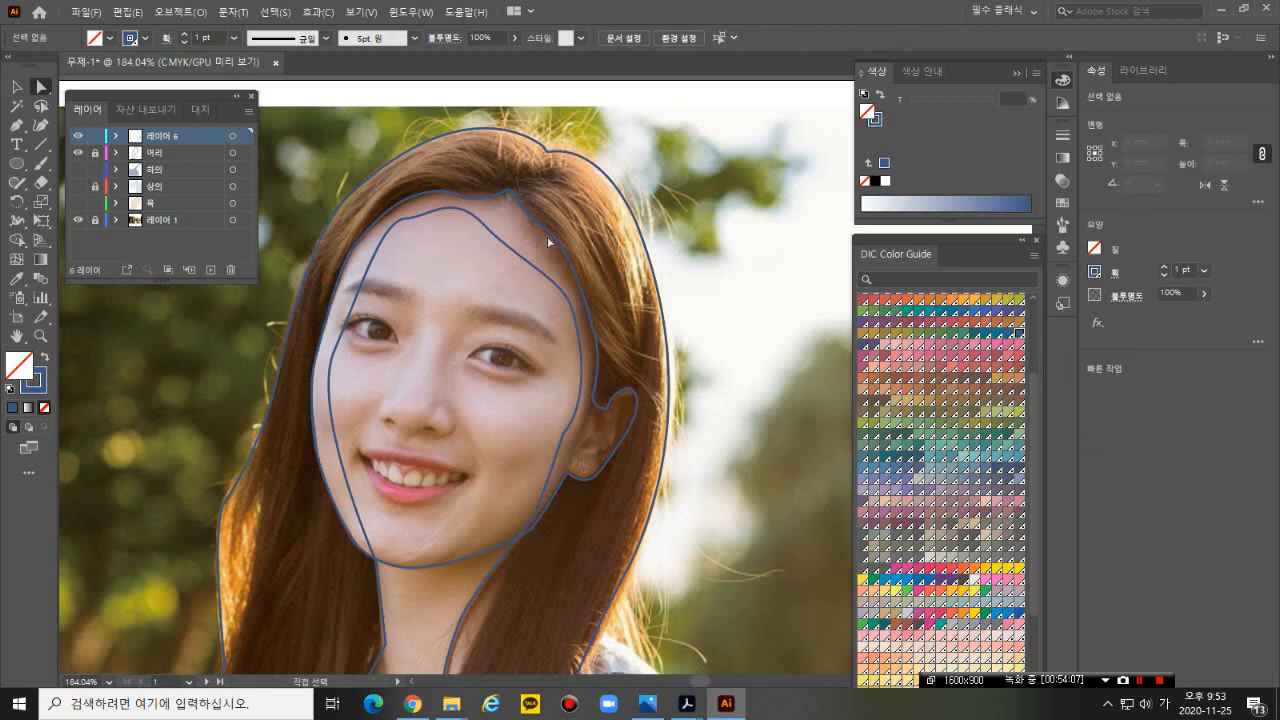
{"action": "left_click", "coordinate": [537, 230]}
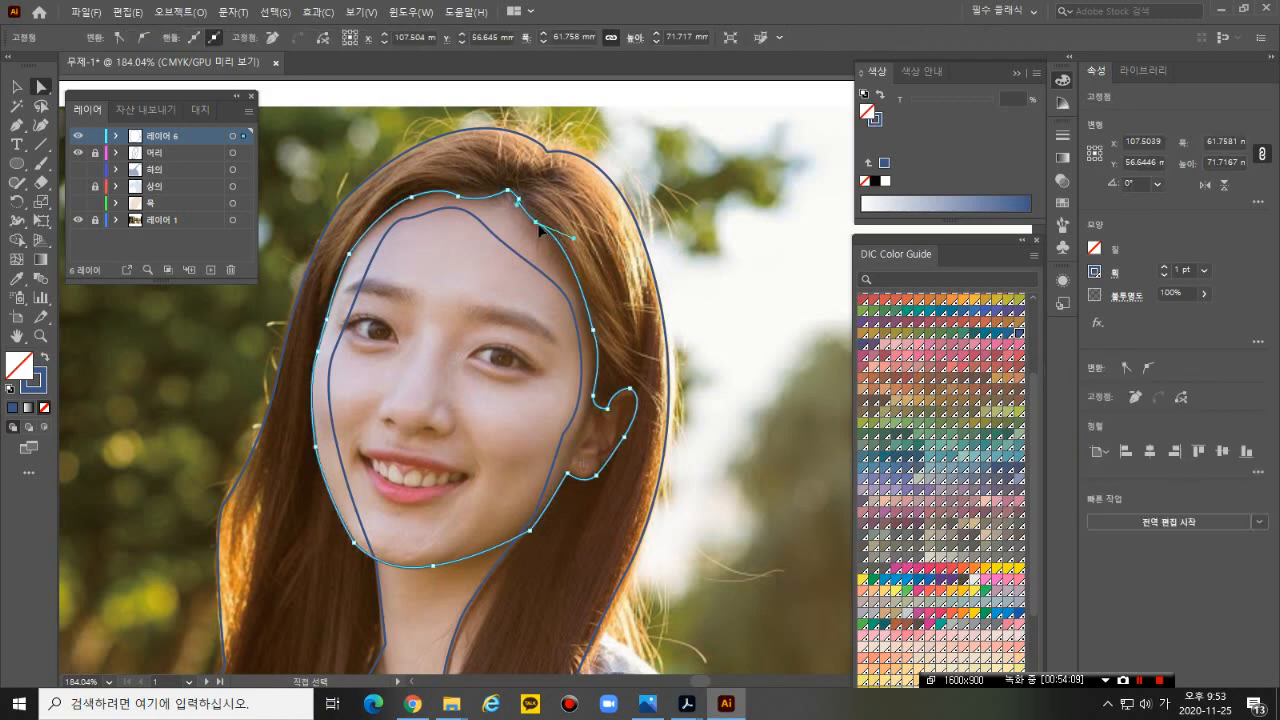
{"action": "left_click", "coordinate": [578, 238]}
{"action": "left_click_drag", "start_coordinate": [576, 243], "coordinate": [589, 270]}
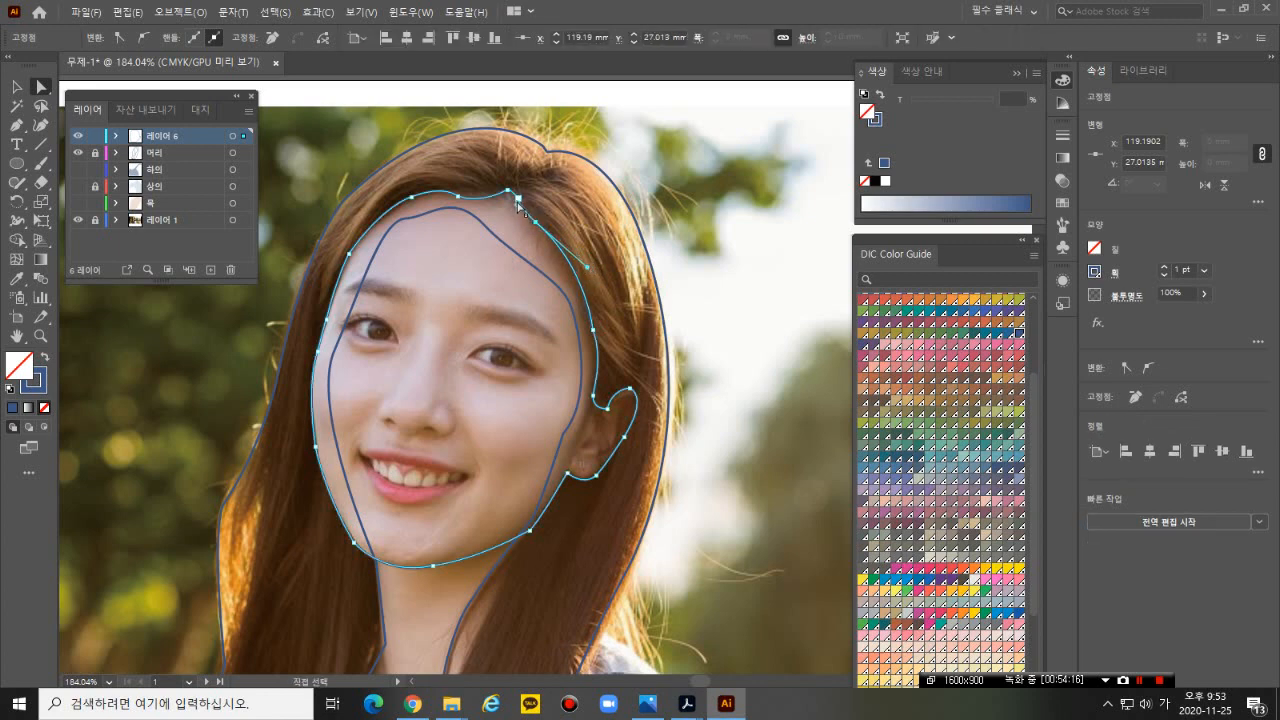
{"action": "left_click_drag", "start_coordinate": [519, 203], "coordinate": [524, 195]}
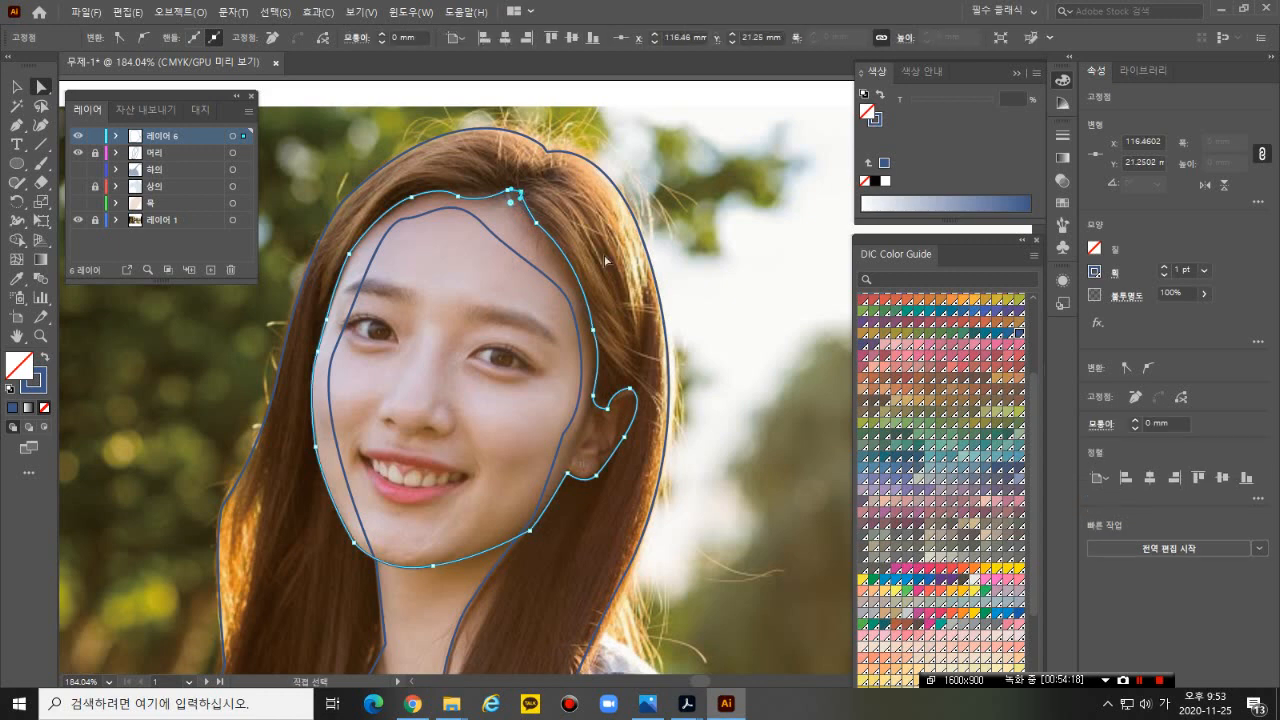
- Refine the face outline's curves at the left temple and just above the ear, then deselect the path
{"action": "left_click", "coordinate": [339, 280]}
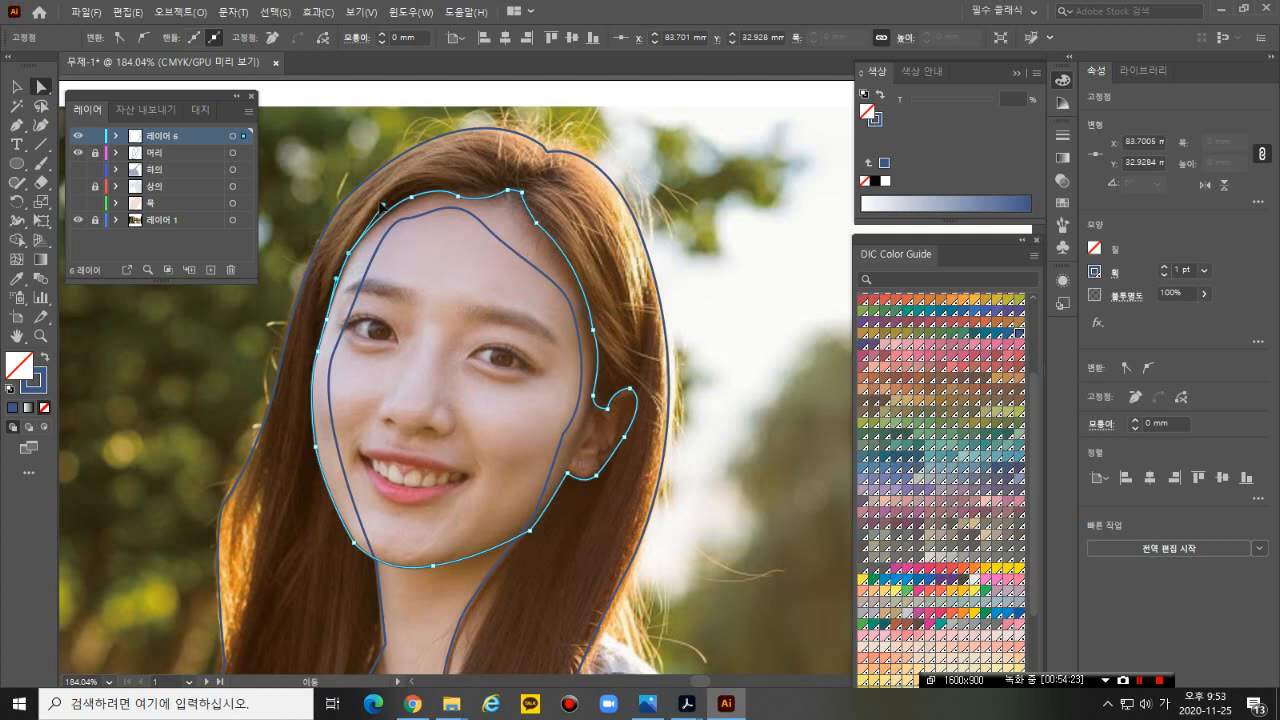
{"action": "left_click_drag", "start_coordinate": [384, 207], "coordinate": [378, 202]}
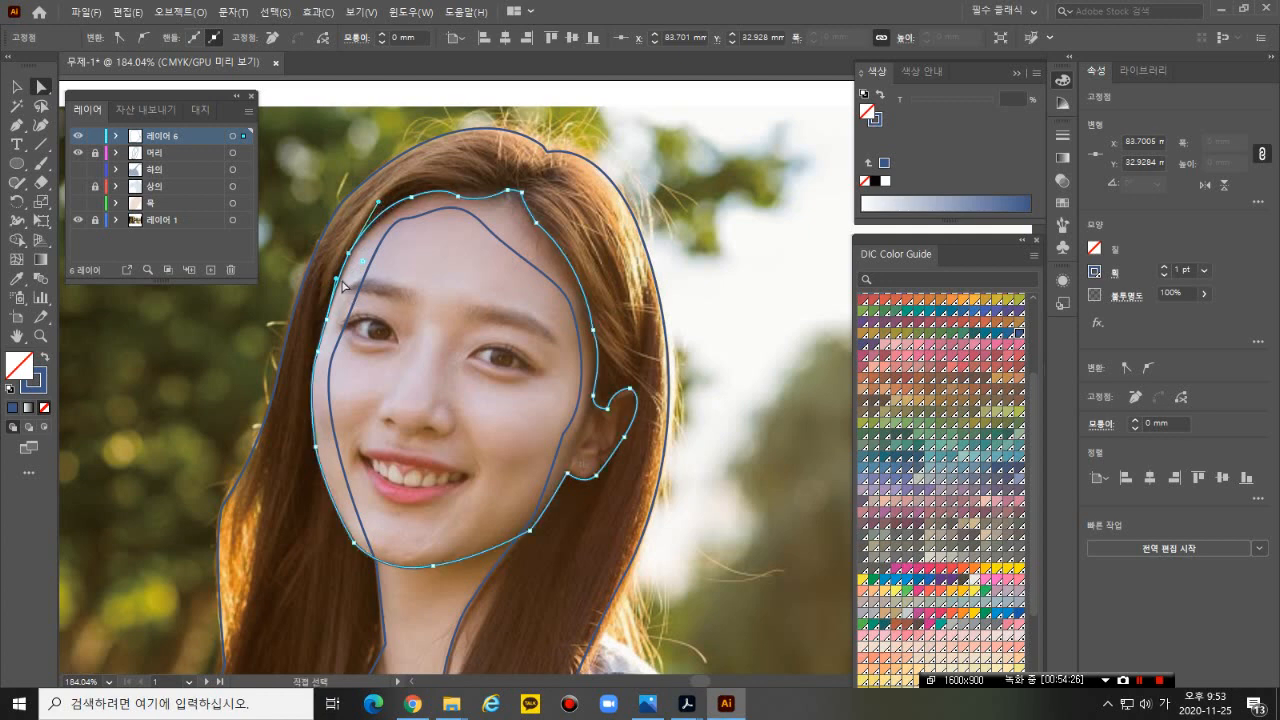
{"action": "left_click", "coordinate": [600, 362]}
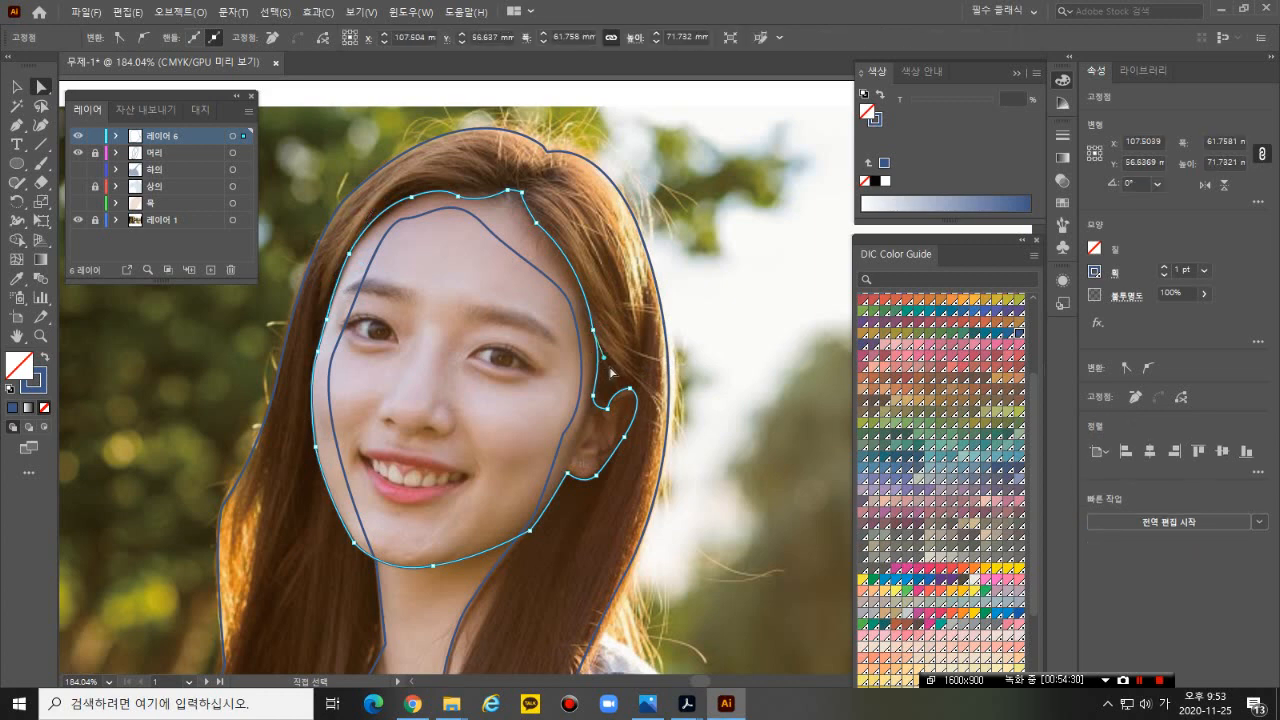
{"action": "left_click", "coordinate": [602, 365]}
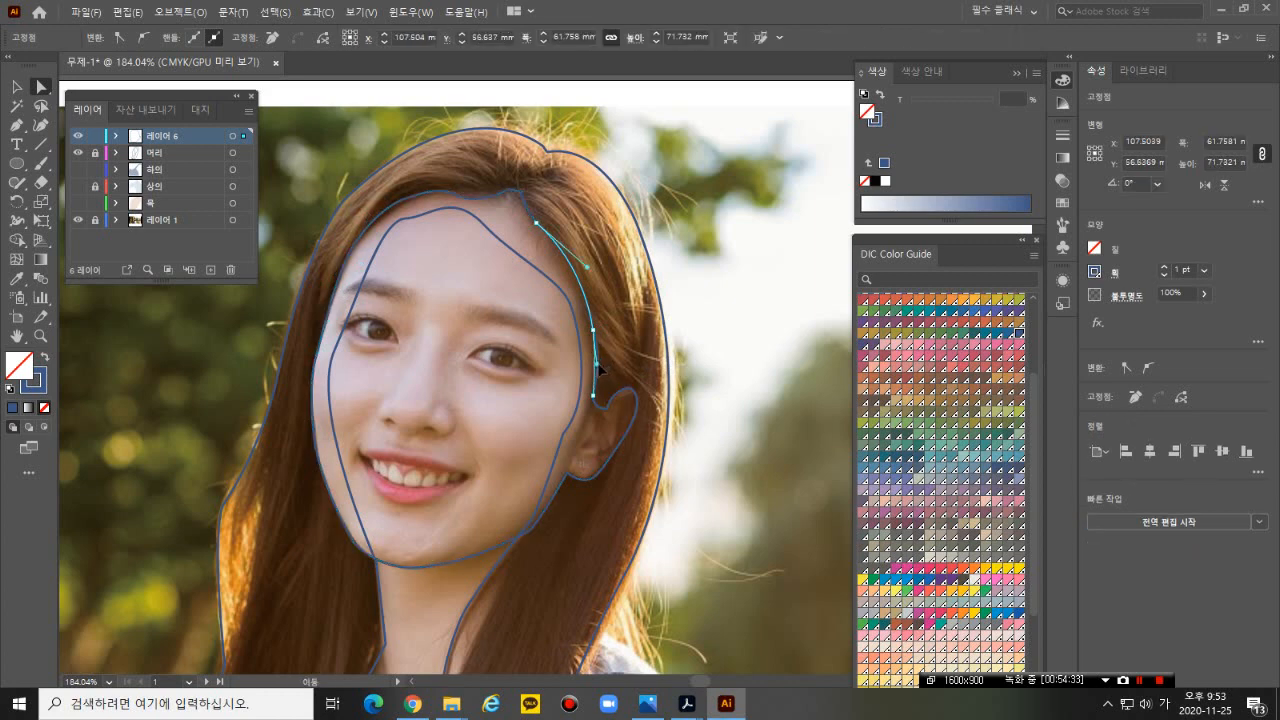
{"action": "left_click", "coordinate": [600, 368]}
{"action": "left_click", "coordinate": [705, 353]}
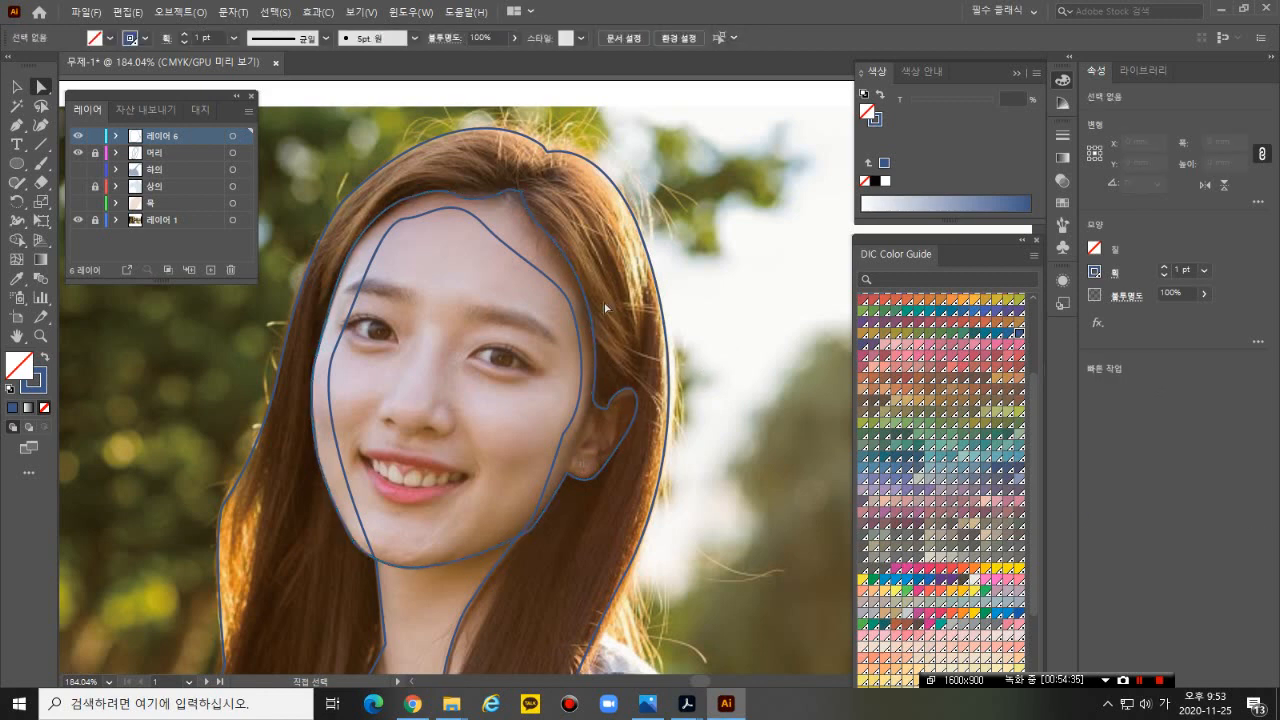
- Fine-tune the face outline's anchor point at the hair parting and its curve over the top of the ear
{"action": "left_click", "coordinate": [521, 192]}
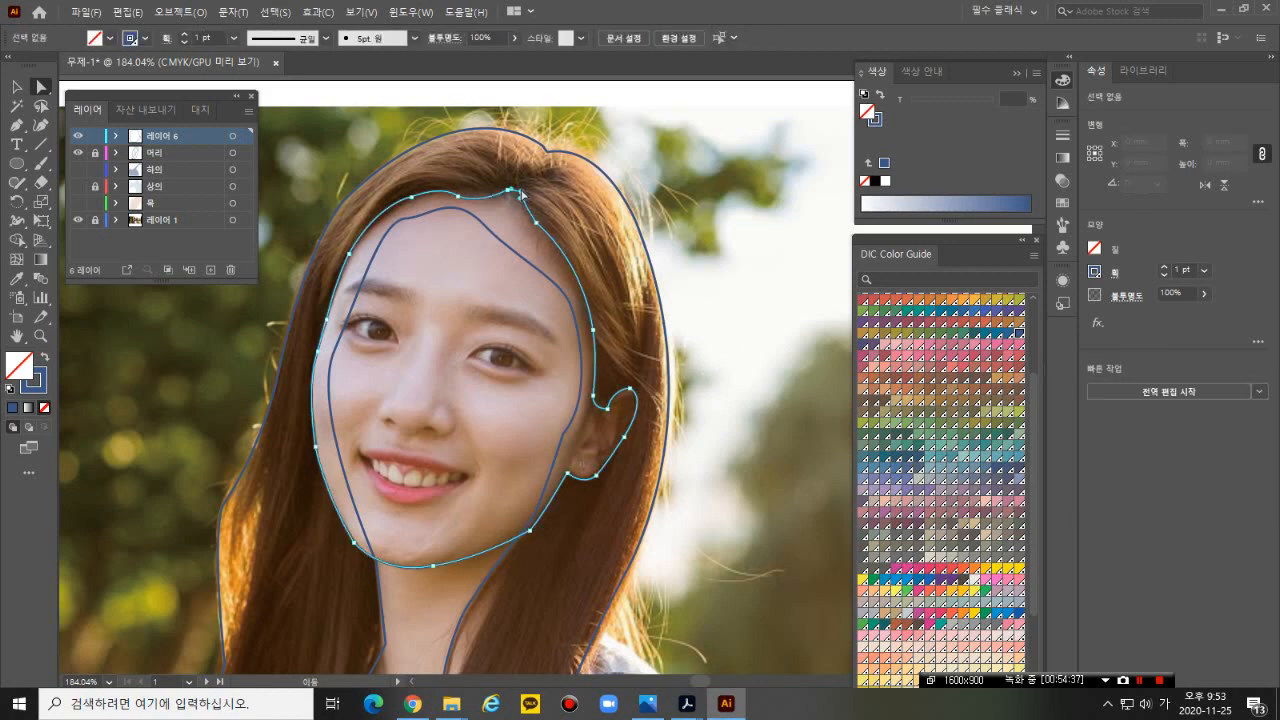
{"action": "left_click", "coordinate": [517, 191]}
{"action": "left_click", "coordinate": [517, 194]}
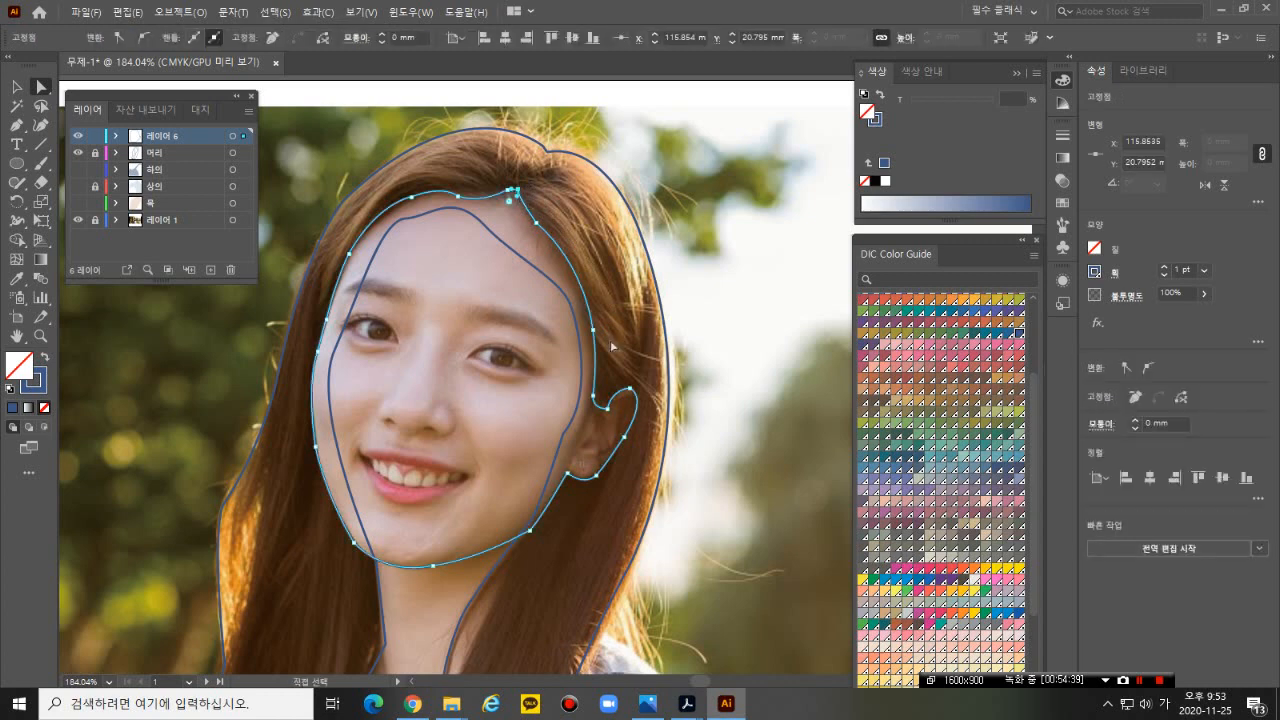
{"action": "left_click", "coordinate": [631, 395]}
{"action": "left_click", "coordinate": [631, 393]}
{"action": "left_click_drag", "start_coordinate": [612, 390], "coordinate": [625, 402]}
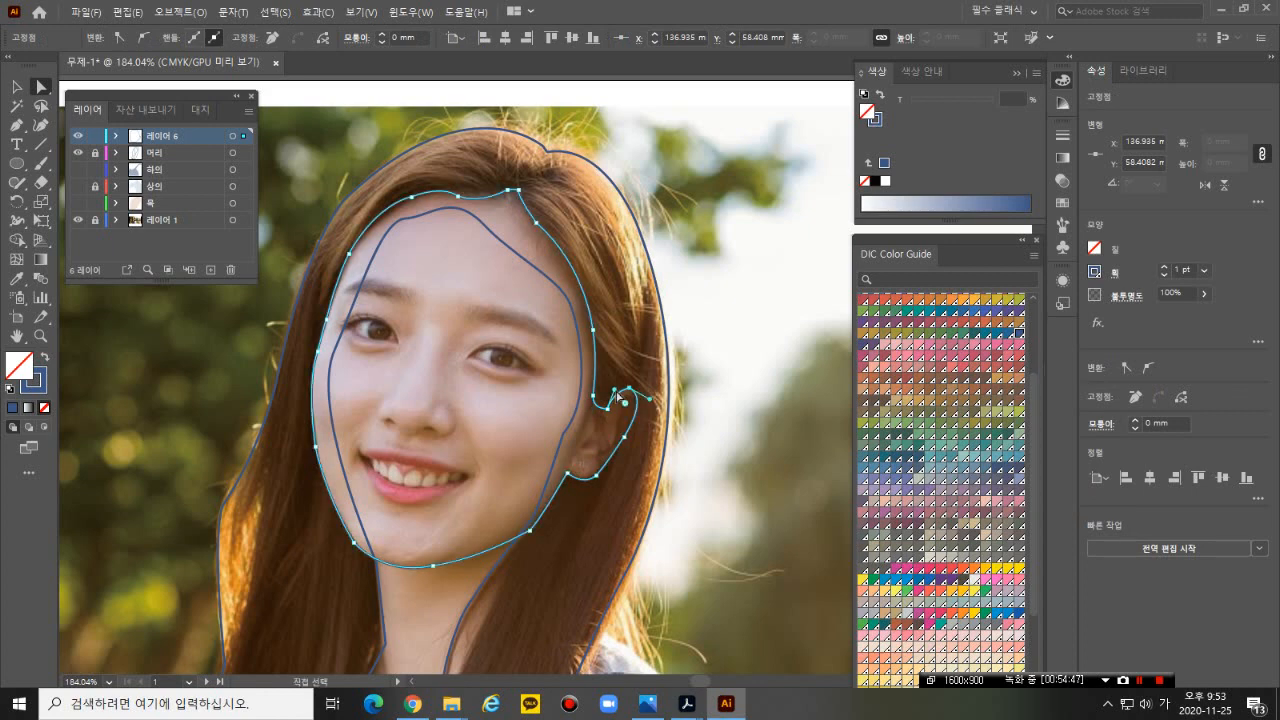
- Refine the face outline's curves around the back of the ear and along the jaw below it
{"action": "left_click", "coordinate": [597, 474]}
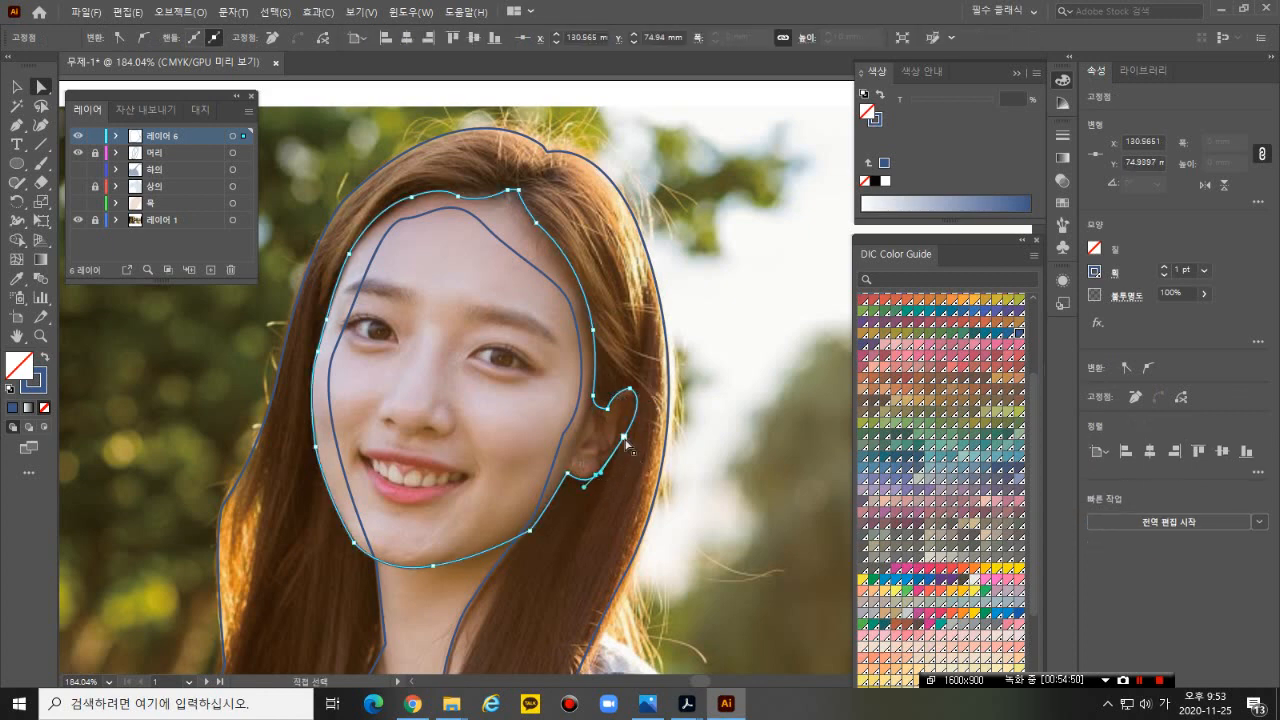
{"action": "left_click", "coordinate": [624, 438]}
{"action": "left_click_drag", "start_coordinate": [603, 480], "coordinate": [607, 486]}
{"action": "left_click", "coordinate": [529, 531]}
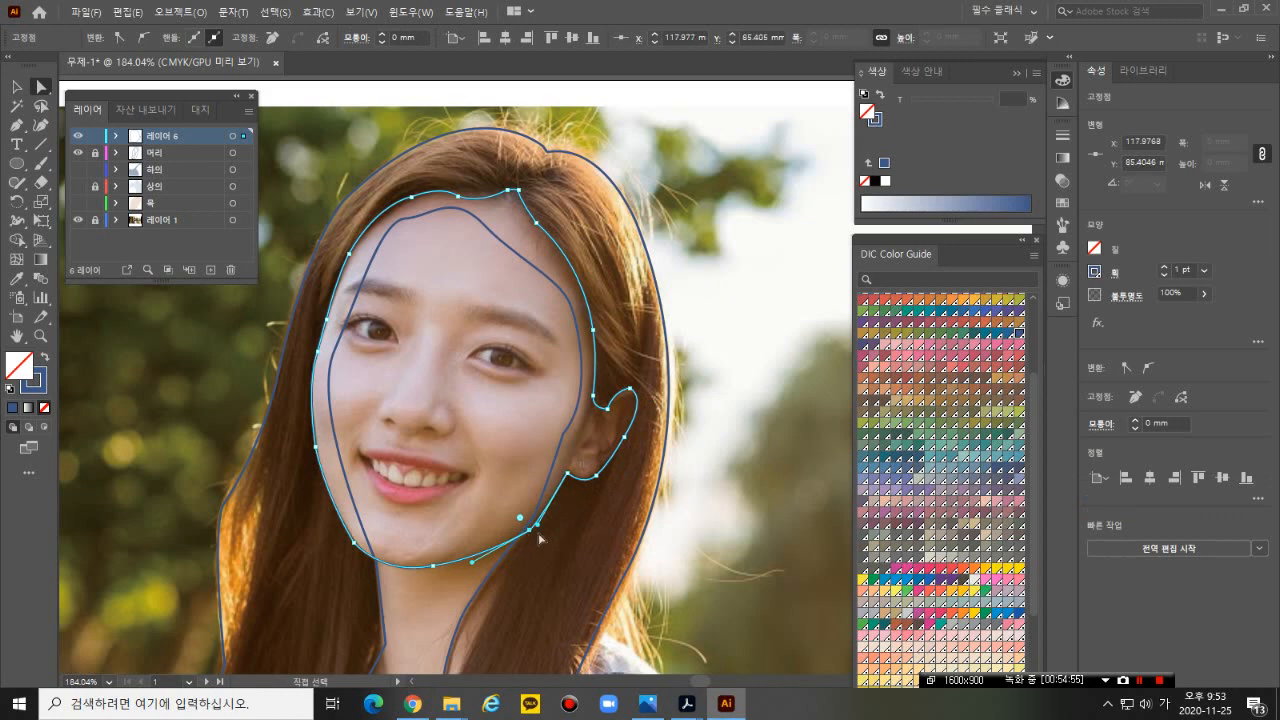
{"action": "left_click_drag", "start_coordinate": [540, 531], "coordinate": [543, 530]}
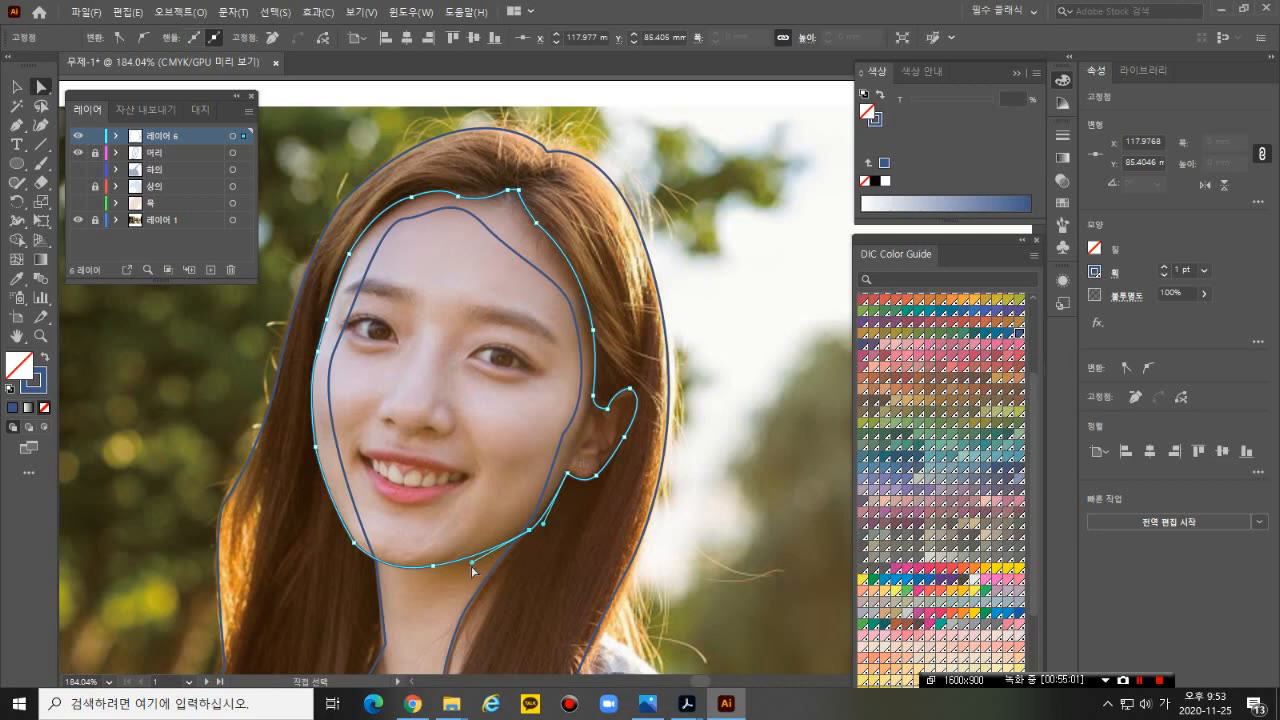
{"action": "mouse_move", "coordinate": [473, 570]}
{"action": "left_mouse_down"}
{"action": "mouse_move", "coordinate": [531, 529]}
{"action": "mouse_move", "coordinate": [466, 564]}
{"action": "left_mouse_up"}
- Move the anchor points on the jaw and cheek opposite the ear slightly inward, smooth their curve, and deselect the outline
{"action": "left_click_drag", "start_coordinate": [354, 547], "coordinate": [357, 545]}
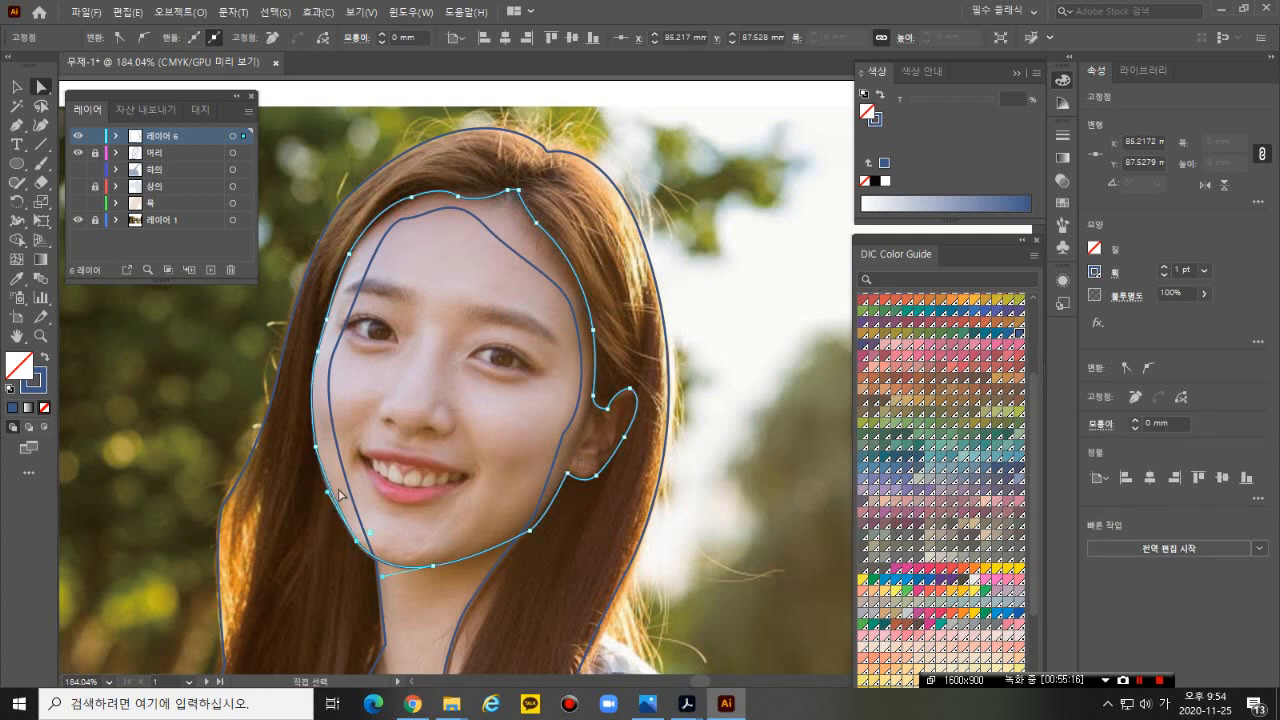
{"action": "left_click_drag", "start_coordinate": [326, 494], "coordinate": [323, 496]}
{"action": "left_click", "coordinate": [315, 447]}
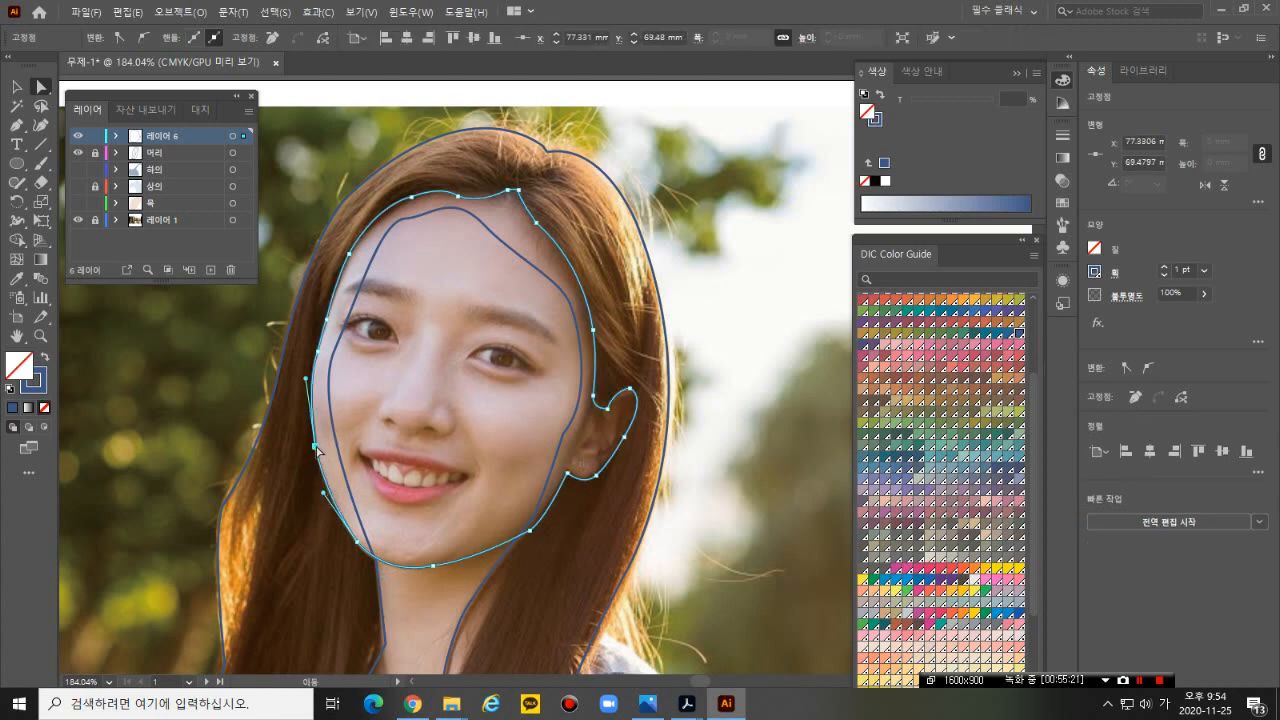
{"action": "left_click_drag", "start_coordinate": [315, 451], "coordinate": [320, 452]}
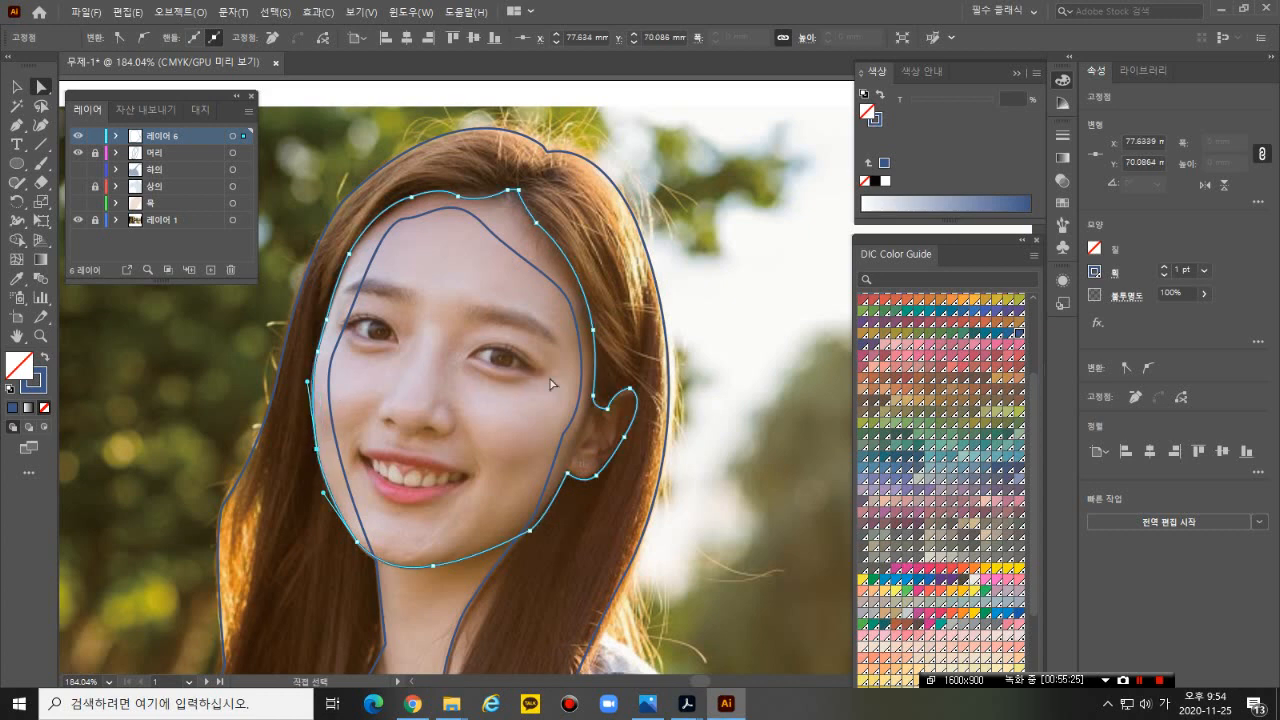
{"action": "left_click", "coordinate": [745, 297]}
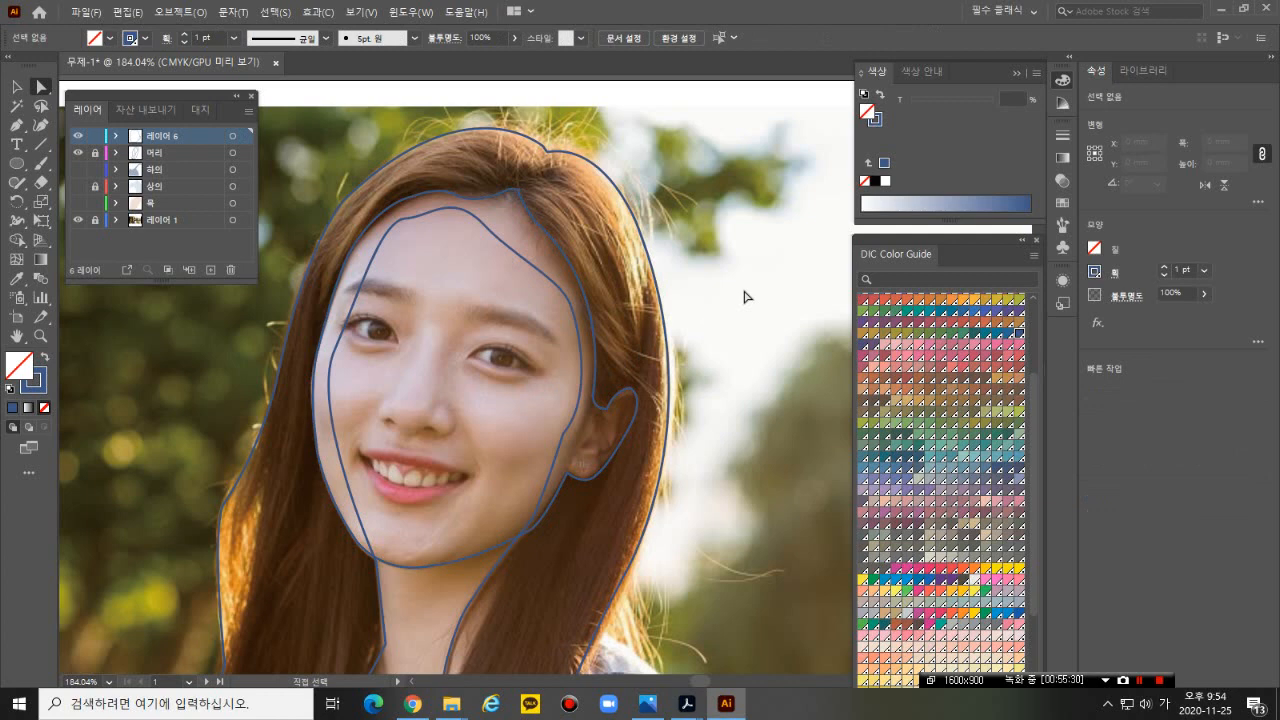
{"action": "left_click", "coordinate": [165, 154]}
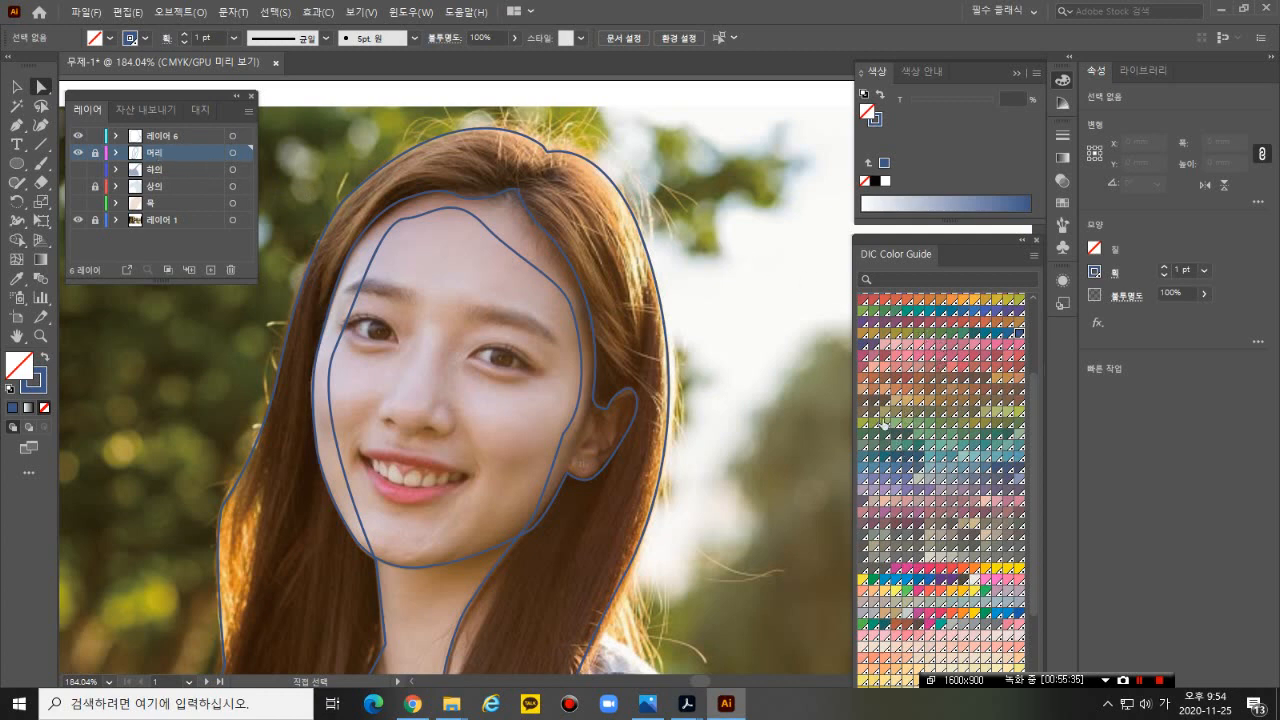
{"action": "left_click", "coordinate": [874, 404]}
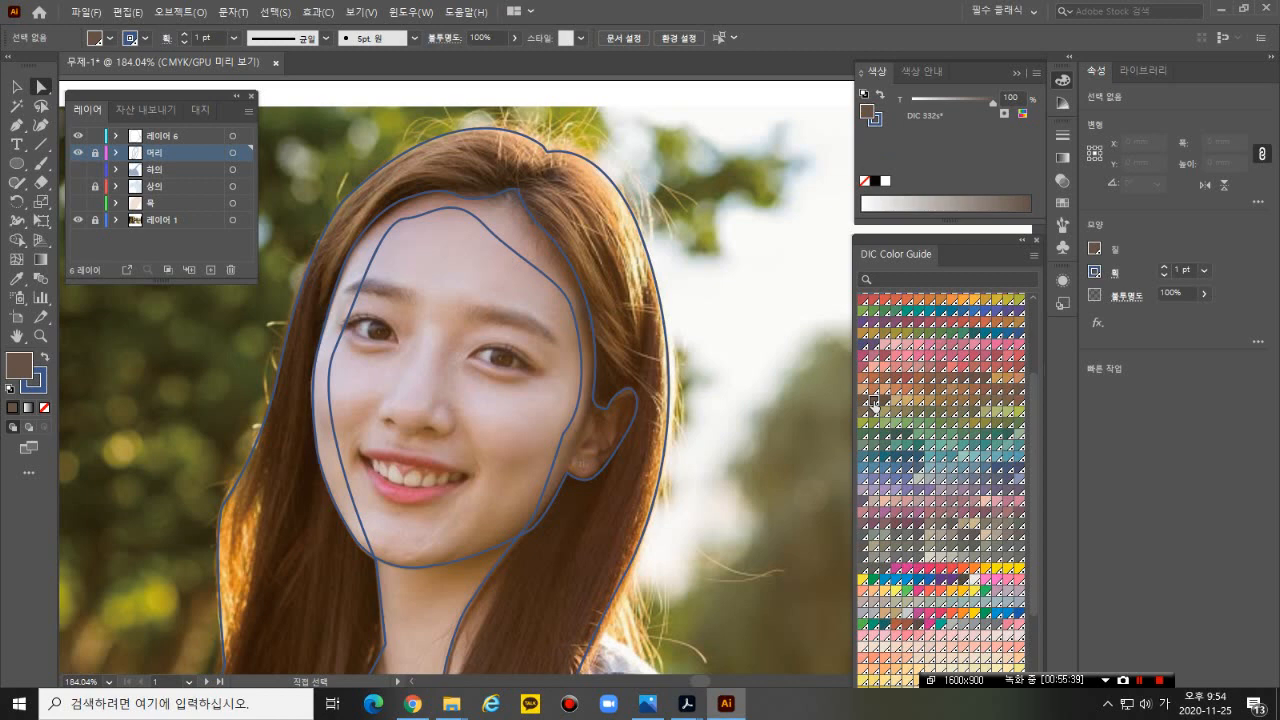
{"action": "key", "text": "slash"}
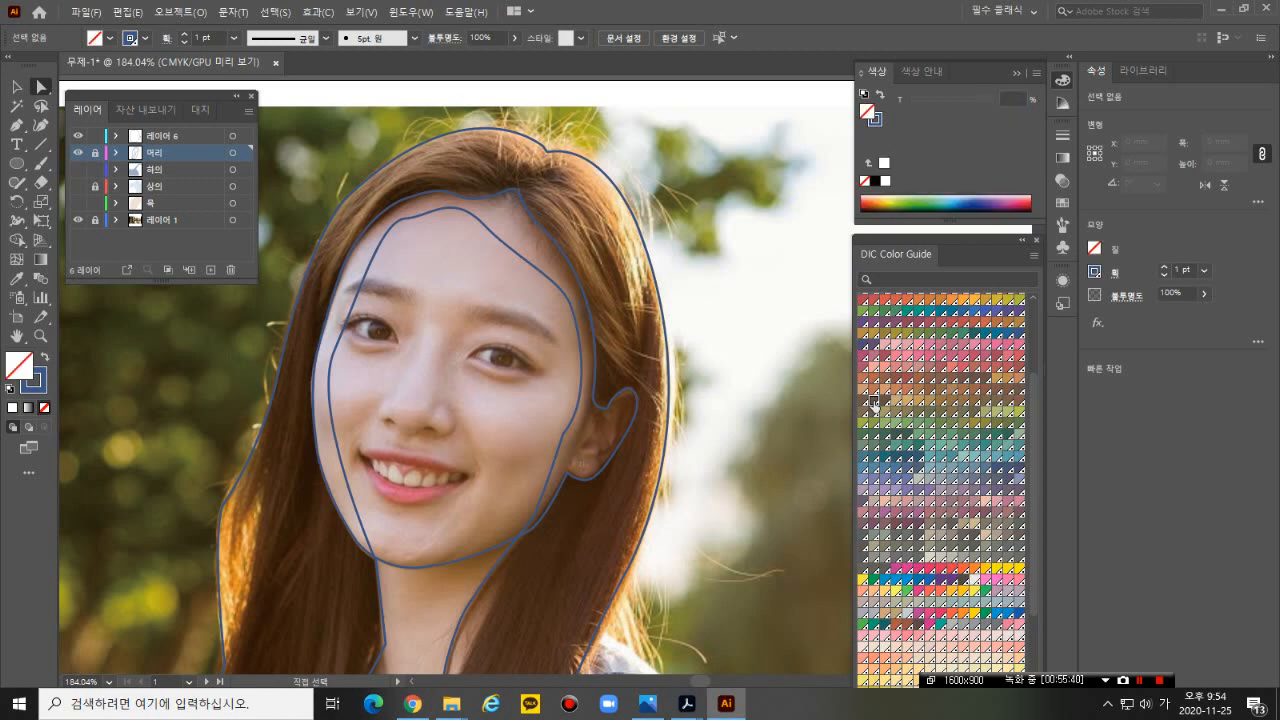
- Unlock the hair layer 머리, swap its path's stroke and fill, and fill the hair with a dark brown DIC swatch
{"action": "left_click", "coordinate": [95, 152]}
{"action": "left_click", "coordinate": [248, 152]}
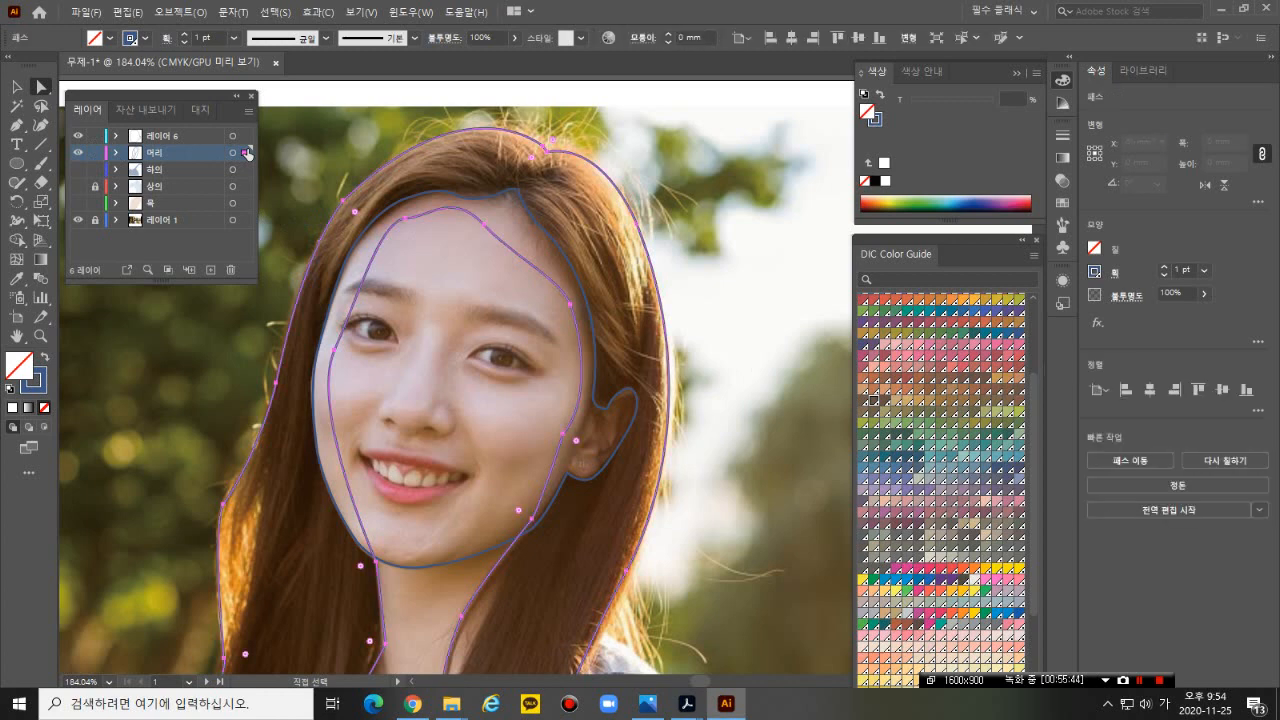
{"action": "left_click", "coordinate": [44, 356]}
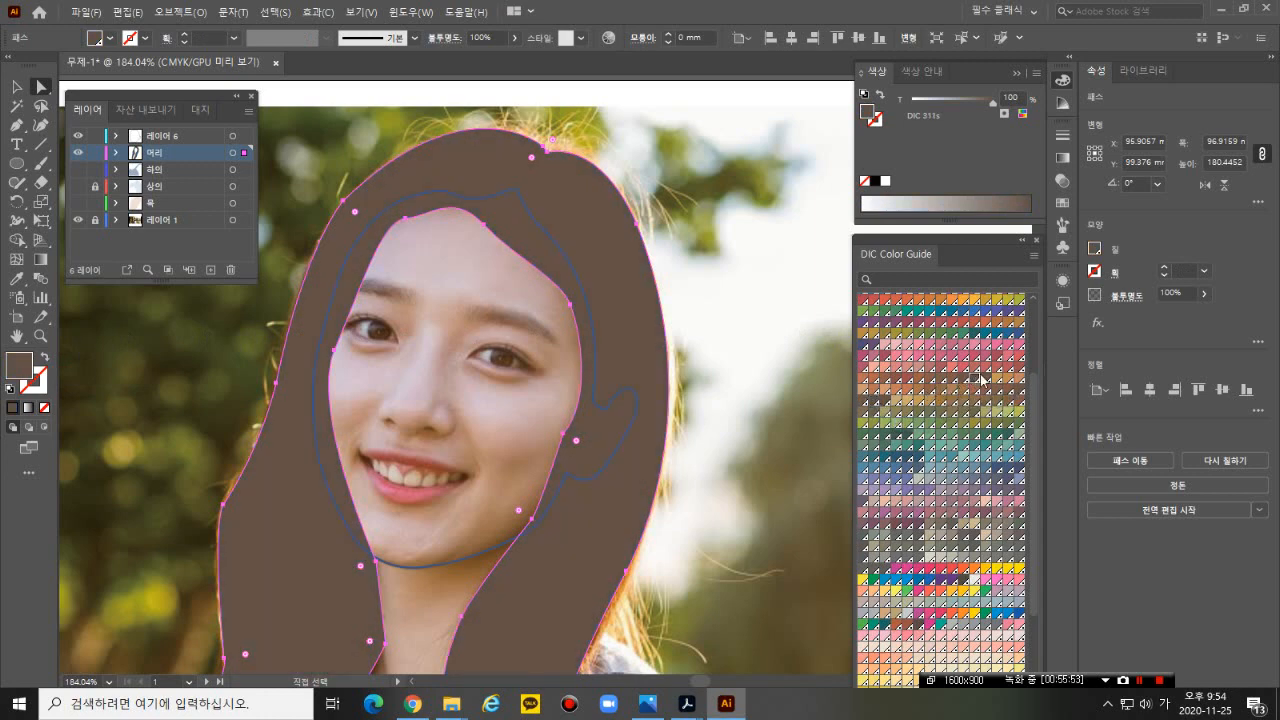
{"action": "left_click", "coordinate": [885, 402]}
- Swap stroke and fill on the face path in 레이어 6 and fill it with the skin-pink swatch DIC 477s
{"action": "left_click", "coordinate": [245, 136]}
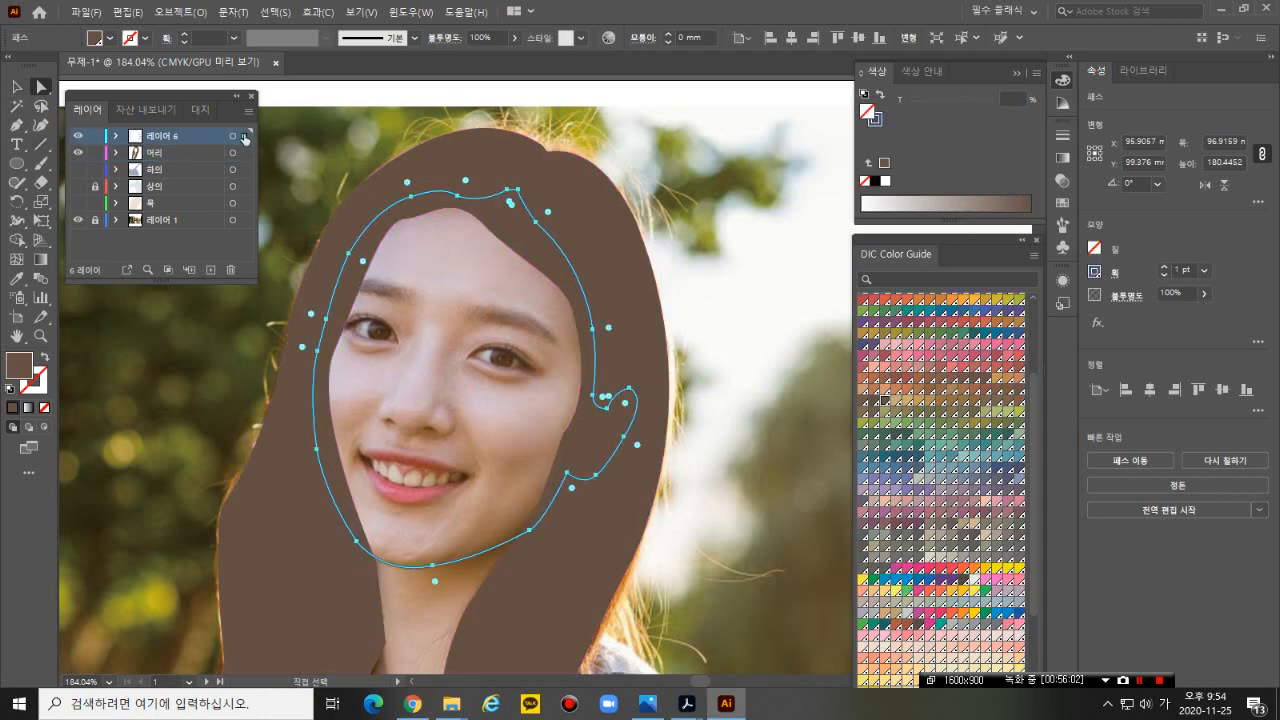
{"action": "left_click", "coordinate": [245, 136]}
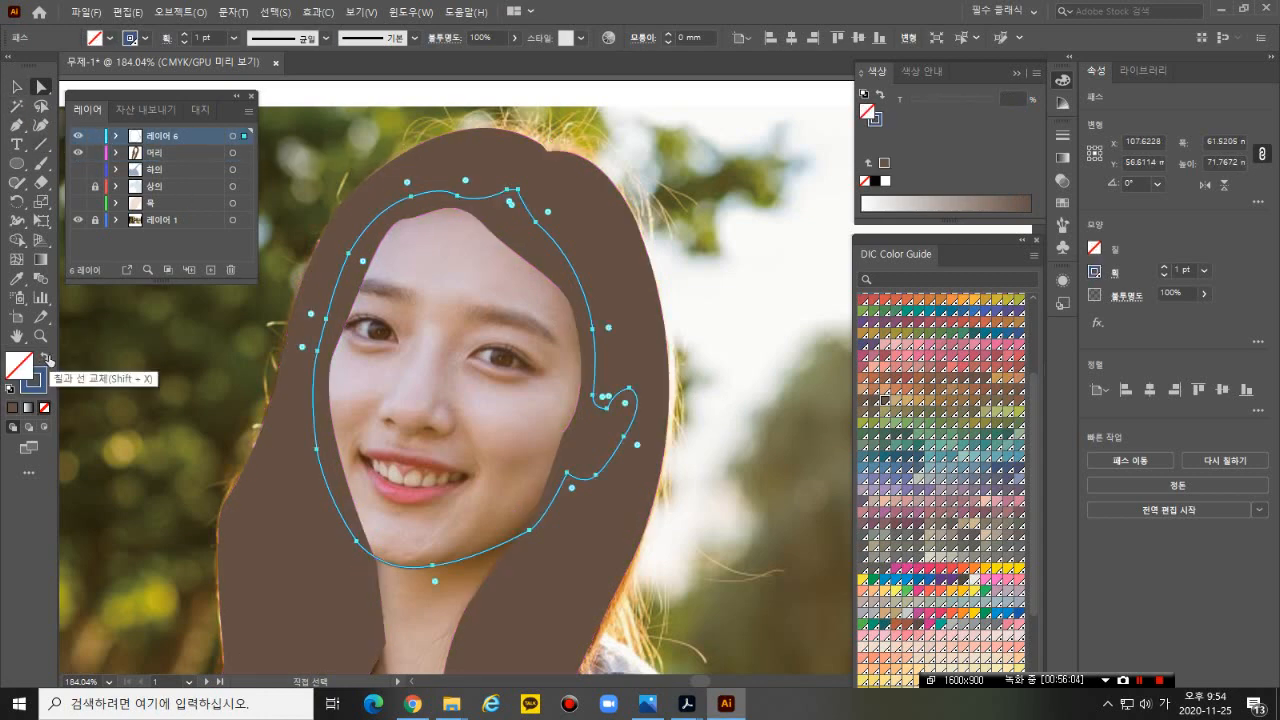
{"action": "left_click", "coordinate": [44, 358]}
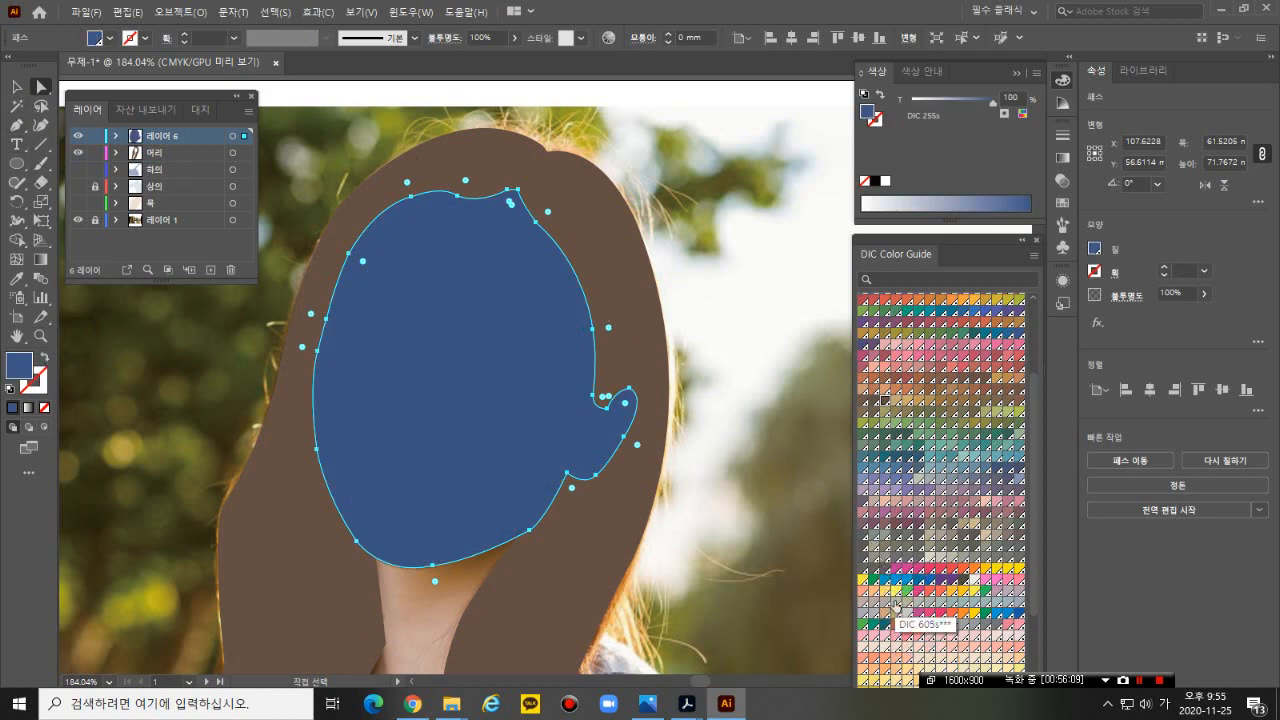
{"action": "scroll", "coordinate": [903, 553], "scroll_direction": "down", "scroll_amount": 3}
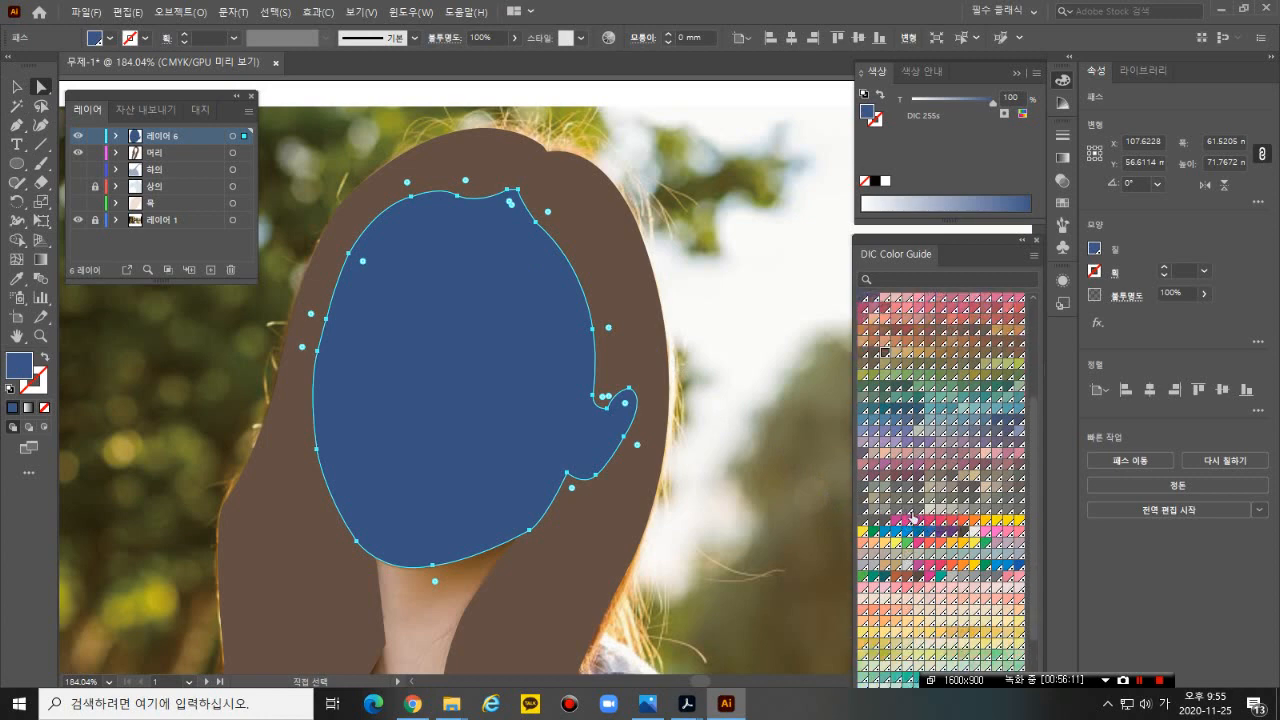
{"action": "left_click", "coordinate": [986, 457]}
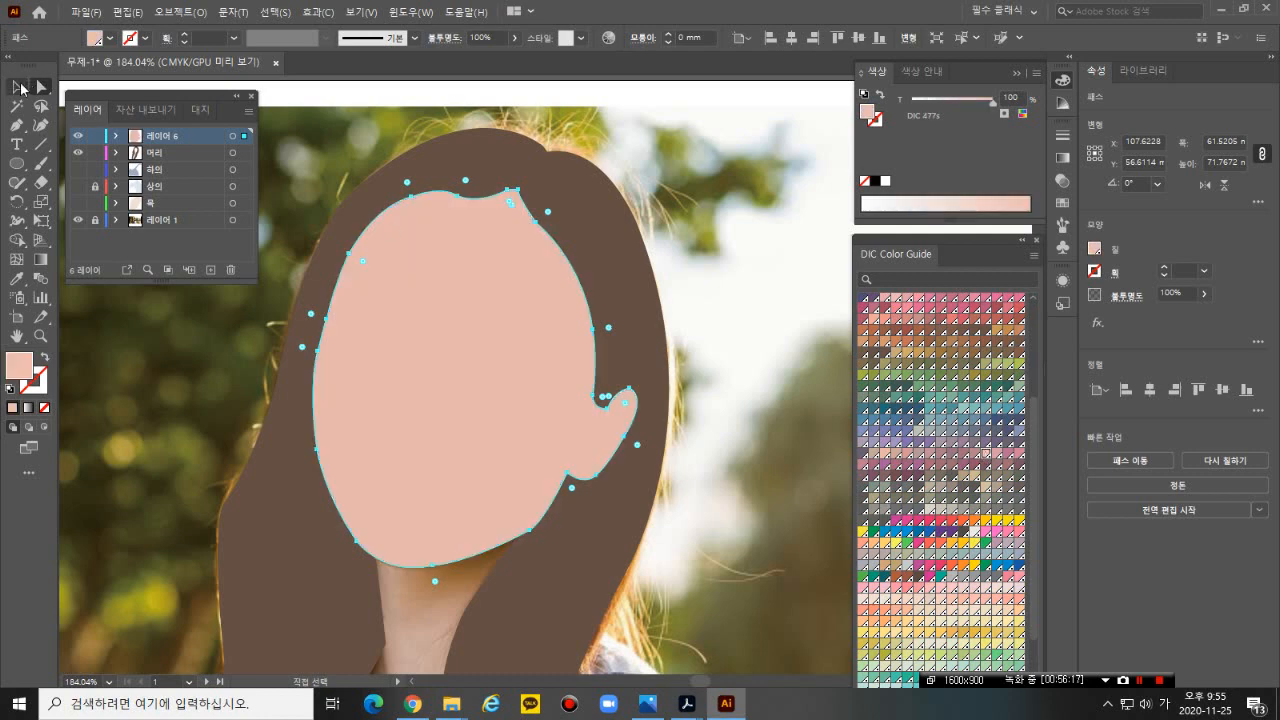
- Adjust the anchor and direction handle at the dip in the face shape's forehead hairline, then deselect it
{"action": "left_click", "coordinate": [16, 87]}
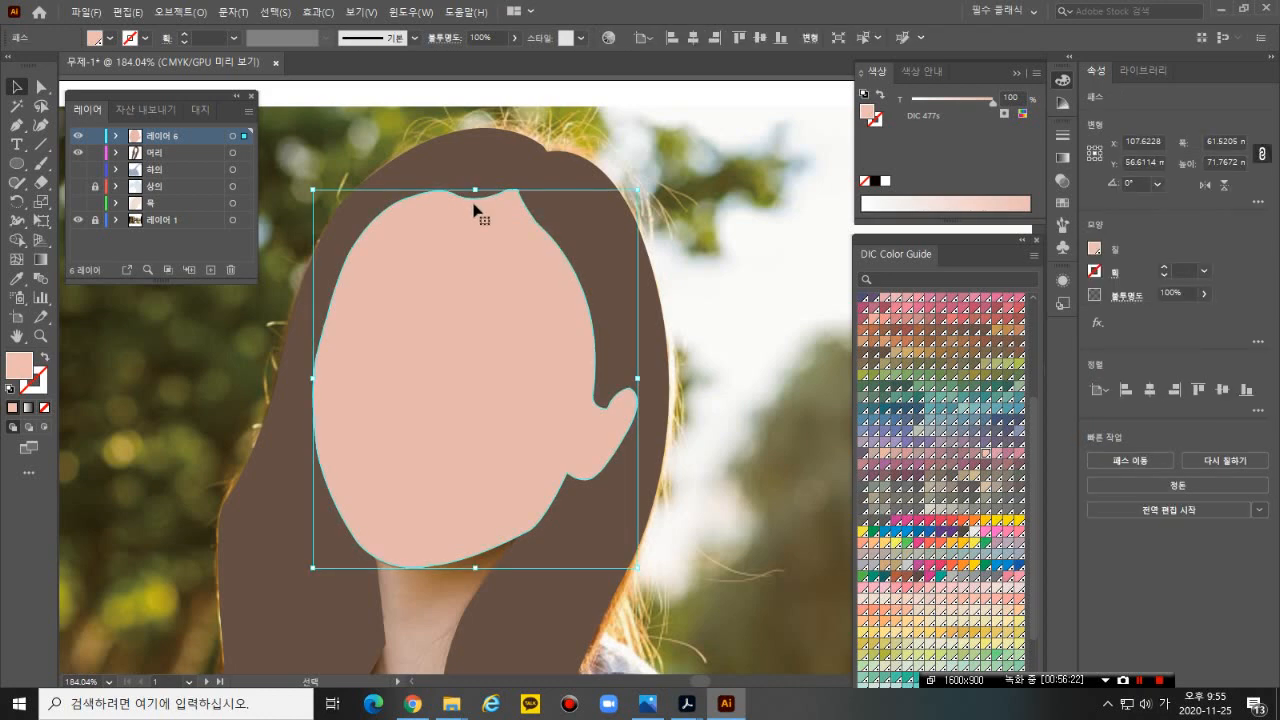
{"action": "left_click", "coordinate": [41, 88]}
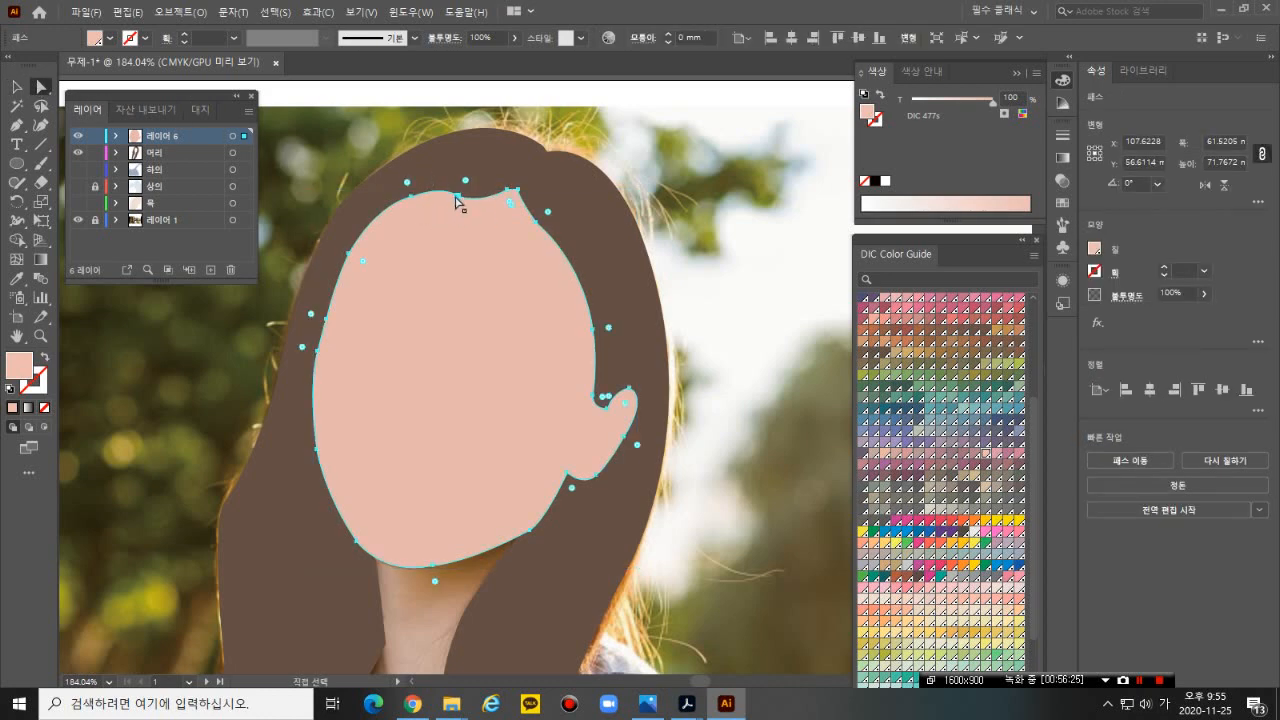
{"action": "left_click", "coordinate": [455, 202]}
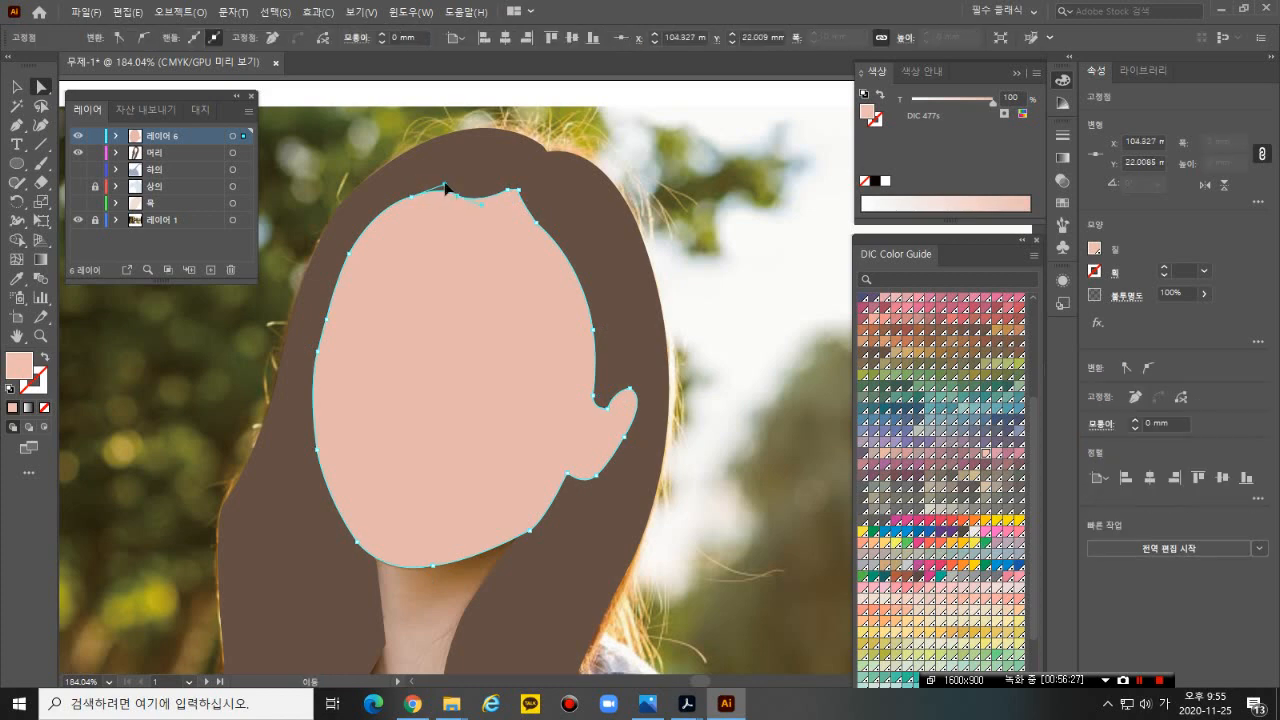
{"action": "left_click_drag", "start_coordinate": [444, 188], "coordinate": [438, 186]}
{"action": "left_click", "coordinate": [716, 278]}
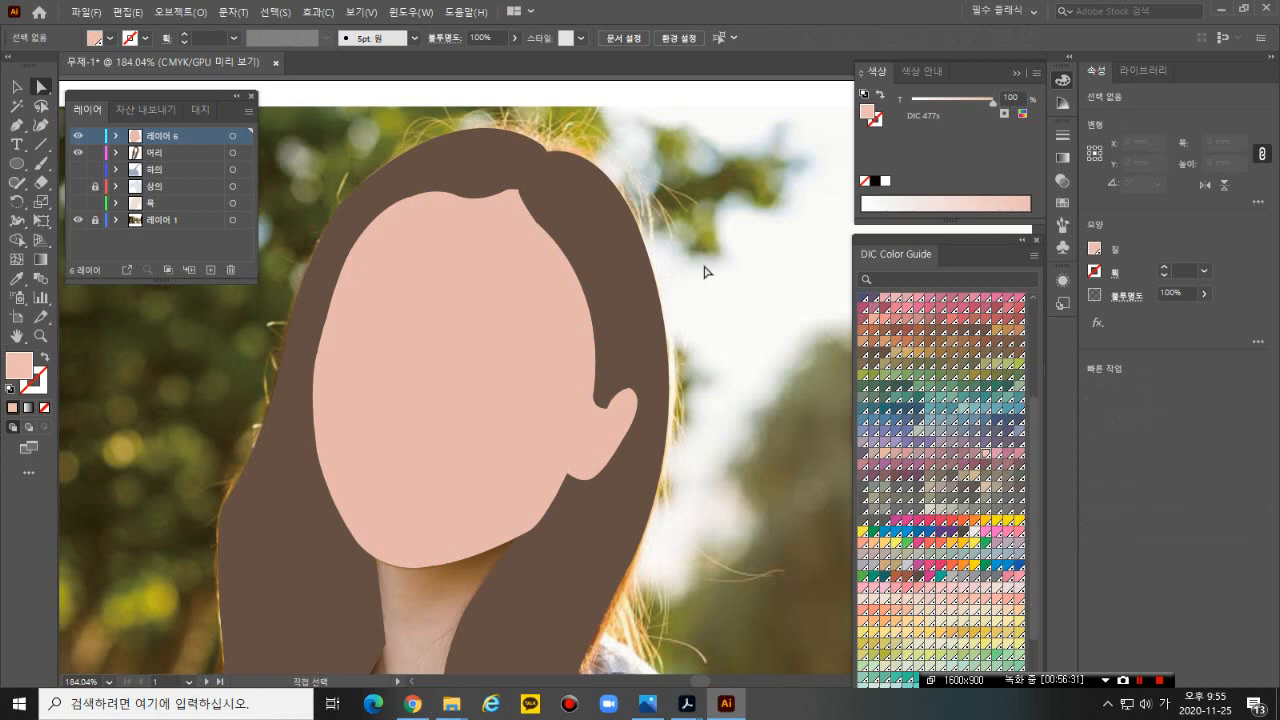
- Reshape the face shape's tip at the hair parting and smooth the hairline curve at the top of the forehead
{"action": "left_click", "coordinate": [517, 191]}
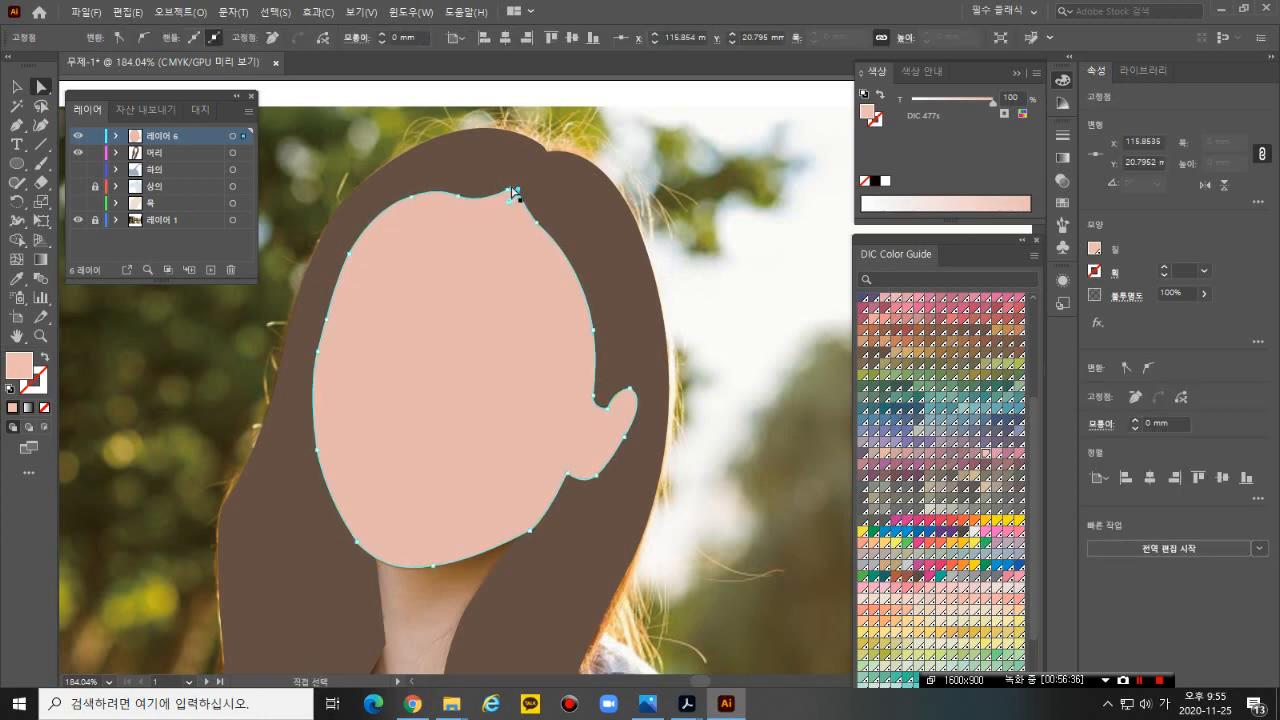
{"action": "left_click", "coordinate": [512, 190]}
{"action": "left_click", "coordinate": [725, 264]}
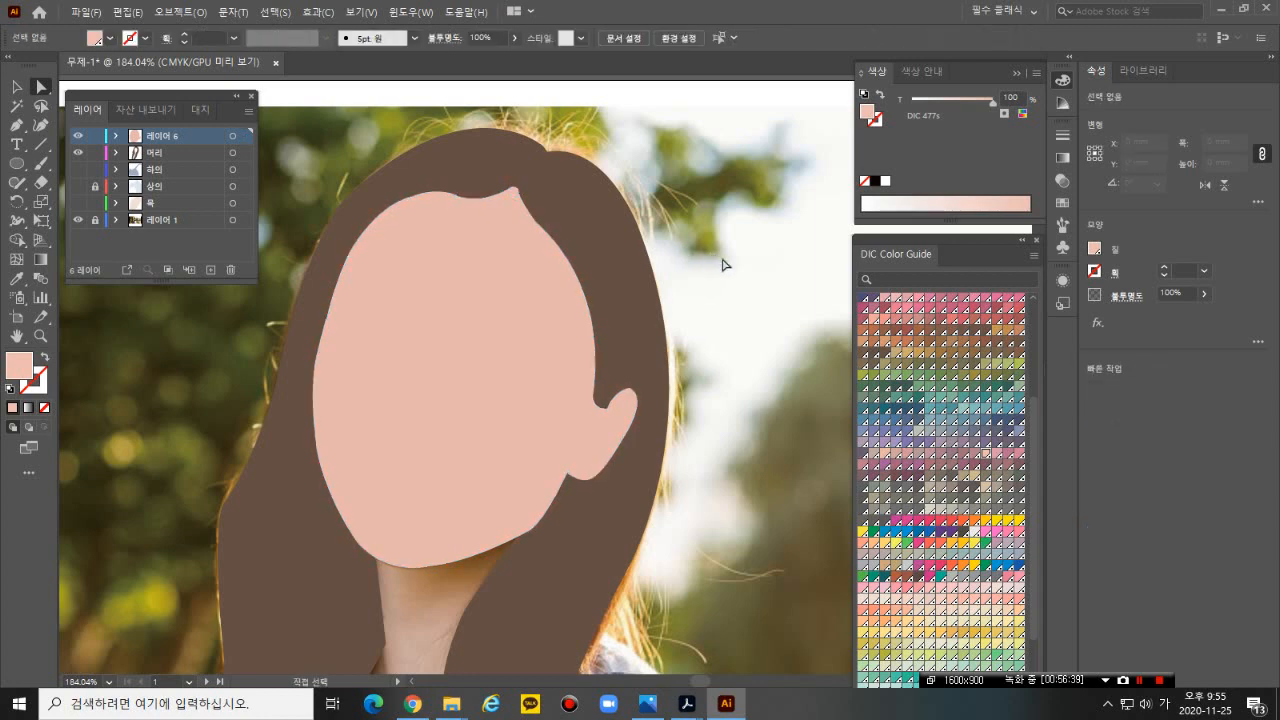
{"action": "left_click", "coordinate": [447, 196]}
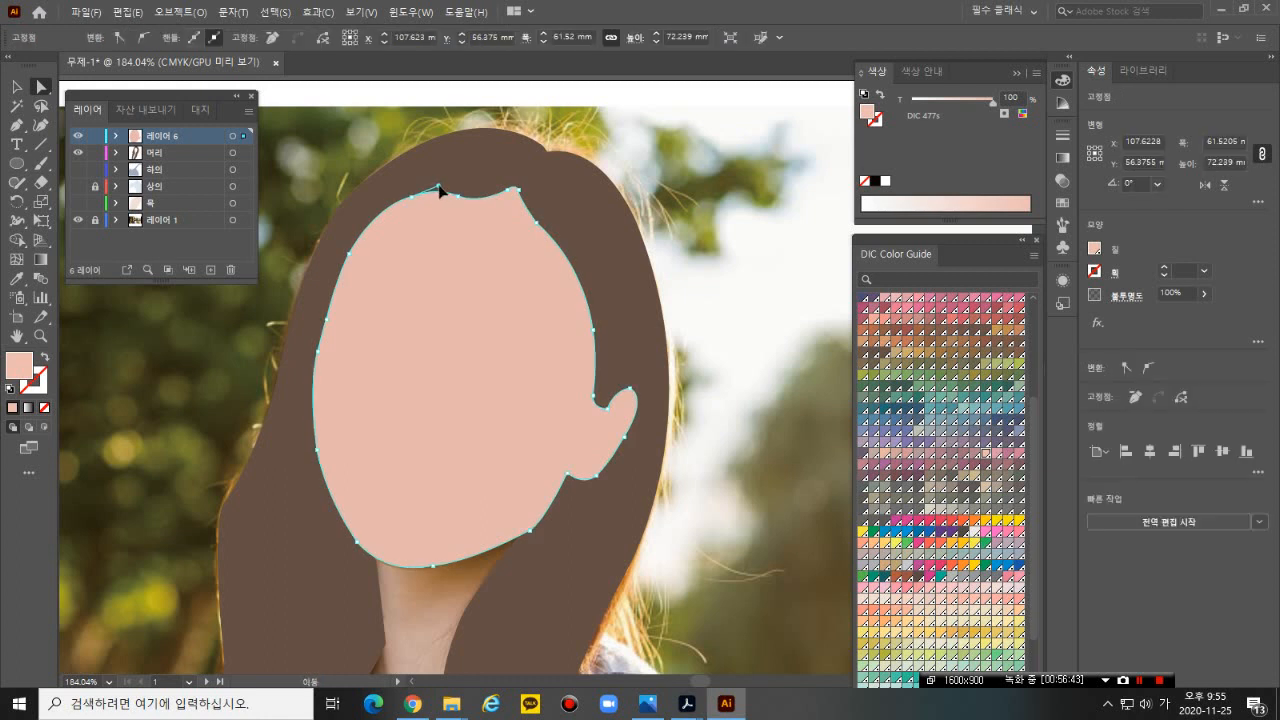
{"action": "left_click_drag", "start_coordinate": [441, 190], "coordinate": [443, 196]}
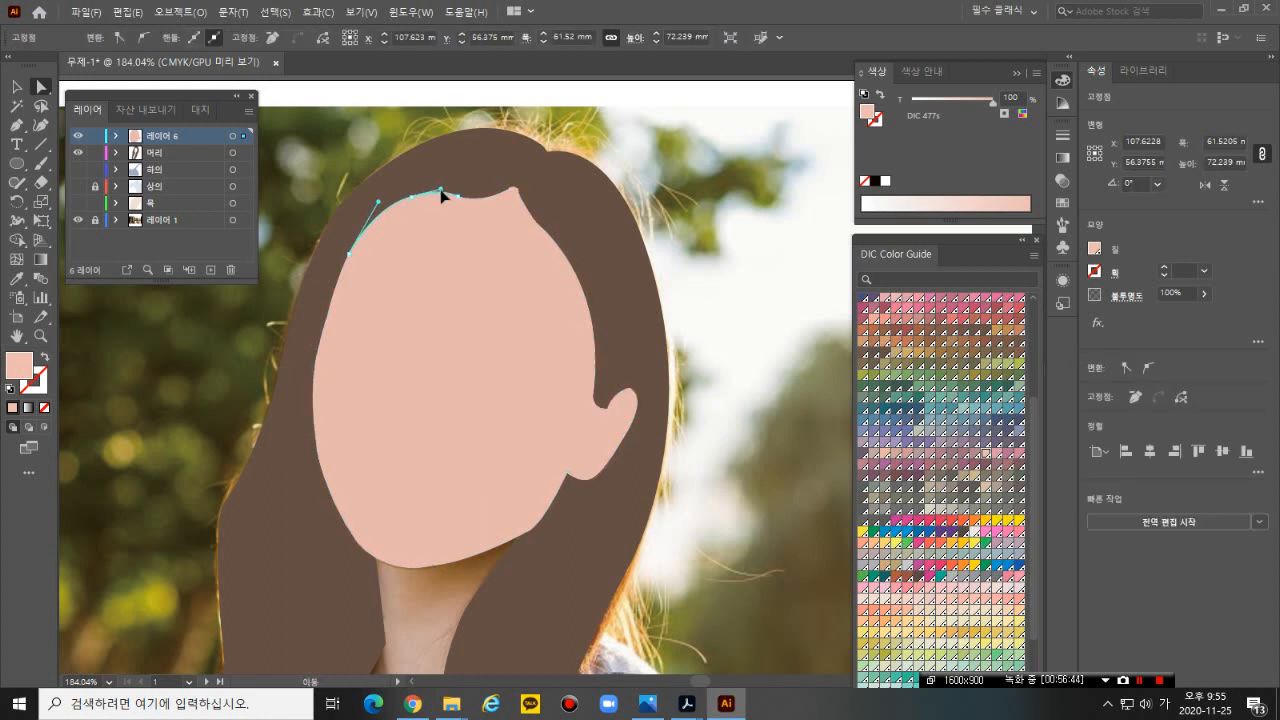
{"action": "left_click", "coordinate": [737, 371]}
- Unlock the top layer 상의 and show the hidden layers 하의, 상의 and 목
{"action": "scroll", "coordinate": [737, 371], "scroll_direction": "down", "scroll_amount": 2}
{"action": "scroll", "coordinate": [737, 371], "scroll_direction": "down", "scroll_amount": 3}
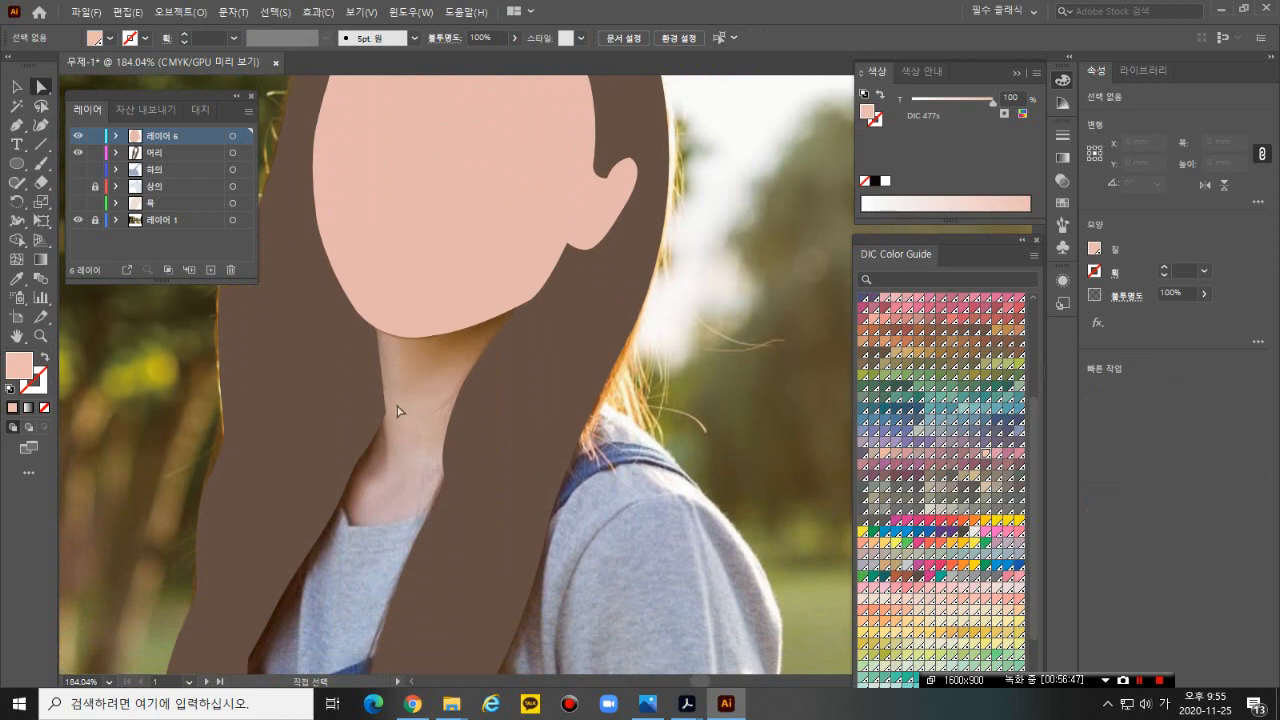
{"action": "left_click", "coordinate": [95, 187]}
{"action": "left_click", "coordinate": [158, 206]}
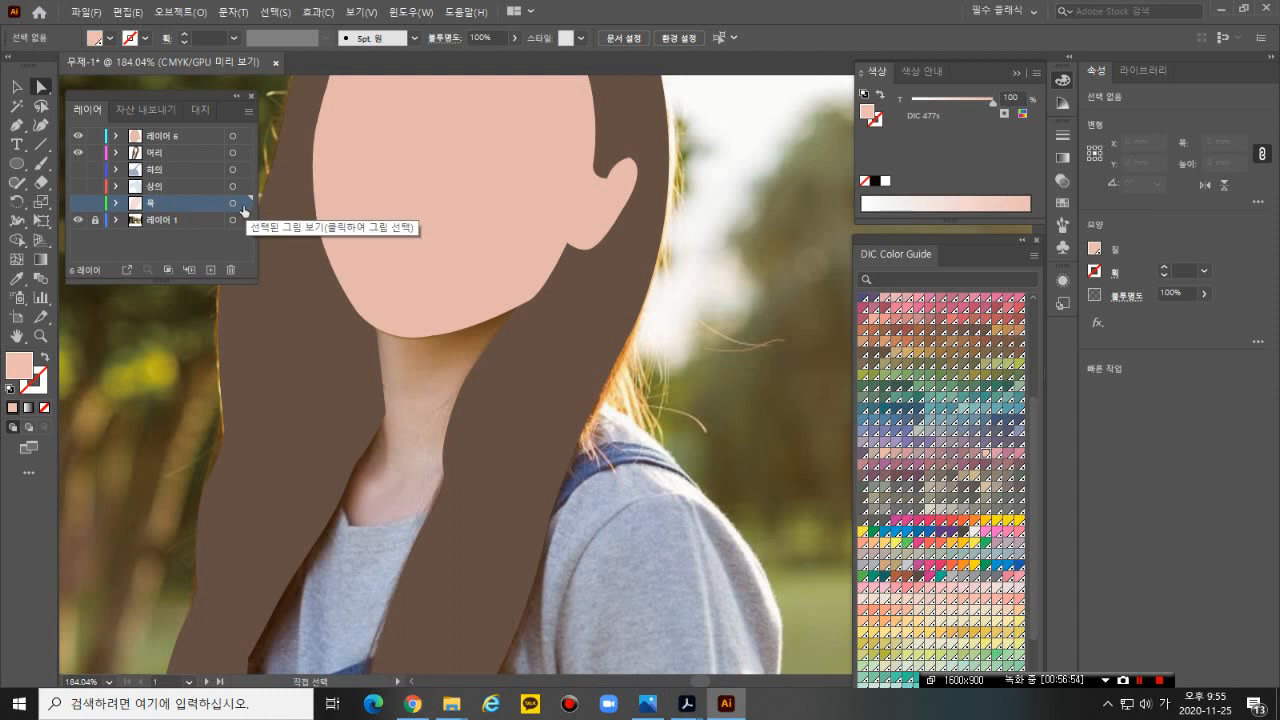
{"action": "left_click_drag", "start_coordinate": [79, 184], "coordinate": [79, 205]}
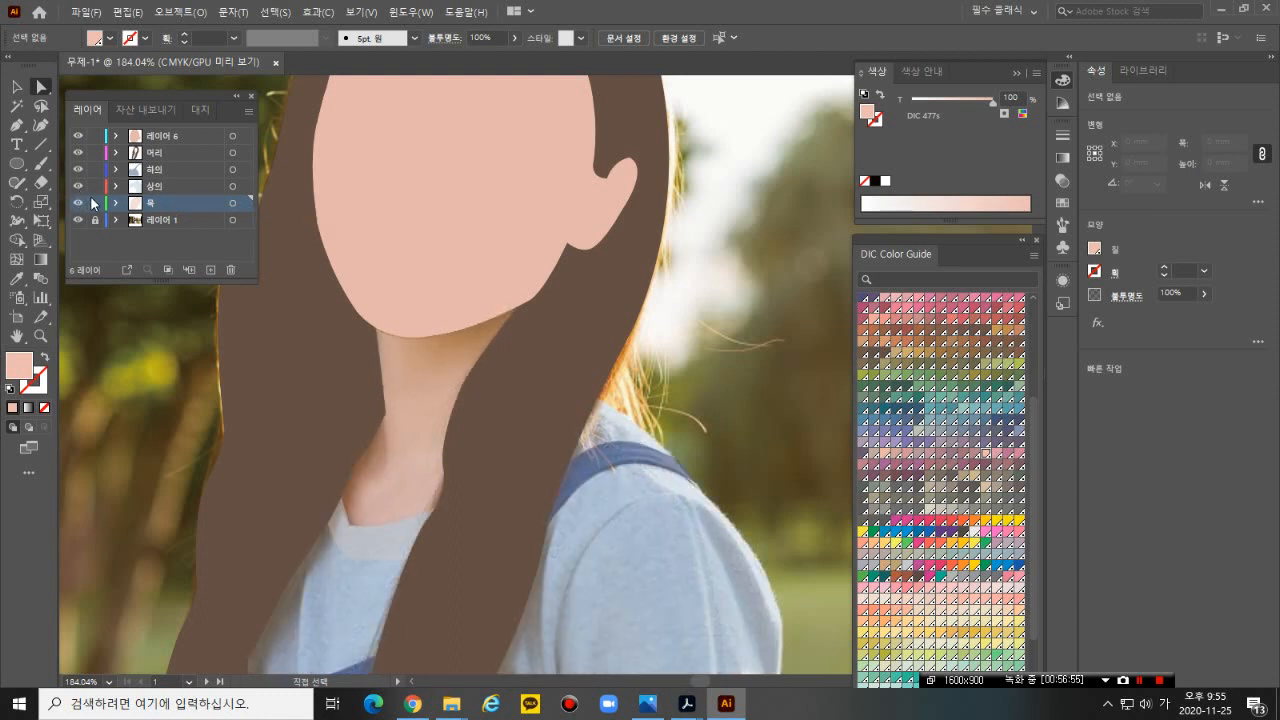
- Set the opacity of the neck shape on layer 목 to 100%
{"action": "left_click", "coordinate": [236, 204]}
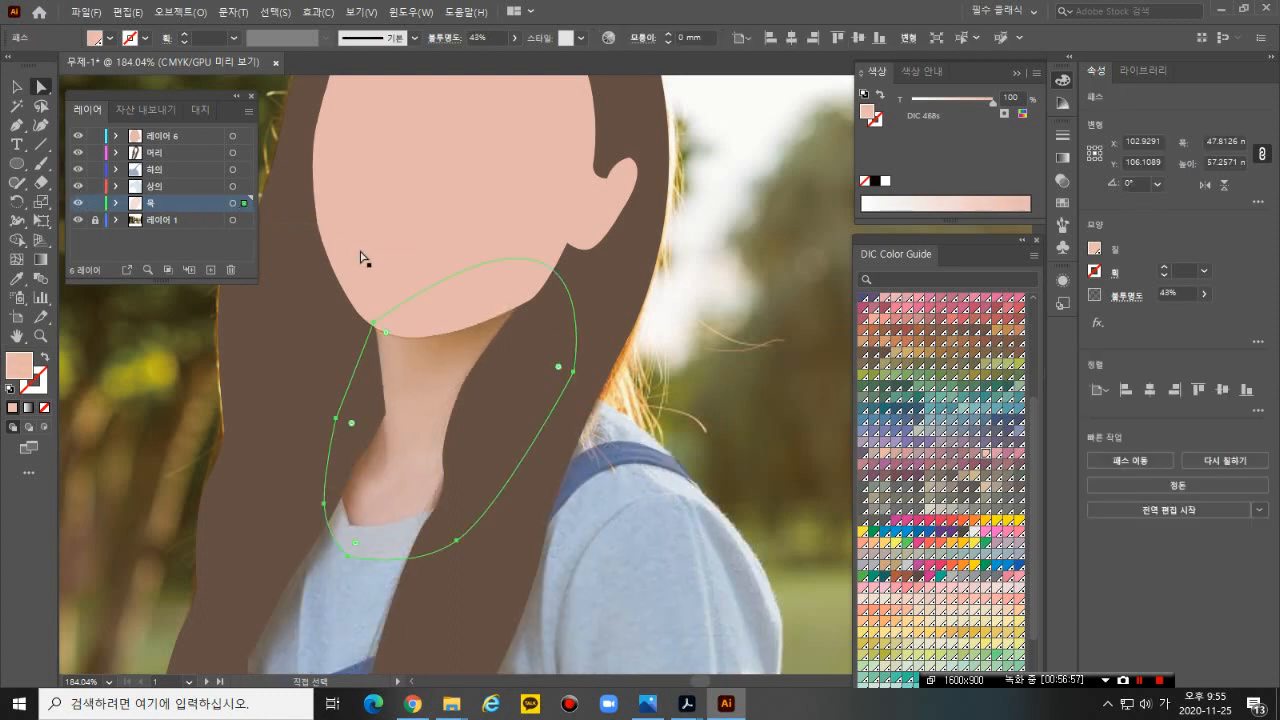
{"action": "left_click", "coordinate": [1204, 294]}
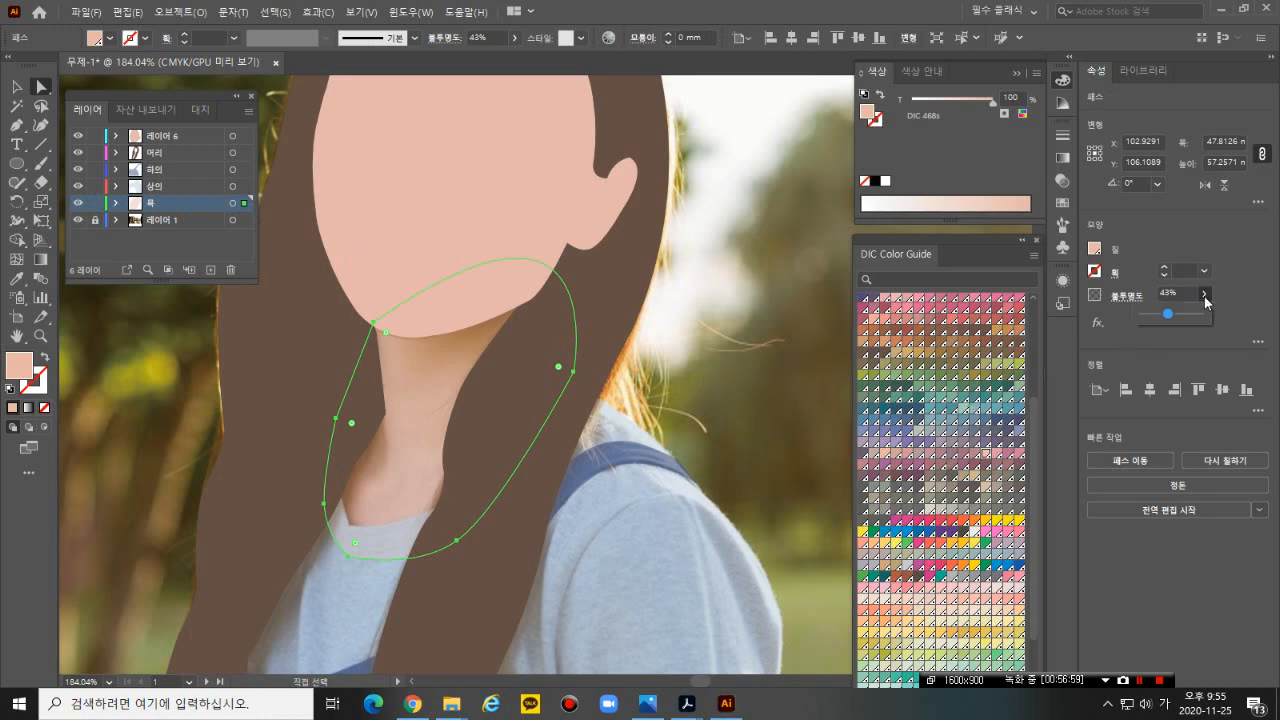
{"action": "left_click_drag", "start_coordinate": [1166, 318], "coordinate": [1228, 330]}
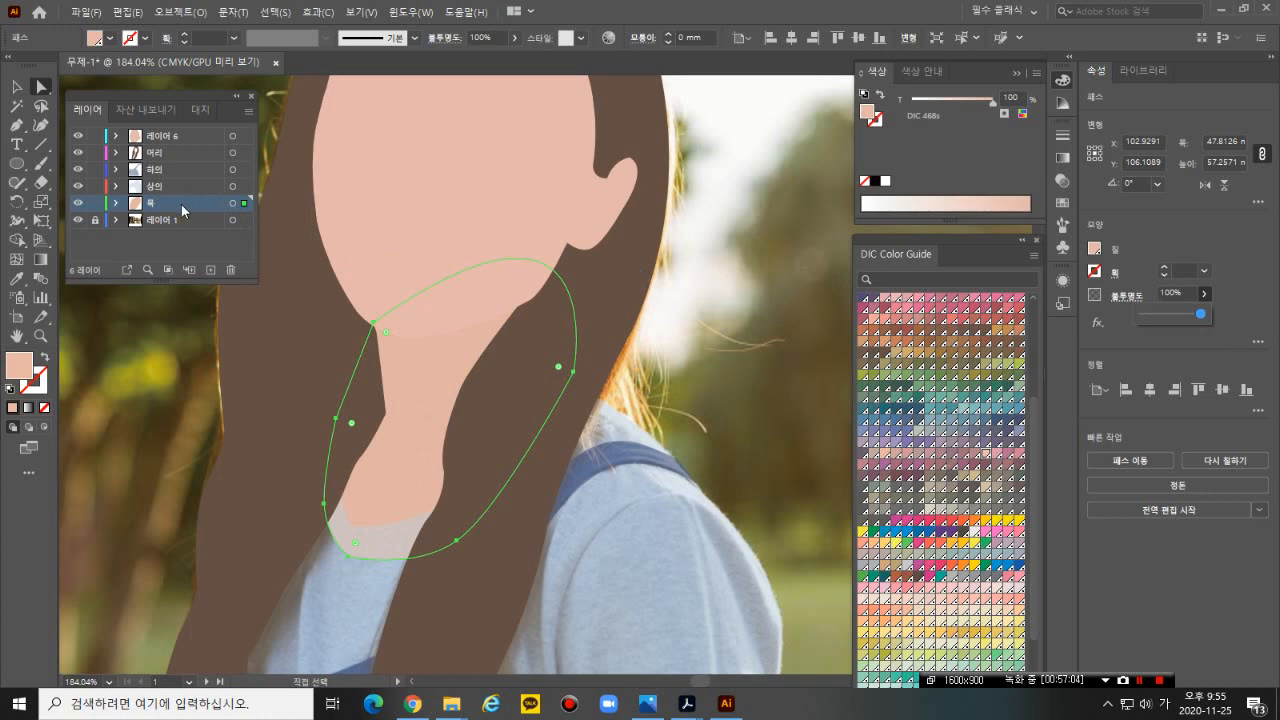
- Set the opacity of the clothing shapes on layers 상의 and 하의 to 100%
{"action": "left_click", "coordinate": [244, 187]}
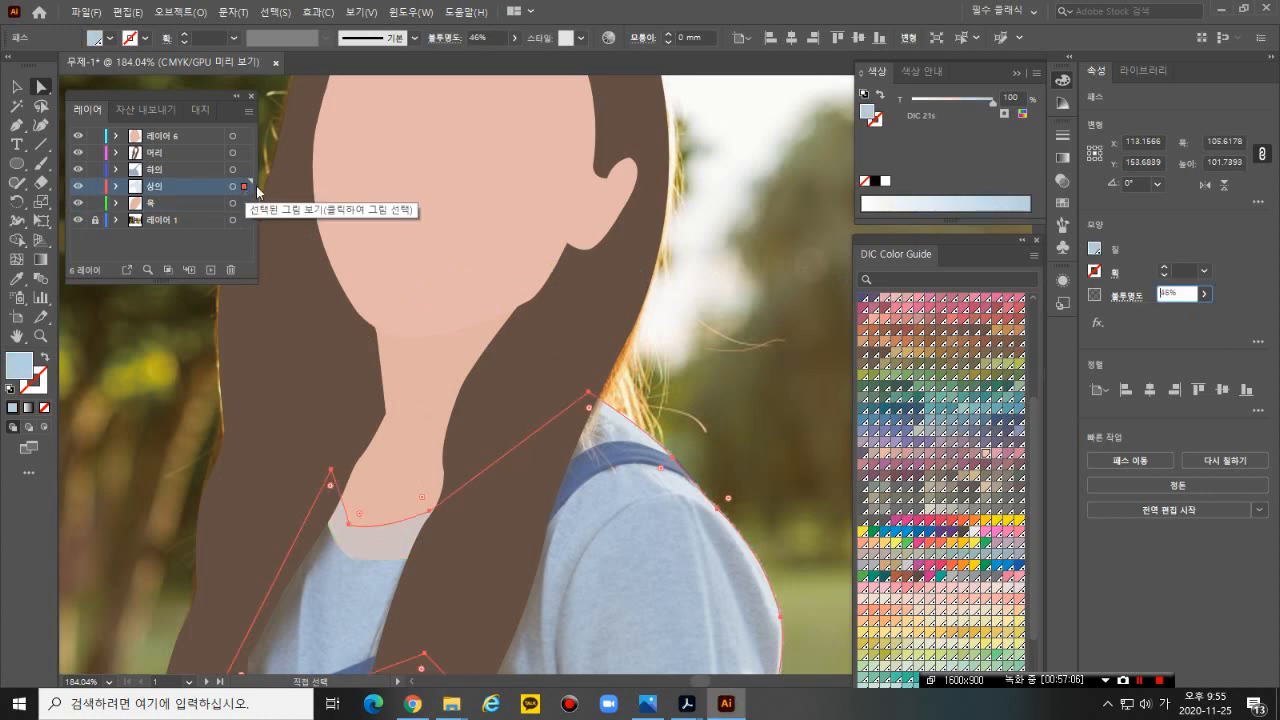
{"action": "left_click", "coordinate": [1206, 294]}
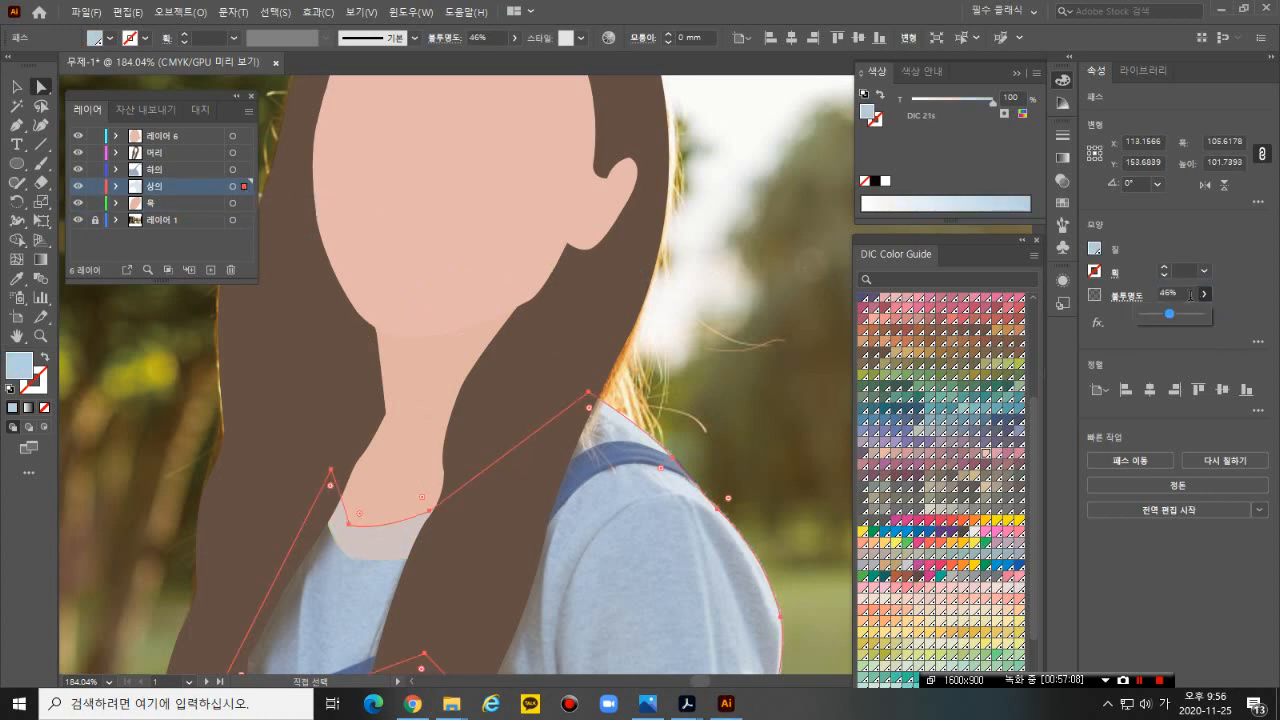
{"action": "left_click_drag", "start_coordinate": [1171, 315], "coordinate": [1237, 325]}
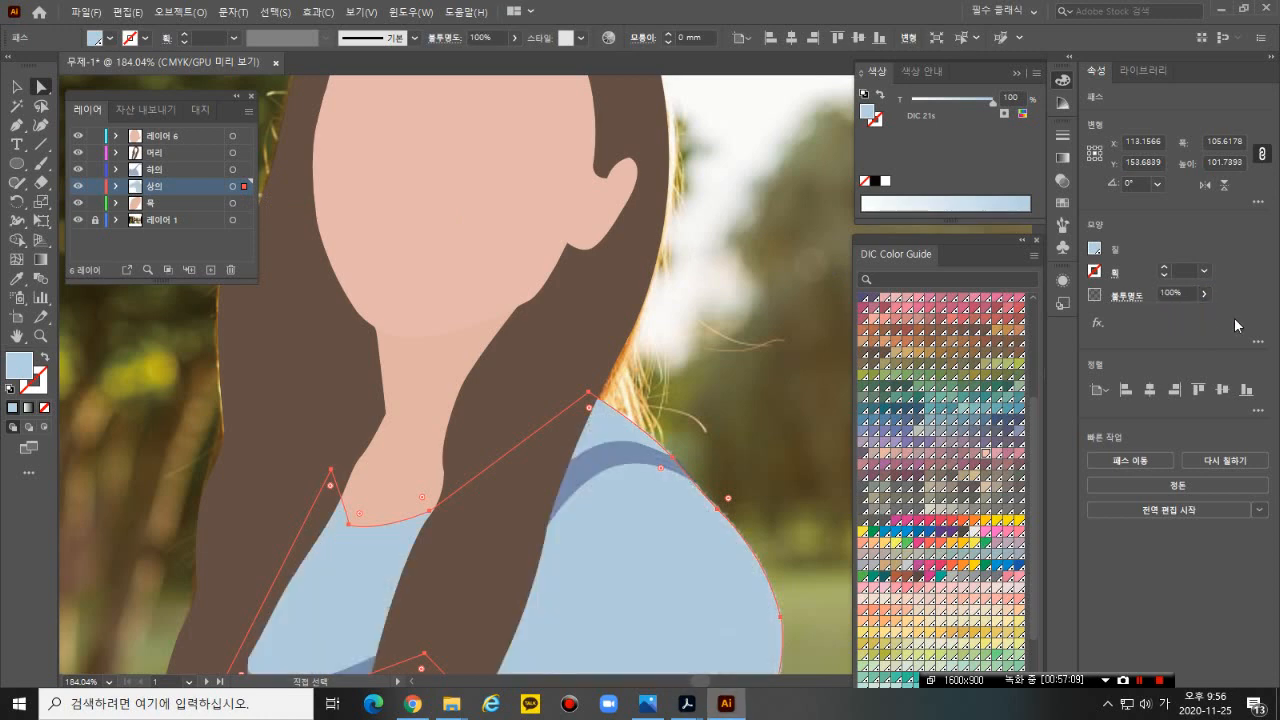
{"action": "left_click", "coordinate": [212, 170]}
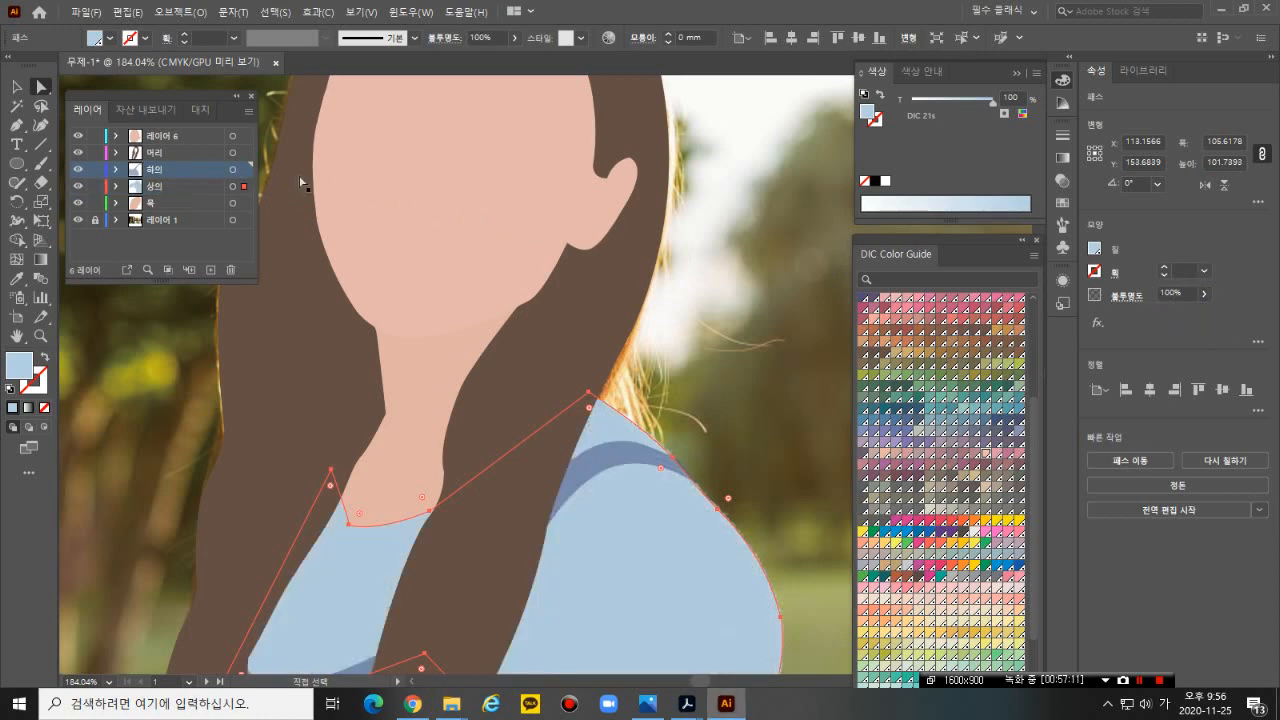
{"action": "left_click", "coordinate": [242, 169]}
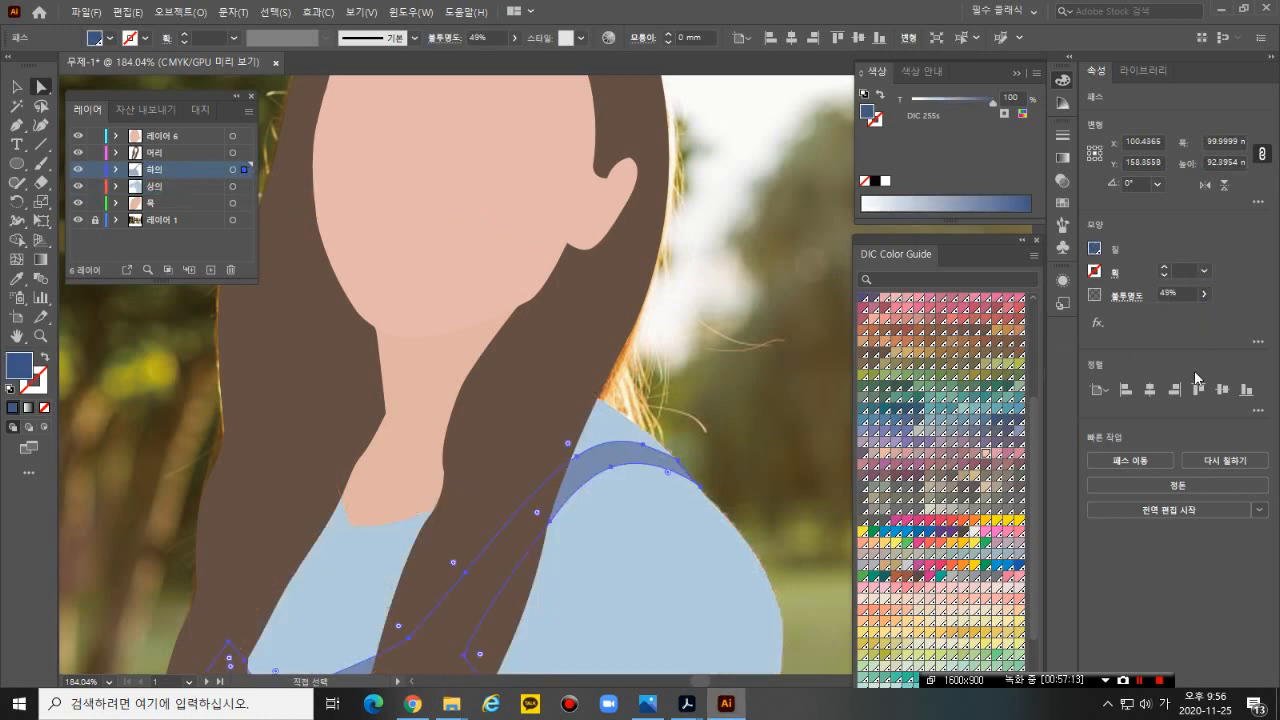
{"action": "left_click", "coordinate": [1204, 293]}
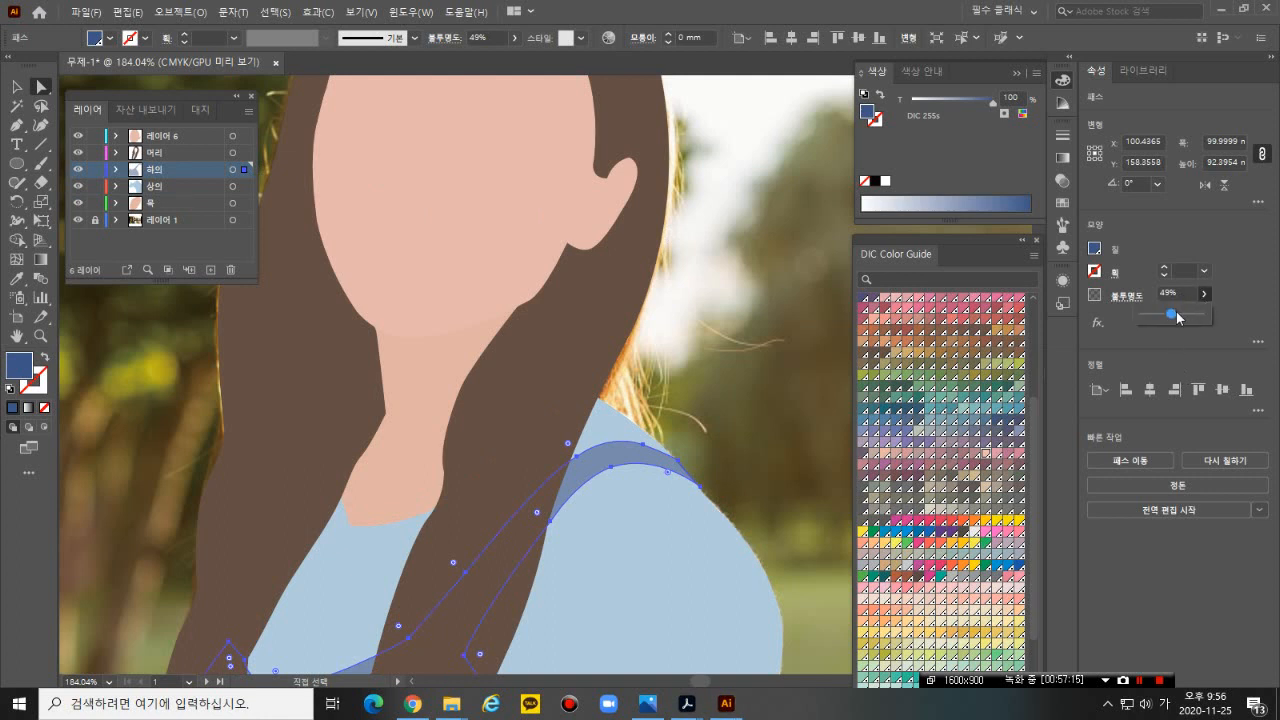
{"action": "left_click_drag", "start_coordinate": [1177, 317], "coordinate": [1214, 318]}
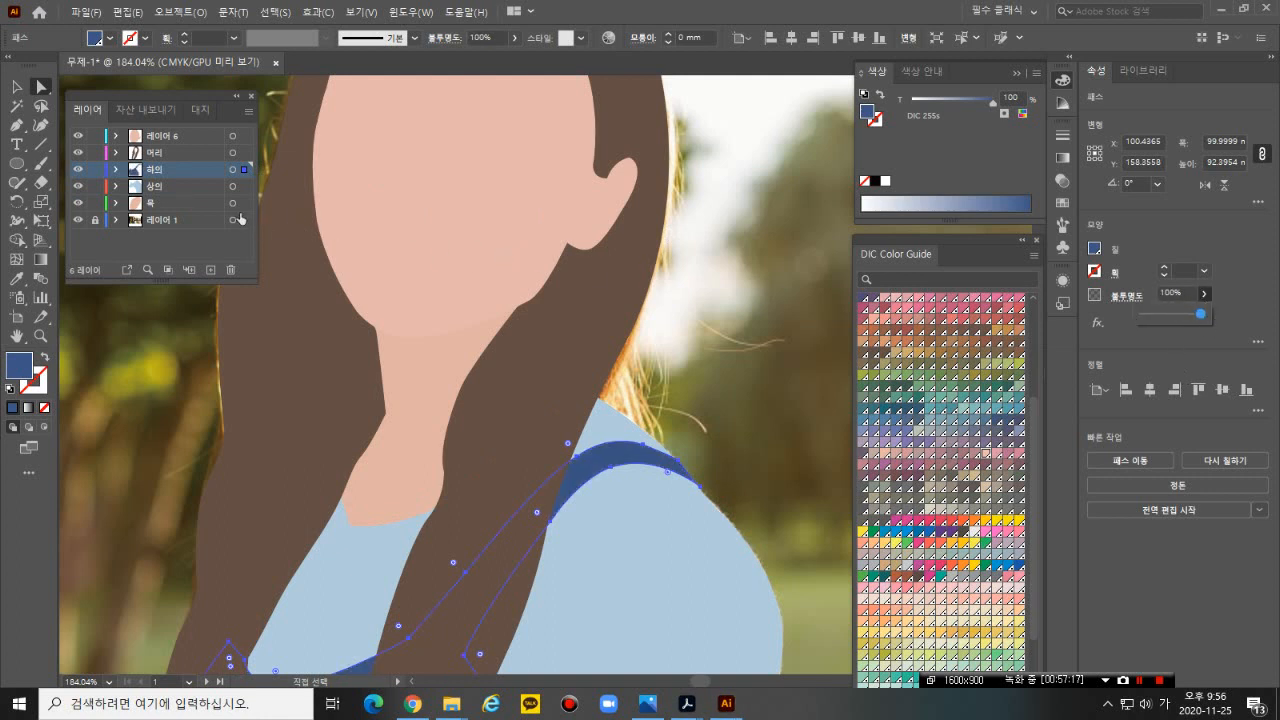
- Check the opacity of the hair and face shapes, then inspect the whole portrait with nothing selected
{"action": "left_click", "coordinate": [245, 155]}
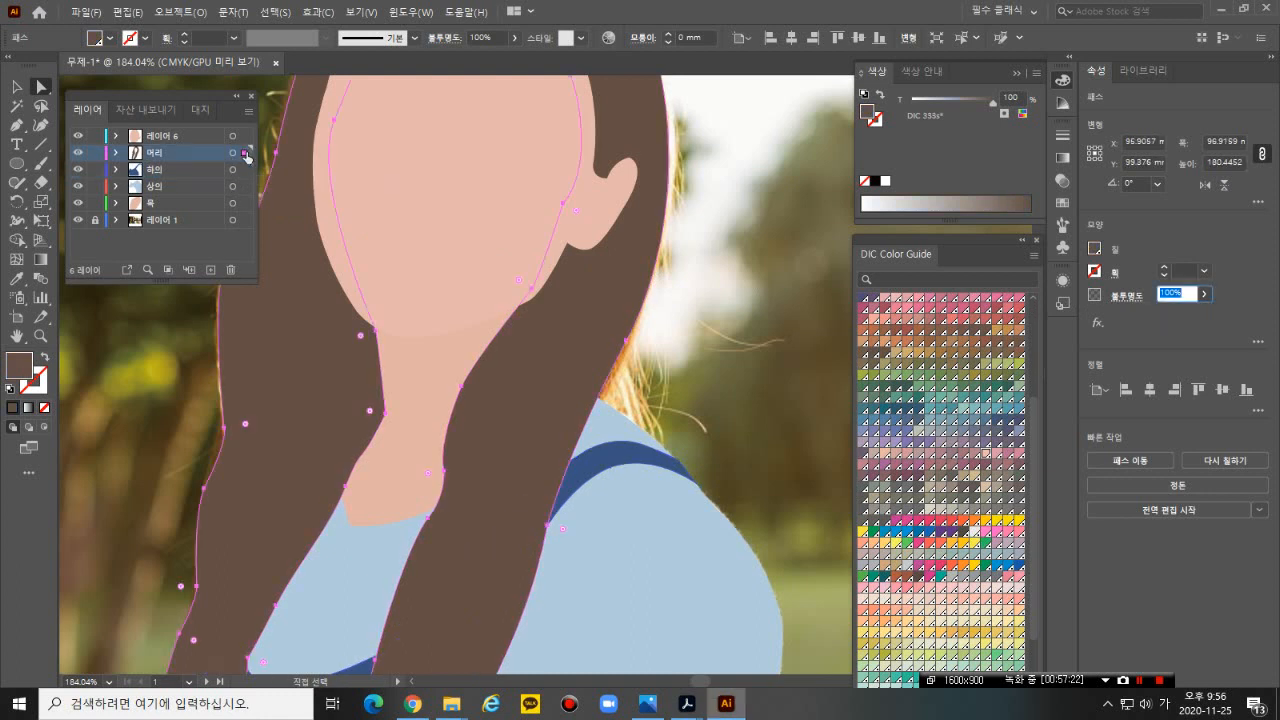
{"action": "left_click", "coordinate": [242, 137]}
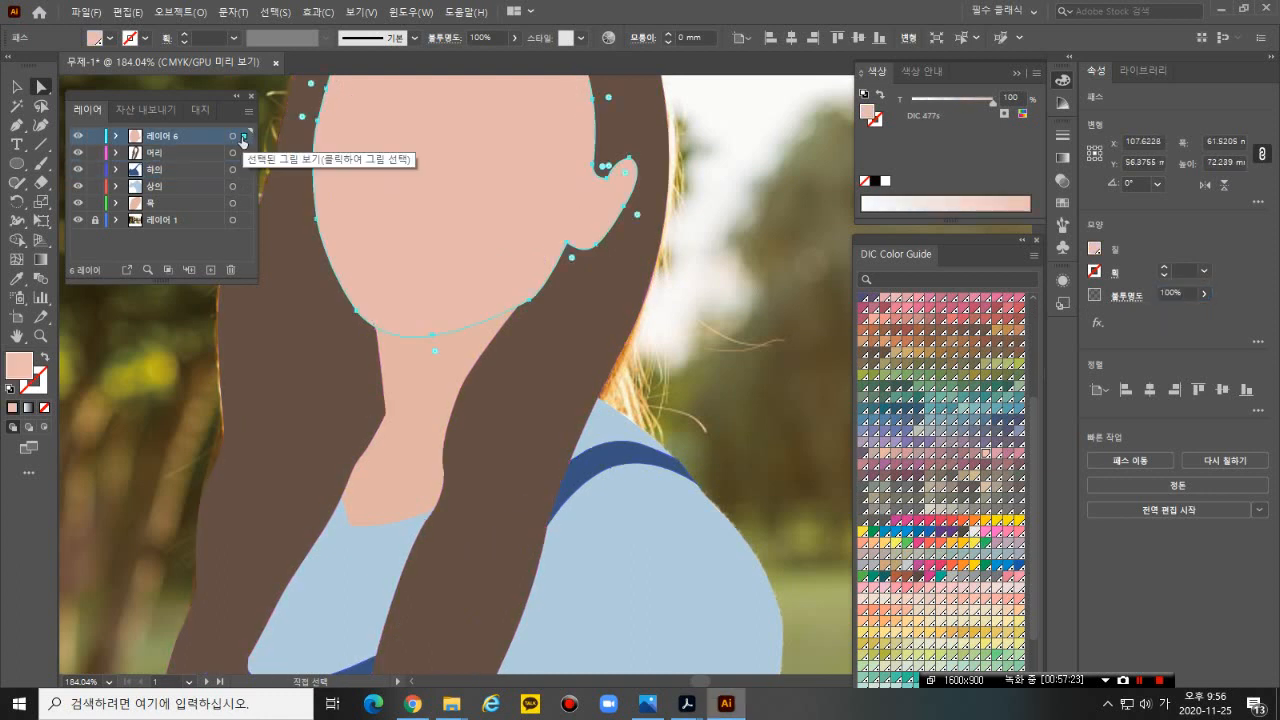
{"action": "left_click", "coordinate": [799, 338]}
{"action": "left_click", "coordinate": [15, 88]}
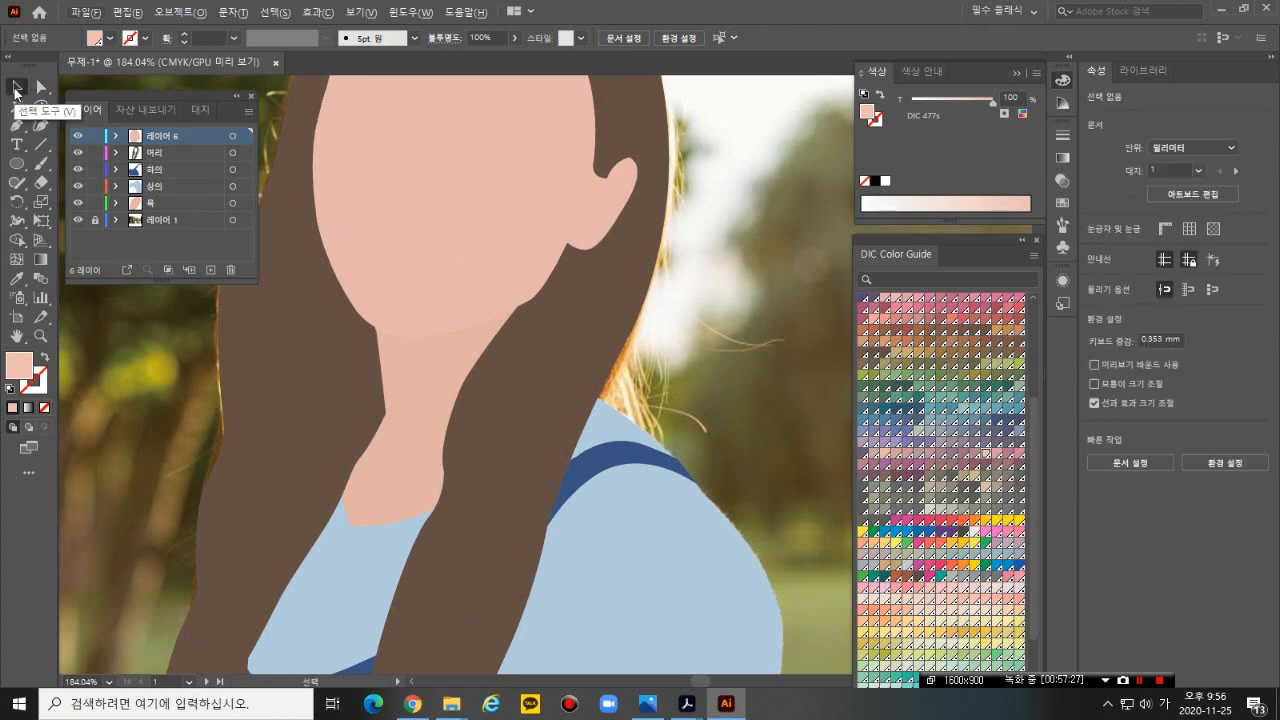
{"action": "key", "text": "ctrl+0"}
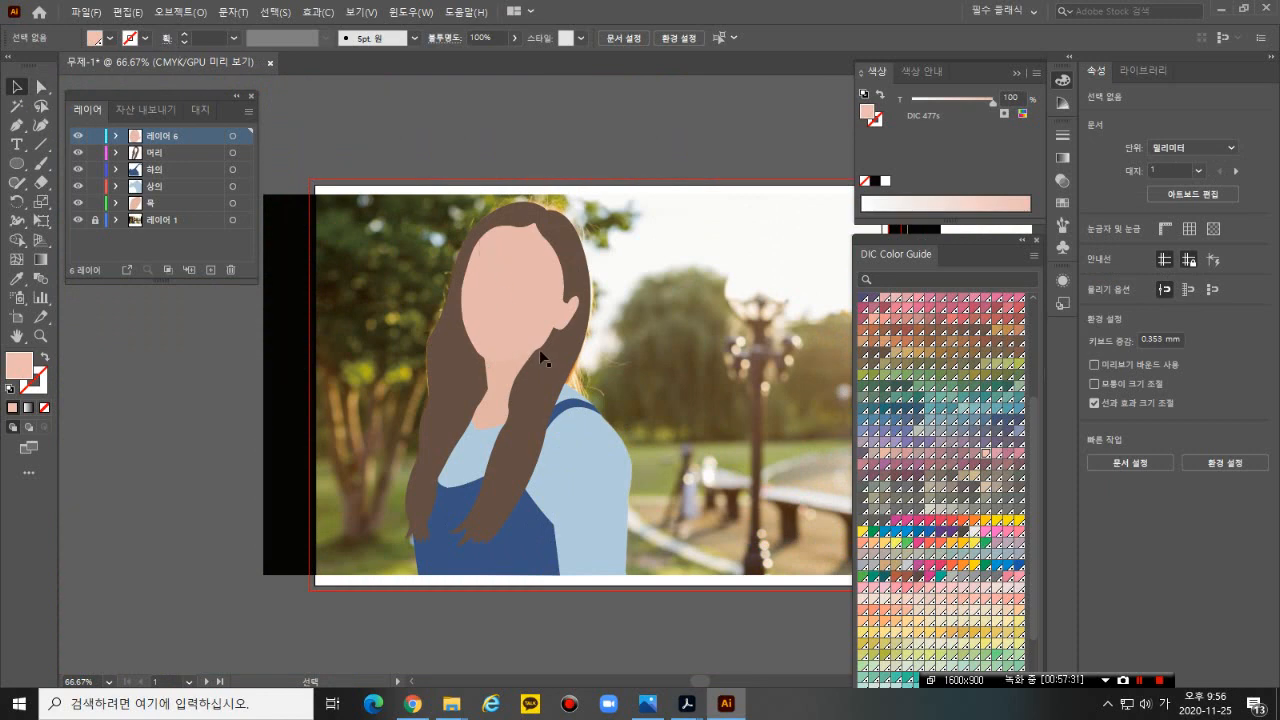
{"action": "scroll", "coordinate": [537, 358], "scroll_direction": "up", "scroll_amount": 5}
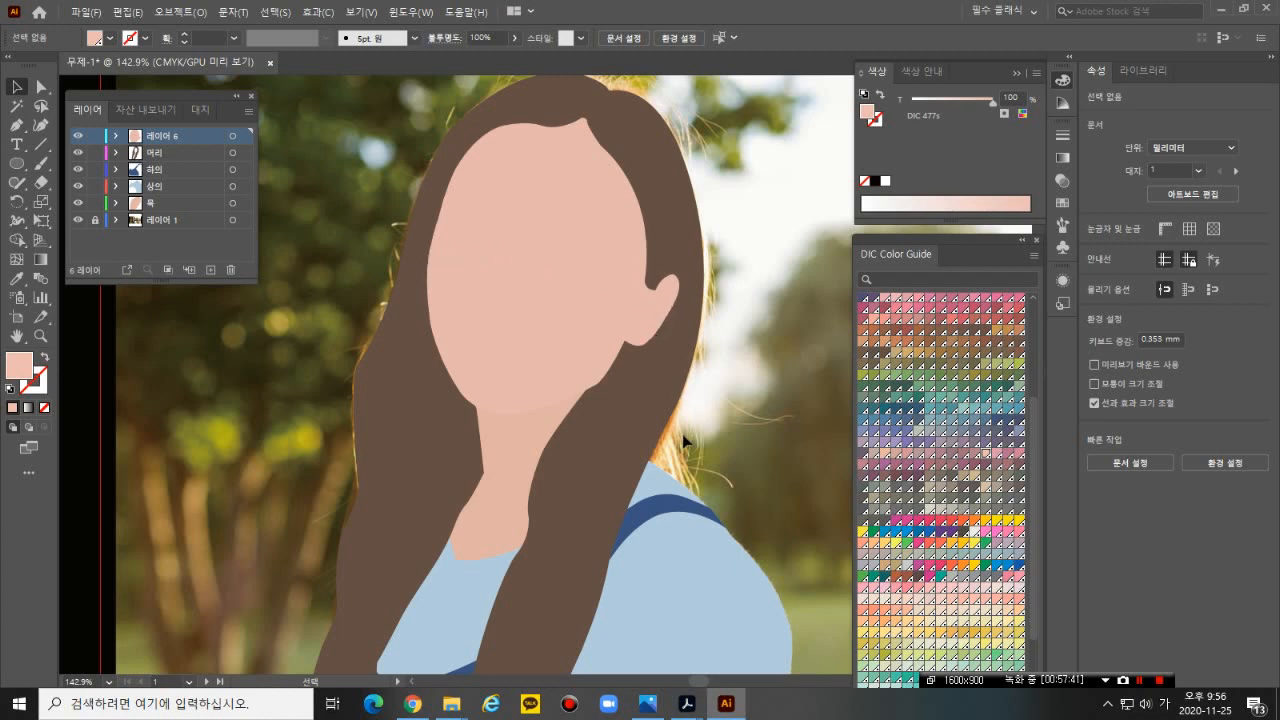
{"action": "scroll", "coordinate": [686, 440], "scroll_direction": "down", "scroll_amount": 1}
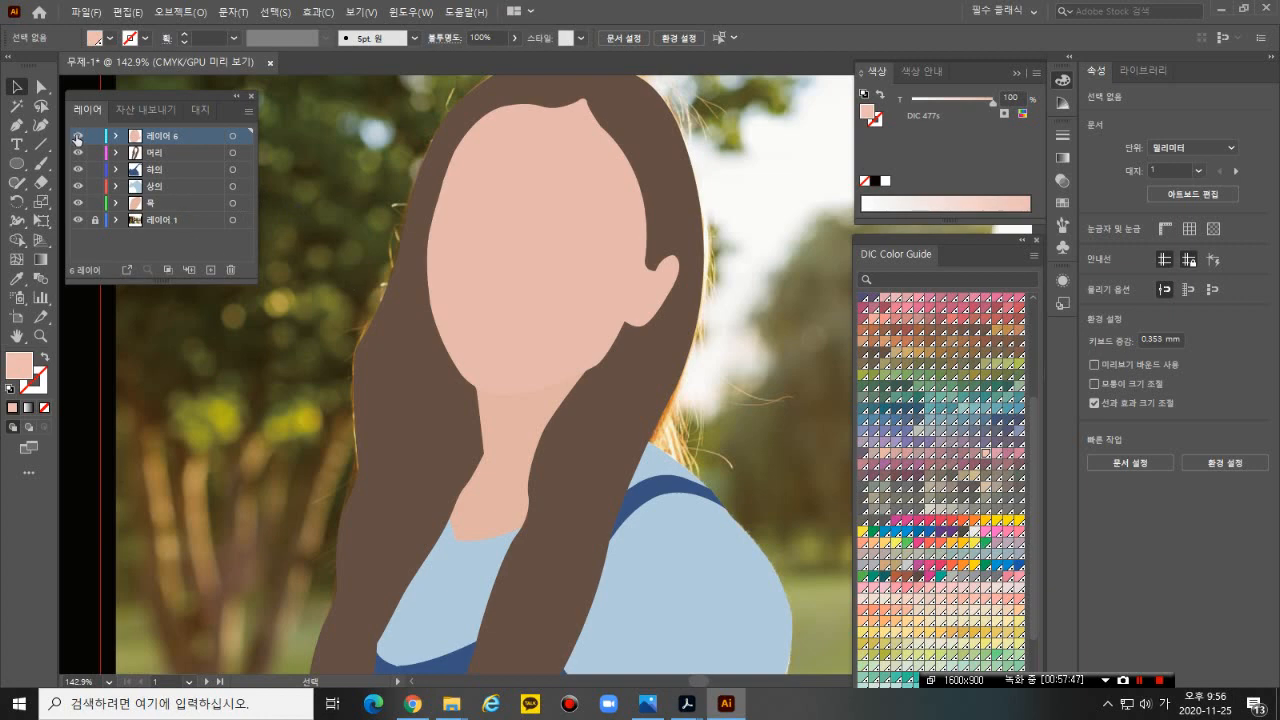
- Hide every layer except the neck layer 목 and the photo layer 레이어 1, and make 목 the active layer
{"action": "left_click_drag", "start_coordinate": [78, 138], "coordinate": [79, 213]}
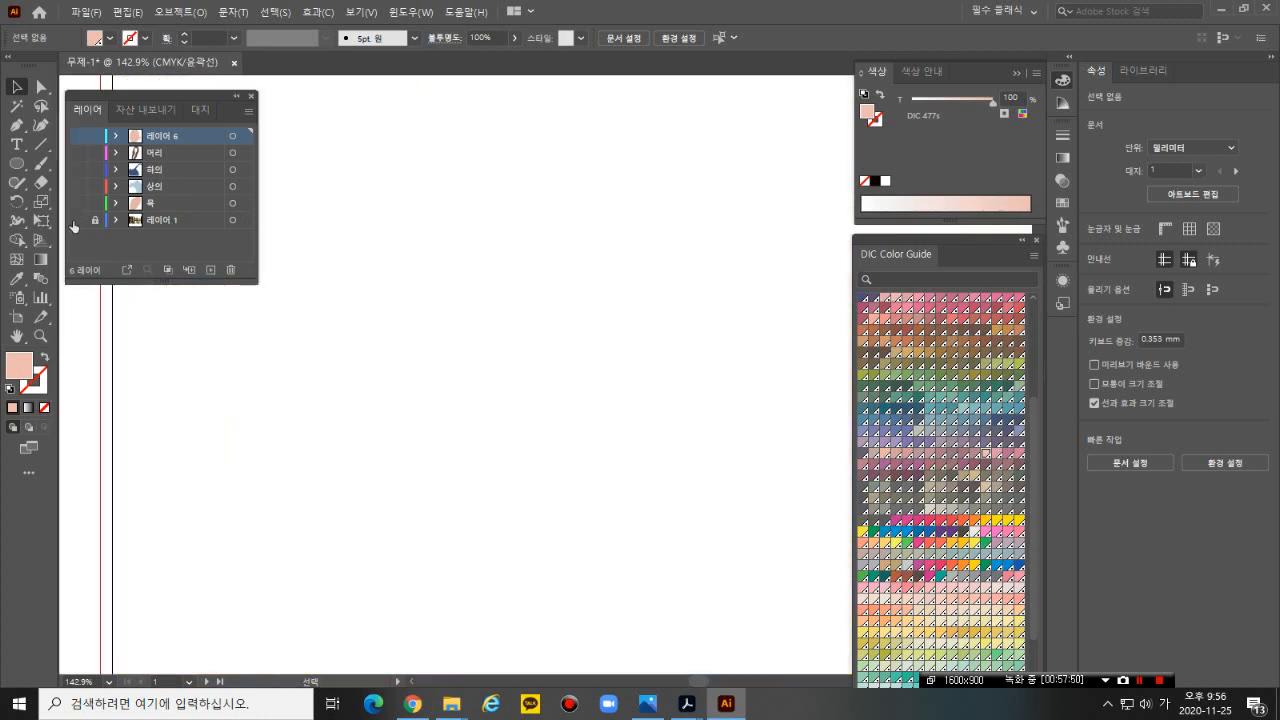
{"action": "left_click", "coordinate": [78, 219]}
{"action": "left_click", "coordinate": [175, 202]}
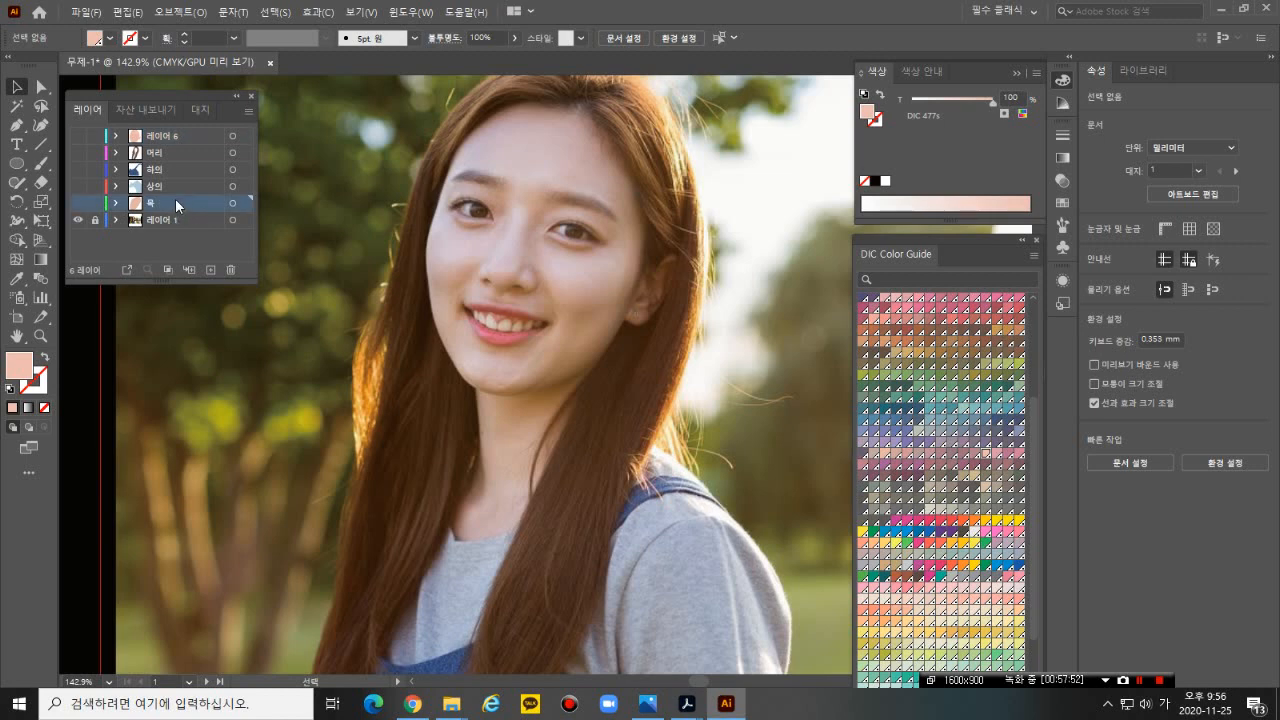
{"action": "left_click", "coordinate": [78, 202]}
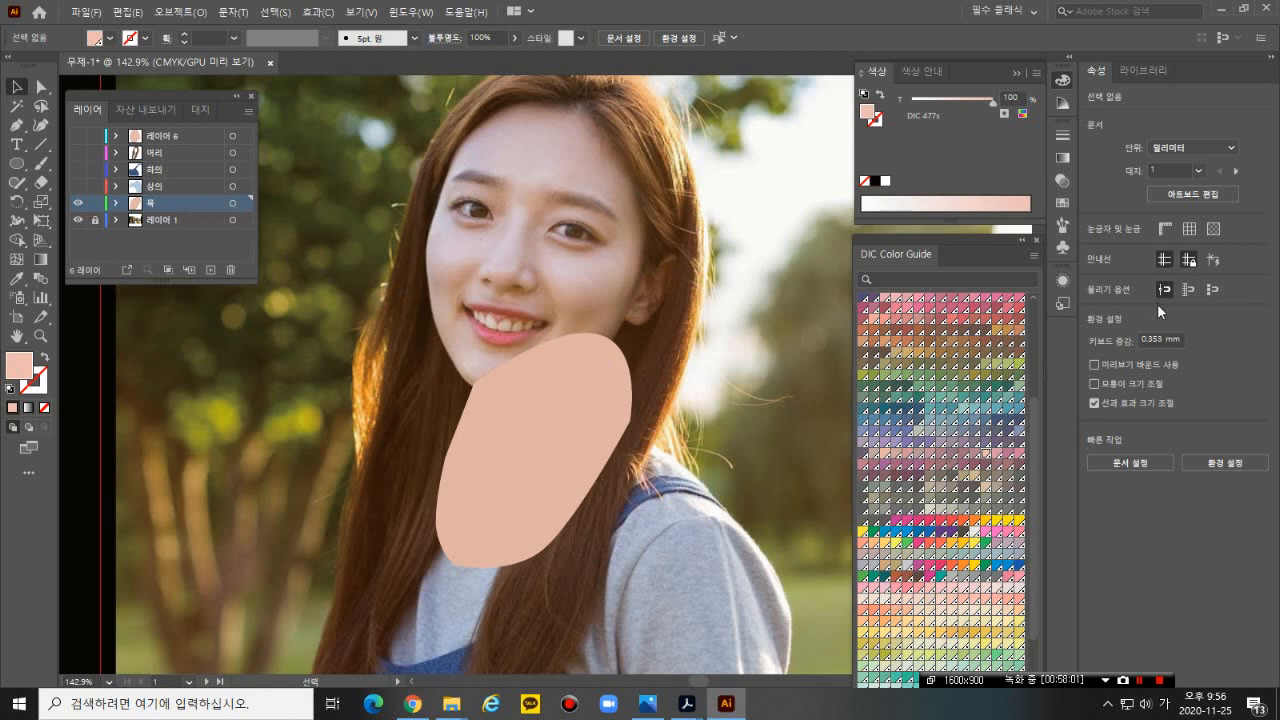
- Set the opacity of the neck shape to 22%
{"action": "left_click", "coordinate": [531, 414]}
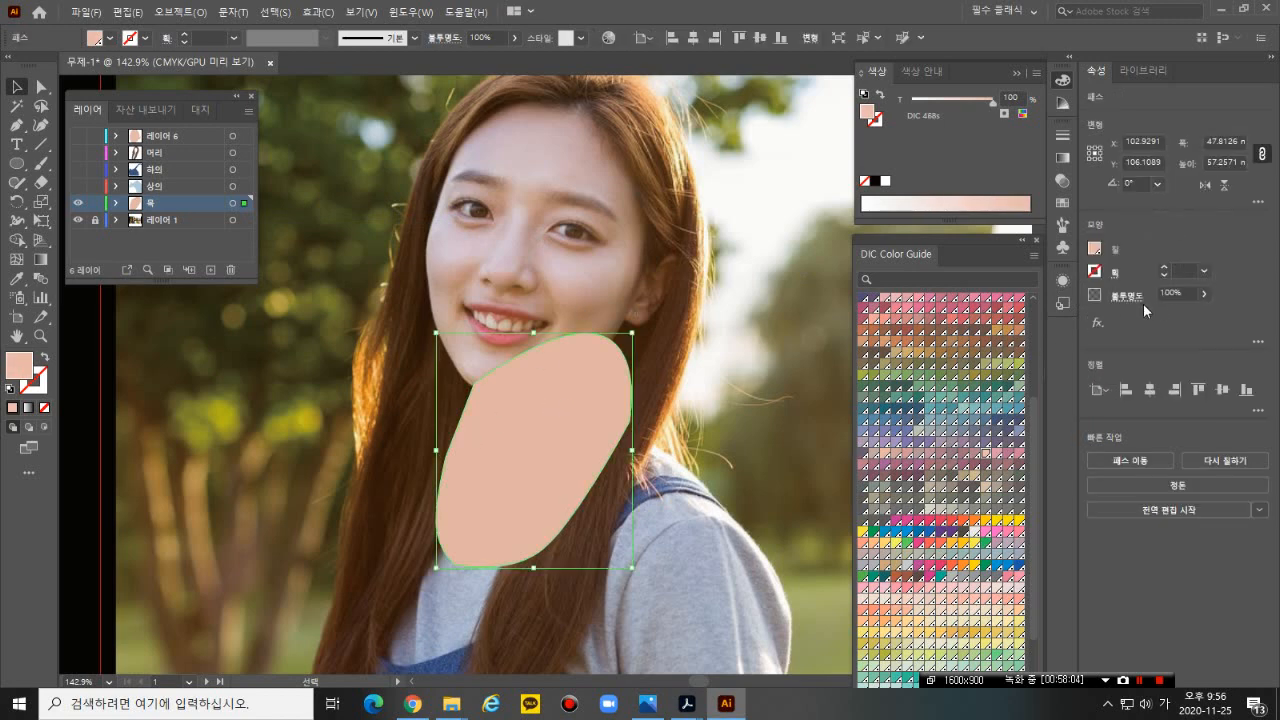
{"action": "left_click", "coordinate": [1204, 294]}
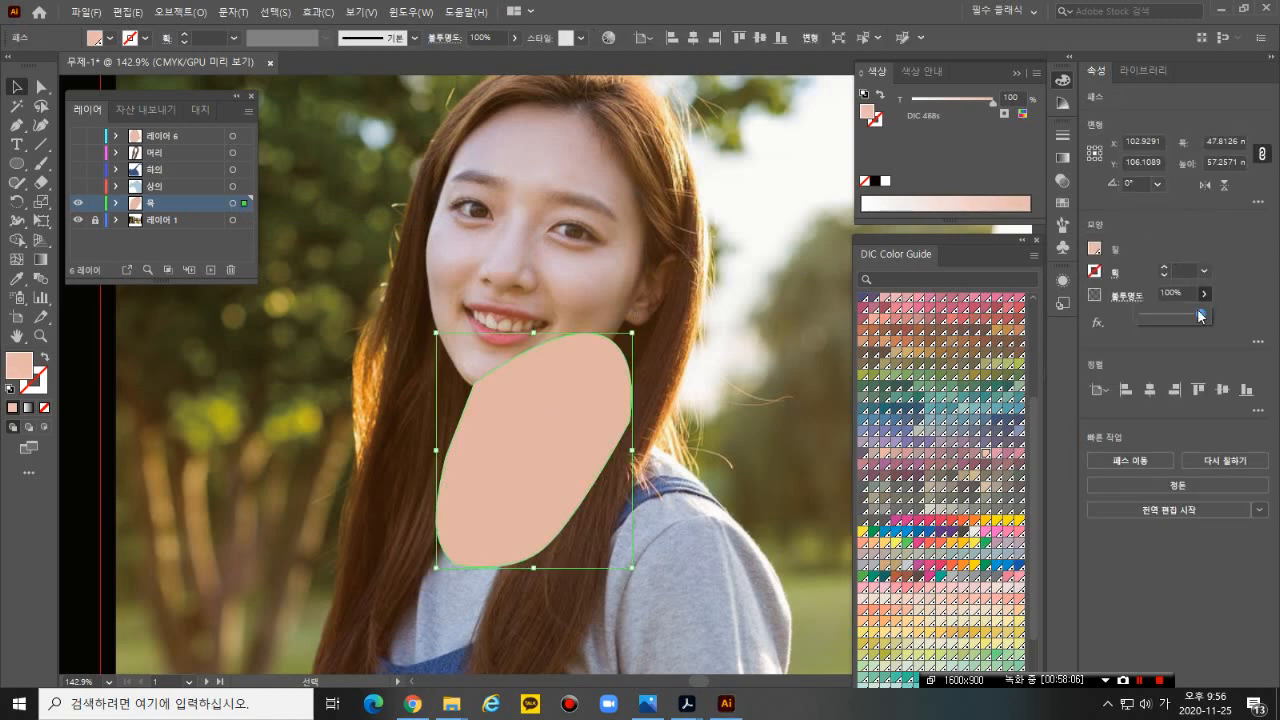
{"action": "left_click_drag", "start_coordinate": [1201, 316], "coordinate": [1143, 324]}
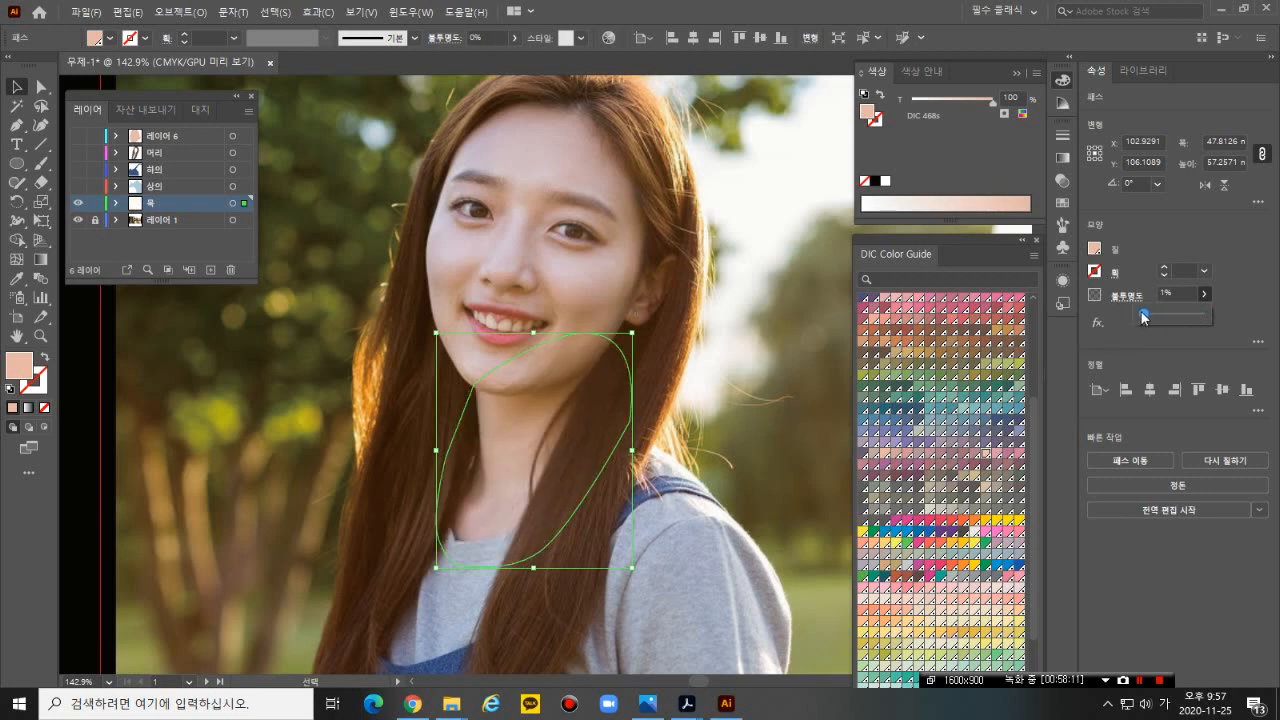
{"action": "left_click_drag", "start_coordinate": [1143, 318], "coordinate": [1156, 314]}
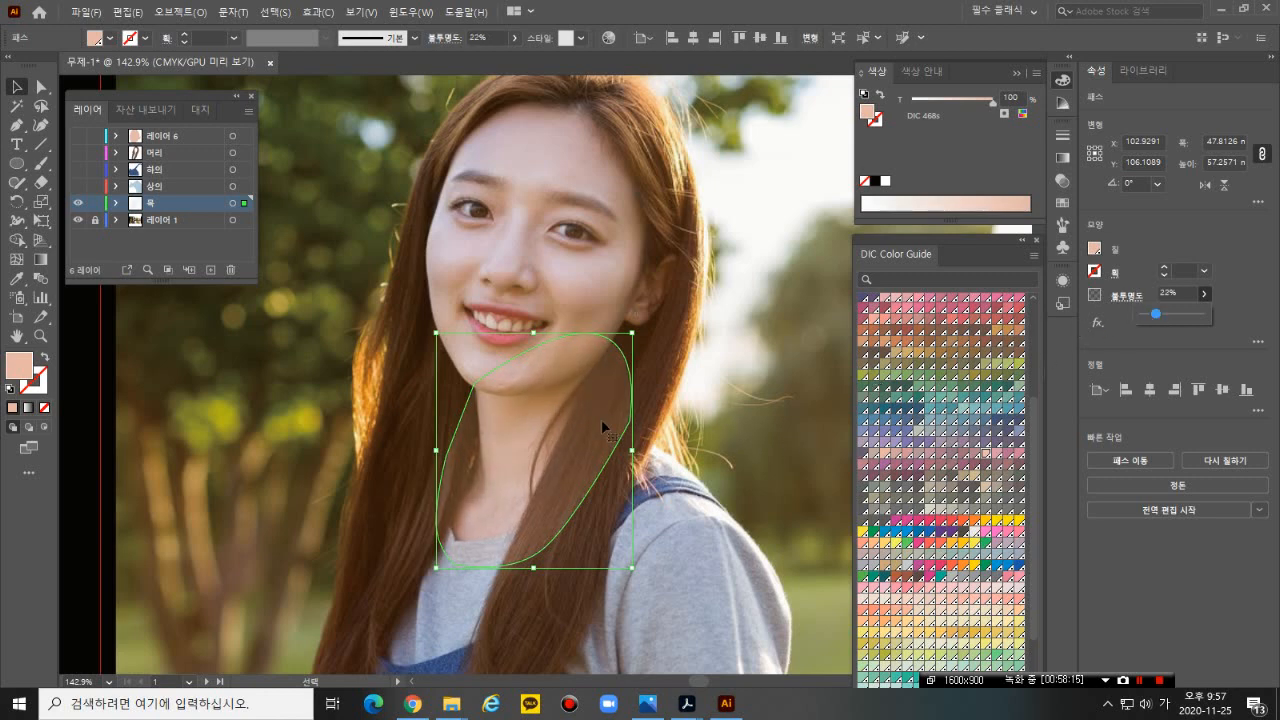
- Begin a Pen tool path along the jawline from near the ear, with no fill and a 0.25 pt skin-coloured stroke
{"action": "left_click_drag", "start_coordinate": [416, 340], "coordinate": [527, 424]}
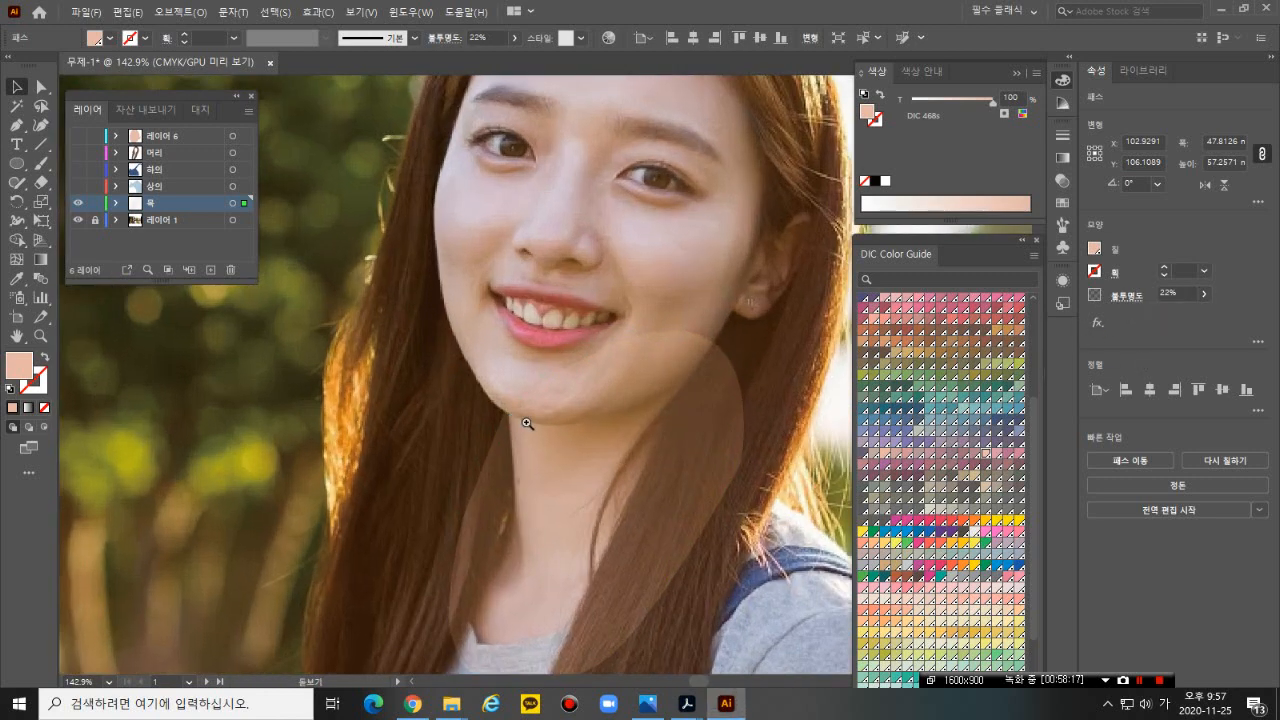
{"action": "left_click", "coordinate": [666, 491], "text": "ctrl"}
{"action": "scroll", "coordinate": [666, 491], "scroll_direction": "up", "scroll_amount": 3}
{"action": "key", "text": "v"}
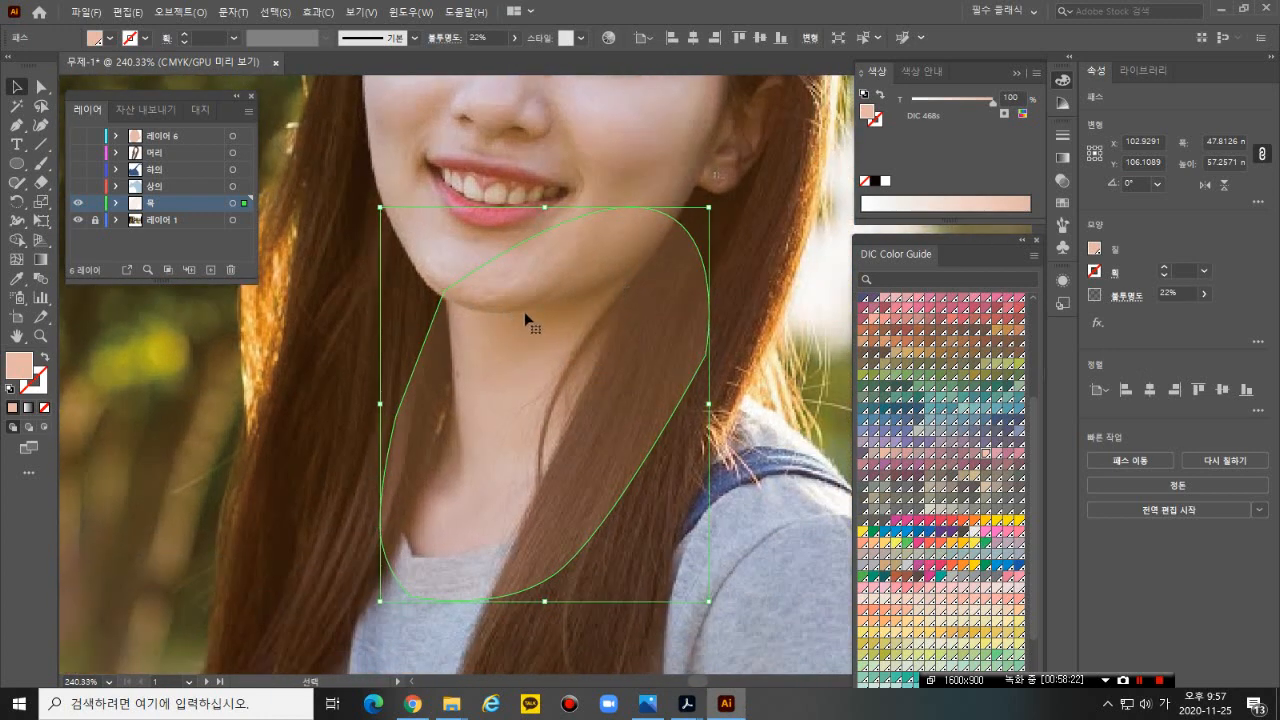
{"action": "left_click", "coordinate": [16, 125]}
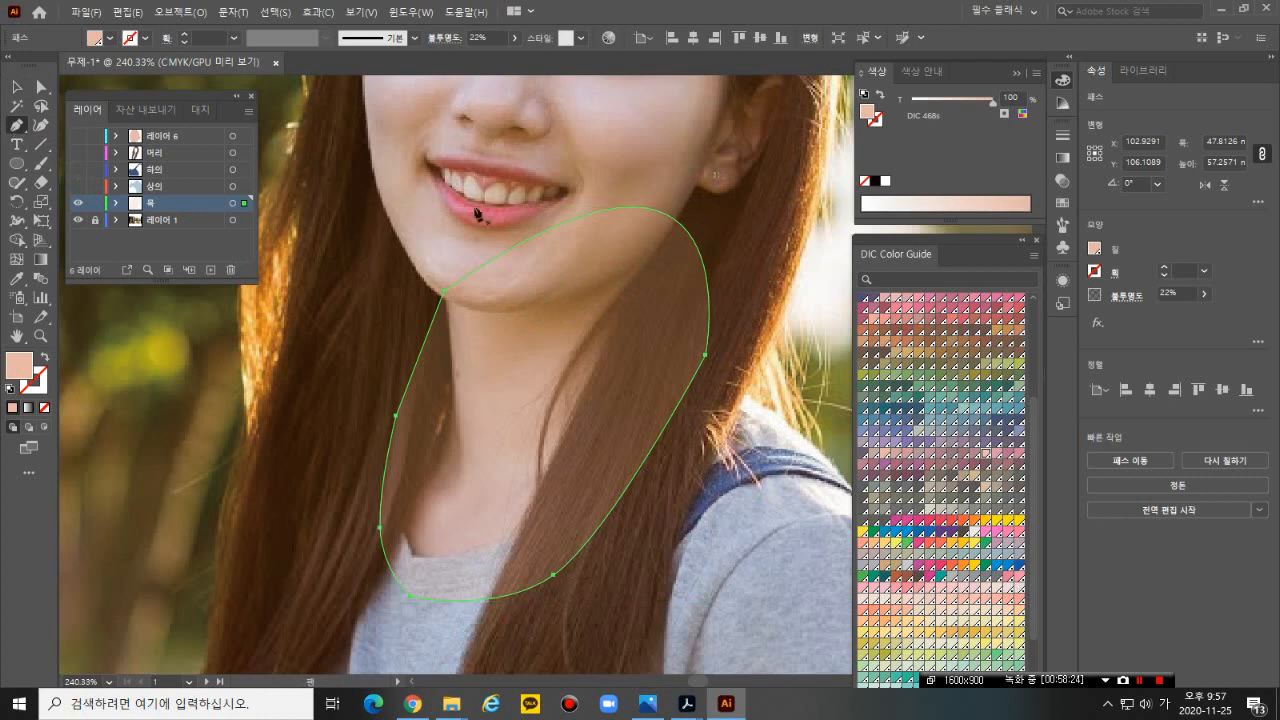
{"action": "left_click", "coordinate": [664, 237]}
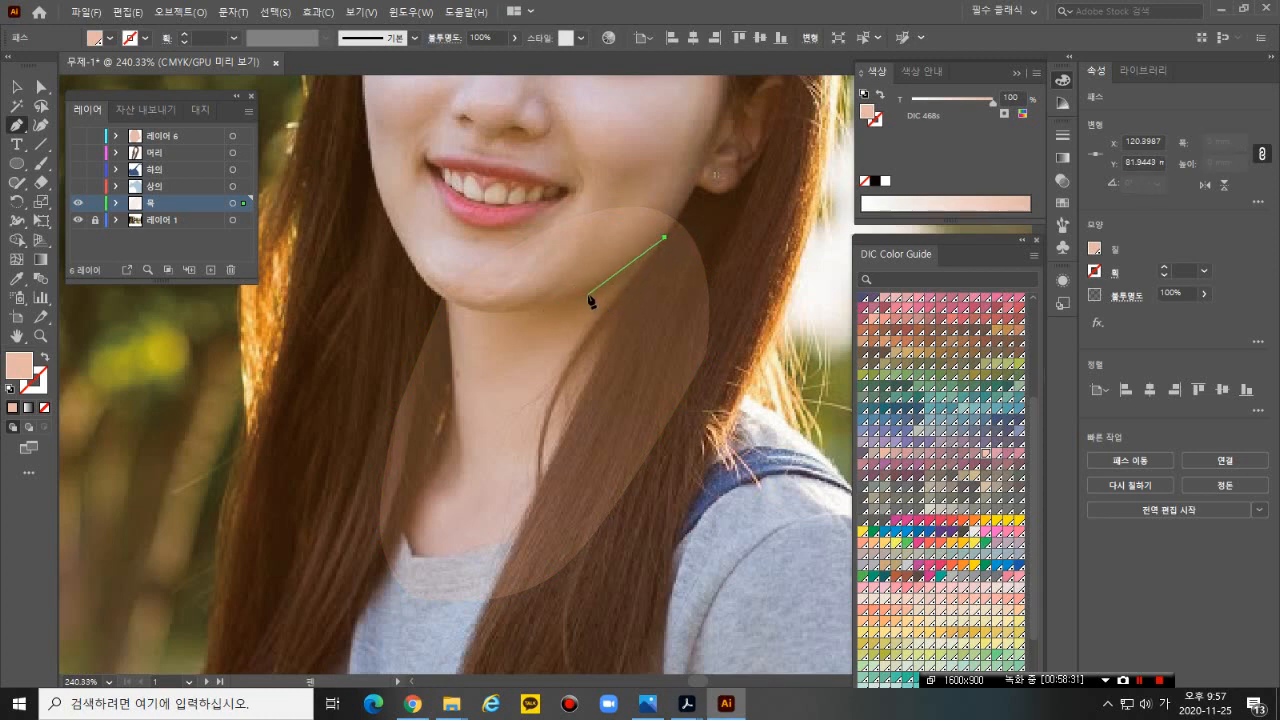
{"action": "left_click_drag", "start_coordinate": [586, 294], "coordinate": [545, 311]}
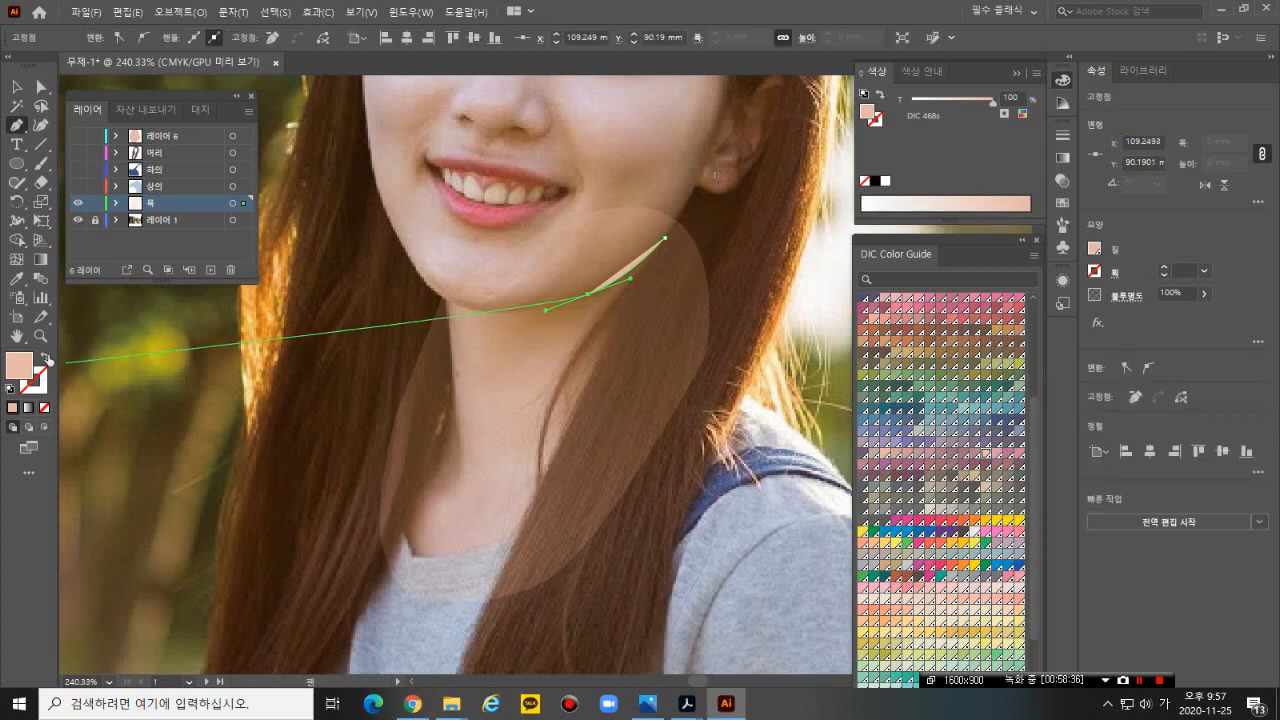
{"action": "left_click", "coordinate": [44, 357]}
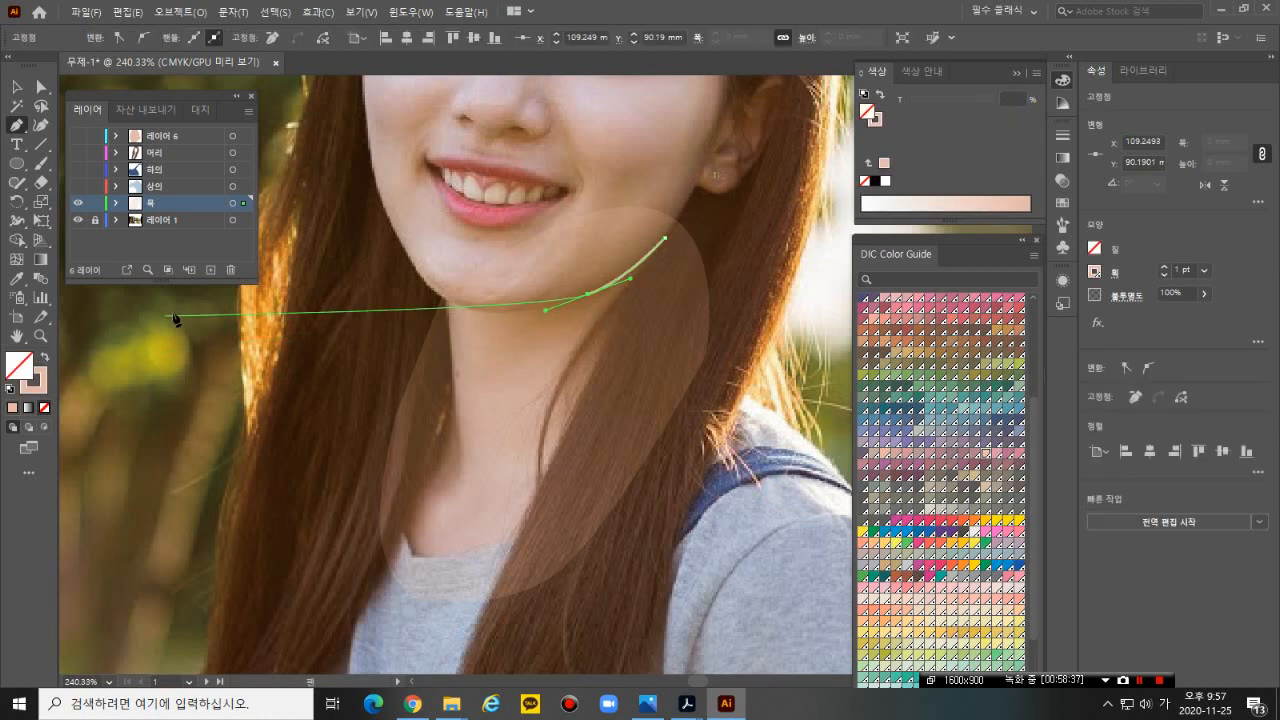
{"action": "left_click", "coordinate": [587, 295]}
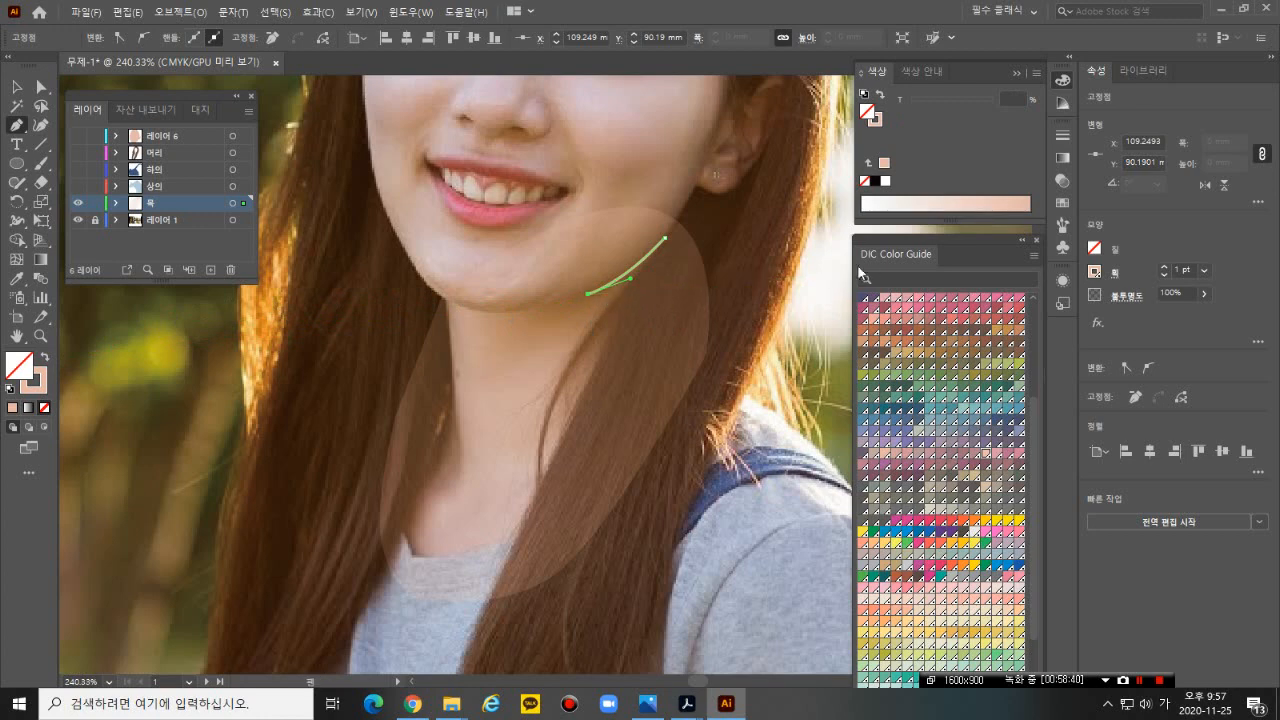
{"action": "left_click", "coordinate": [1204, 270]}
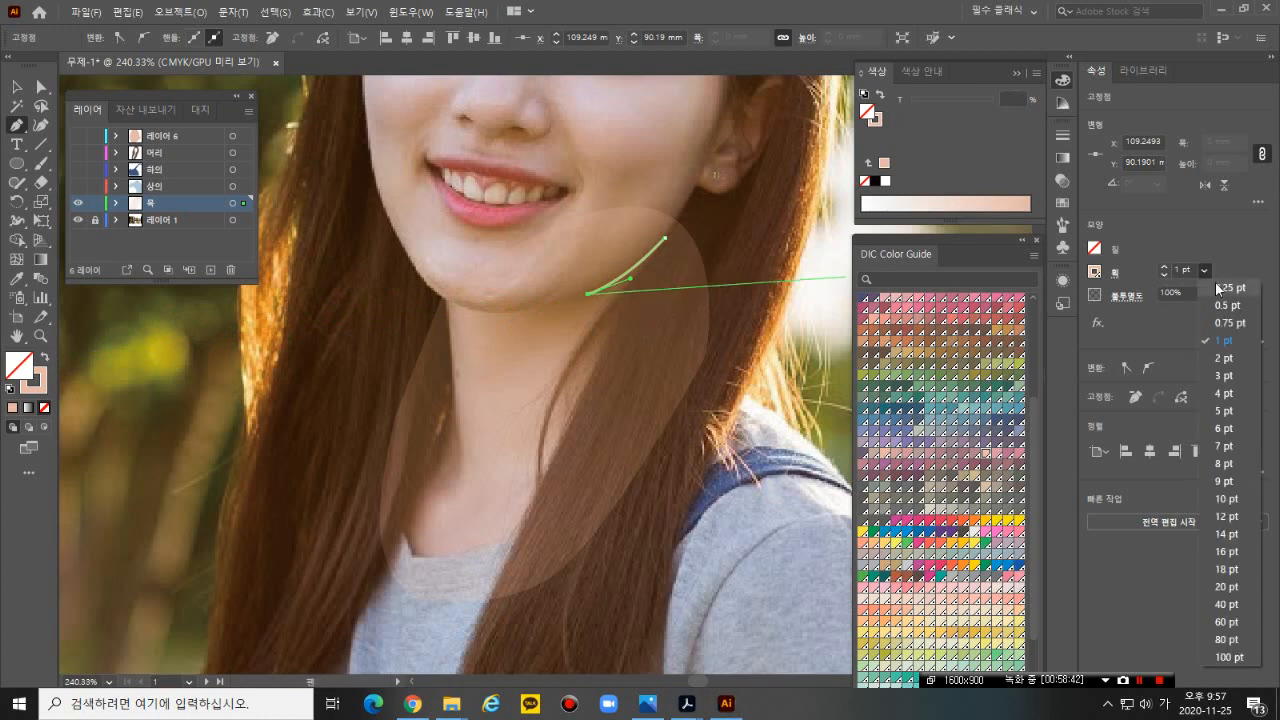
{"action": "left_click", "coordinate": [1220, 289]}
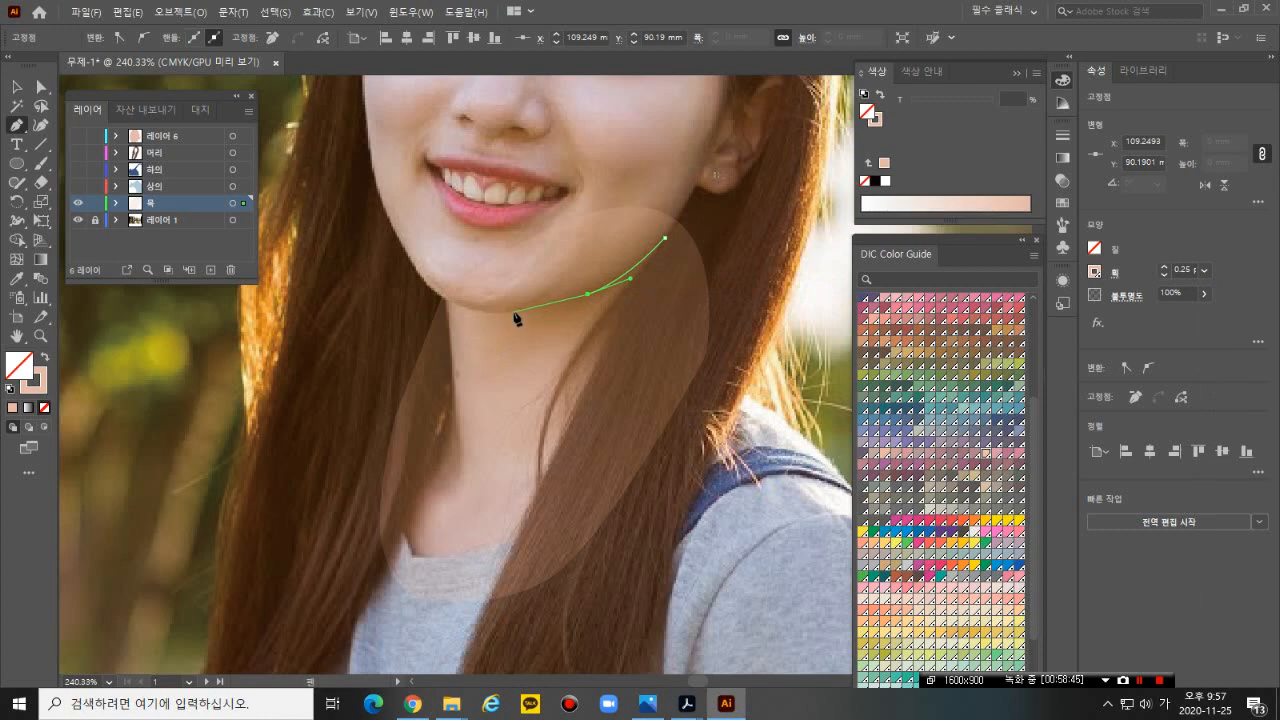
- Continue the path under the chin and curve it back to its start to close a crescent-shaped neck shadow
{"action": "left_click_drag", "start_coordinate": [511, 312], "coordinate": [480, 311]}
{"action": "left_click_drag", "start_coordinate": [508, 312], "coordinate": [482, 320]}
{"action": "key", "text": "ctrl+z"}
{"action": "left_click_drag", "start_coordinate": [485, 314], "coordinate": [588, 352]}
{"action": "left_click", "coordinate": [527, 350]}
{"action": "left_click", "coordinate": [664, 240]}
{"action": "left_click_drag", "start_coordinate": [665, 243], "coordinate": [757, 119]}
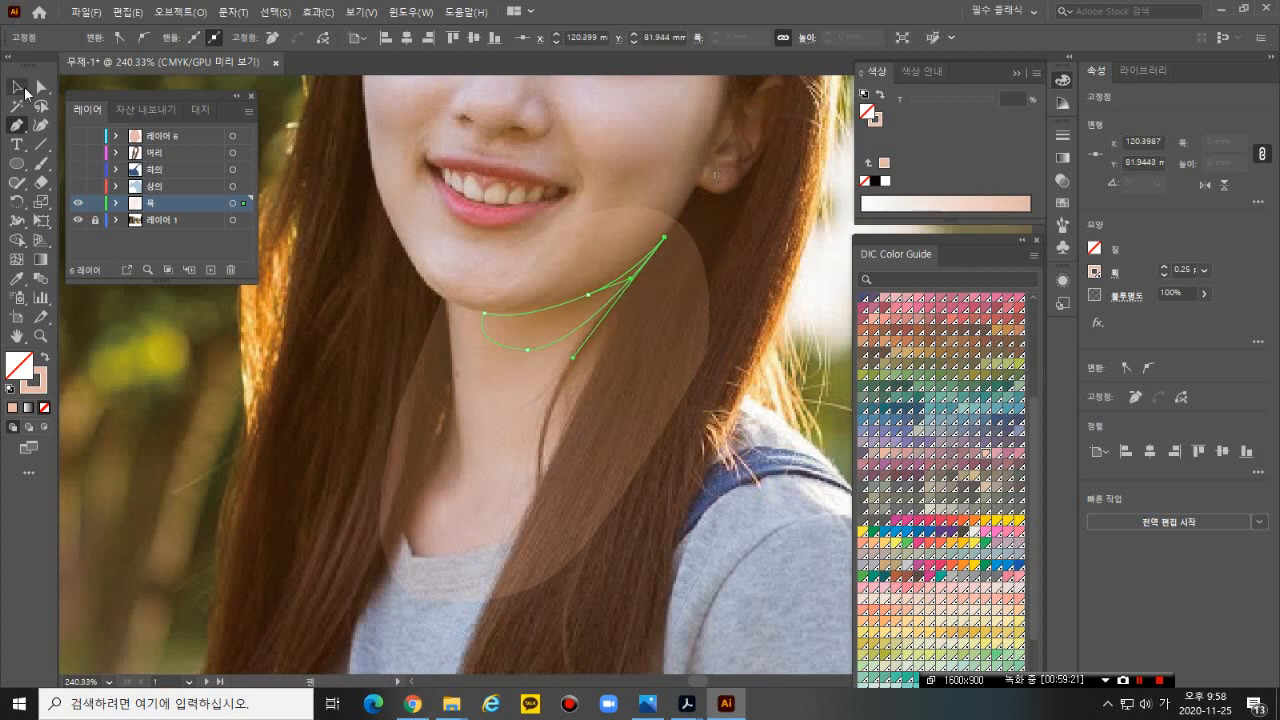
- Fill the neck shadow with DIC 316s and adjust the direction handle at its pointed end near the ear
{"action": "left_click", "coordinate": [20, 90]}
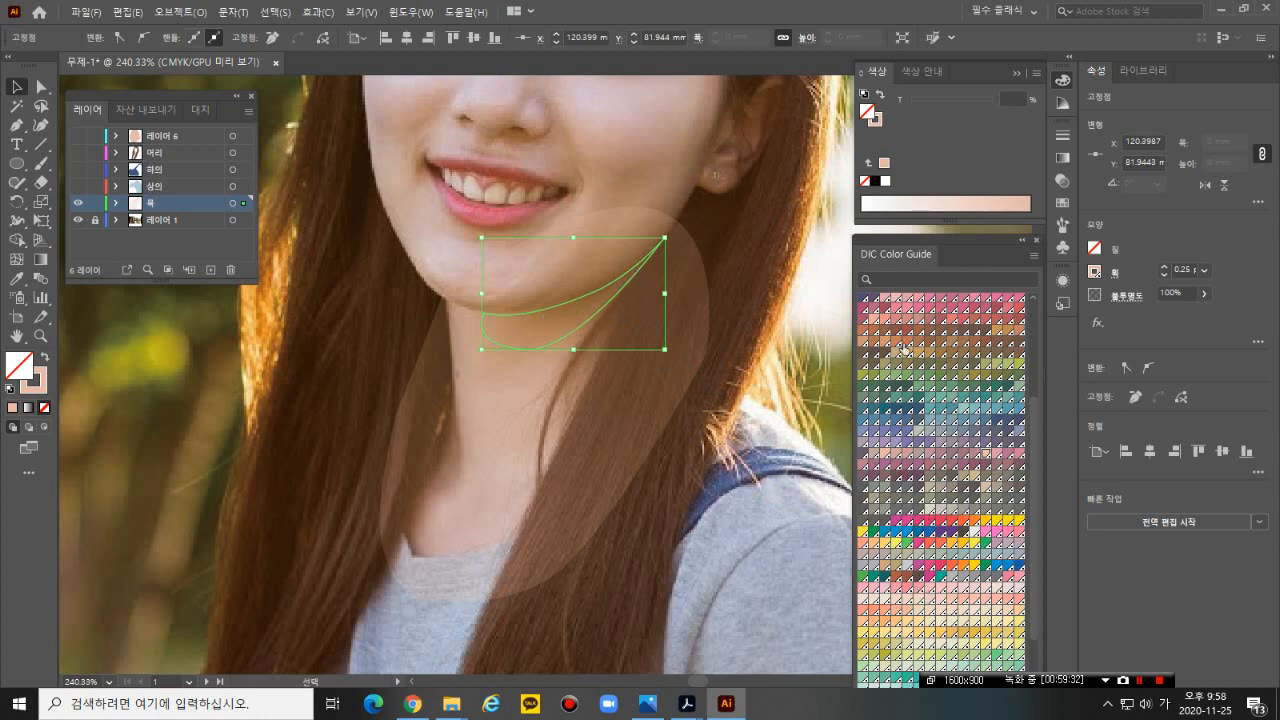
{"action": "left_click", "coordinate": [863, 345]}
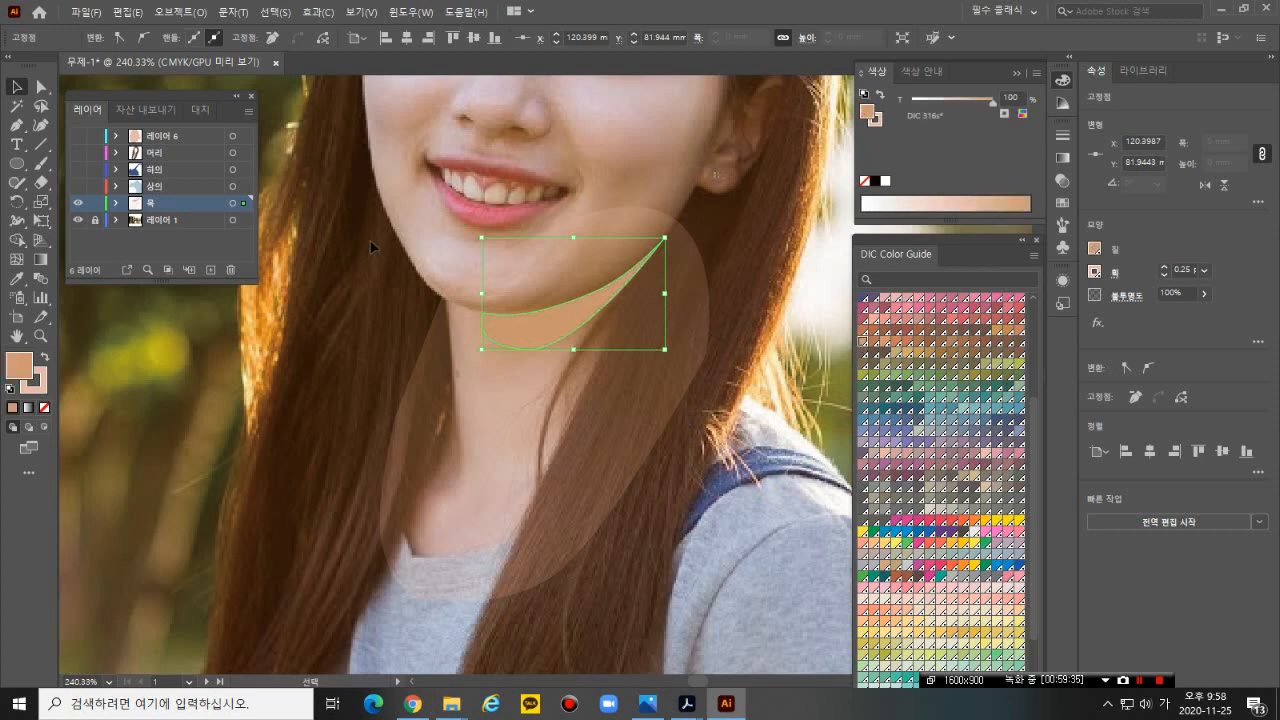
{"action": "left_click", "coordinate": [41, 87]}
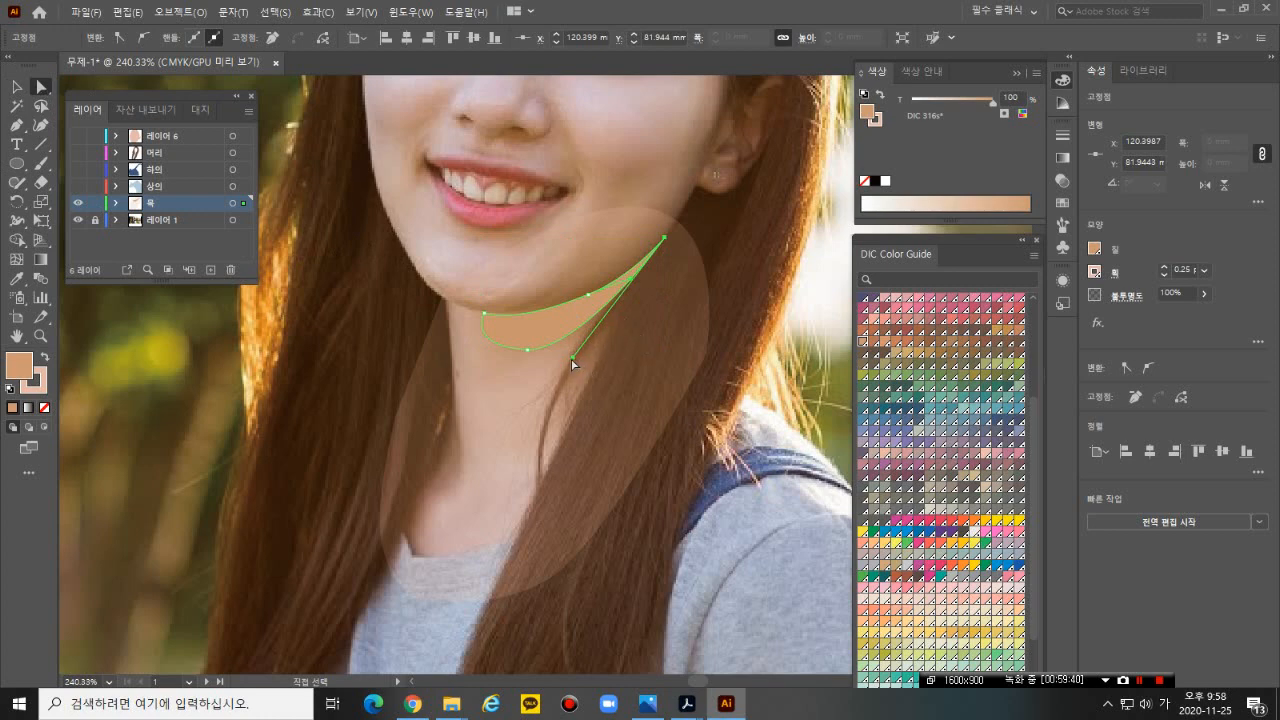
{"action": "left_click_drag", "start_coordinate": [574, 355], "coordinate": [587, 352]}
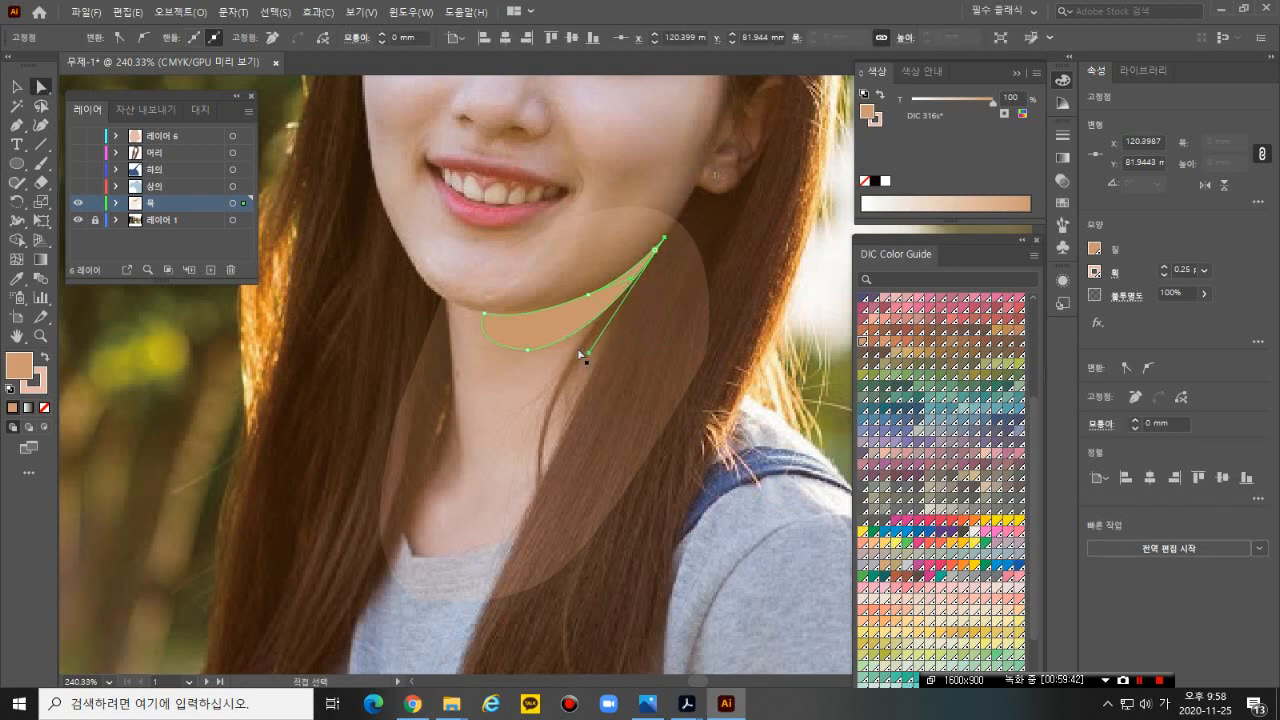
{"action": "left_click", "coordinate": [519, 423]}
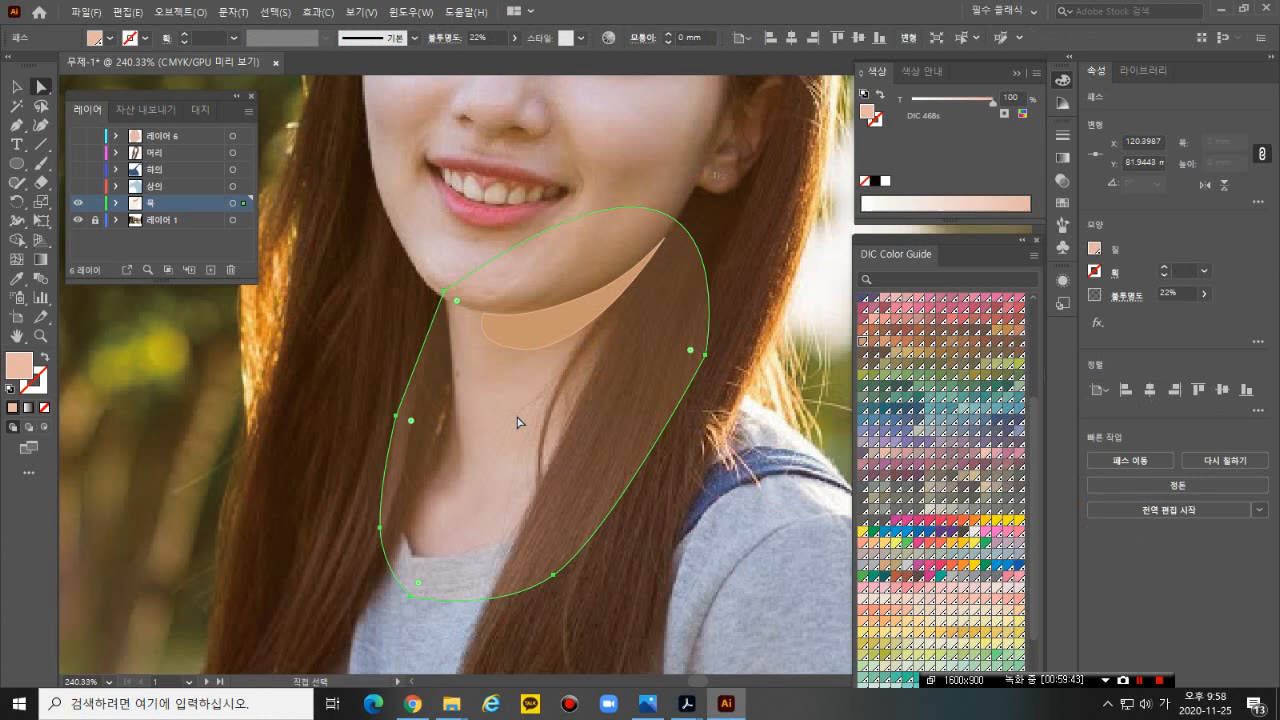
- Remove the stroke from the crescent-shaped shadow under the chin
{"action": "left_click", "coordinate": [549, 322]}
{"action": "left_click", "coordinate": [38, 388]}
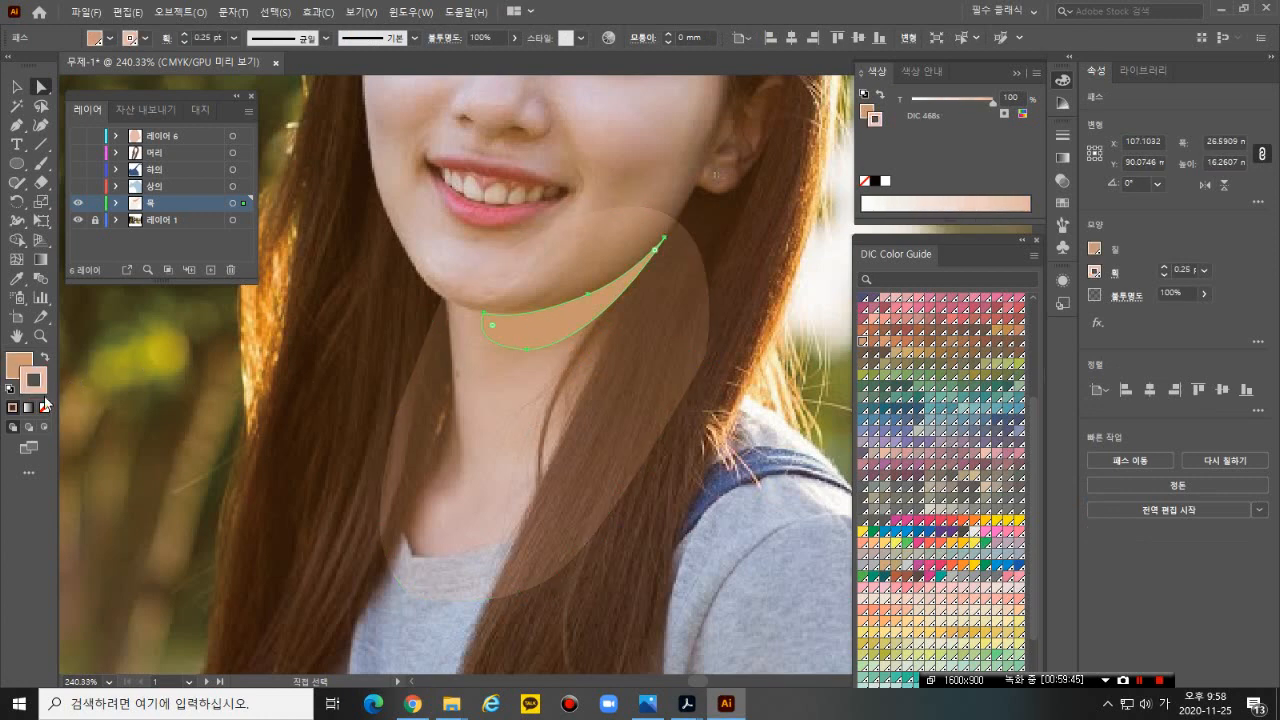
{"action": "left_click", "coordinate": [44, 408]}
{"action": "left_click", "coordinate": [22, 366]}
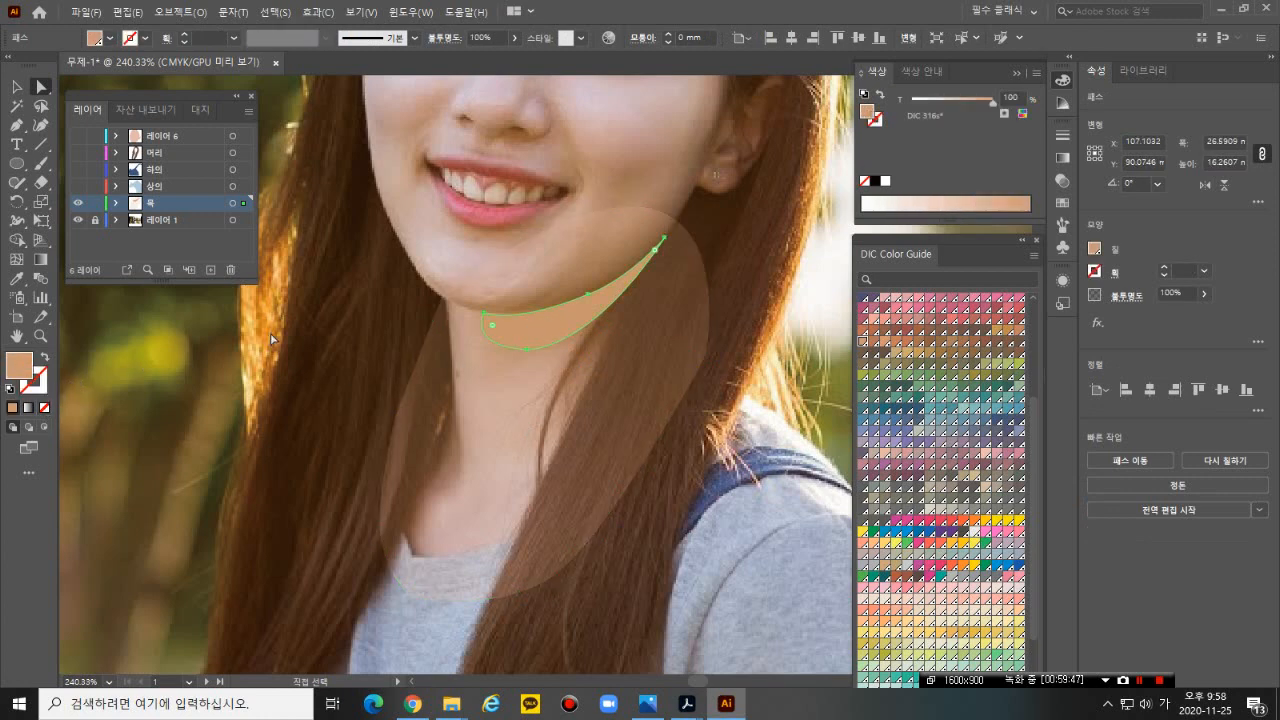
{"action": "left_click", "coordinate": [533, 423]}
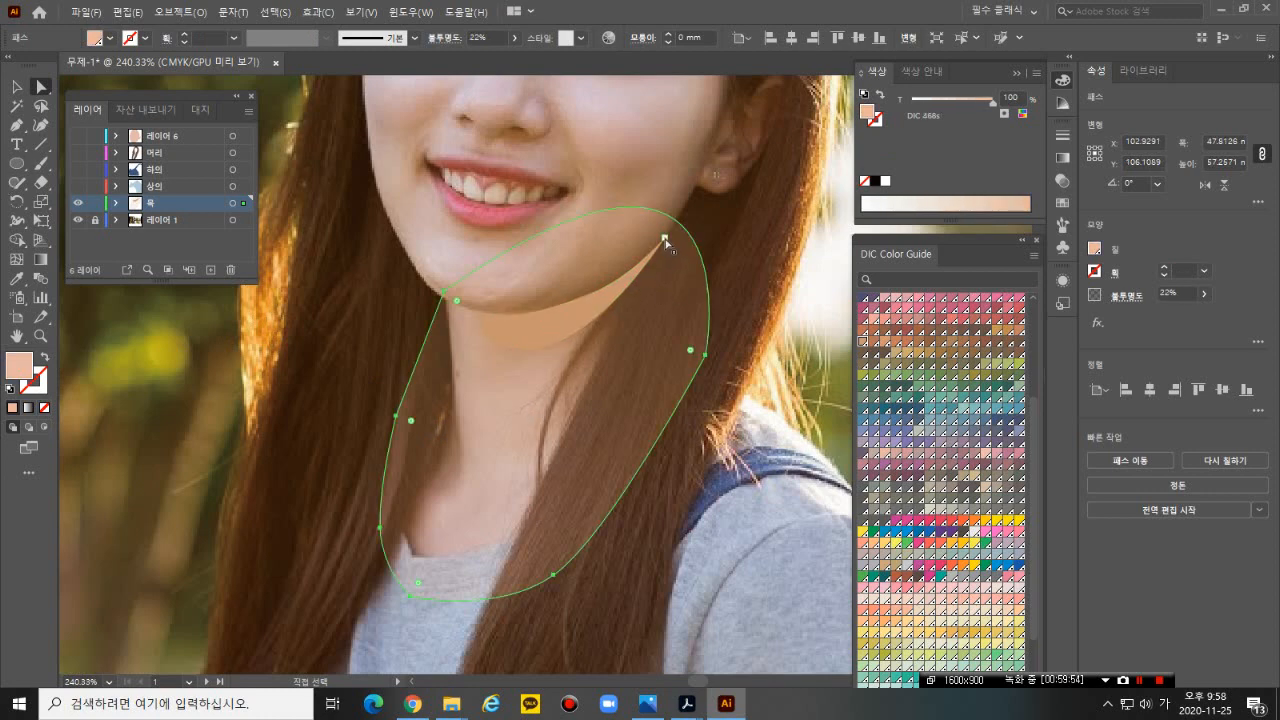
- Move the crescent shadow's pointed end slightly closer to the ear and adjust its direction handle to smooth the lower edge
{"action": "left_click", "coordinate": [666, 243]}
{"action": "left_click_drag", "start_coordinate": [666, 243], "coordinate": [673, 228]}
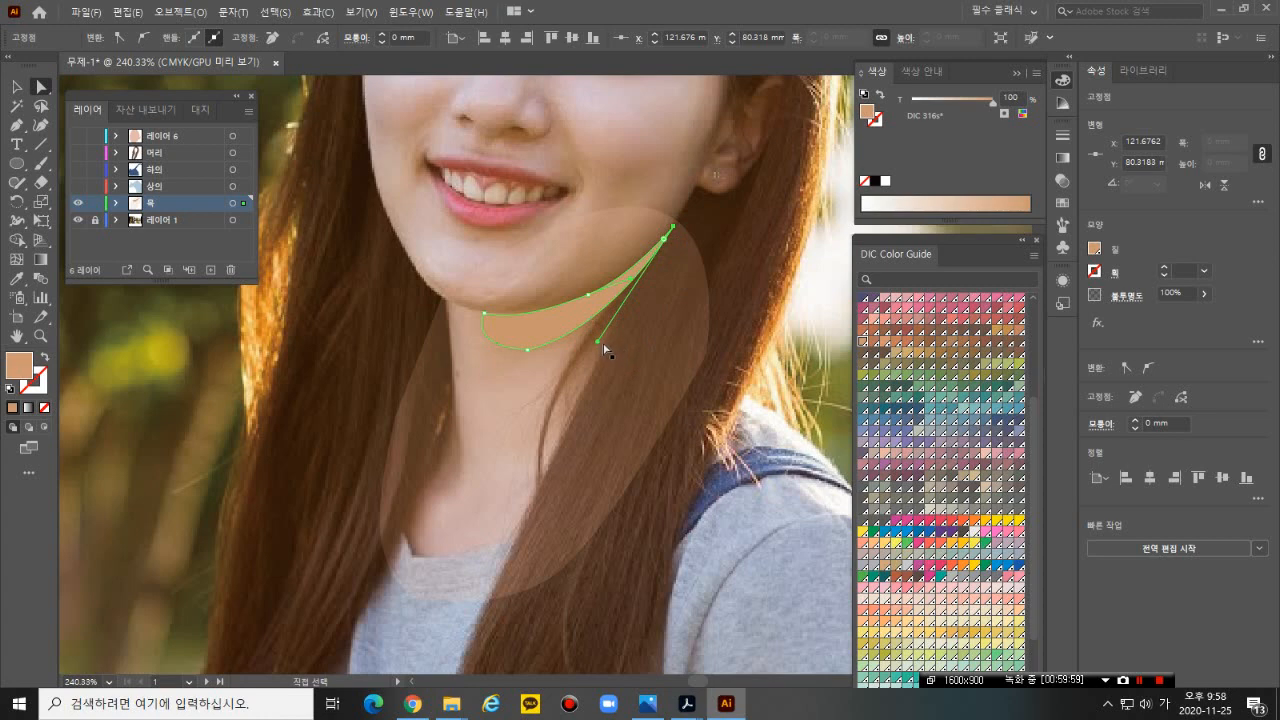
{"action": "left_click_drag", "start_coordinate": [598, 346], "coordinate": [594, 347]}
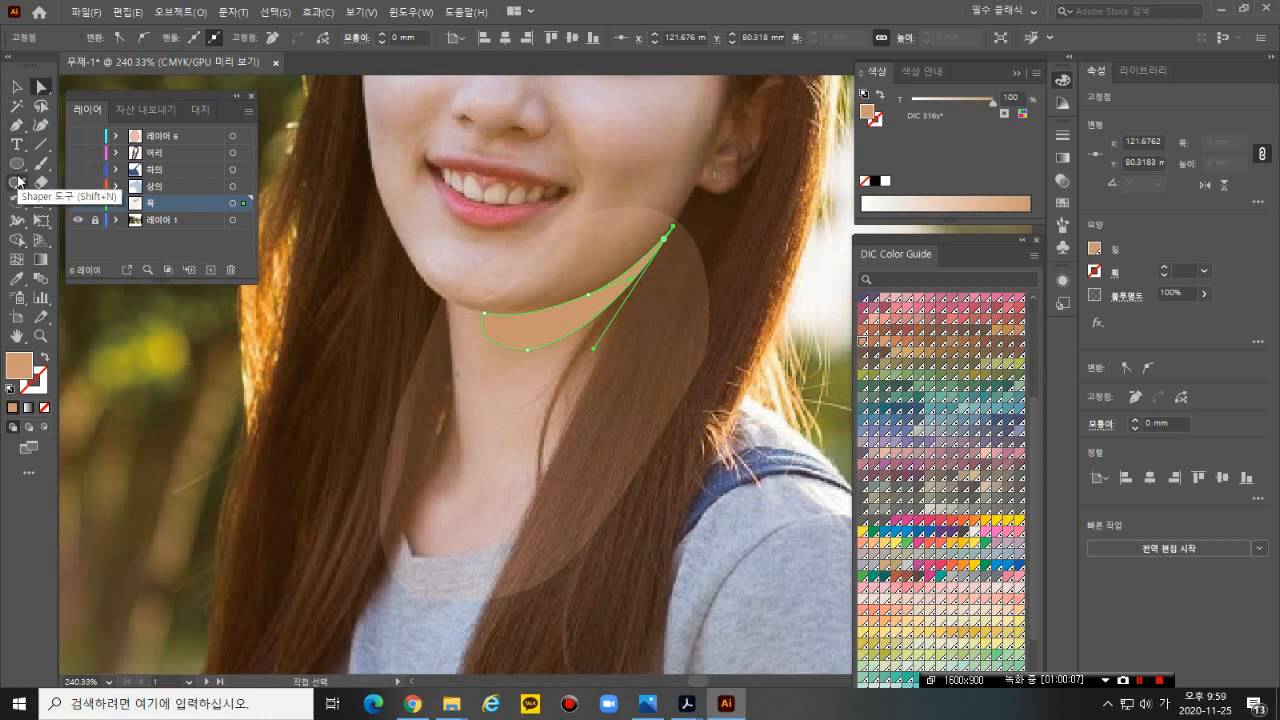
- Draw a smaller closed crescent with the Pen tool inside the ear-side half of the chin shadow, using a skin-coloured stroke and no fill
{"action": "left_click", "coordinate": [17, 126]}
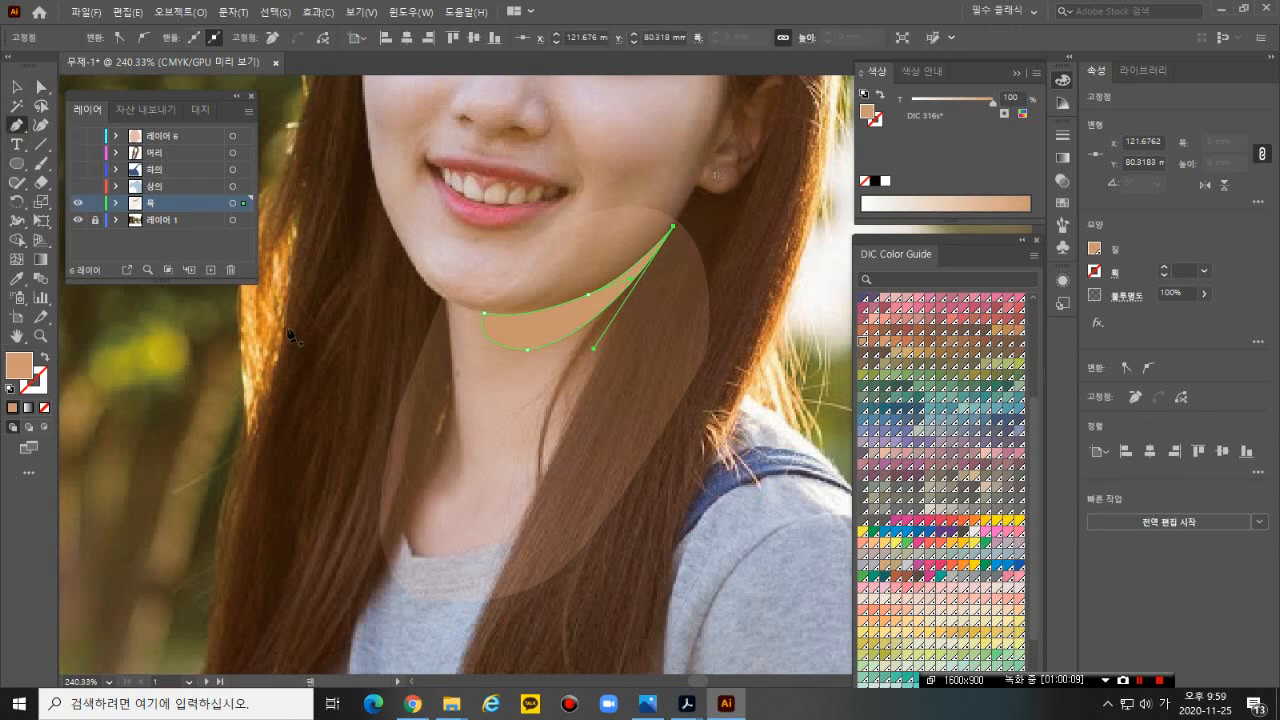
{"action": "left_click", "coordinate": [482, 398], "text": "ctrl"}
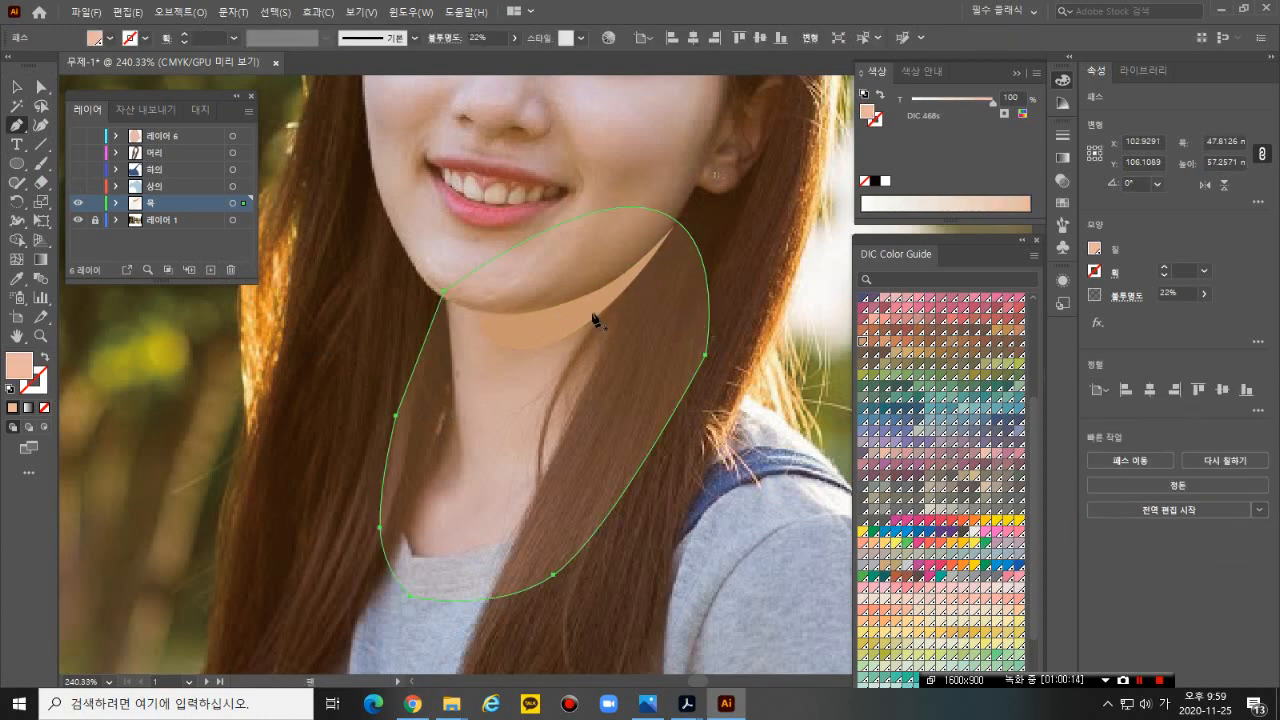
{"action": "left_click", "coordinate": [668, 234]}
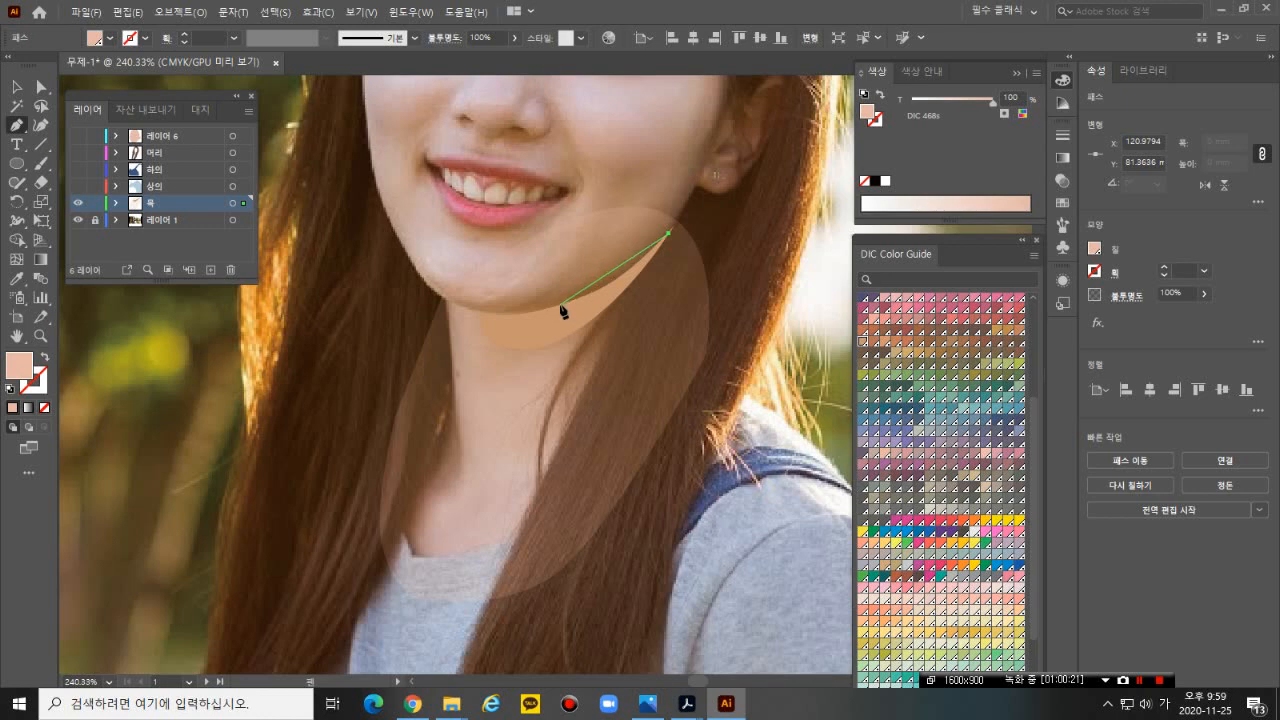
{"action": "left_click_drag", "start_coordinate": [560, 305], "coordinate": [510, 317]}
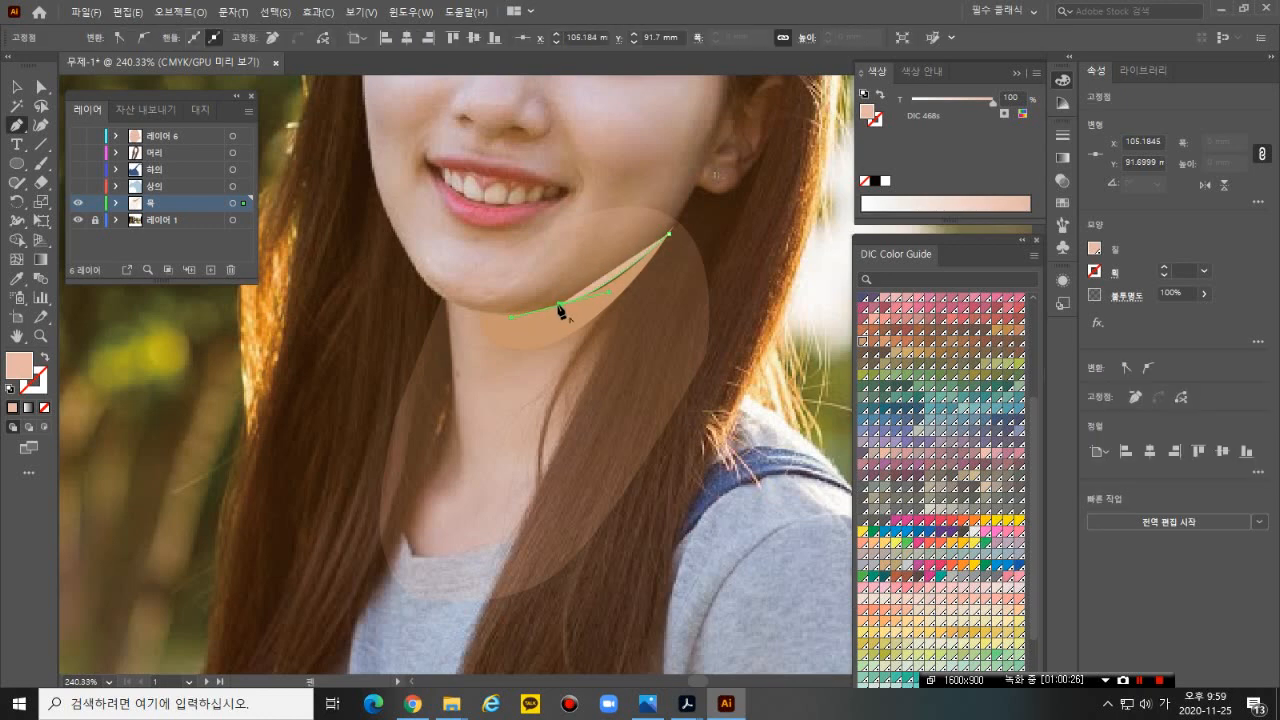
{"action": "left_click", "coordinate": [44, 357]}
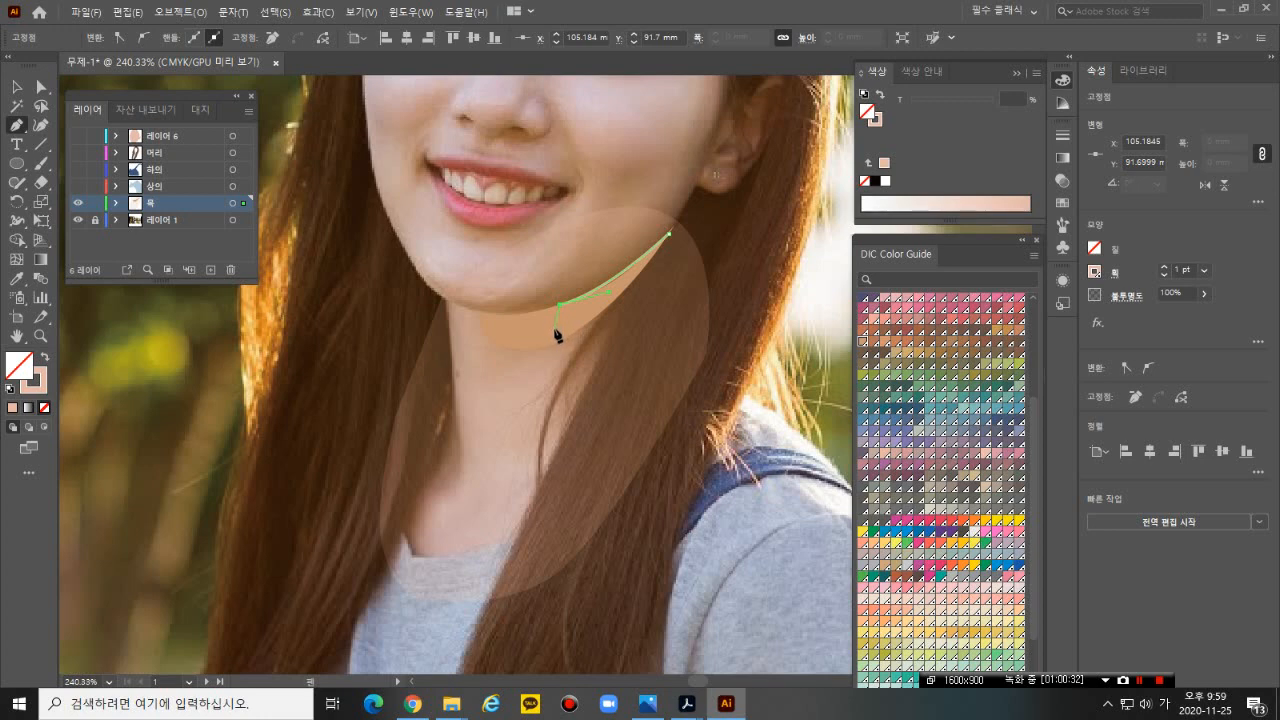
{"action": "left_click_drag", "start_coordinate": [576, 332], "coordinate": [580, 352]}
{"action": "left_click_drag", "start_coordinate": [583, 343], "coordinate": [583, 343]}
{"action": "left_click", "coordinate": [555, 328]}
{"action": "left_click_drag", "start_coordinate": [650, 268], "coordinate": [651, 277]}
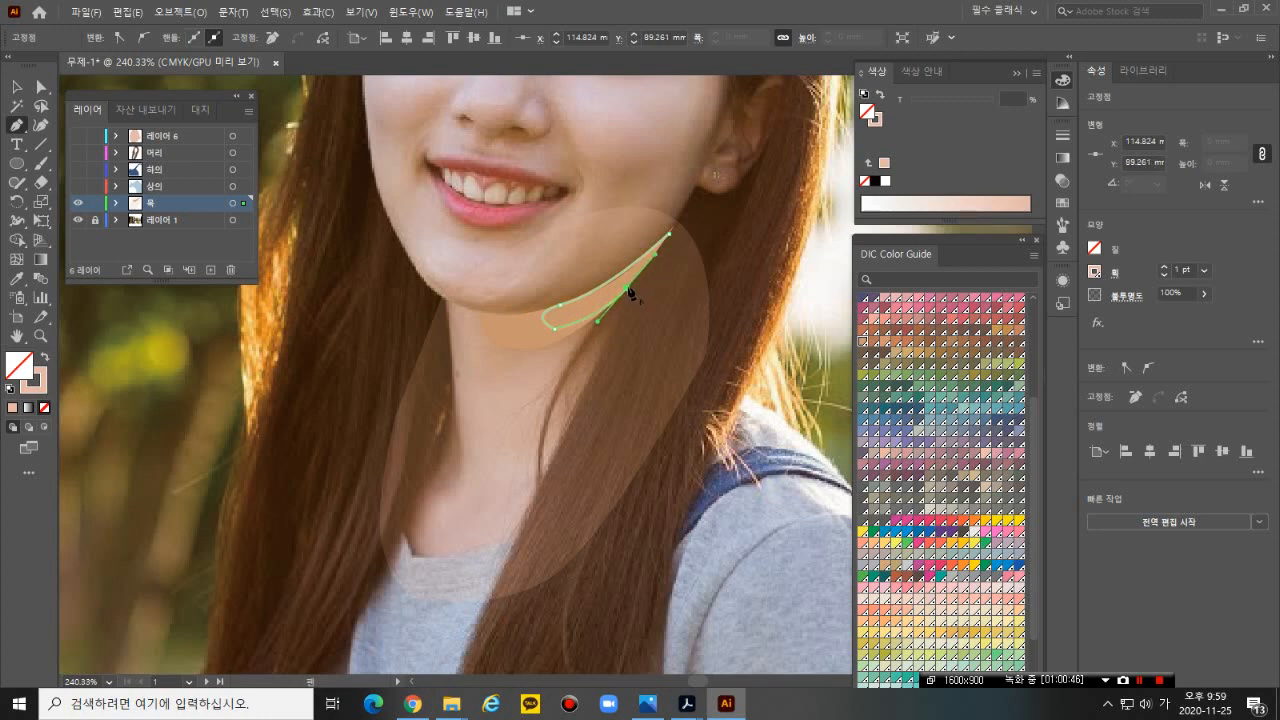
{"action": "left_click", "coordinate": [669, 235]}
- Fill the smaller crescent with DIC 339s and leave it without a stroke
{"action": "left_click", "coordinate": [45, 357]}
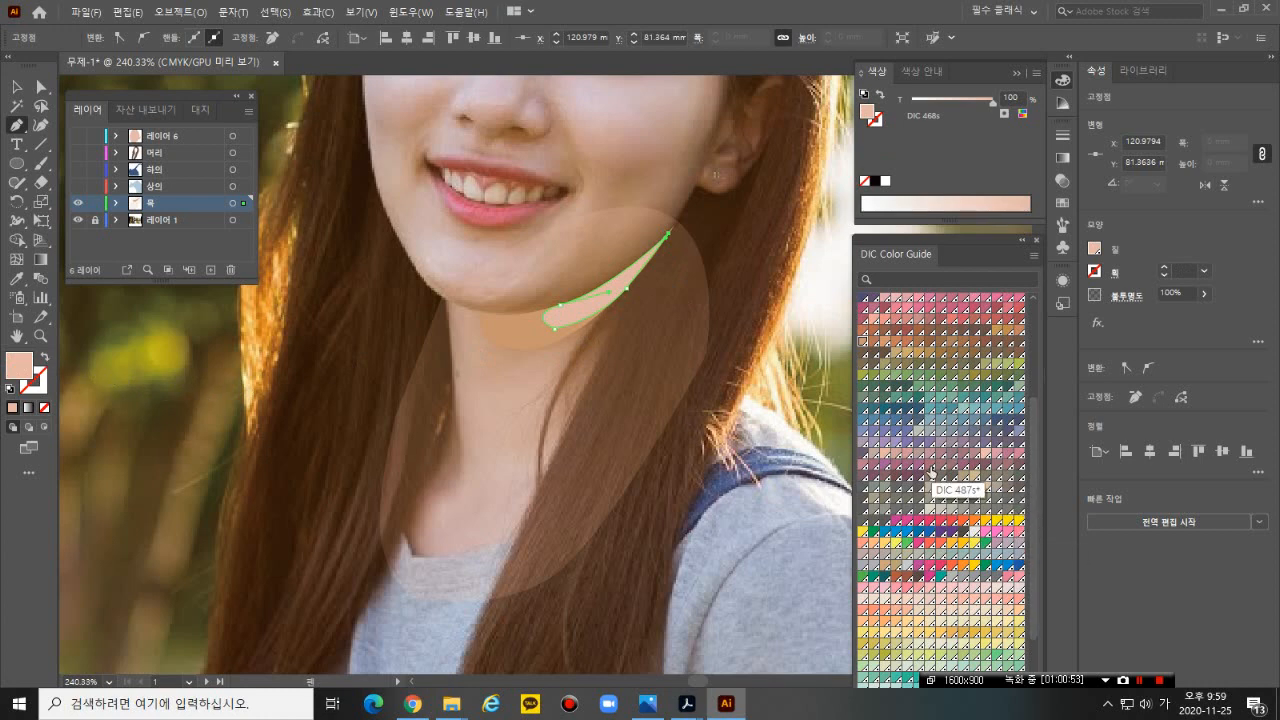
{"action": "left_click", "coordinate": [951, 355]}
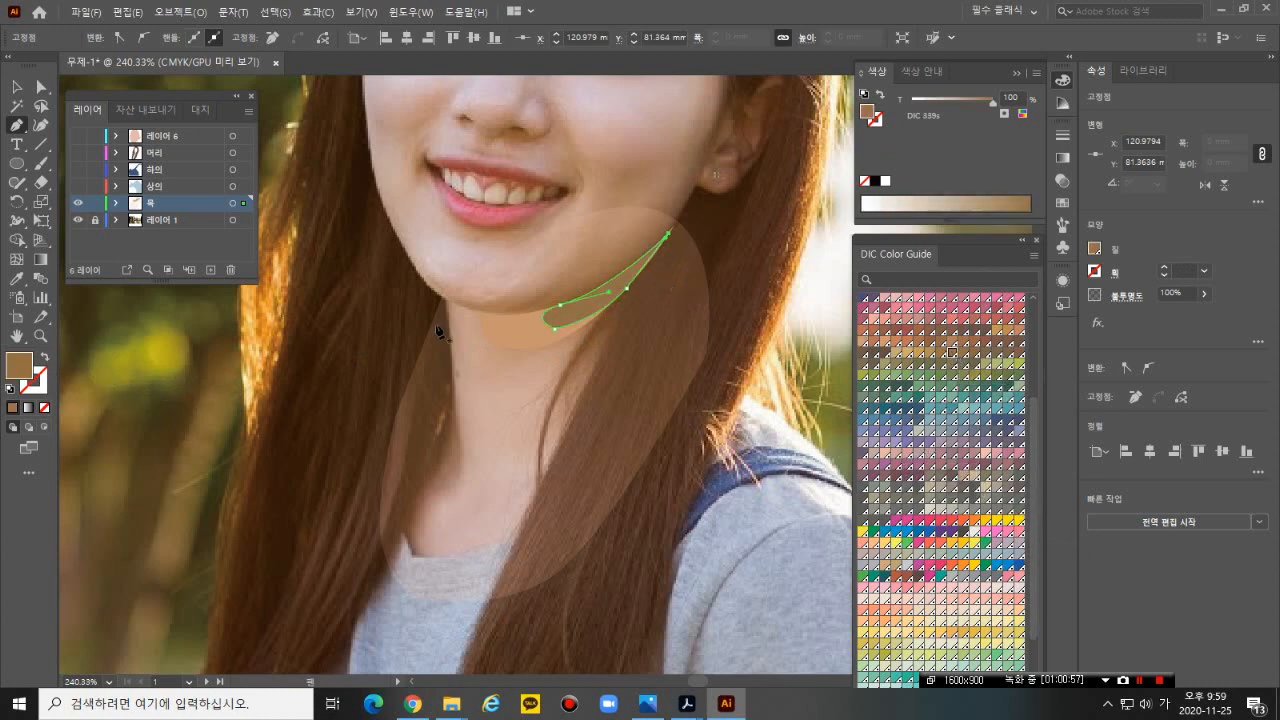
{"action": "key", "text": "v"}
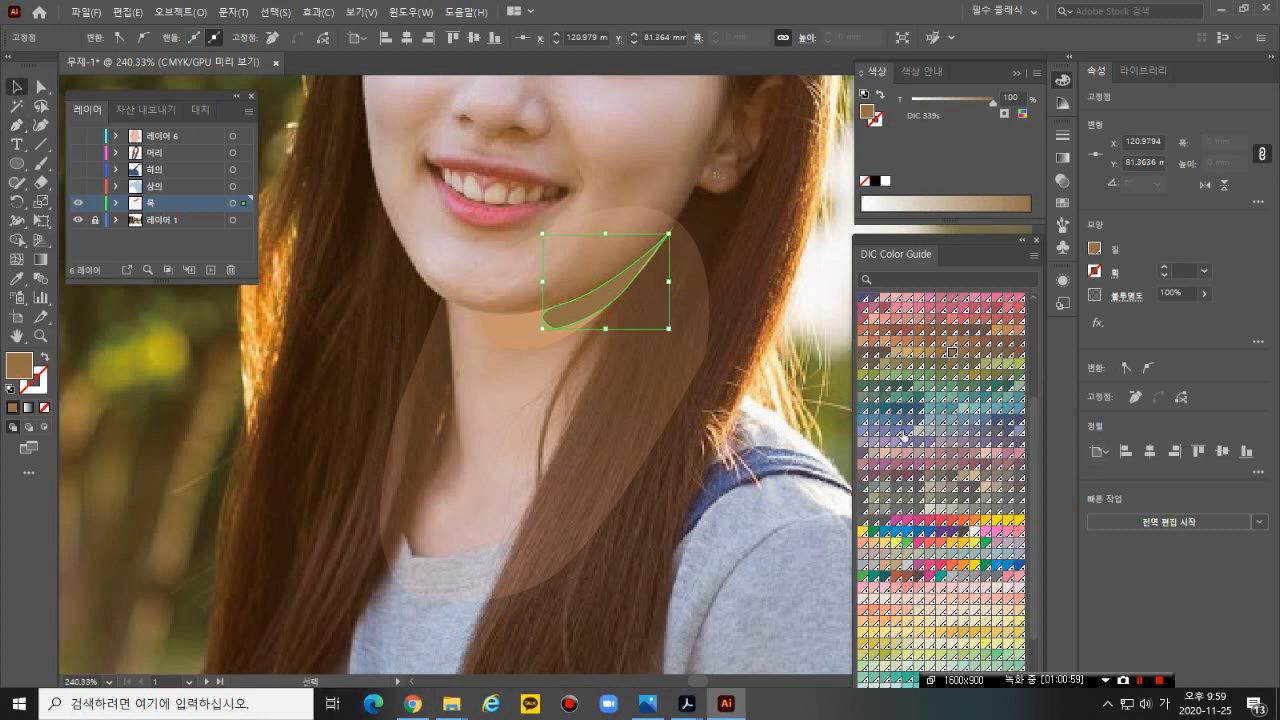
- Set the neck shape's opacity to 100% and show the hidden face, hair and clothing layers
{"action": "left_click", "coordinate": [516, 338]}
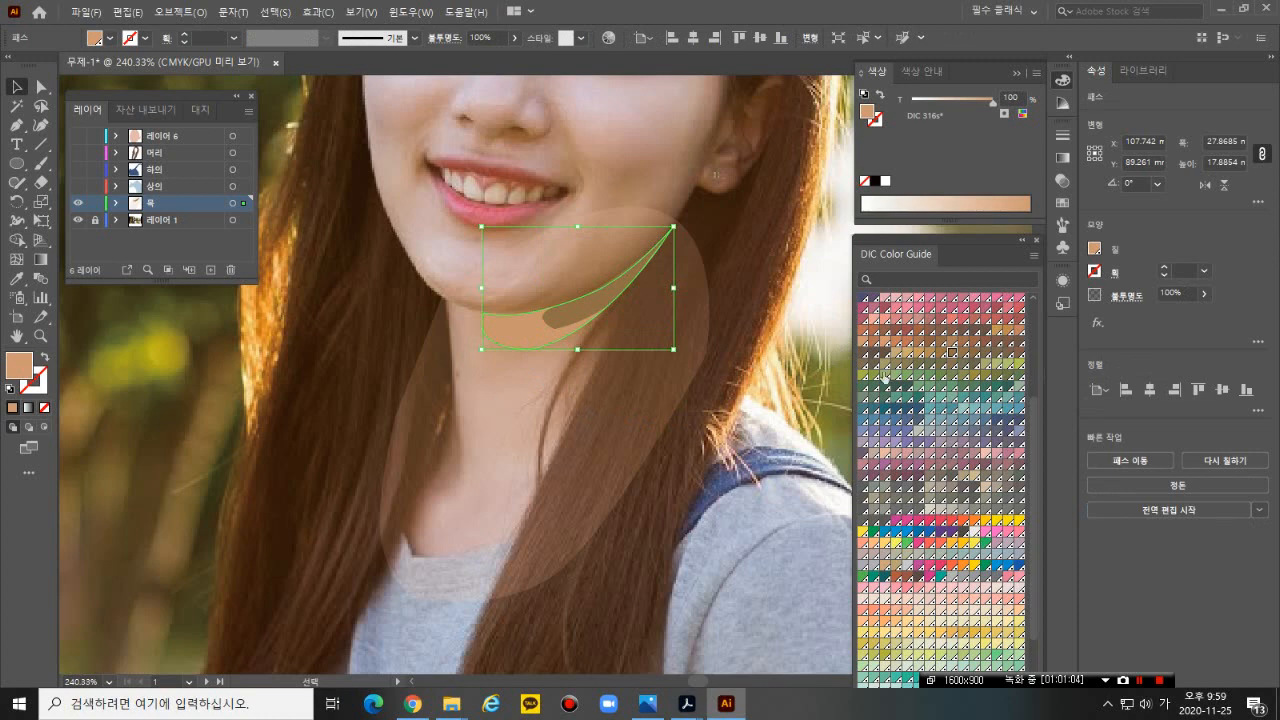
{"action": "left_click", "coordinate": [1205, 294]}
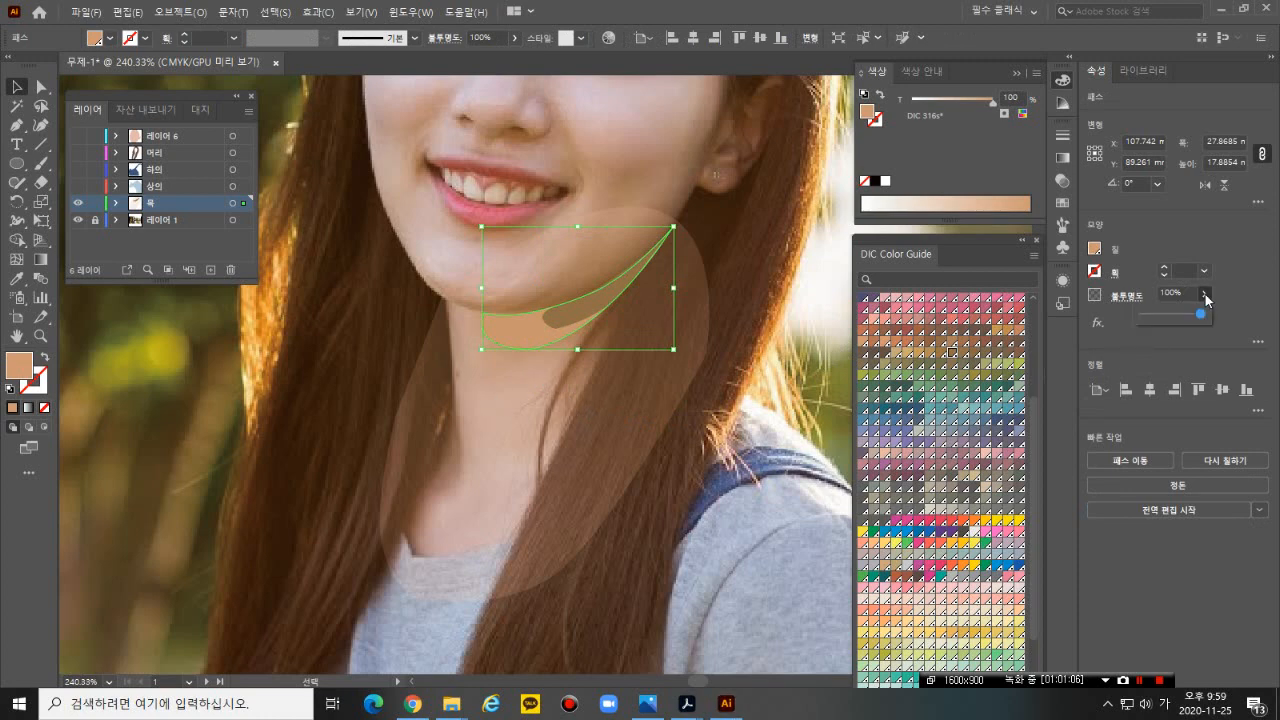
{"action": "left_click", "coordinate": [557, 432]}
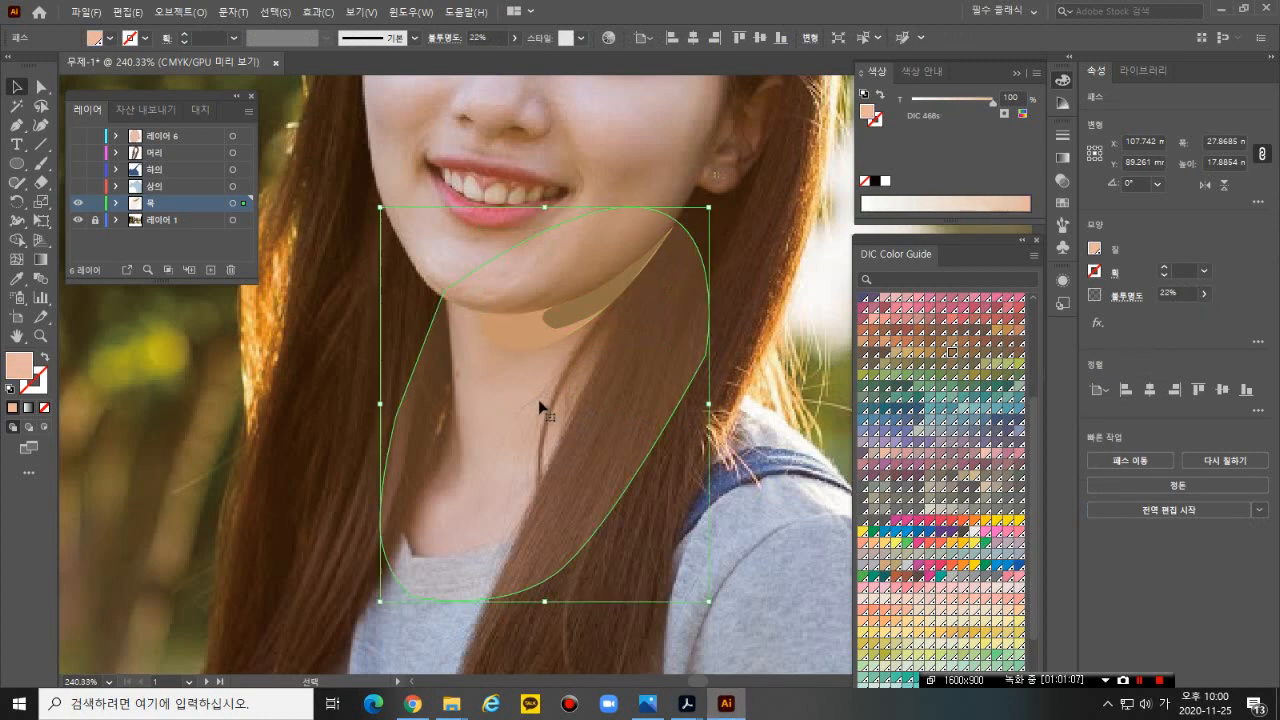
{"action": "left_click", "coordinate": [1205, 293]}
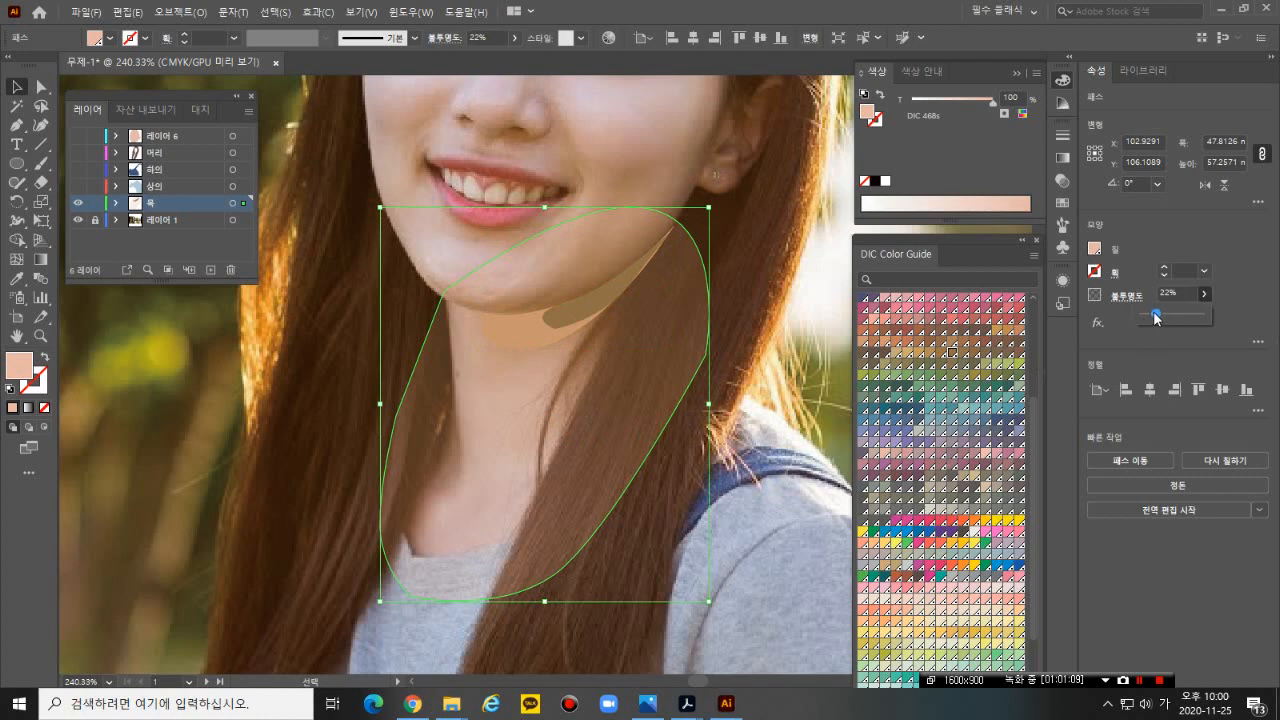
{"action": "left_click_drag", "start_coordinate": [1155, 314], "coordinate": [1218, 321]}
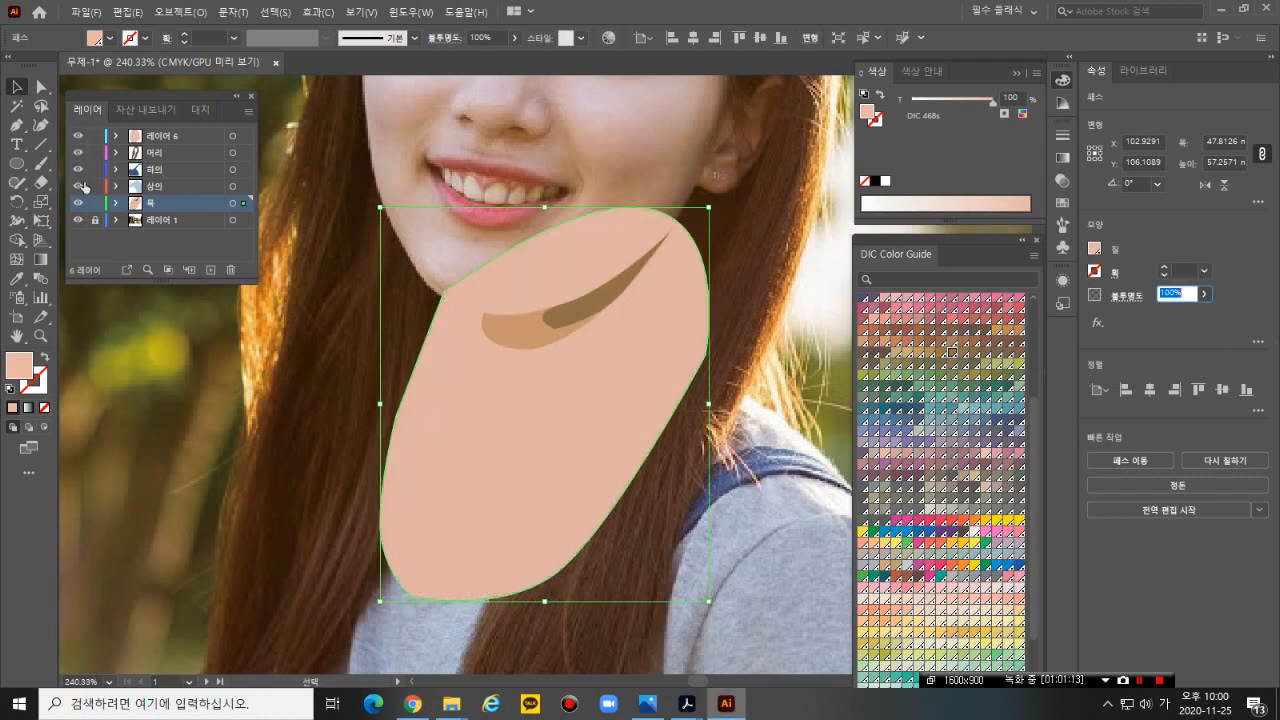
{"action": "left_click_drag", "start_coordinate": [78, 136], "coordinate": [79, 186]}
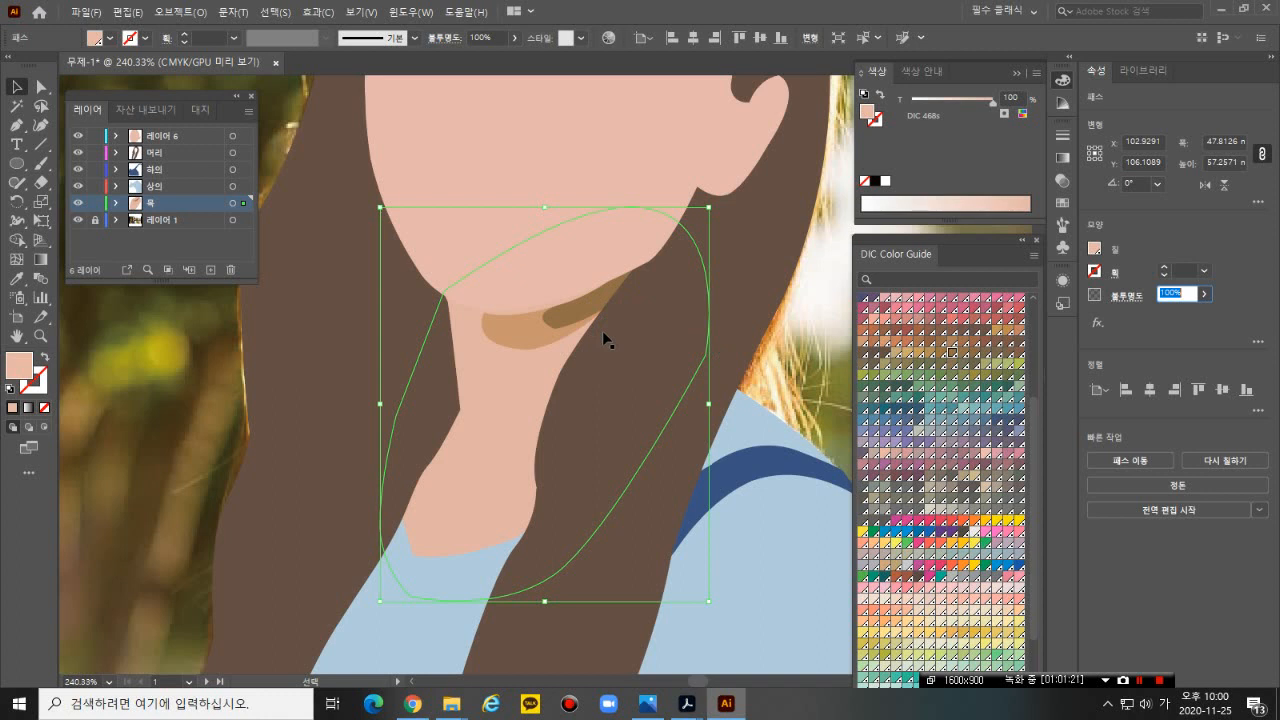
- Recolour the smaller chin shadow with DIC 306s and scale it down to about 17.2 × 13.2 mm
{"action": "scroll", "coordinate": [606, 340], "scroll_direction": "up", "scroll_amount": 5}
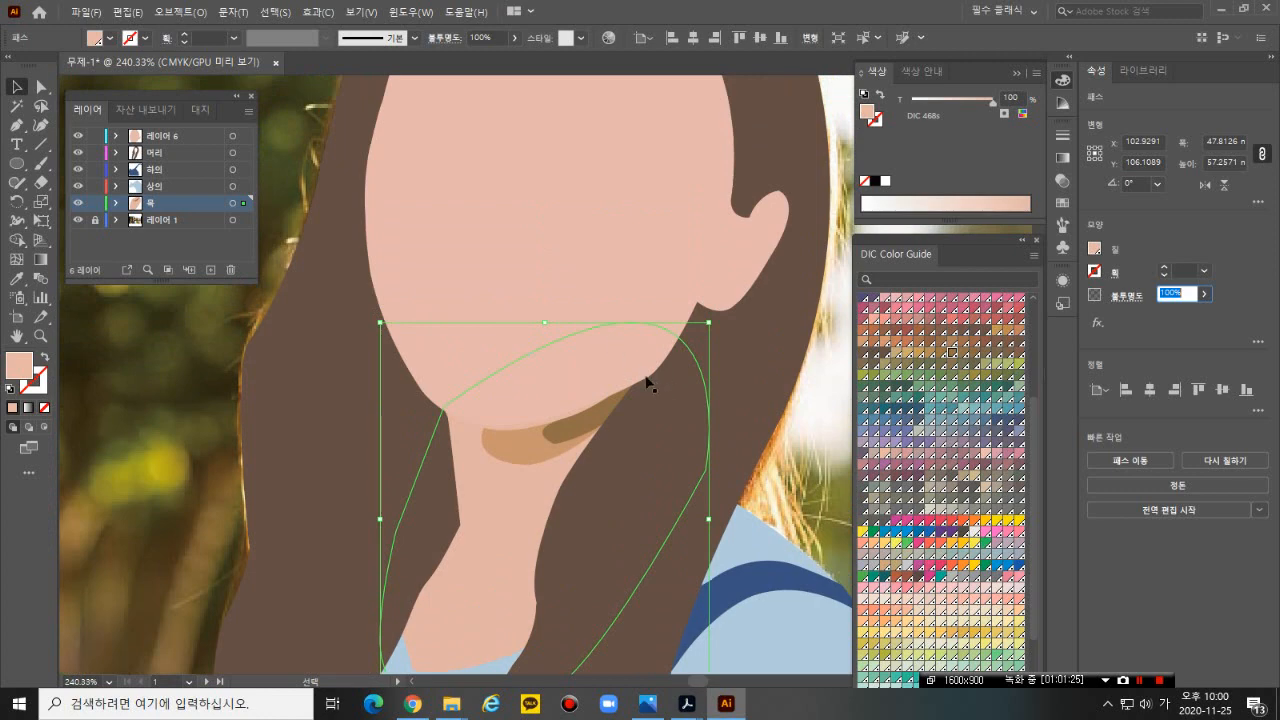
{"action": "left_click", "coordinate": [630, 399]}
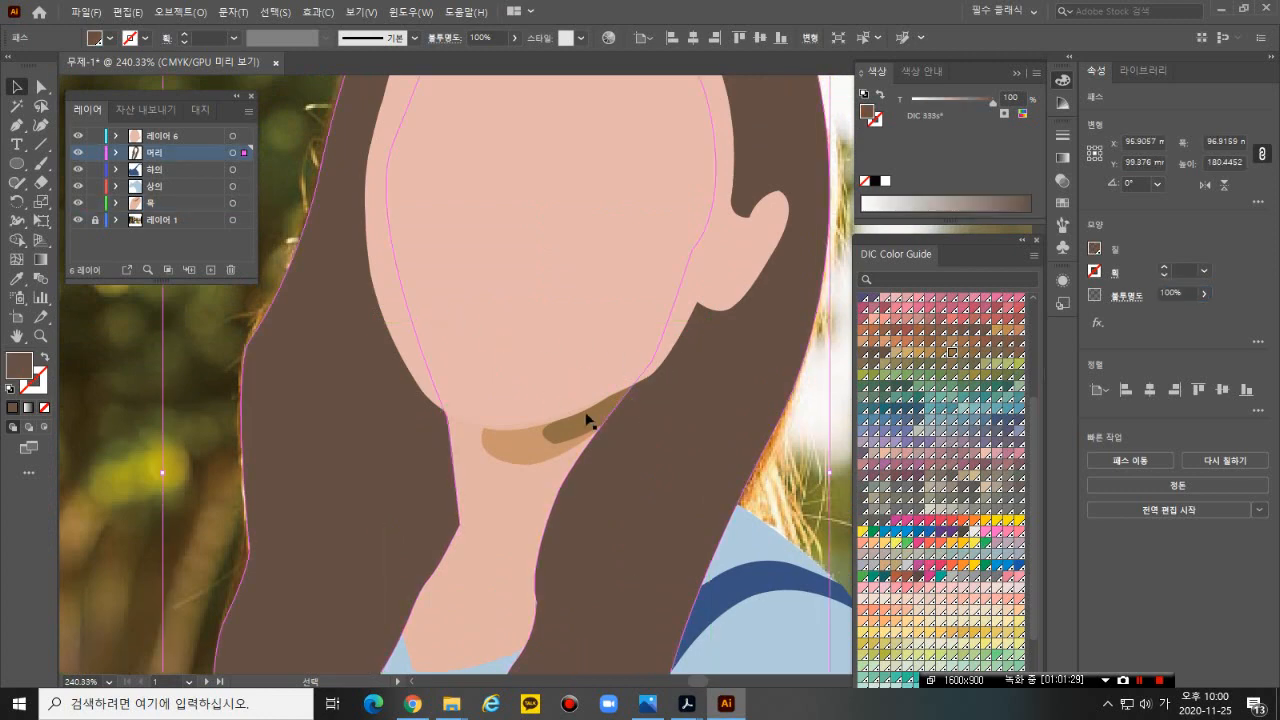
{"action": "left_click", "coordinate": [587, 420]}
{"action": "left_click", "coordinate": [667, 390]}
{"action": "left_click", "coordinate": [581, 431]}
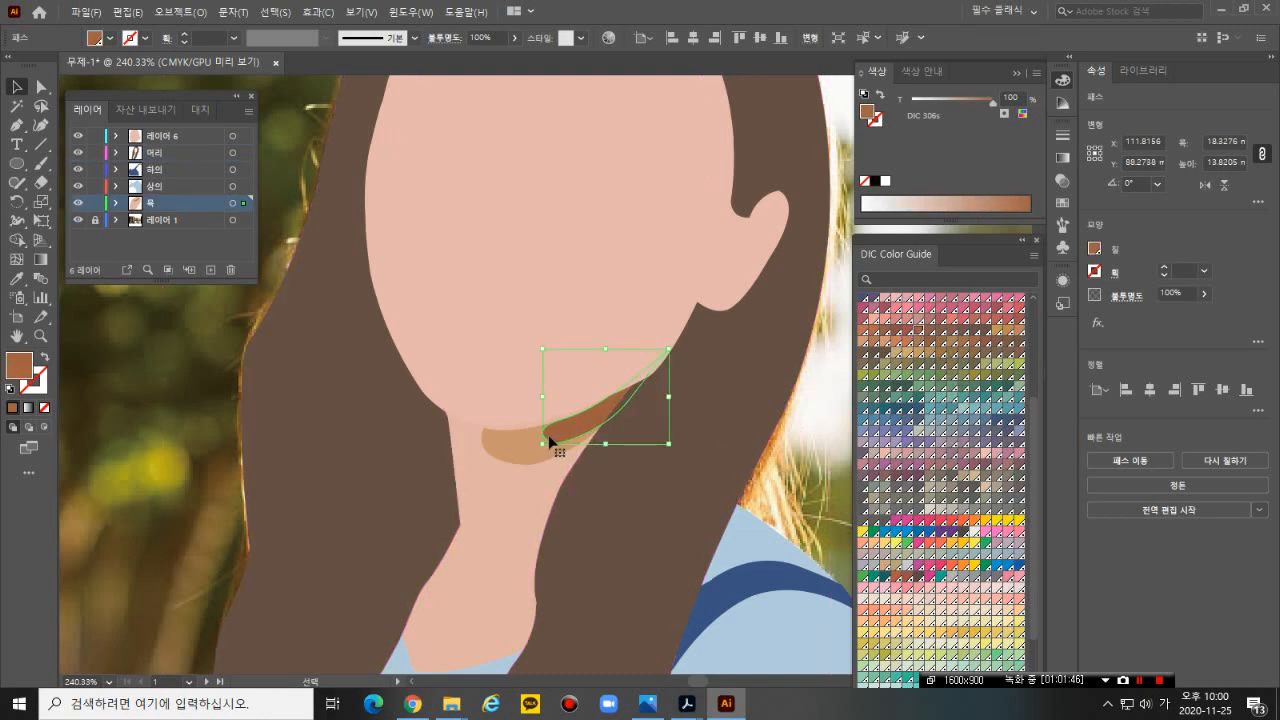
{"action": "left_click_drag", "start_coordinate": [538, 445], "coordinate": [551, 438]}
{"action": "left_click", "coordinate": [206, 354]}
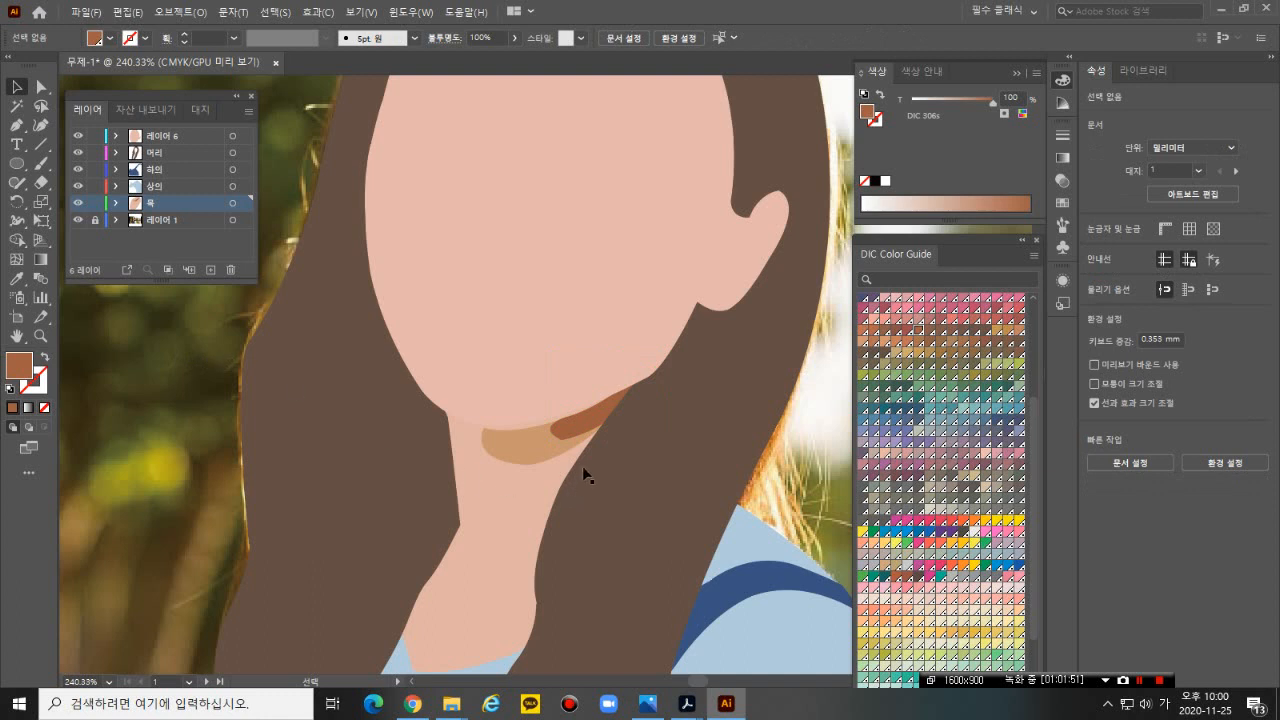
- Try other swatches on the smaller chin shadow and settle on a DIC 319s fill
{"action": "left_click", "coordinate": [586, 429]}
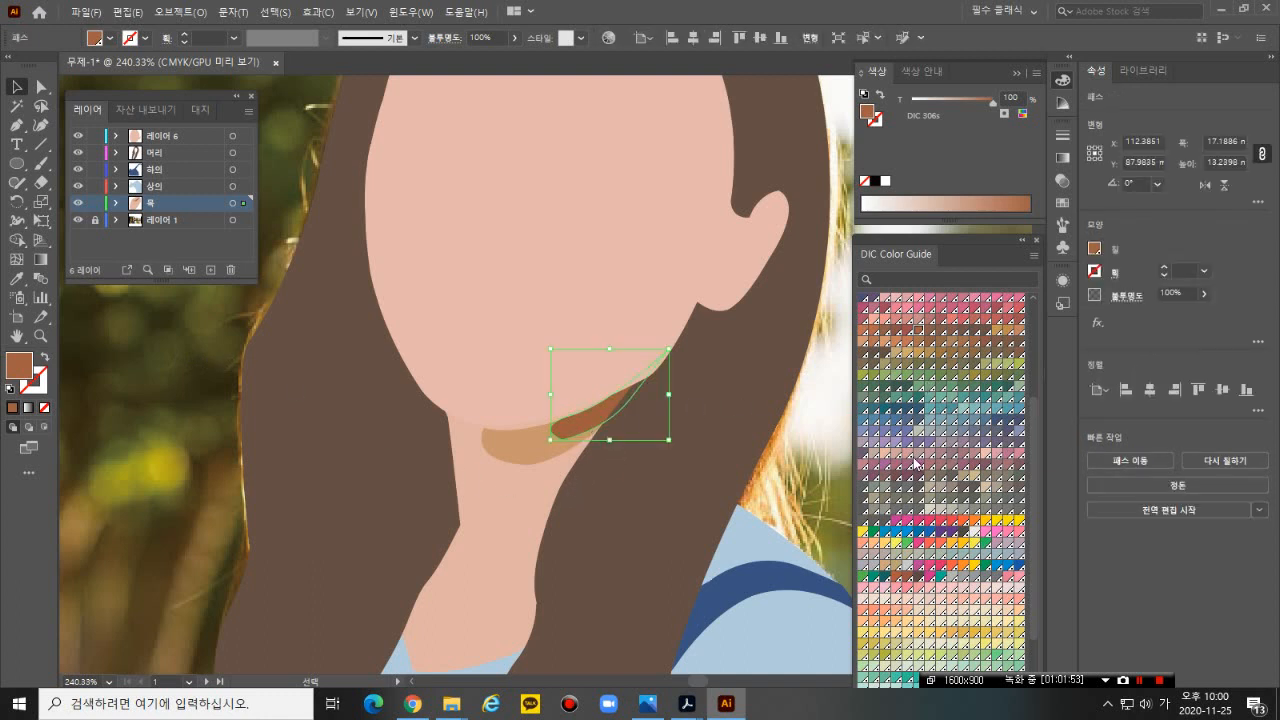
{"action": "left_click", "coordinate": [974, 460]}
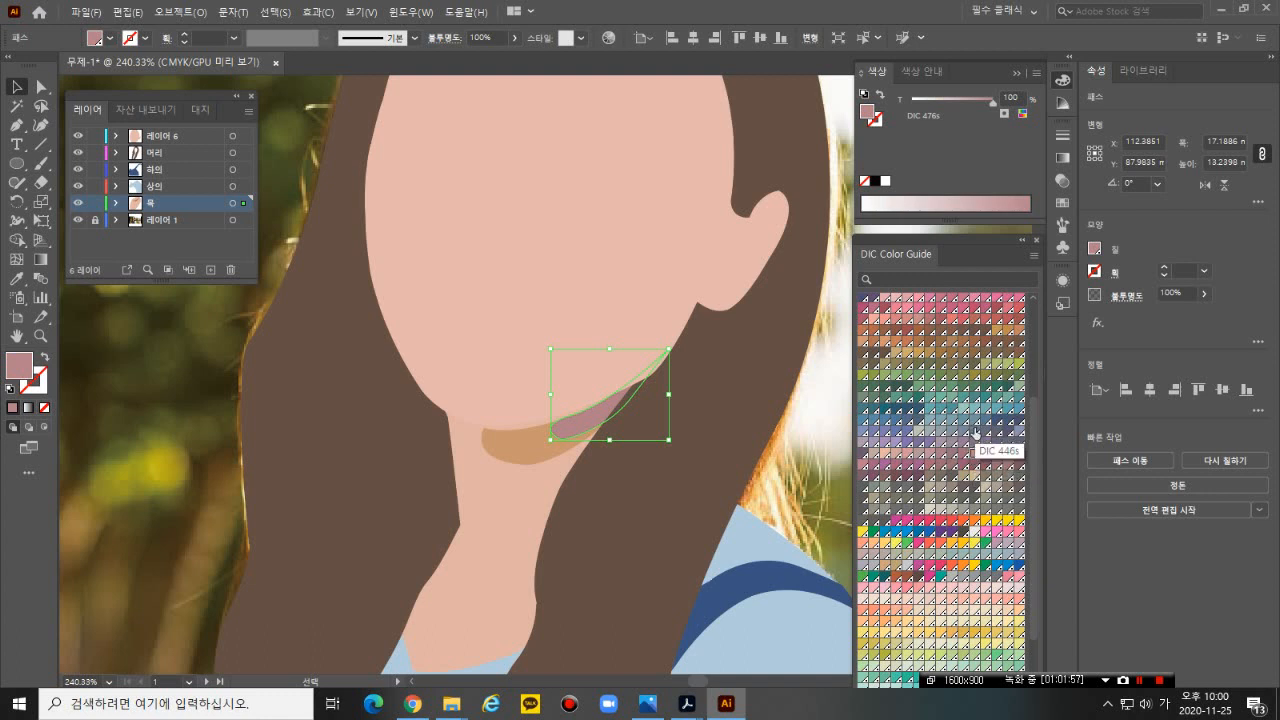
{"action": "left_click", "coordinate": [874, 350]}
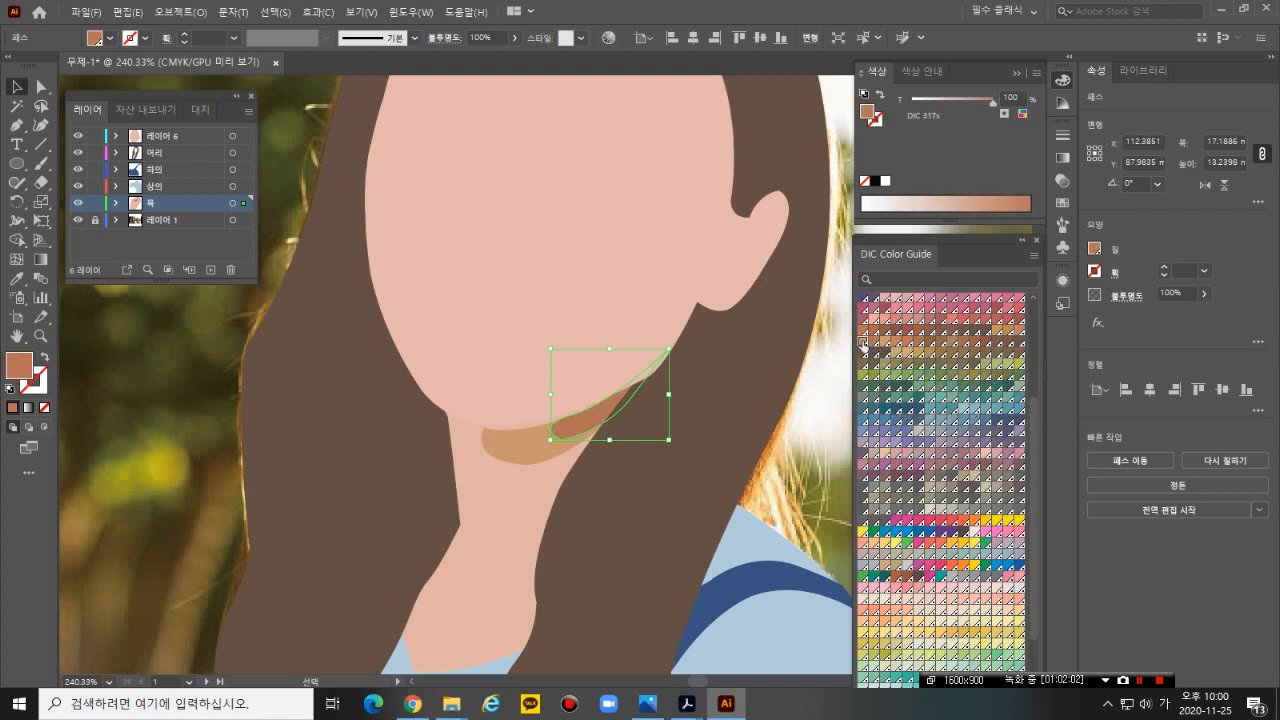
{"action": "left_click", "coordinate": [895, 343]}
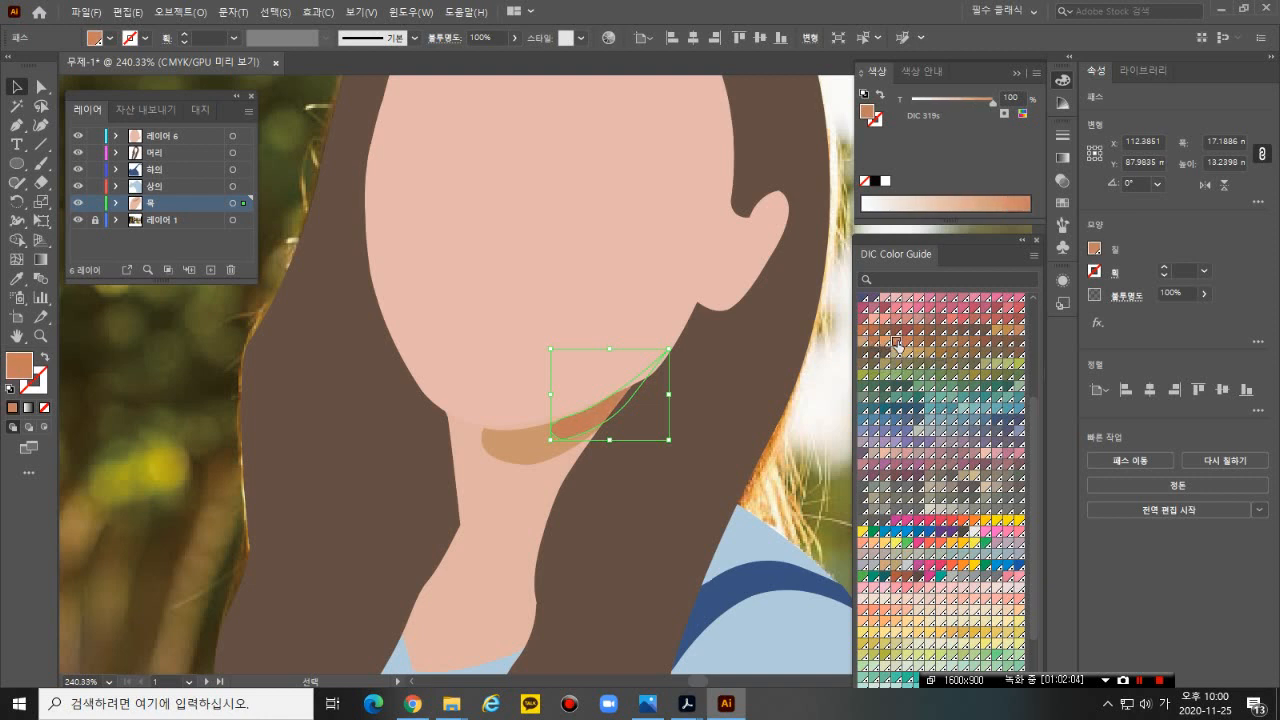
{"action": "left_click", "coordinate": [214, 422]}
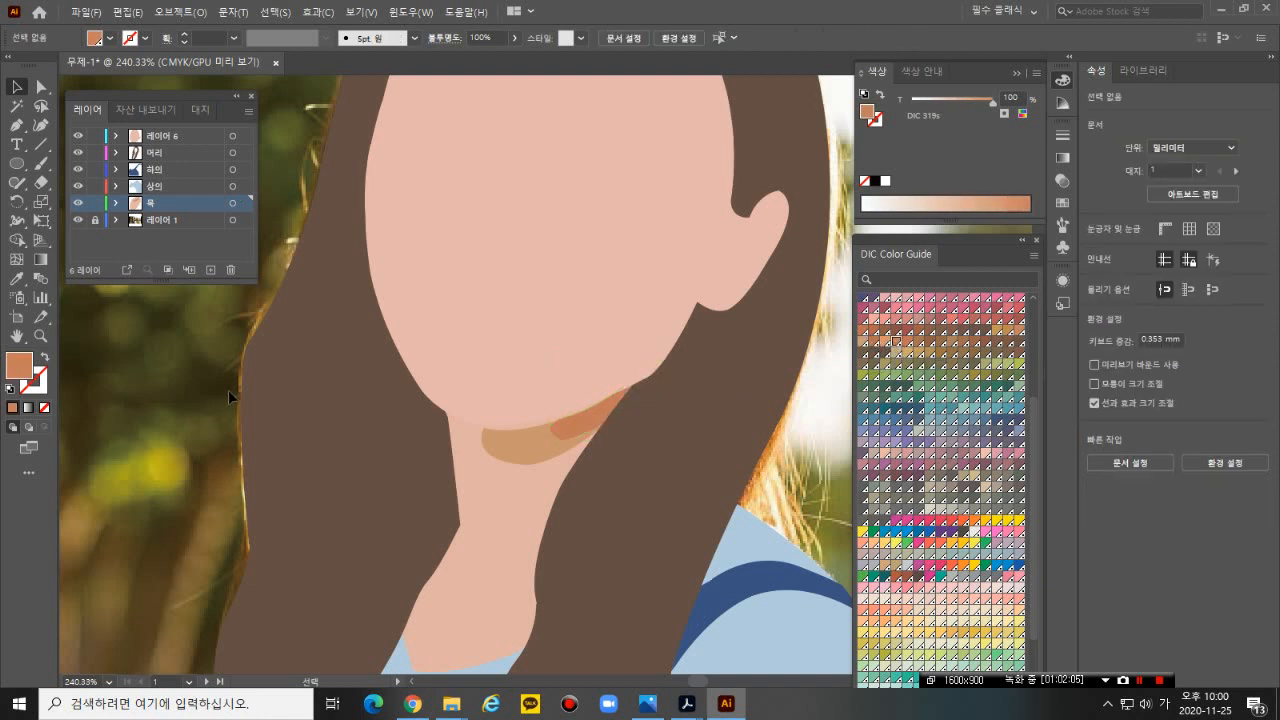
- Add an anchor point on the lower edge of the larger chin shadow with the Pen tool
{"action": "left_click", "coordinate": [534, 450]}
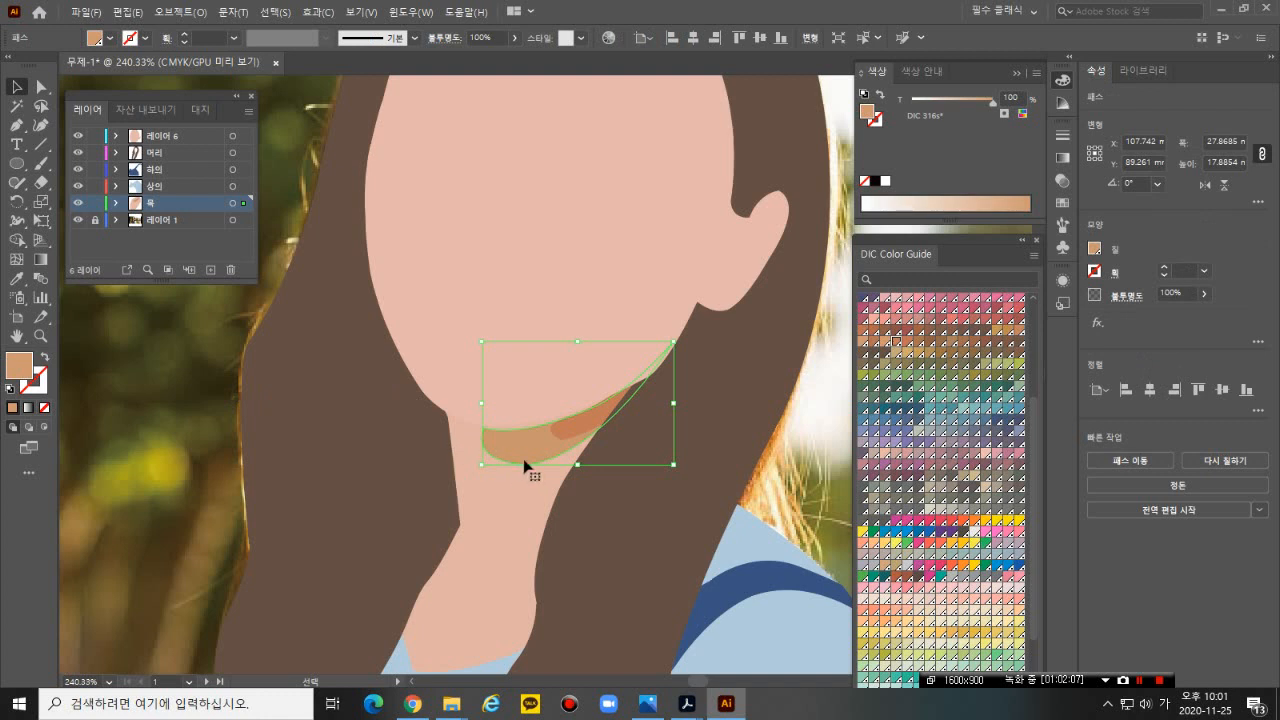
{"action": "left_click", "coordinate": [17, 125]}
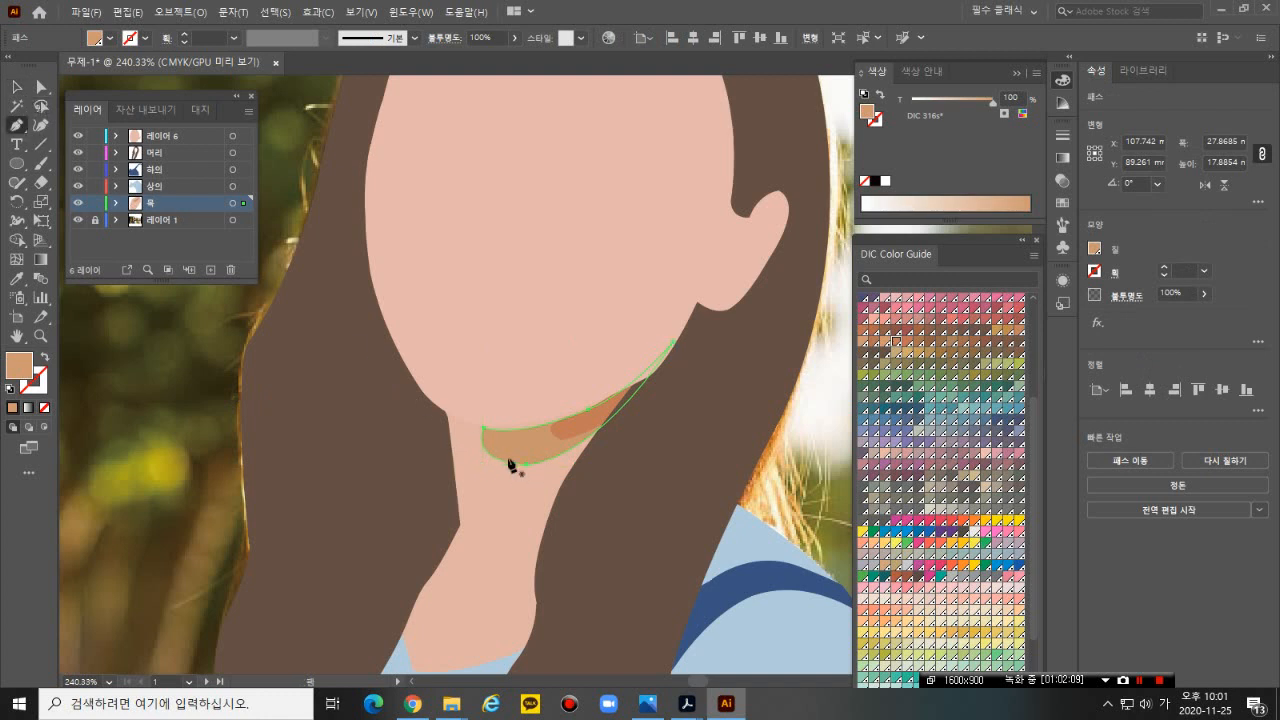
{"action": "left_click", "coordinate": [559, 455]}
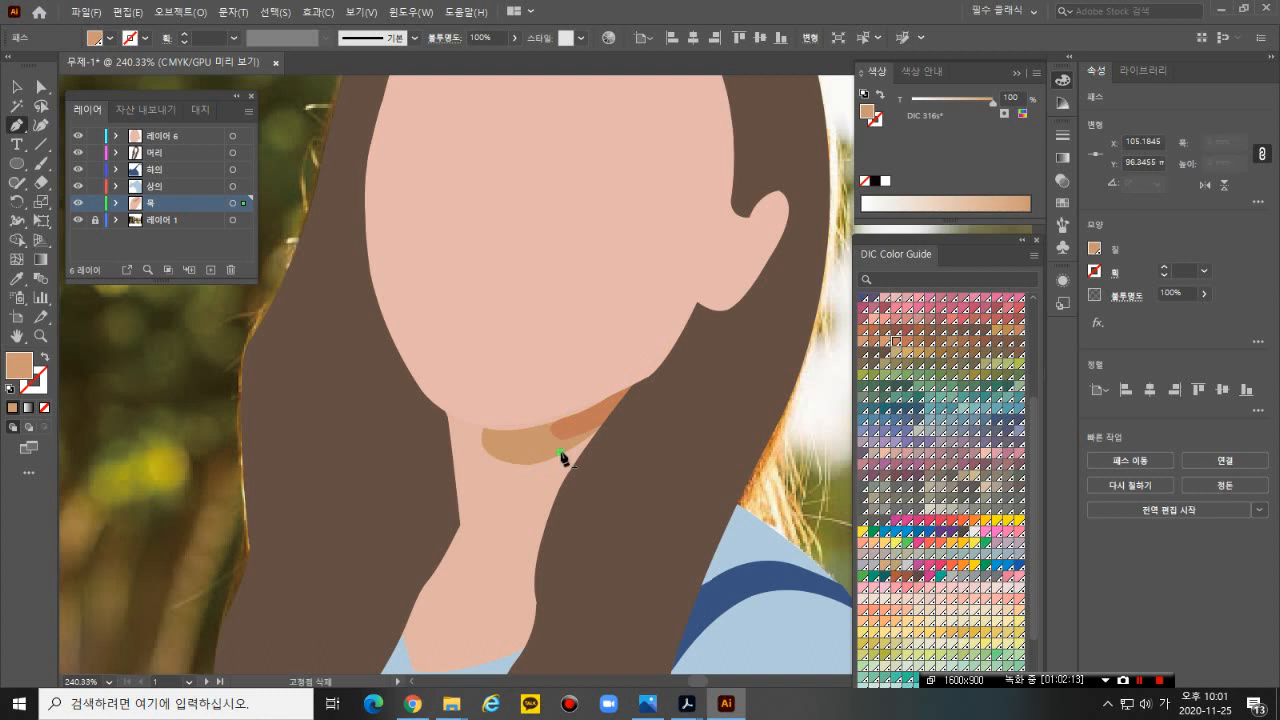
{"action": "left_click", "coordinate": [560, 456]}
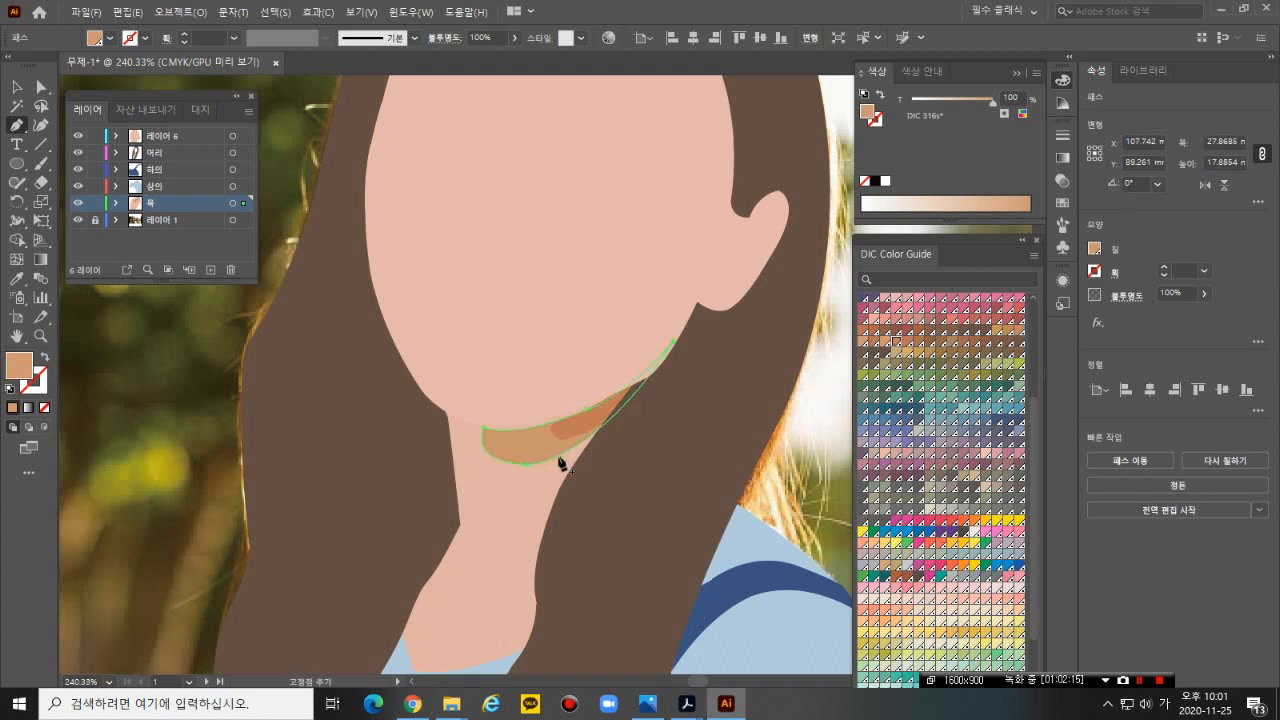
{"action": "left_click", "coordinate": [561, 462]}
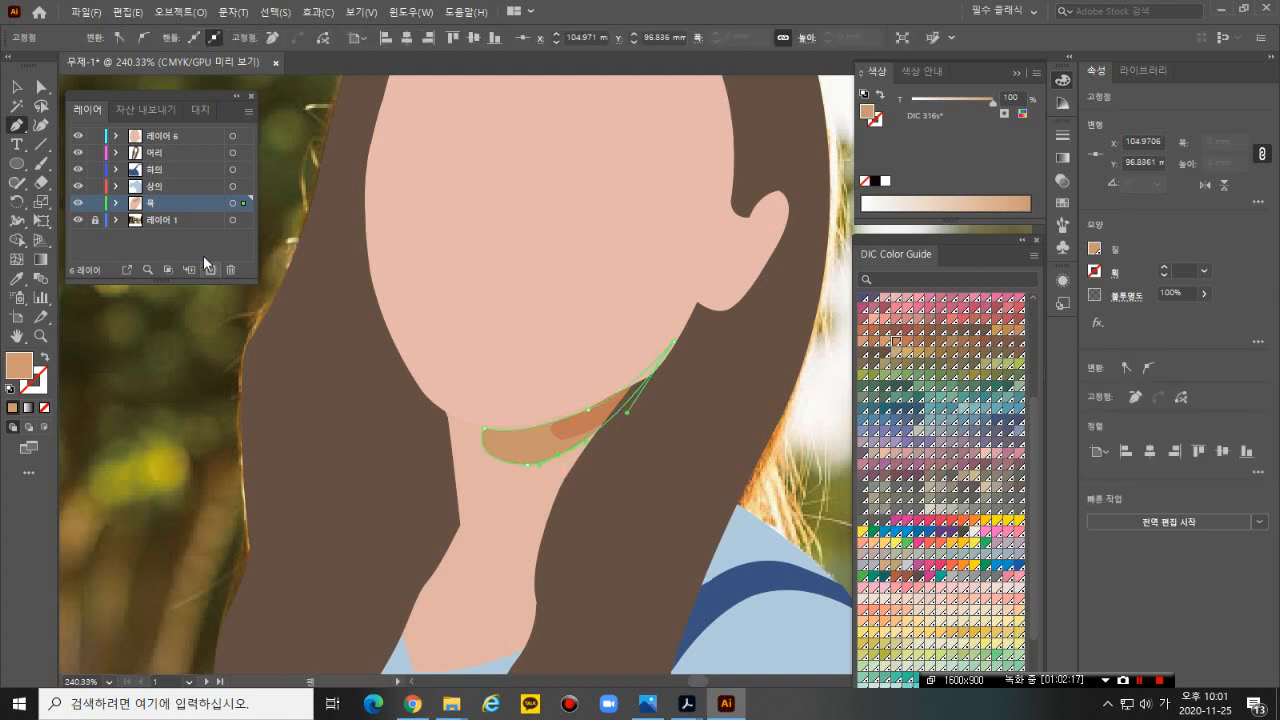
{"action": "left_click", "coordinate": [41, 87]}
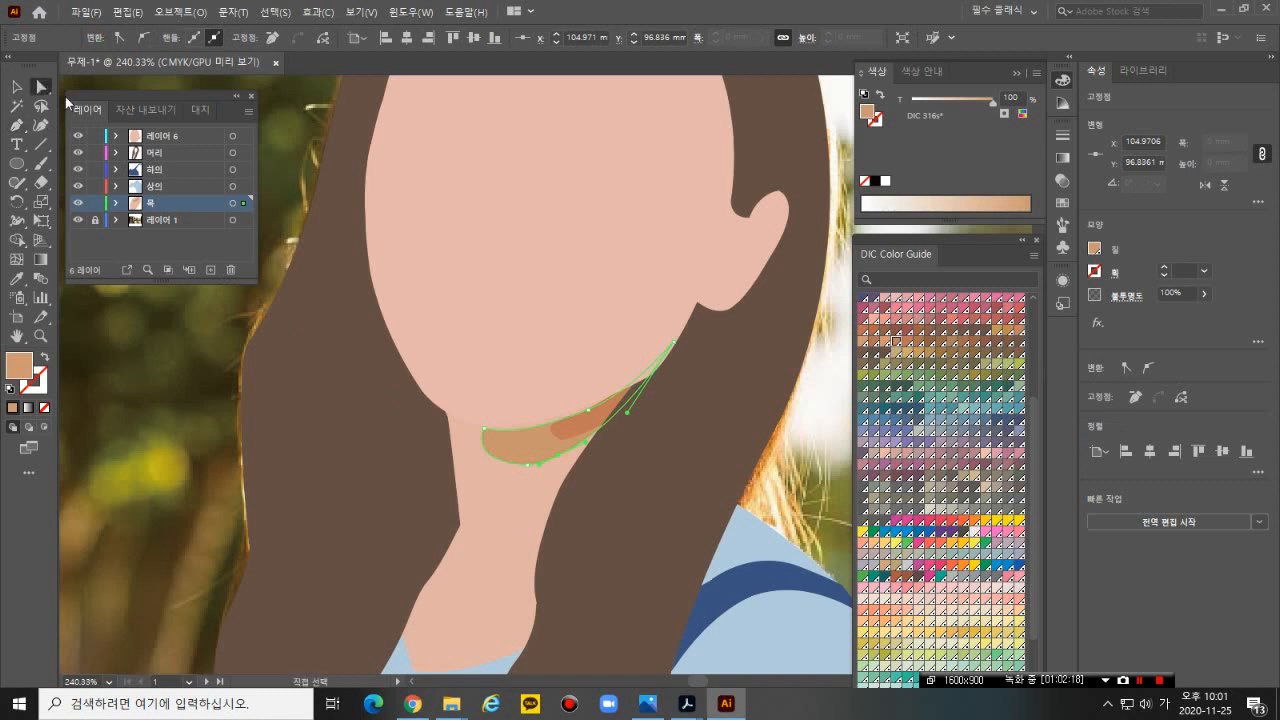
{"action": "left_click", "coordinate": [521, 463]}
{"action": "mouse_move", "coordinate": [521, 465]}
{"action": "left_mouse_down"}
{"action": "mouse_move", "coordinate": [504, 465]}
{"action": "mouse_move", "coordinate": [507, 477]}
{"action": "left_mouse_up"}
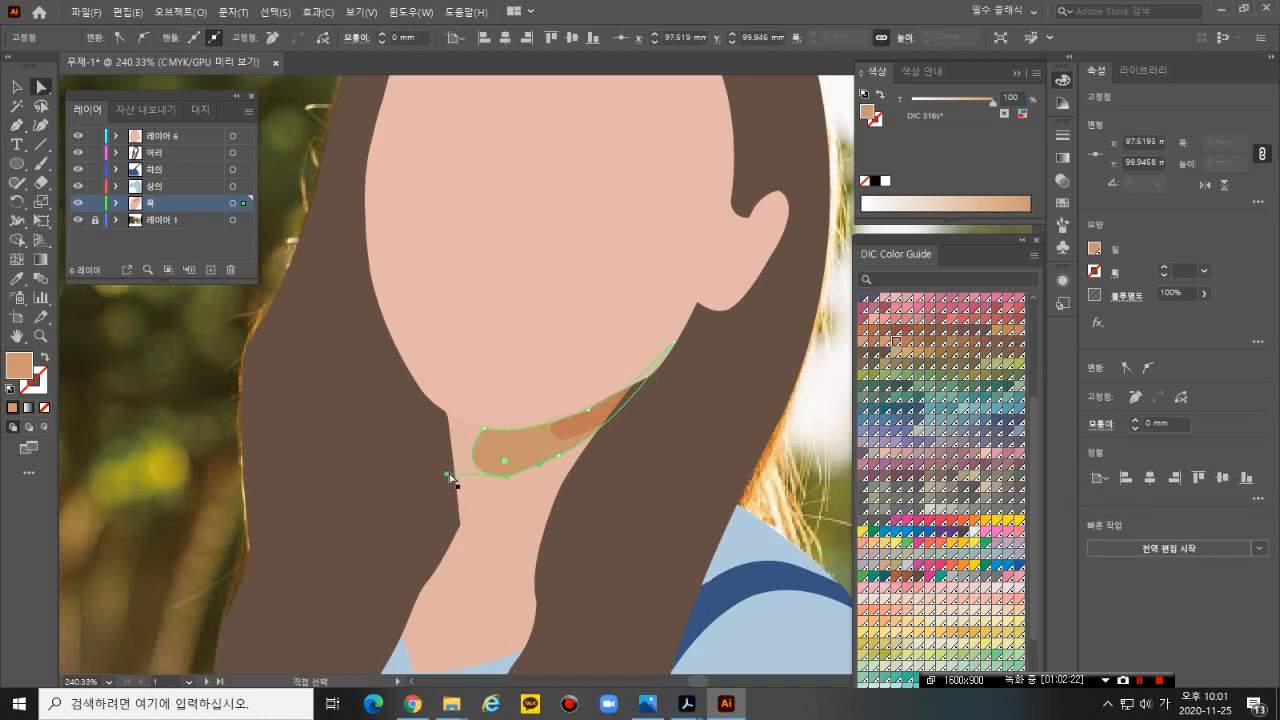
{"action": "left_click", "coordinate": [460, 480]}
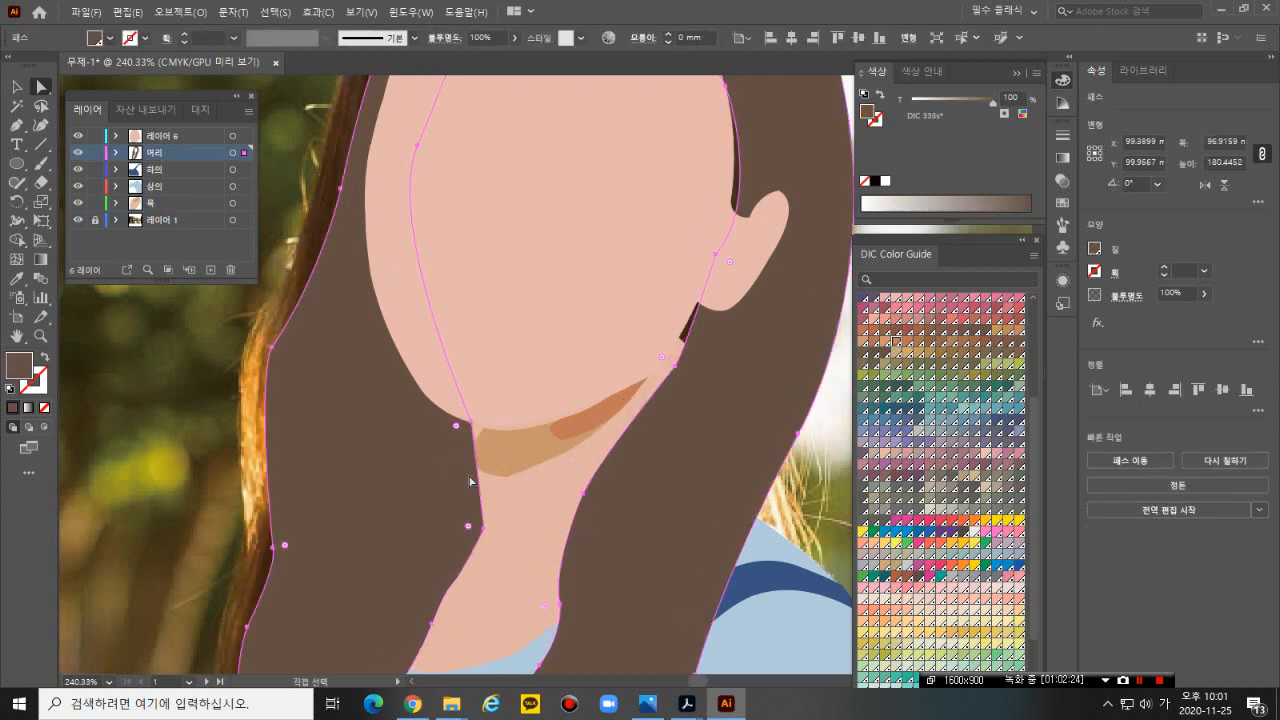
{"action": "left_click", "coordinate": [486, 474]}
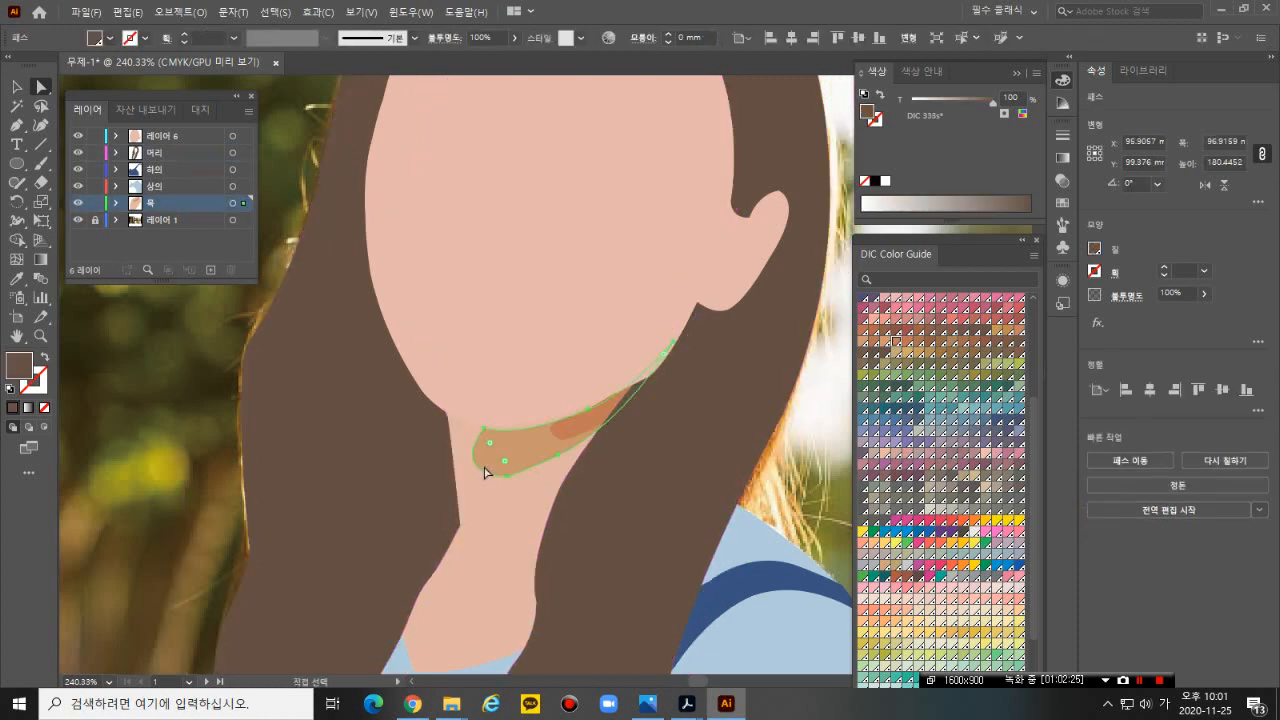
{"action": "left_click_drag", "start_coordinate": [508, 485], "coordinate": [448, 475]}
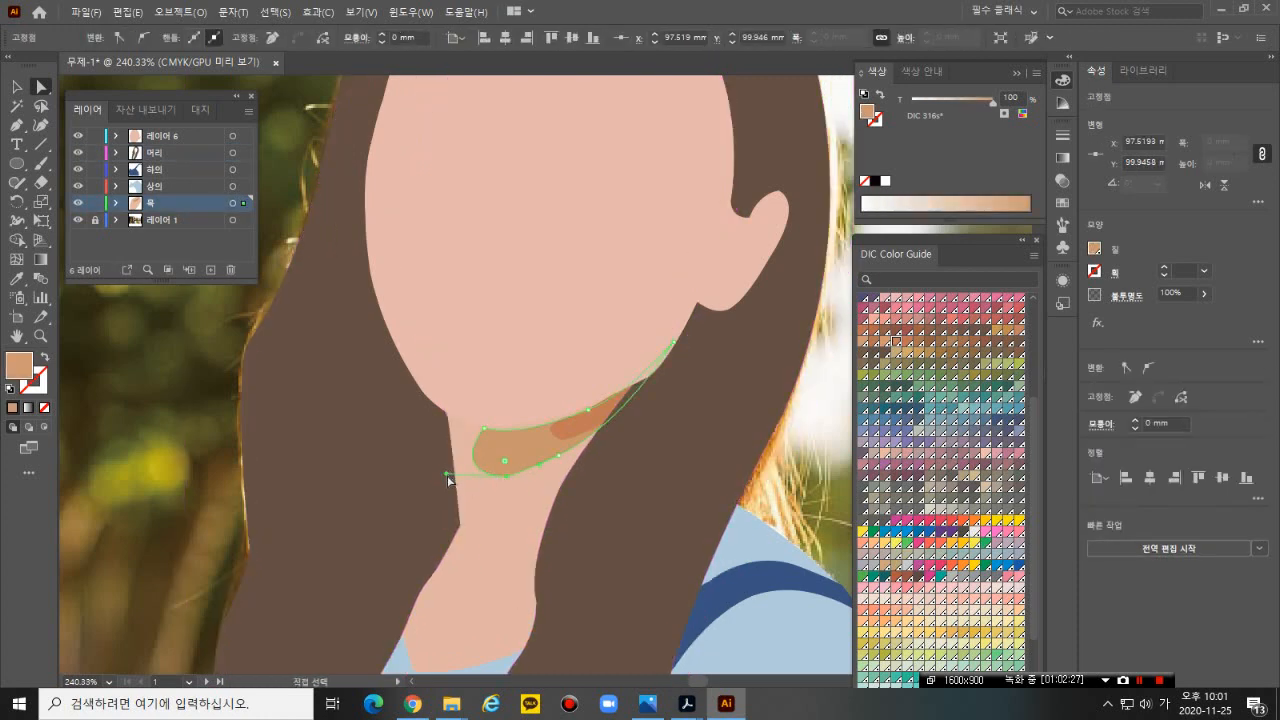
{"action": "left_click", "coordinate": [448, 477]}
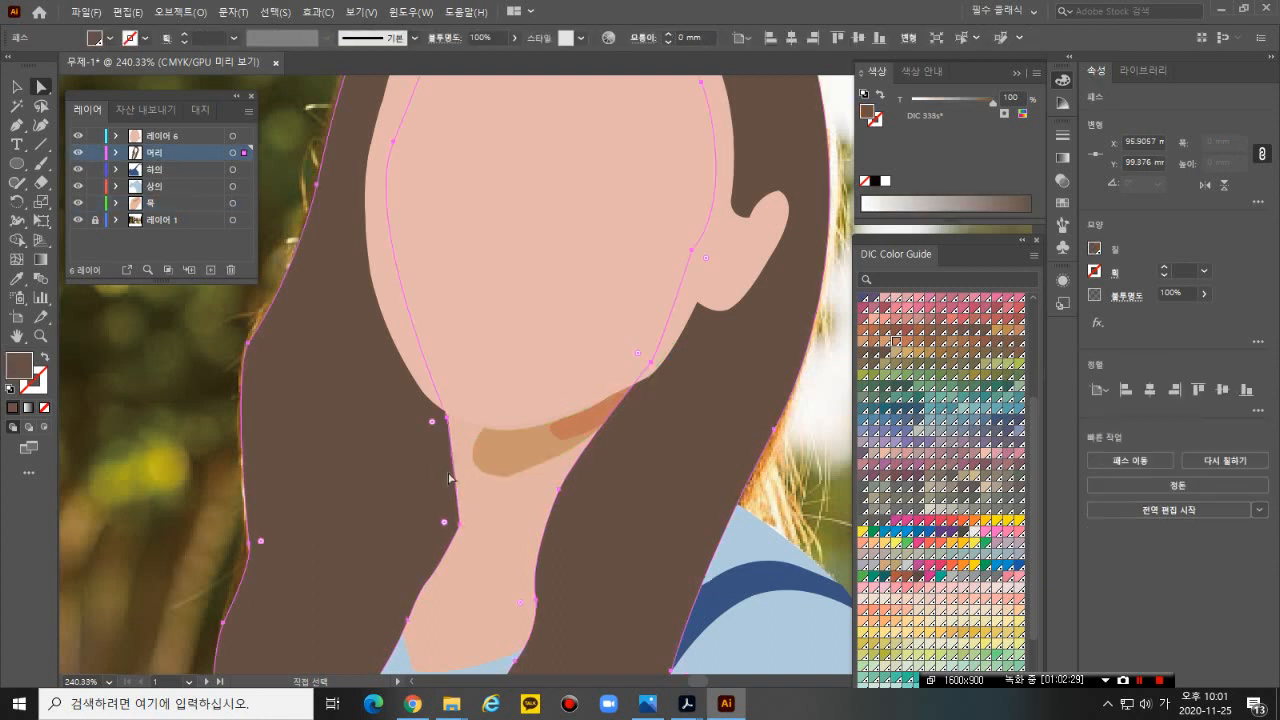
{"action": "key", "text": "ctrl+z"}
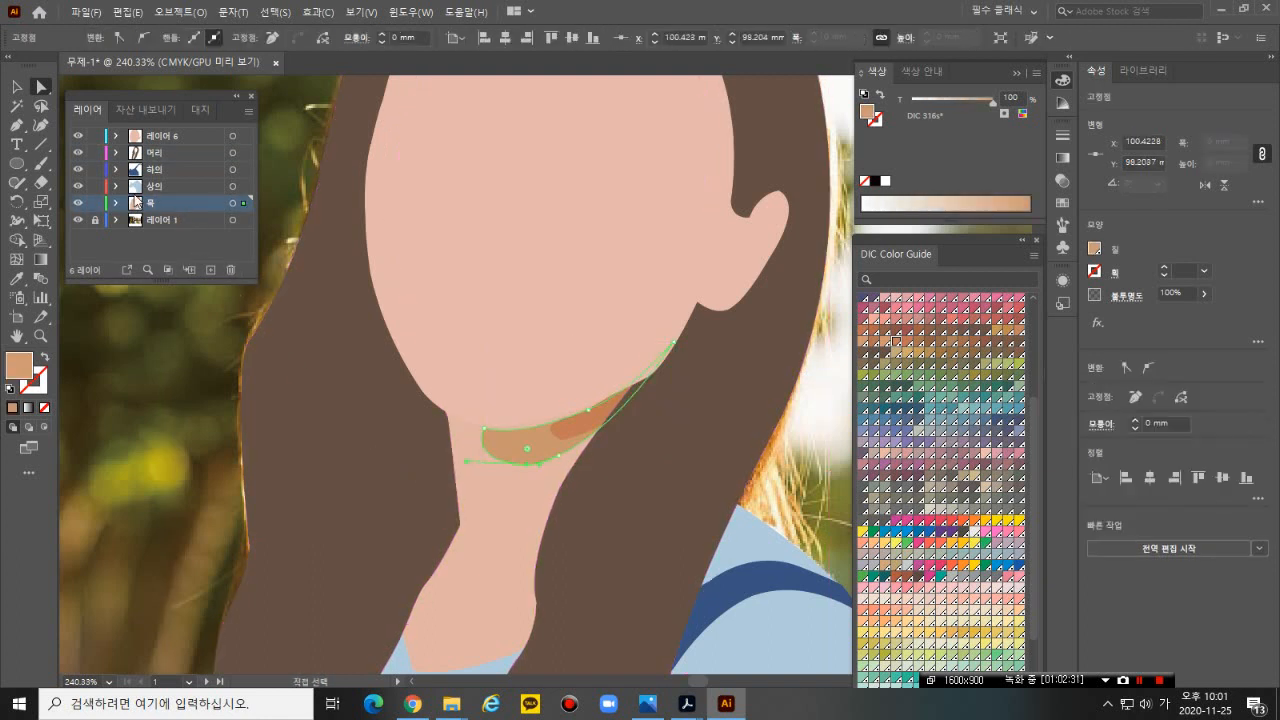
- Lock the 레이어 6, 머리, 하의 and 상의 layers, leaving the 목 layer editable
{"action": "left_click", "coordinate": [95, 202]}
{"action": "left_click", "coordinate": [95, 152]}
{"action": "left_click", "coordinate": [95, 135]}
{"action": "left_click", "coordinate": [95, 169]}
{"action": "left_click", "coordinate": [95, 186]}
- Pull the lower anchors and handles of the larger chin shadow downward to deepen its shape on the neck
{"action": "left_click_drag", "start_coordinate": [527, 464], "coordinate": [509, 465]}
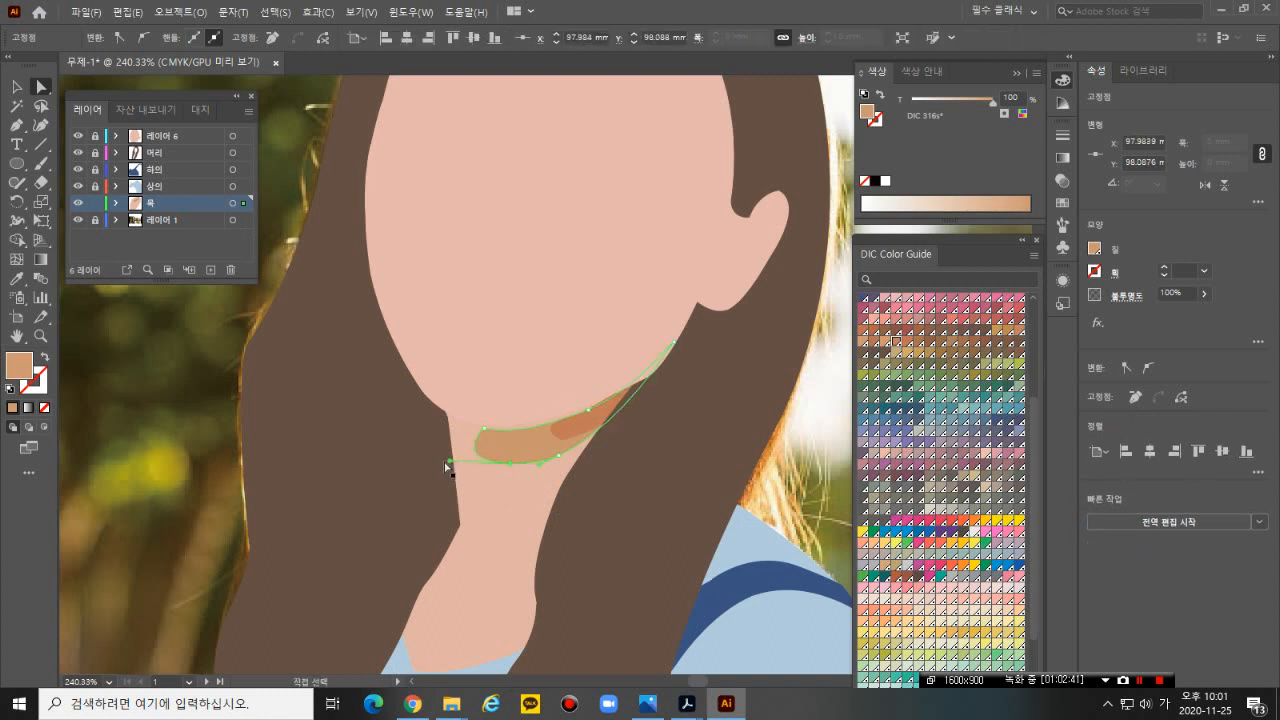
{"action": "left_click_drag", "start_coordinate": [445, 462], "coordinate": [563, 478]}
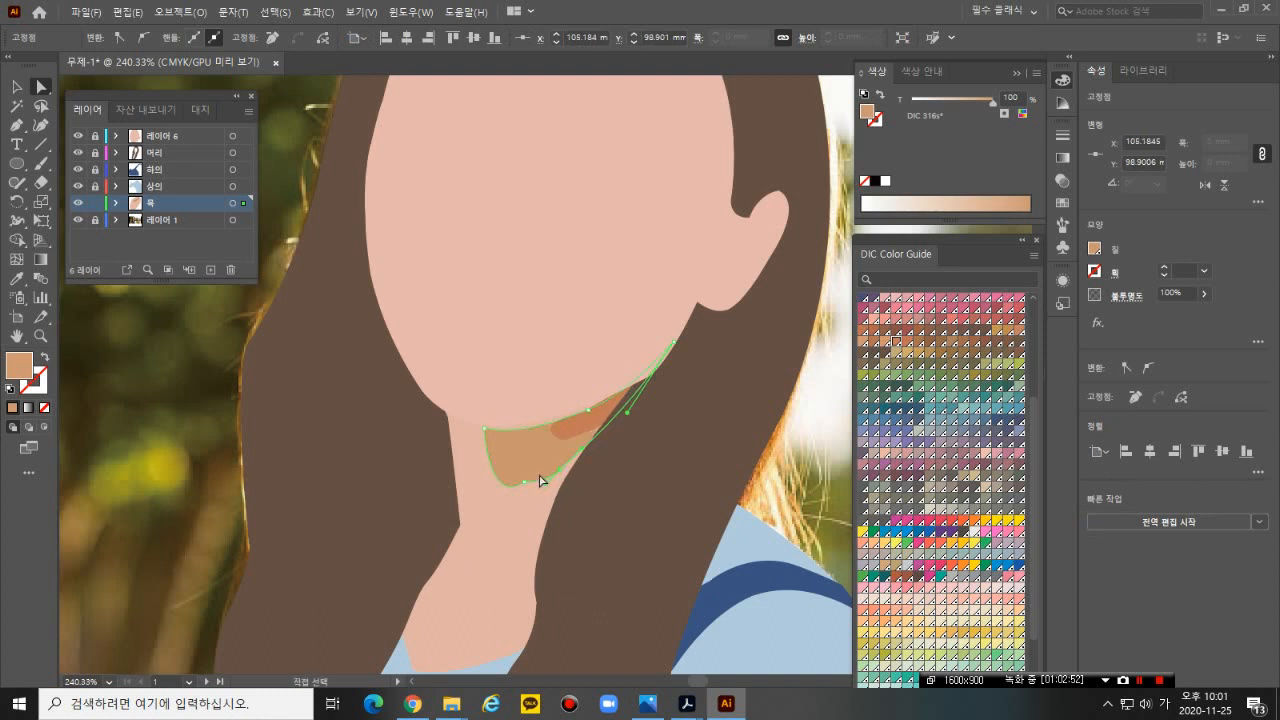
{"action": "left_click", "coordinate": [526, 484]}
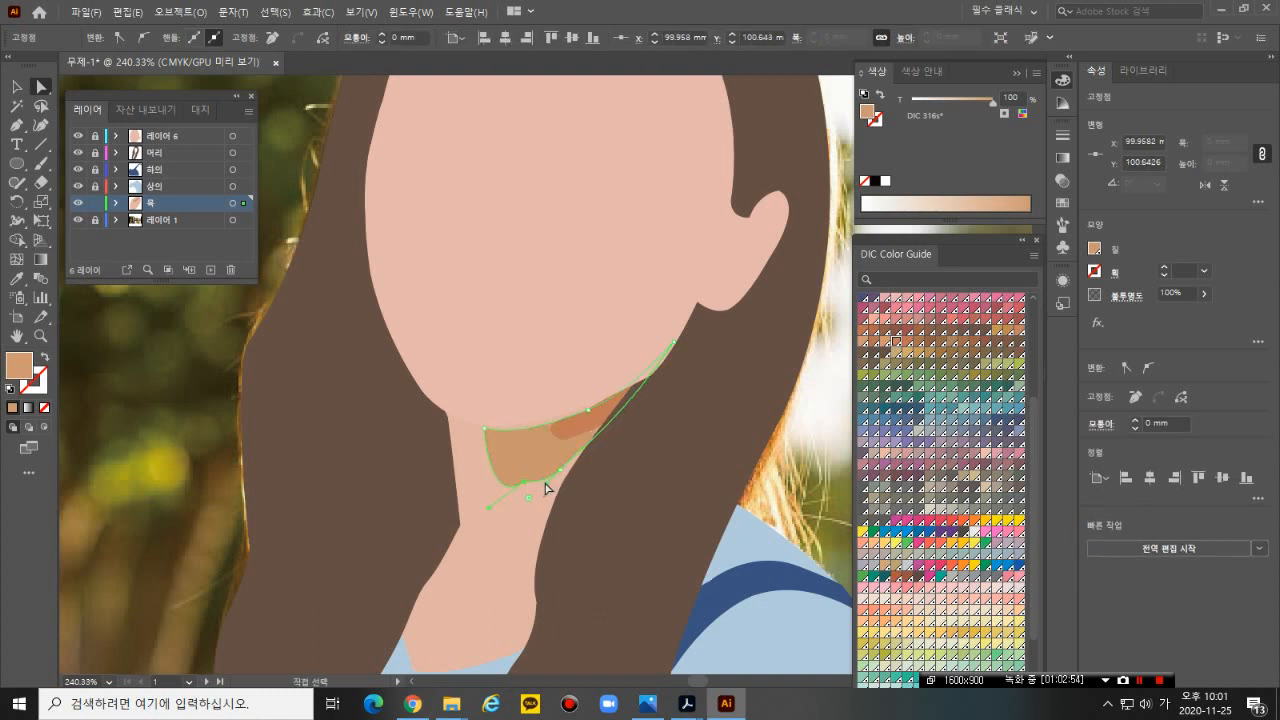
{"action": "left_click", "coordinate": [551, 486]}
{"action": "key", "text": "v"}
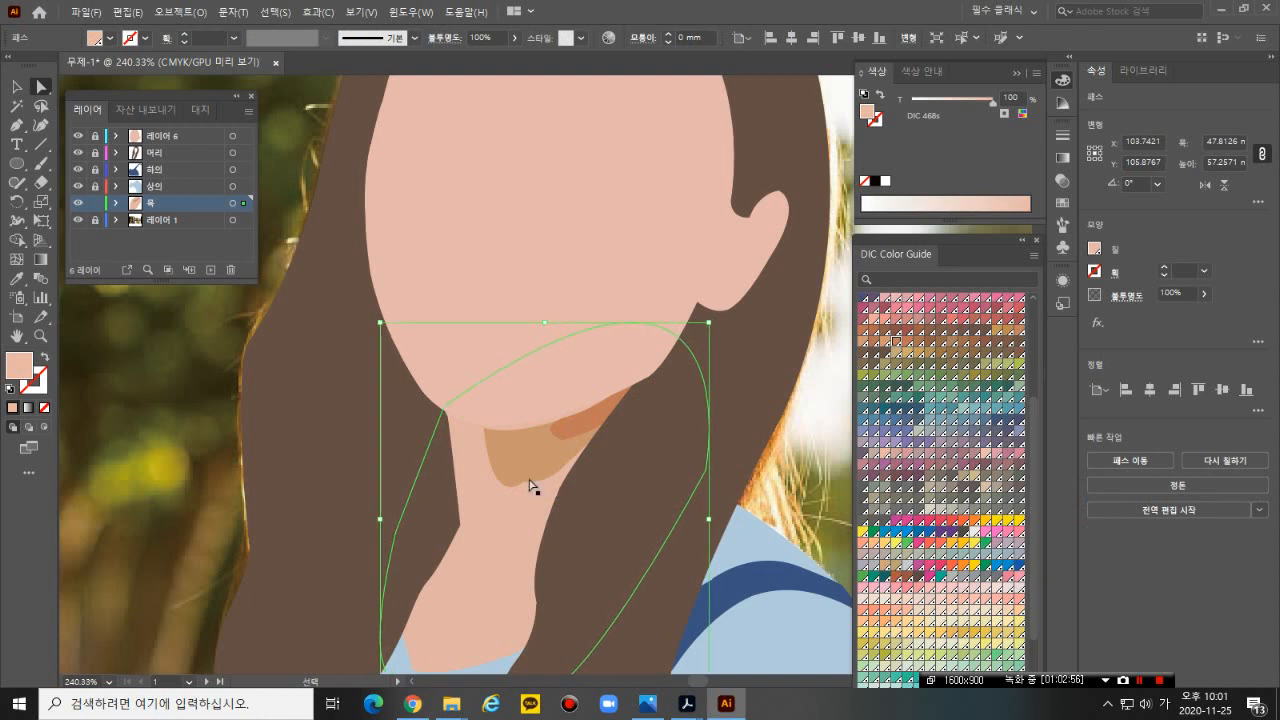
{"action": "key", "text": "a"}
{"action": "left_click", "coordinate": [526, 488]}
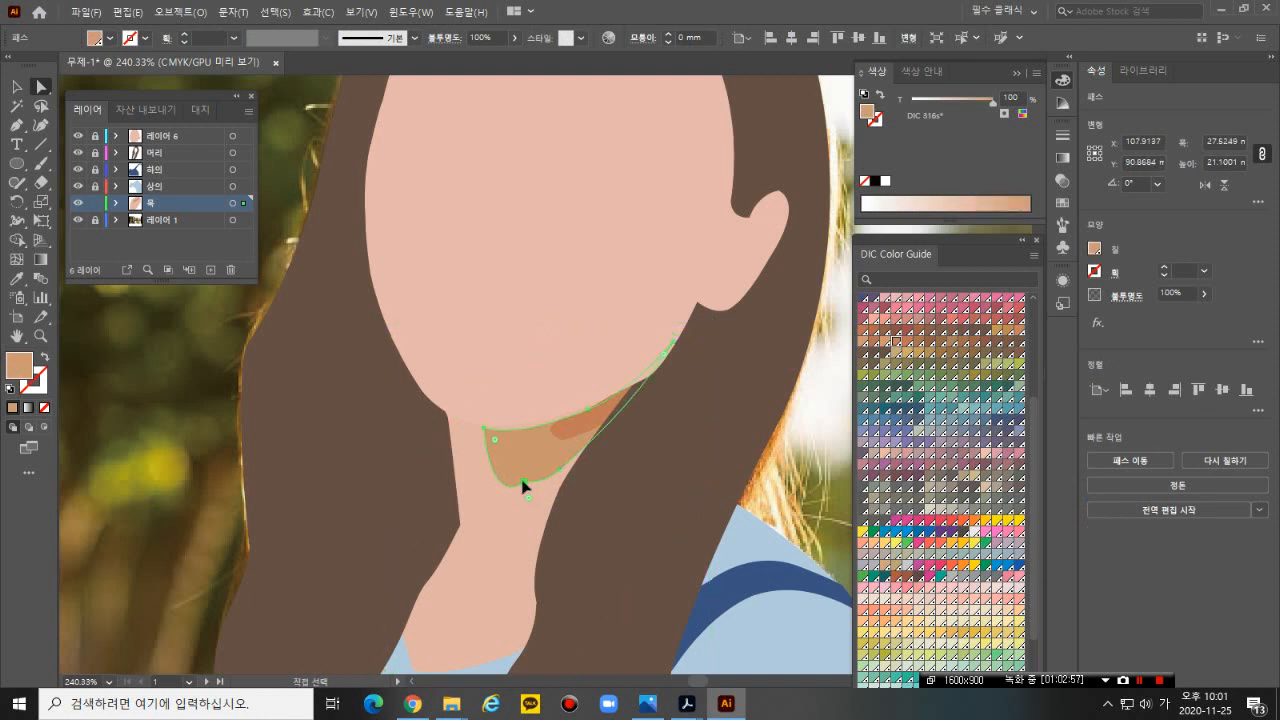
- Refine the larger chin shadow's lower curve into a tapered point and fill it with DIC 318s
{"action": "key", "text": "v"}
{"action": "key", "text": "a"}
{"action": "mouse_move", "coordinate": [526, 488]}
{"action": "left_mouse_down"}
{"action": "mouse_move", "coordinate": [488, 512]}
{"action": "mouse_move", "coordinate": [525, 490]}
{"action": "left_mouse_up"}
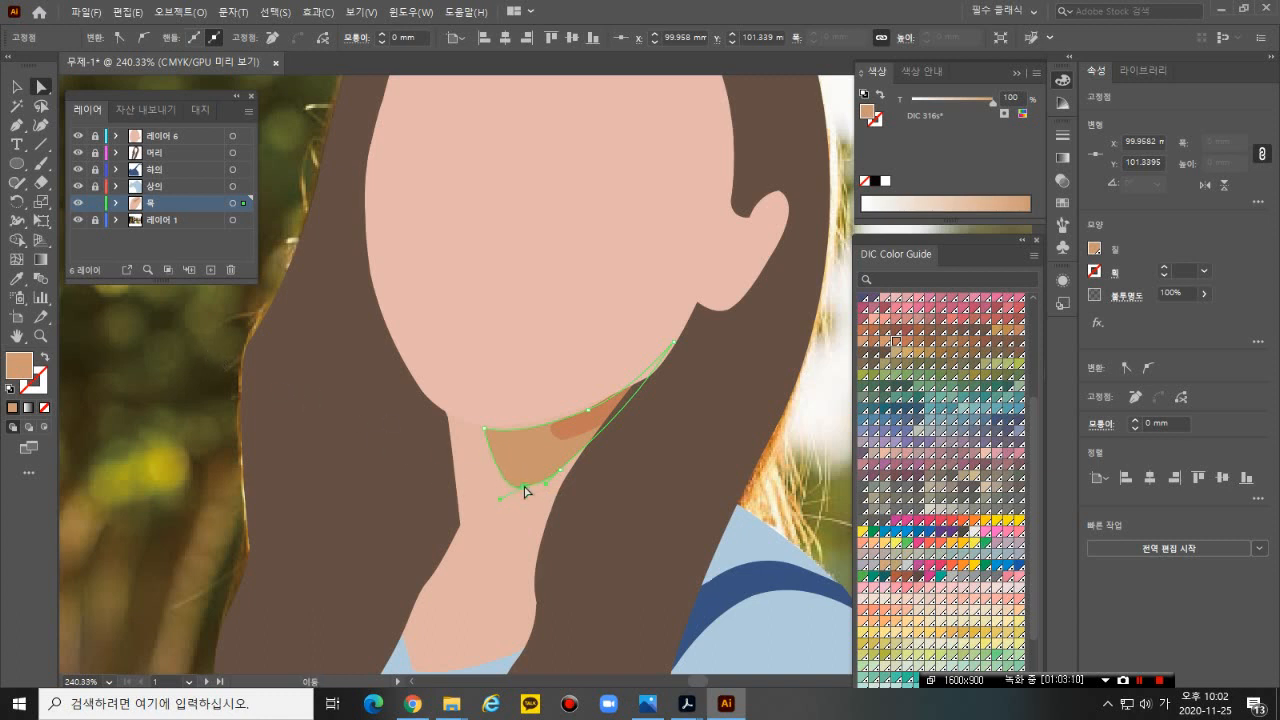
{"action": "left_click_drag", "start_coordinate": [523, 491], "coordinate": [564, 452]}
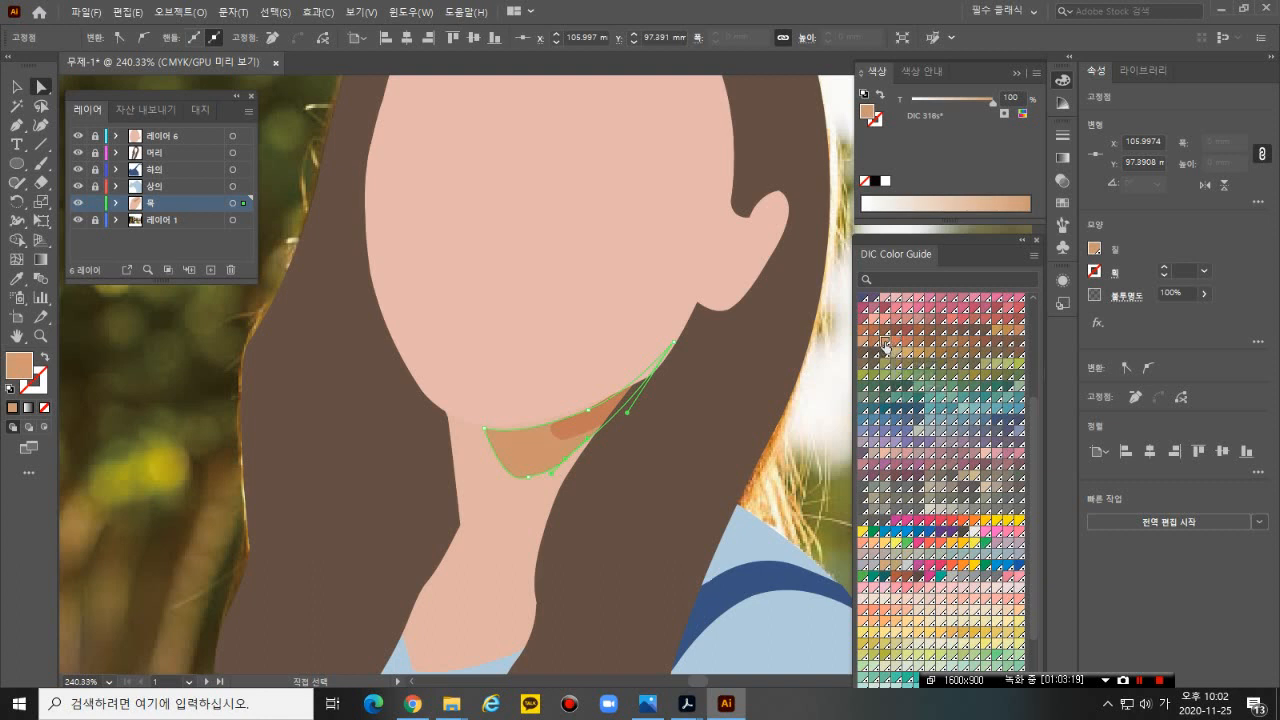
- Add an anchor point on the lower edge of the smaller chin shadow with the Pen tool
{"action": "left_click", "coordinate": [604, 426]}
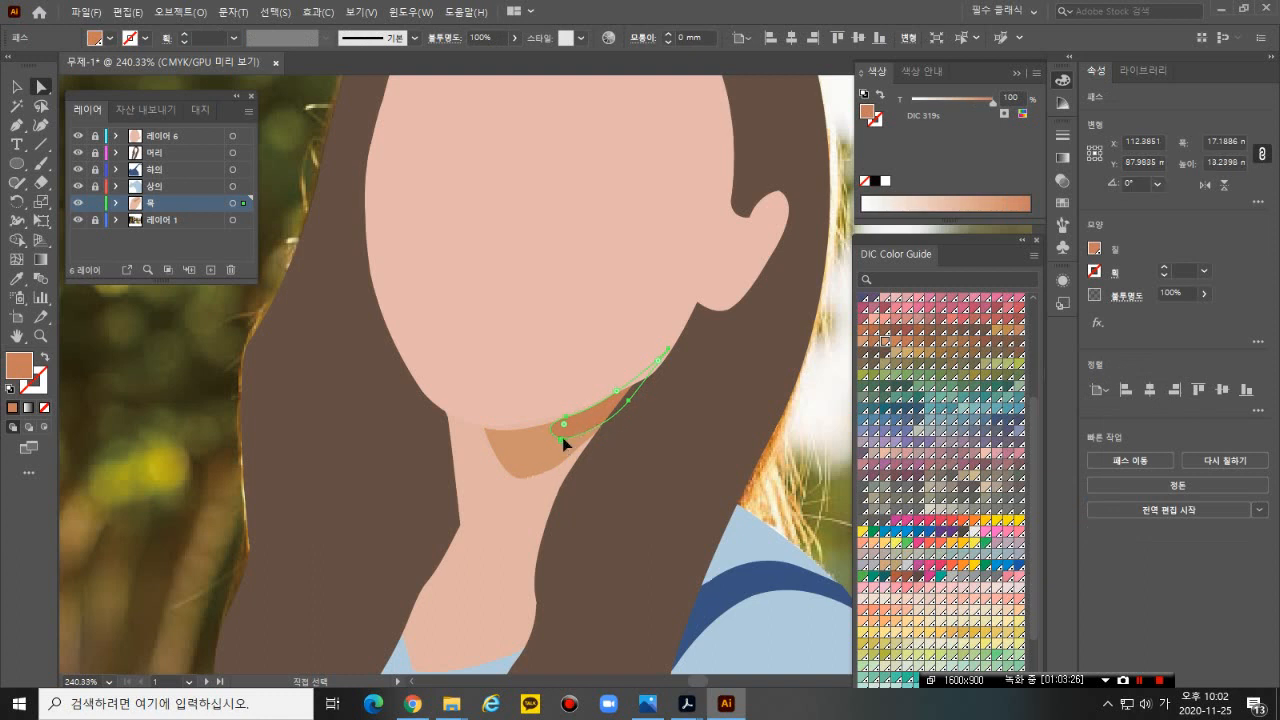
{"action": "left_click", "coordinate": [562, 437]}
{"action": "key", "text": "p"}
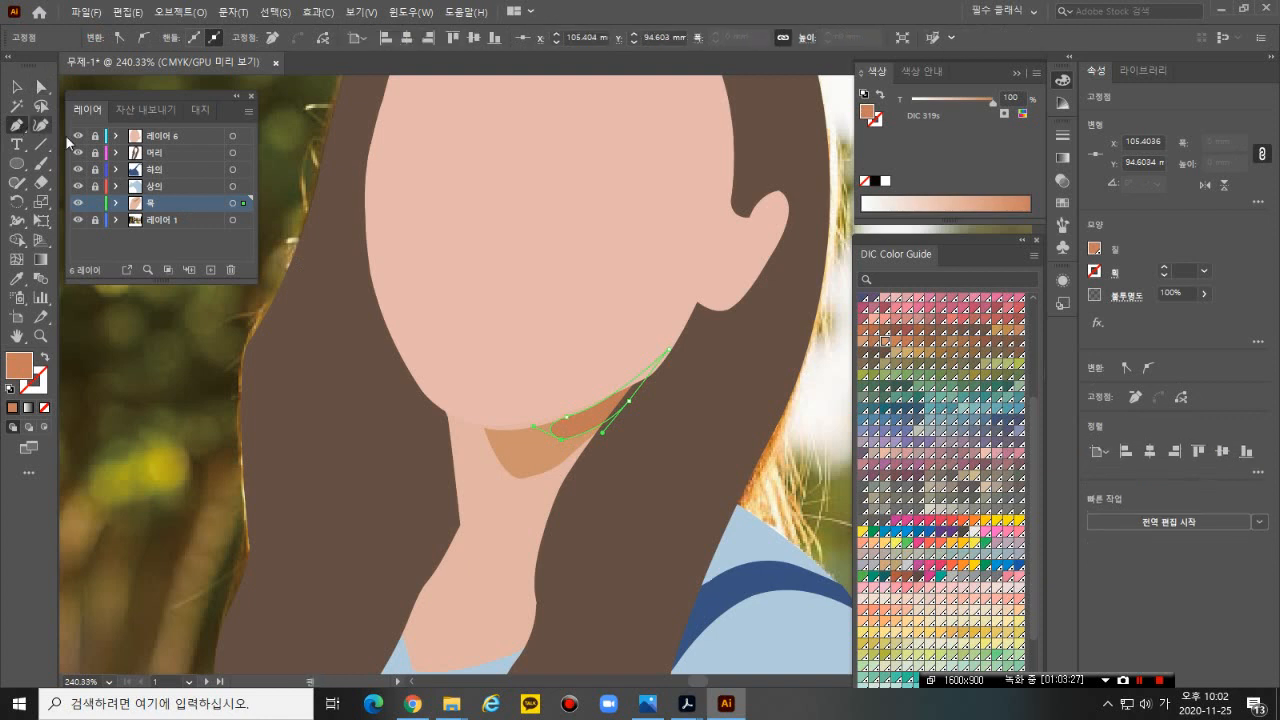
{"action": "left_click_drag", "start_coordinate": [602, 434], "coordinate": [588, 436]}
- Reshape the smaller chin shadow by pulling its lower end inward, making it about 15.9 × 13.3 mm
{"action": "left_click", "coordinate": [41, 87]}
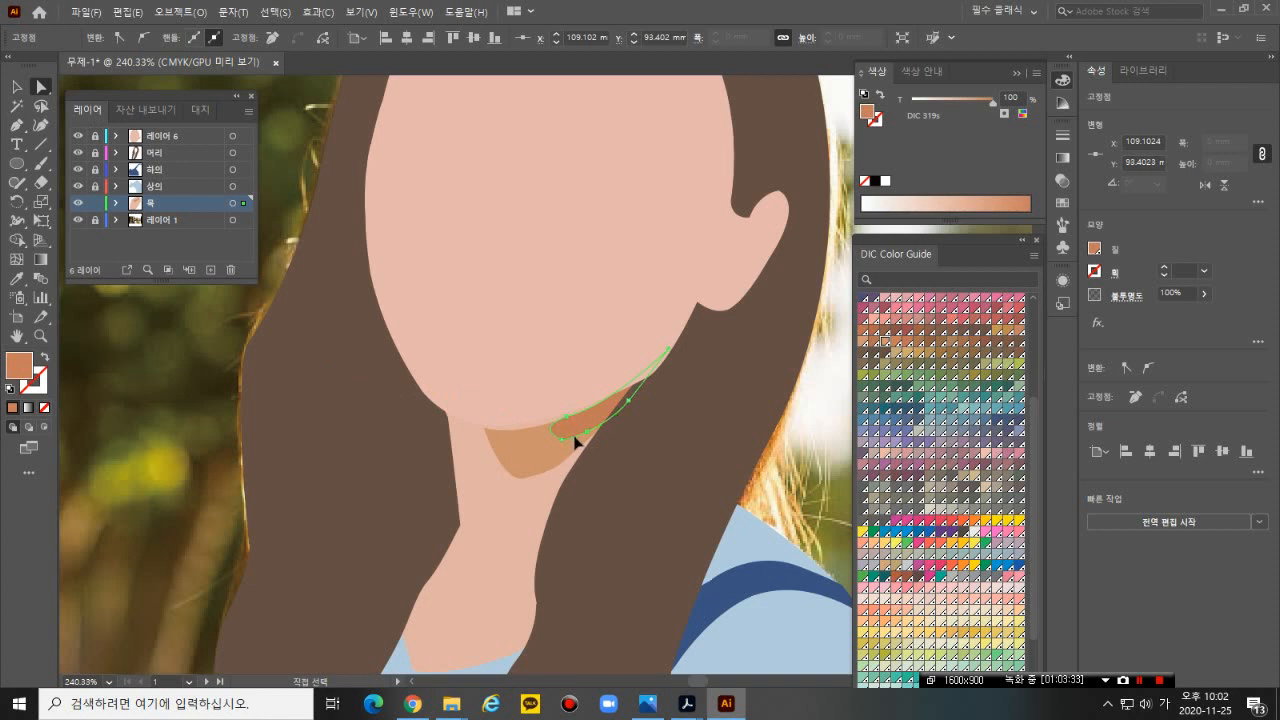
{"action": "left_click", "coordinate": [575, 441]}
{"action": "left_click_drag", "start_coordinate": [672, 348], "coordinate": [588, 446]}
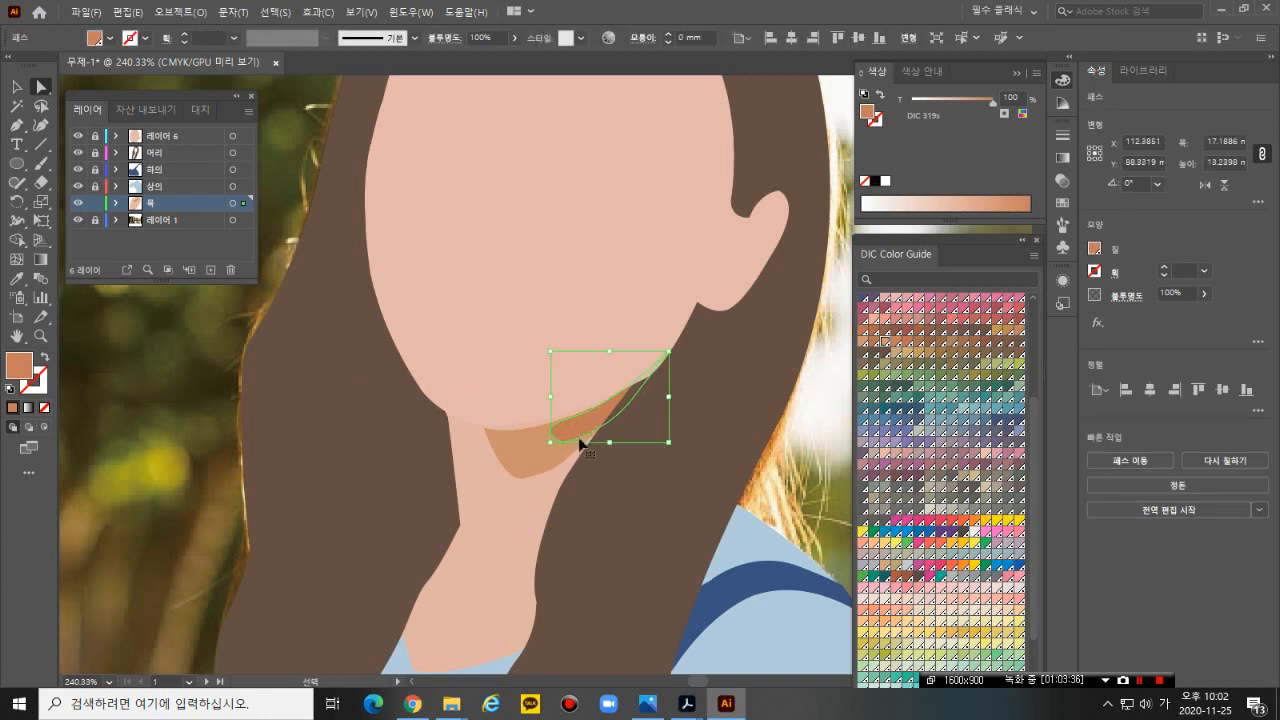
{"action": "key", "text": "Up"}
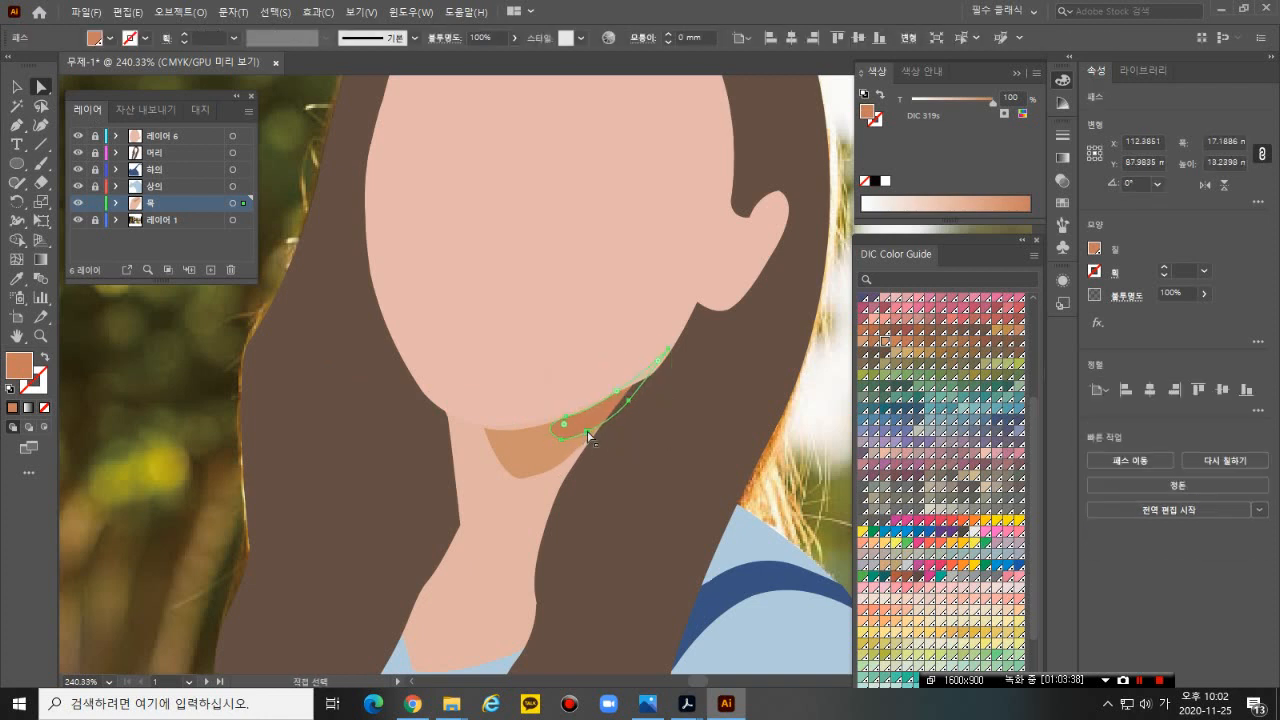
{"action": "left_click", "coordinate": [588, 437]}
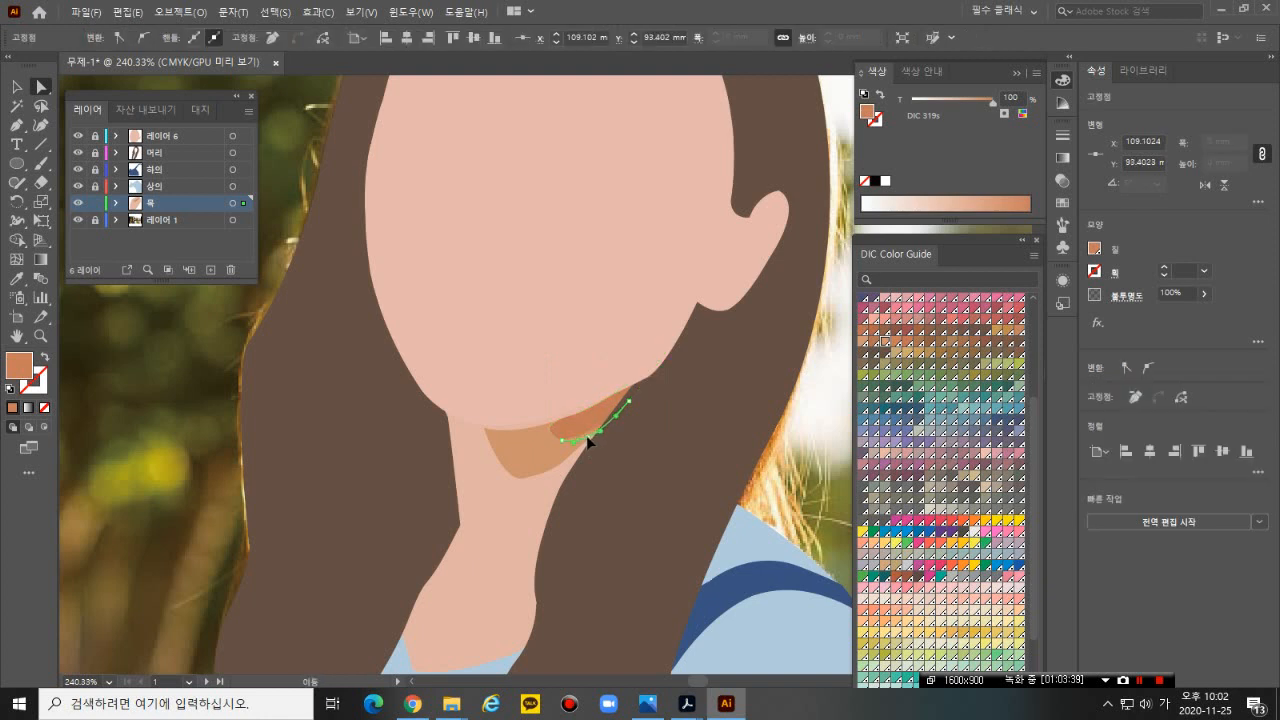
{"action": "left_click", "coordinate": [561, 438]}
{"action": "left_click_drag", "start_coordinate": [561, 440], "coordinate": [576, 444]}
{"action": "left_click", "coordinate": [186, 406]}
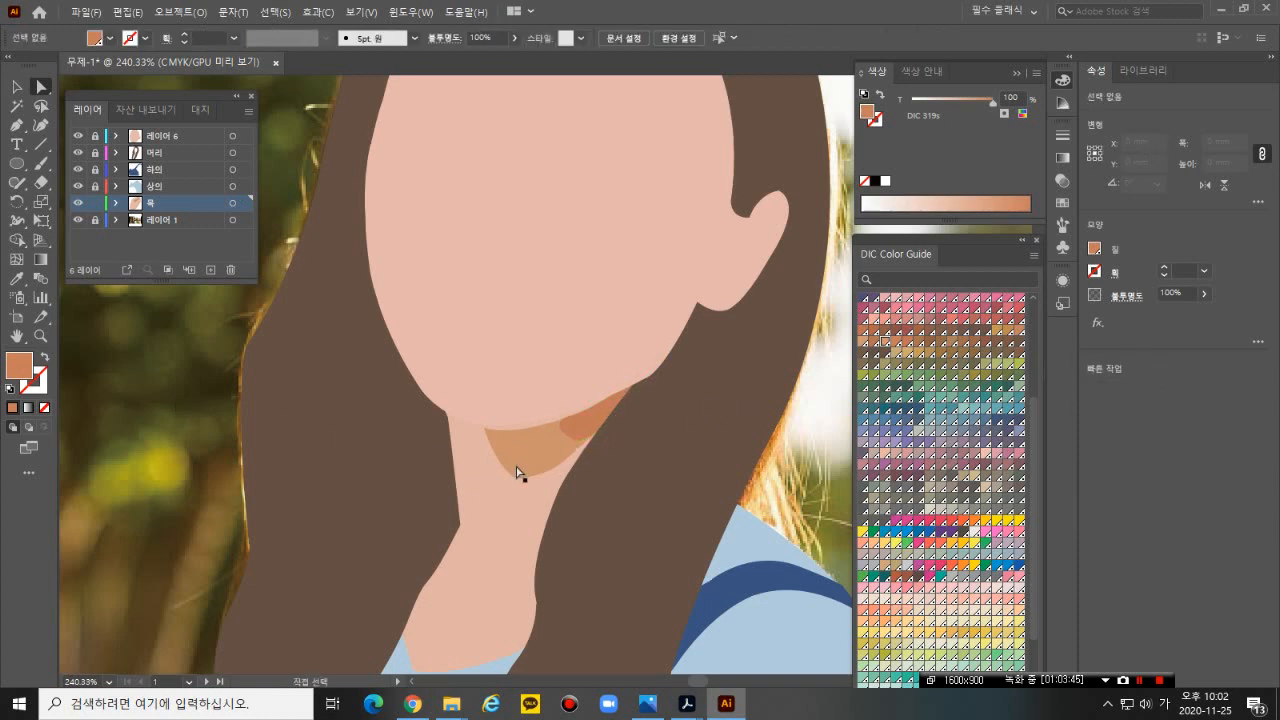
{"action": "key", "text": "ctrl+0"}
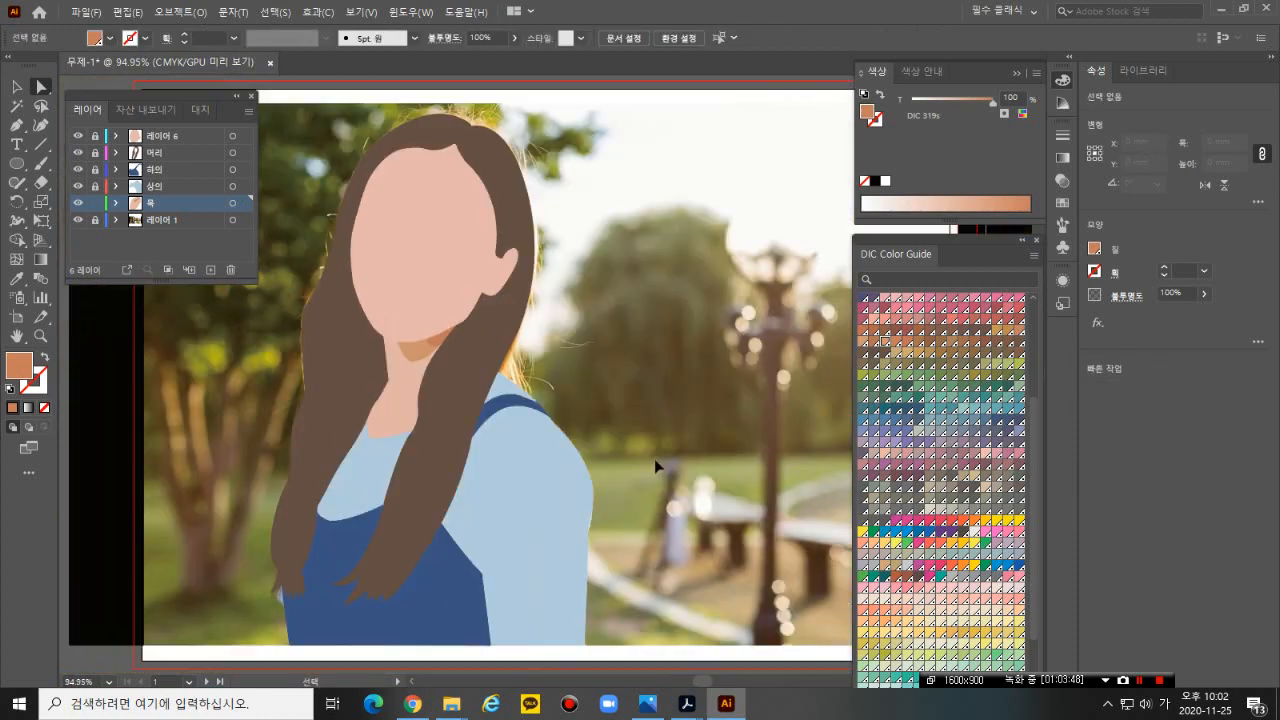
{"action": "key", "text": "ctrl+minus"}
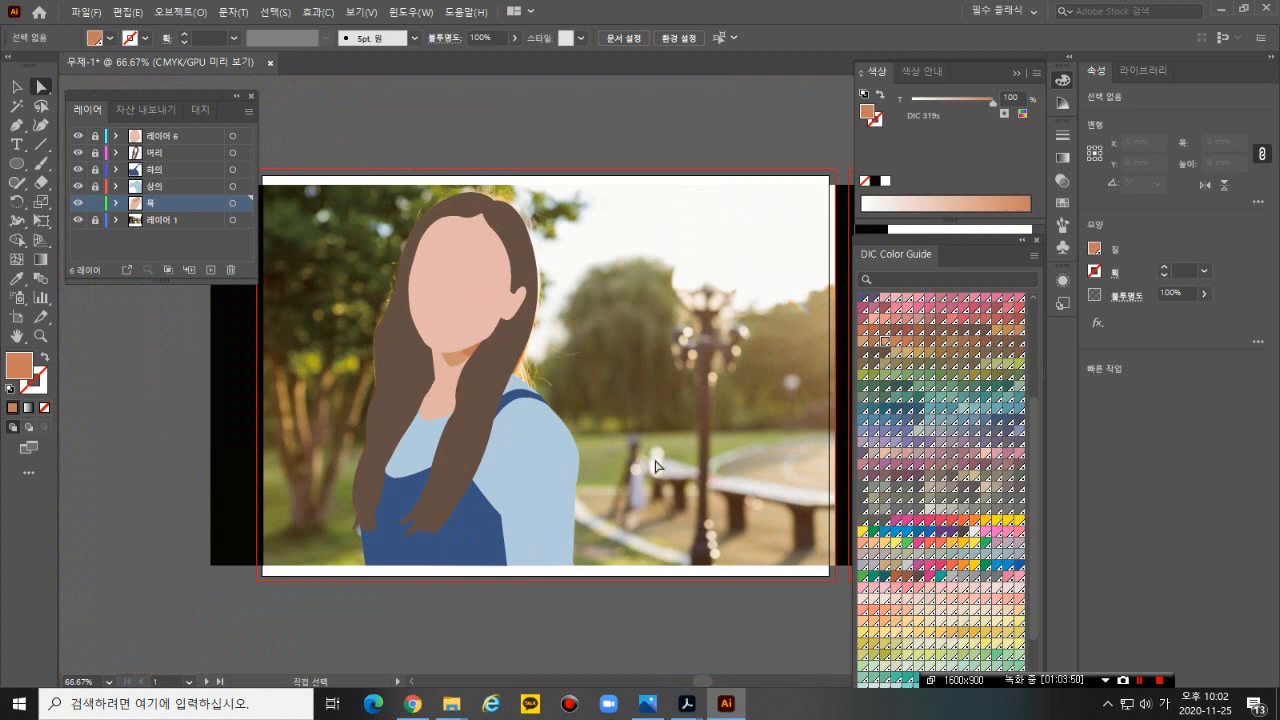
{"action": "left_click", "coordinate": [16, 87]}
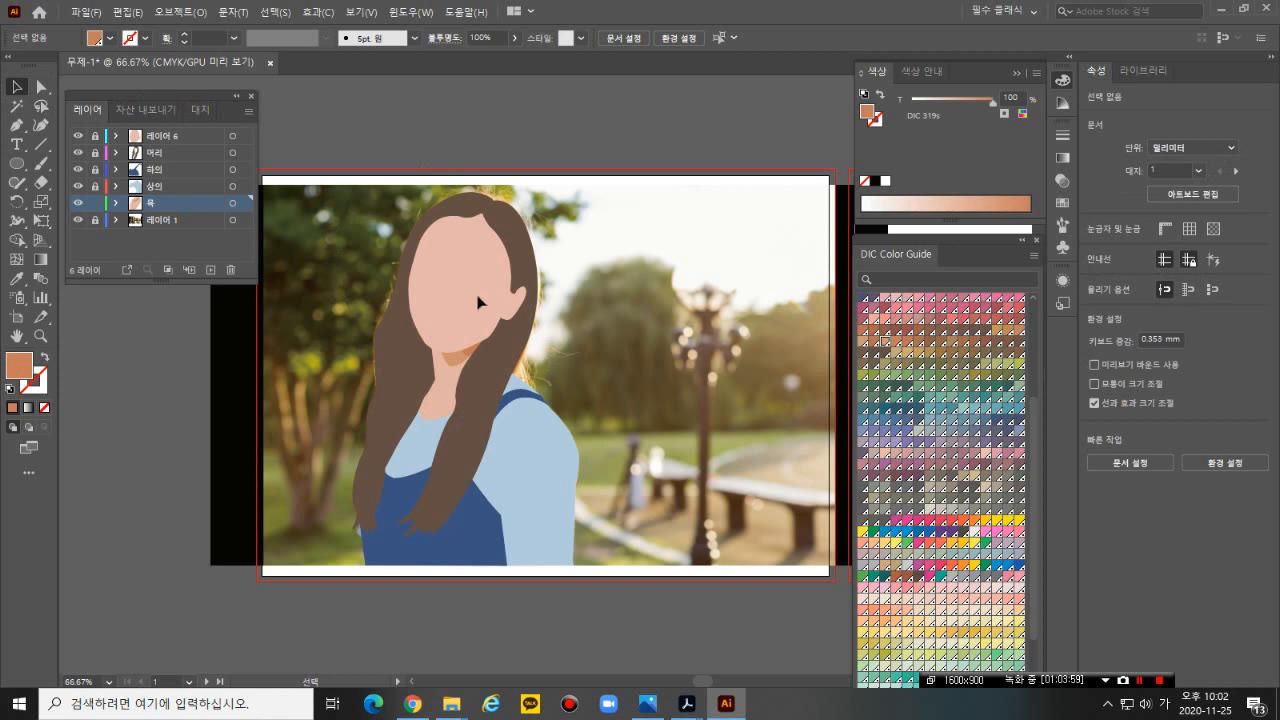
{"action": "left_click", "coordinate": [472, 354]}
{"action": "left_click_drag", "start_coordinate": [472, 354], "coordinate": [524, 379]}
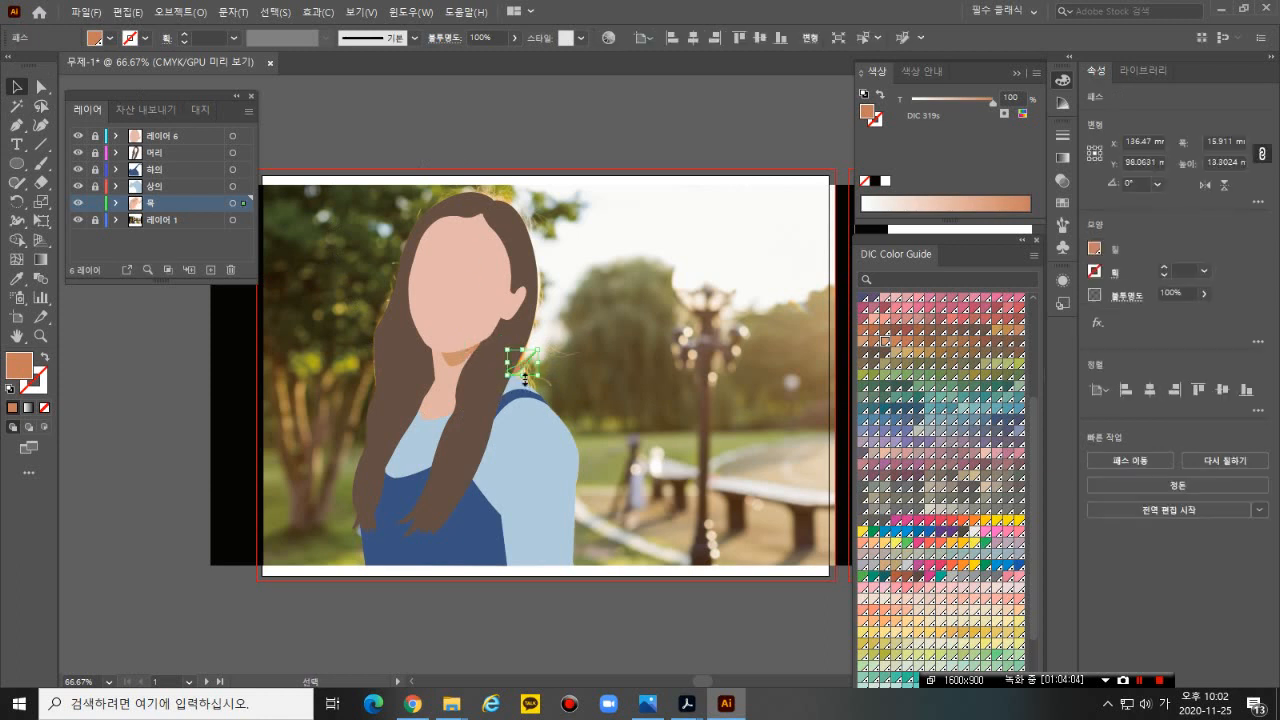
{"action": "key", "text": "ctrl+z"}
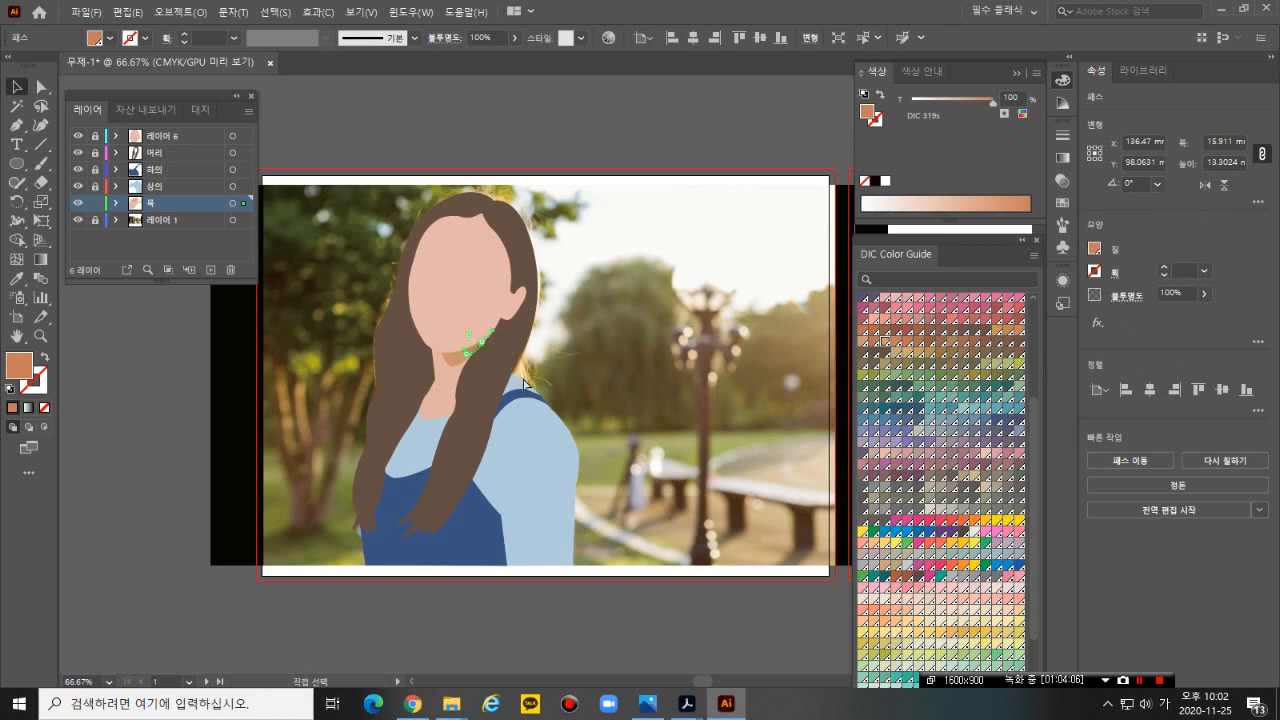
{"action": "left_click", "coordinate": [565, 148]}
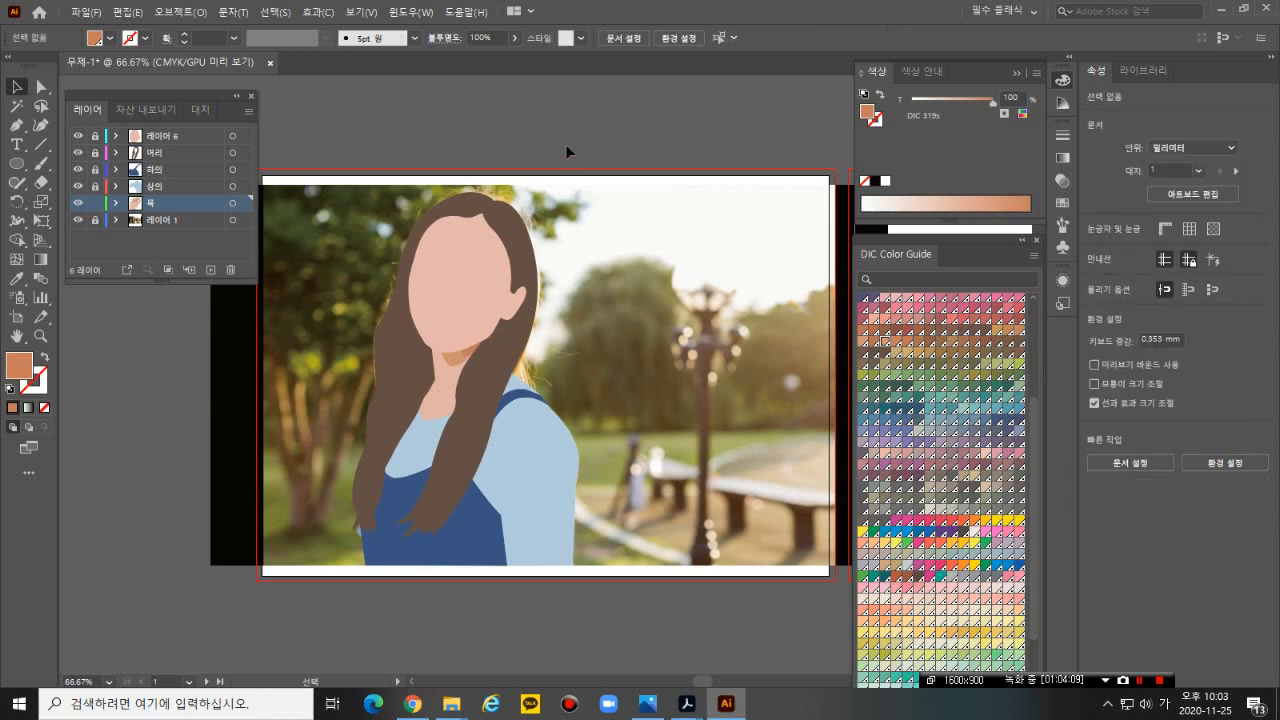
{"action": "left_click", "coordinate": [471, 354]}
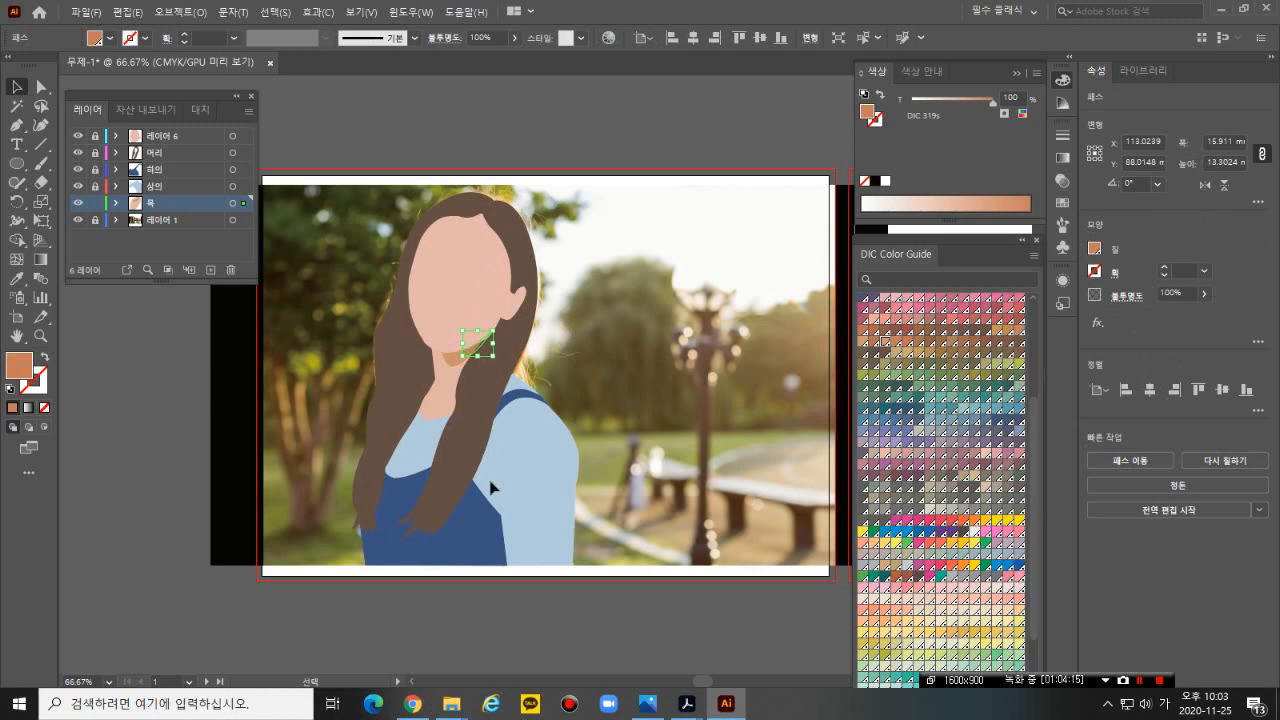
{"action": "left_click", "coordinate": [587, 134]}
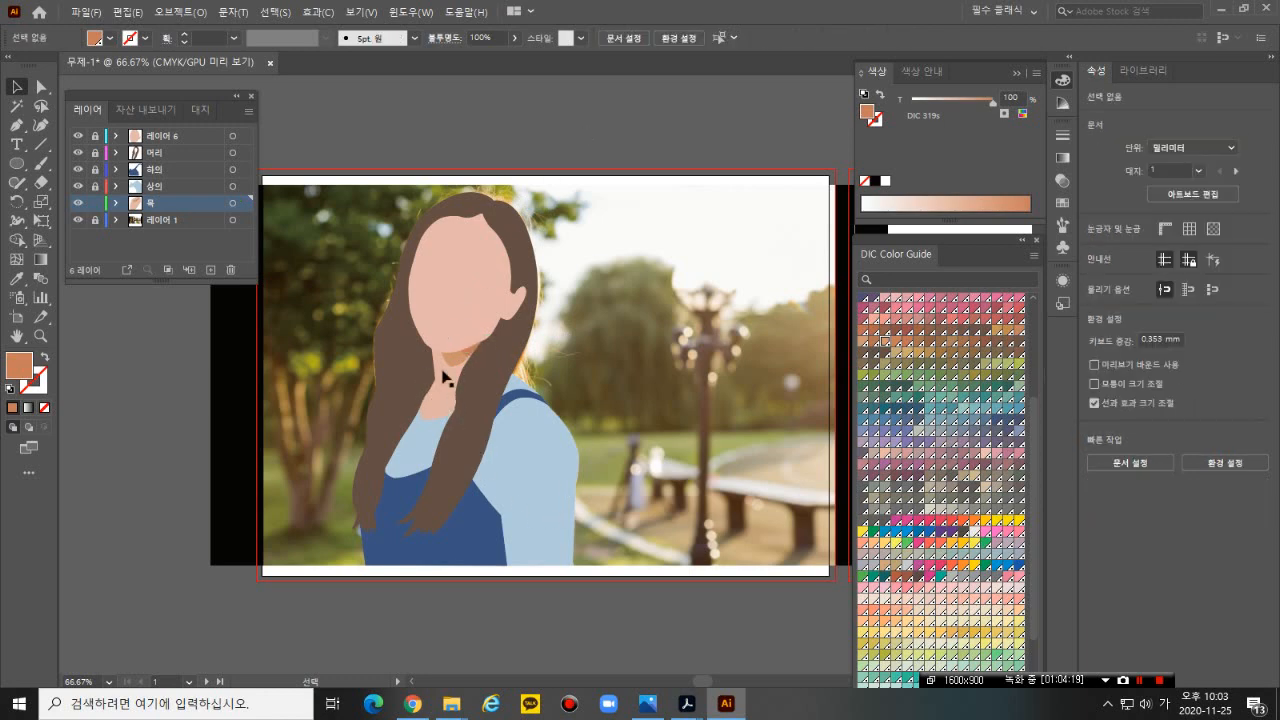
{"action": "left_click_drag", "start_coordinate": [501, 451], "coordinate": [501, 451]}
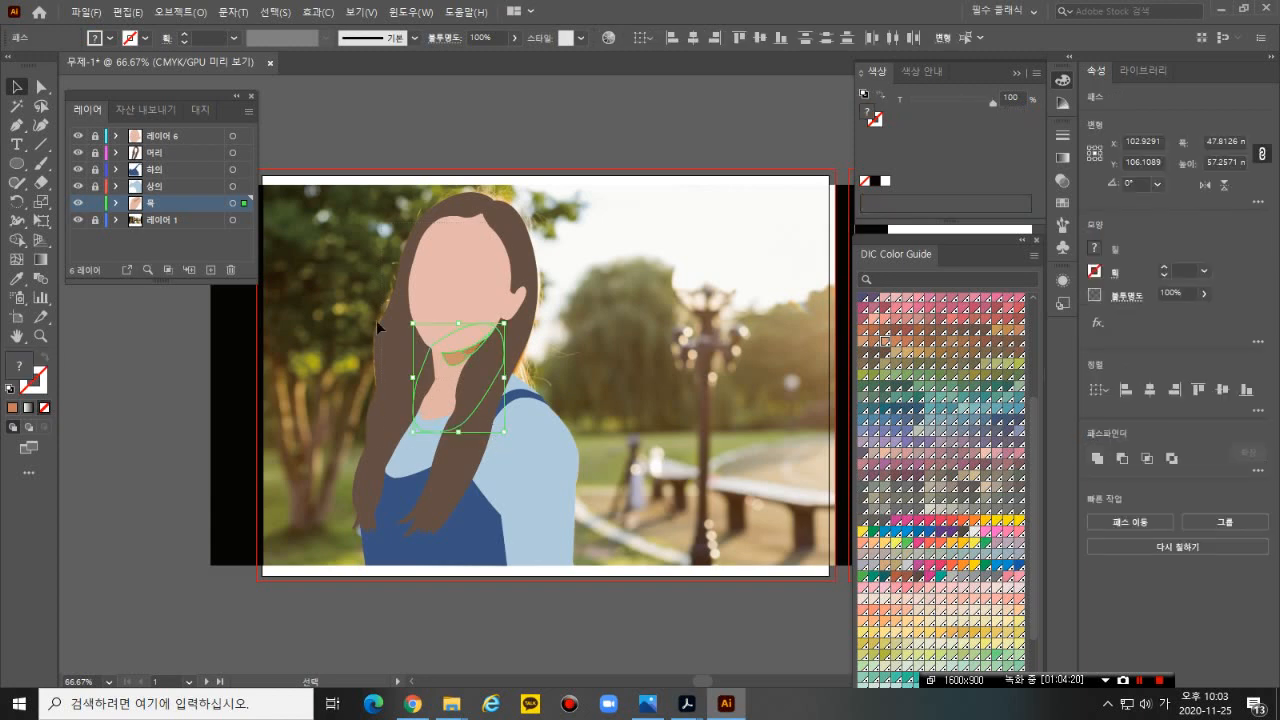
{"action": "left_click", "coordinate": [358, 137]}
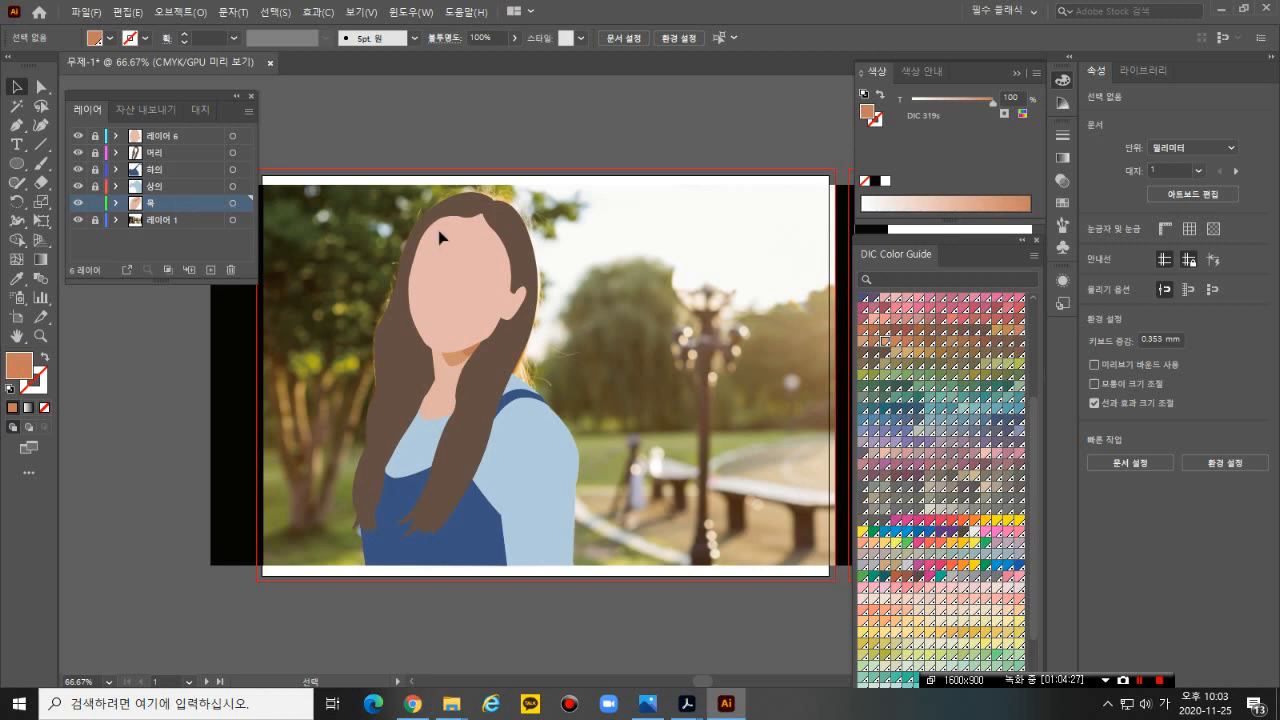
- Try lowering the default opacity to 0% with nothing selected and return it to 100%
{"action": "left_click", "coordinate": [1063, 282]}
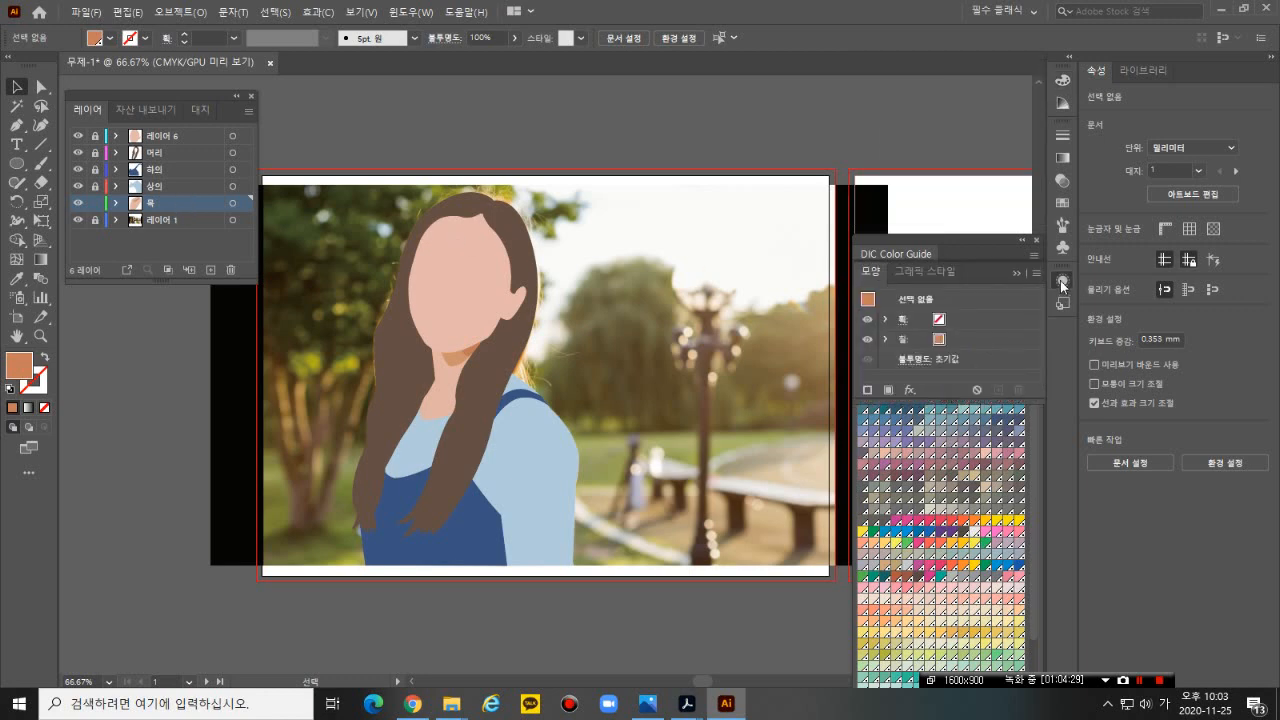
{"action": "left_click", "coordinate": [1063, 283]}
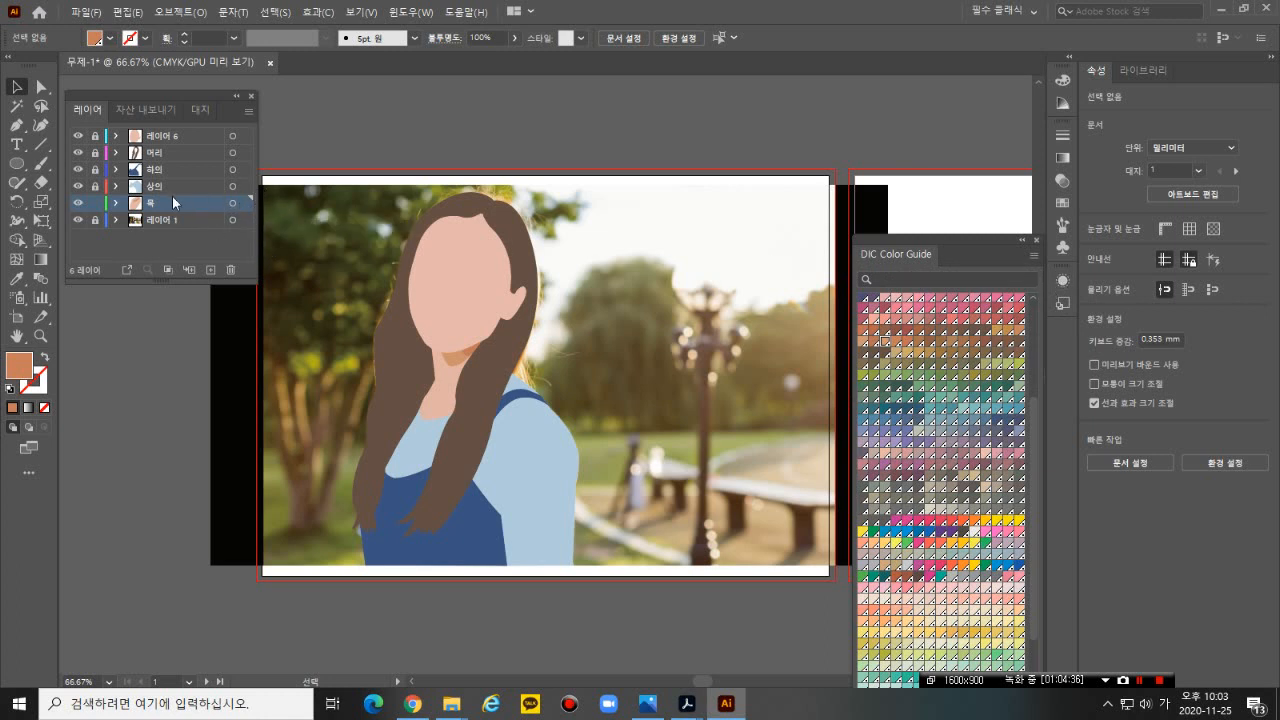
{"action": "left_click", "coordinate": [1065, 280]}
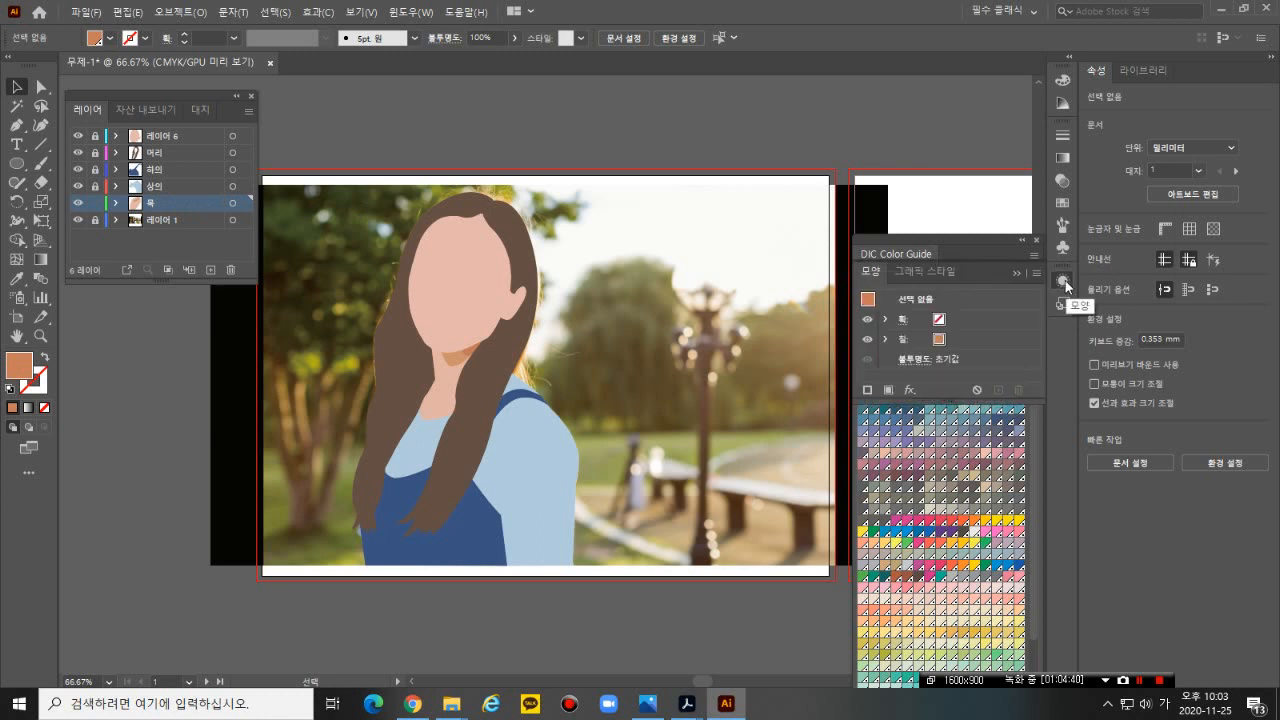
{"action": "left_click", "coordinate": [933, 356]}
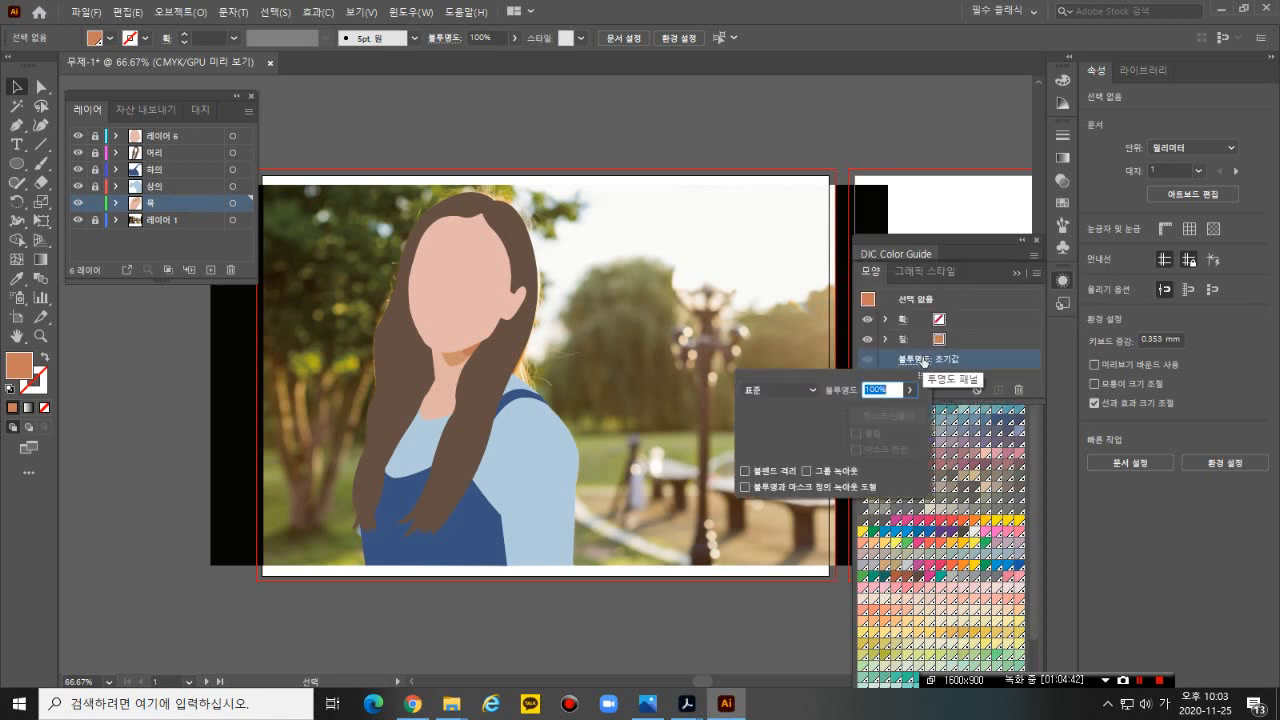
{"action": "left_click", "coordinate": [911, 389]}
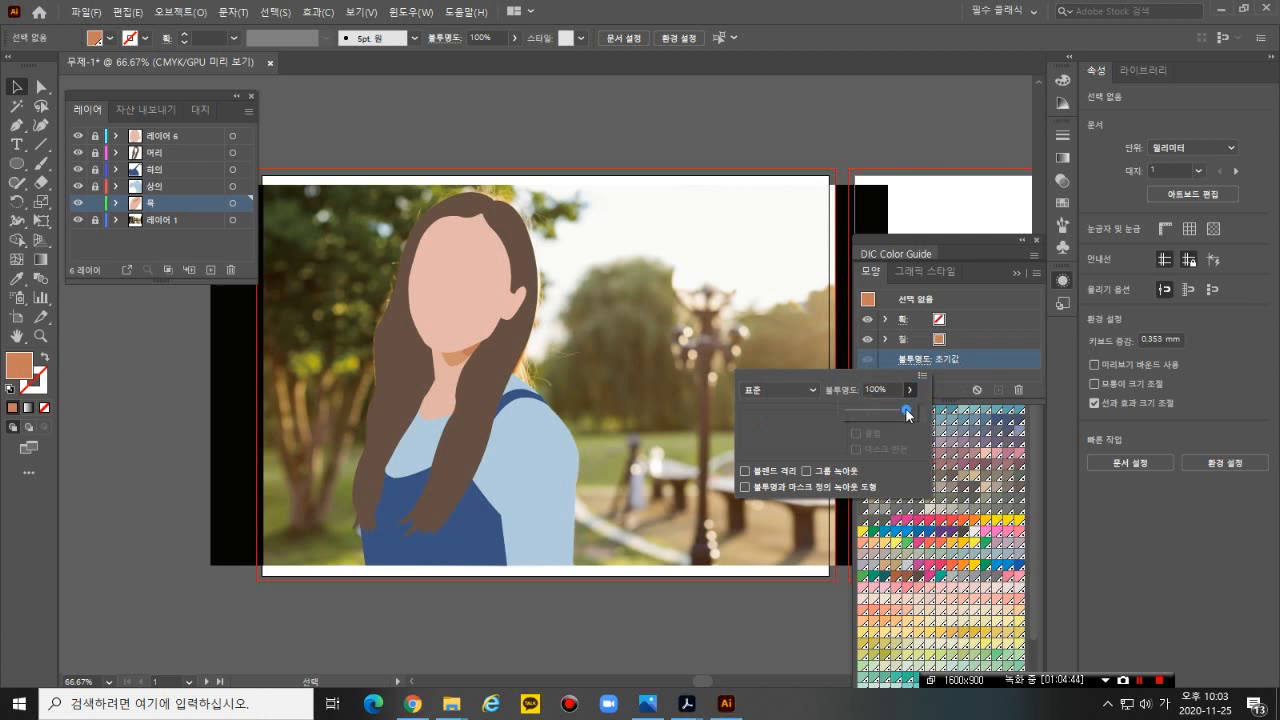
{"action": "left_click_drag", "start_coordinate": [907, 413], "coordinate": [849, 413]}
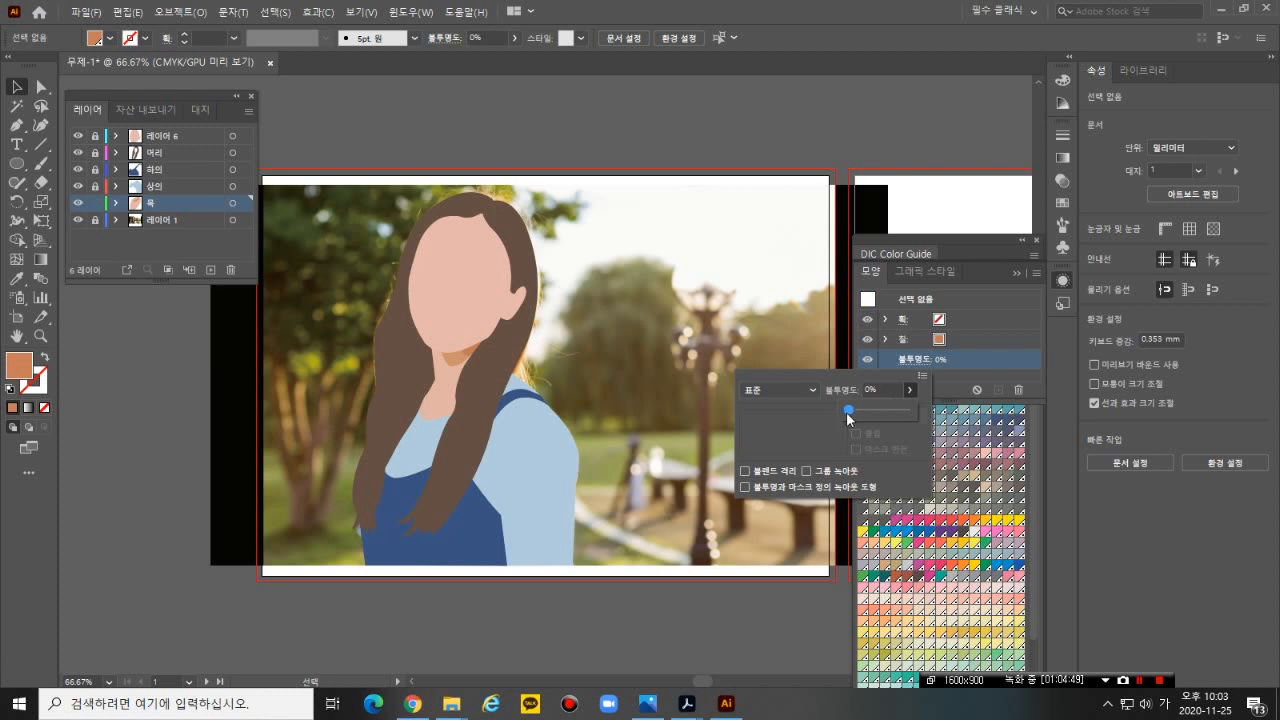
{"action": "left_click_drag", "start_coordinate": [849, 414], "coordinate": [912, 411]}
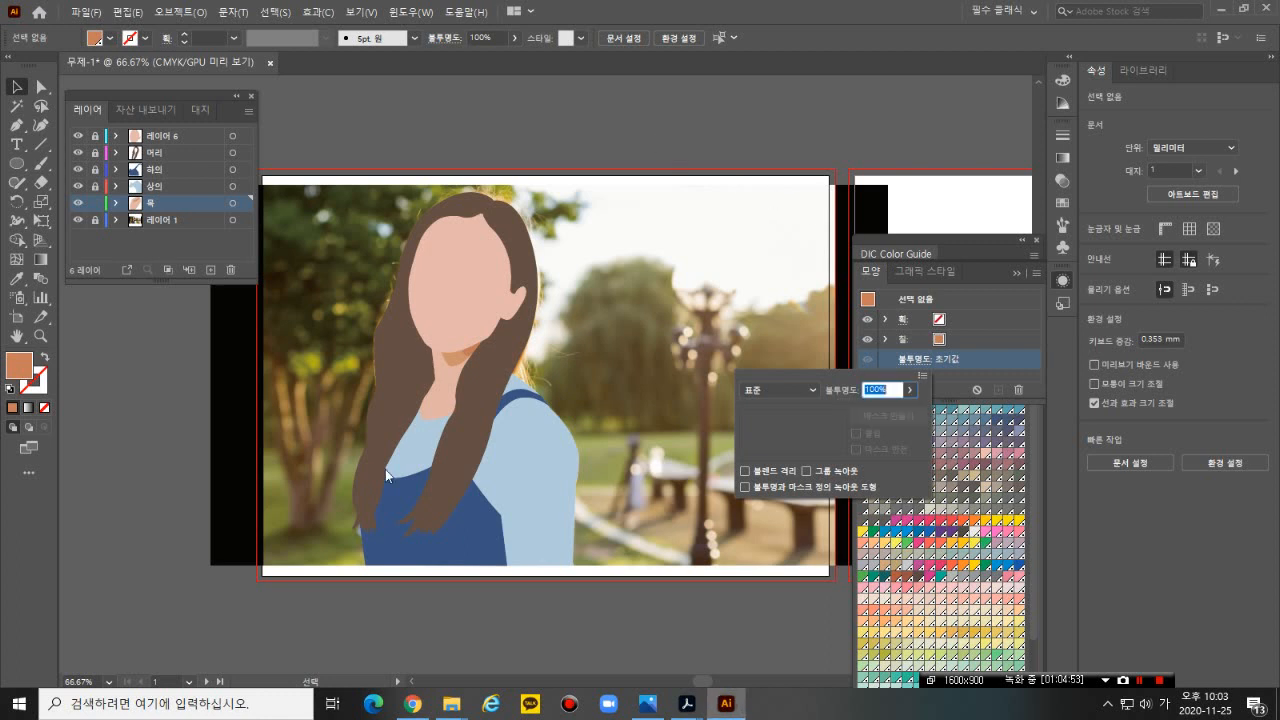
{"action": "left_click", "coordinate": [450, 404]}
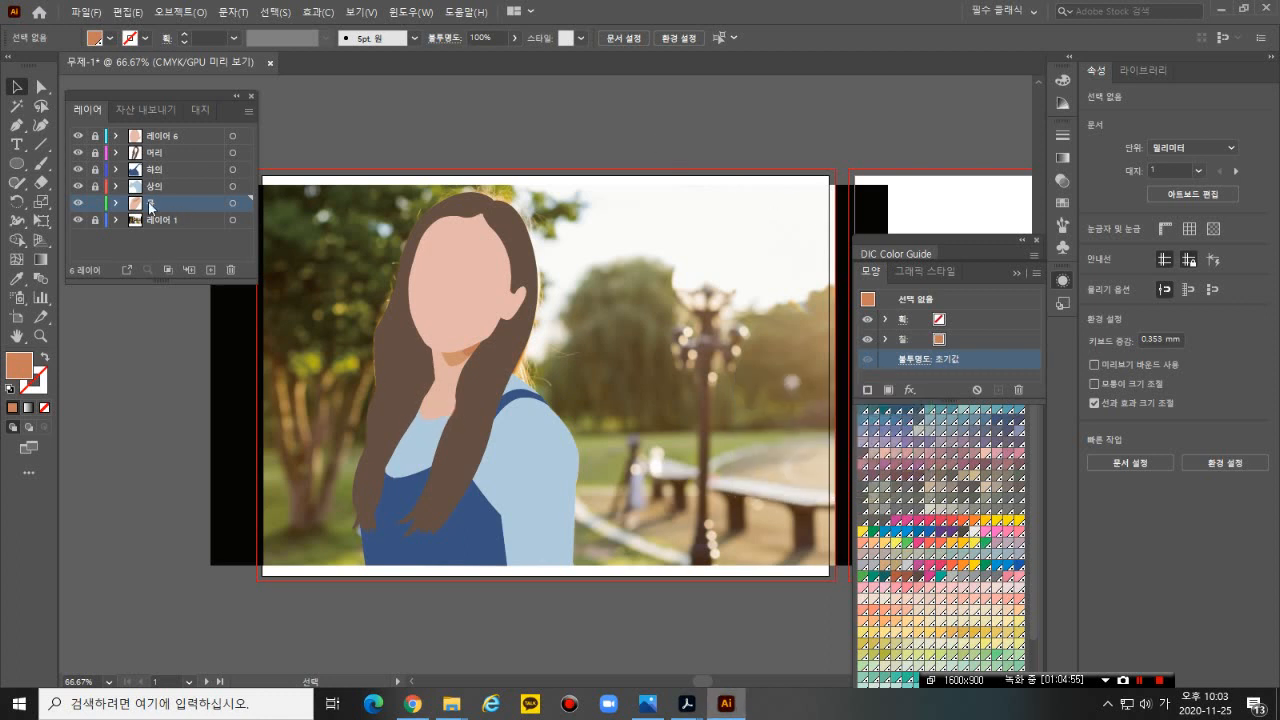
- Select all paths on the neck layer (목) and try an opacity of 25%
{"action": "left_click", "coordinate": [243, 204]}
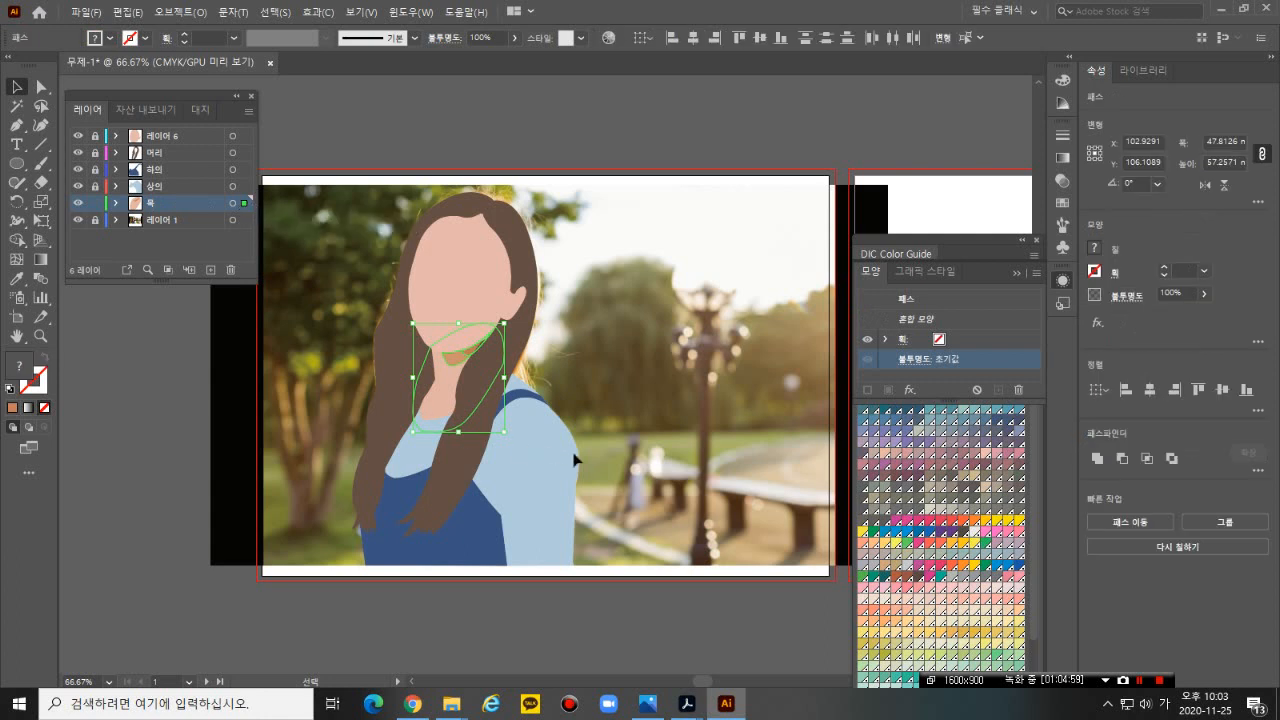
{"action": "left_click", "coordinate": [930, 360]}
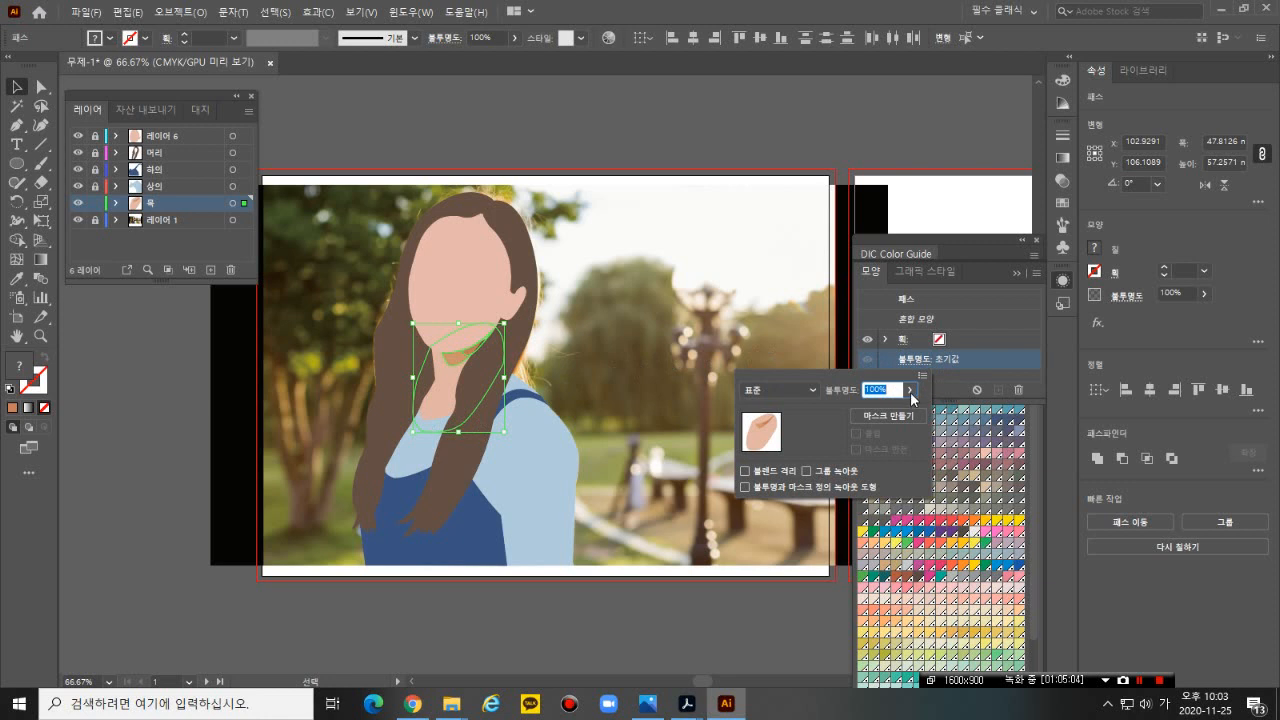
{"action": "left_click", "coordinate": [909, 389]}
{"action": "left_click_drag", "start_coordinate": [877, 414], "coordinate": [862, 413]}
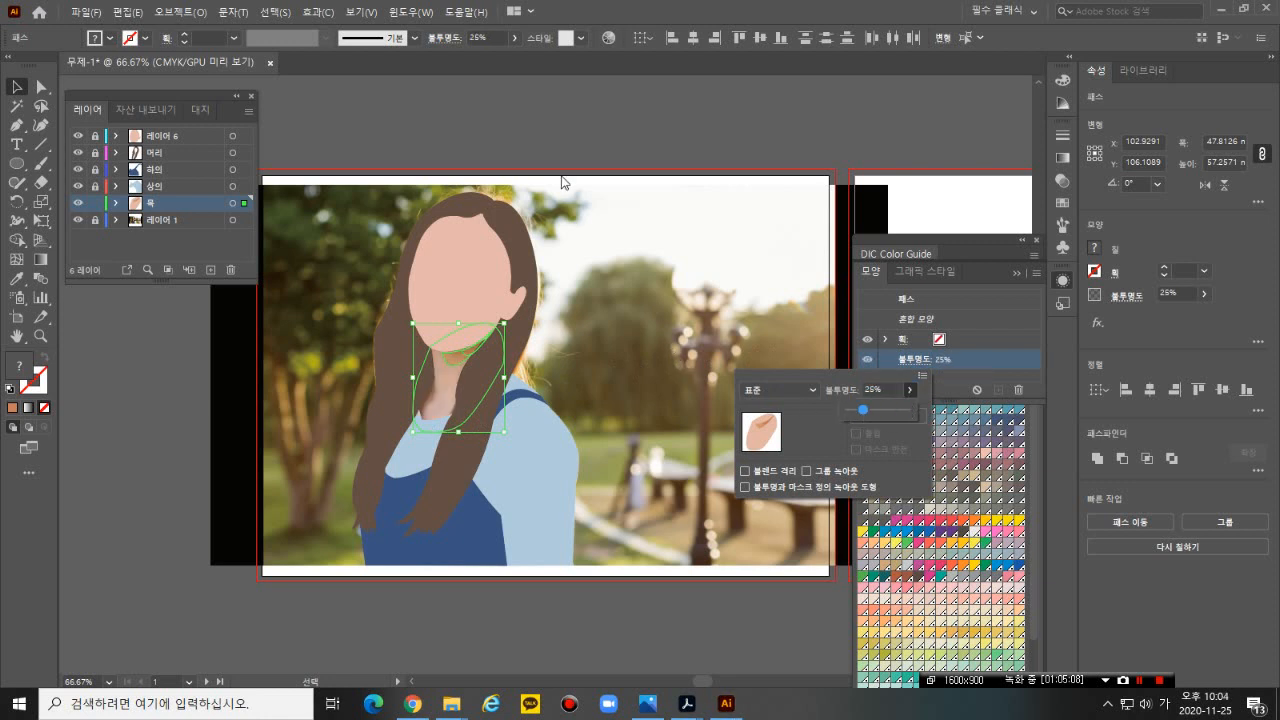
{"action": "left_click", "coordinate": [568, 144]}
{"action": "left_click", "coordinate": [557, 154]}
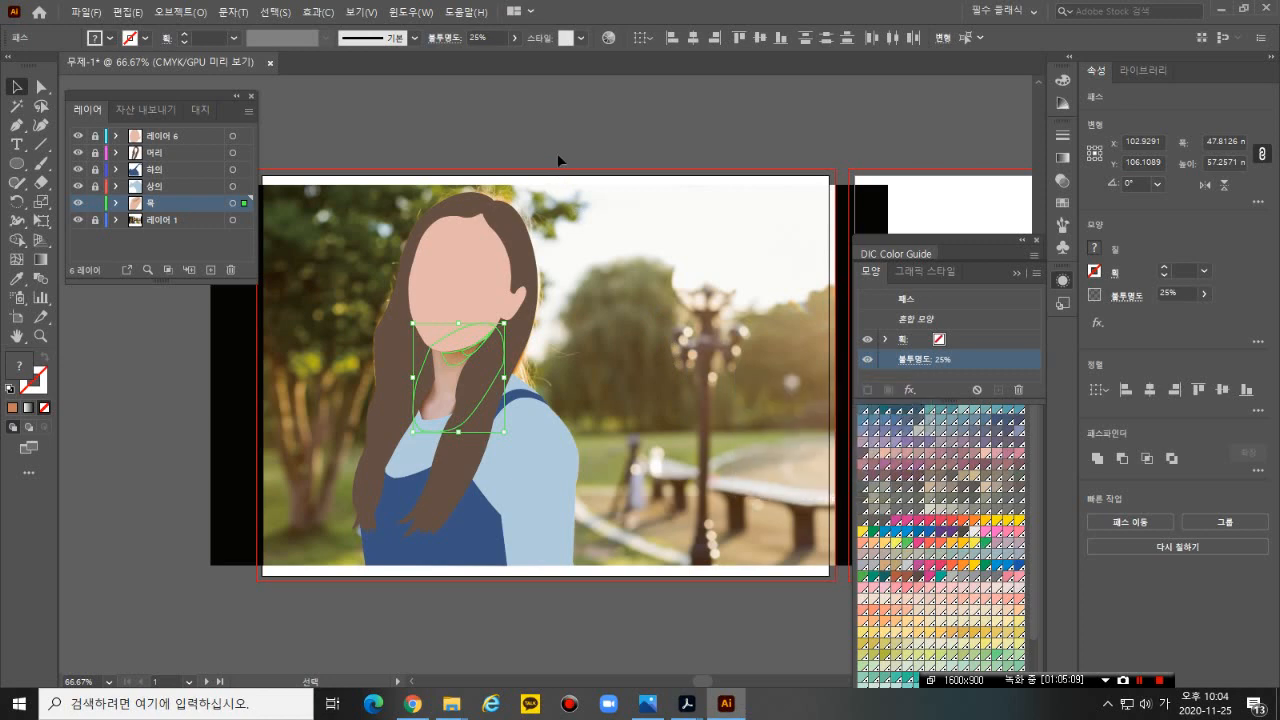
{"action": "left_click", "coordinate": [577, 308]}
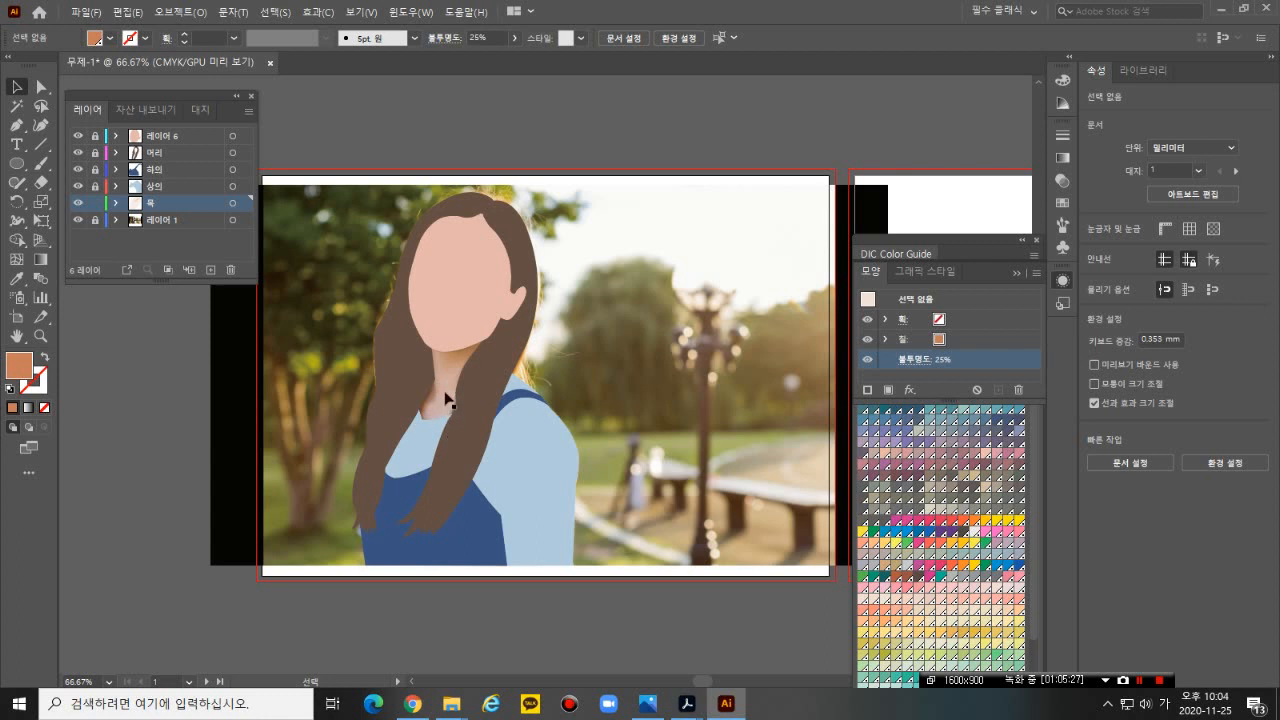
- Reselect everything on the neck layer (목) and restore its opacity to 100%
{"action": "left_click", "coordinate": [446, 398]}
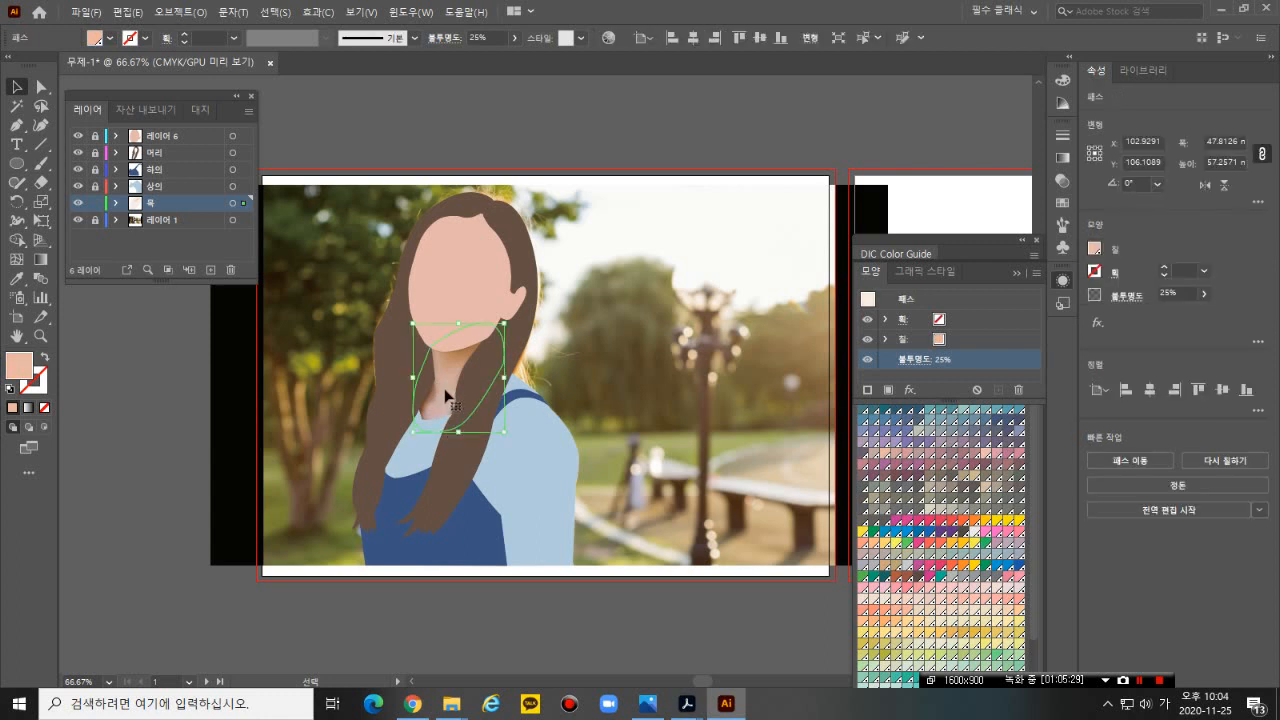
{"action": "left_click", "coordinate": [241, 204]}
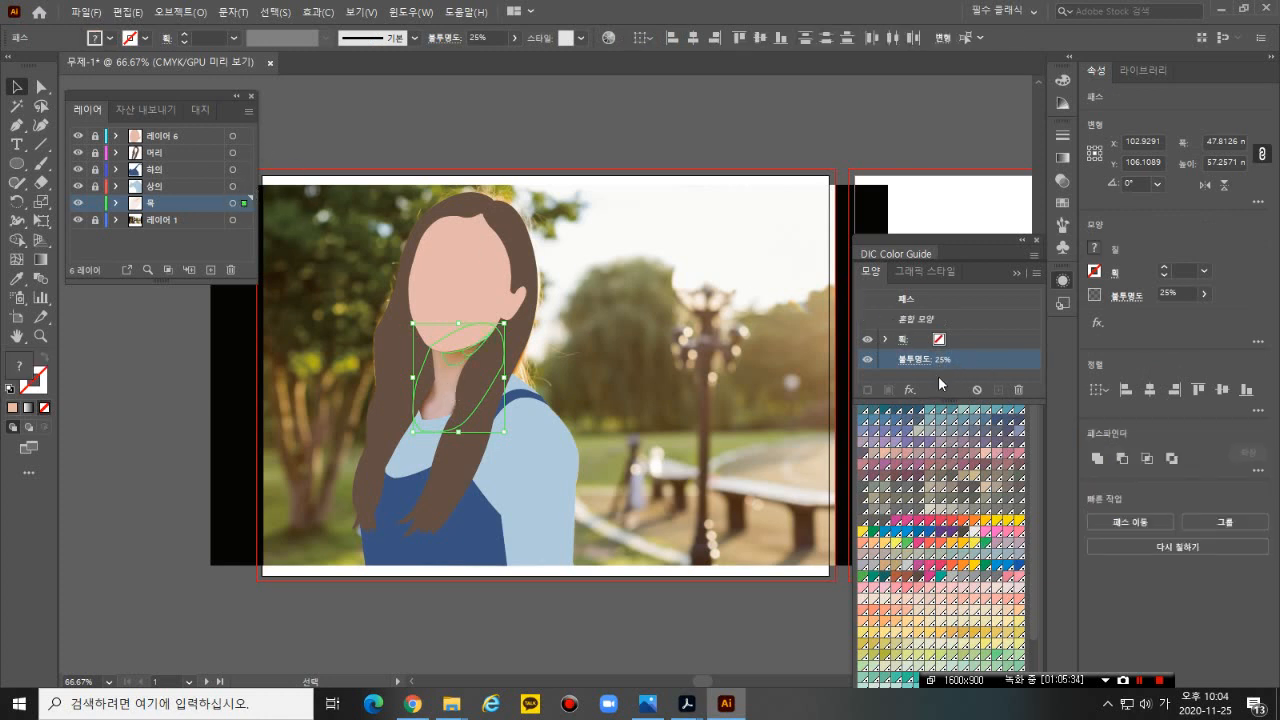
{"action": "left_click", "coordinate": [910, 362]}
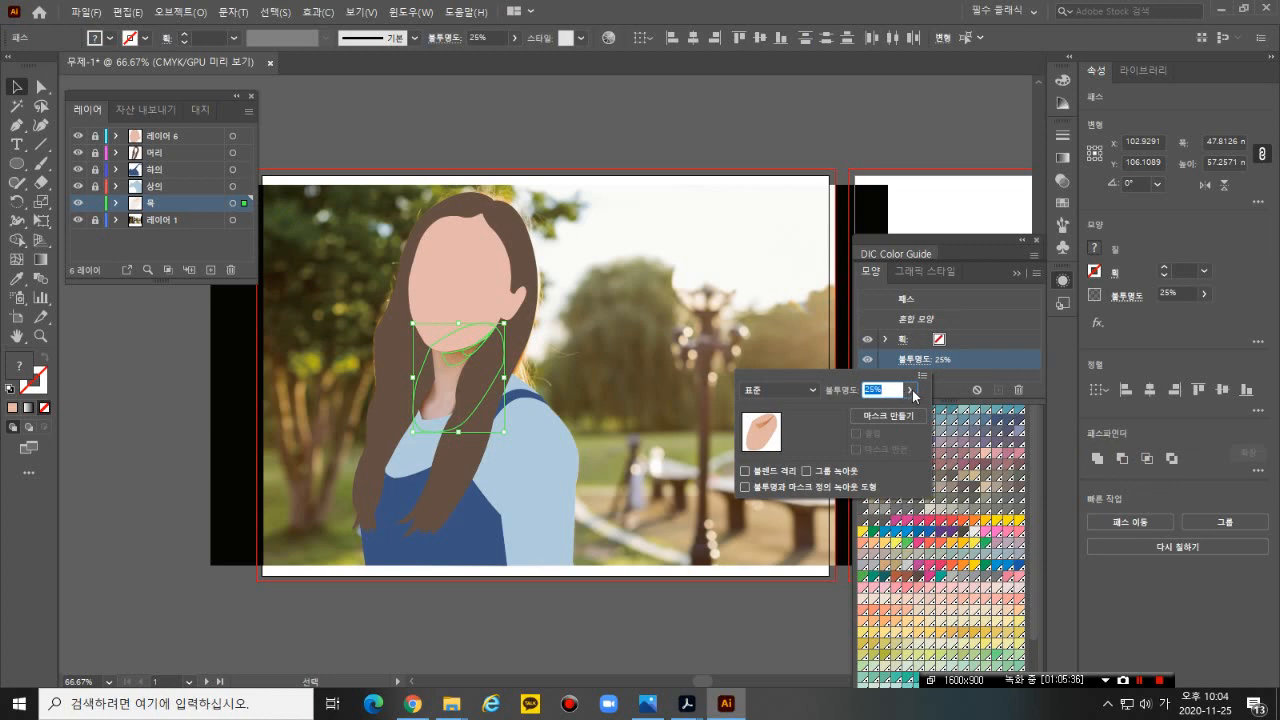
{"action": "left_click", "coordinate": [909, 390]}
{"action": "left_click_drag", "start_coordinate": [866, 406], "coordinate": [931, 396]}
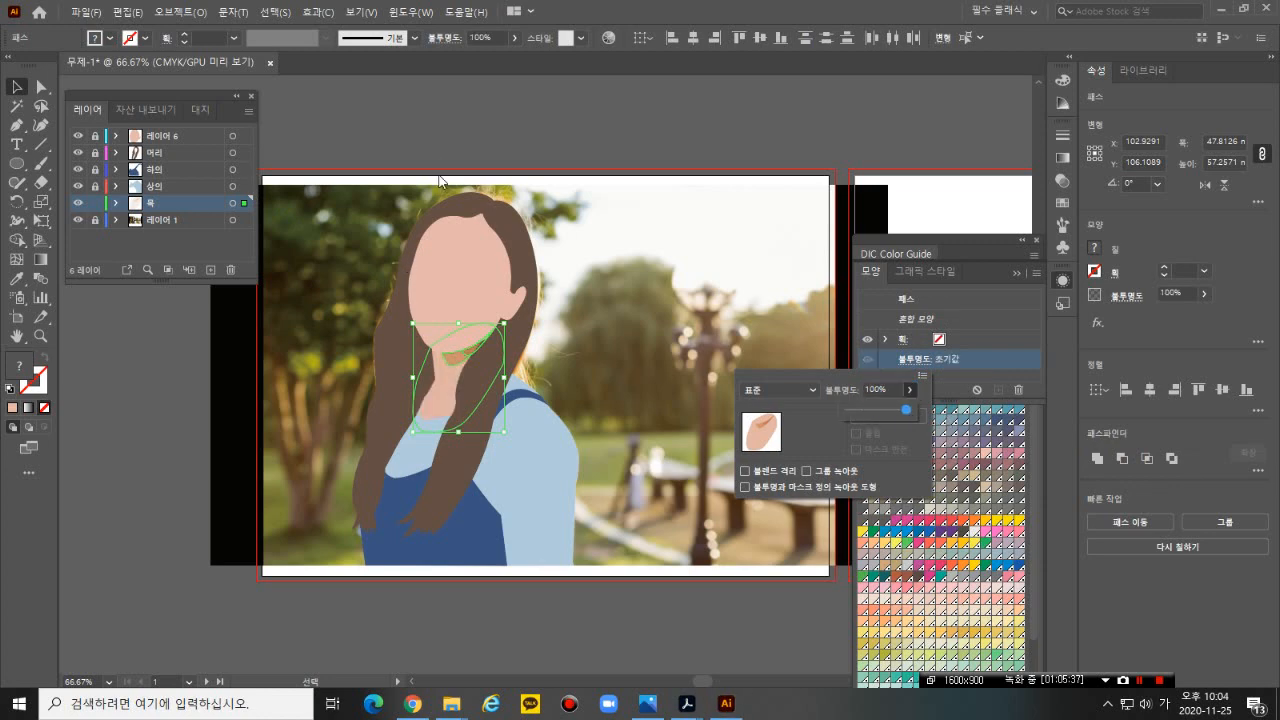
{"action": "left_click", "coordinate": [465, 152]}
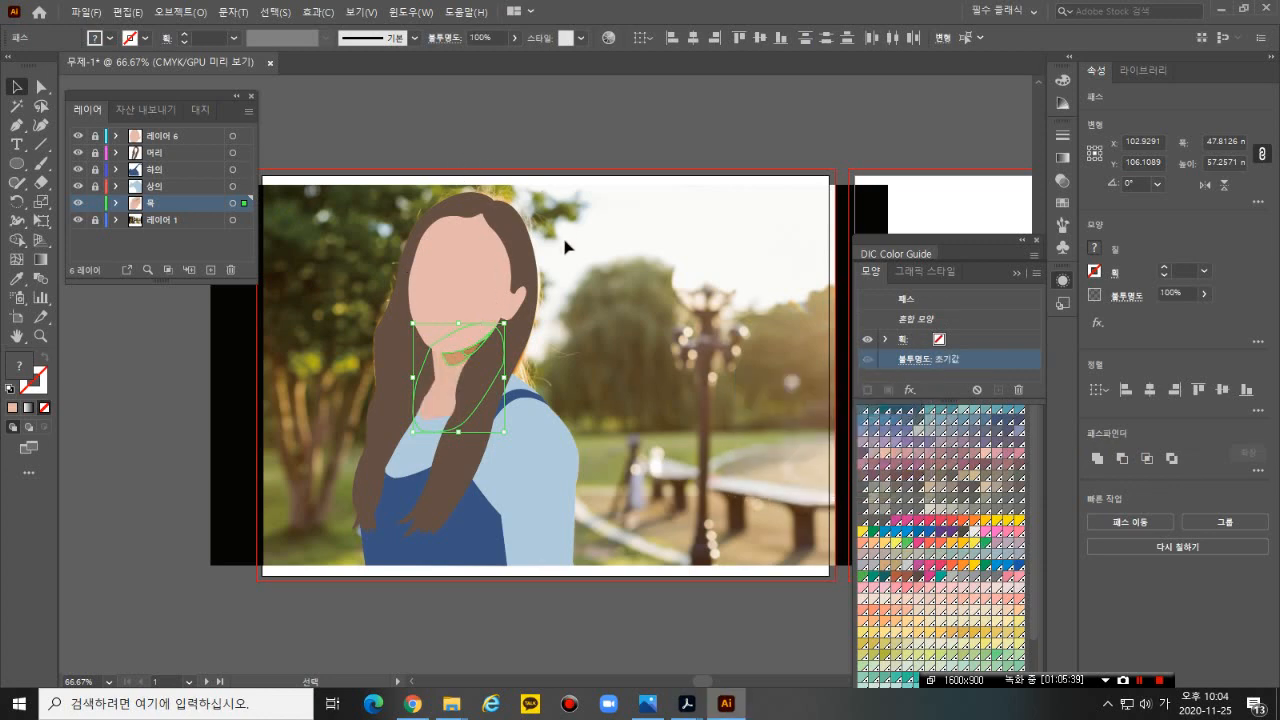
- Select both chin shadow shapes together, set their opacity to 57%, and deselect them
{"action": "left_click", "coordinate": [466, 360]}
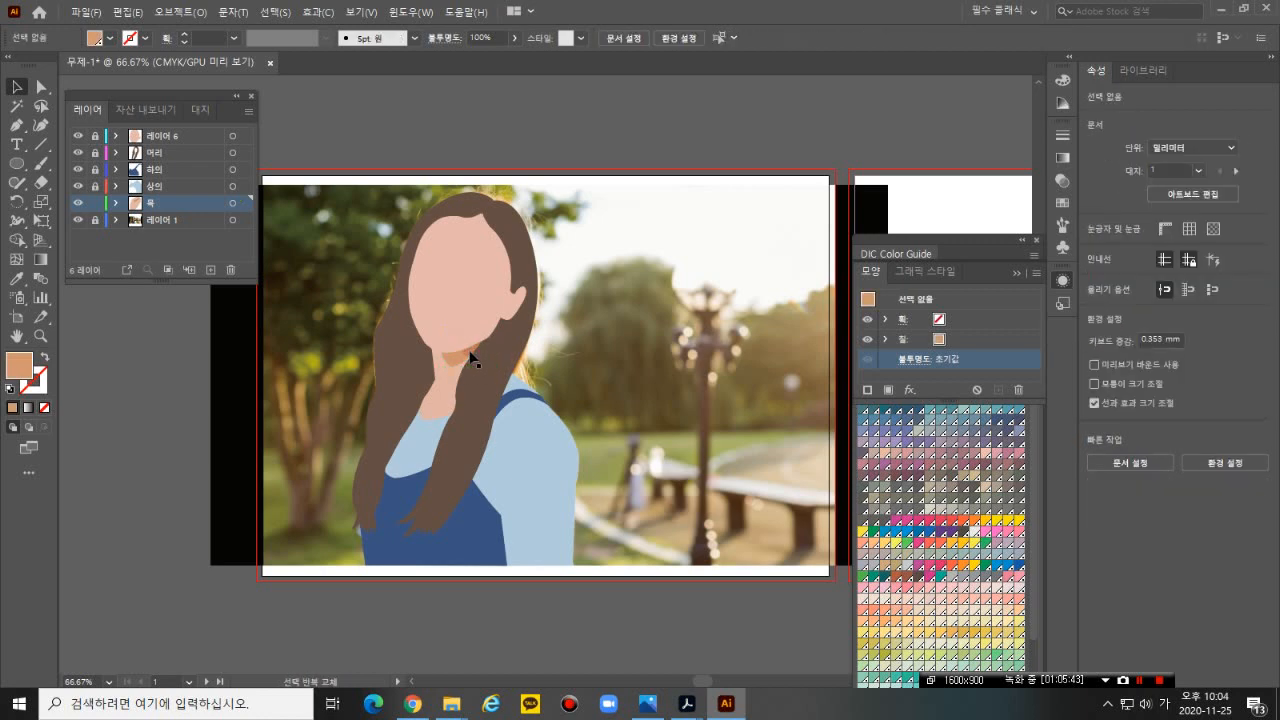
{"action": "left_click_drag", "start_coordinate": [442, 366], "coordinate": [462, 357]}
{"action": "left_click", "coordinate": [451, 360], "text": "shift"}
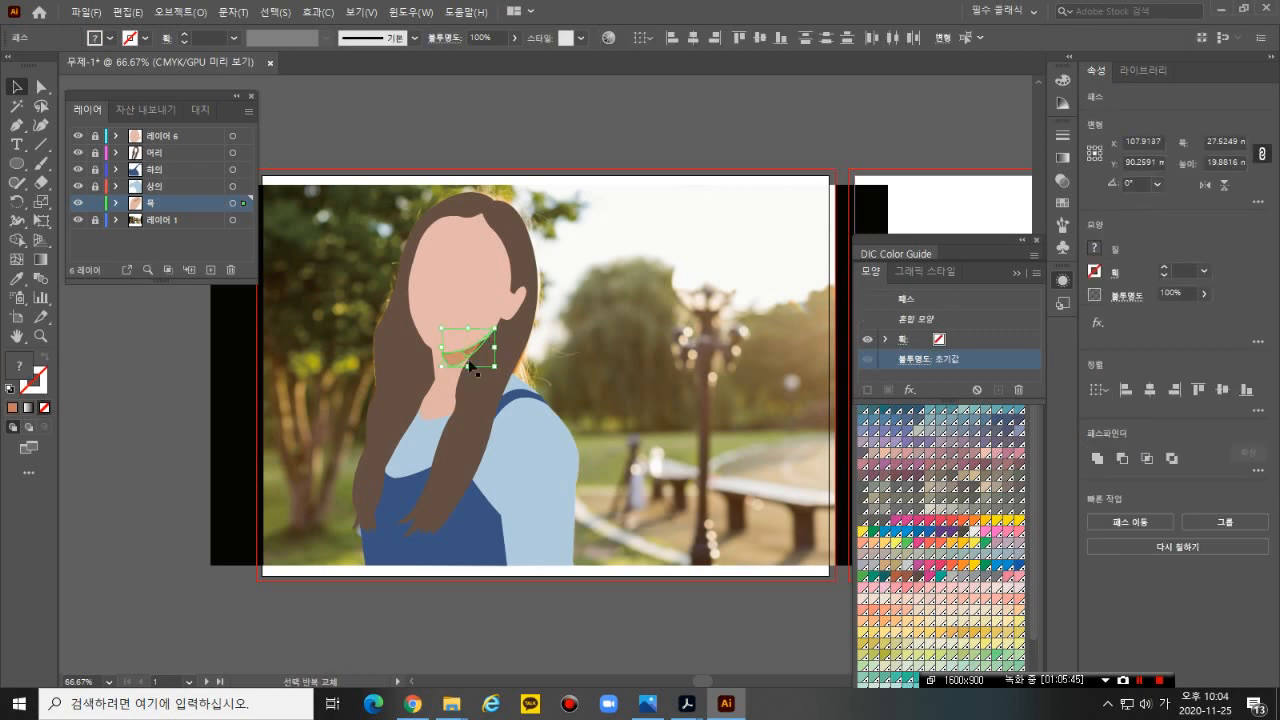
{"action": "left_click", "coordinate": [943, 361]}
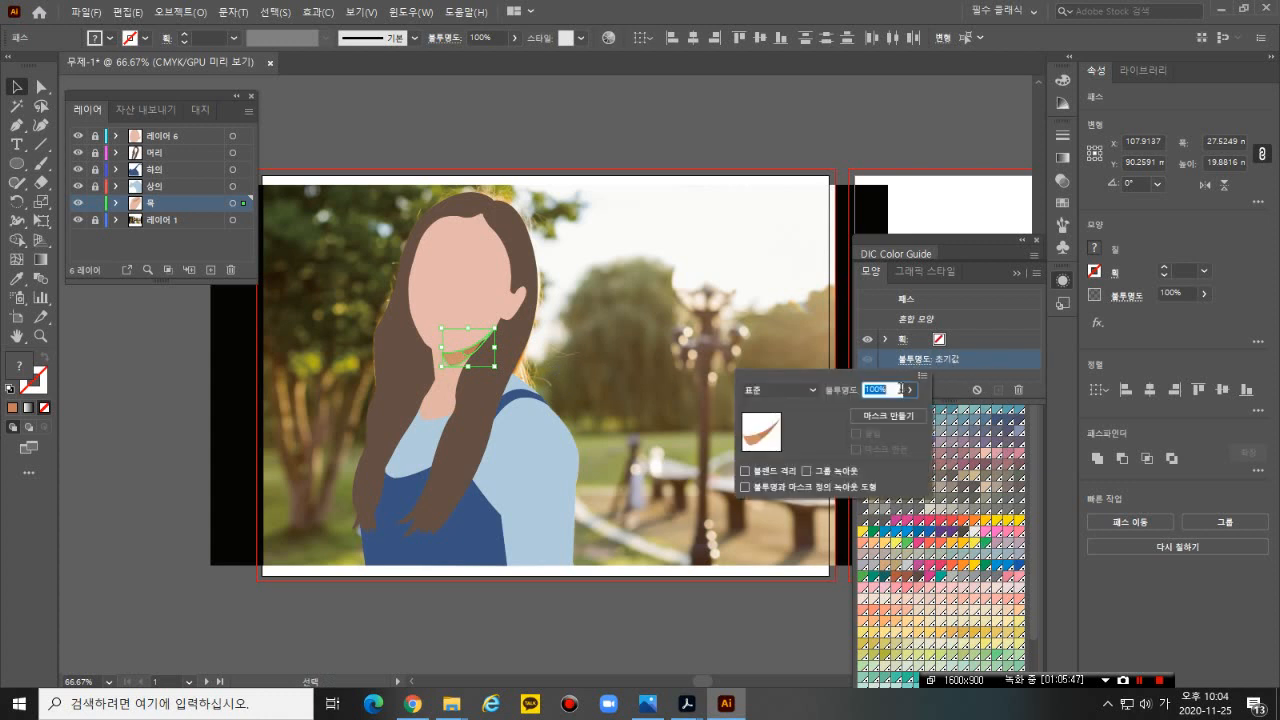
{"action": "left_click", "coordinate": [909, 389]}
{"action": "left_click_drag", "start_coordinate": [906, 410], "coordinate": [881, 410]}
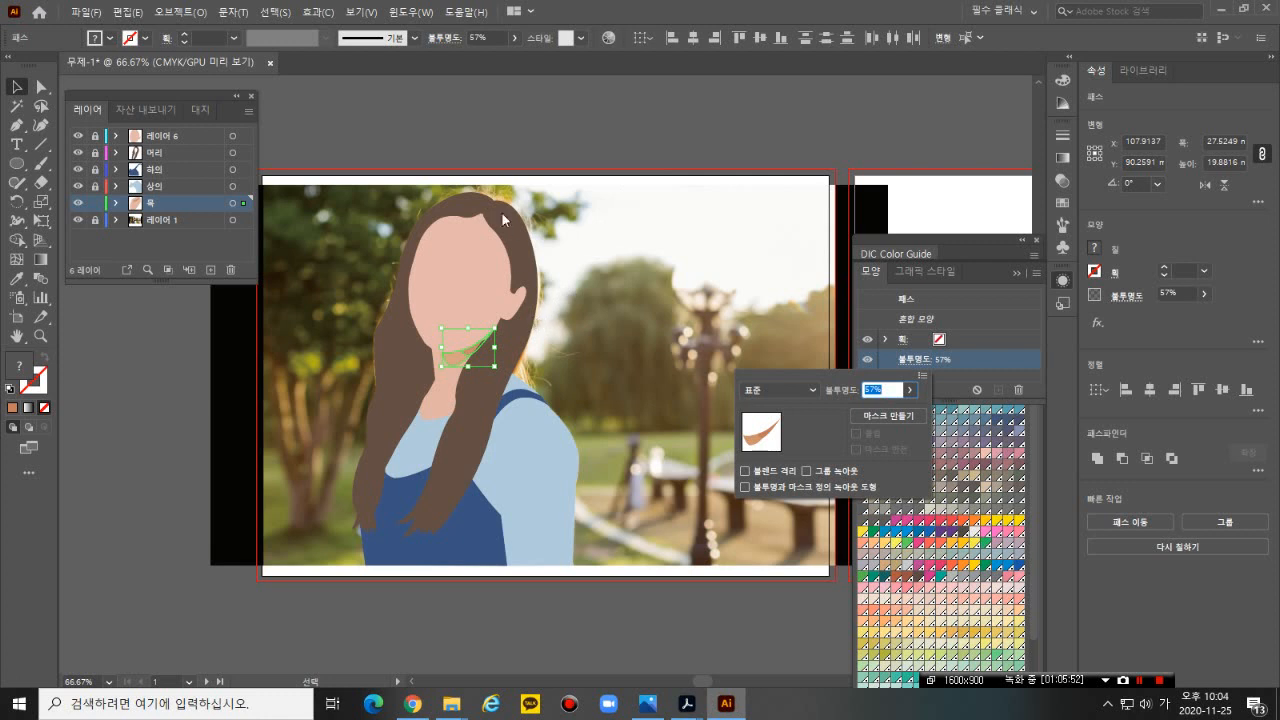
{"action": "left_click", "coordinate": [582, 242]}
{"action": "left_click", "coordinate": [399, 381]}
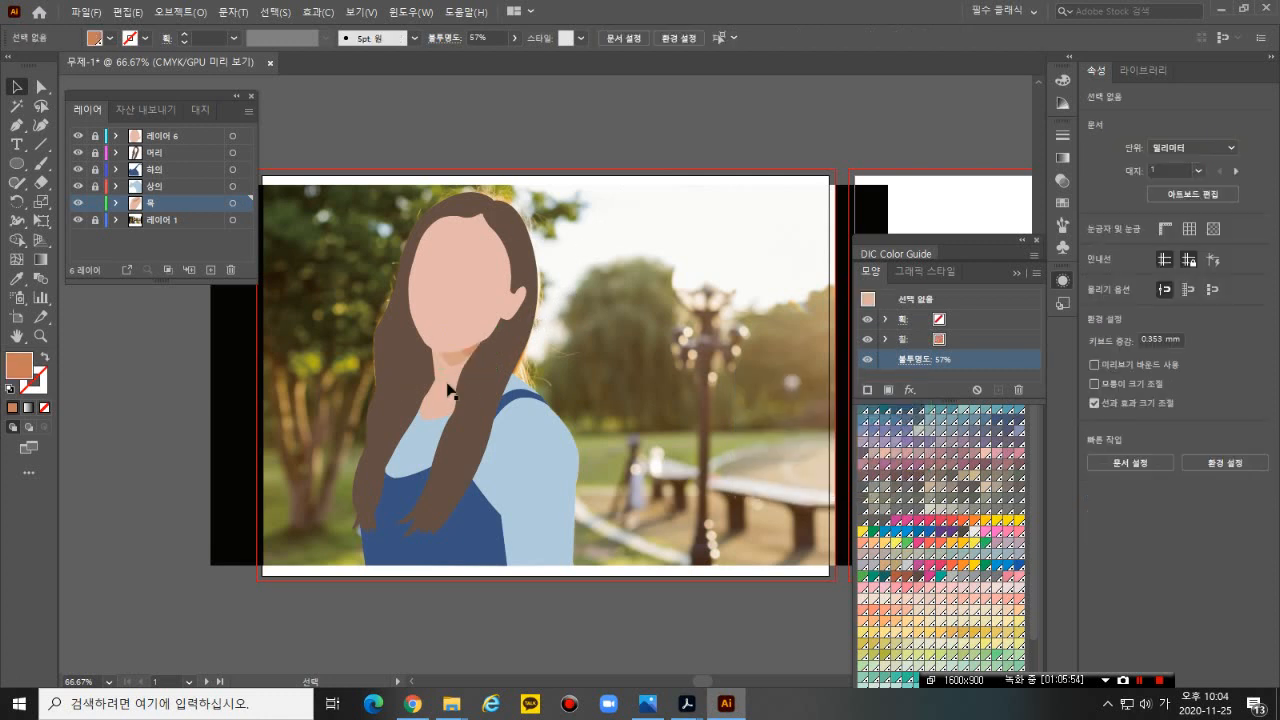